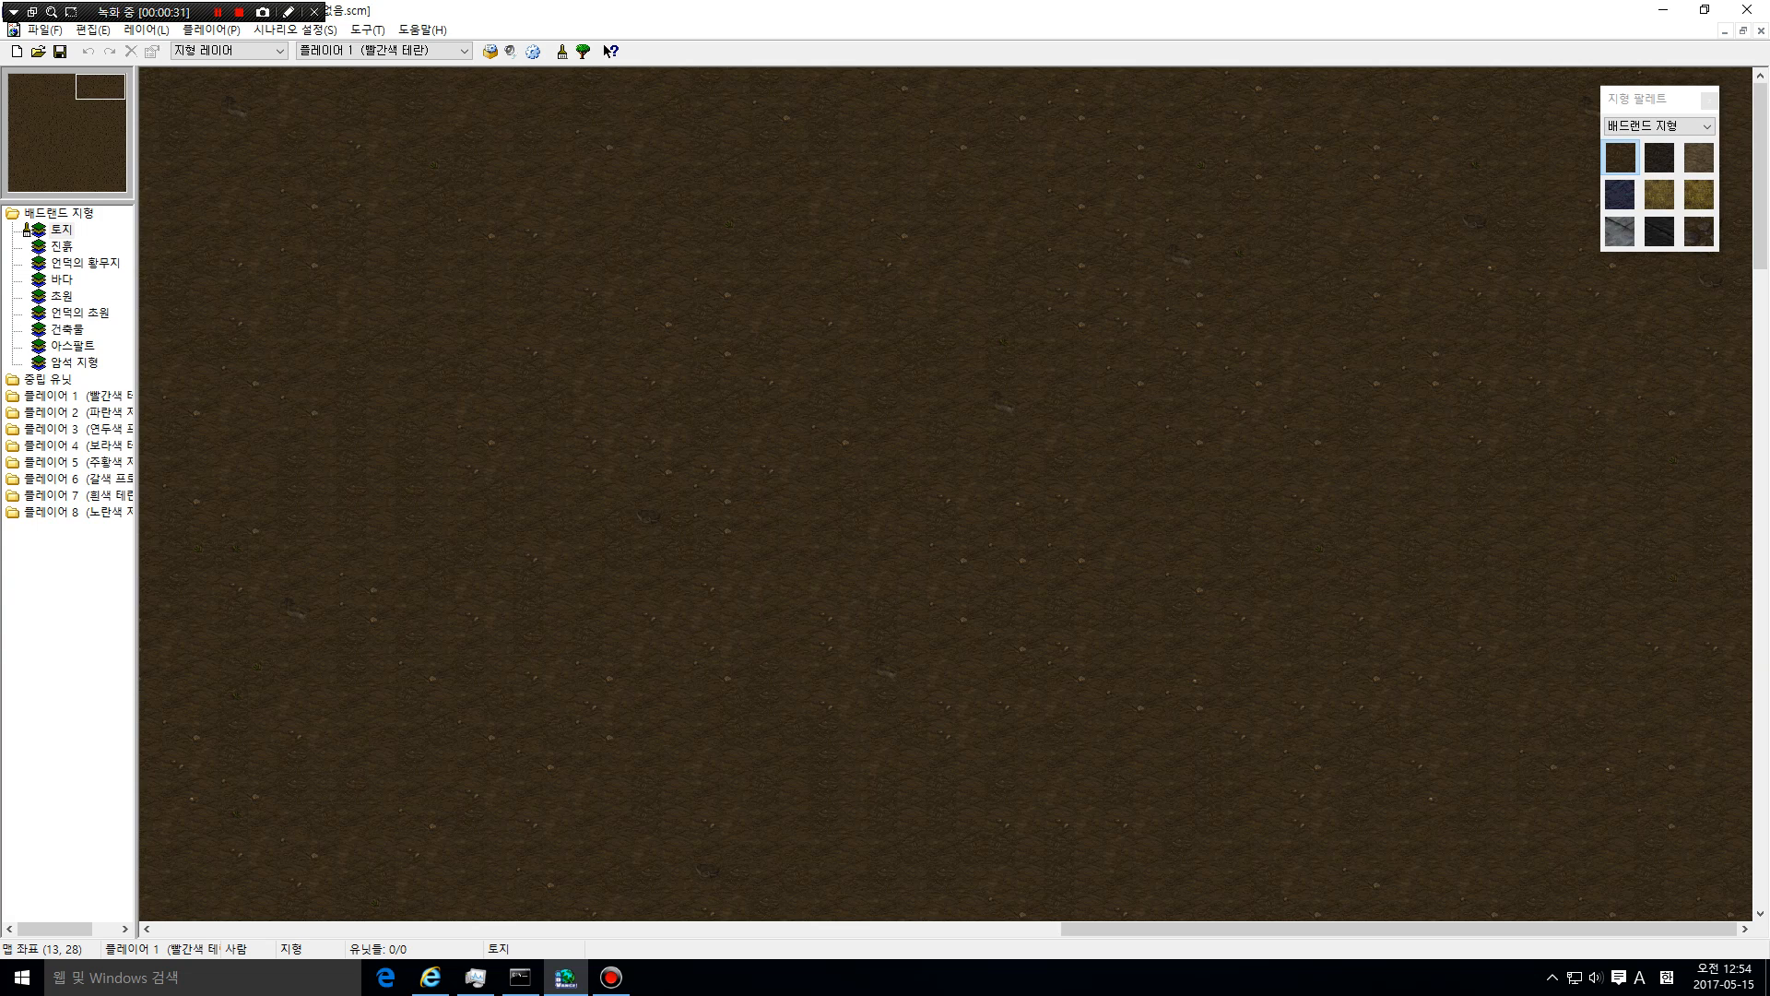
# Survey the northern strip of the blank Badlands map across to its west edge and back to the east edge
pyautogui.press('Left')
pyautogui.press('Left')
pyautogui.press('Left')
pyautogui.press('Left')
pyautogui.press('Left')
pyautogui.press('Left')
pyautogui.press('Left')
pyautogui.press('Left')
pyautogui.press('Left')
pyautogui.press('Left')
pyautogui.press('Left')
pyautogui.press('Left')
pyautogui.press('Left')
pyautogui.press('Left')
pyautogui.press('Left')
pyautogui.press('Left')
pyautogui.press('Left')
pyautogui.press('Left')
pyautogui.press('Left')
pyautogui.press('Left')
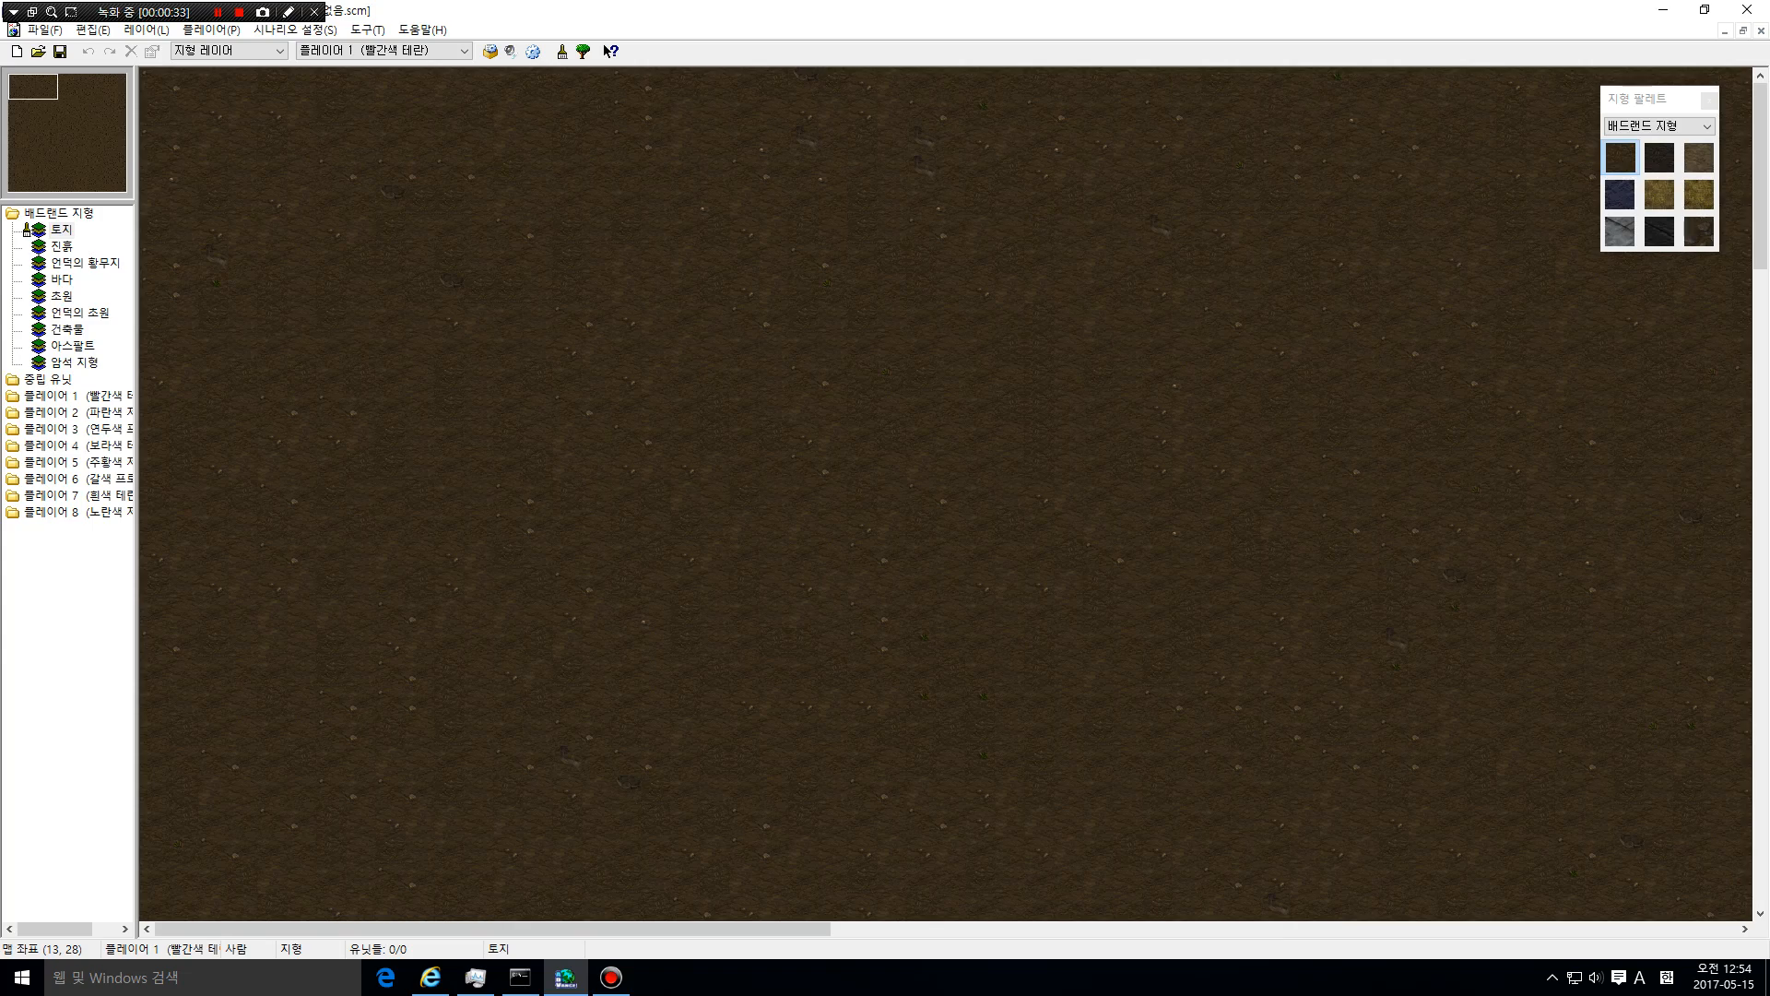
pyautogui.press('Right')
pyautogui.press('Right')
pyautogui.press('Right')
pyautogui.press('Right')
pyautogui.press('Right')
pyautogui.press('Right')
pyautogui.press('Right')
pyautogui.press('Right')
pyautogui.press('Right')
pyautogui.press('Right')
pyautogui.press('Right')
pyautogui.press('Right')
pyautogui.press('Right')
pyautogui.press('Right')
pyautogui.press('Right')
pyautogui.press('Right')
pyautogui.press('Right')
pyautogui.press('Right')
pyautogui.press('Right')
pyautogui.press('Right')
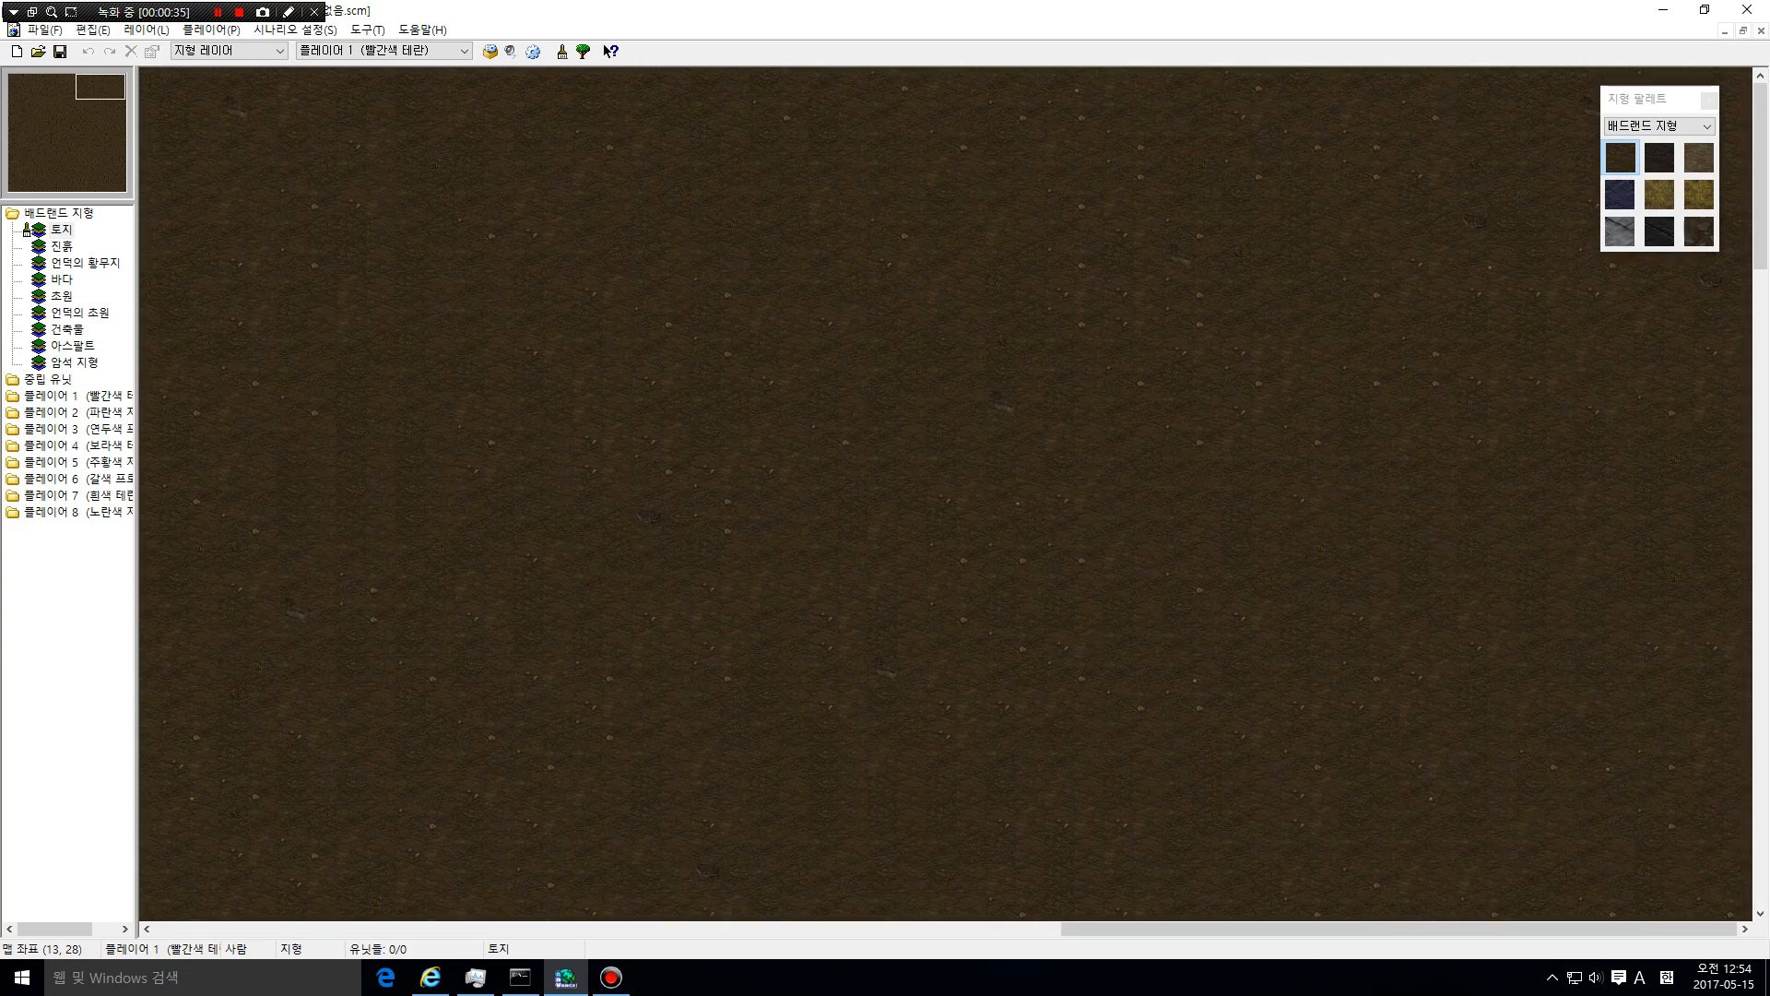
# Survey the blank Badlands map's outer areas clockwise from the northeast corner for two full circuits, finishing at the southeast corner
pyautogui.press('Down')
pyautogui.press('Down')
pyautogui.press('Down')
pyautogui.press('Down')
pyautogui.press('Down')
pyautogui.press('Down')
pyautogui.press('Down')
pyautogui.press('Down')
pyautogui.press('Down')
pyautogui.press('Down')
pyautogui.press('Down')
pyautogui.press('Down')
pyautogui.press('Down')
pyautogui.press('Down')
pyautogui.press('Down')
pyautogui.press('Down')
pyautogui.press('Down')
pyautogui.press('Down')
pyautogui.press('Down')
pyautogui.press('Down')
pyautogui.press('Left')
pyautogui.press('Left')
pyautogui.press('Left')
pyautogui.press('Left')
pyautogui.press('Left')
pyautogui.press('Left')
pyautogui.press('Left')
pyautogui.press('Left')
pyautogui.press('Left')
pyautogui.press('Left')
pyautogui.press('Left')
pyautogui.press('Left')
pyautogui.press('Left')
pyautogui.press('Left')
pyautogui.press('Left')
pyautogui.press('Left')
pyautogui.press('Left')
pyautogui.press('Left')
pyautogui.press('Left')
pyautogui.press('Left')
pyautogui.press('Up')
pyautogui.press('Up')
pyautogui.press('Up')
pyautogui.press('Up')
pyautogui.press('Up')
pyautogui.press('Up')
pyautogui.press('Up')
pyautogui.press('Up')
pyautogui.press('Up')
pyautogui.press('Up')
pyautogui.press('Up')
pyautogui.press('Up')
pyautogui.press('Up')
pyautogui.press('Up')
pyautogui.press('Up')
pyautogui.press('Up')
pyautogui.press('Up')
pyautogui.press('Up')
pyautogui.press('Up')
pyautogui.press('Up')
pyautogui.press('Right')
pyautogui.press('Right')
pyautogui.press('Right')
pyautogui.press('Right')
pyautogui.press('Right')
pyautogui.press('Right')
pyautogui.press('Right')
pyautogui.press('Right')
pyautogui.press('Right')
pyautogui.press('Right')
pyautogui.press('Right')
pyautogui.press('Right')
pyautogui.press('Right')
pyautogui.press('Right')
pyautogui.press('Right')
pyautogui.press('Right')
pyautogui.press('Right')
pyautogui.press('Right')
pyautogui.press('Right')
pyautogui.press('Right')
pyautogui.press('Down')
pyautogui.press('Down')
pyautogui.press('Down')
pyautogui.press('Down')
pyautogui.press('Down')
pyautogui.press('Down')
pyautogui.press('Down')
pyautogui.press('Down')
pyautogui.press('Down')
pyautogui.press('Down')
pyautogui.press('Down')
pyautogui.press('Down')
pyautogui.press('Down')
pyautogui.press('Down')
pyautogui.press('Down')
pyautogui.press('Down')
pyautogui.press('Down')
pyautogui.press('Down')
pyautogui.press('Down')
pyautogui.press('Down')
pyautogui.press('Left')
pyautogui.press('Left')
pyautogui.press('Left')
pyautogui.press('Left')
pyautogui.press('Left')
pyautogui.press('Left')
pyautogui.press('Left')
pyautogui.press('Left')
pyautogui.press('Left')
pyautogui.press('Left')
pyautogui.press('Left')
pyautogui.press('Left')
pyautogui.press('Left')
pyautogui.press('Left')
pyautogui.press('Left')
pyautogui.press('Left')
pyautogui.press('Left')
pyautogui.press('Left')
pyautogui.press('Left')
pyautogui.press('Left')
pyautogui.press('Up')
pyautogui.press('Up')
pyautogui.press('Up')
pyautogui.press('Up')
pyautogui.press('Up')
pyautogui.press('Up')
pyautogui.press('Up')
pyautogui.press('Up')
pyautogui.press('Up')
pyautogui.press('Up')
pyautogui.press('Up')
pyautogui.press('Up')
pyautogui.press('Up')
pyautogui.press('Up')
pyautogui.press('Up')
pyautogui.press('Up')
pyautogui.press('Up')
pyautogui.press('Up')
pyautogui.press('Up')
pyautogui.press('Up')
pyautogui.press('Right')
pyautogui.press('Right')
pyautogui.press('Right')
pyautogui.press('Right')
pyautogui.press('Right')
pyautogui.press('Right')
pyautogui.press('Right')
pyautogui.press('Right')
pyautogui.press('Right')
pyautogui.press('Right')
pyautogui.press('Right')
pyautogui.press('Right')
pyautogui.press('Right')
pyautogui.press('Right')
pyautogui.press('Right')
pyautogui.press('Right')
pyautogui.press('Right')
pyautogui.press('Right')
pyautogui.press('Right')
pyautogui.press('Right')
pyautogui.press('Down')
pyautogui.press('Down')
pyautogui.press('Down')
pyautogui.press('Down')
pyautogui.press('Down')
pyautogui.press('Down')
pyautogui.press('Down')
pyautogui.press('Down')
pyautogui.press('Down')
pyautogui.press('Down')
pyautogui.press('Down')
pyautogui.press('Down')
pyautogui.press('Down')
pyautogui.press('Down')
pyautogui.press('Down')
pyautogui.press('Down')
pyautogui.press('Down')
pyautogui.press('Down')
pyautogui.press('Down')
pyautogui.press('Down')
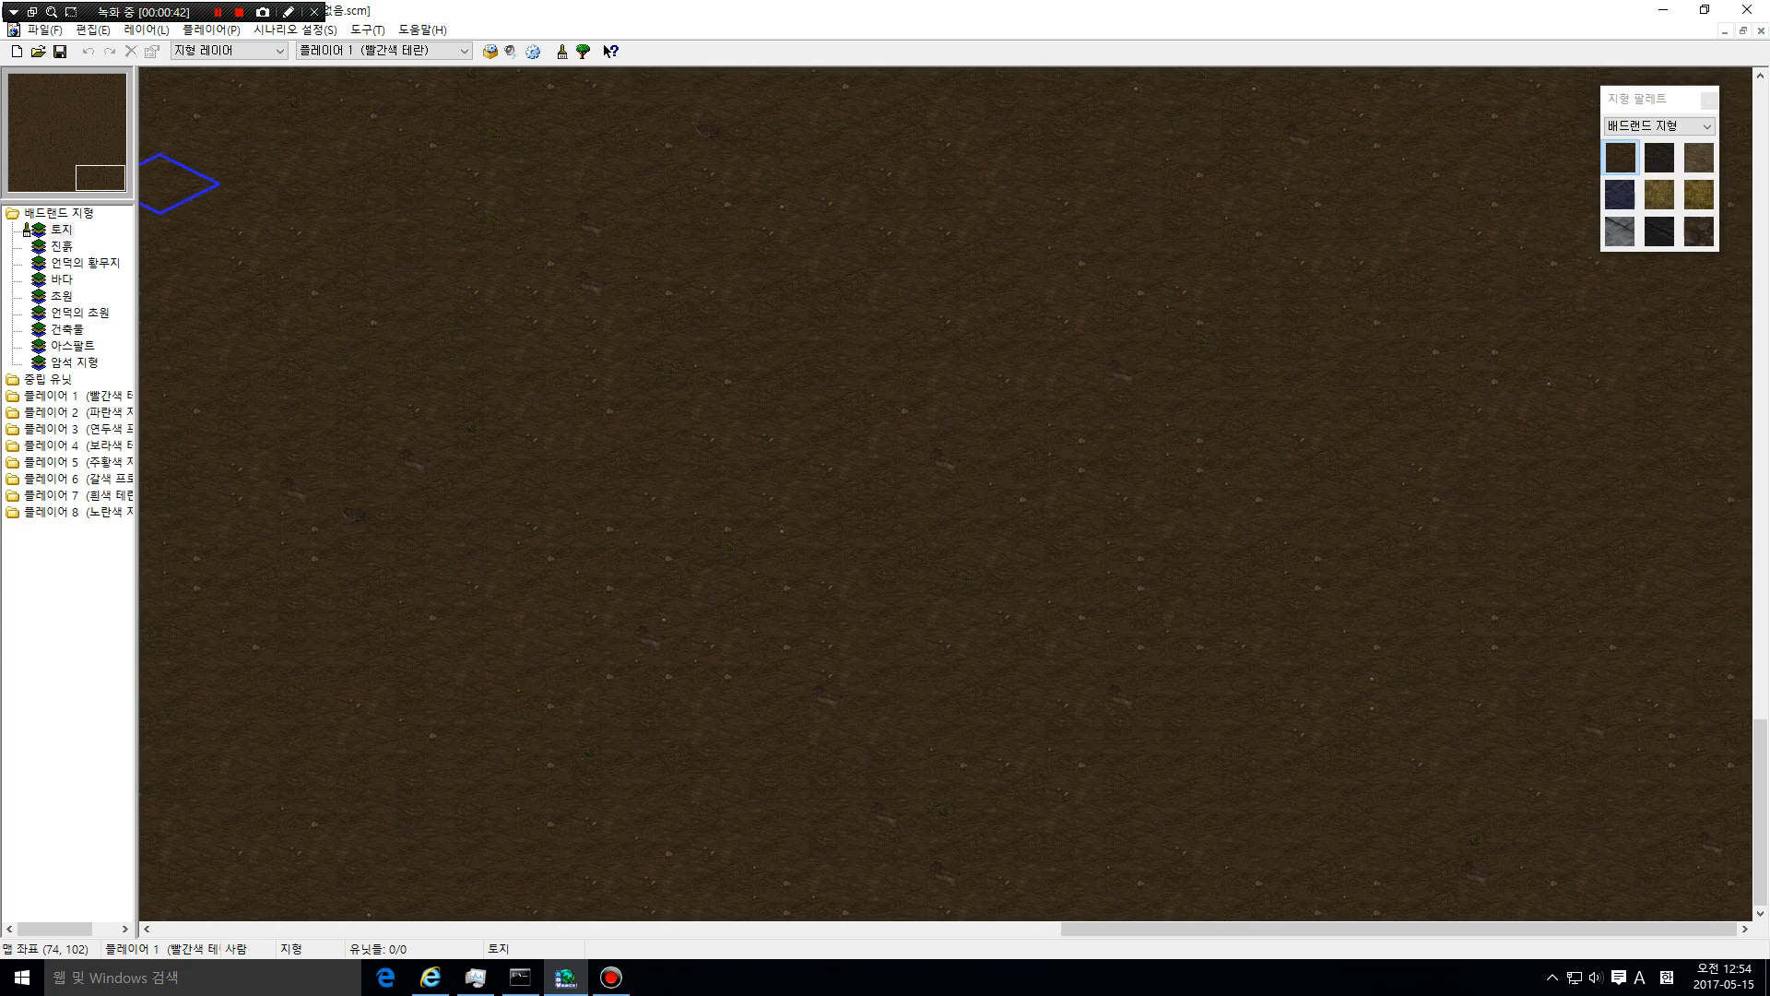
# Survey the blank Badlands map's outer areas clockwise from the southeast corner for one full circuit, continuing via the southwest to the northwest corner
pyautogui.press('Left')
pyautogui.press('Left')
pyautogui.press('Left')
pyautogui.press('Left')
pyautogui.press('Left')
pyautogui.press('Left')
pyautogui.press('Left')
pyautogui.press('Left')
pyautogui.press('Left')
pyautogui.press('Left')
pyautogui.press('Left')
pyautogui.press('Left')
pyautogui.press('Left')
pyautogui.press('Left')
pyautogui.press('Left')
pyautogui.press('Left')
pyautogui.press('Left')
pyautogui.press('Left')
pyautogui.press('Left')
pyautogui.press('Left')
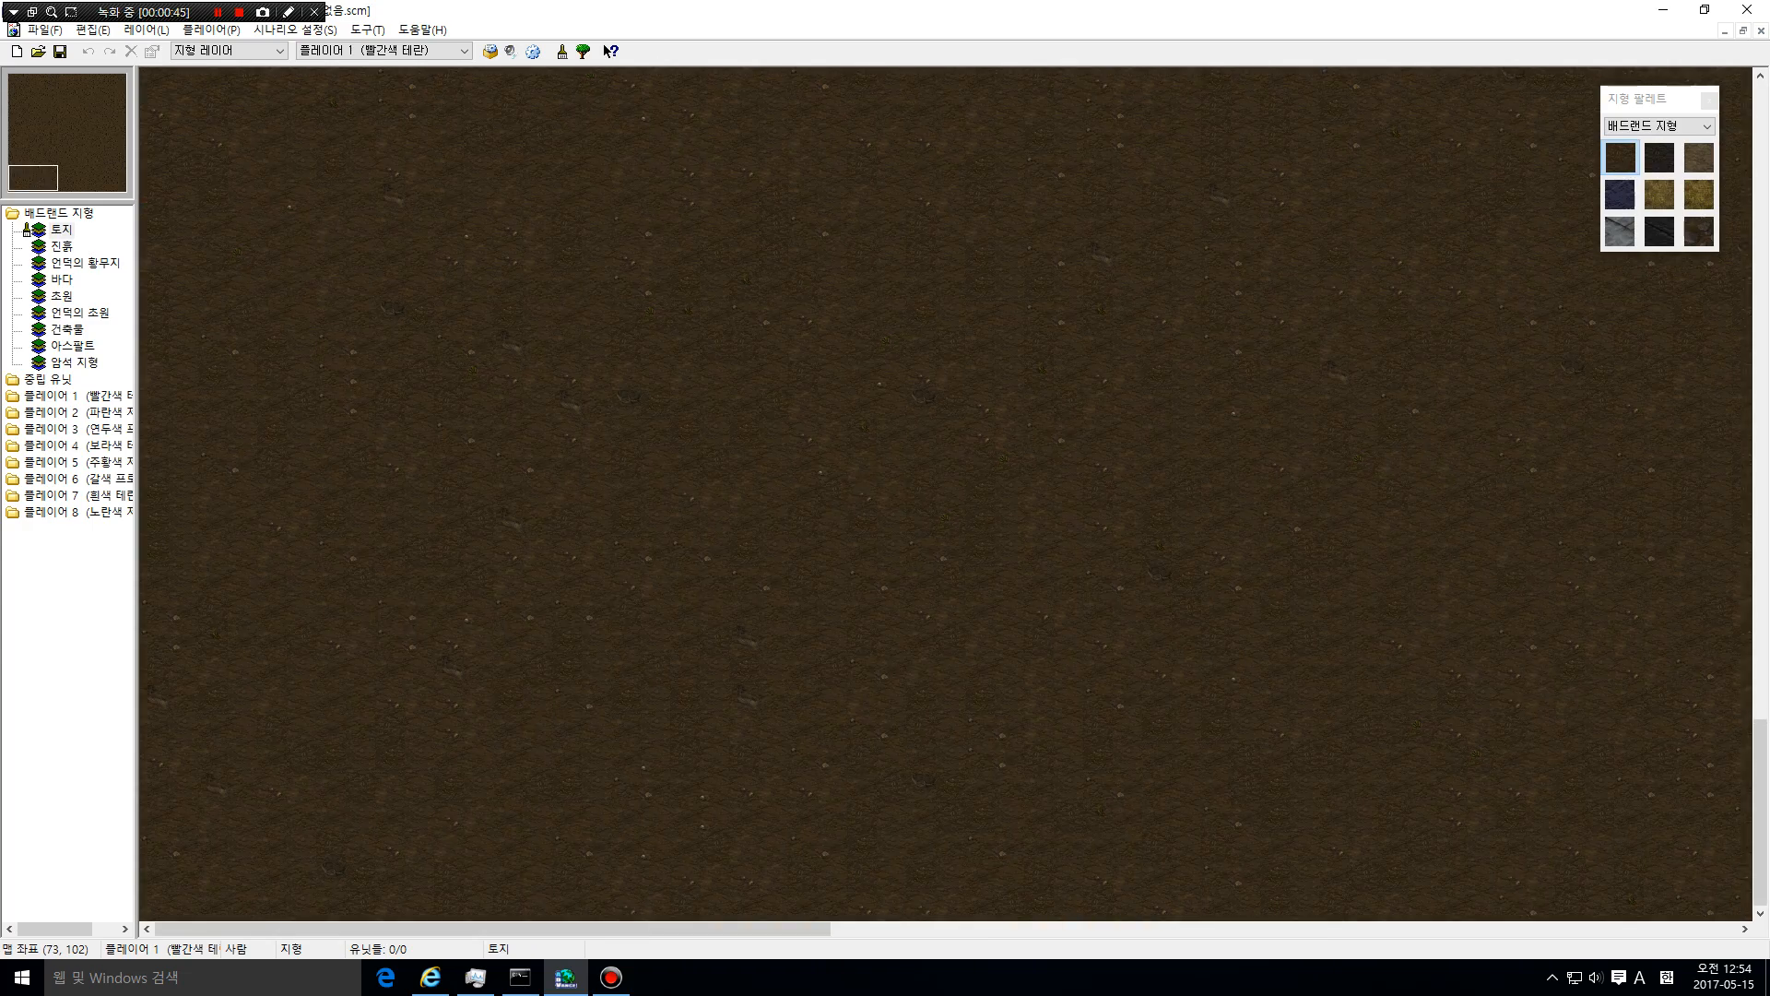
pyautogui.press('Up')
pyautogui.press('Up')
pyautogui.press('Up')
pyautogui.press('Up')
pyautogui.press('Up')
pyautogui.press('Up')
pyautogui.press('Up')
pyautogui.press('Up')
pyautogui.press('Up')
pyautogui.press('Up')
pyautogui.press('Up')
pyautogui.press('Up')
pyautogui.press('Up')
pyautogui.press('Up')
pyautogui.press('Up')
pyautogui.press('Up')
pyautogui.press('Up')
pyautogui.press('Up')
pyautogui.press('Up')
pyautogui.press('Up')
pyautogui.press('Right')
pyautogui.press('Right')
pyautogui.press('Right')
pyautogui.press('Right')
pyautogui.press('Right')
pyautogui.press('Right')
pyautogui.press('Right')
pyautogui.press('Right')
pyautogui.press('Right')
pyautogui.press('Right')
pyautogui.press('Right')
pyautogui.press('Right')
pyautogui.press('Right')
pyautogui.press('Right')
pyautogui.press('Right')
pyautogui.press('Right')
pyautogui.press('Right')
pyautogui.press('Right')
pyautogui.press('Right')
pyautogui.press('Right')
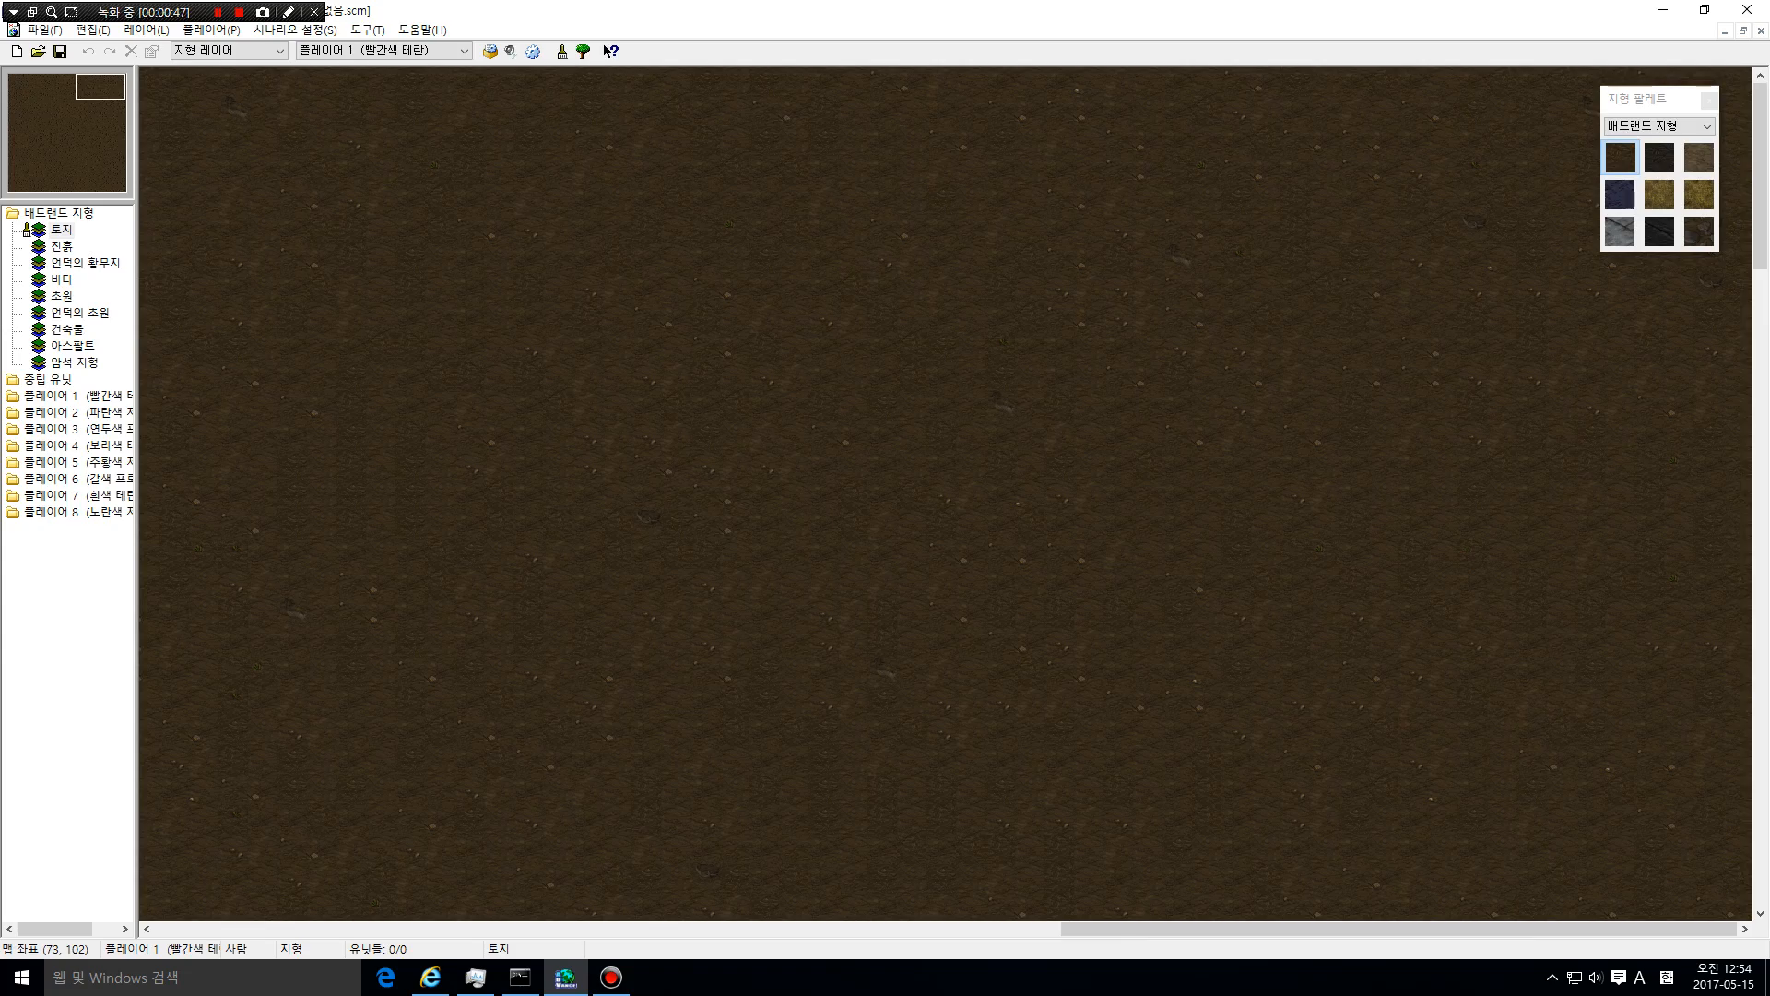
pyautogui.press('Down')
pyautogui.press('Down')
pyautogui.press('Down')
pyautogui.press('Down')
pyautogui.press('Down')
pyautogui.press('Down')
pyautogui.press('Down')
pyautogui.press('Down')
pyautogui.press('Down')
pyautogui.press('Down')
pyautogui.press('Down')
pyautogui.press('Down')
pyautogui.press('Down')
pyautogui.press('Down')
pyautogui.press('Down')
pyautogui.press('Down')
pyautogui.press('Down')
pyautogui.press('Down')
pyautogui.press('Down')
pyautogui.press('Down')
pyautogui.press('Left')
pyautogui.press('Left')
pyautogui.press('Left')
pyautogui.press('Left')
pyautogui.press('Left')
pyautogui.press('Left')
pyautogui.press('Left')
pyautogui.press('Left')
pyautogui.press('Left')
pyautogui.press('Left')
pyautogui.press('Left')
pyautogui.press('Left')
pyautogui.press('Left')
pyautogui.press('Left')
pyautogui.press('Left')
pyautogui.press('Left')
pyautogui.press('Left')
pyautogui.press('Left')
pyautogui.press('Left')
pyautogui.press('Left')
pyautogui.press('Up')
pyautogui.press('Up')
pyautogui.press('Up')
pyautogui.press('Up')
pyautogui.press('Up')
pyautogui.press('Up')
pyautogui.press('Up')
pyautogui.press('Up')
pyautogui.press('Up')
pyautogui.press('Up')
pyautogui.press('Up')
pyautogui.press('Up')
pyautogui.press('Up')
pyautogui.press('Up')
pyautogui.press('Up')
pyautogui.press('Up')
pyautogui.press('Up')
pyautogui.press('Up')
pyautogui.press('Up')
pyautogui.press('Up')
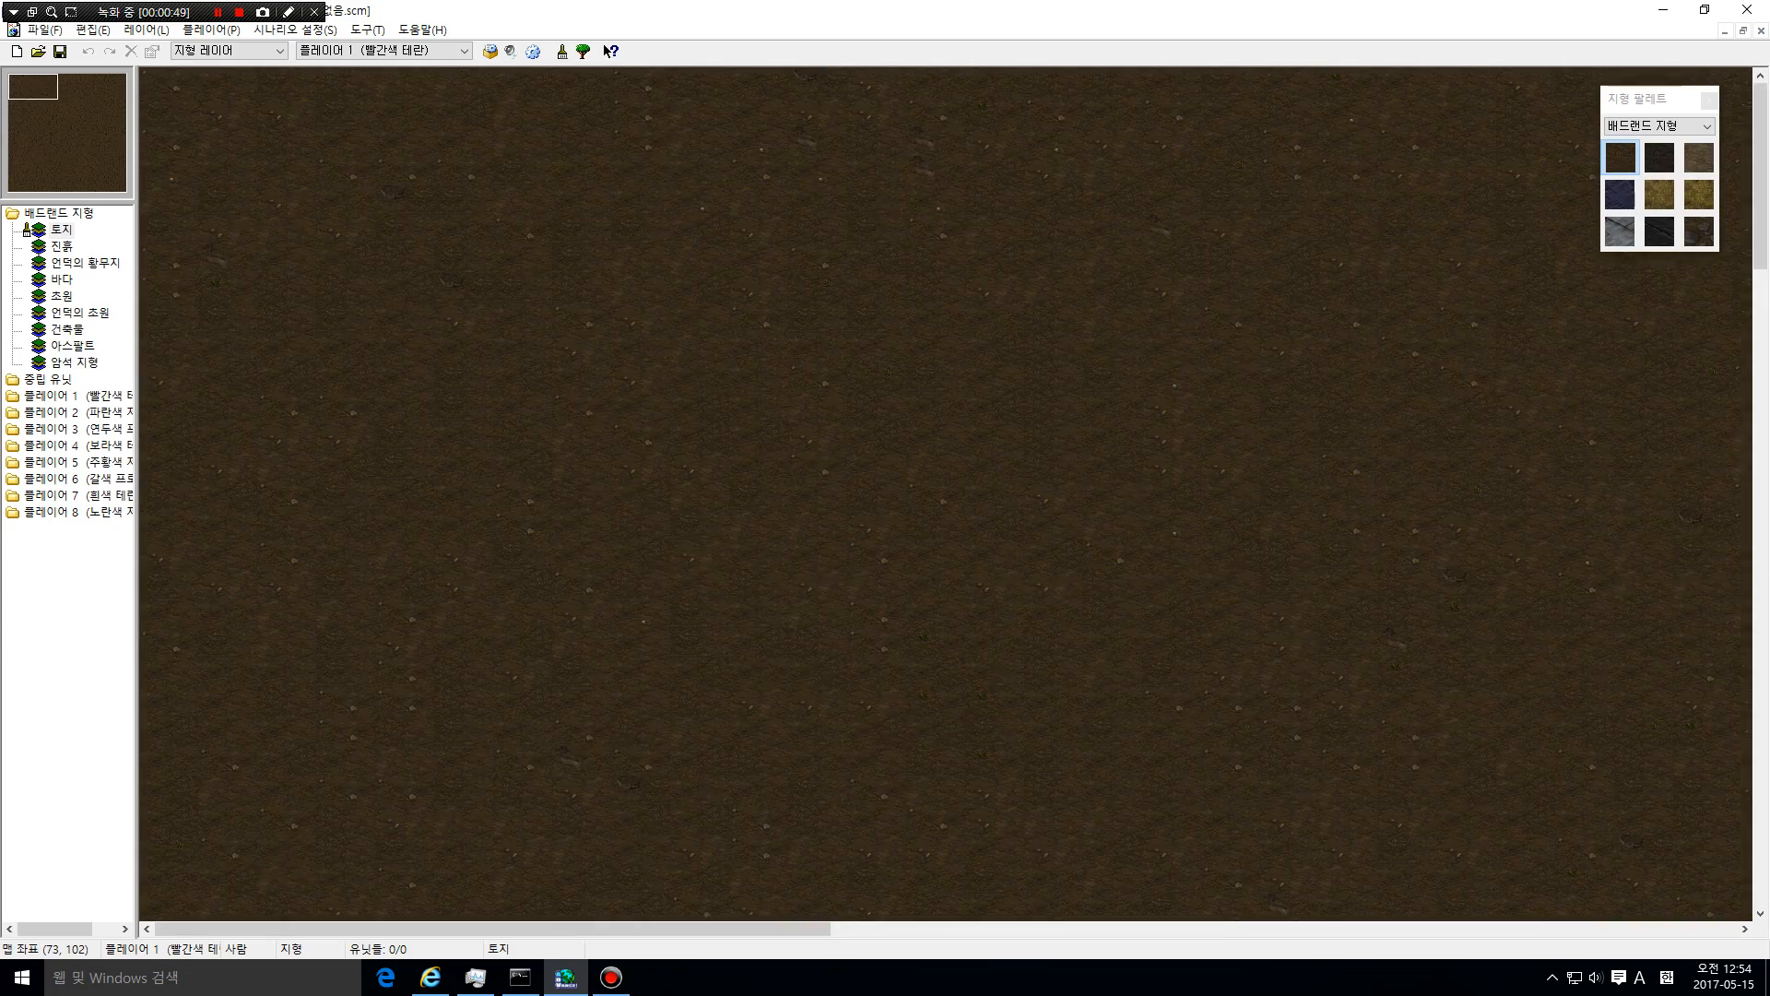
# Survey the blank Badlands map's outer areas clockwise from the northwest corner for one full circuit back to that corner
pyautogui.press('Right')
pyautogui.press('Right')
pyautogui.press('Right')
pyautogui.press('Right')
pyautogui.press('Right')
pyautogui.press('Right')
pyautogui.press('Right')
pyautogui.press('Right')
pyautogui.press('Right')
pyautogui.press('Right')
pyautogui.press('Right')
pyautogui.press('Right')
pyautogui.press('Right')
pyautogui.press('Right')
pyautogui.press('Right')
pyautogui.press('Right')
pyautogui.press('Right')
pyautogui.press('Right')
pyautogui.press('Right')
pyautogui.press('Right')
pyautogui.press('Down')
pyautogui.press('Down')
pyautogui.press('Down')
pyautogui.press('Down')
pyautogui.press('Down')
pyautogui.press('Down')
pyautogui.press('Down')
pyautogui.press('Down')
pyautogui.press('Down')
pyautogui.press('Down')
pyautogui.press('Down')
pyautogui.press('Down')
pyautogui.press('Down')
pyautogui.press('Down')
pyautogui.press('Down')
pyautogui.press('Down')
pyautogui.press('Down')
pyautogui.press('Down')
pyautogui.press('Down')
pyautogui.press('Down')
pyautogui.press('Left')
pyautogui.press('Left')
pyautogui.press('Left')
pyautogui.press('Left')
pyautogui.press('Left')
pyautogui.press('Left')
pyautogui.press('Left')
pyautogui.press('Left')
pyautogui.press('Left')
pyautogui.press('Left')
pyautogui.press('Left')
pyautogui.press('Left')
pyautogui.press('Left')
pyautogui.press('Left')
pyautogui.press('Left')
pyautogui.press('Left')
pyautogui.press('Left')
pyautogui.press('Left')
pyautogui.press('Left')
pyautogui.press('Left')
pyautogui.press('Up')
pyautogui.press('Up')
pyautogui.press('Up')
pyautogui.press('Up')
pyautogui.press('Up')
pyautogui.press('Up')
pyautogui.press('Up')
pyautogui.press('Up')
pyautogui.press('Up')
pyautogui.press('Up')
pyautogui.press('Up')
pyautogui.press('Up')
pyautogui.press('Up')
pyautogui.press('Up')
pyautogui.press('Up')
pyautogui.press('Up')
pyautogui.press('Up')
pyautogui.press('Up')
pyautogui.press('Up')
pyautogui.press('Up')
# Create a new square 256 × 256 map with the Jungle World (정글 월드) tileset and sea (바다) as base terrain
pyautogui.hotkey('ctrl', 'n')
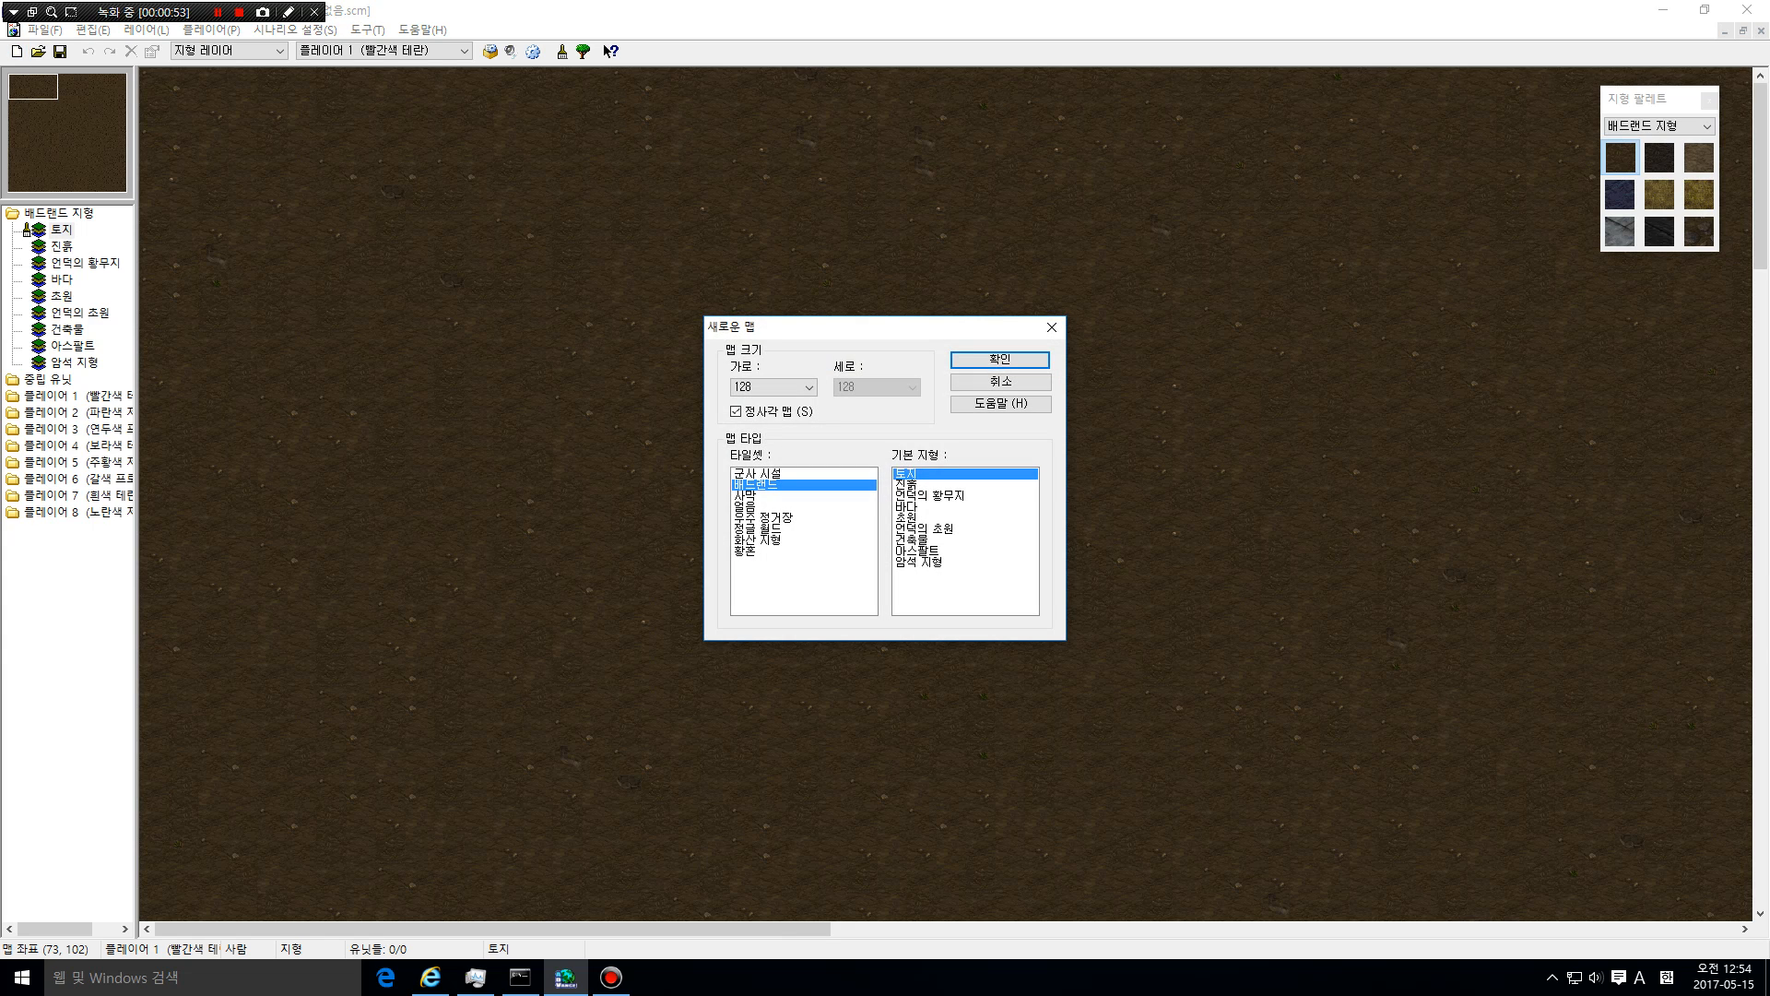
pyautogui.click(774, 387)
pyautogui.click(756, 450)
pyautogui.click(758, 530)
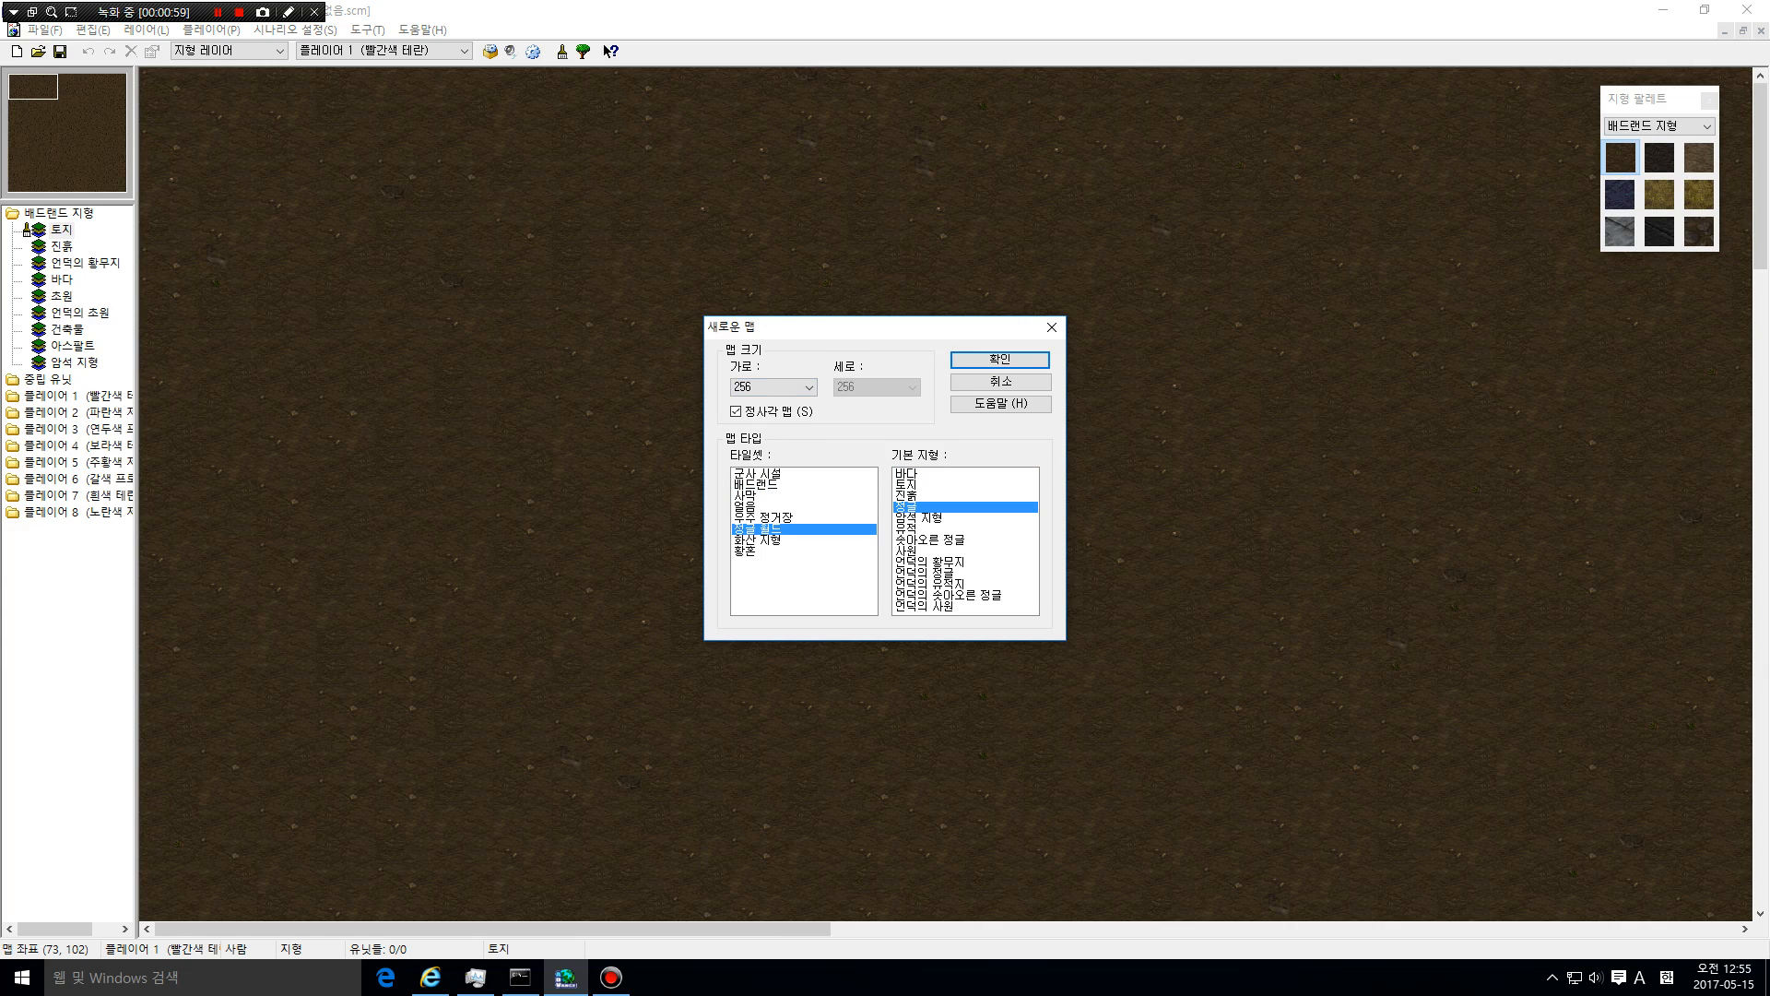
pyautogui.click(758, 552)
pyautogui.click(758, 529)
pyautogui.click(913, 474)
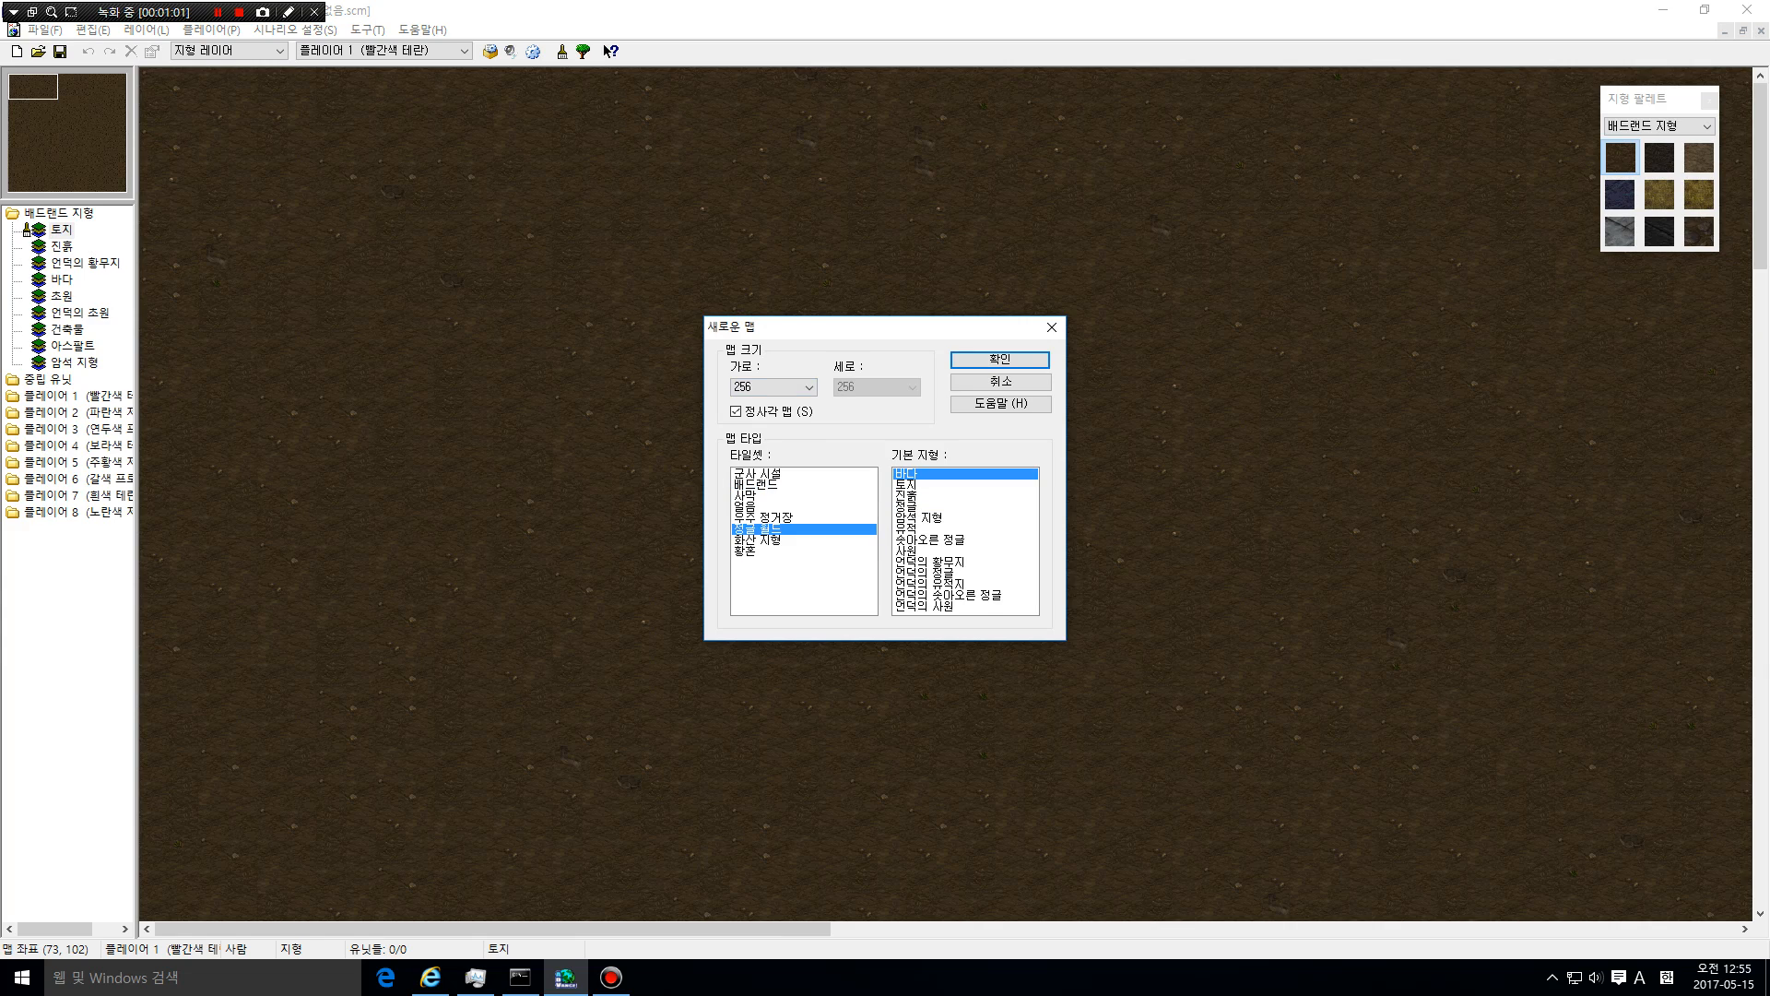
pyautogui.click(1000, 360)
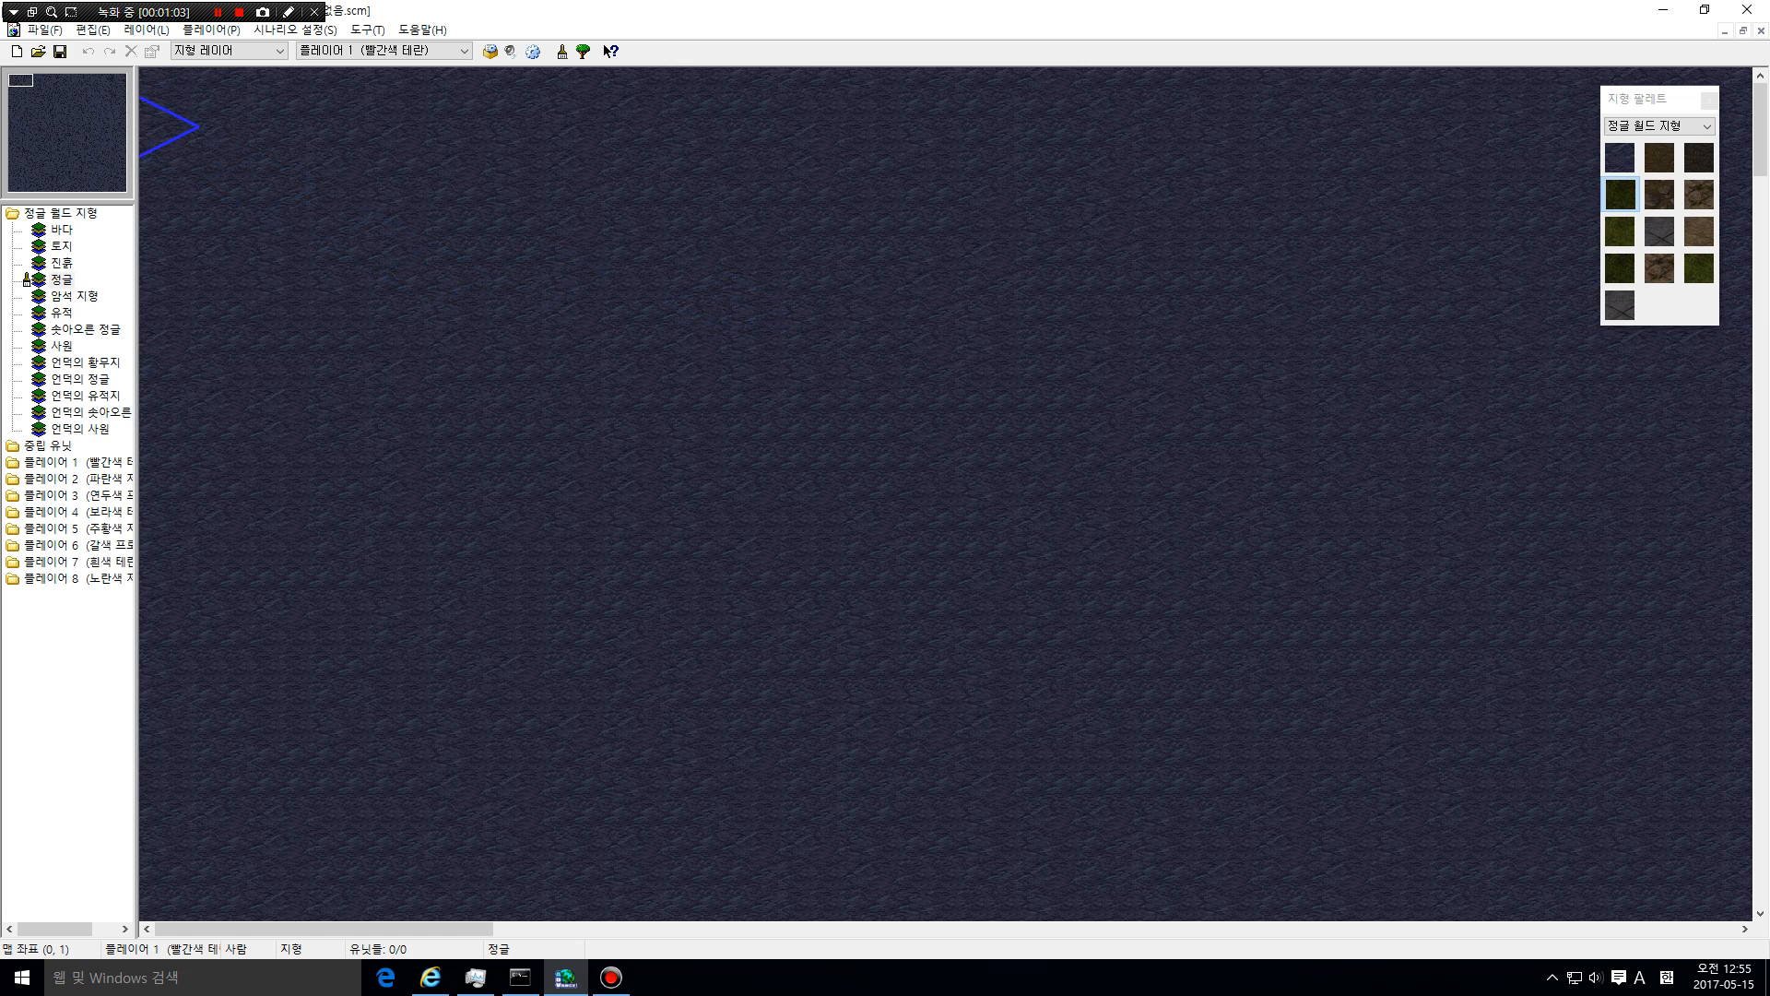
# Paint a large island of 토지 (dirt) terrain in the sea in the northeastern part of the map
pyautogui.moveTo(47, 80); pyautogui.dragTo(102, 80)
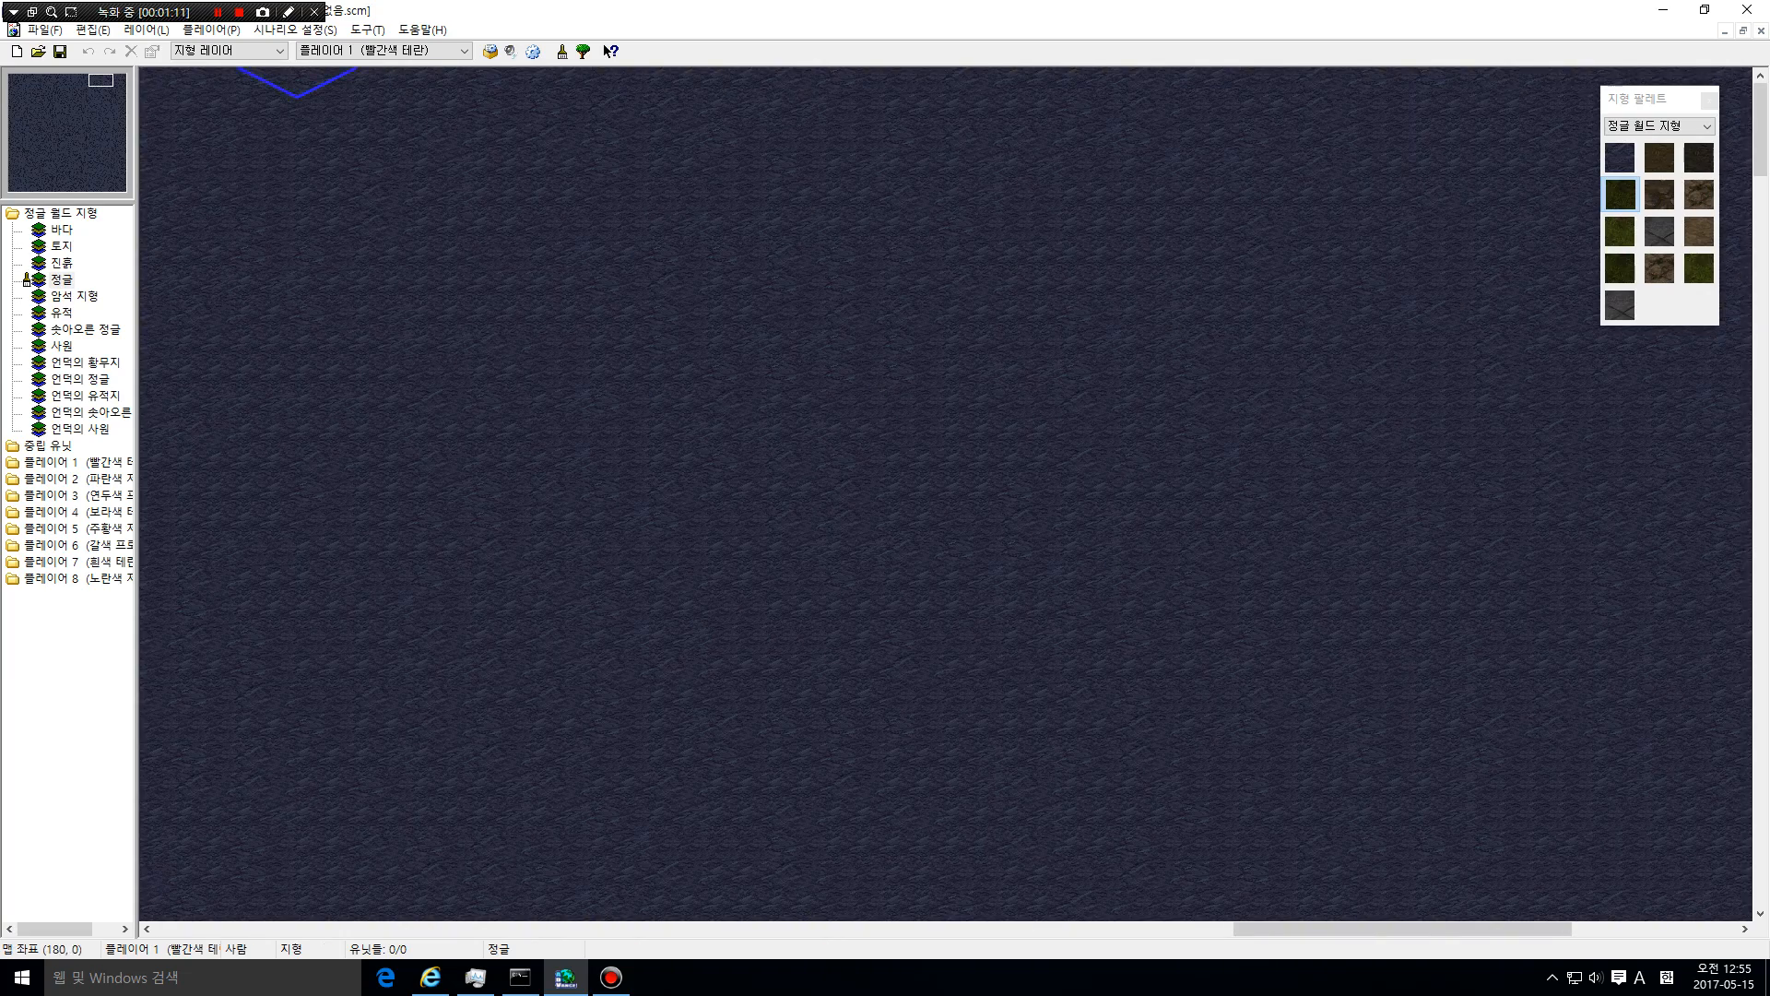
pyautogui.click(1660, 157)
pyautogui.moveTo(885, 387)
pyautogui.mouseDown()
pyautogui.moveTo(849, 308)
pyautogui.moveTo(1008, 482)
pyautogui.moveTo(995, 364)
pyautogui.moveTo(887, 302)
pyautogui.moveTo(1066, 383)
pyautogui.moveTo(1119, 482)
pyautogui.moveTo(1186, 502)
pyautogui.moveTo(901, 657)
pyautogui.moveTo(908, 756)
pyautogui.moveTo(1171, 807)
pyautogui.moveTo(1126, 711)
pyautogui.moveTo(1123, 598)
pyautogui.mouseUp()
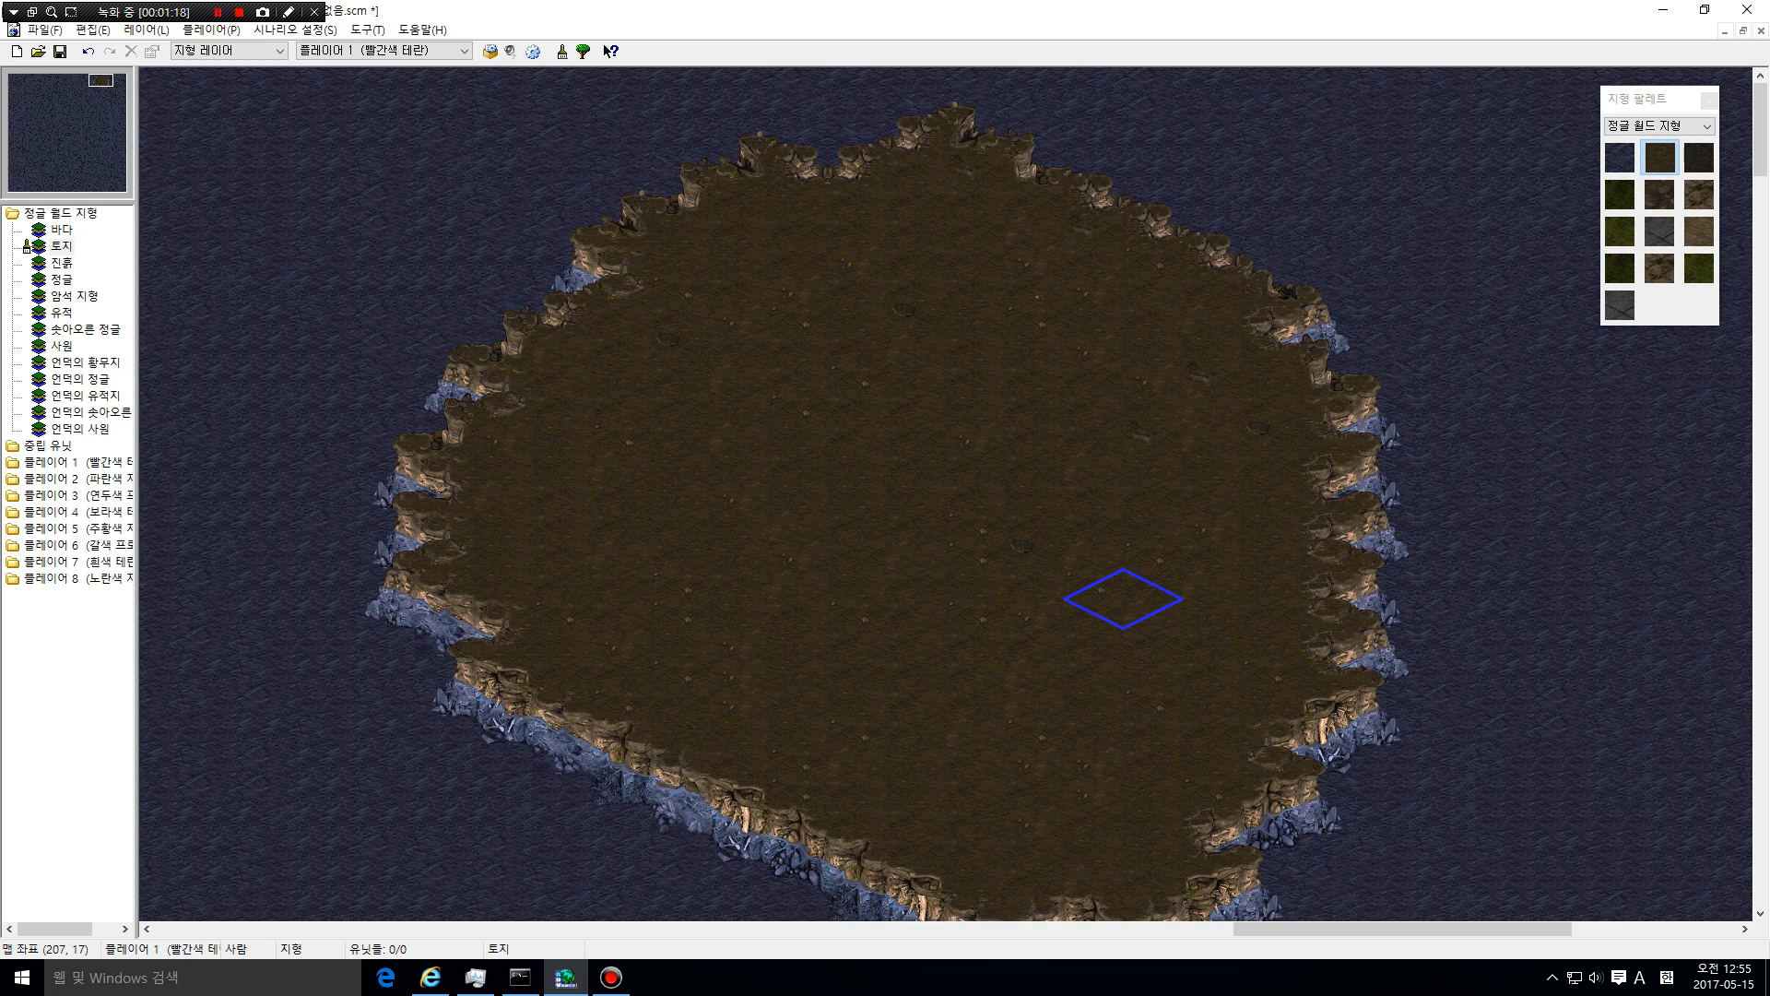
pyautogui.click(21, 80)
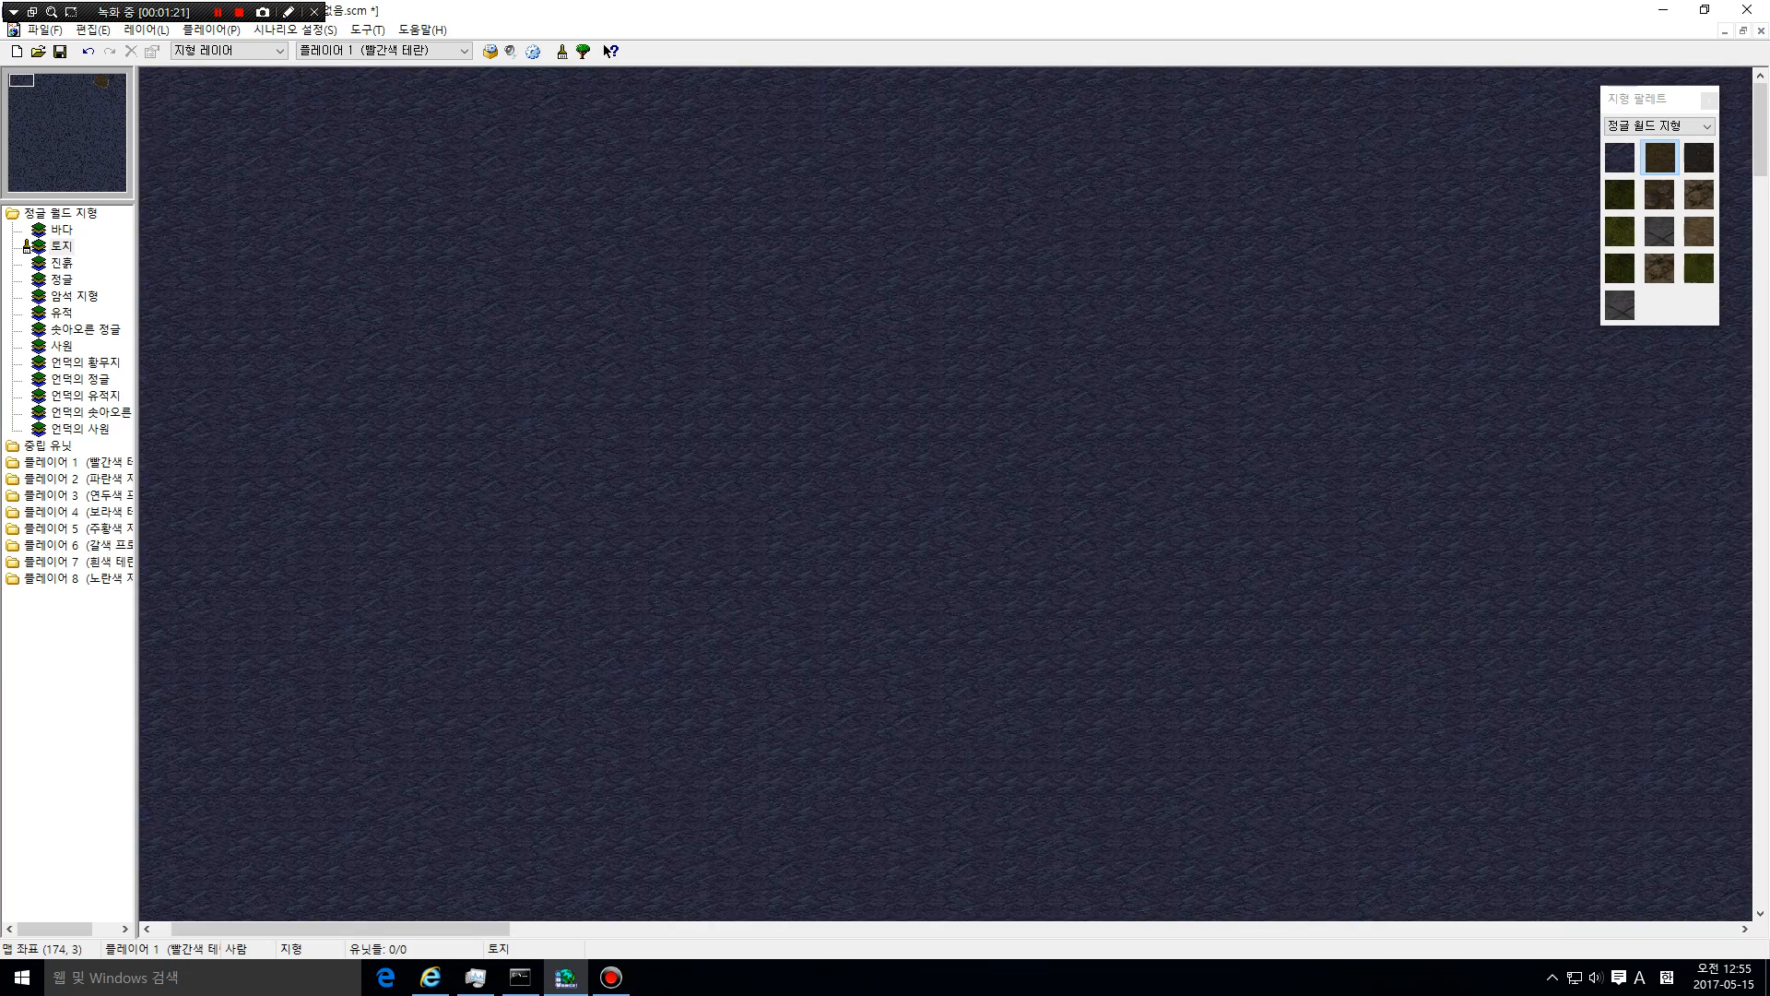
pyautogui.moveTo(79, 84); pyautogui.dragTo(103, 81)
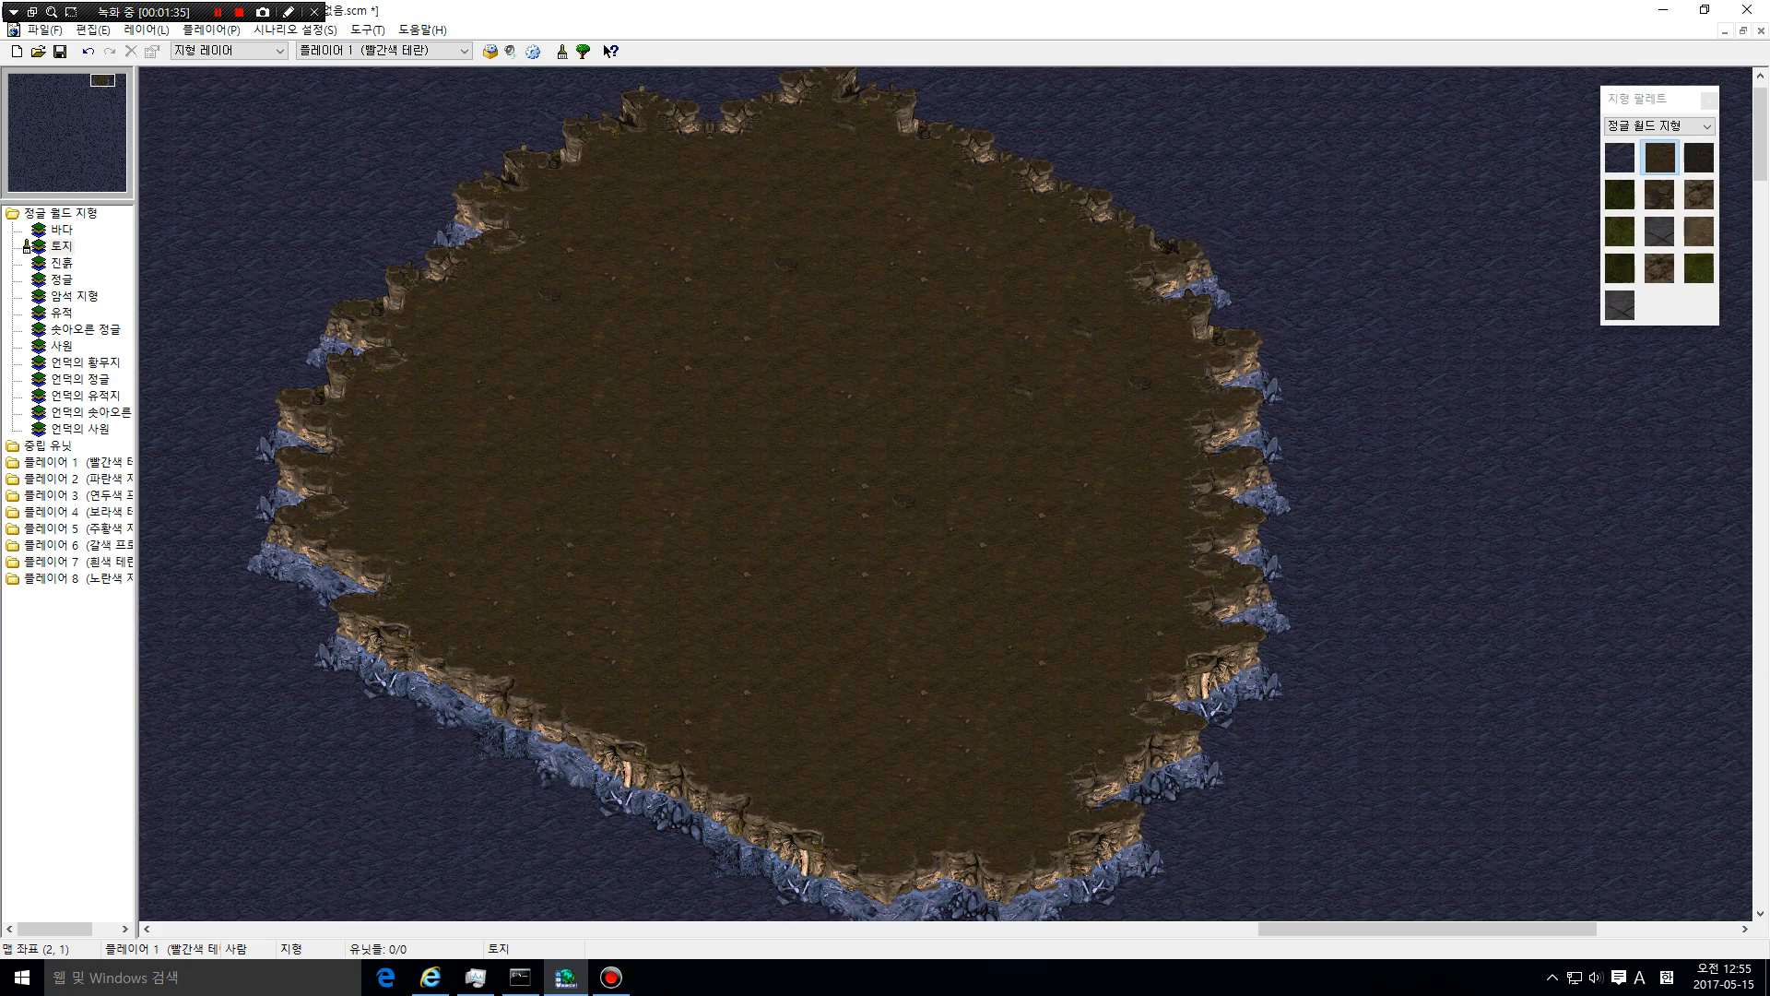
pyautogui.moveTo(103, 81); pyautogui.dragTo(106, 80)
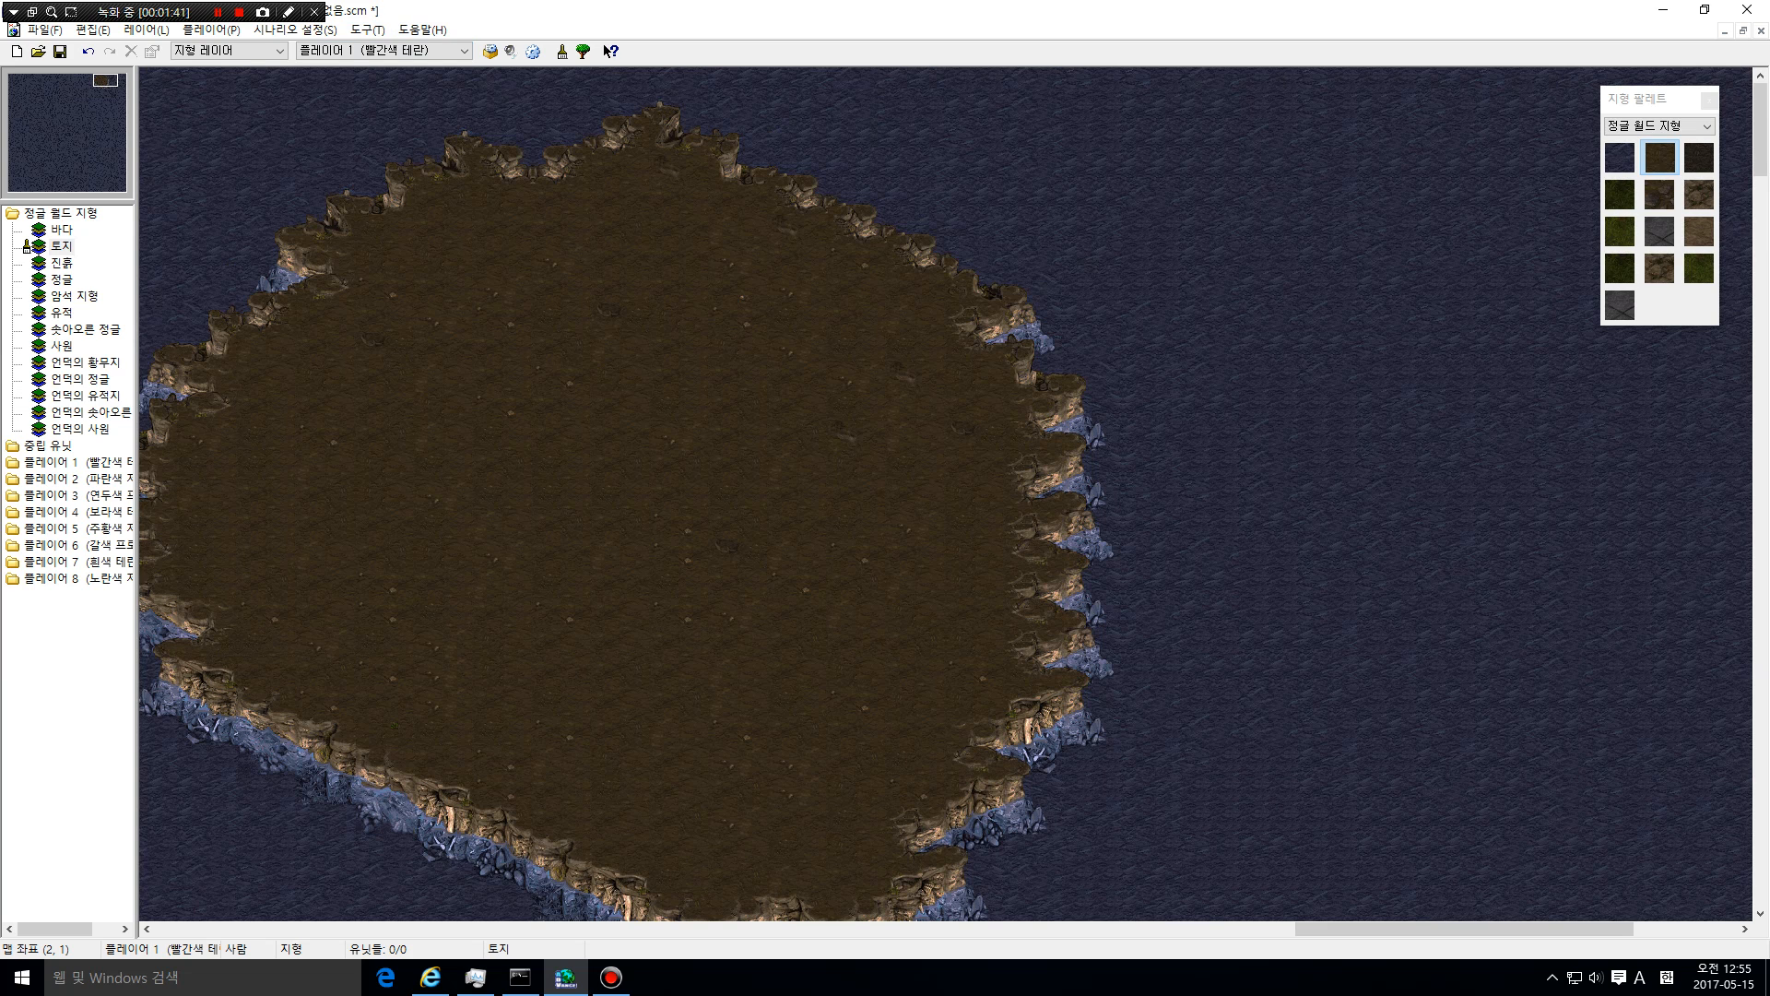
pyautogui.moveTo(106, 80); pyautogui.dragTo(104, 80)
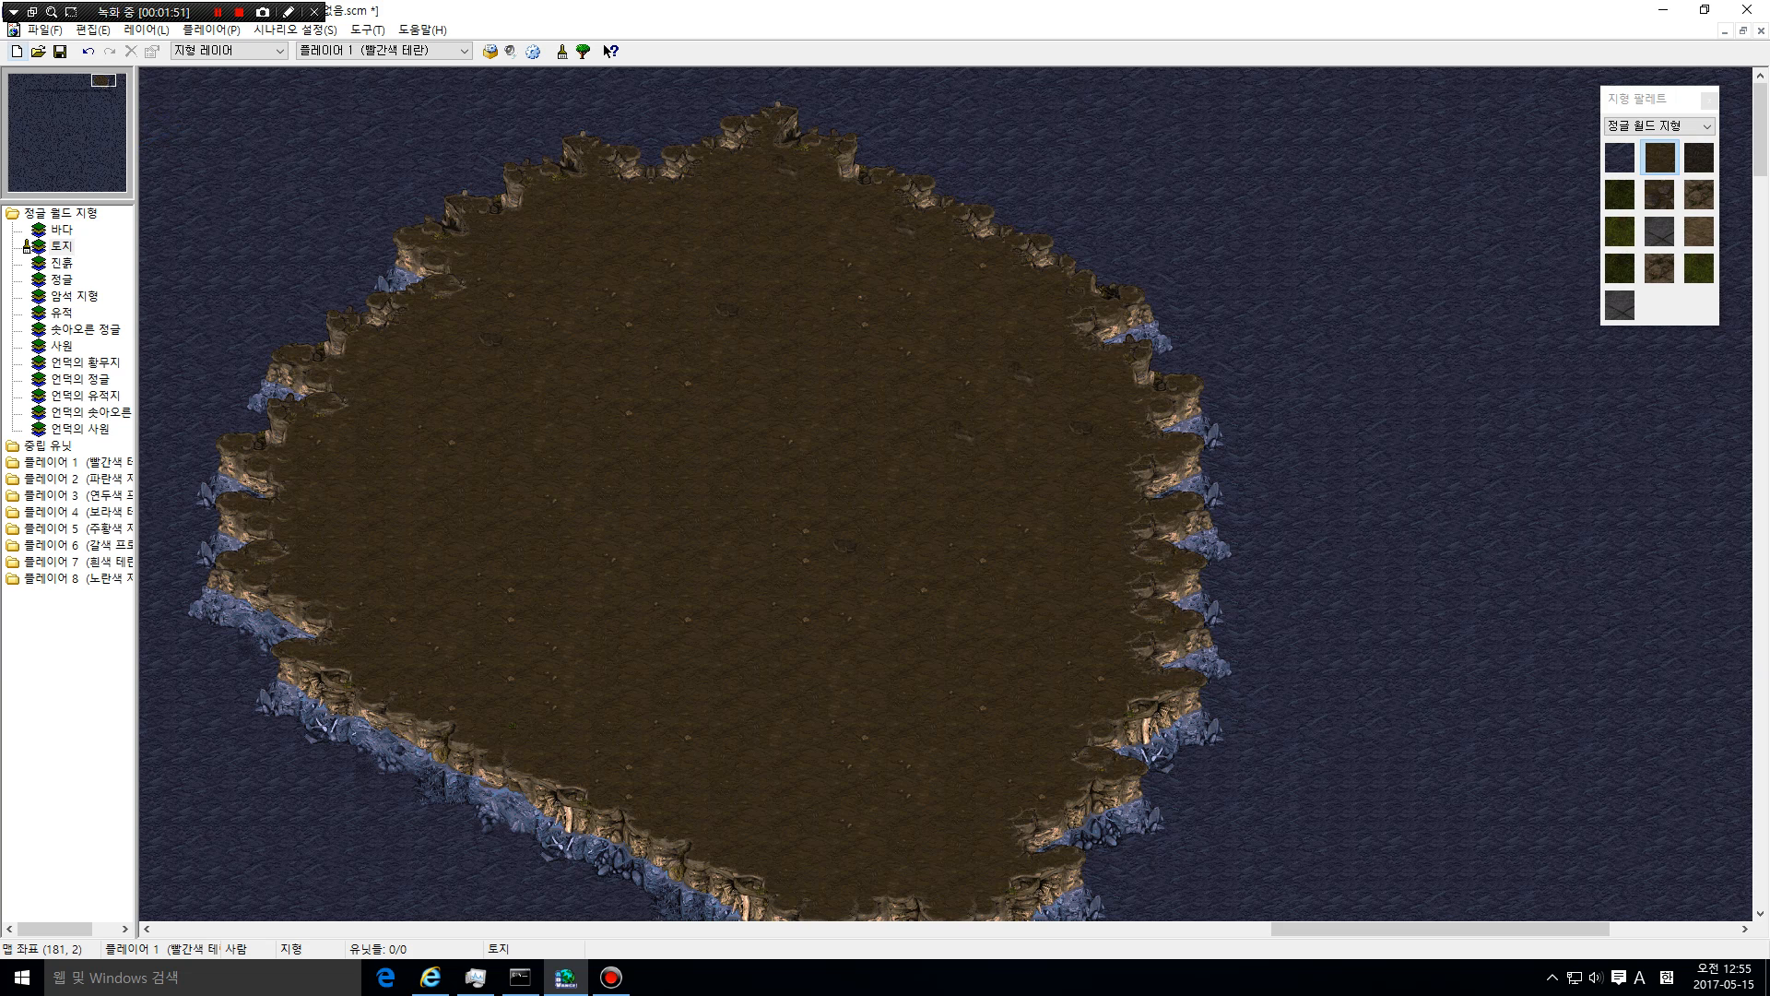
pyautogui.click(17, 51)
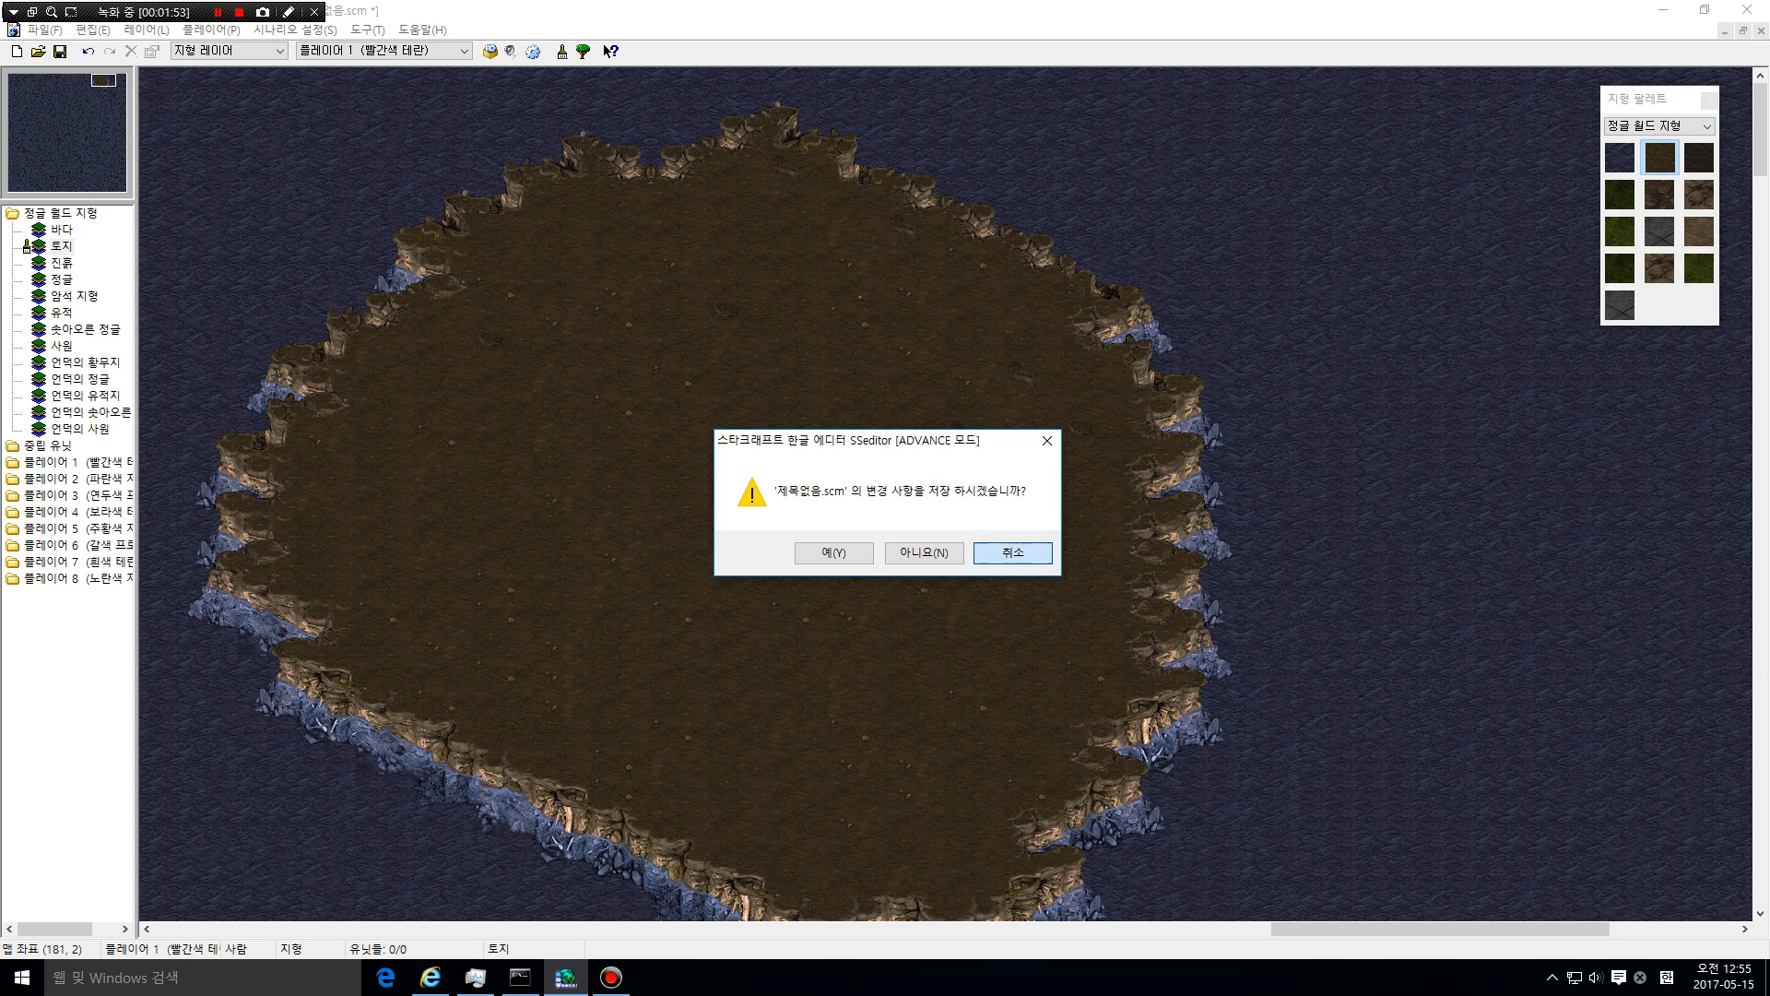
pyautogui.click(1014, 552)
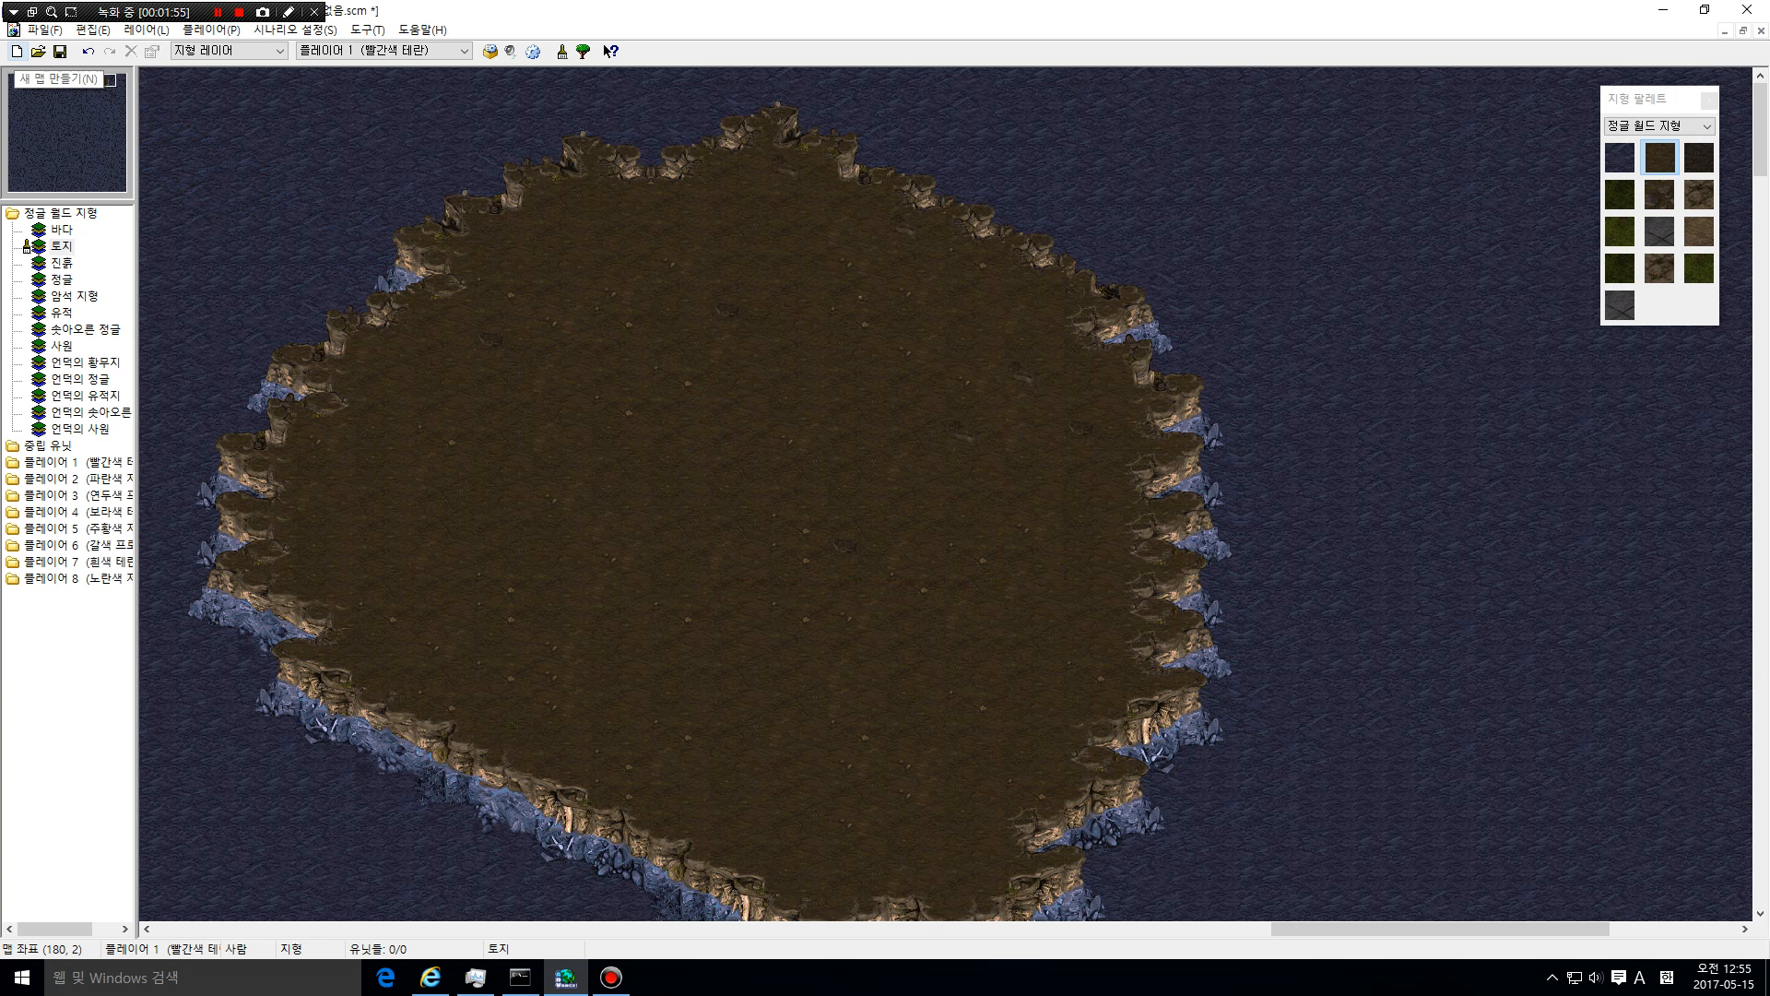
pyautogui.click(16, 51)
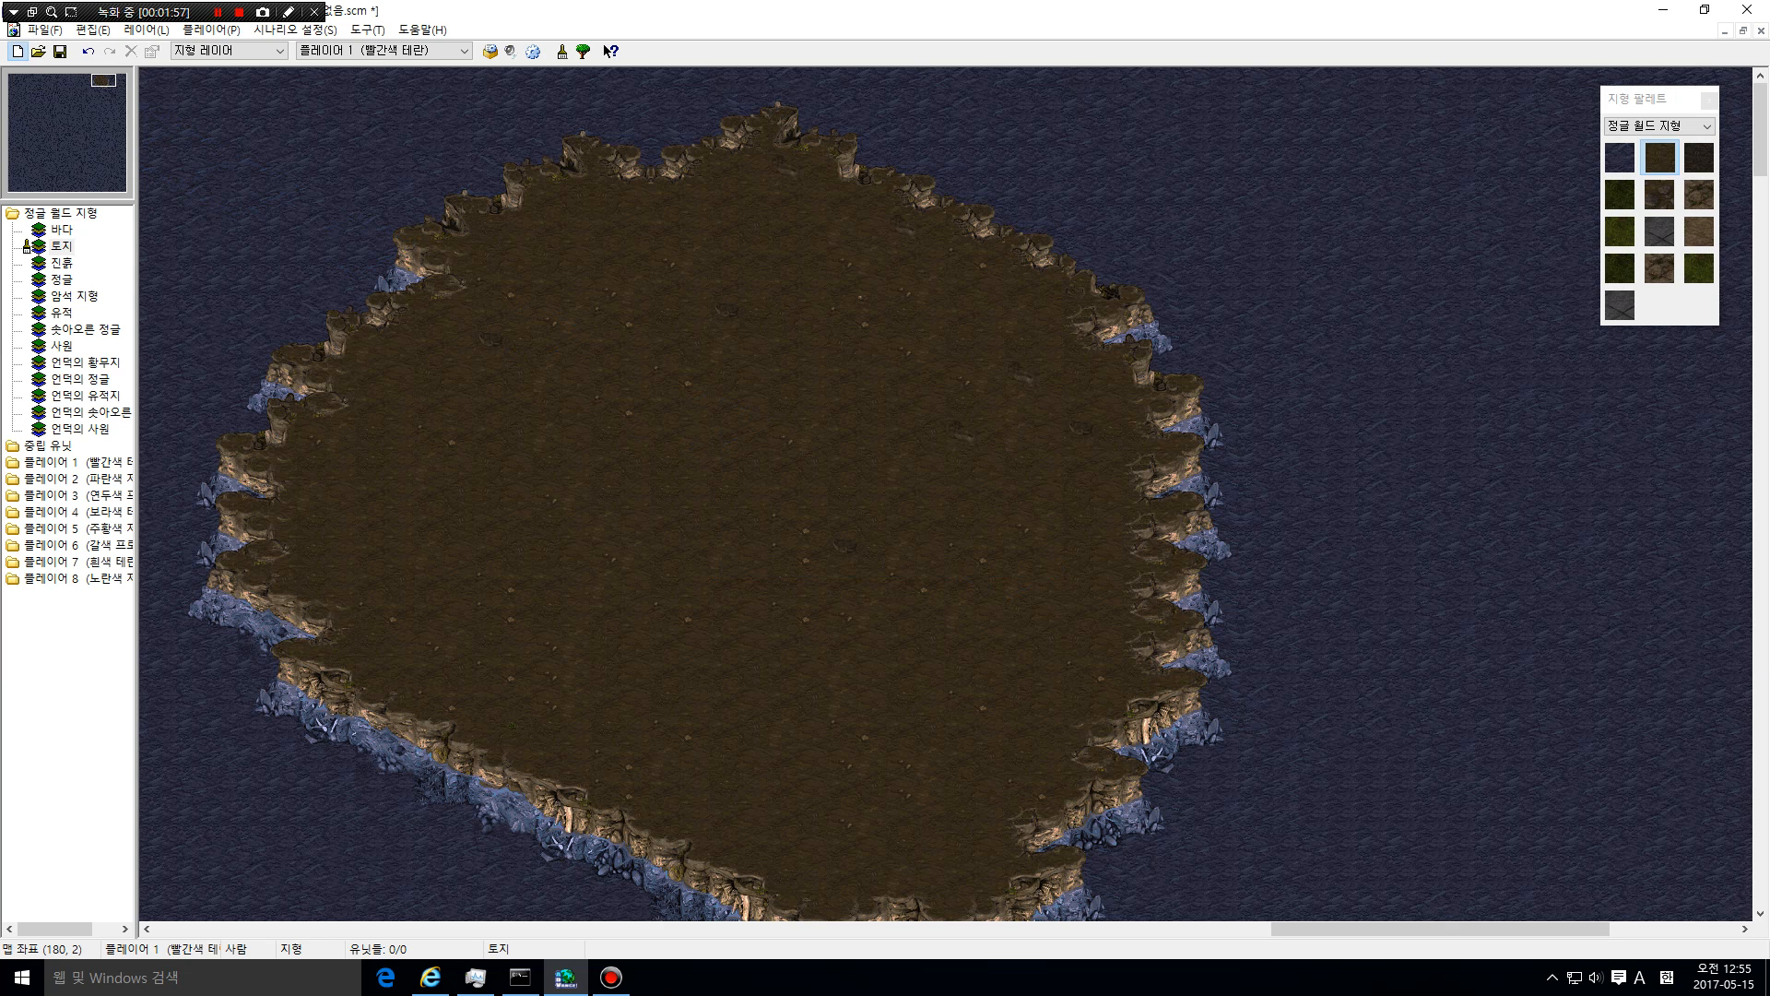
pyautogui.click(1013, 552)
pyautogui.click(16, 52)
pyautogui.click(837, 552)
pyautogui.click(859, 546)
# Start a new map, discarding the current map's changes, and set the map width to 256
pyautogui.click(17, 51)
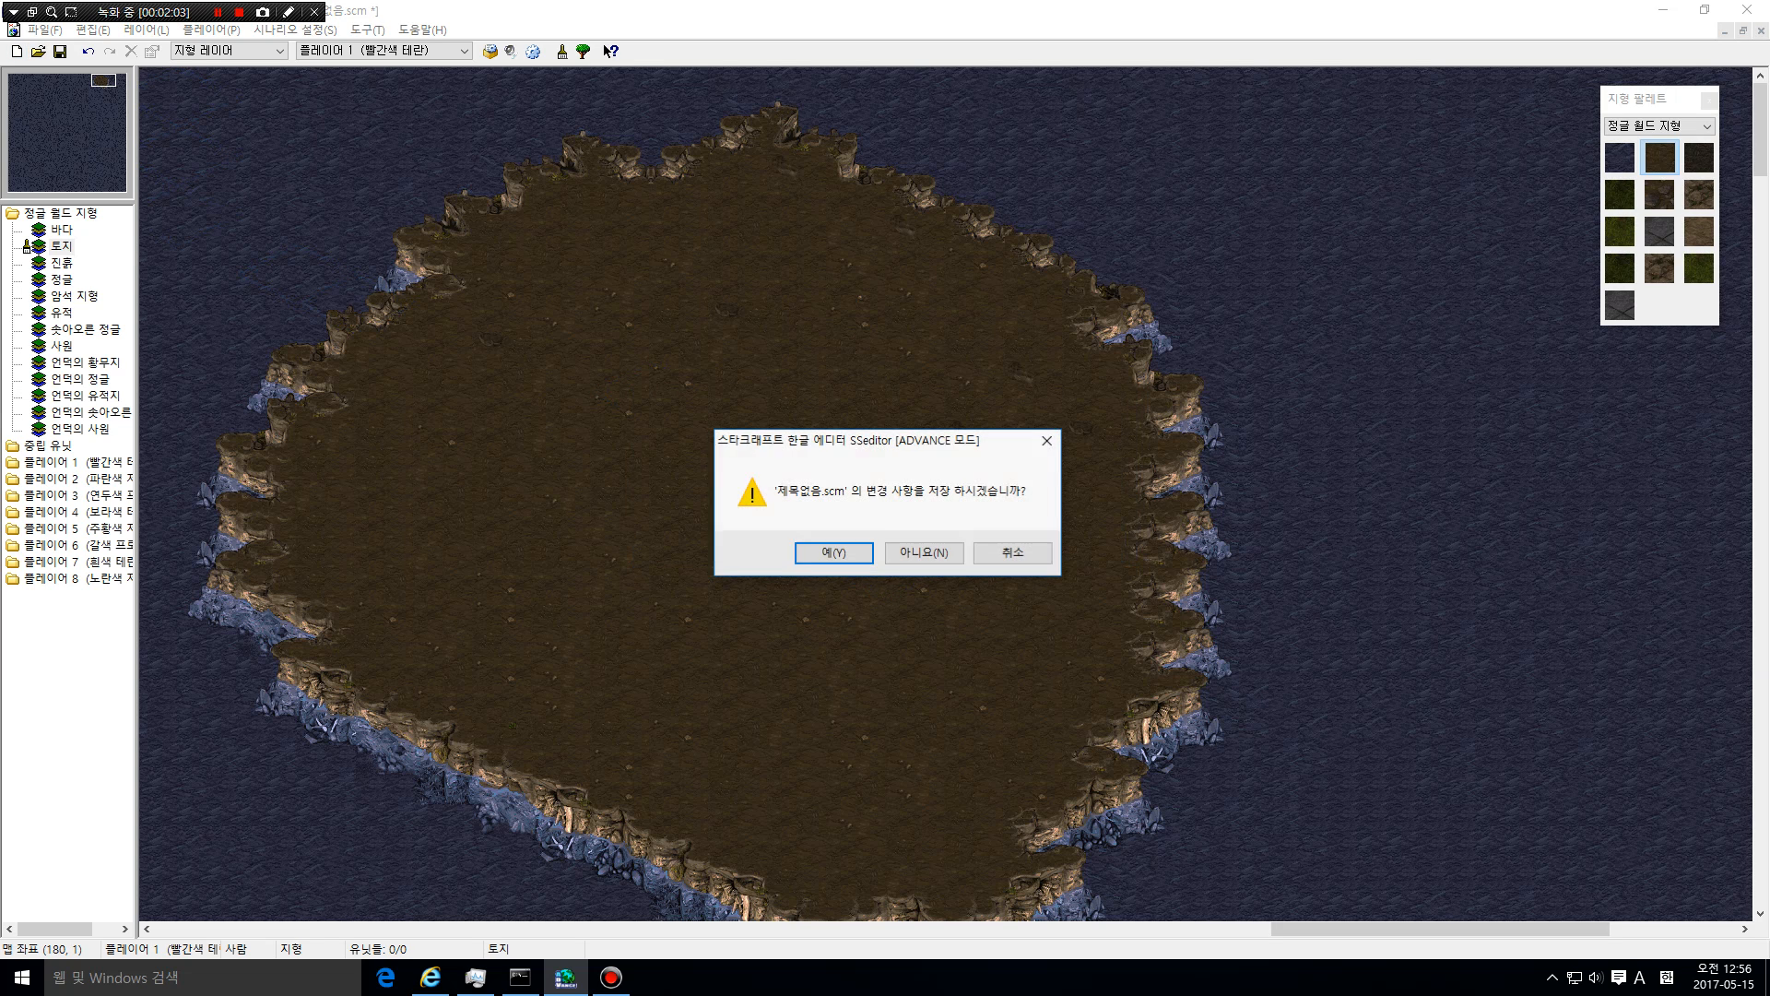
pyautogui.click(921, 552)
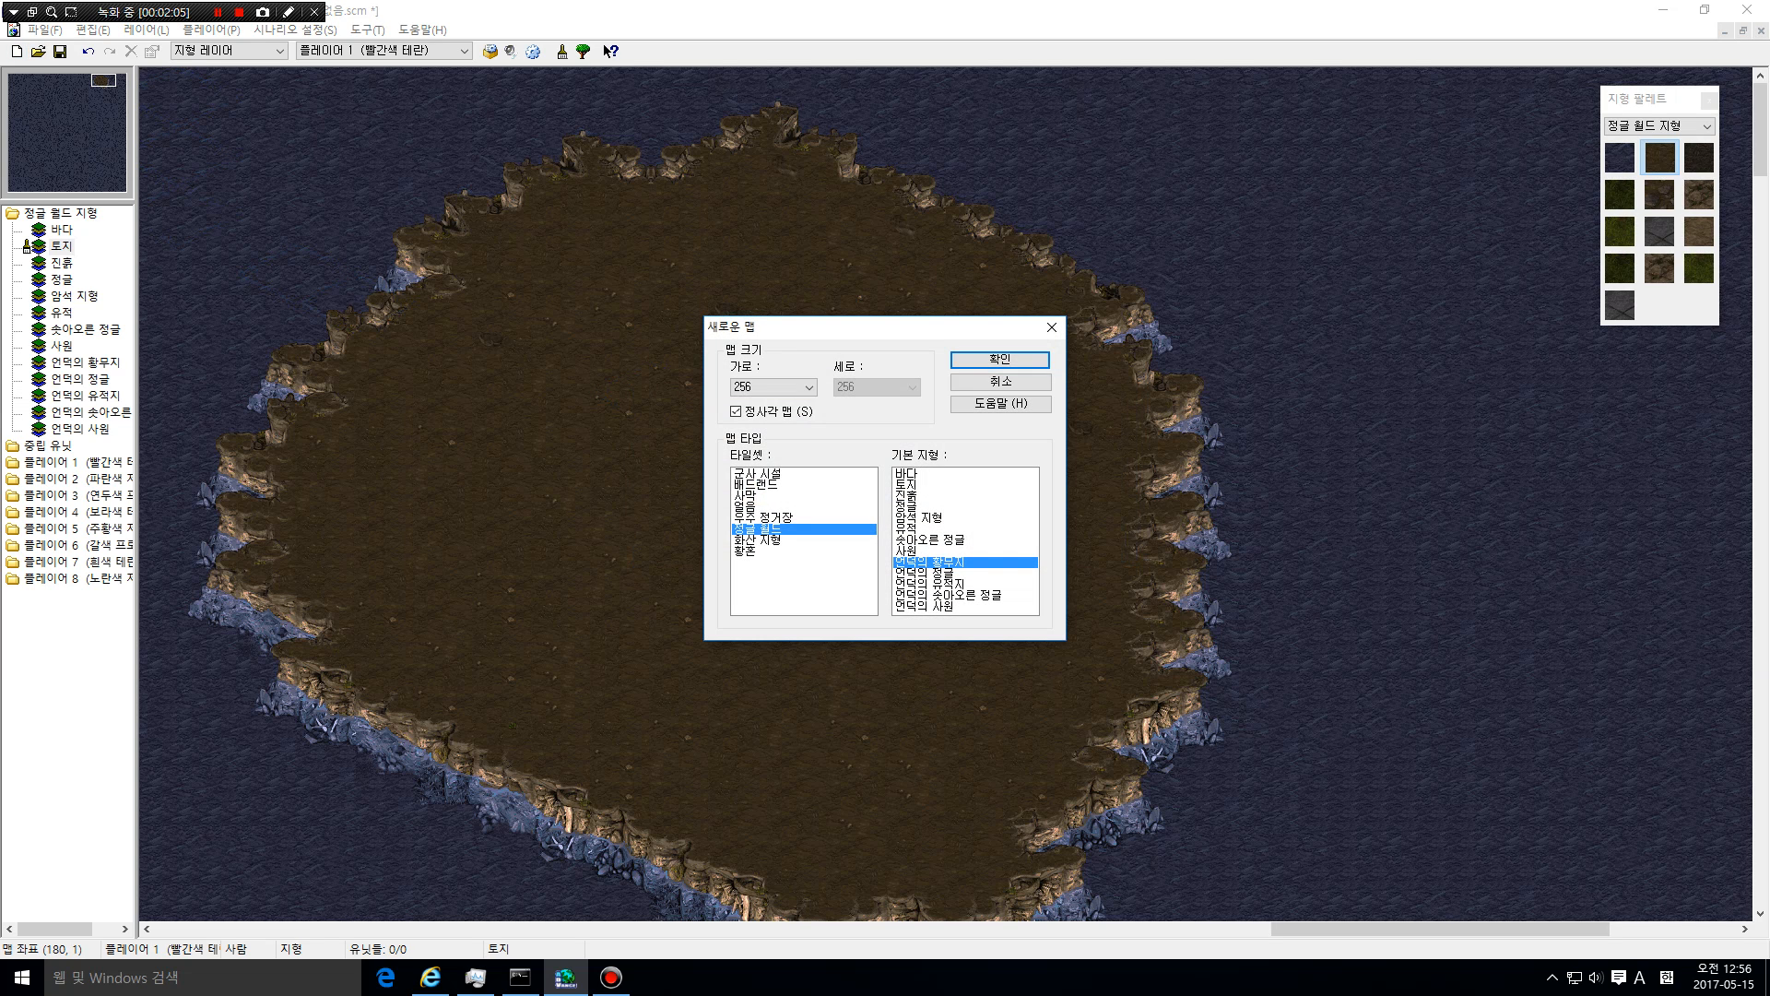
pyautogui.click(780, 387)
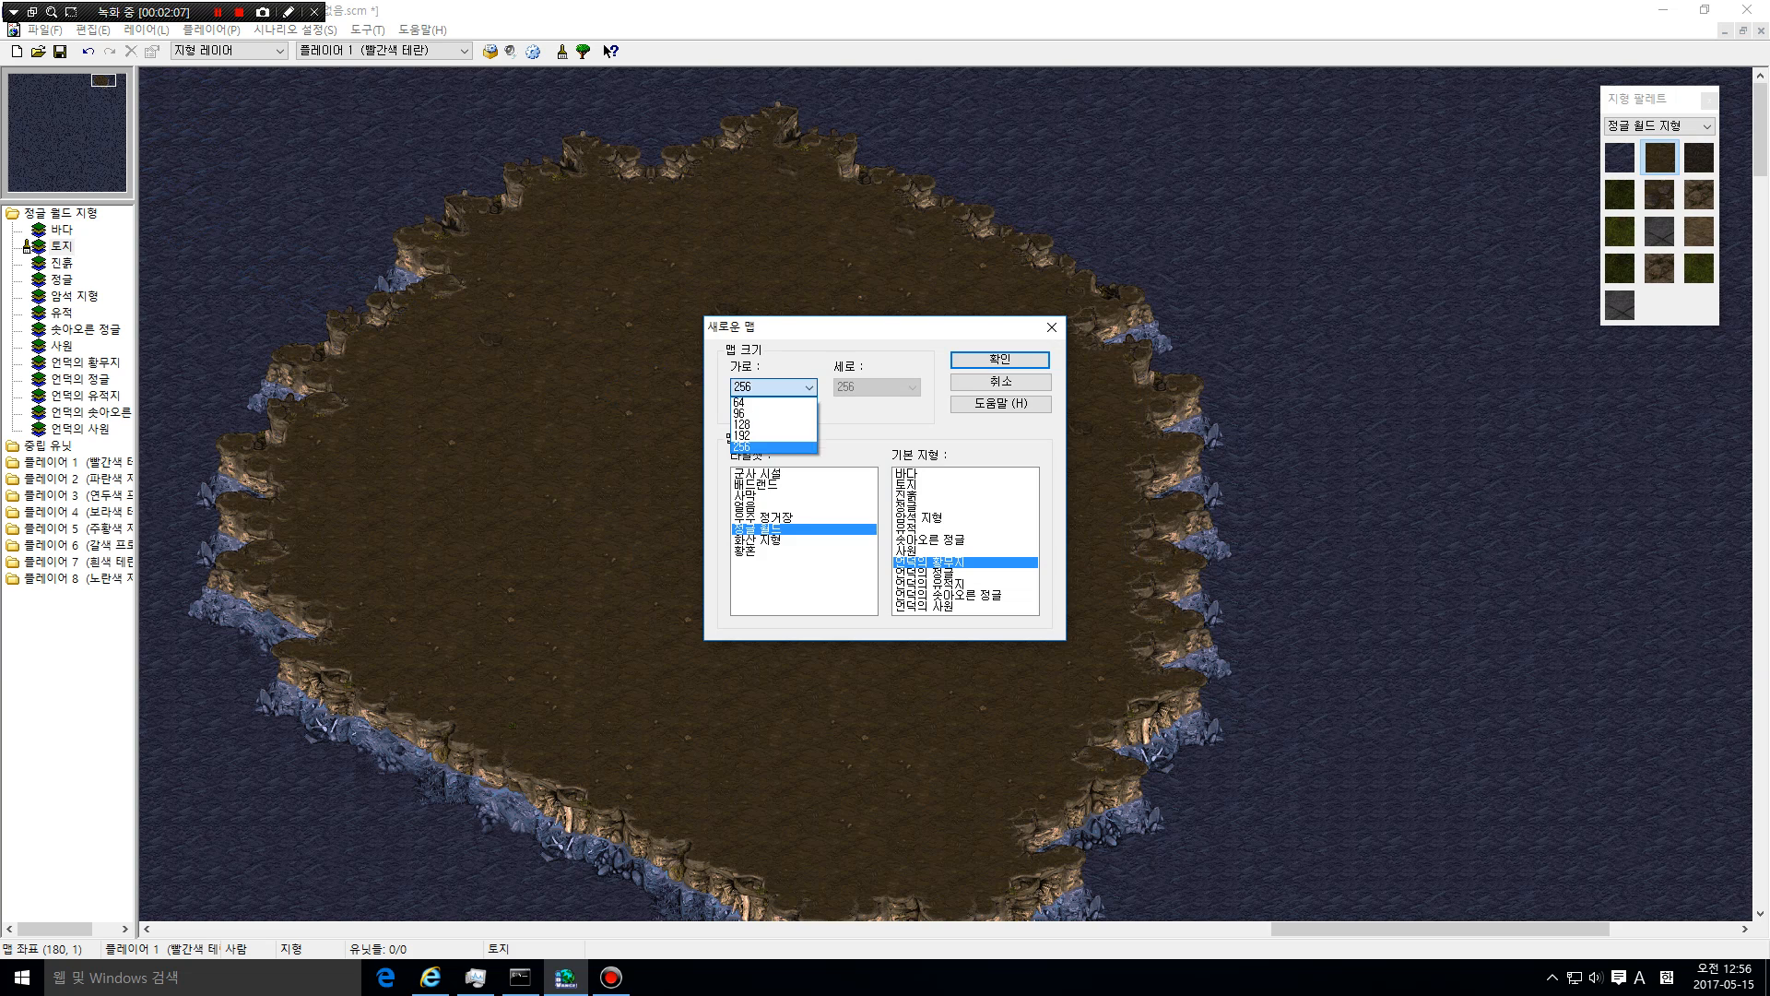
pyautogui.click(773, 402)
pyautogui.click(780, 387)
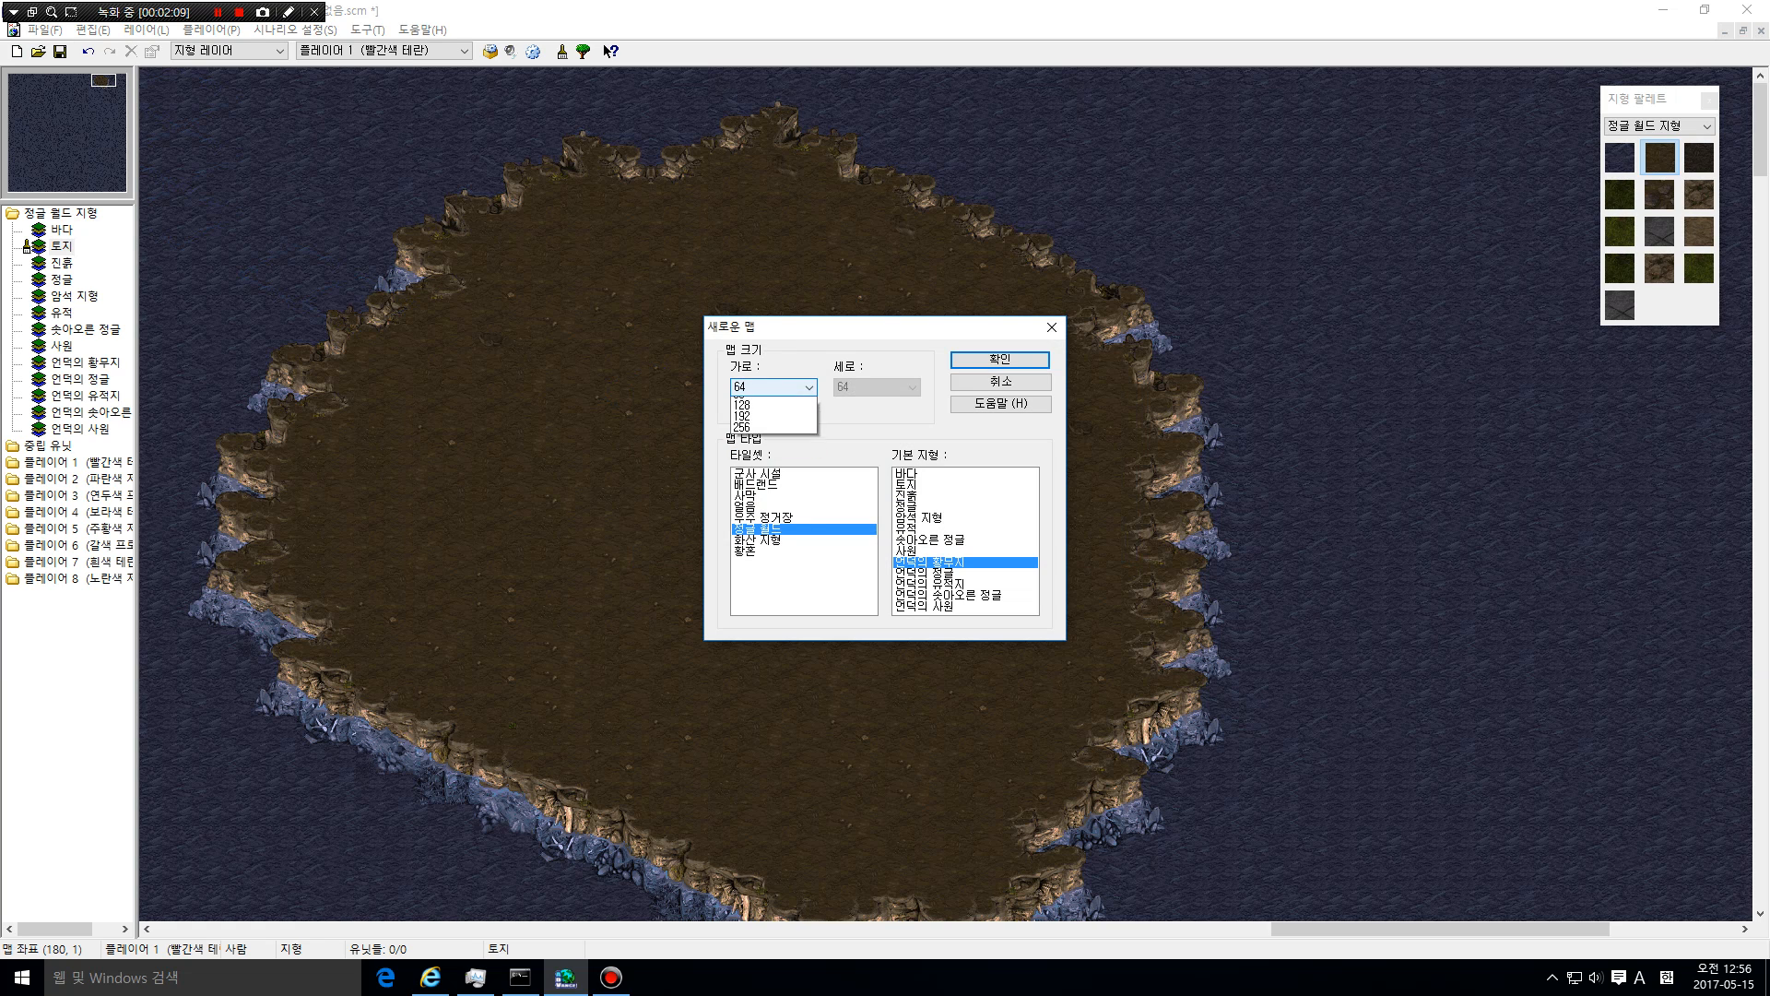
pyautogui.click(772, 446)
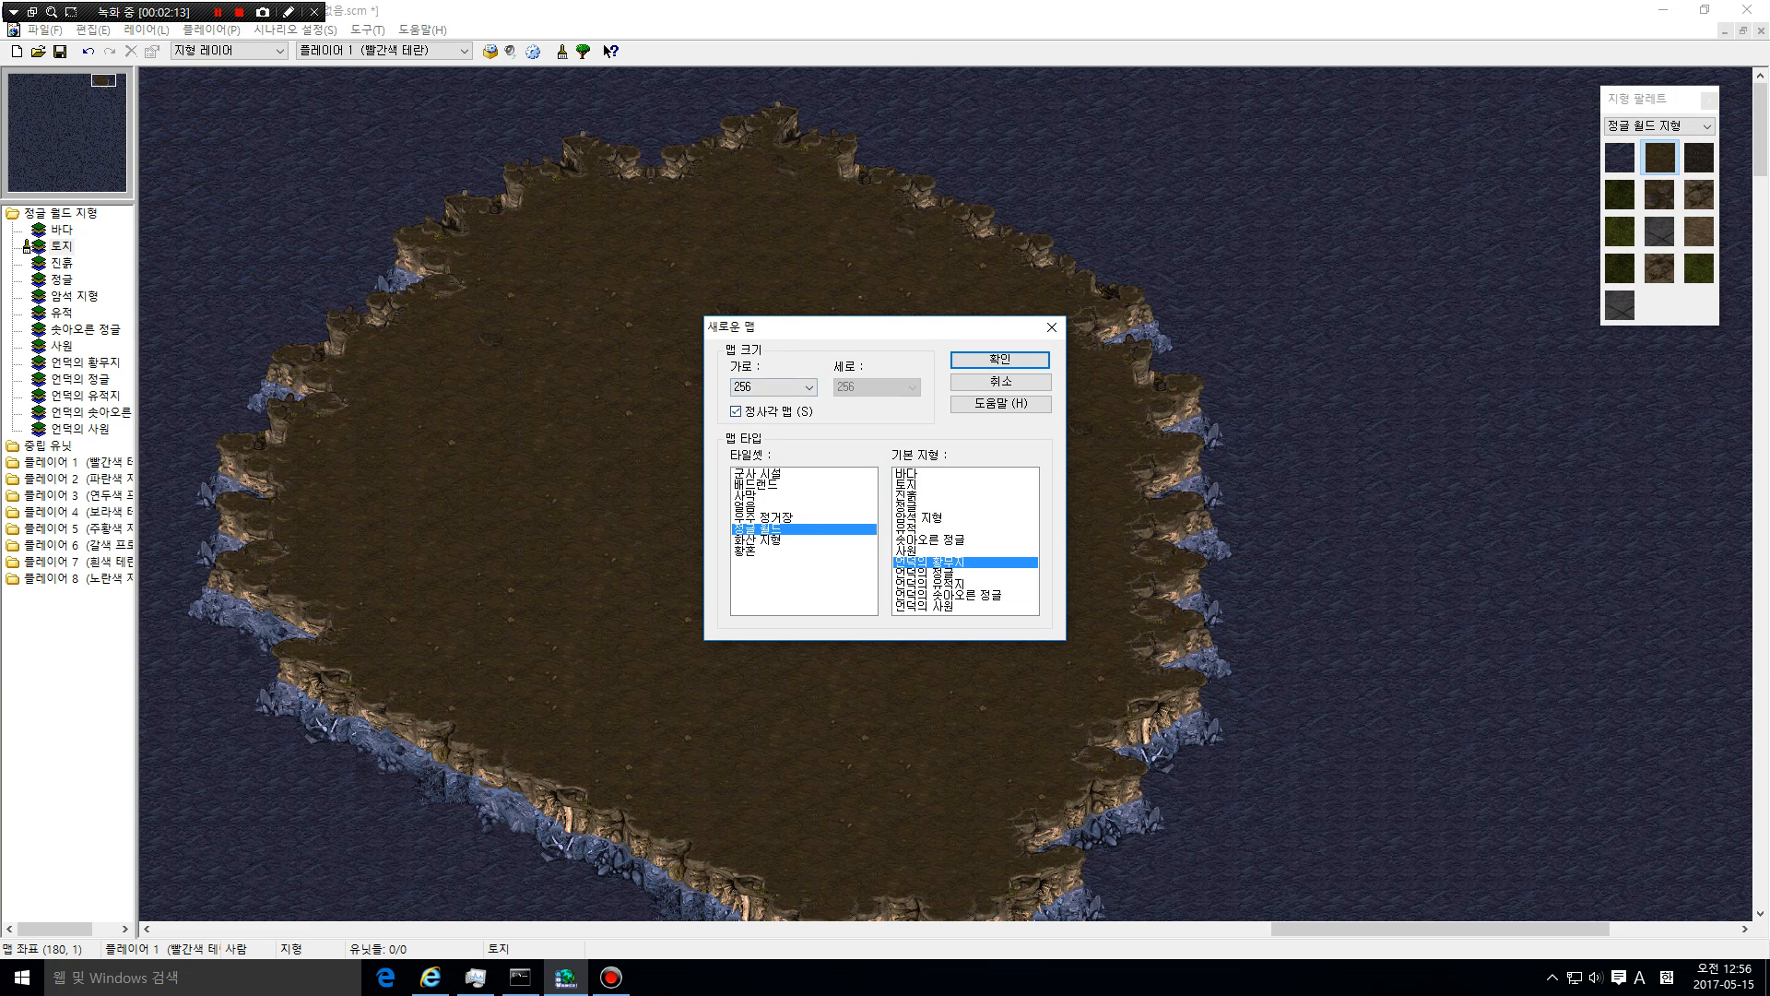
# Try to set the new map's height separately from its width
pyautogui.click(875, 388)
pyautogui.click(867, 424)
pyautogui.click(871, 387)
pyautogui.click(867, 403)
pyautogui.hotkey('alt', 's')
# Create the map with the Jungle World (정글 월드) tileset and sea (바다) as base terrain
pyautogui.click(765, 518)
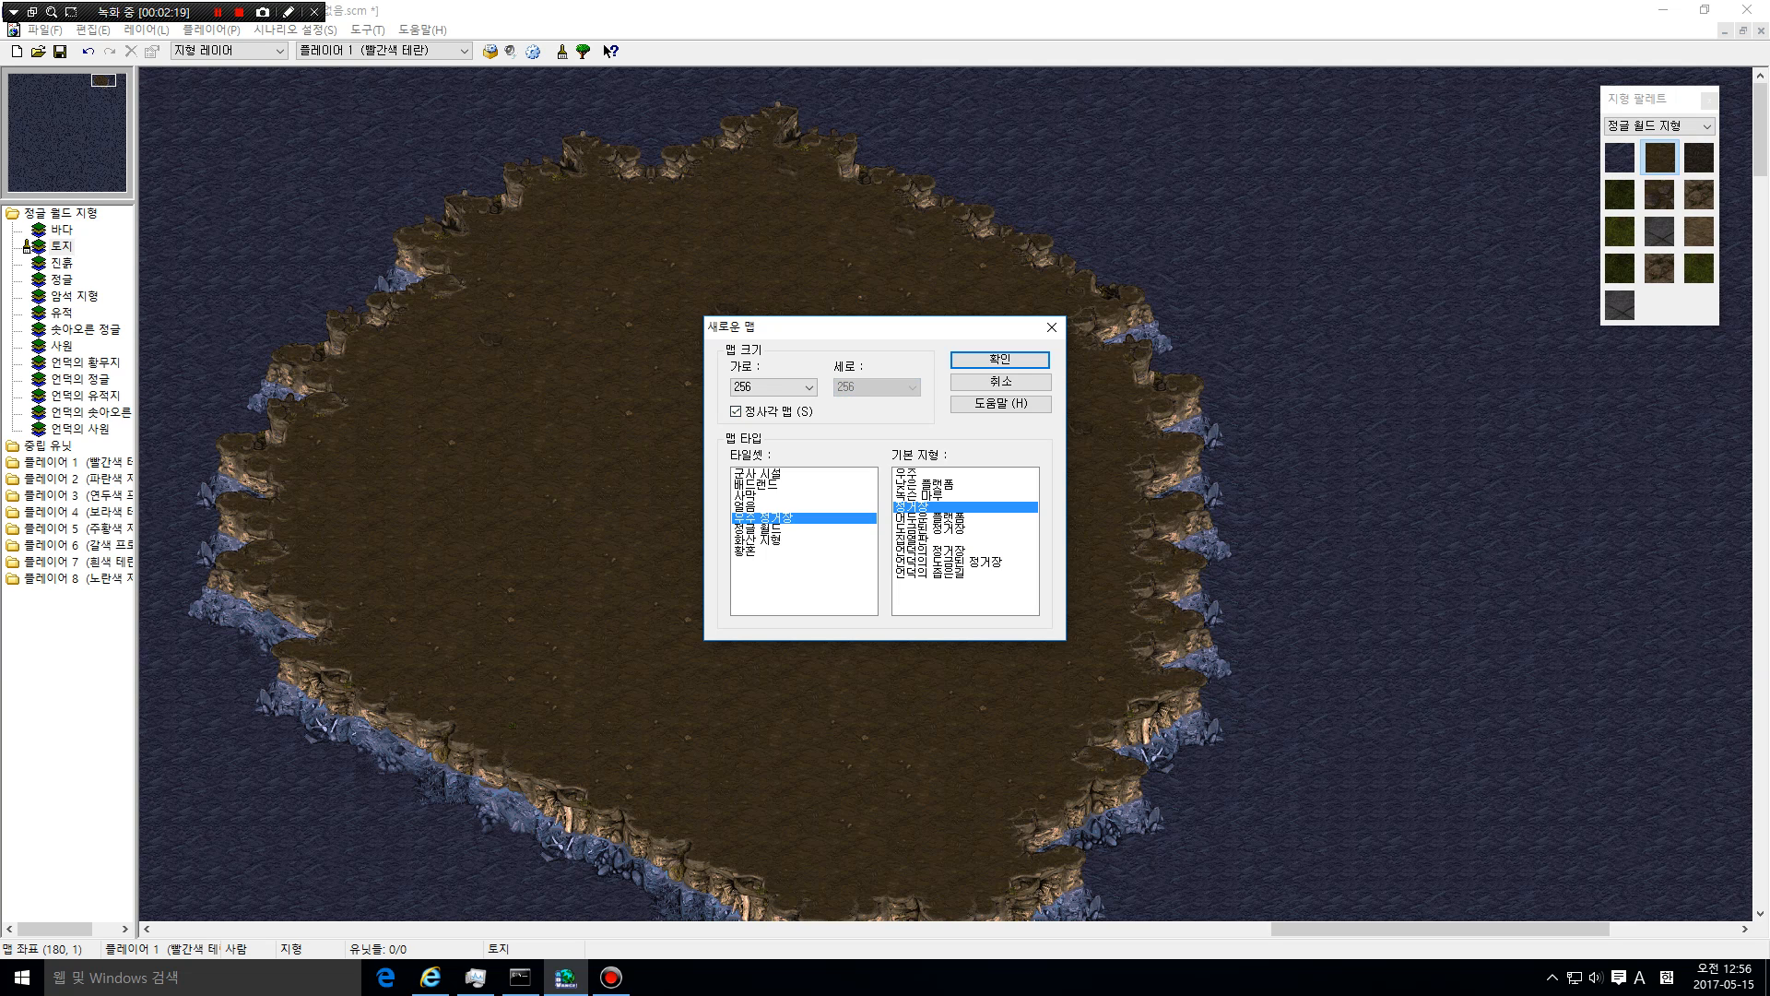
pyautogui.press('Up')
pyautogui.press('Up')
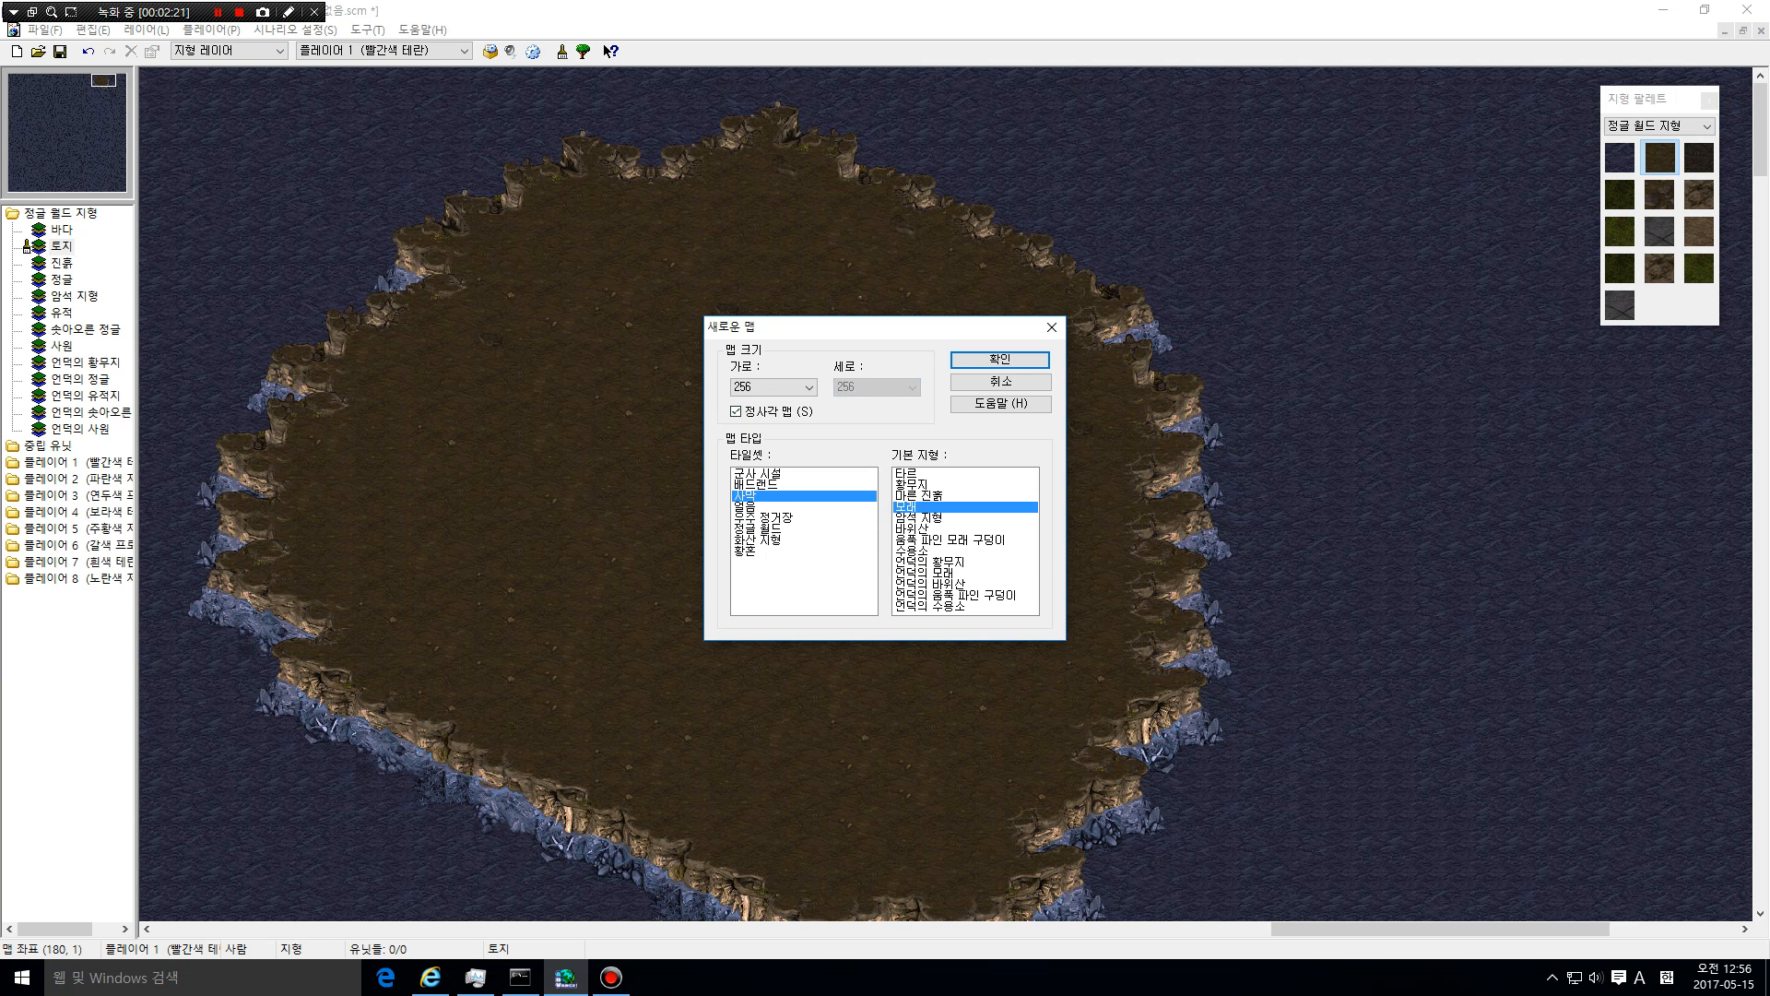
pyautogui.click(756, 528)
pyautogui.click(908, 473)
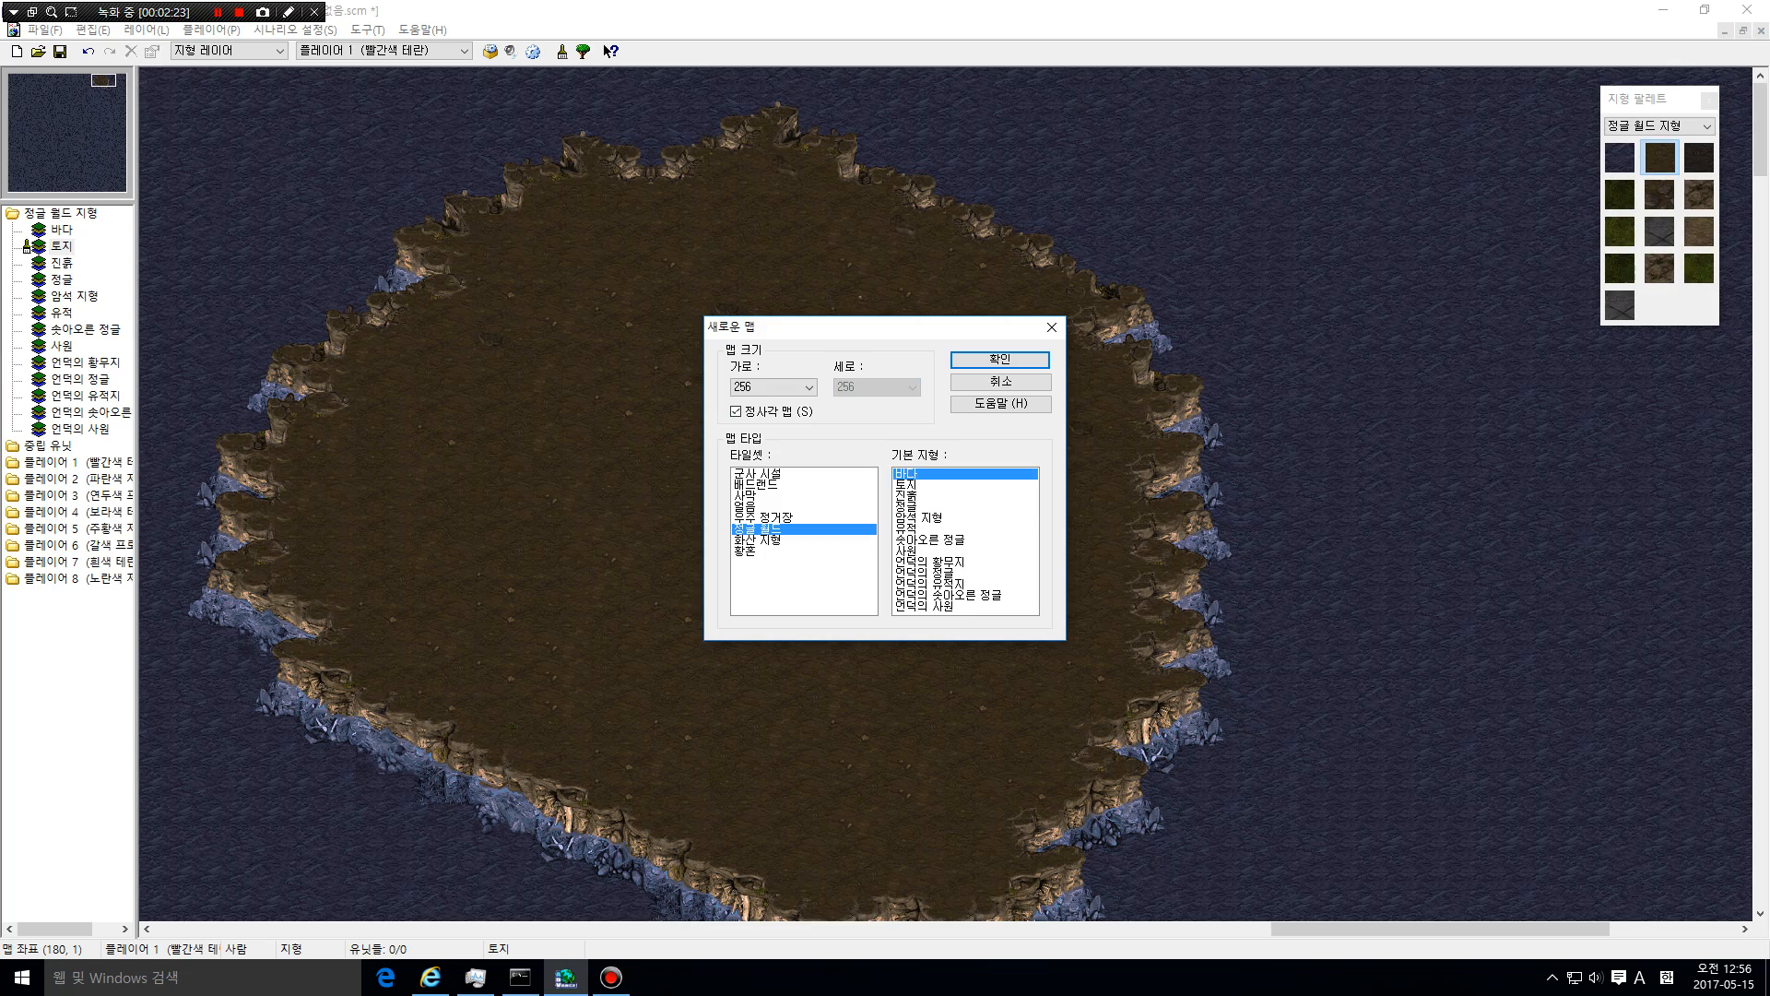
pyautogui.click(977, 358)
# Paint a large island of 토지 (dirt) terrain in the northern part of the map, east of centre
pyautogui.moveTo(85, 91)
pyautogui.mouseDown()
pyautogui.moveTo(103, 81)
pyautogui.moveTo(85, 83)
pyautogui.mouseUp()
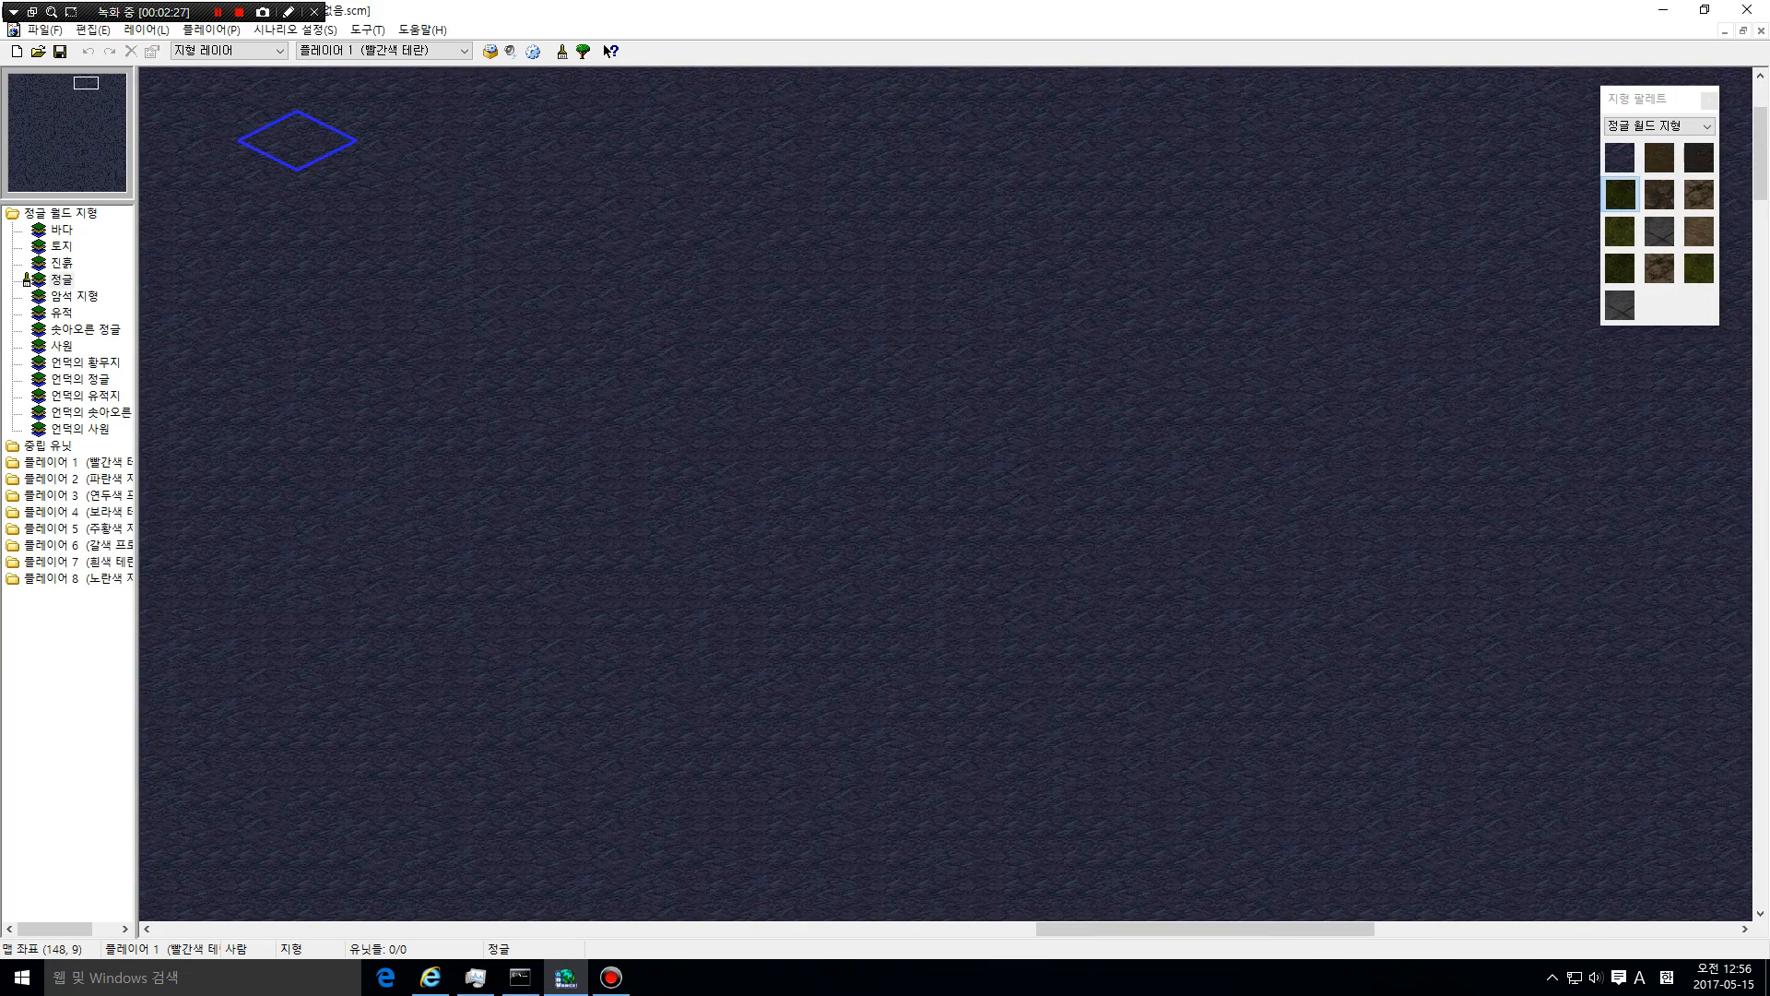
pyautogui.moveTo(1650, 98); pyautogui.dragTo(1683, 73)
pyautogui.click(1691, 132)
pyautogui.moveTo(652, 317)
pyautogui.mouseDown()
pyautogui.moveTo(828, 405)
pyautogui.moveTo(828, 521)
pyautogui.moveTo(595, 285)
pyautogui.moveTo(888, 318)
pyautogui.moveTo(830, 466)
pyautogui.moveTo(888, 612)
pyautogui.moveTo(652, 534)
pyautogui.mouseUp()
# Cover much of the island's interior with 정글 (jungle) terrain
pyautogui.click(1652, 132)
pyautogui.click(1731, 132)
pyautogui.click(1652, 169)
pyautogui.moveTo(1130, 494)
pyautogui.mouseDown()
pyautogui.moveTo(711, 584)
pyautogui.moveTo(645, 498)
pyautogui.mouseUp()
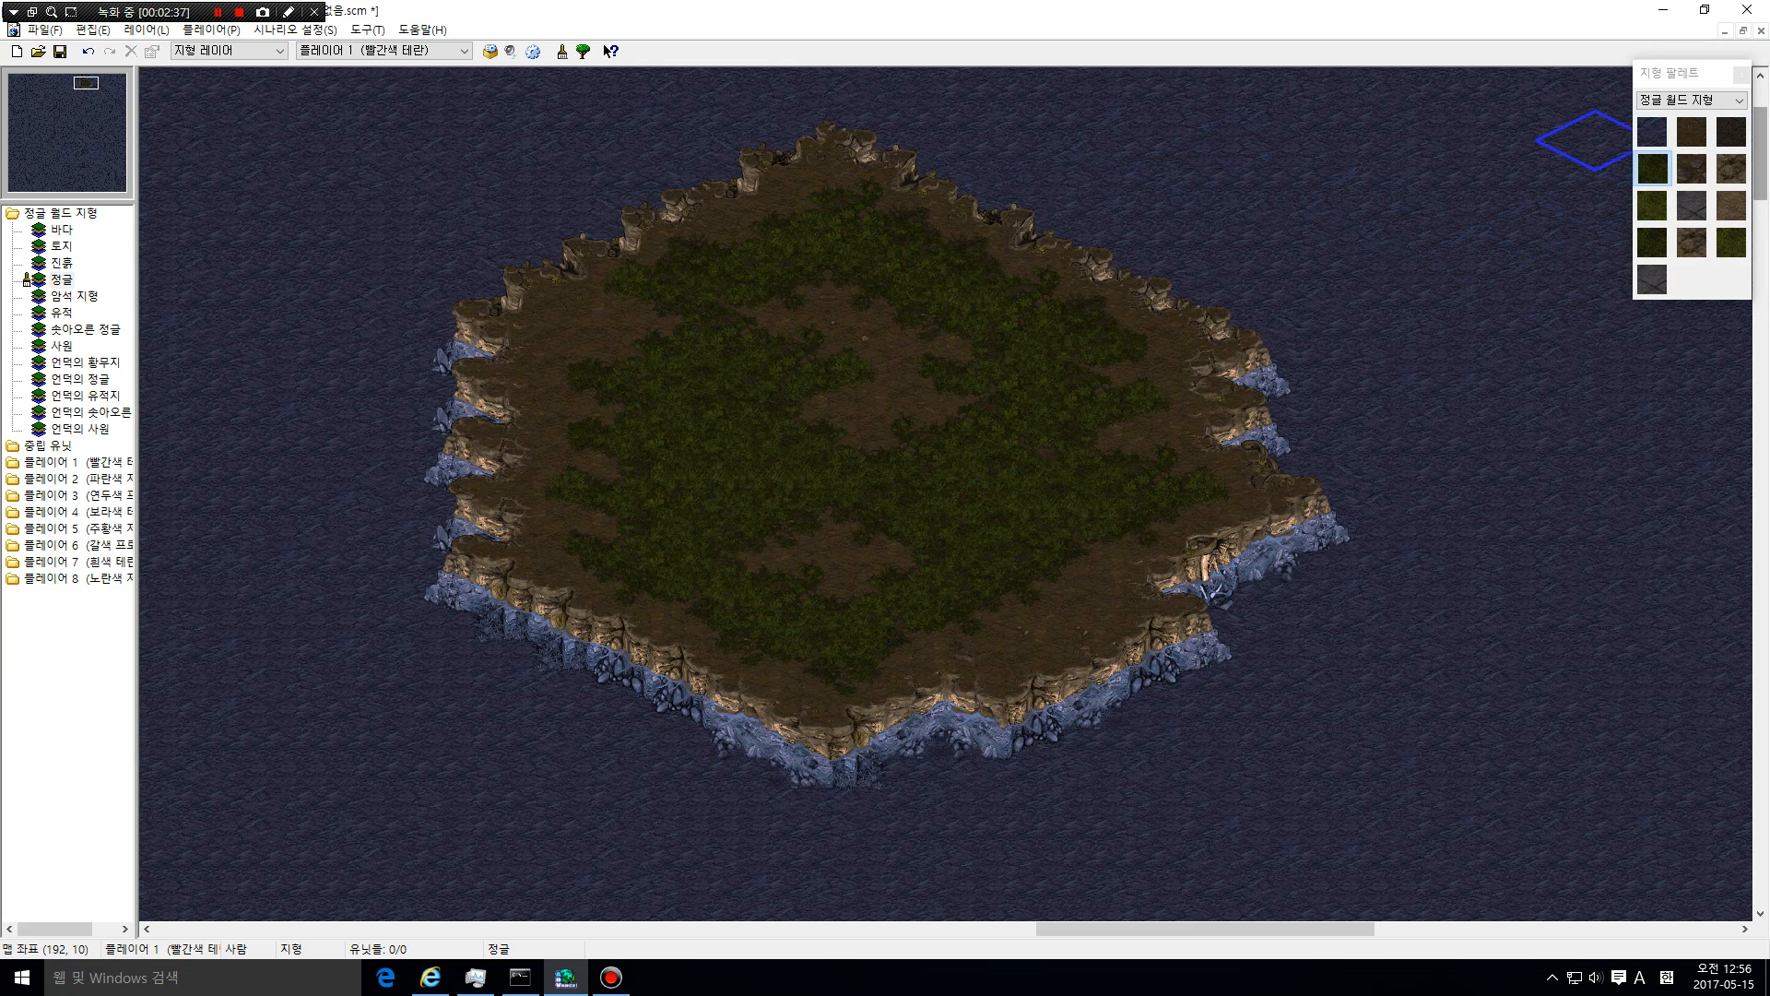
# Place a Terran Ghost for Player 1 on the island's northeastern part
pyautogui.click(1699, 100)
pyautogui.click(1693, 127)
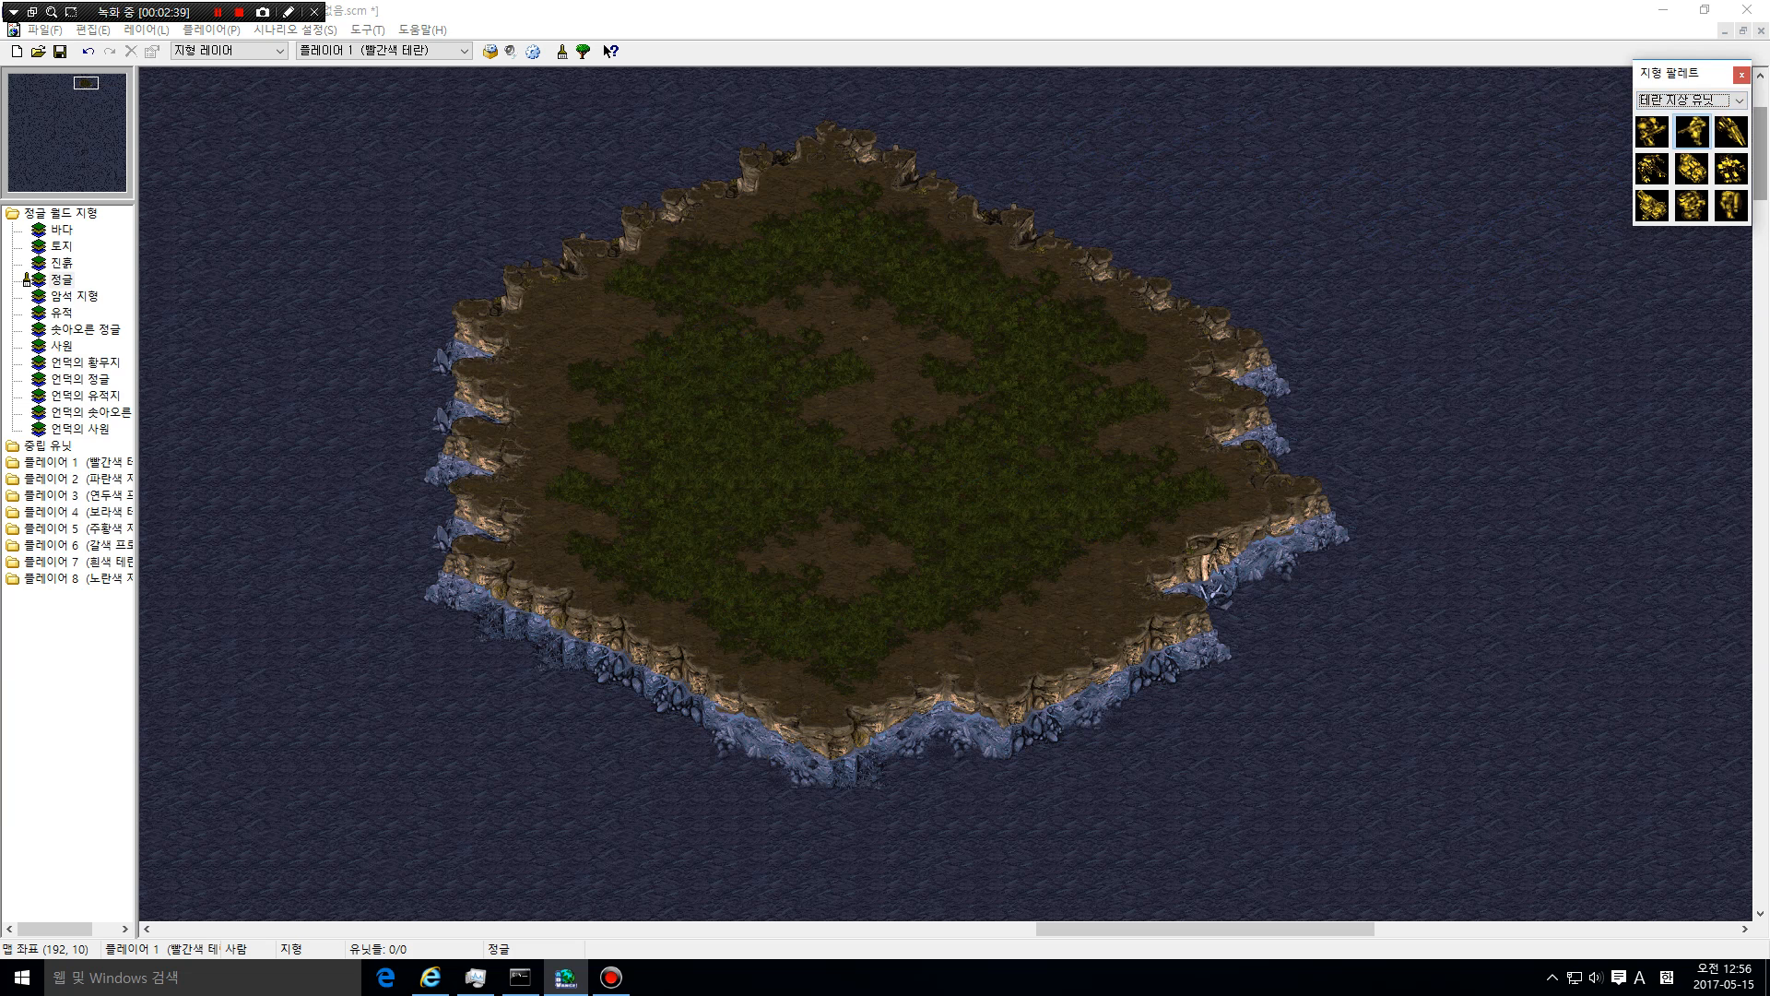
pyautogui.click(1691, 131)
pyautogui.click(1069, 374)
# Place Player 1's Start Location on the island, just west of the Terran Ghost
pyautogui.click(1698, 100)
pyautogui.click(1675, 126)
pyautogui.click(1698, 101)
pyautogui.click(1664, 148)
pyautogui.click(1698, 100)
pyautogui.click(1707, 194)
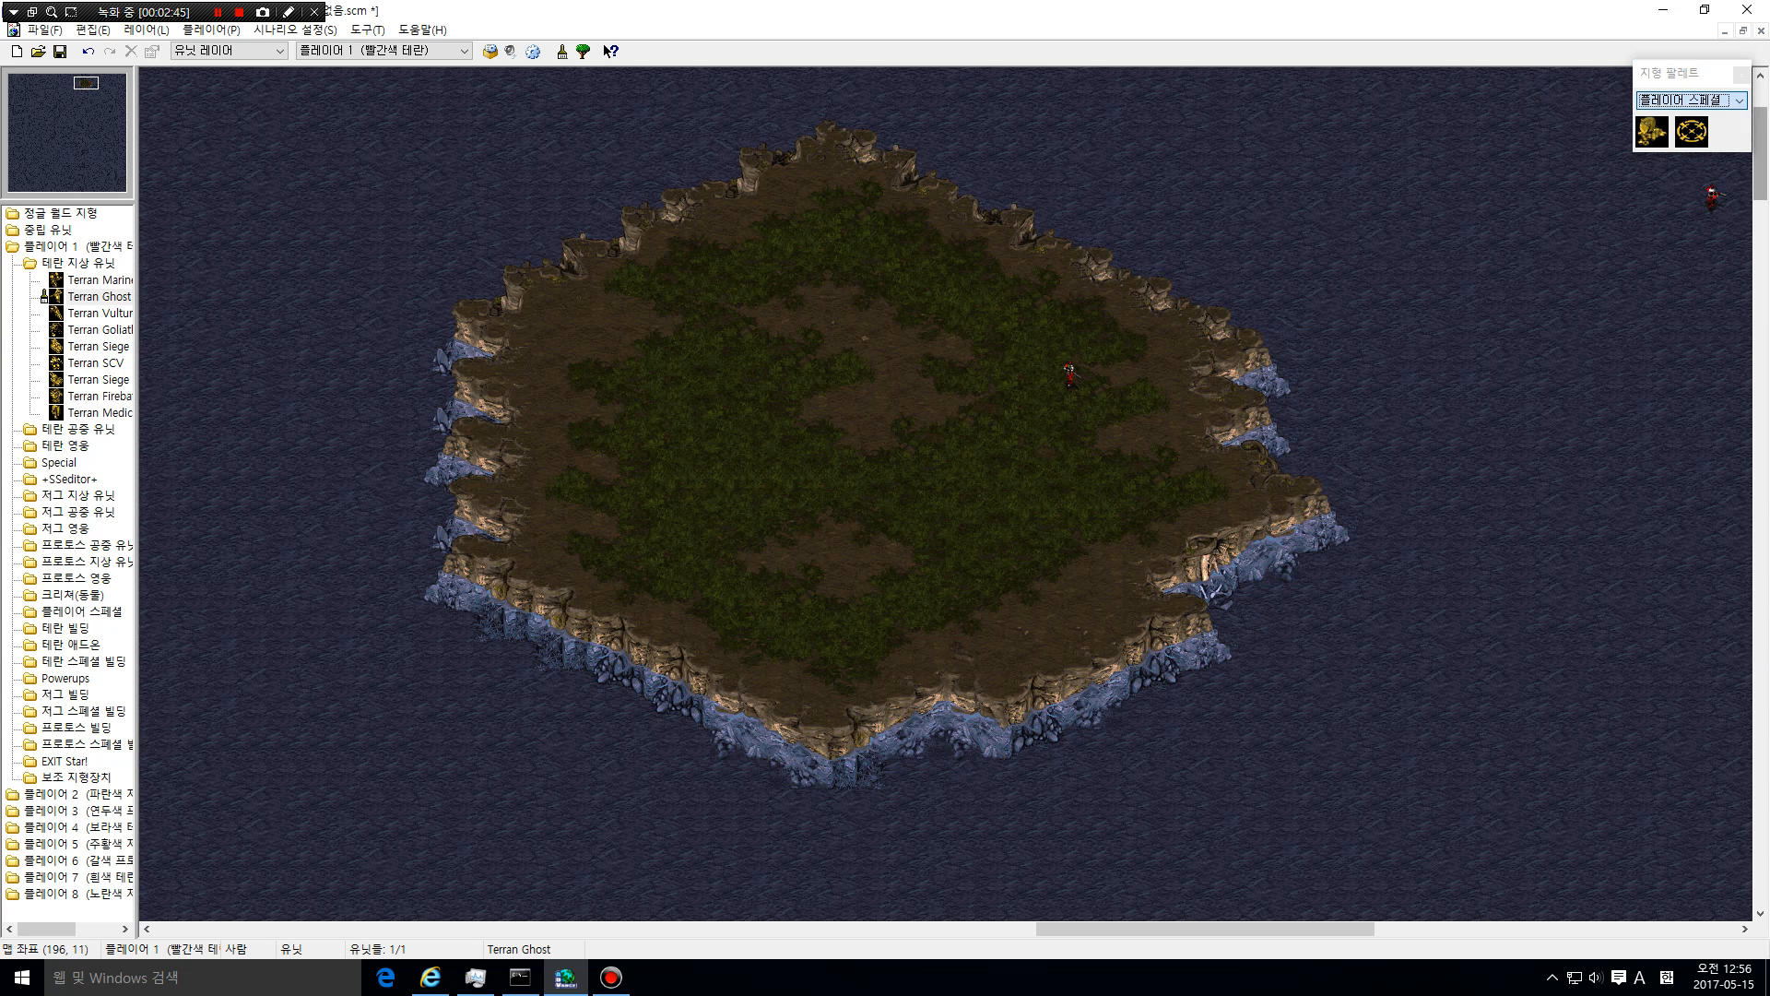
pyautogui.click(1692, 132)
pyautogui.click(984, 378)
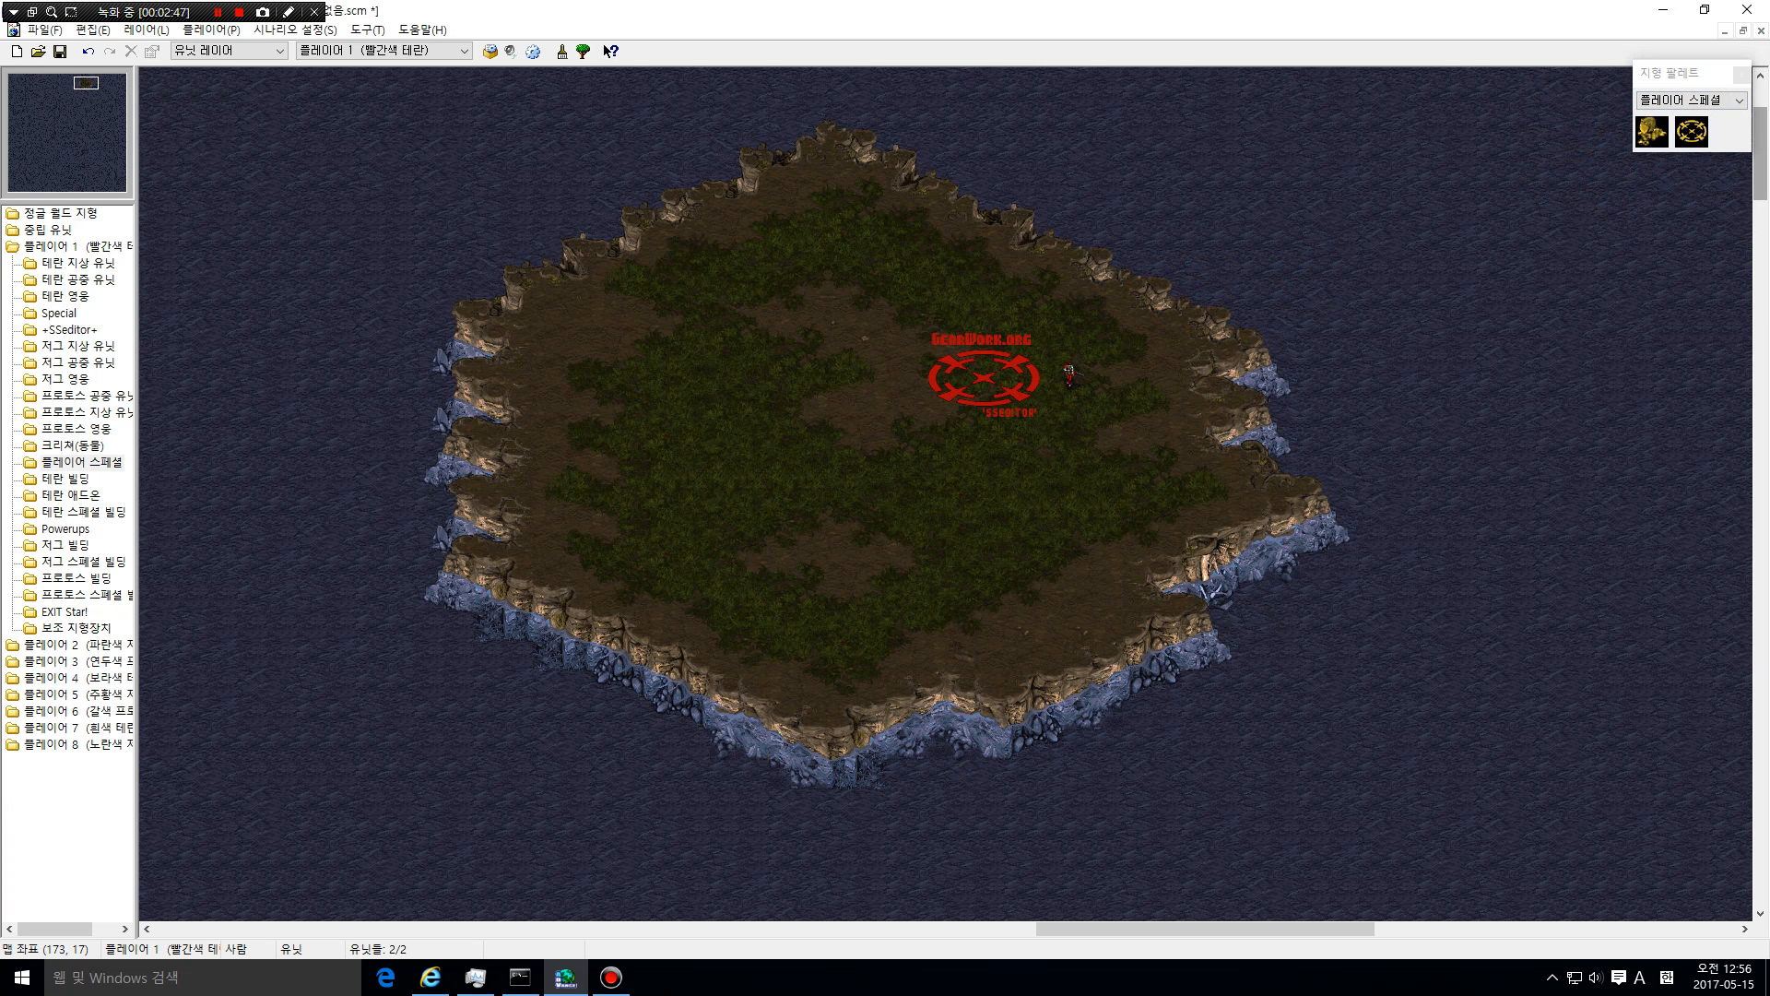
pyautogui.click(1698, 100)
pyautogui.click(1692, 193)
pyautogui.click(1692, 132)
pyautogui.click(996, 391)
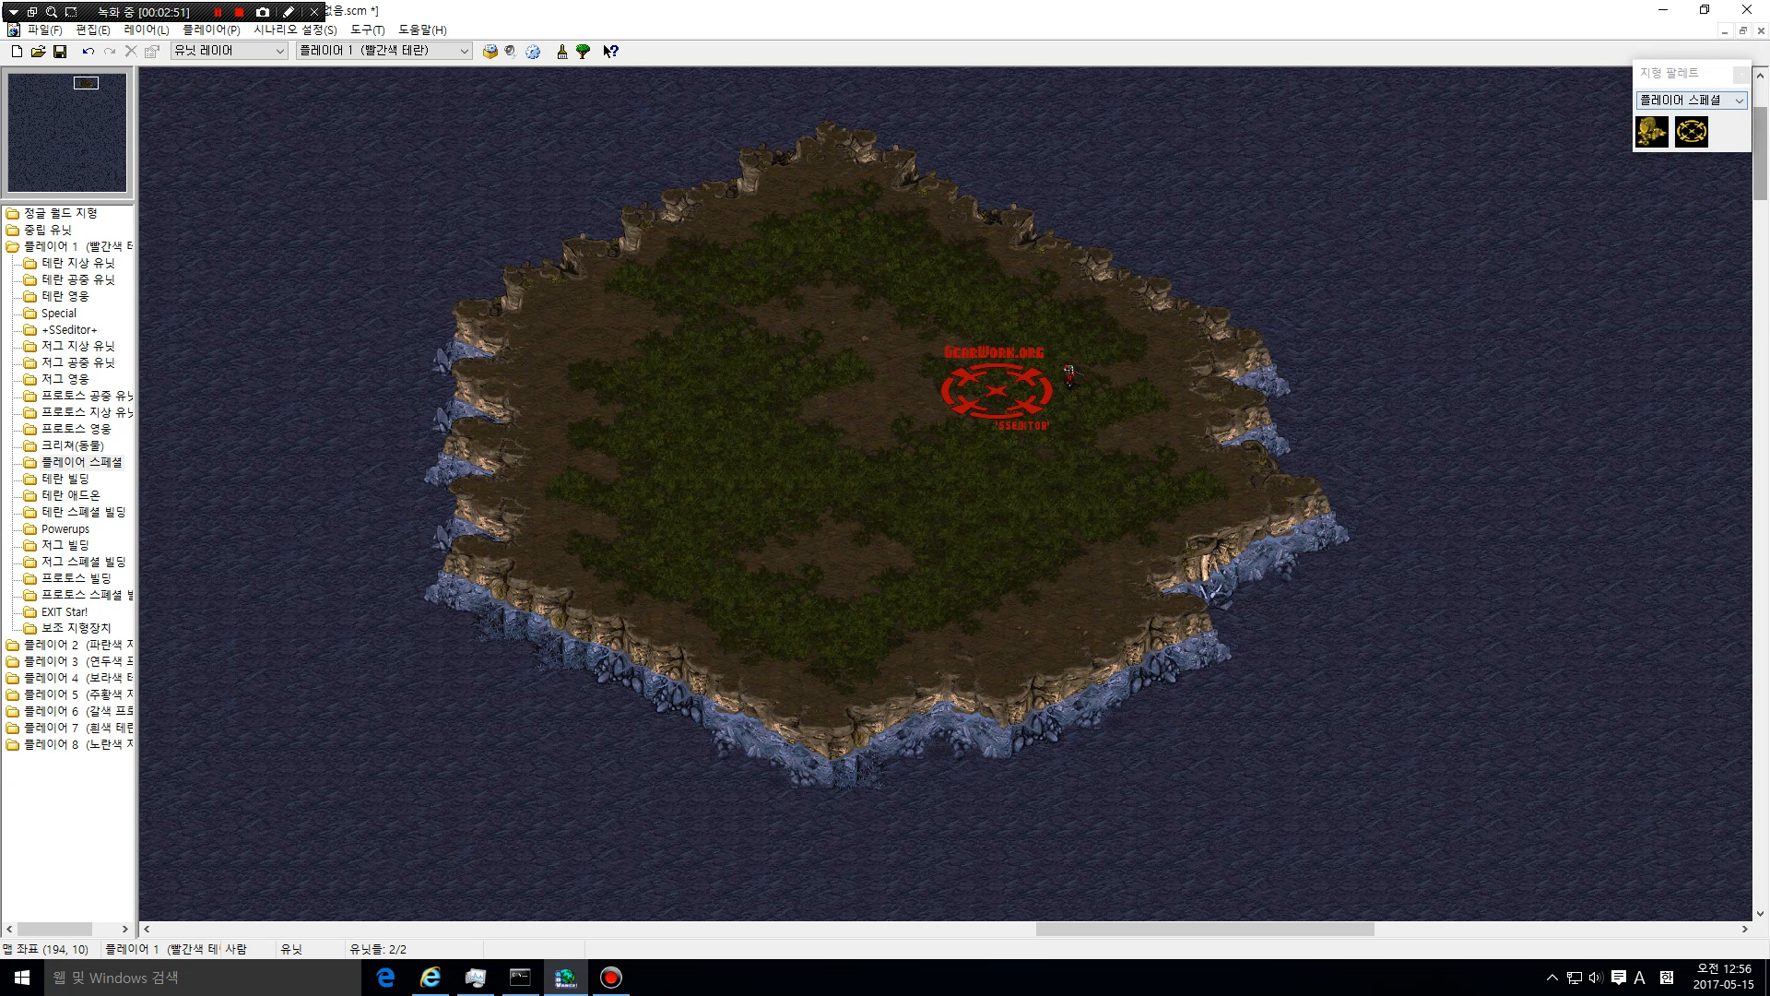
# Examine the palette's Terran add-on, Terran building, resource and Terran special building categories, previewing the crashed Norad II on the island
pyautogui.click(1698, 101)
pyautogui.click(1687, 216)
pyautogui.click(1653, 132)
pyautogui.click(1699, 101)
pyautogui.click(1687, 205)
pyautogui.click(1653, 132)
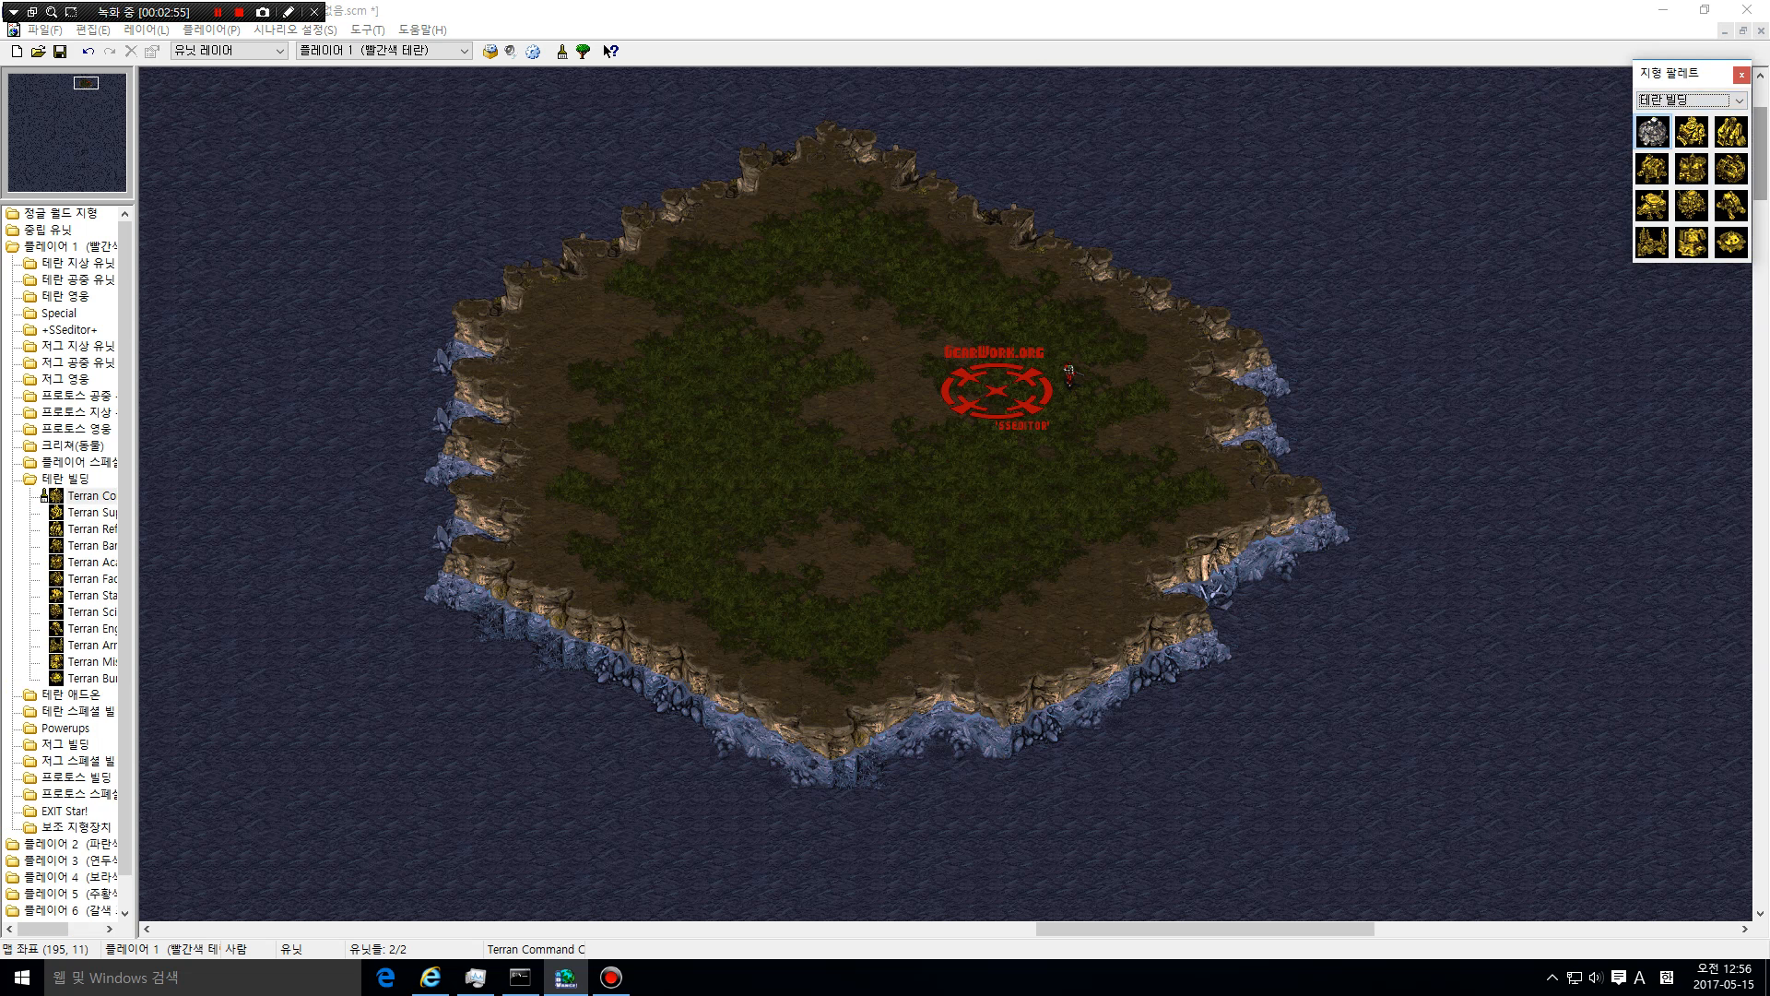
pyautogui.click(1699, 101)
pyautogui.click(1693, 238)
pyautogui.click(1692, 132)
pyautogui.rightClick(1537, 190)
pyautogui.click(1698, 101)
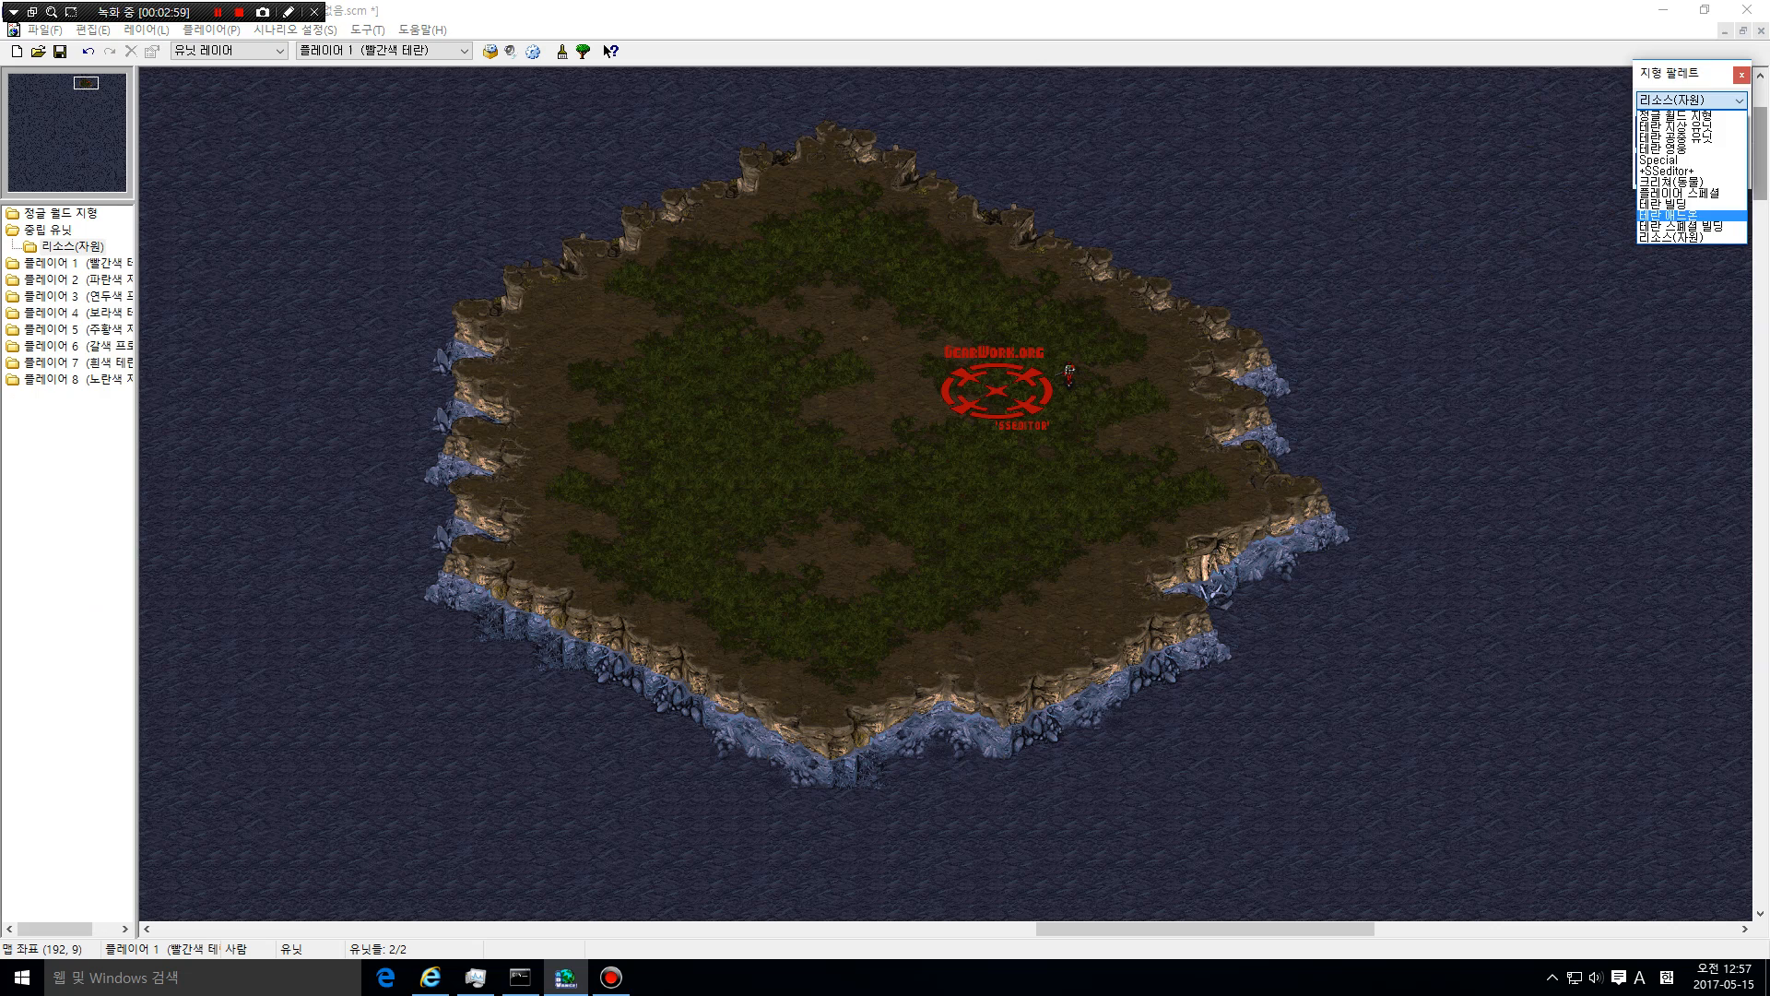
pyautogui.click(1680, 226)
pyautogui.click(1652, 132)
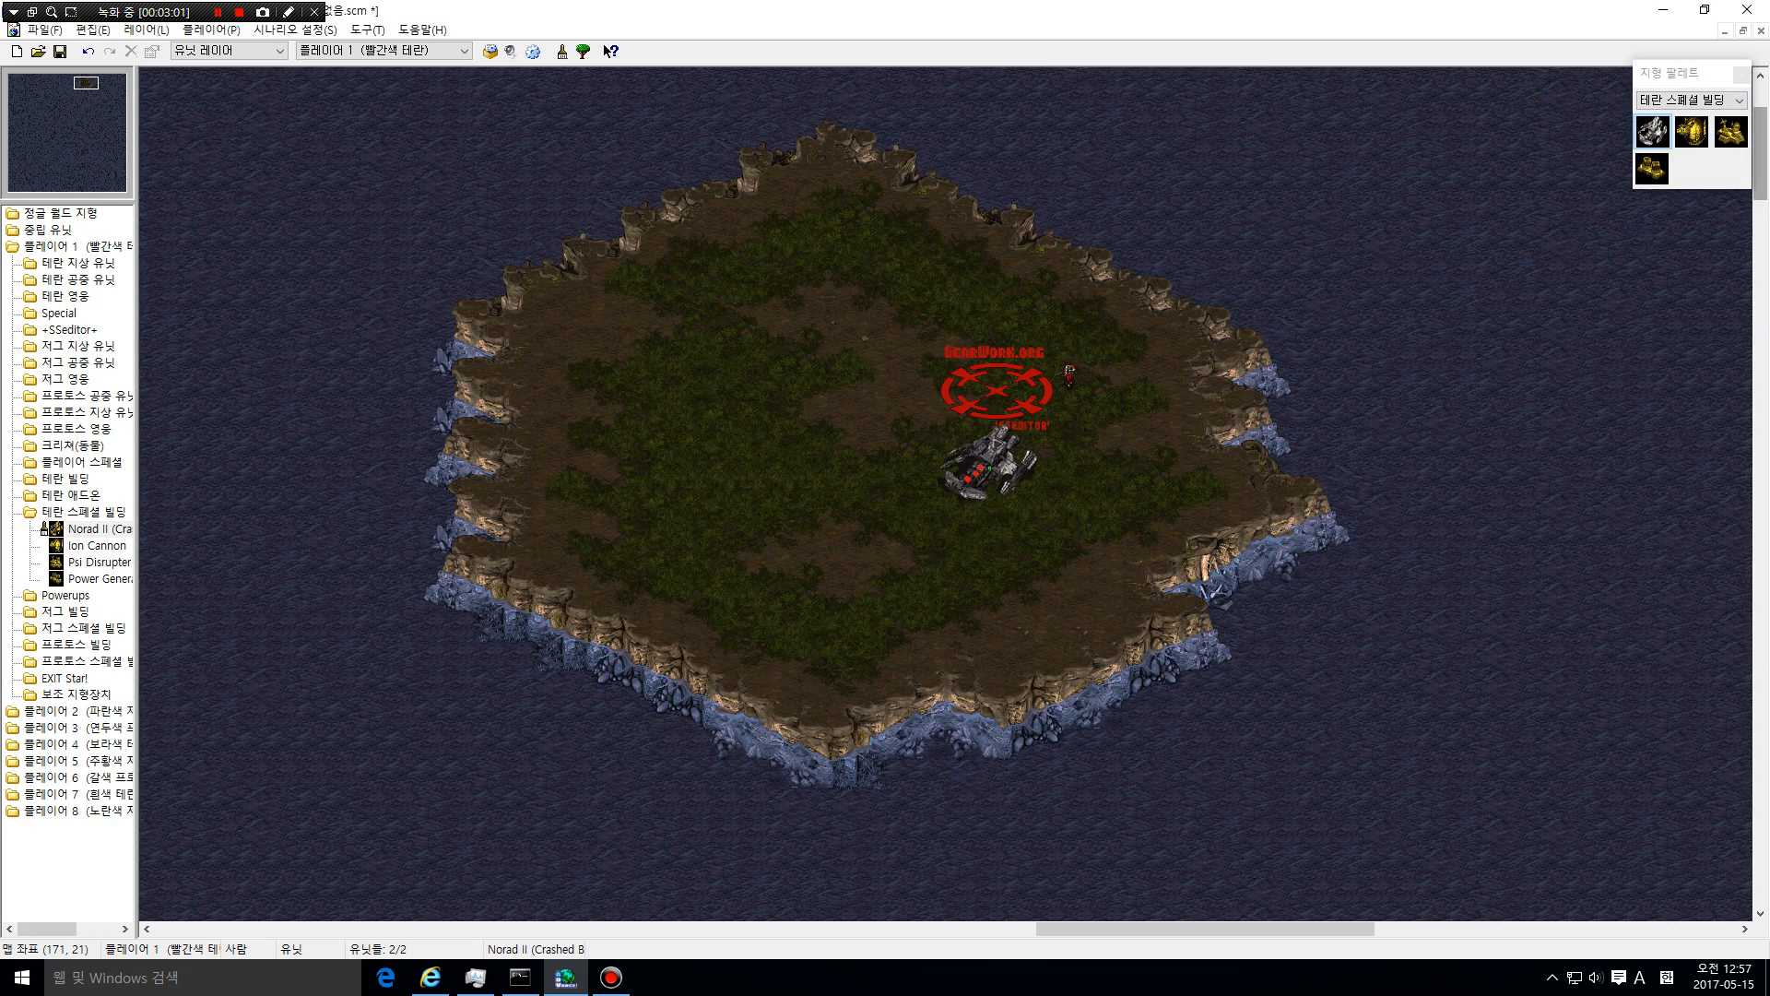
pyautogui.rightClick(993, 462)
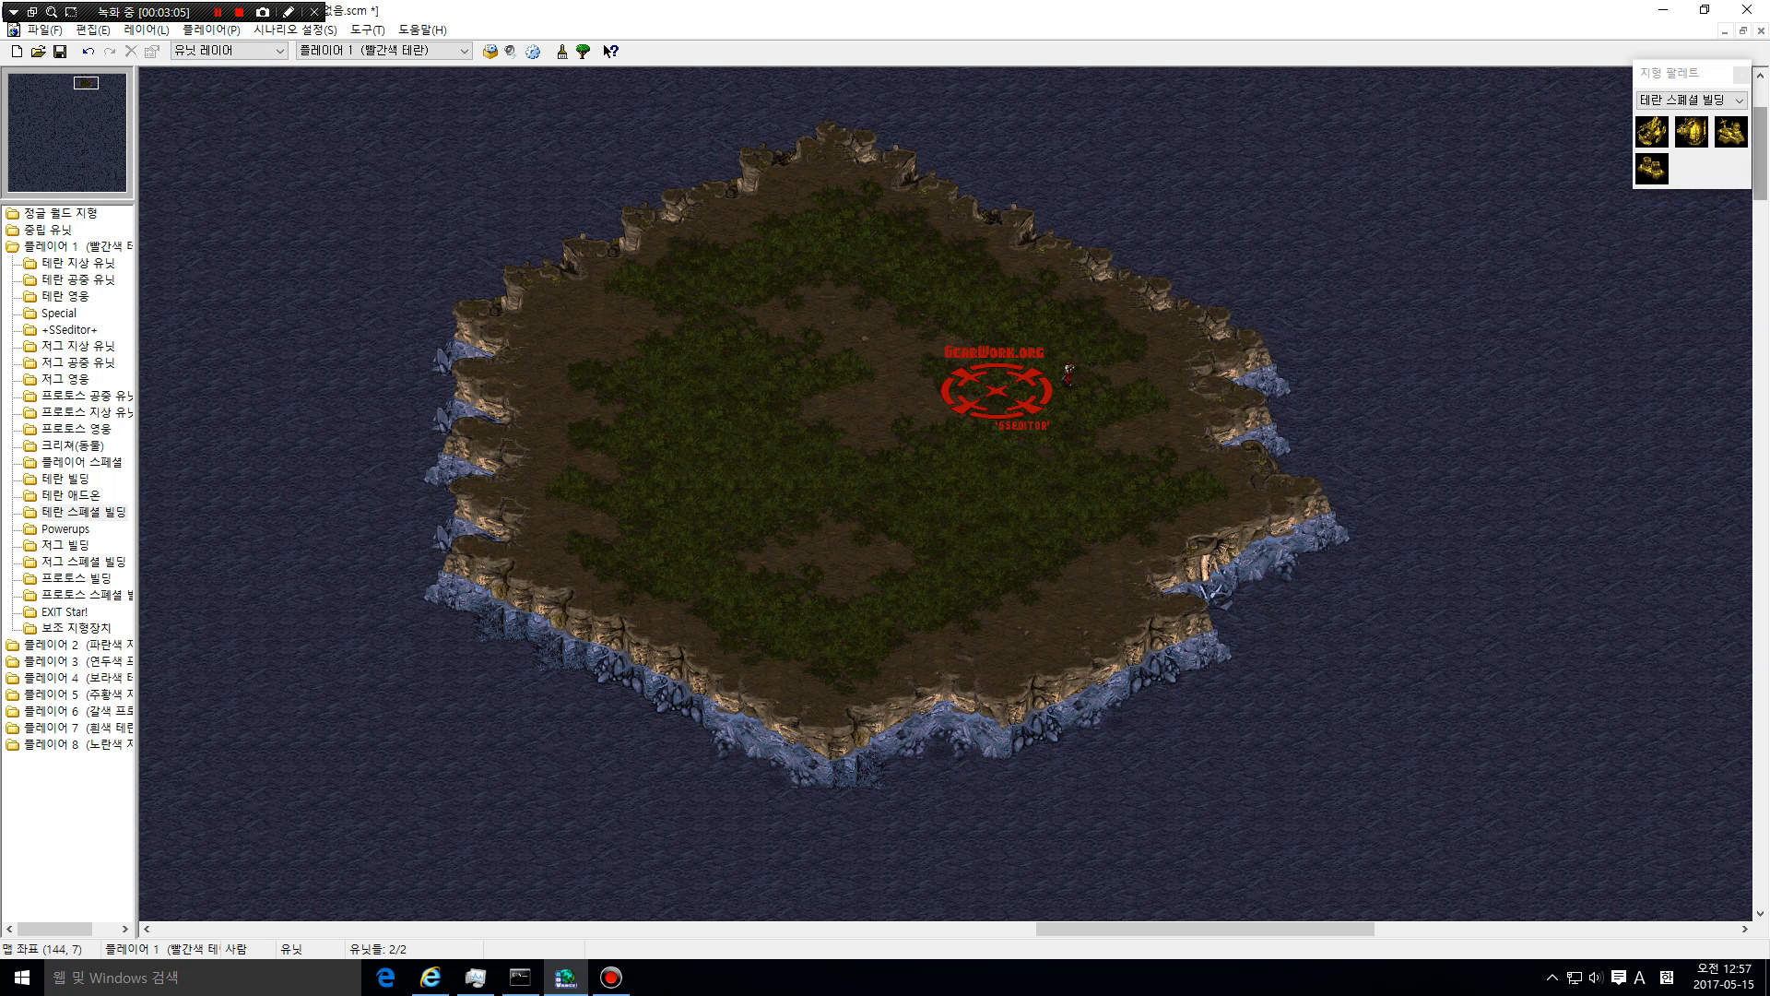
# Open the player settings and compare the race and controller settings of Player 1 and Player 2
pyautogui.click(211, 30)
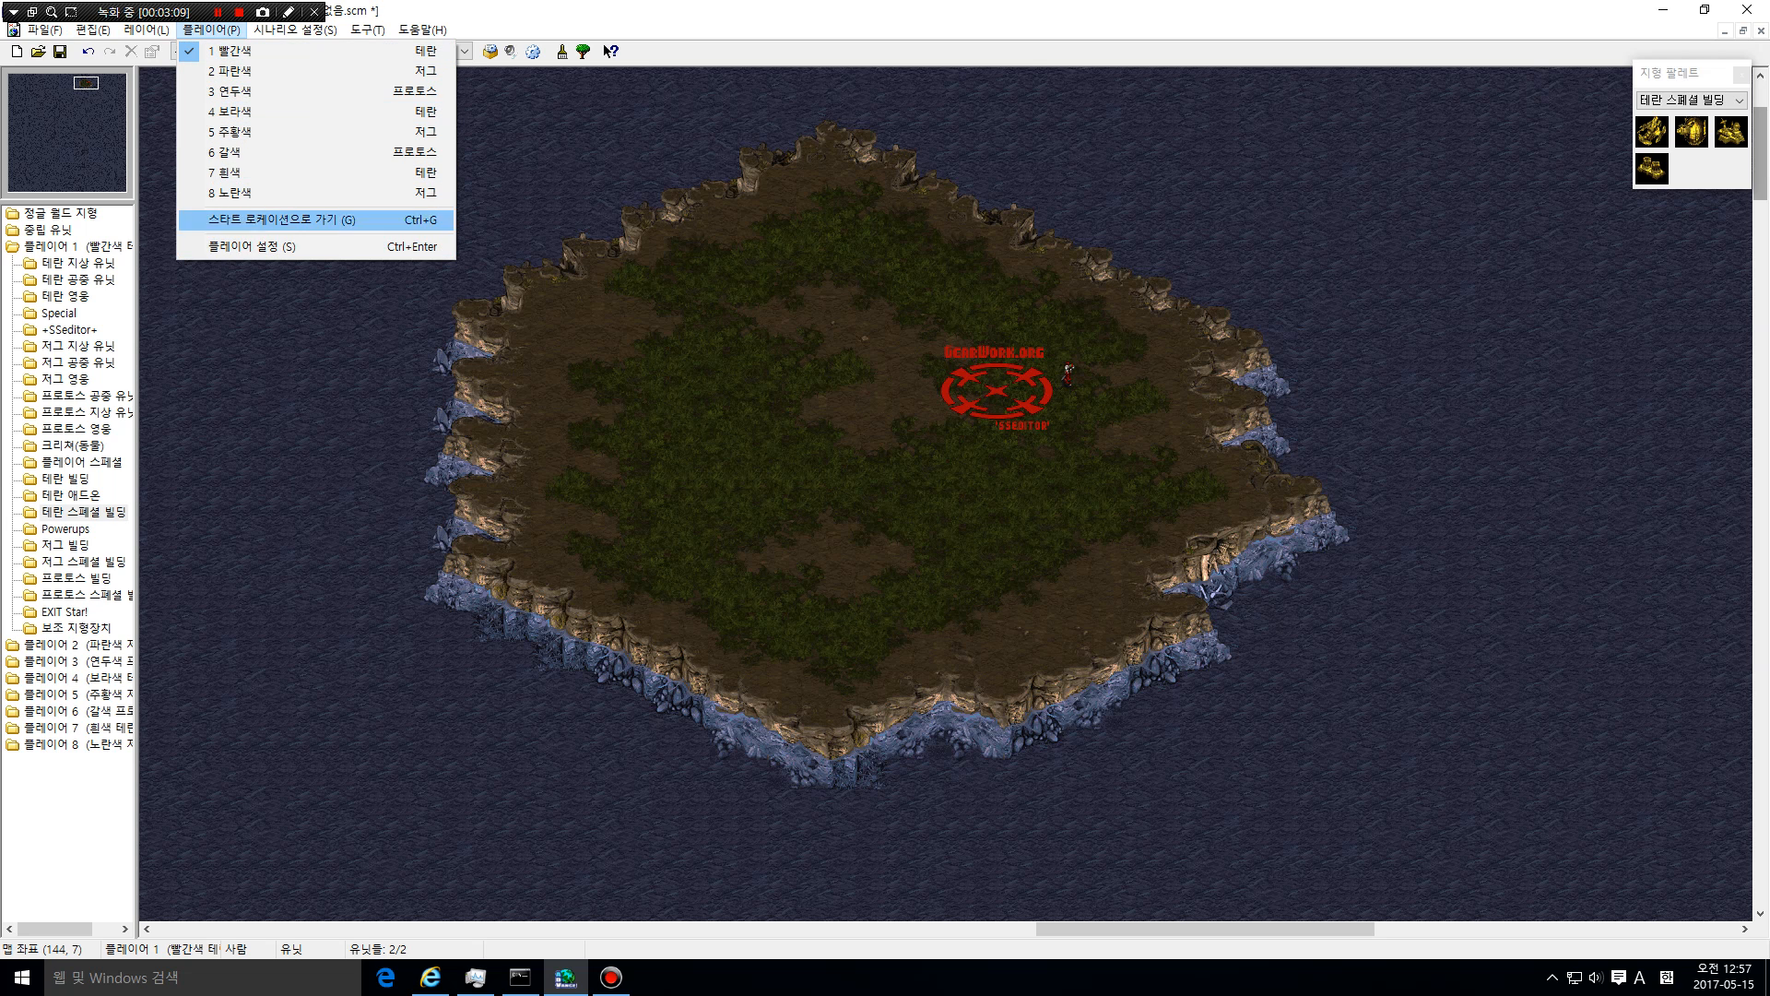
pyautogui.click(249, 246)
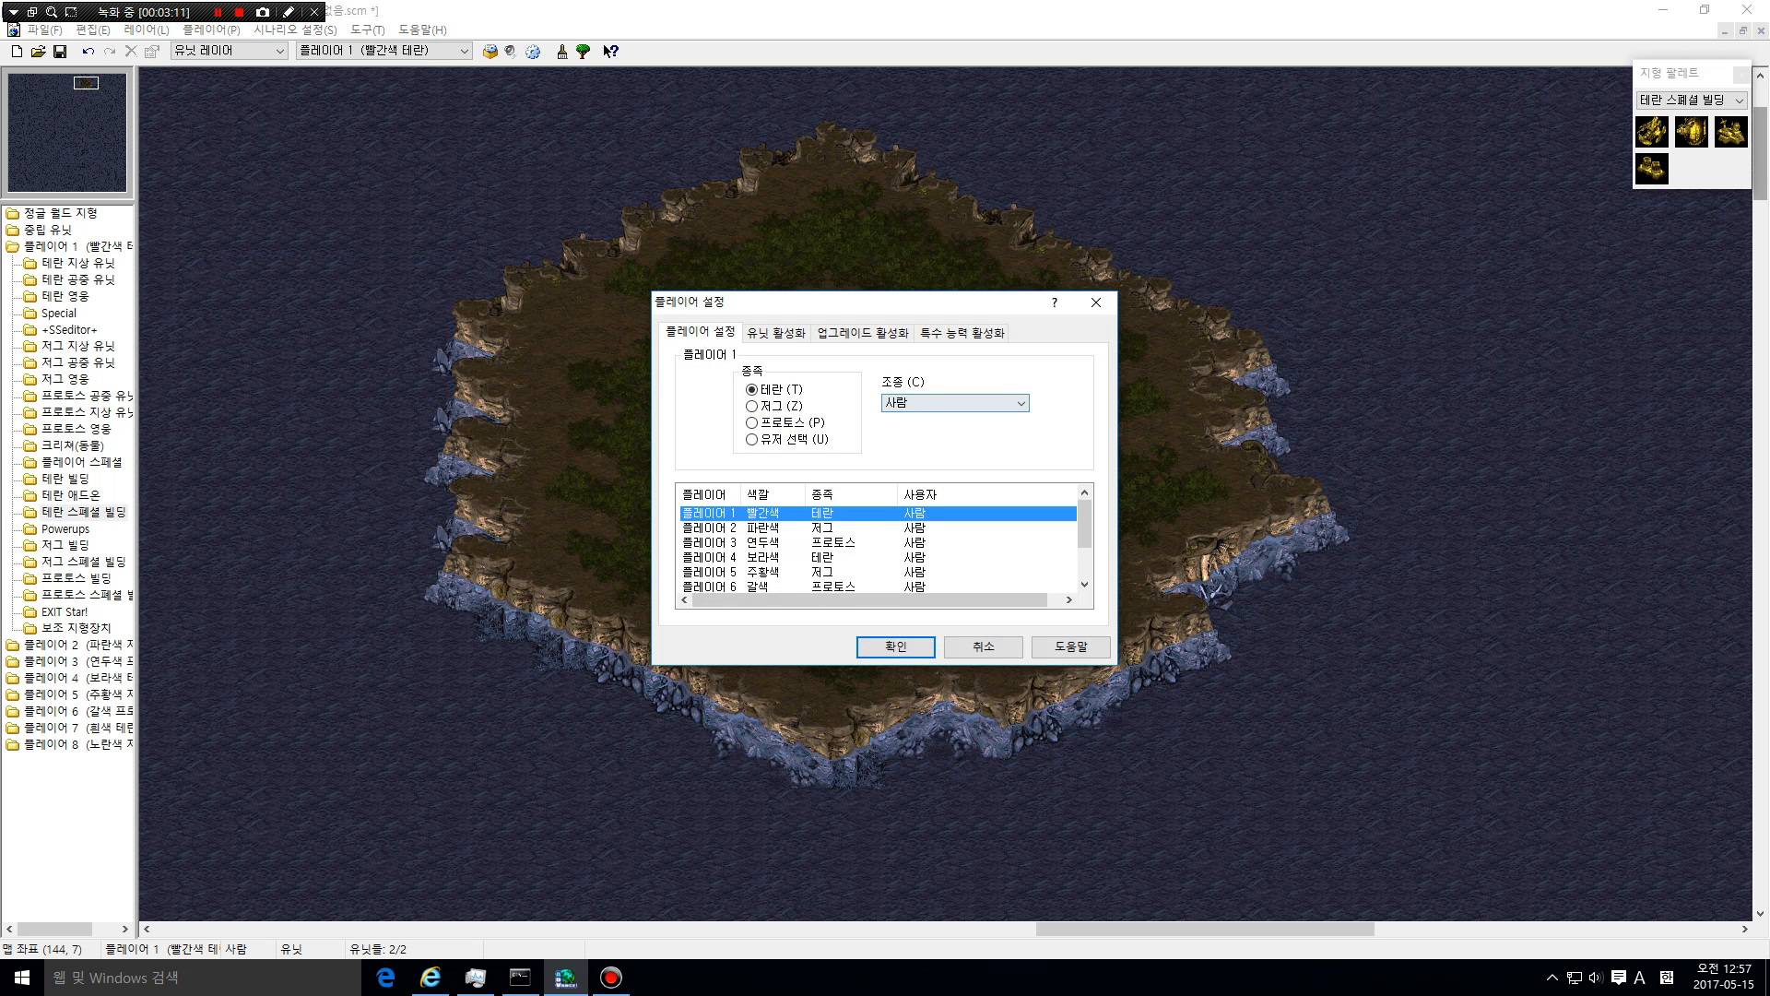
pyautogui.click(728, 528)
pyautogui.click(728, 512)
pyautogui.click(728, 528)
pyautogui.click(728, 512)
pyautogui.click(728, 528)
pyautogui.click(729, 513)
pyautogui.click(728, 528)
pyautogui.click(728, 513)
pyautogui.click(729, 529)
pyautogui.click(728, 513)
# Try the Zerg, Protoss and user-select (유저 선택) races for Player 1 and return to Terran
pyautogui.click(753, 407)
pyautogui.click(752, 389)
pyautogui.click(752, 423)
pyautogui.click(753, 440)
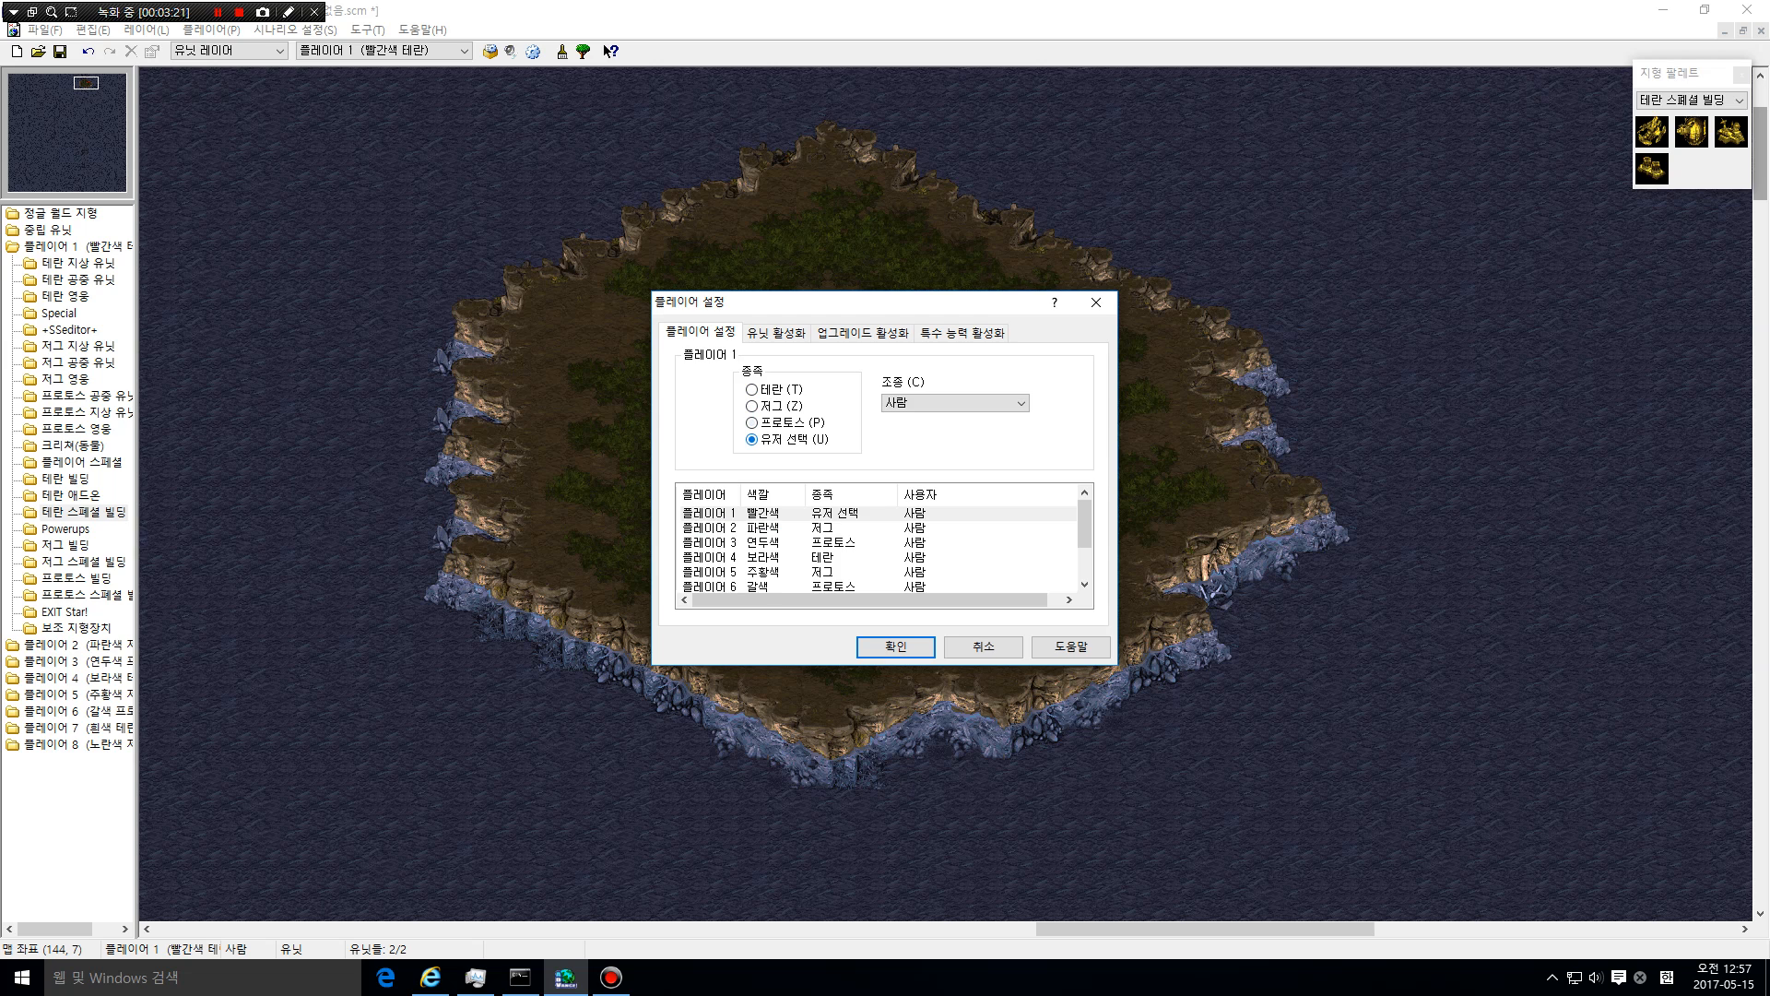
pyautogui.click(753, 390)
# Try the computer, rescuable and neutral controllers for Player 1, return to human (사람) and accept the player settings
pyautogui.click(955, 402)
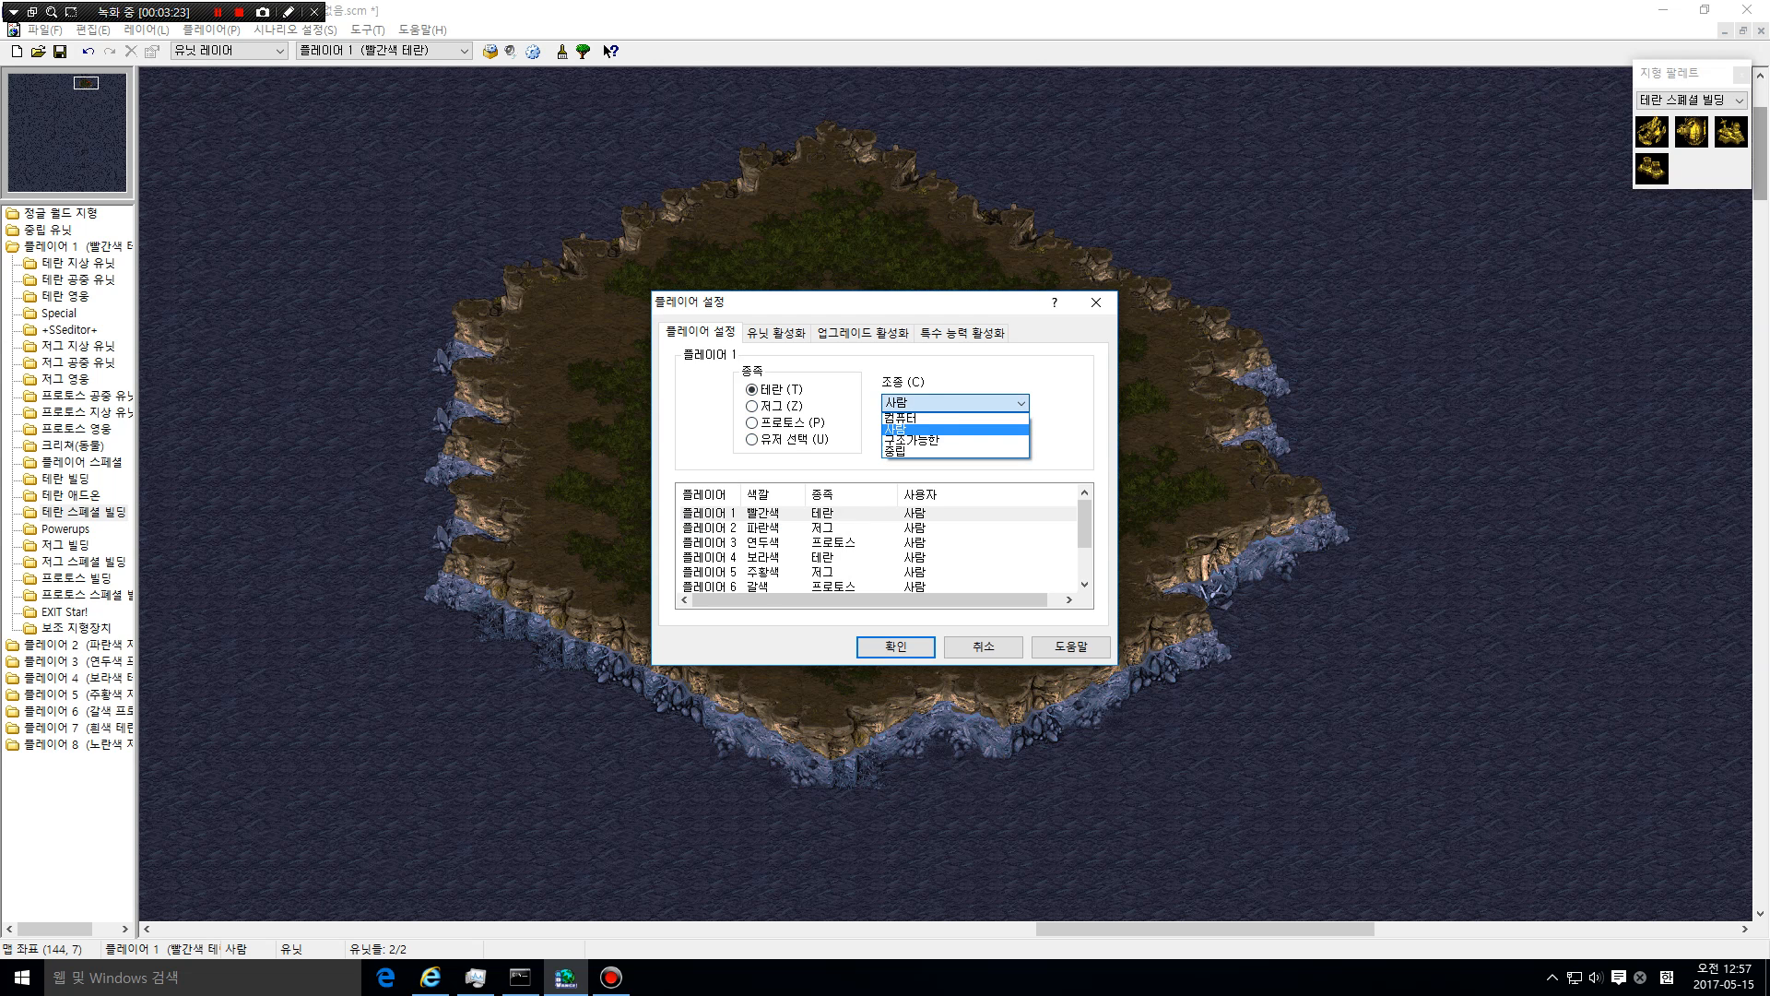
pyautogui.click(955, 418)
pyautogui.click(955, 403)
pyautogui.click(911, 440)
pyautogui.click(955, 403)
pyautogui.click(922, 452)
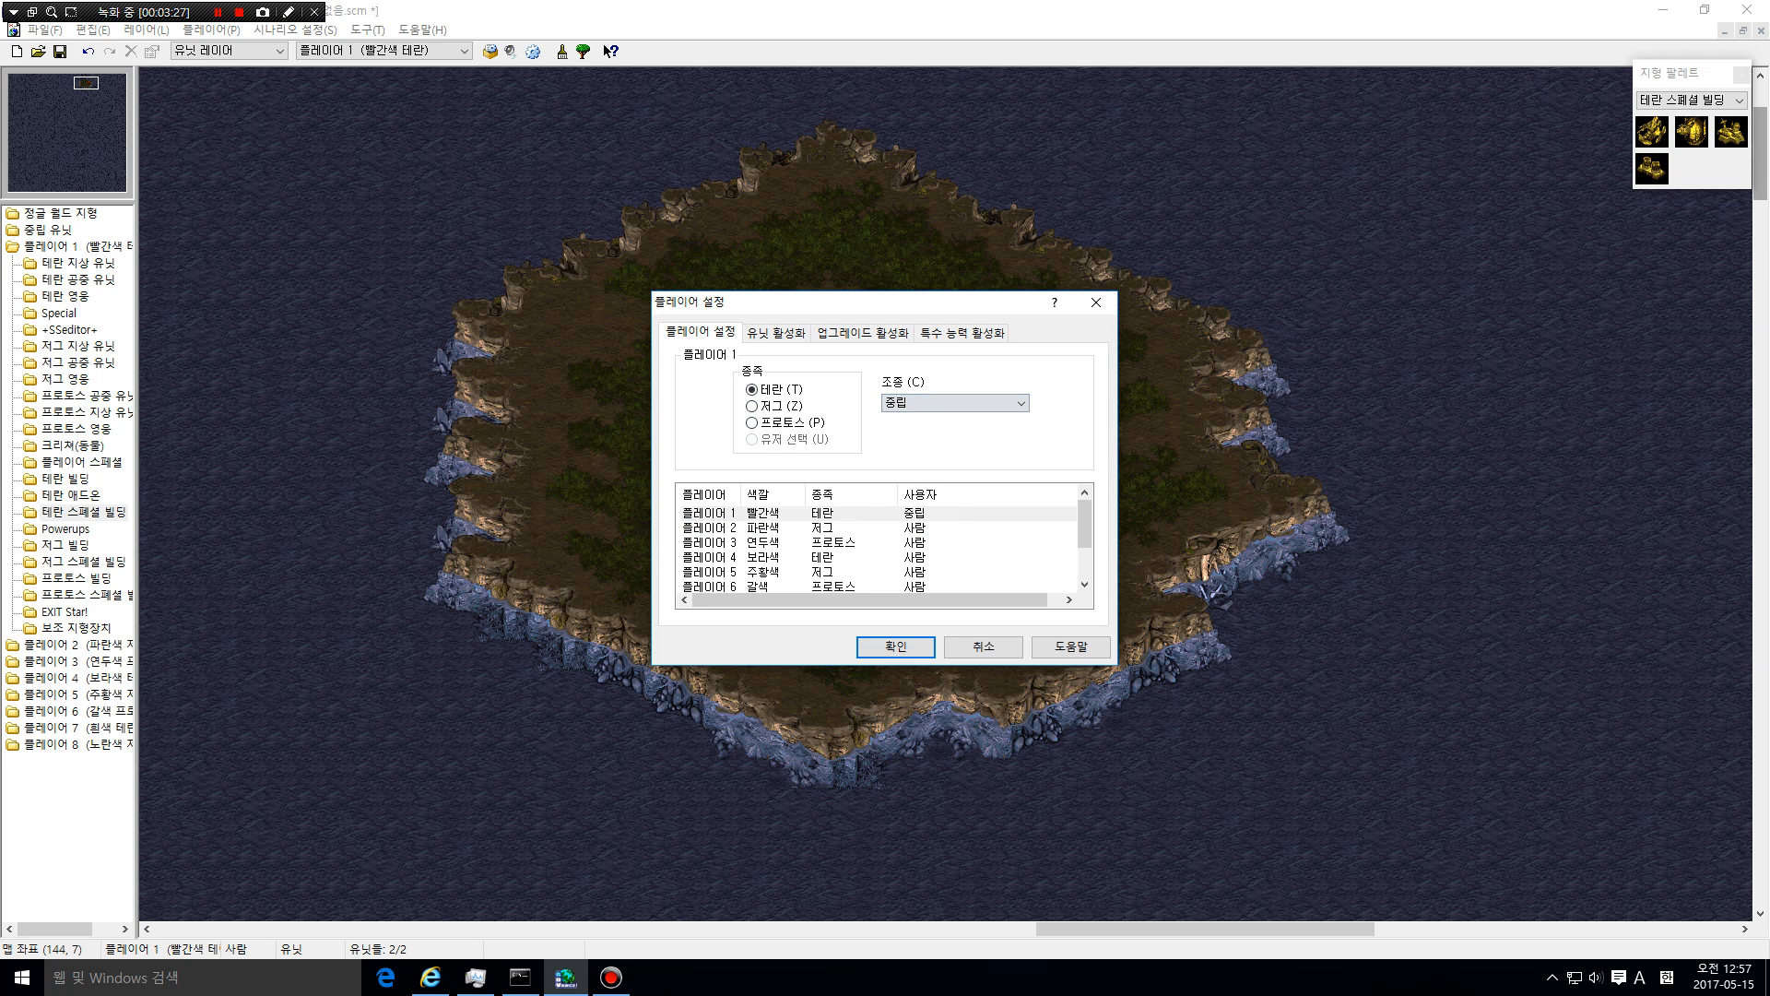
pyautogui.click(955, 403)
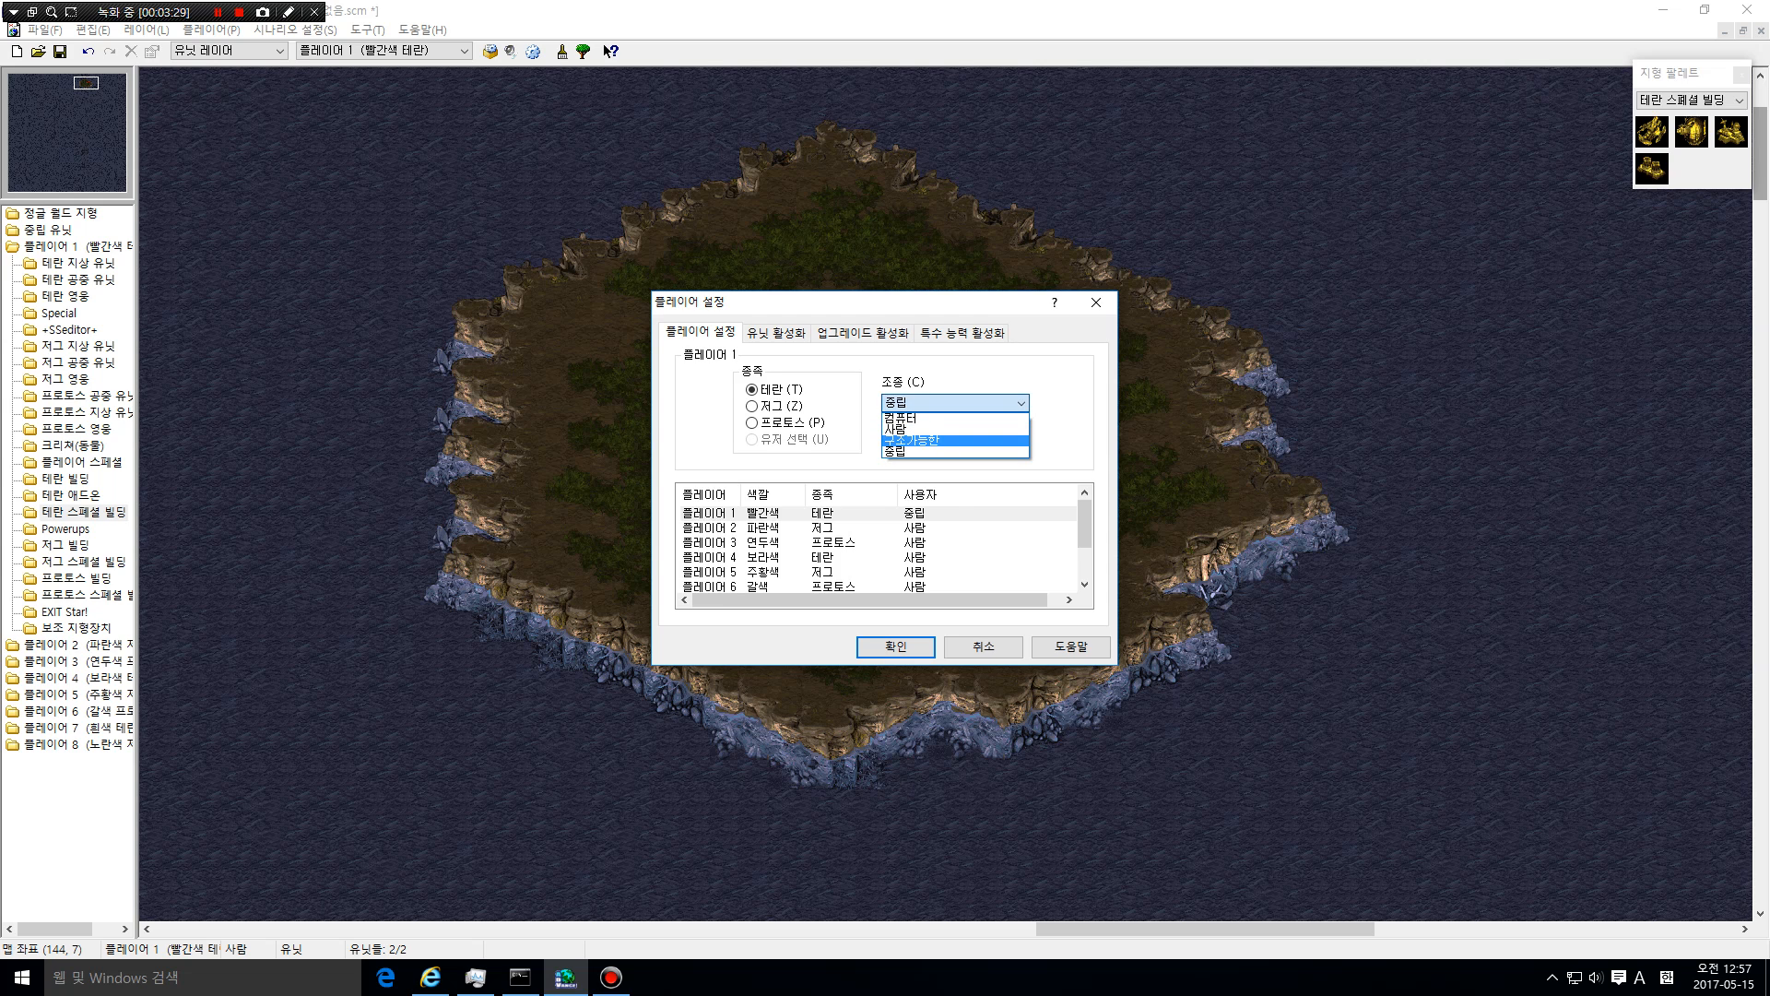
pyautogui.click(911, 441)
pyautogui.click(955, 403)
pyautogui.click(908, 418)
pyautogui.click(894, 428)
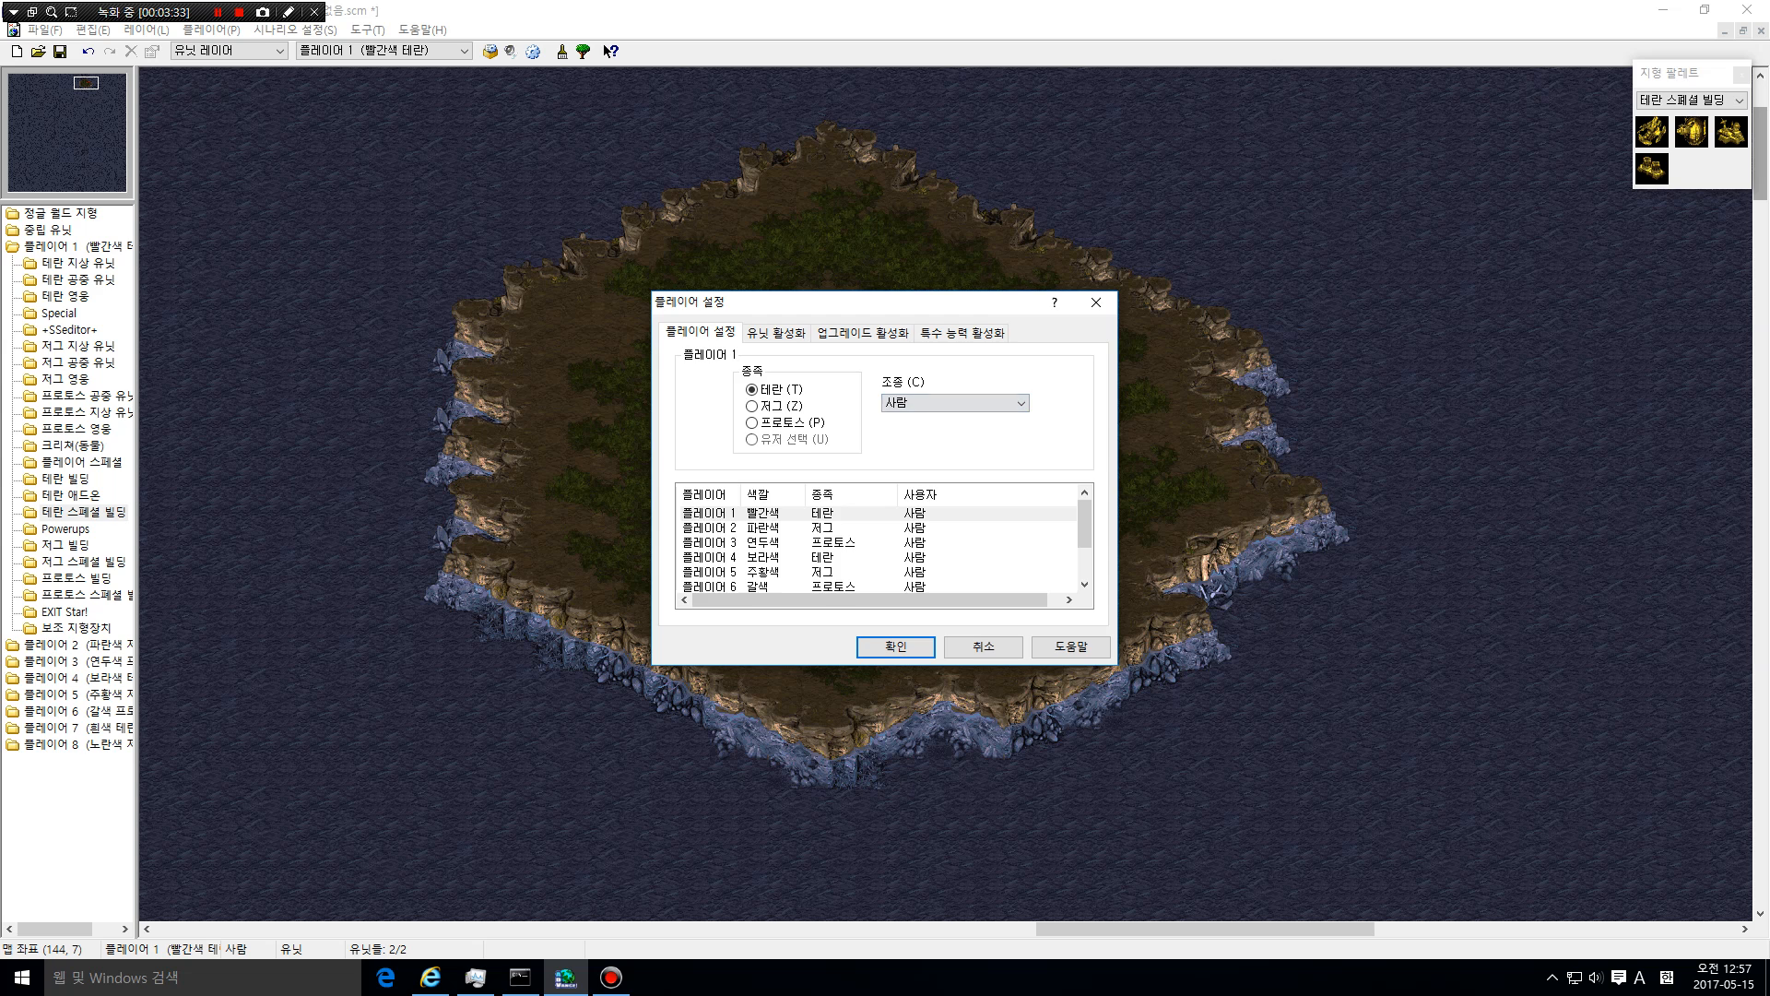
pyautogui.click(895, 646)
# Try disabling Terran Marine production and Player 1's use of the default in the player settings' unit availability options
pyautogui.click(211, 30)
pyautogui.click(277, 246)
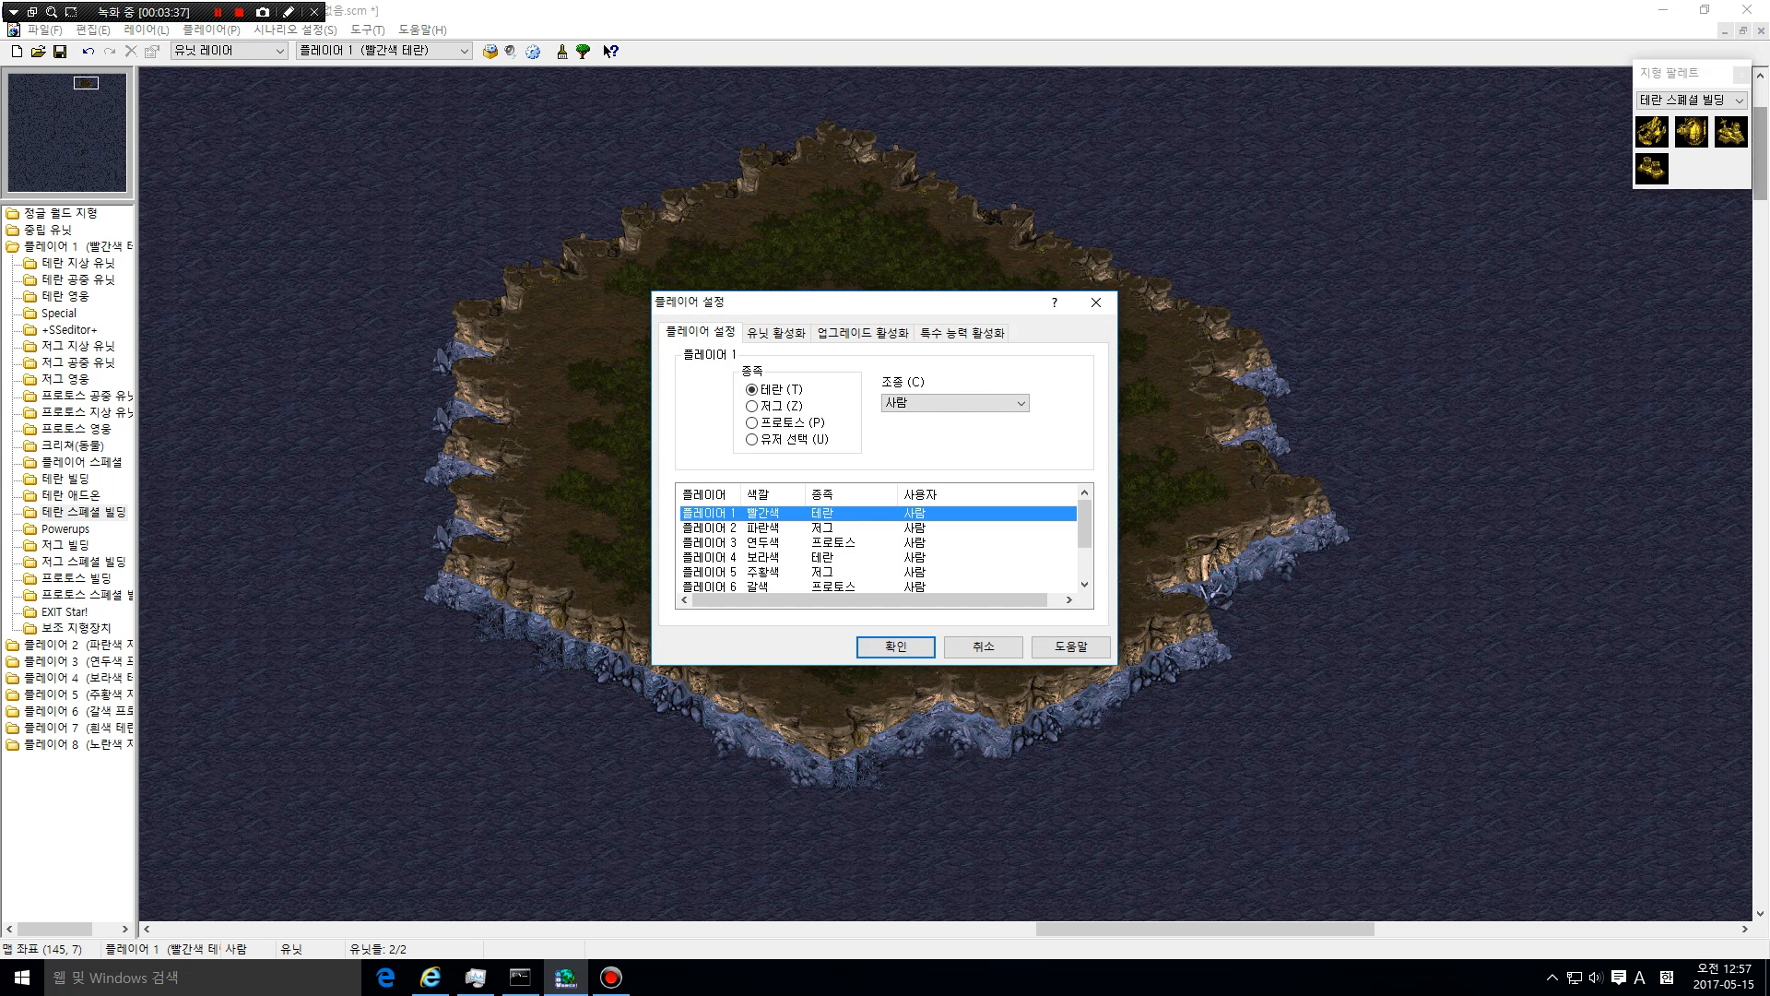
pyautogui.scroll(-1, 881, 544)
pyautogui.hotkey('ctrl', 'Tab')
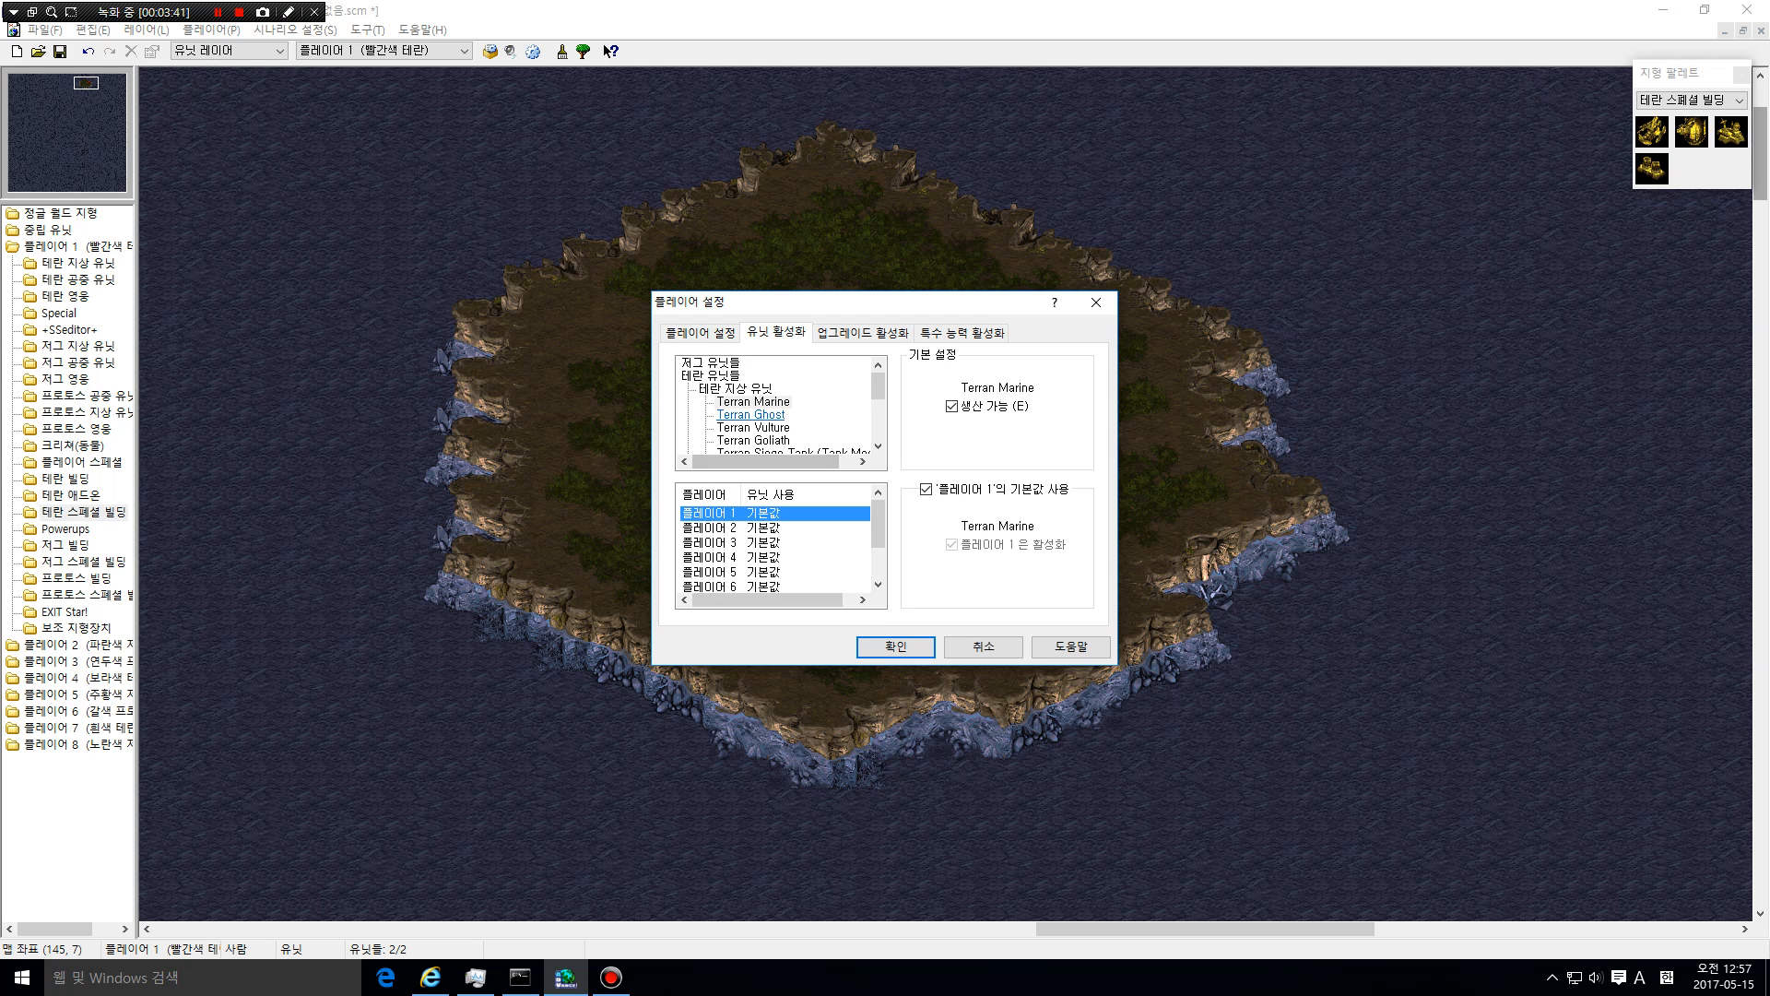
pyautogui.hotkey('alt', 'e')
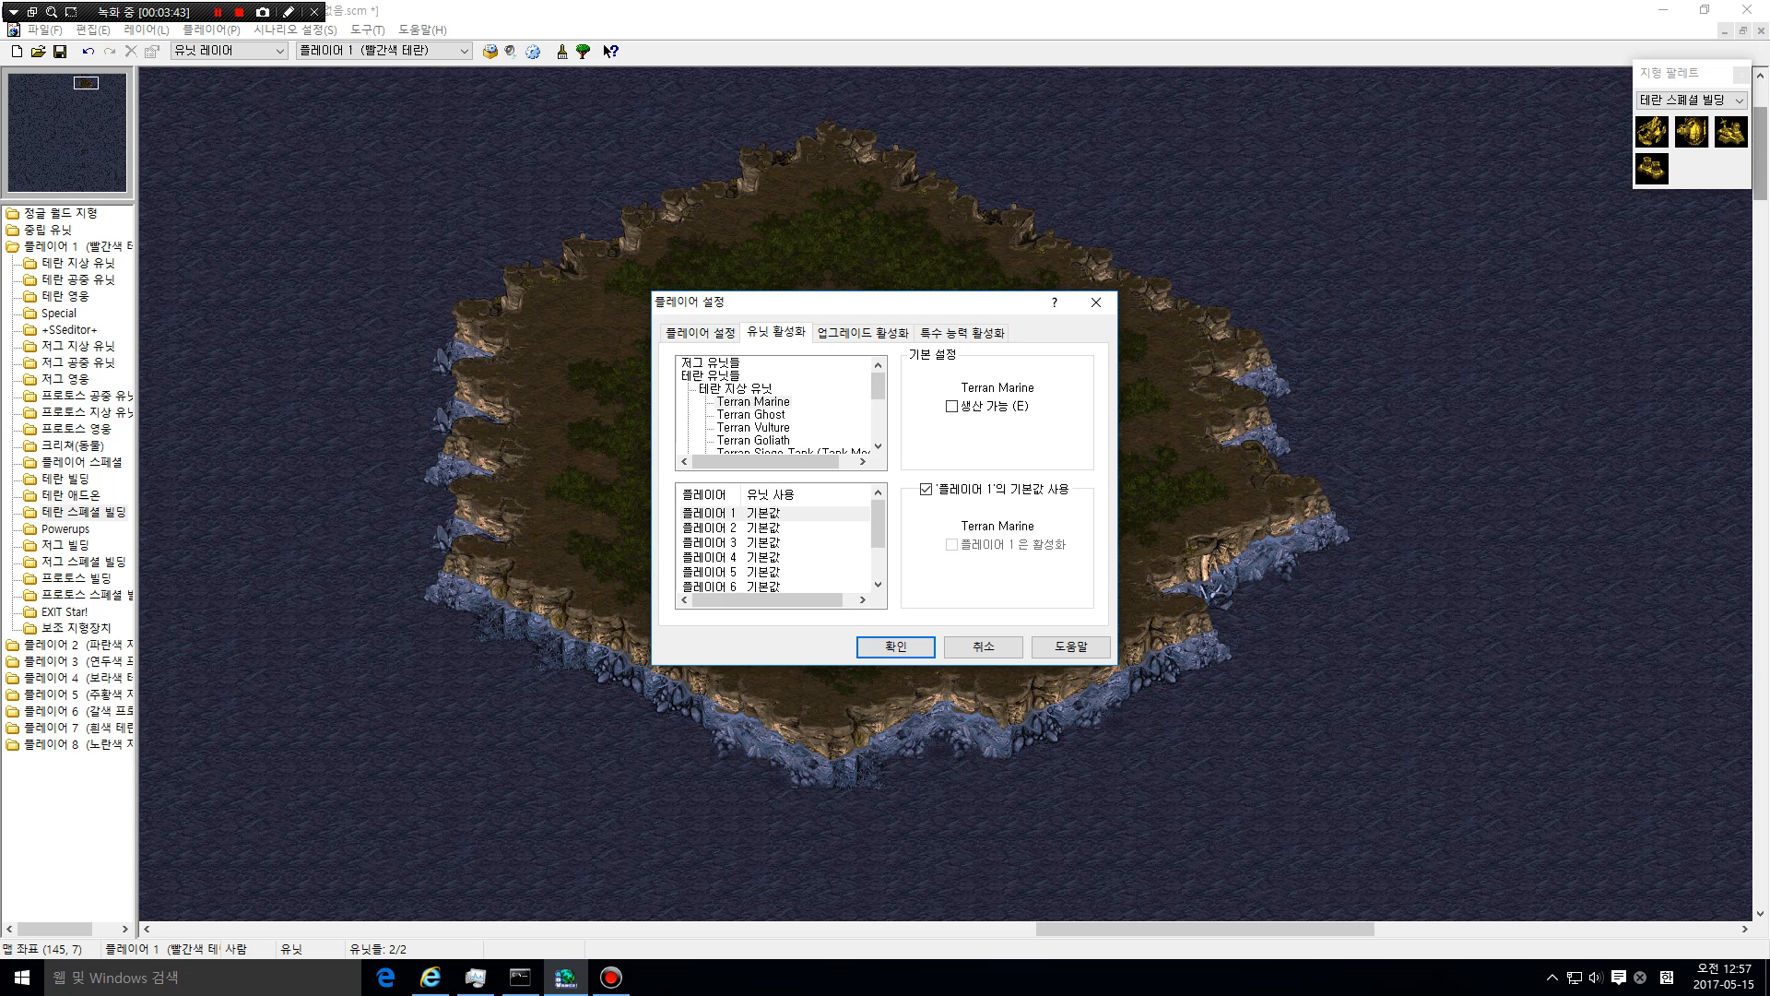
pyautogui.hotkey('alt', 'e')
pyautogui.click(926, 490)
pyautogui.press('space')
pyautogui.hotkey('alt', 'e')
# Examine Terran Infantry Armor's default level and maximum in the upgrade options, keeping 0 as the default level
pyautogui.hotkey('ctrl', 'Tab')
pyautogui.press('Tab')
pyautogui.press('Tab')
pyautogui.press('Tab')
pyautogui.press('Tab')
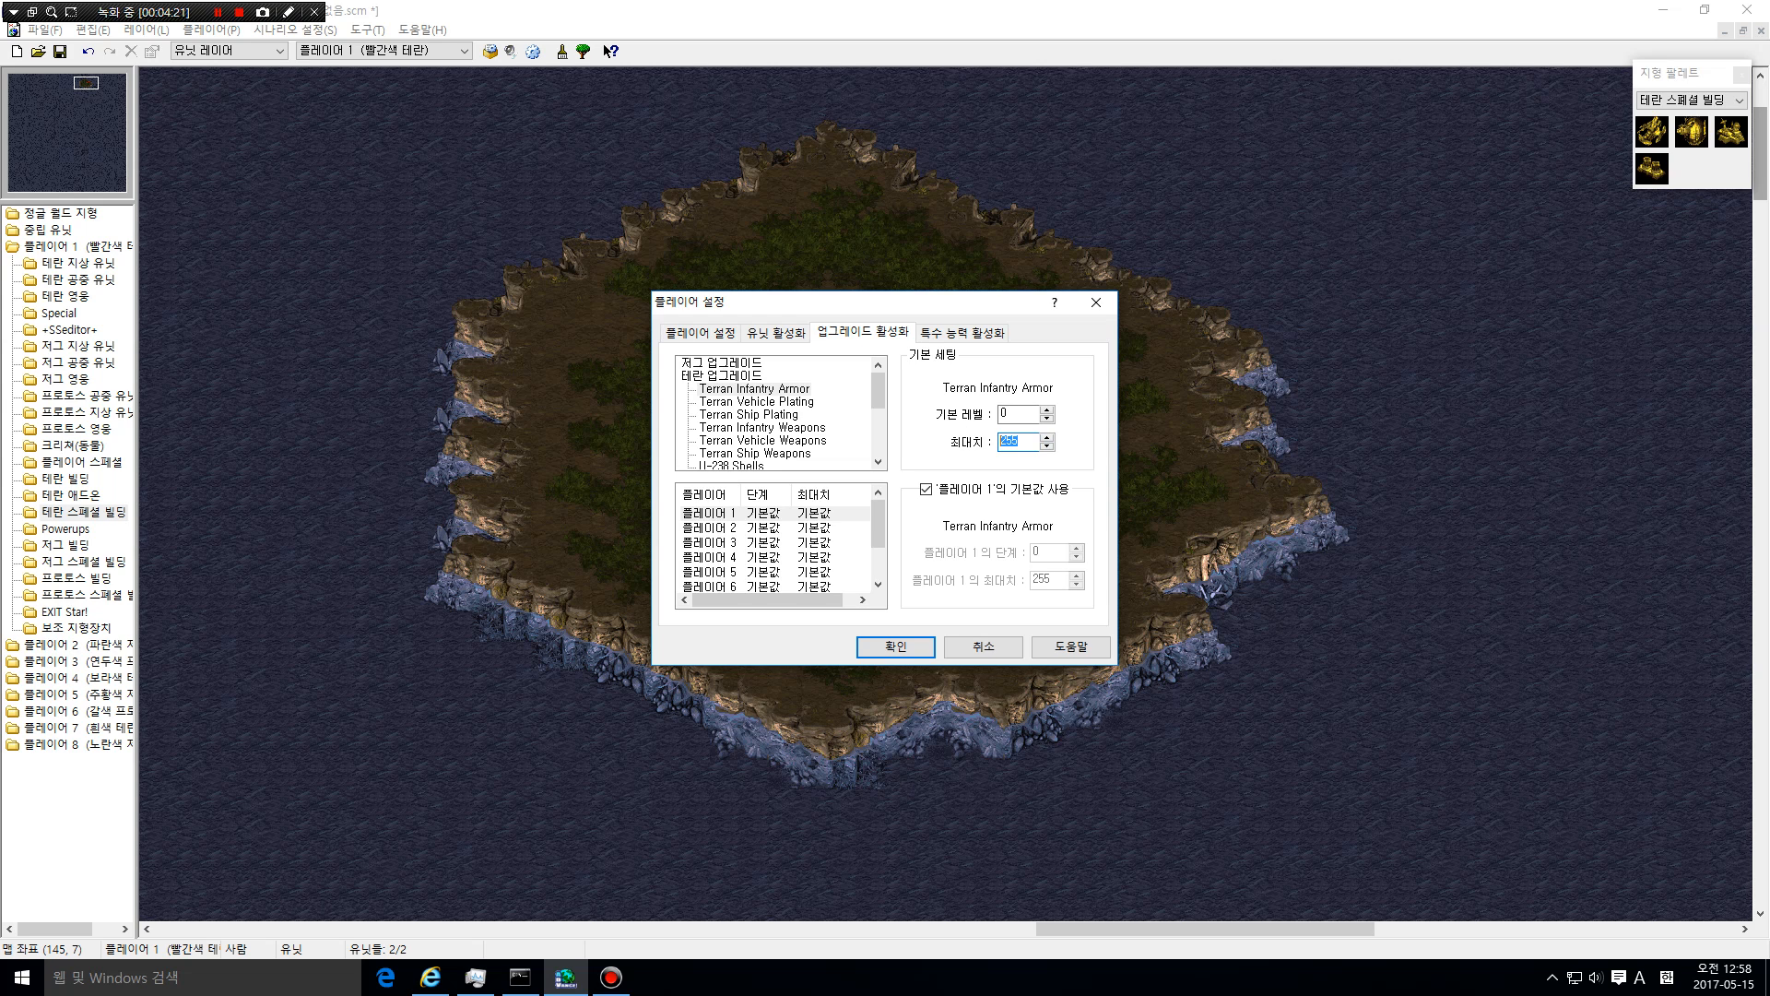
pyautogui.click(1007, 414)
pyautogui.press('Tab')
pyautogui.click(1019, 441)
pyautogui.hotkey('shift', 'Tab')
pyautogui.doubleClick(1004, 414)
pyautogui.write('0')
pyautogui.hotkey('shift', 'Tab')
# Examine the Terran upgrades from Infantry Armor down to Charon Booster and collapse the Terran upgrade group
pyautogui.press('Down')
pyautogui.press('Down')
pyautogui.press('Down')
pyautogui.press('Down')
pyautogui.press('Down')
pyautogui.press('Down')
pyautogui.press('Down')
pyautogui.press('Down')
pyautogui.press('Down')
pyautogui.press('Down')
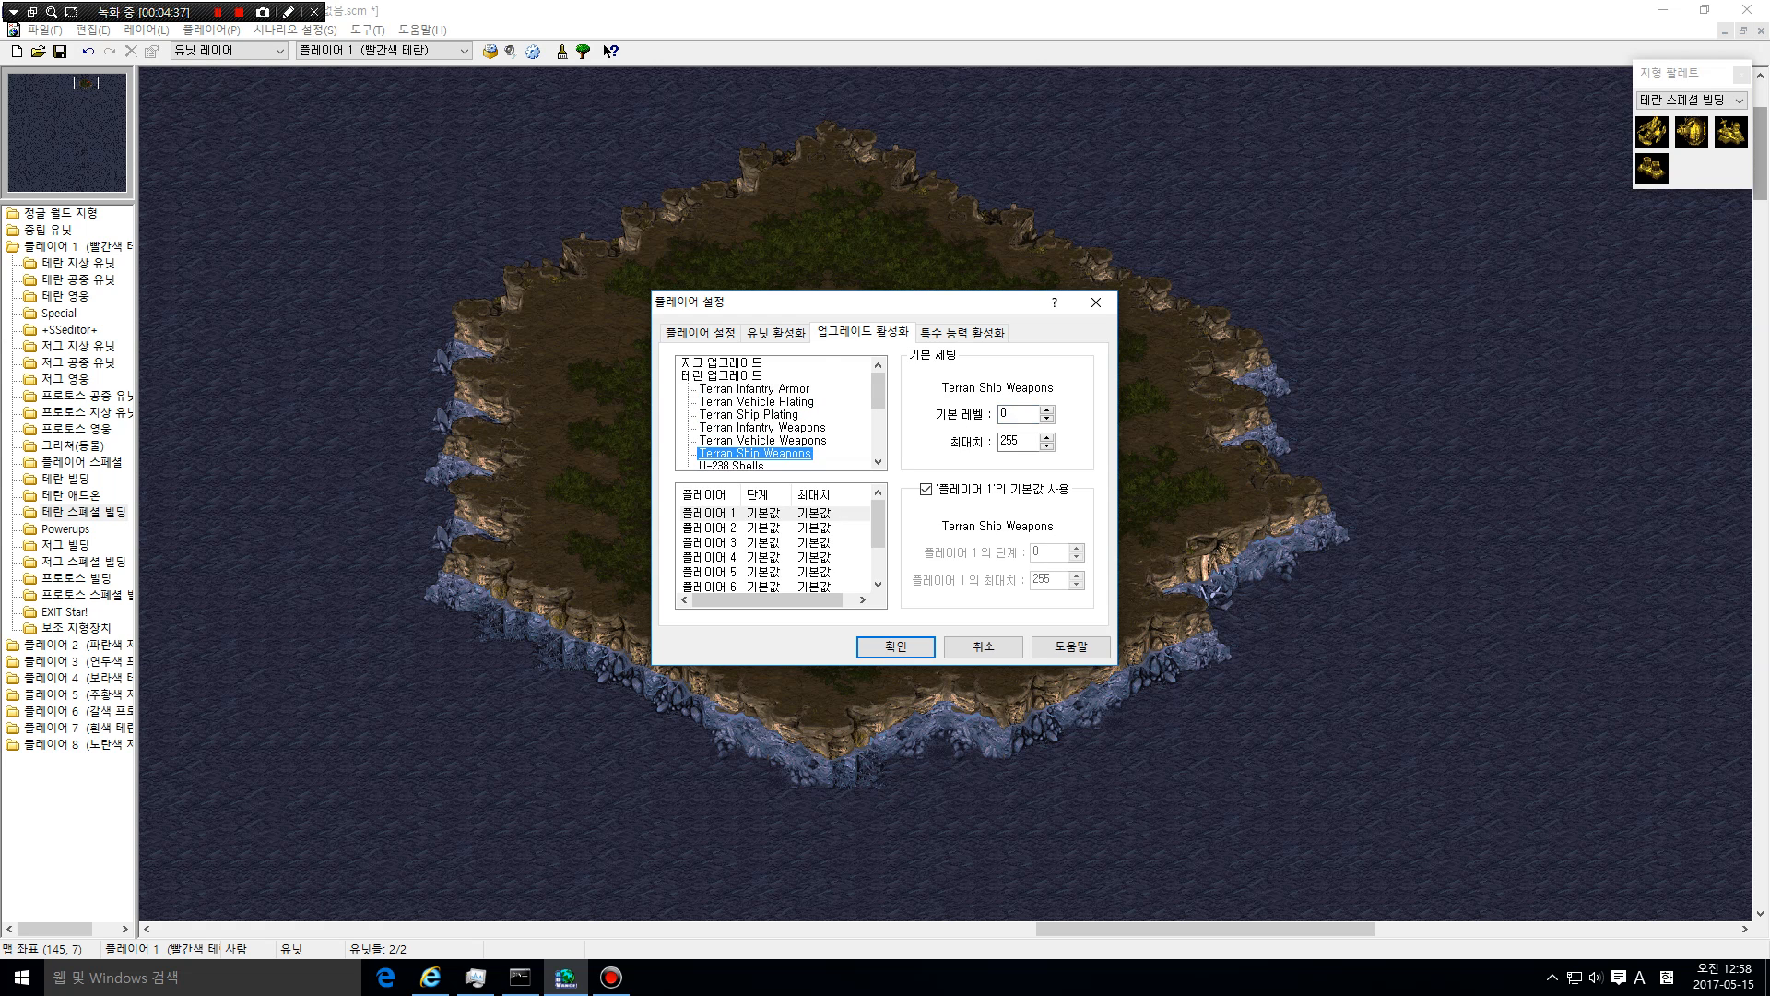
pyautogui.press('Down')
pyautogui.press('Down')
pyautogui.press('Down')
pyautogui.press('Down')
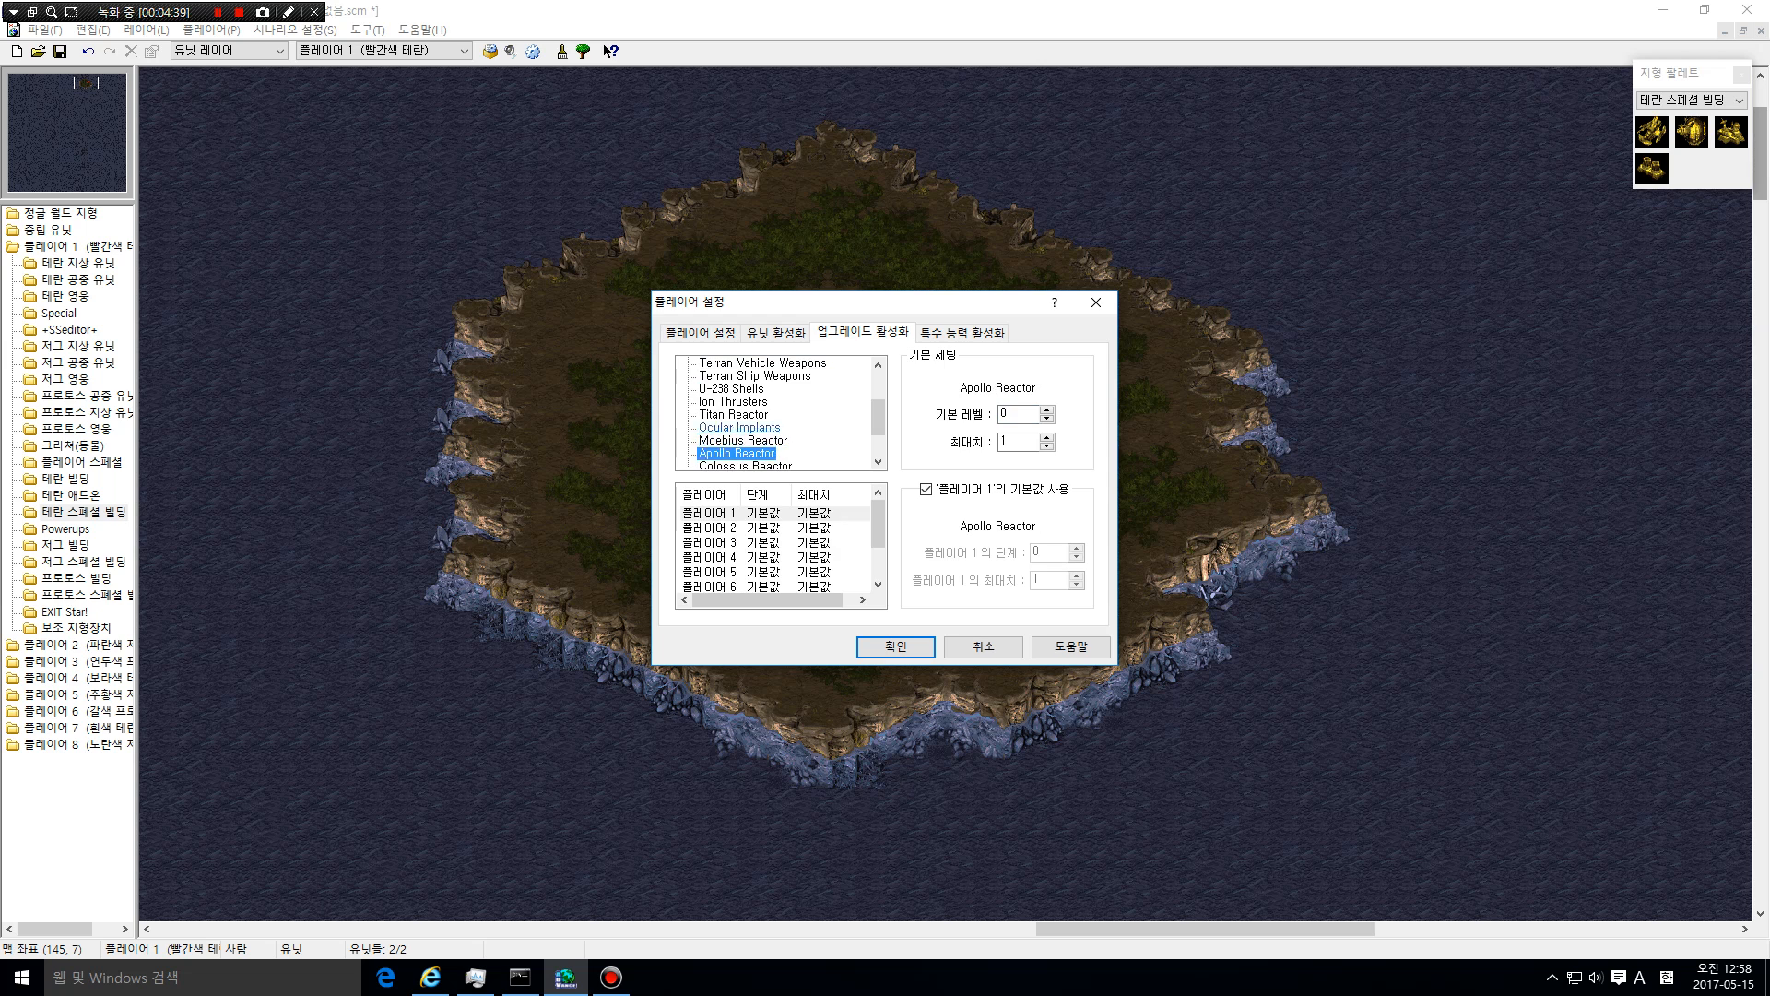
pyautogui.scroll(8, 729, 376)
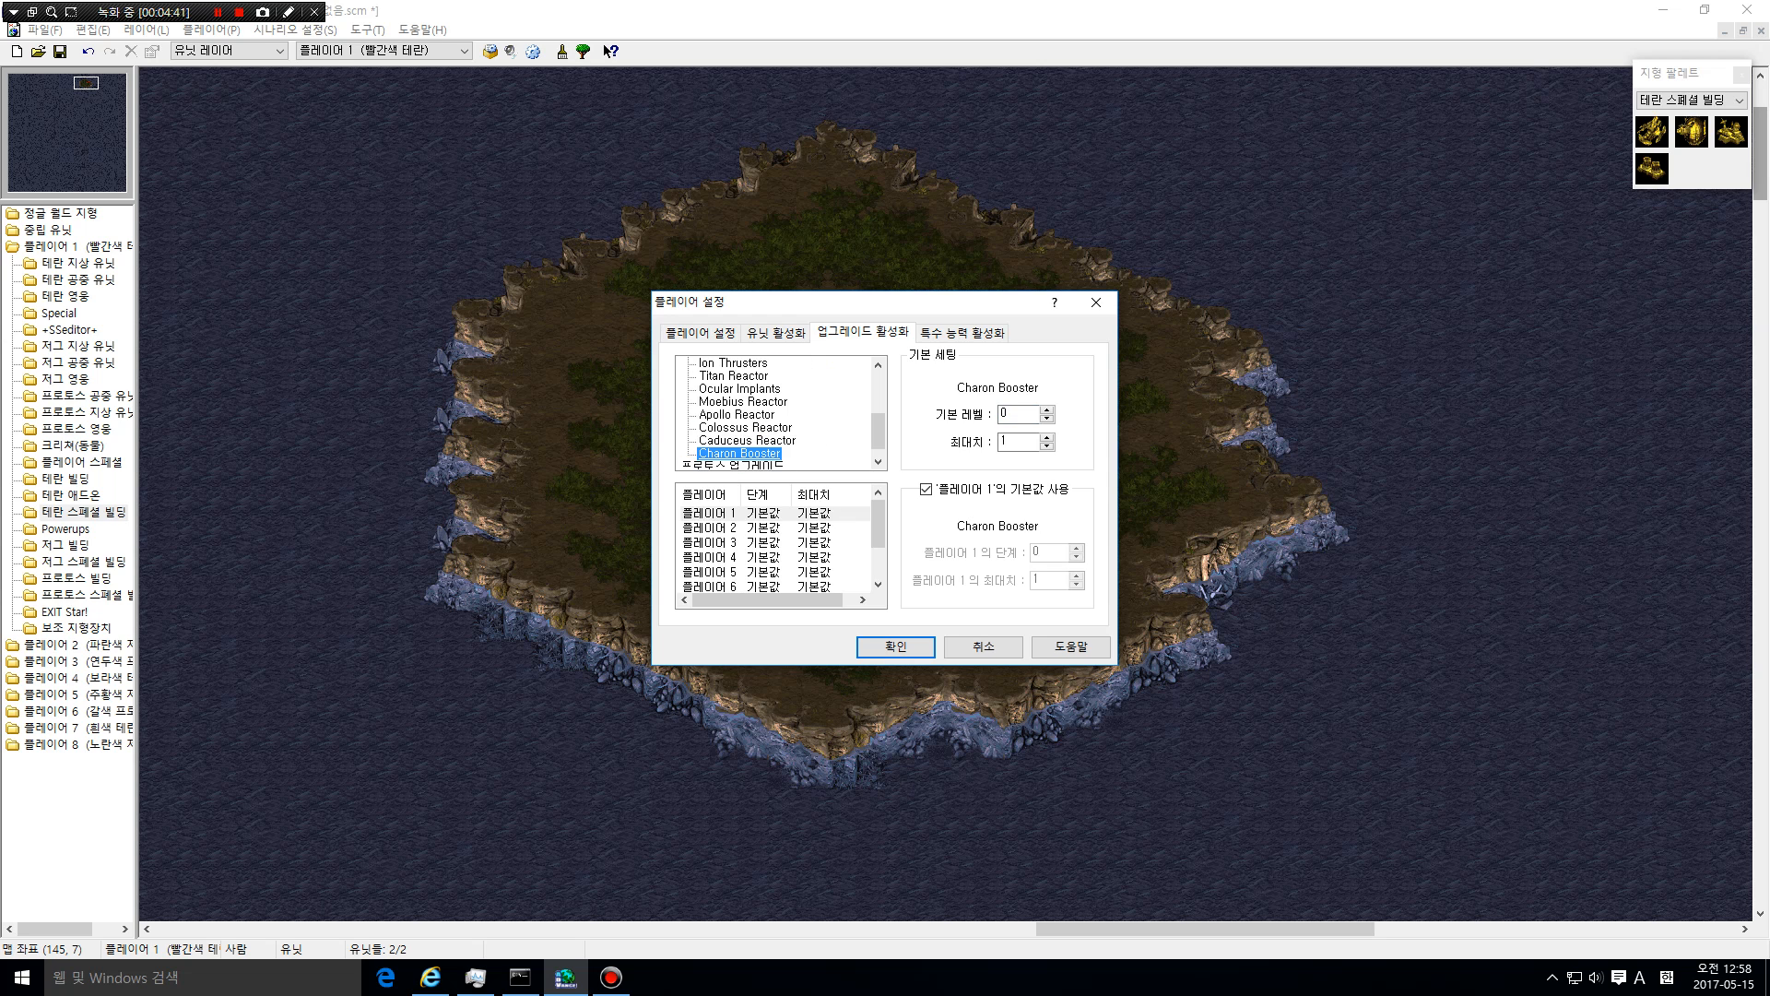
pyautogui.doubleClick(722, 375)
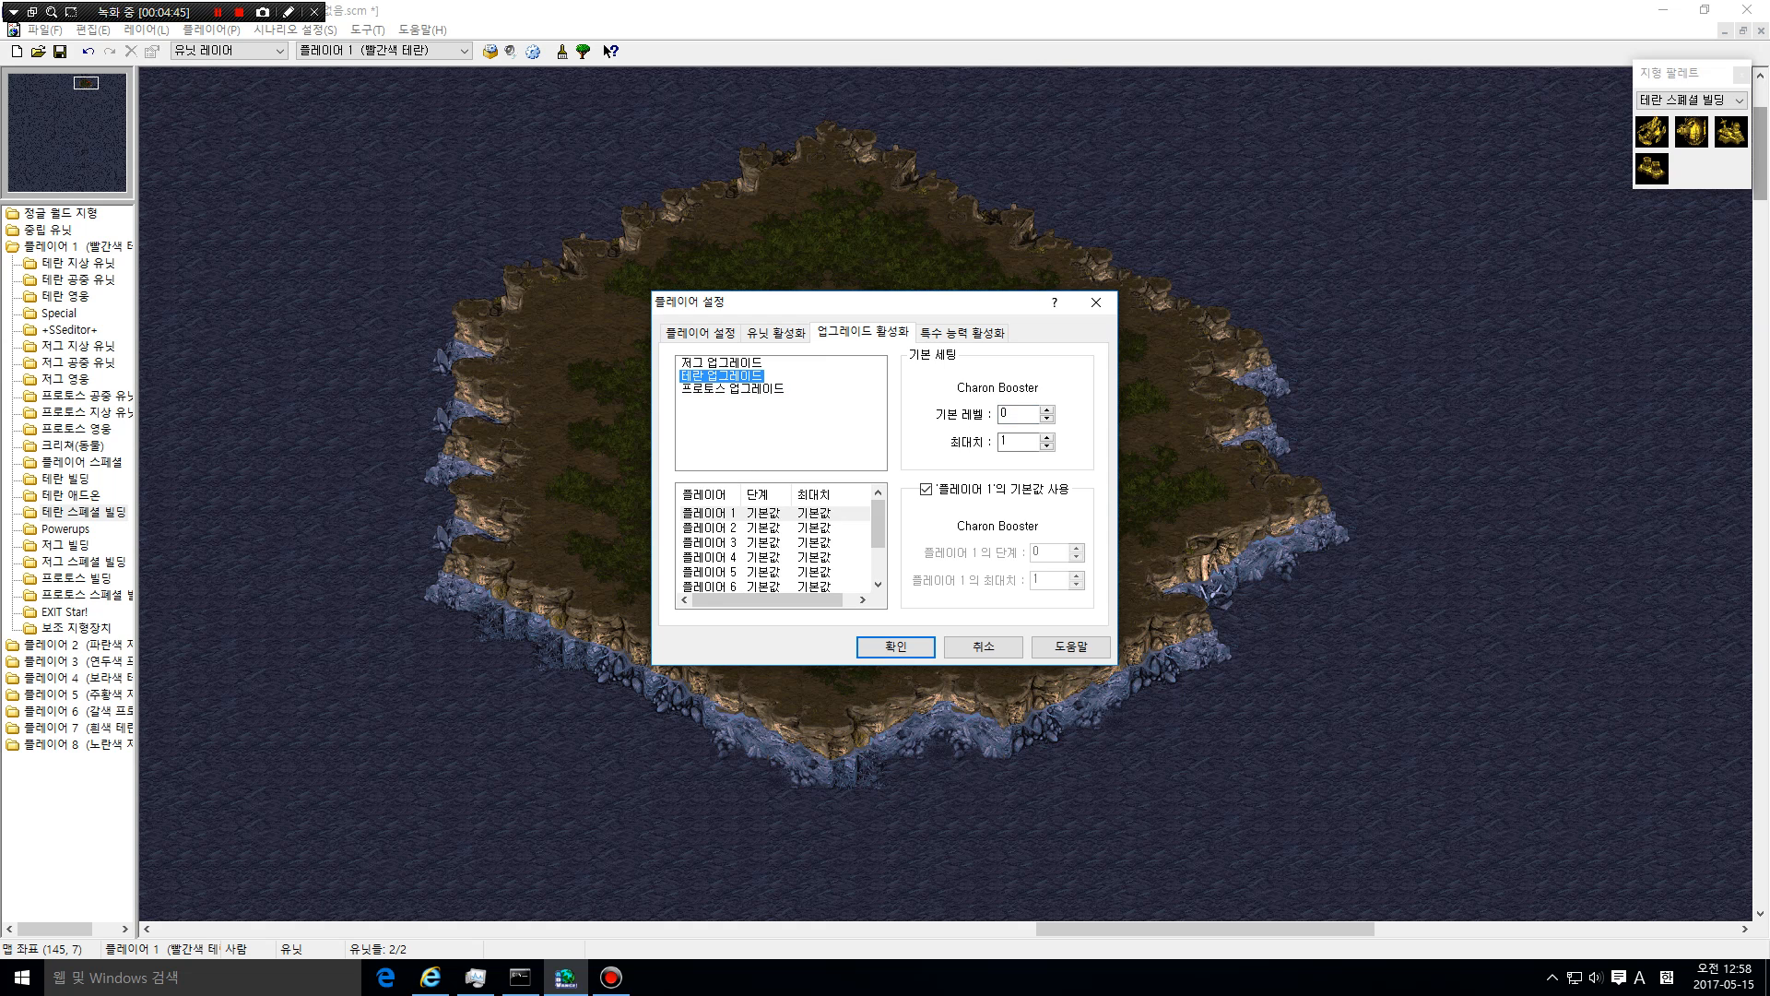
# Try turning off Player 1's use of the default values for the Charon Booster upgrade
pyautogui.click(925, 489)
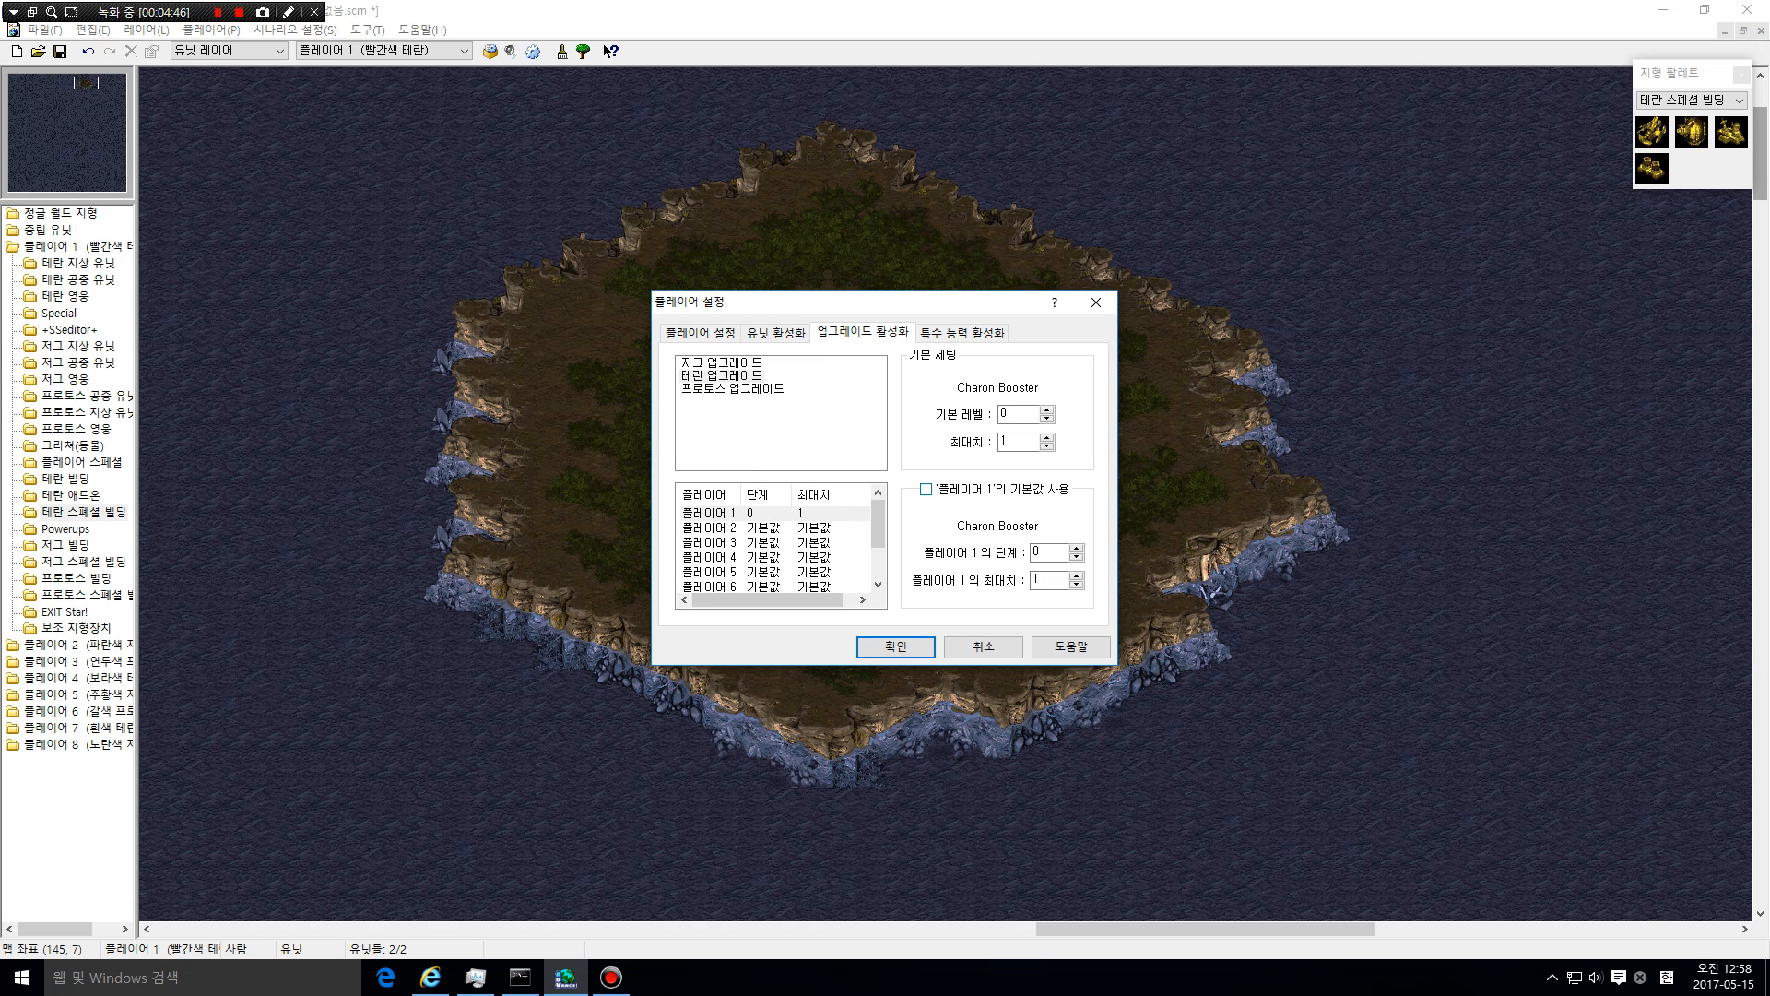
pyautogui.press('Down')
pyautogui.press('Down')
pyautogui.press('Down')
pyautogui.press('Tab')
pyautogui.press('space')
pyautogui.click(926, 489)
pyautogui.click(710, 513)
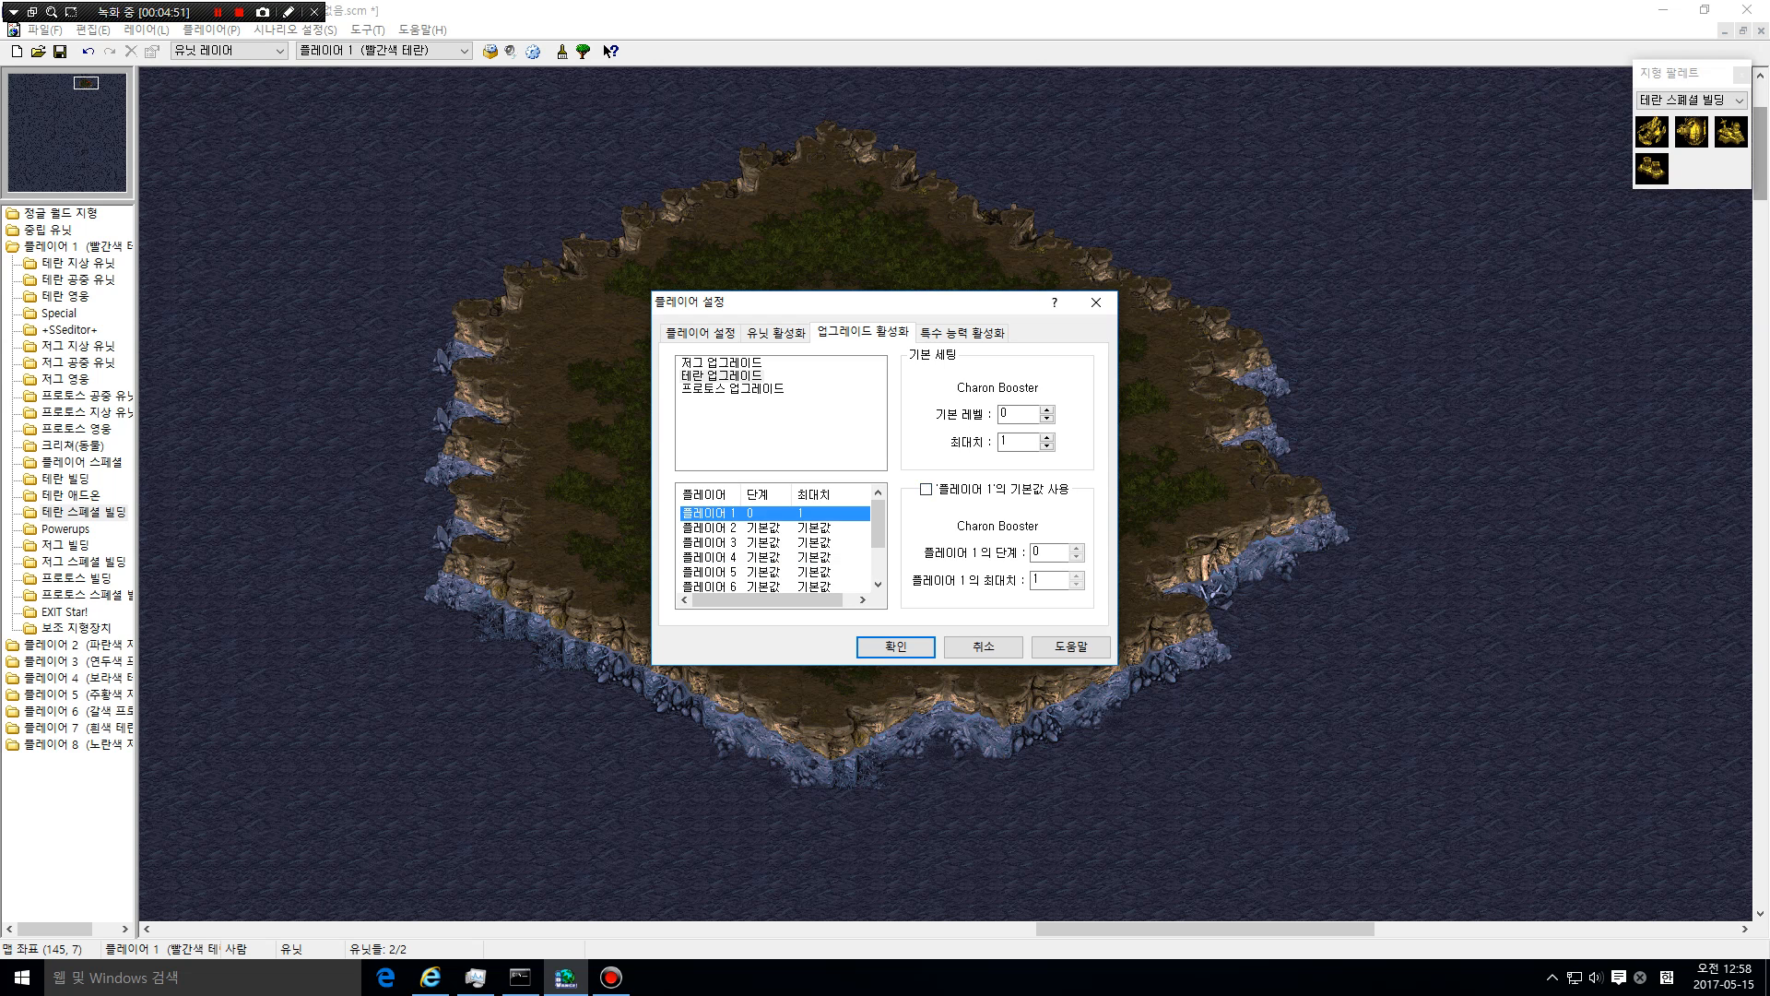
pyautogui.click(926, 489)
# Examine the Zerg, Terran and Protoss technologies in the special ability options of the player settings
pyautogui.click(962, 333)
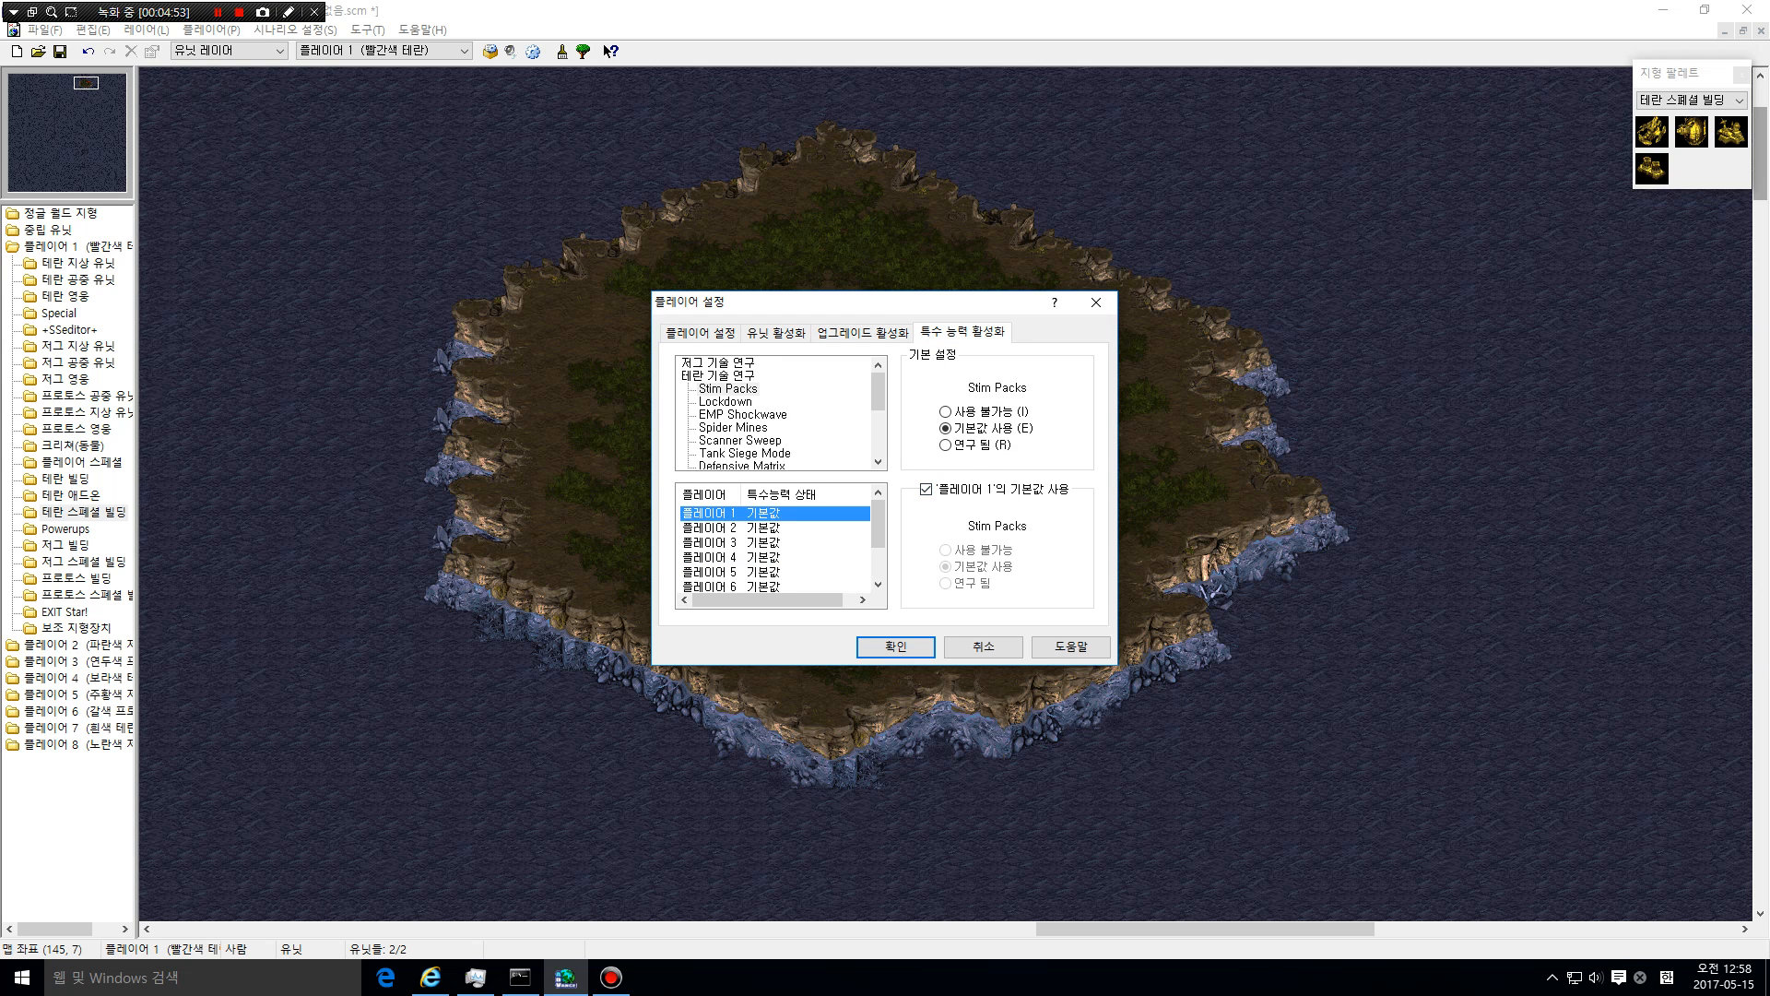
pyautogui.click(718, 363)
pyautogui.scroll(-2, 733, 410)
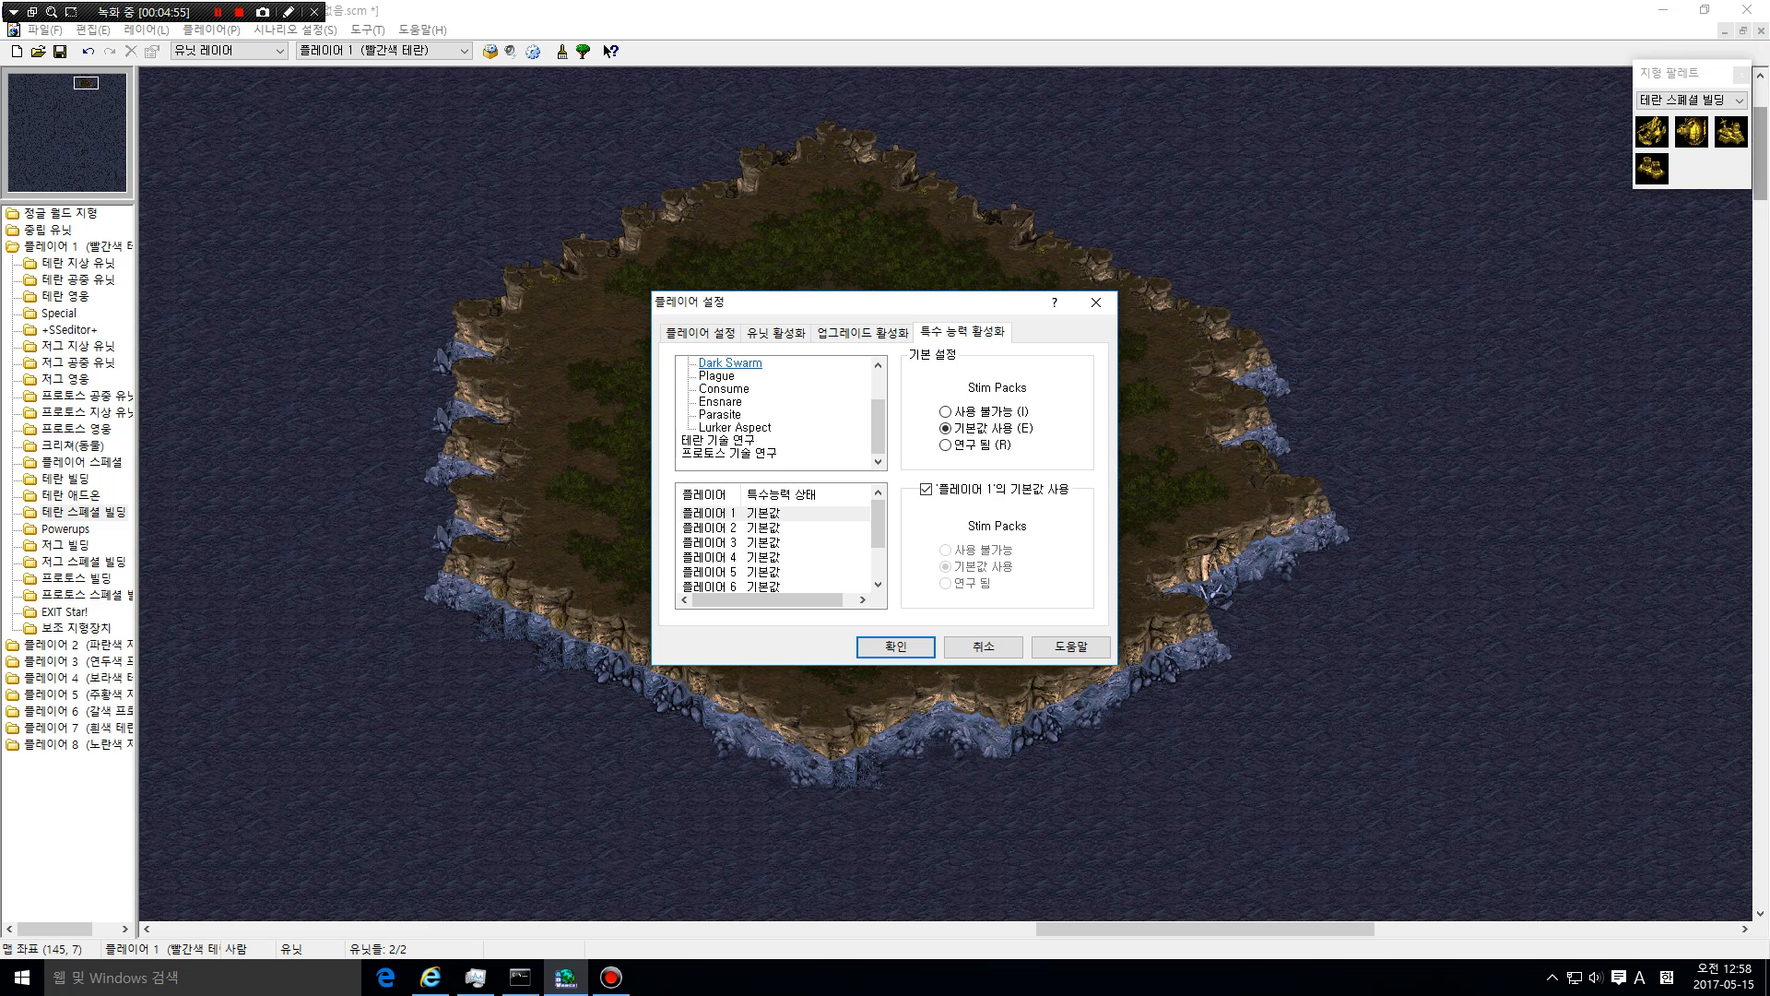
pyautogui.click(735, 428)
pyautogui.scroll(2, 735, 426)
pyautogui.click(724, 377)
pyautogui.click(718, 365)
pyautogui.click(718, 377)
pyautogui.scroll(-2, 733, 407)
pyautogui.scroll(3, 733, 407)
pyautogui.click(718, 376)
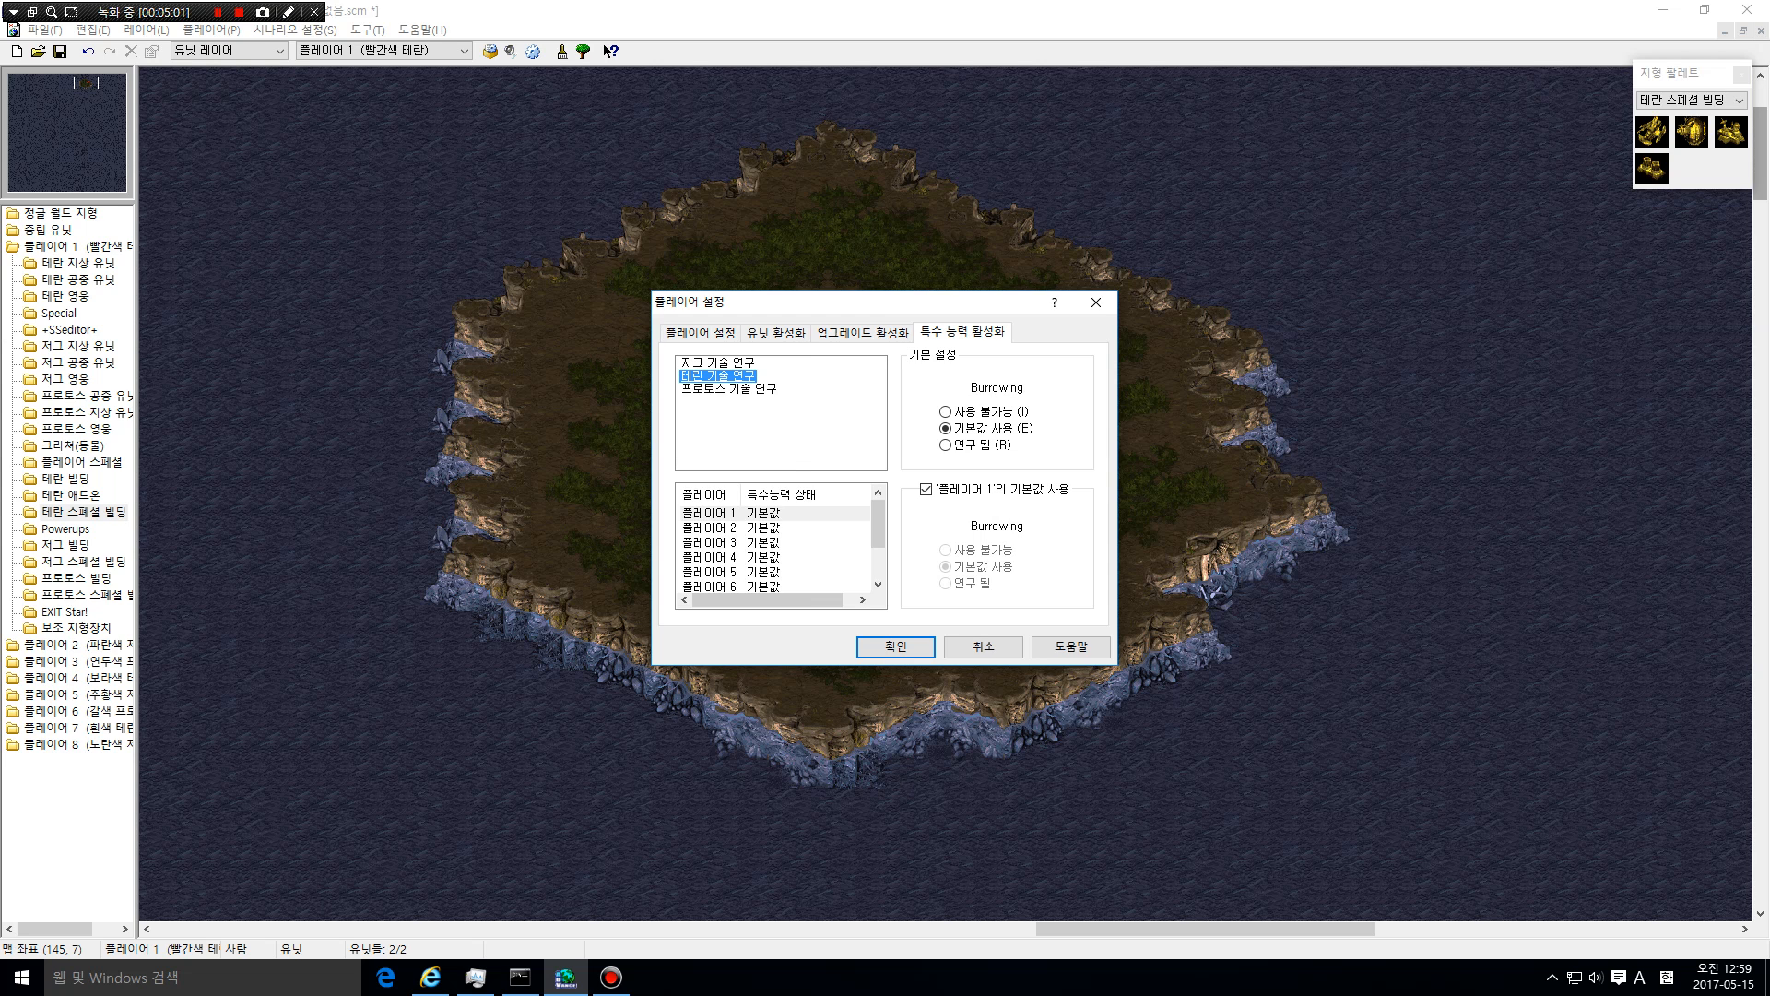
pyautogui.click(728, 389)
pyautogui.scroll(-1, 734, 408)
pyautogui.scroll(2, 734, 407)
pyautogui.scroll(-2, 733, 407)
pyautogui.scroll(2, 734, 407)
pyautogui.click(729, 389)
# Try turning off Player 1's use of the default for Burrowing, restore it and accept the player settings
pyautogui.click(925, 489)
pyautogui.click(925, 489)
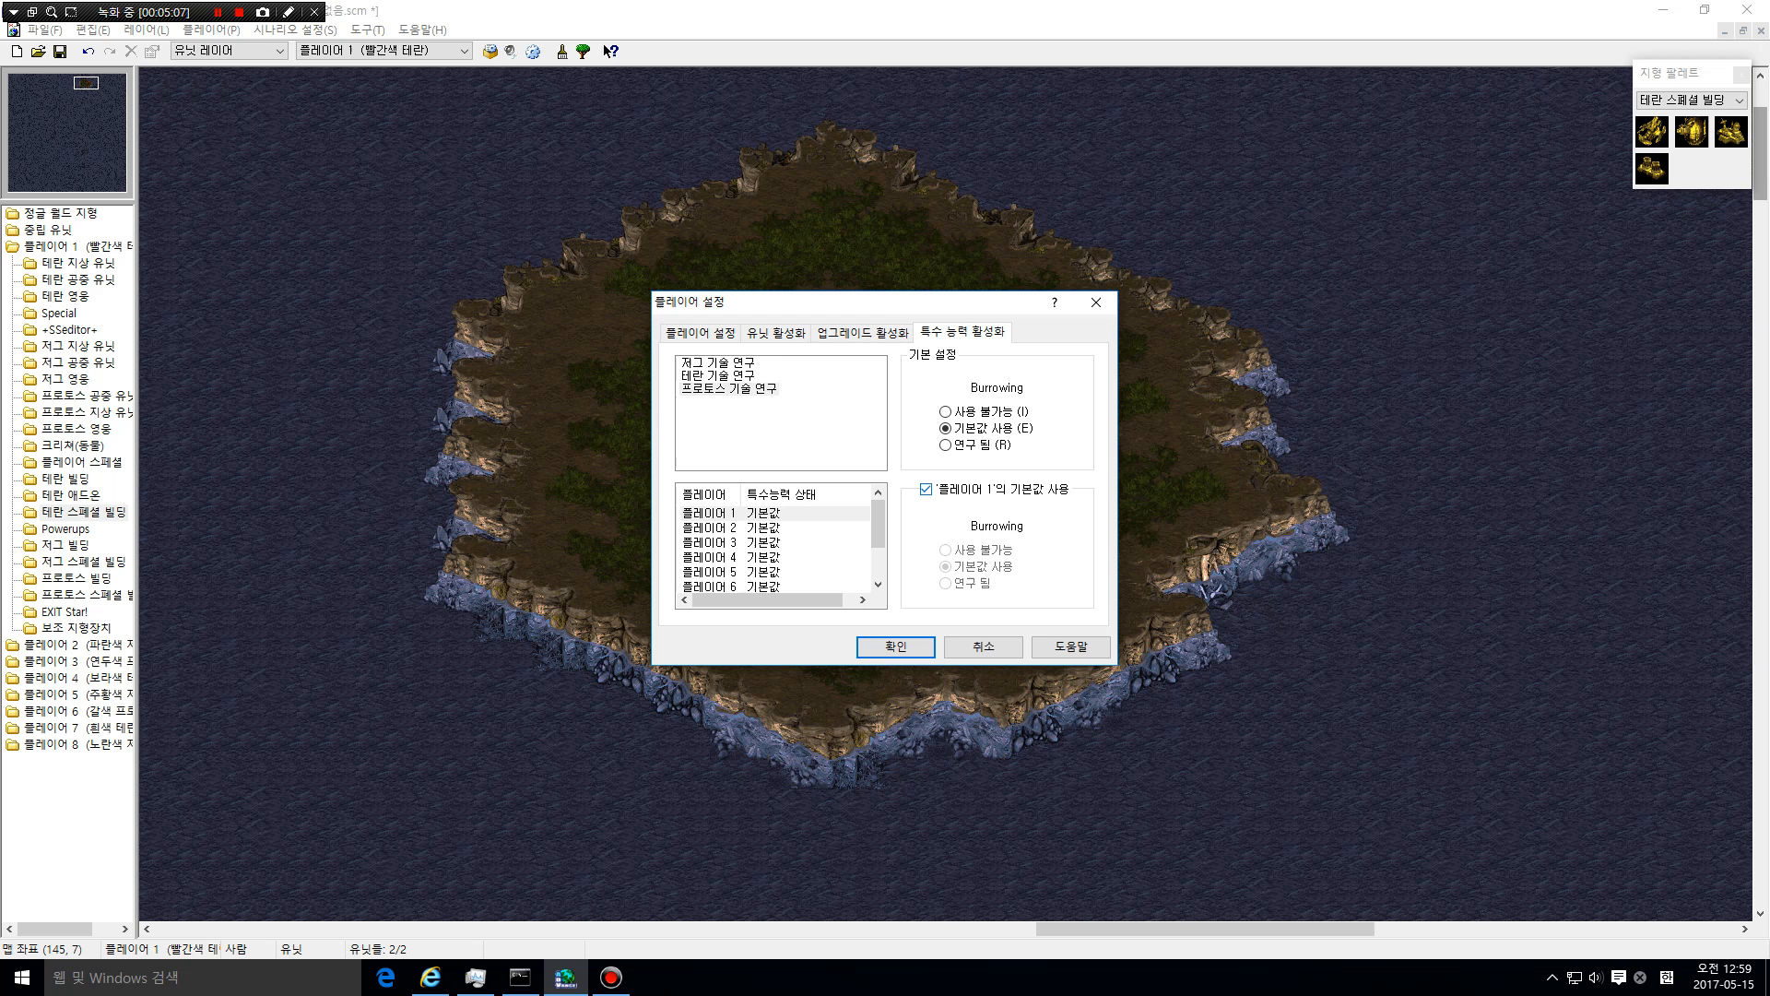
pyautogui.click(895, 647)
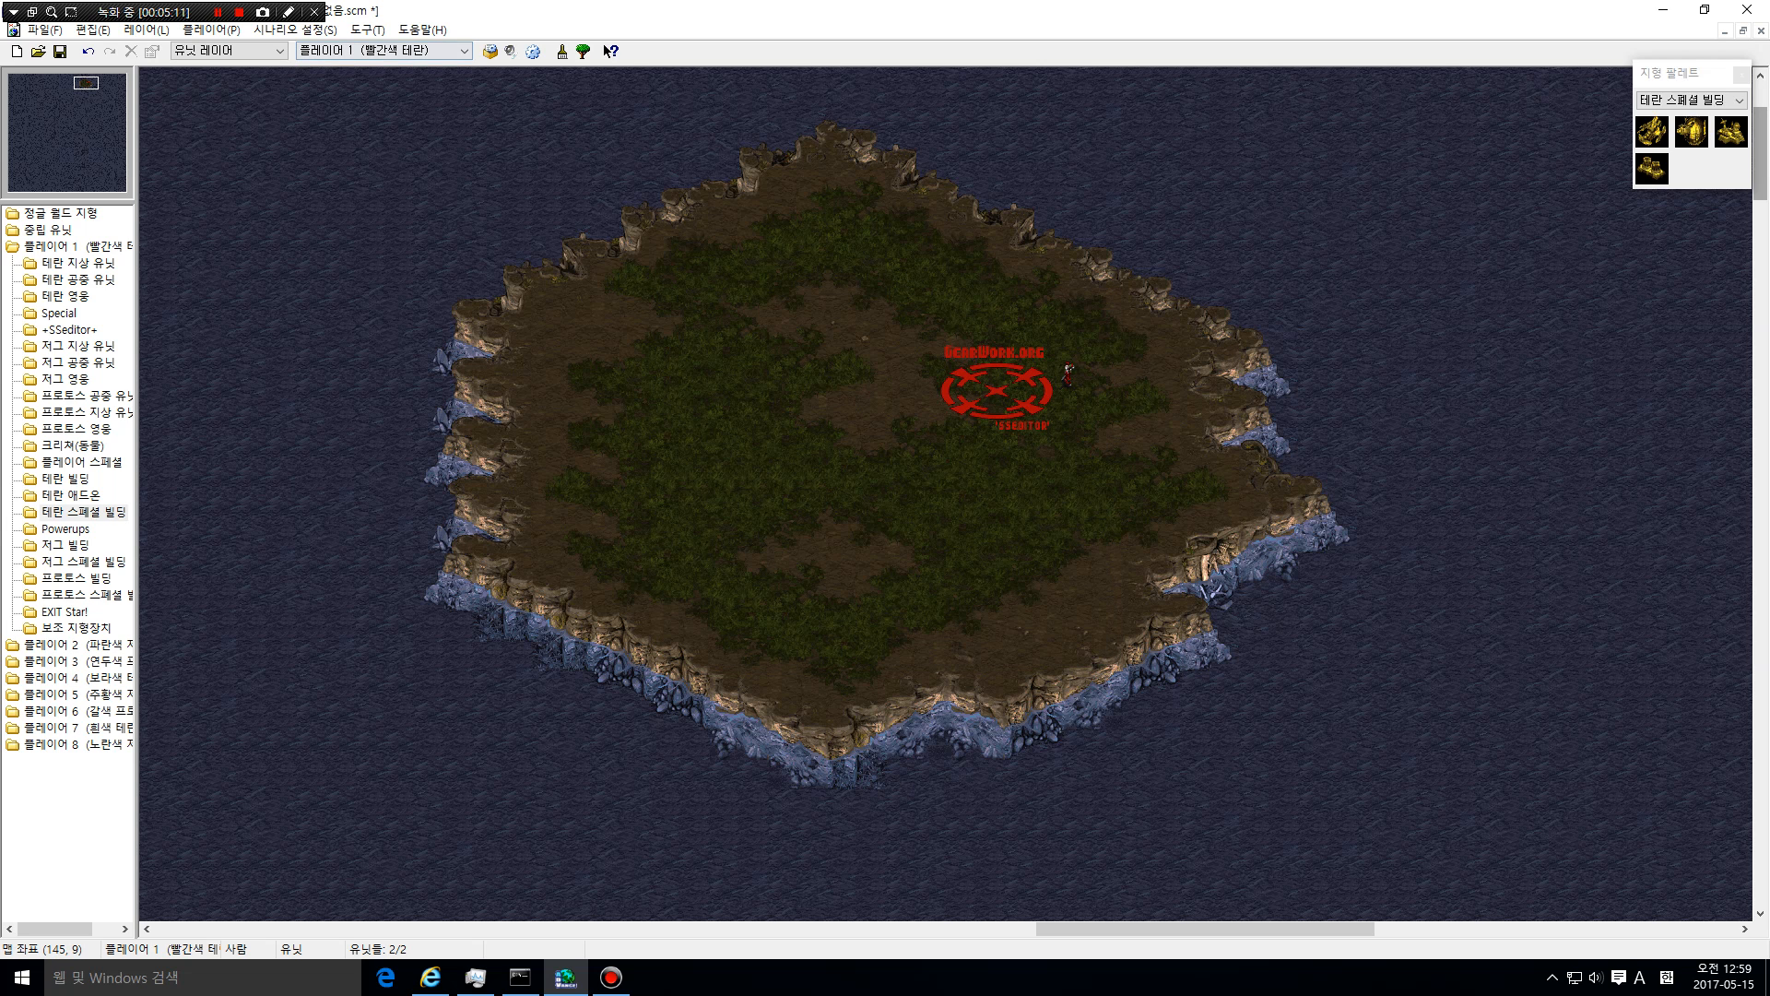
# Delete Player 1's Start Location and Terran Ghost from the island
pyautogui.moveTo(86, 82); pyautogui.dragTo(88, 79)
pyautogui.click(383, 51)
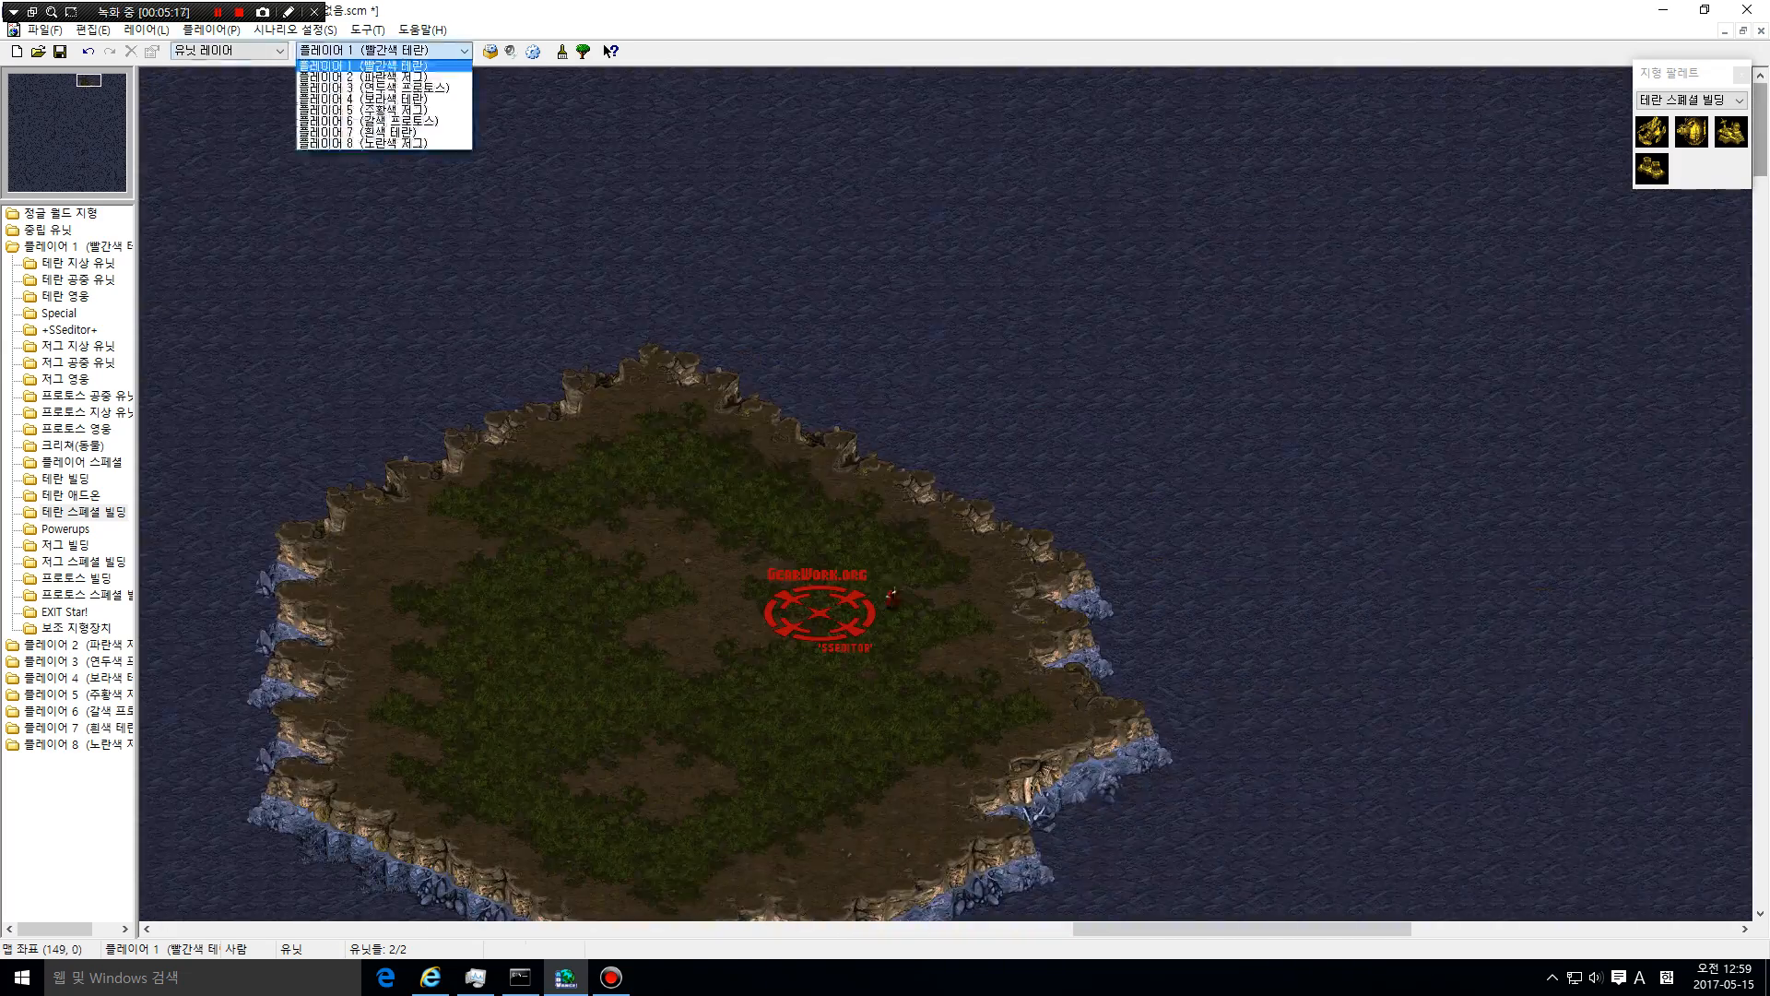
pyautogui.click(384, 51)
pyautogui.moveTo(91, 89); pyautogui.dragTo(90, 82)
pyautogui.moveTo(582, 342); pyautogui.dragTo(876, 544)
pyautogui.rightClick(880, 456)
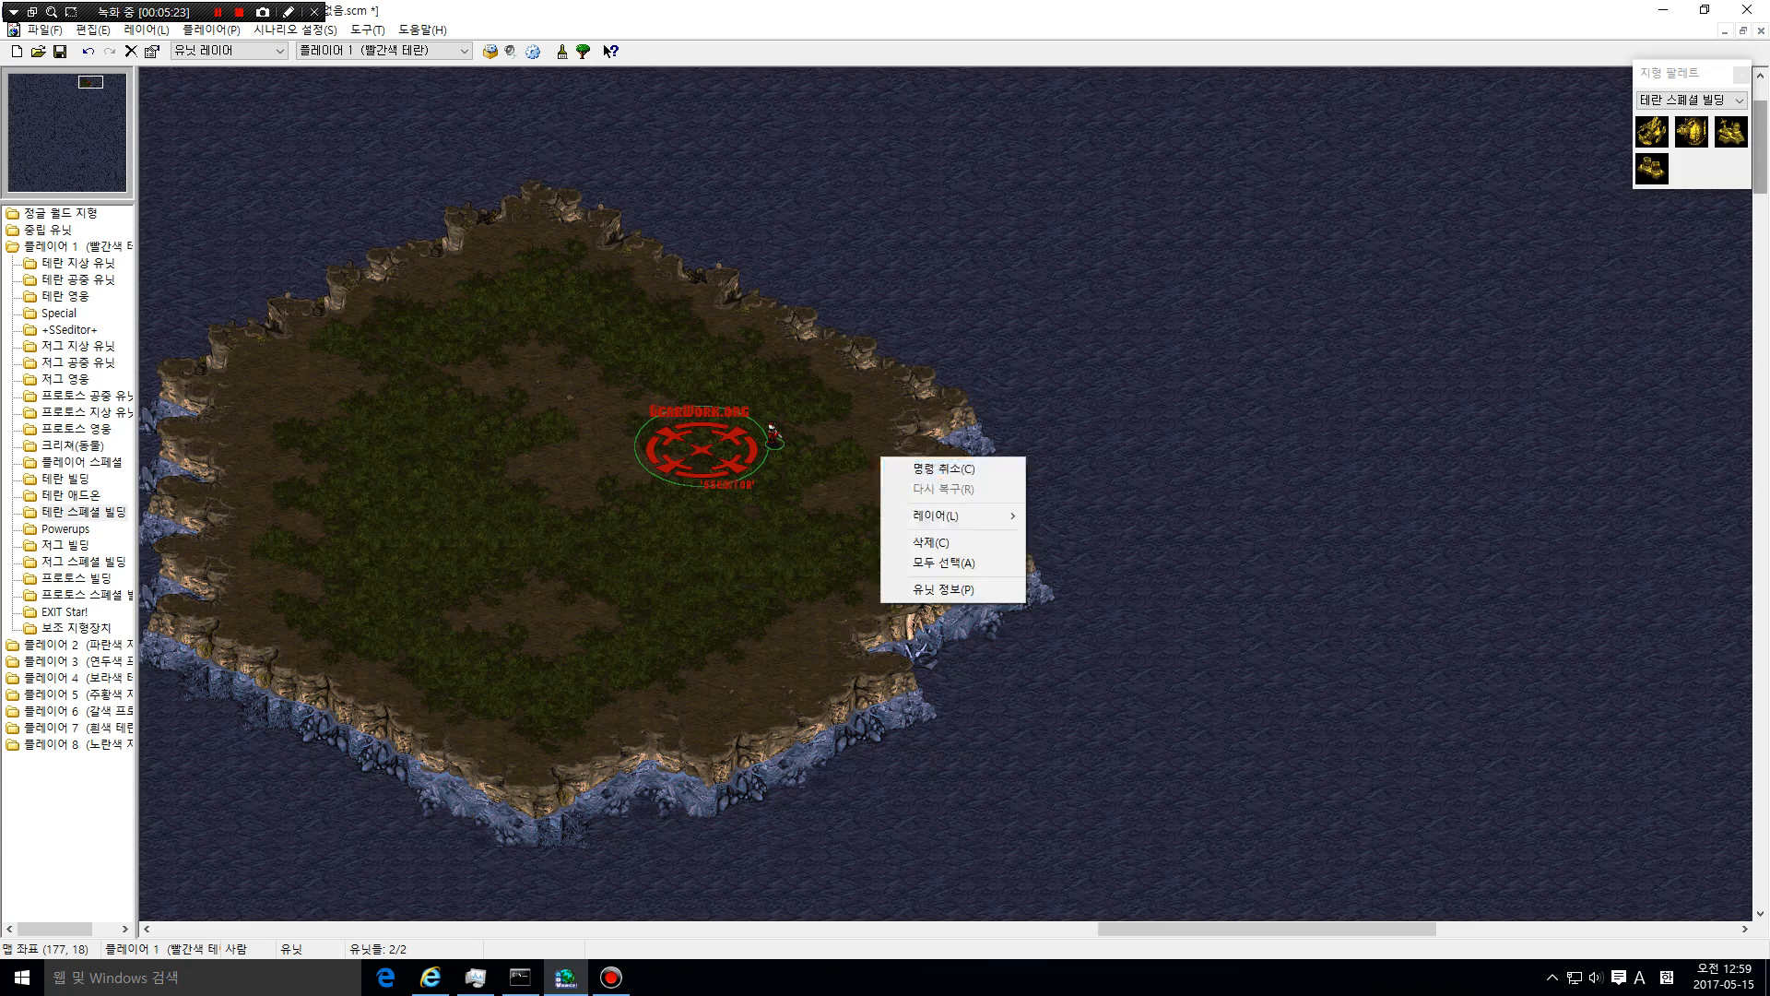
pyautogui.click(949, 542)
pyautogui.moveTo(101, 95); pyautogui.dragTo(86, 81)
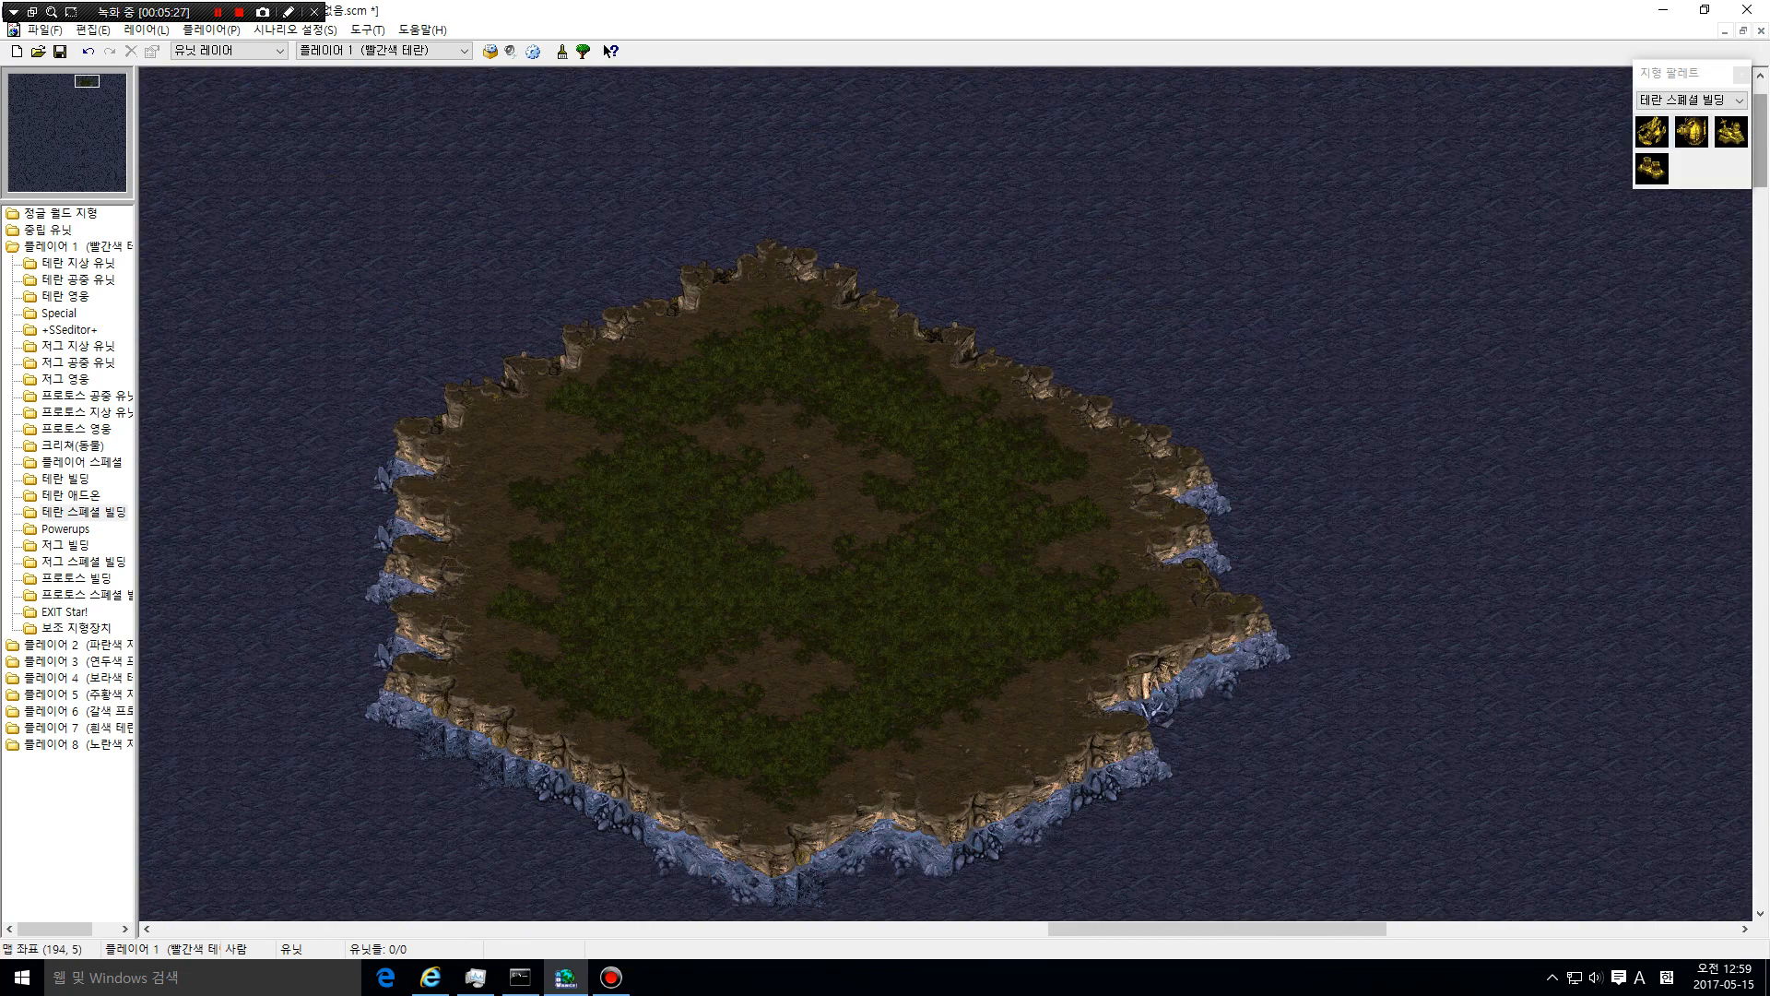
# Place a Terran Marine for Player 1 on the dirt in the island's north-central part
pyautogui.click(1697, 100)
pyautogui.click(1675, 126)
pyautogui.click(1652, 131)
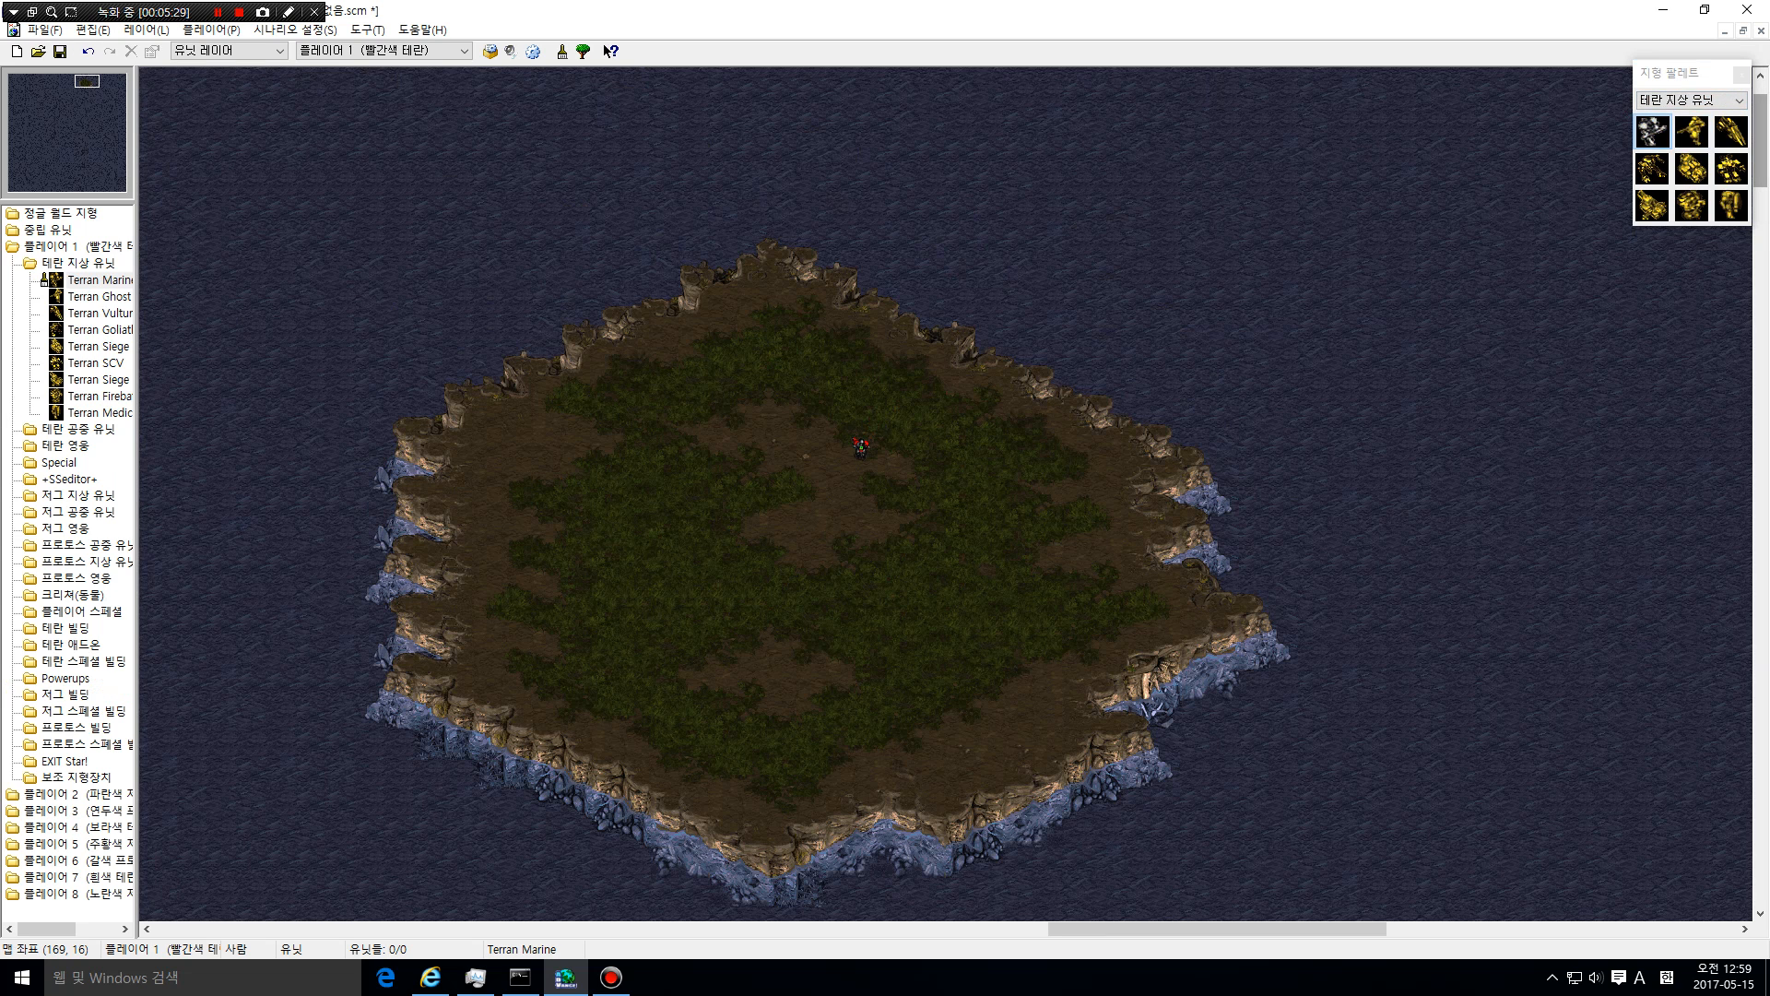
pyautogui.rightClick(816, 408)
pyautogui.moveTo(802, 410); pyautogui.dragTo(881, 467)
pyautogui.rightClick(887, 406)
pyautogui.click(802, 396)
pyautogui.moveTo(800, 394); pyautogui.dragTo(943, 500)
pyautogui.click(943, 500)
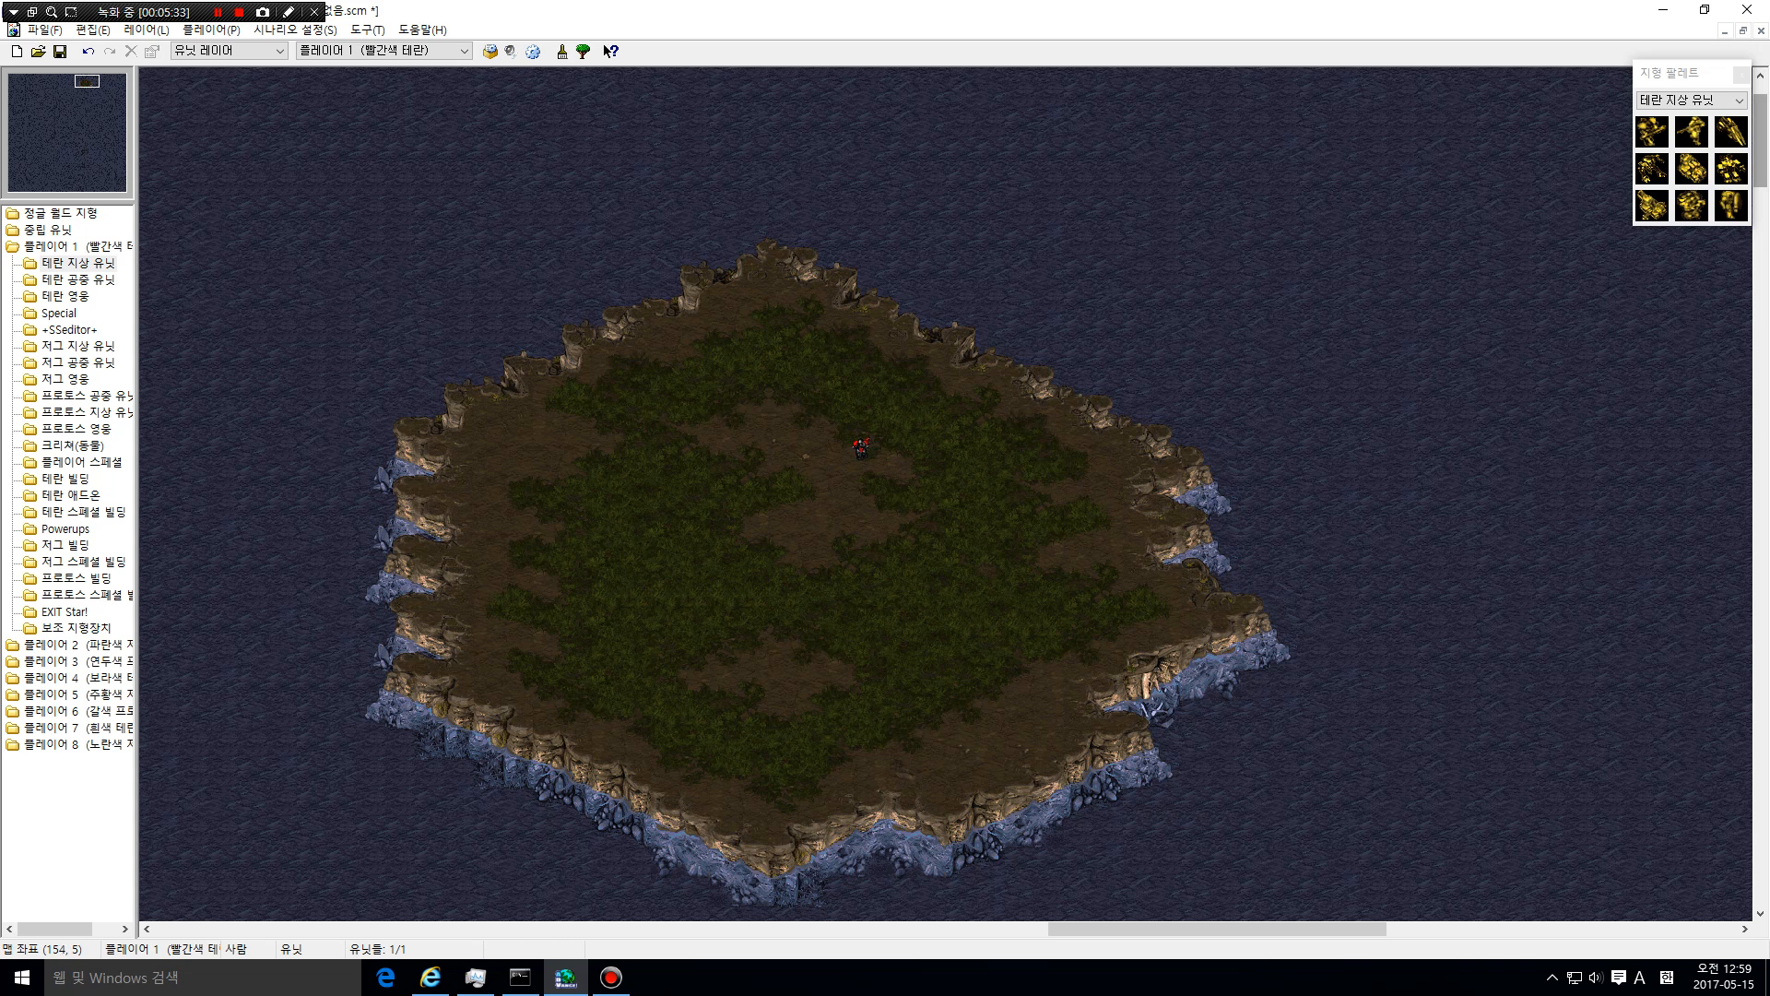
pyautogui.click(295, 30)
pyautogui.press('Escape')
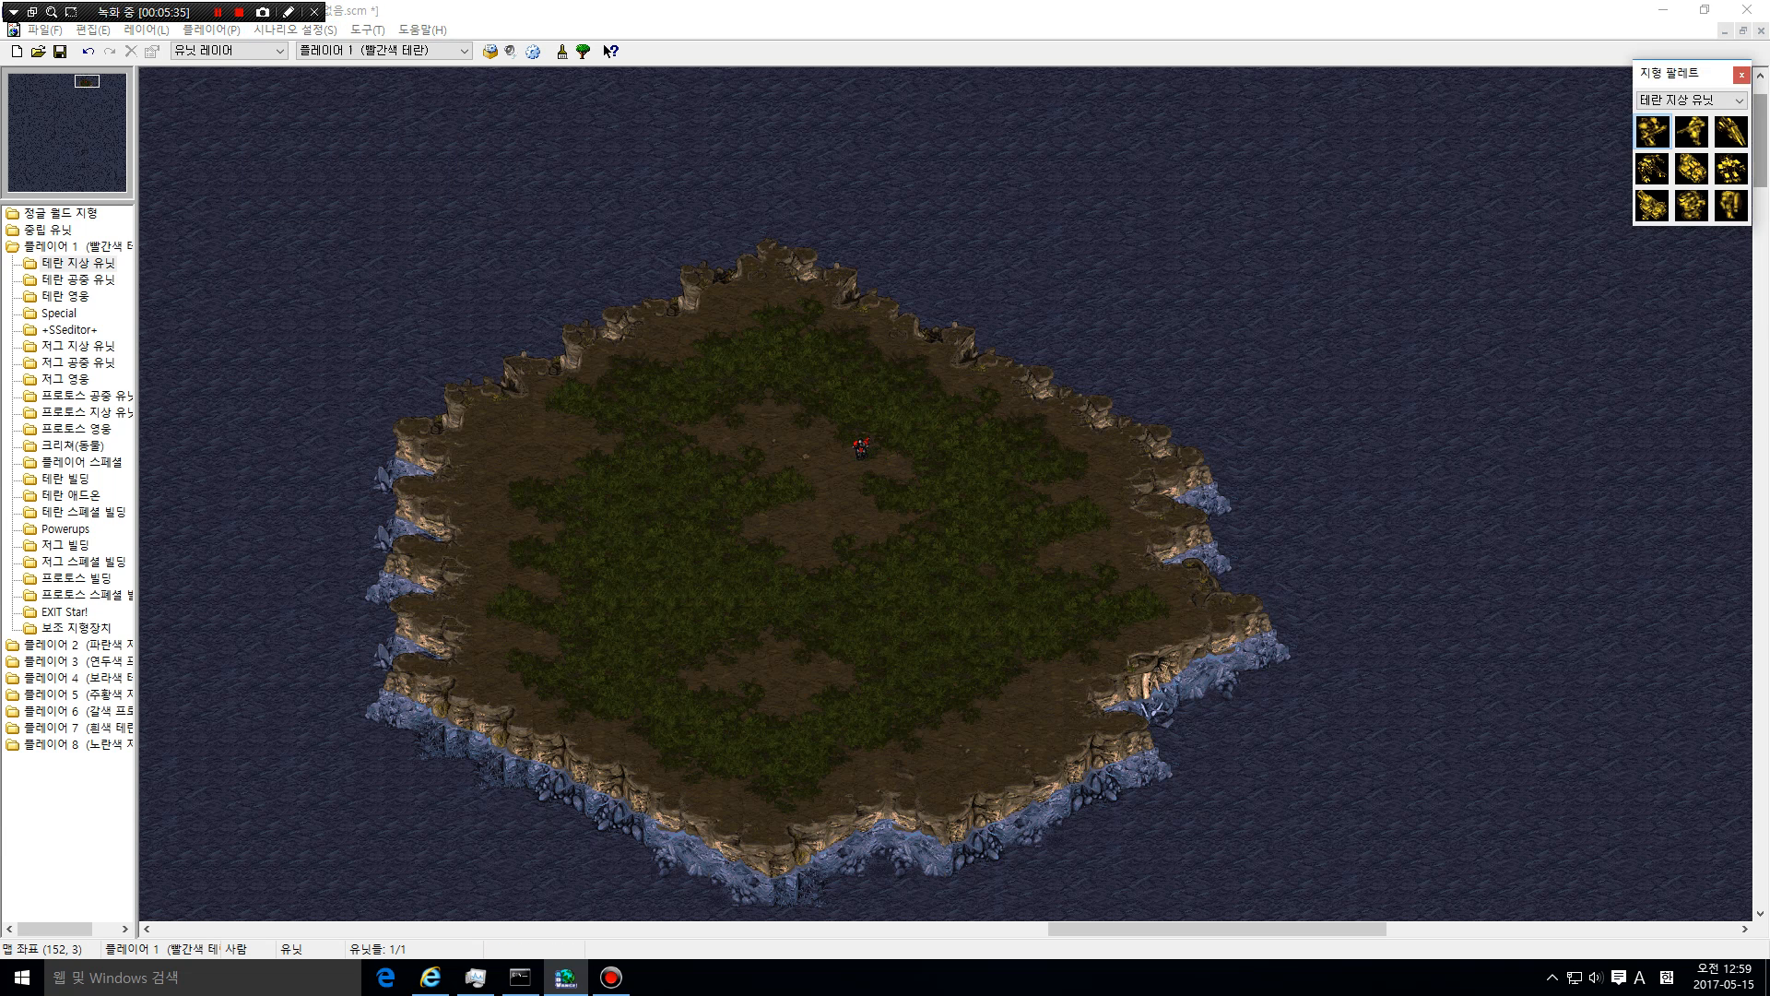
pyautogui.moveTo(786, 385); pyautogui.dragTo(920, 505)
pyautogui.rightClick(951, 527)
pyautogui.click(929, 517)
pyautogui.click(309, 31)
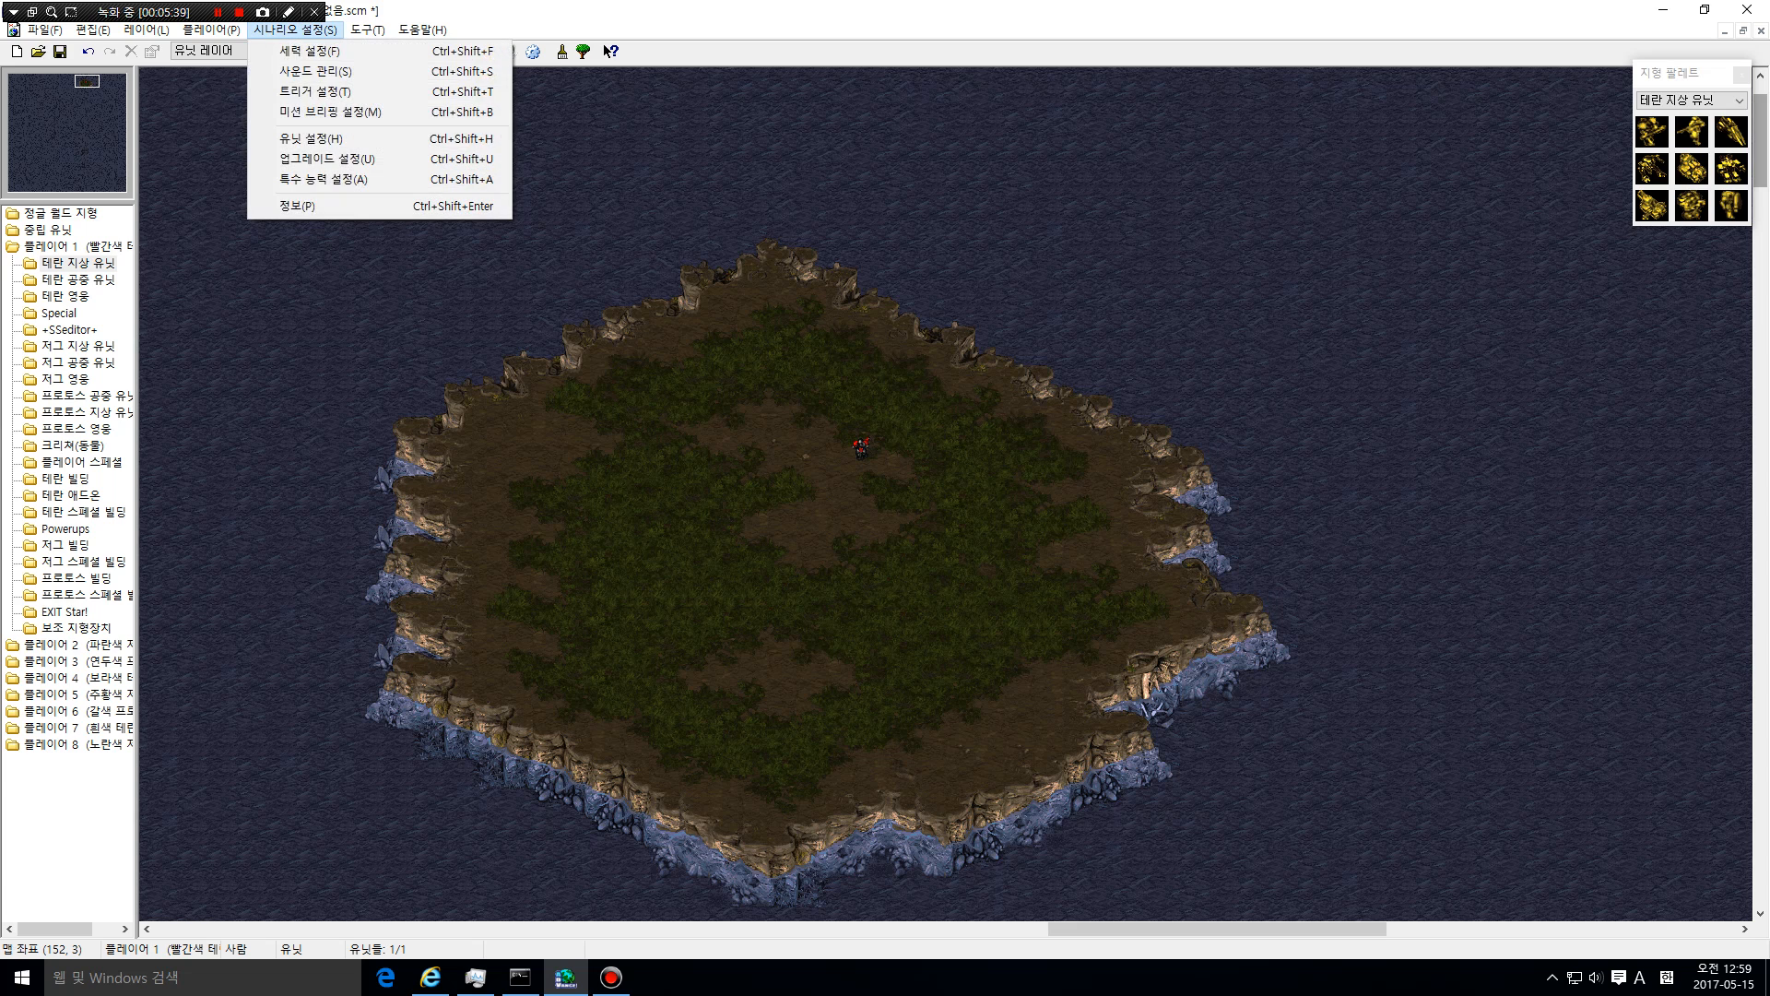
pyautogui.click(729, 552)
# Select the placed Terran Marine and turn off its default values and default name in the scenario's unit settings
pyautogui.moveTo(729, 551); pyautogui.dragTo(922, 392)
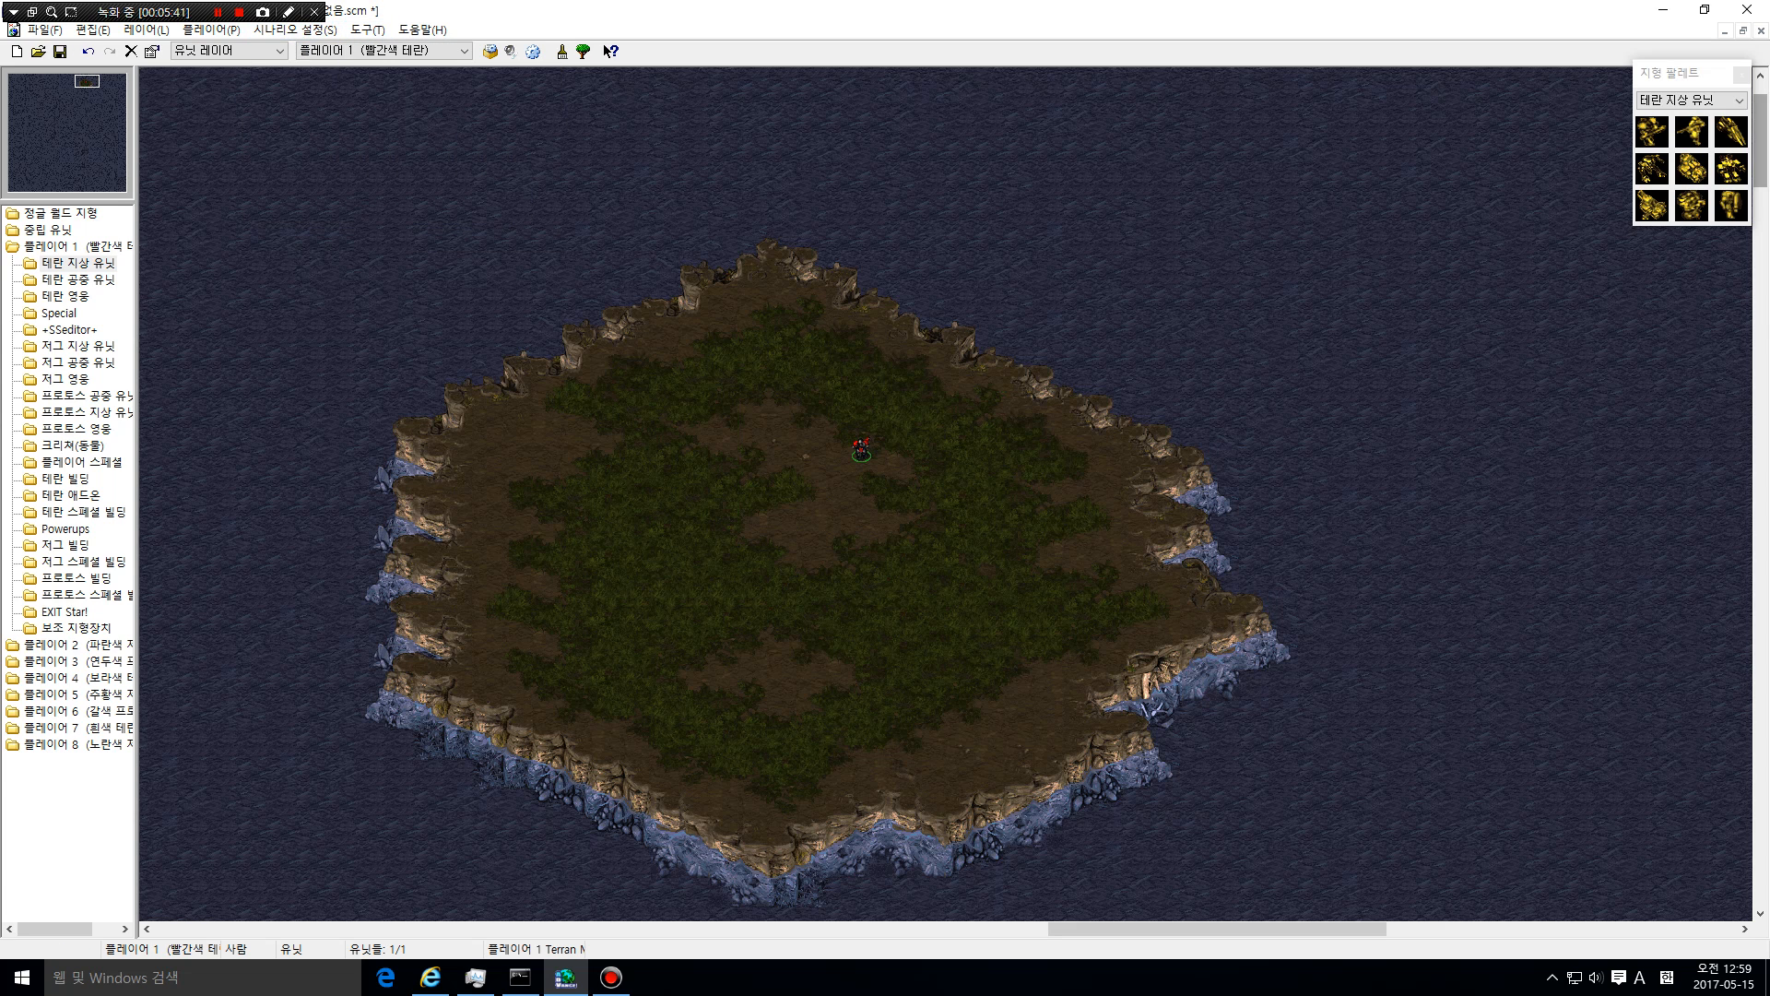
pyautogui.click(295, 29)
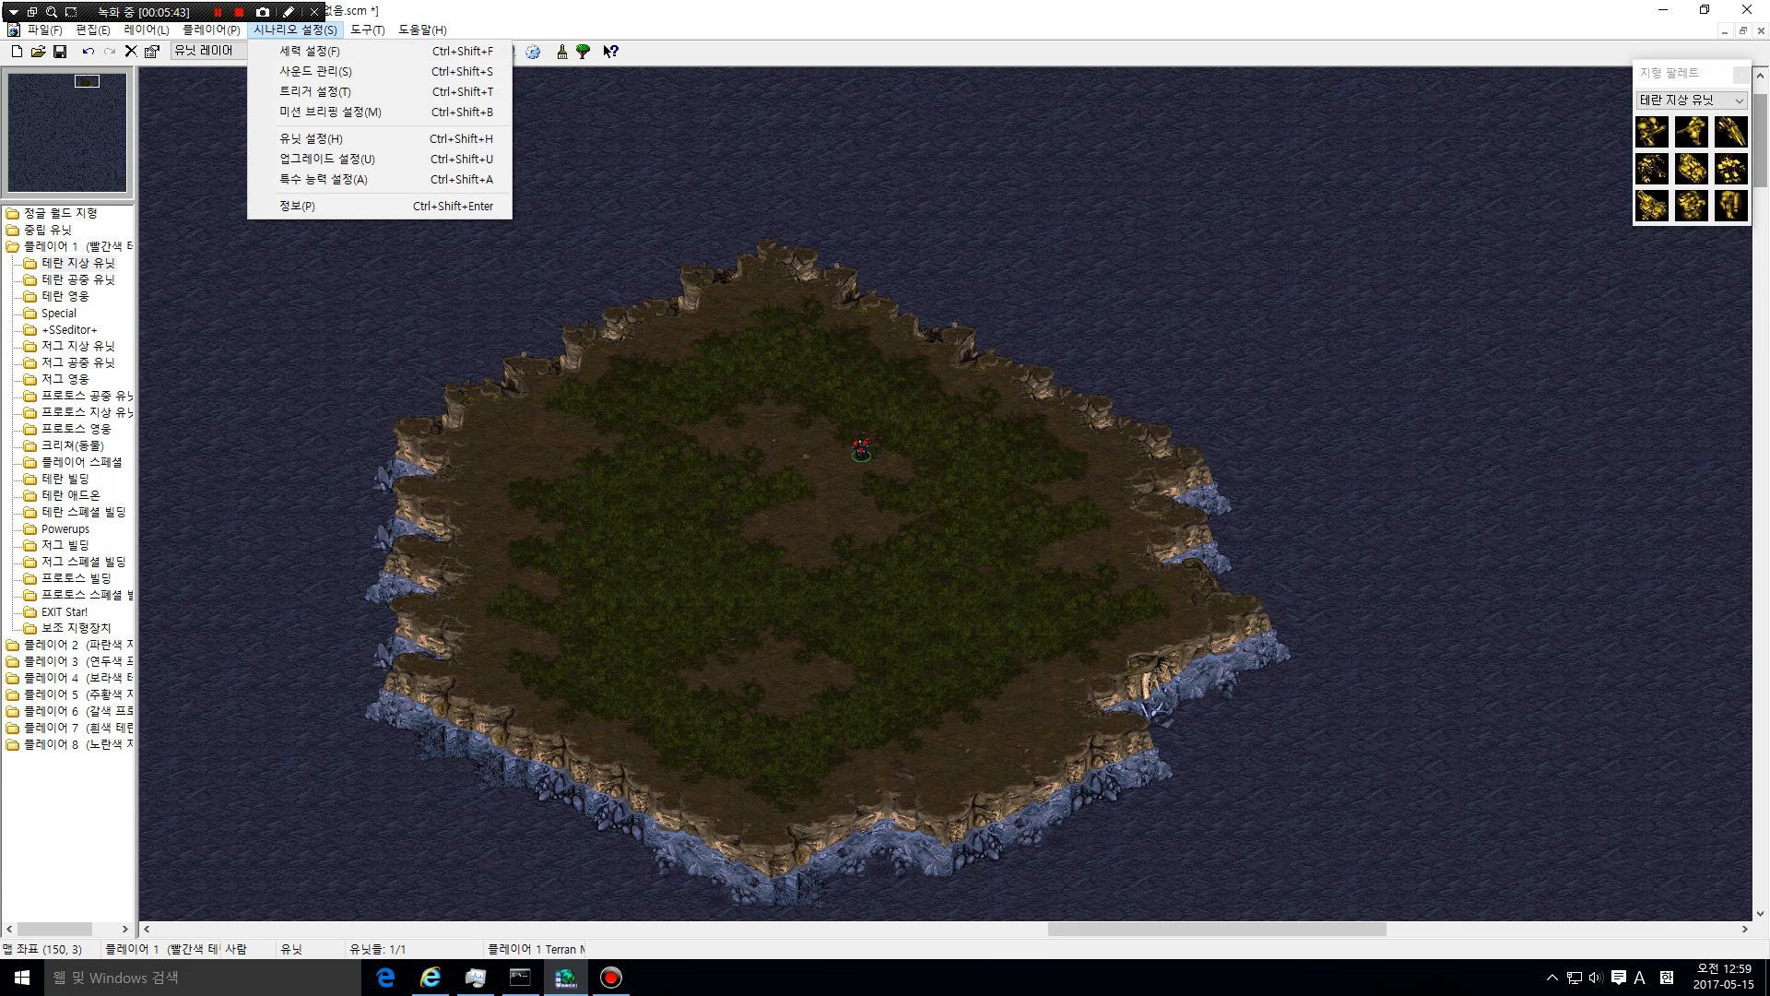
pyautogui.click(318, 139)
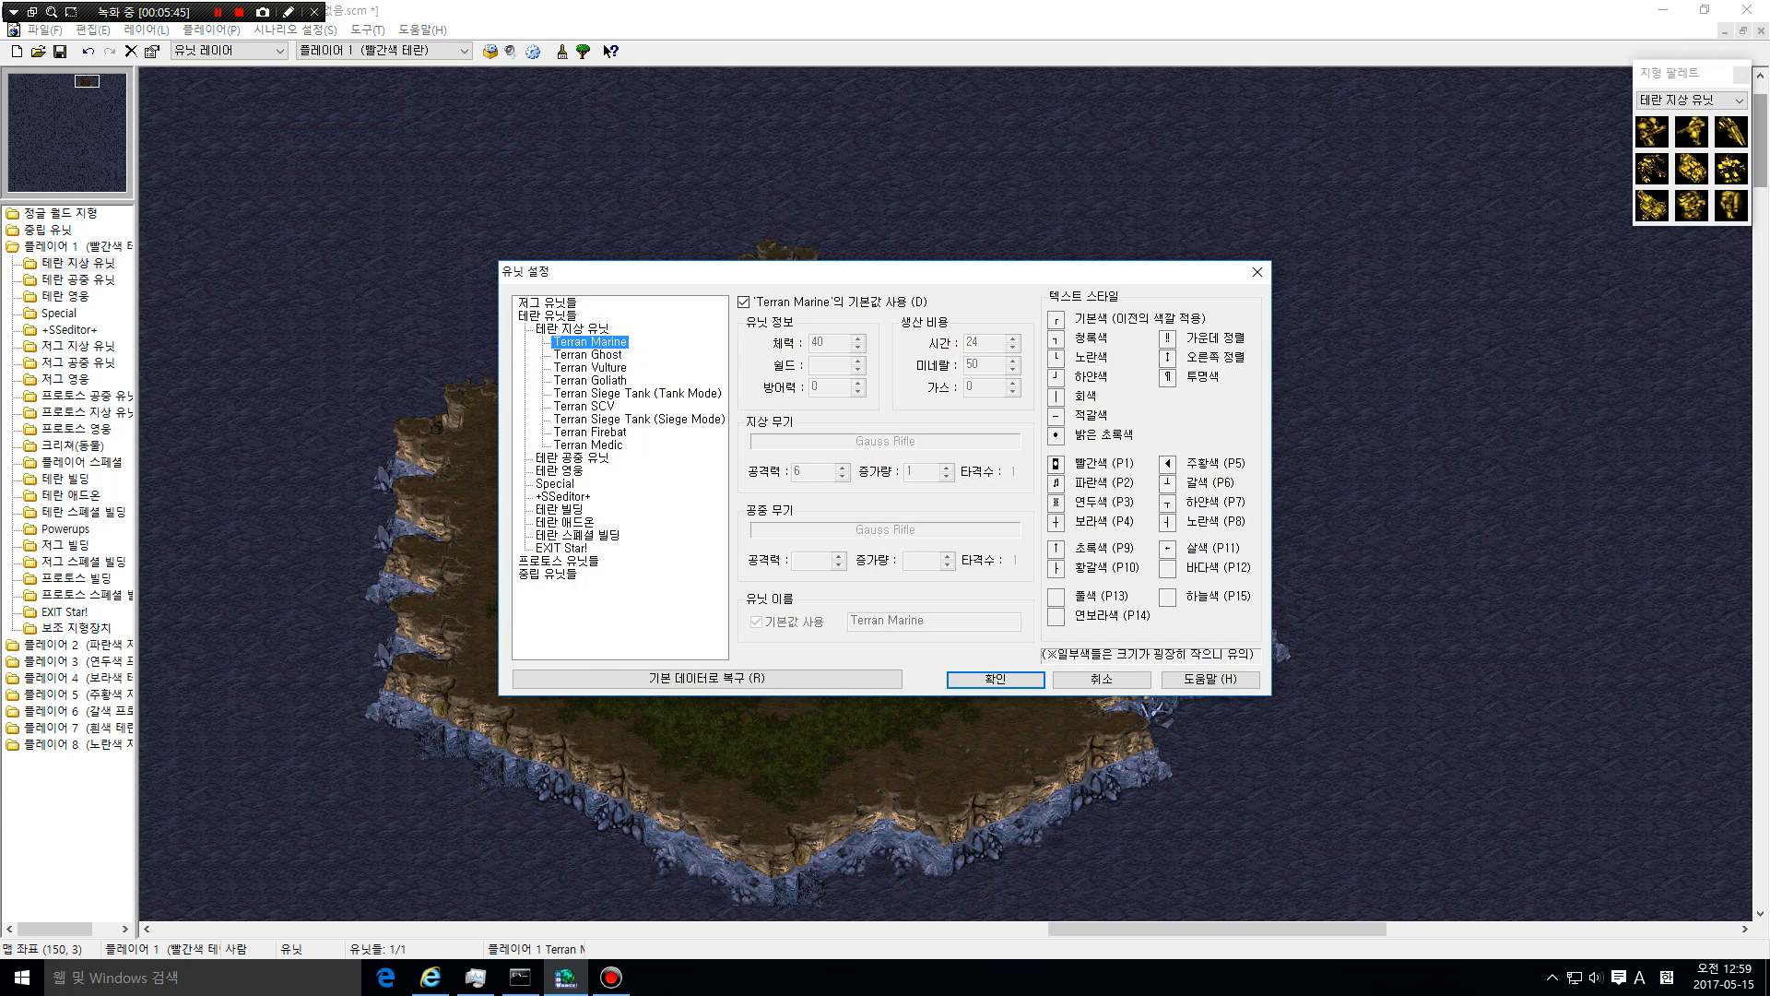
pyautogui.click(744, 303)
pyautogui.click(757, 623)
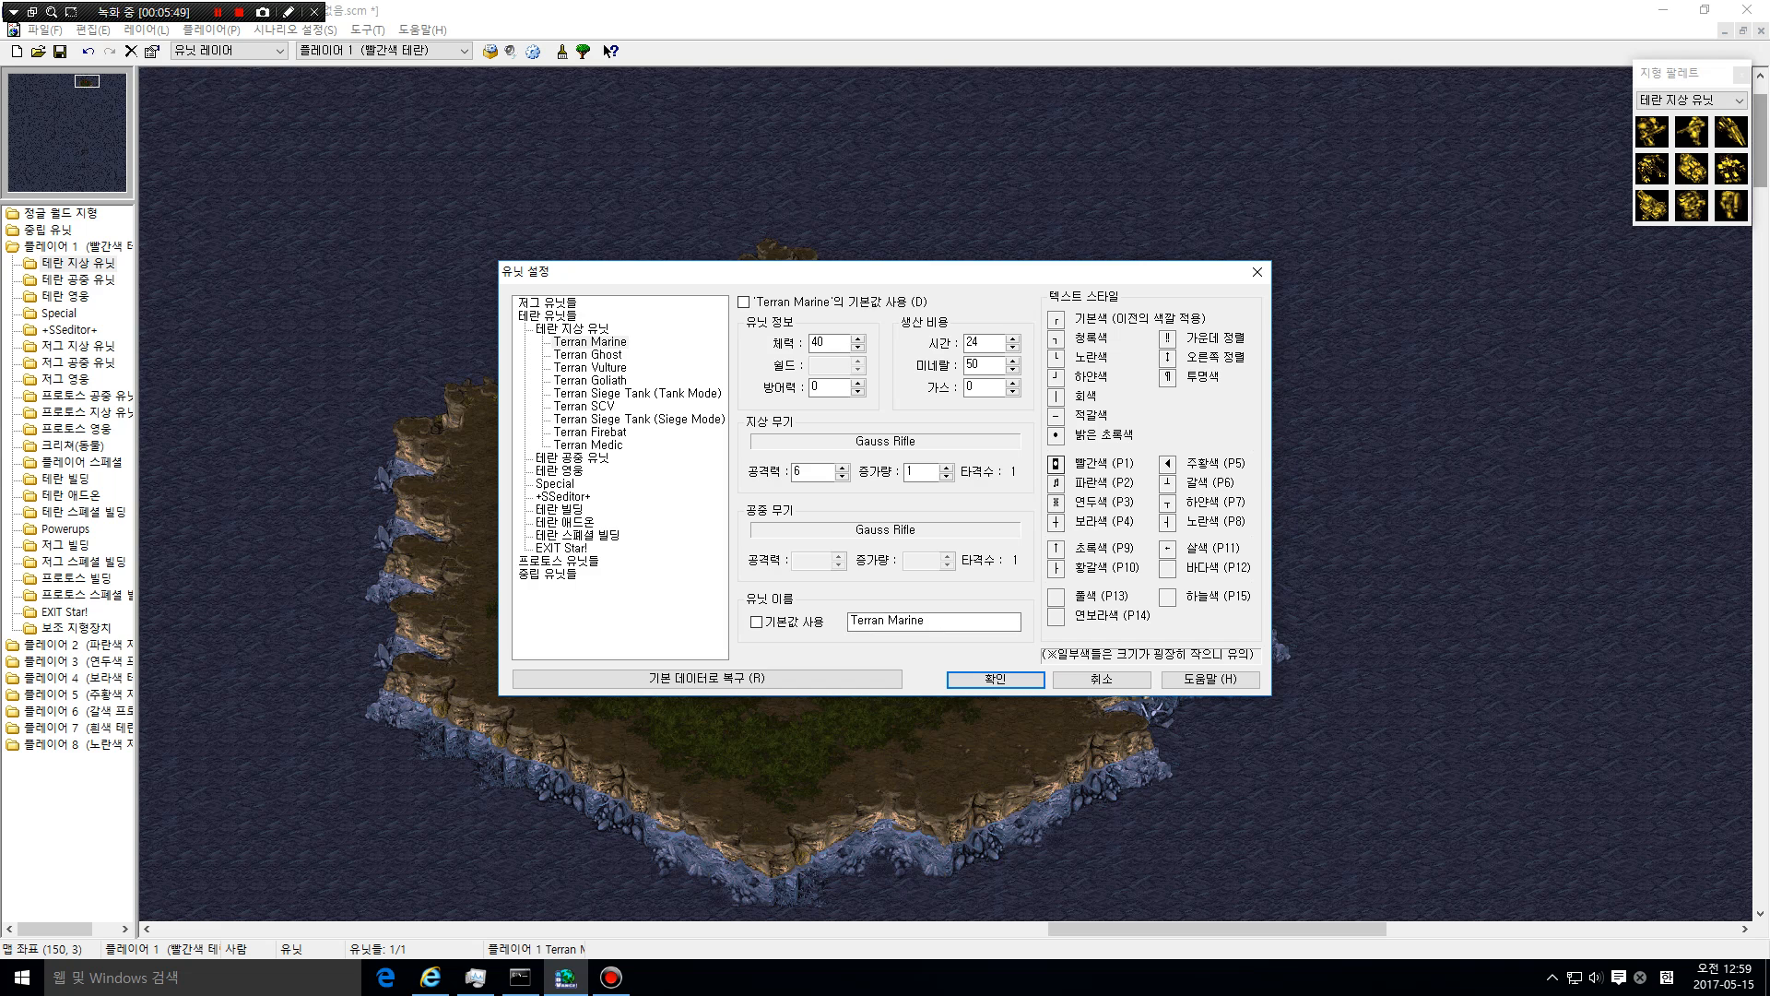
# Try setting the Terran Marine's hit points to 9999
pyautogui.doubleClick(818, 343)
pyautogui.doubleClick(816, 387)
pyautogui.doubleClick(911, 472)
pyautogui.doubleClick(819, 343)
pyautogui.write('9899')
pyautogui.doubleClick(819, 343)
pyautogui.write('9999')
pyautogui.doubleClick(821, 343)
# Restore the Terran Marine's default values and accept the unit settings
pyautogui.click(757, 623)
pyautogui.click(744, 302)
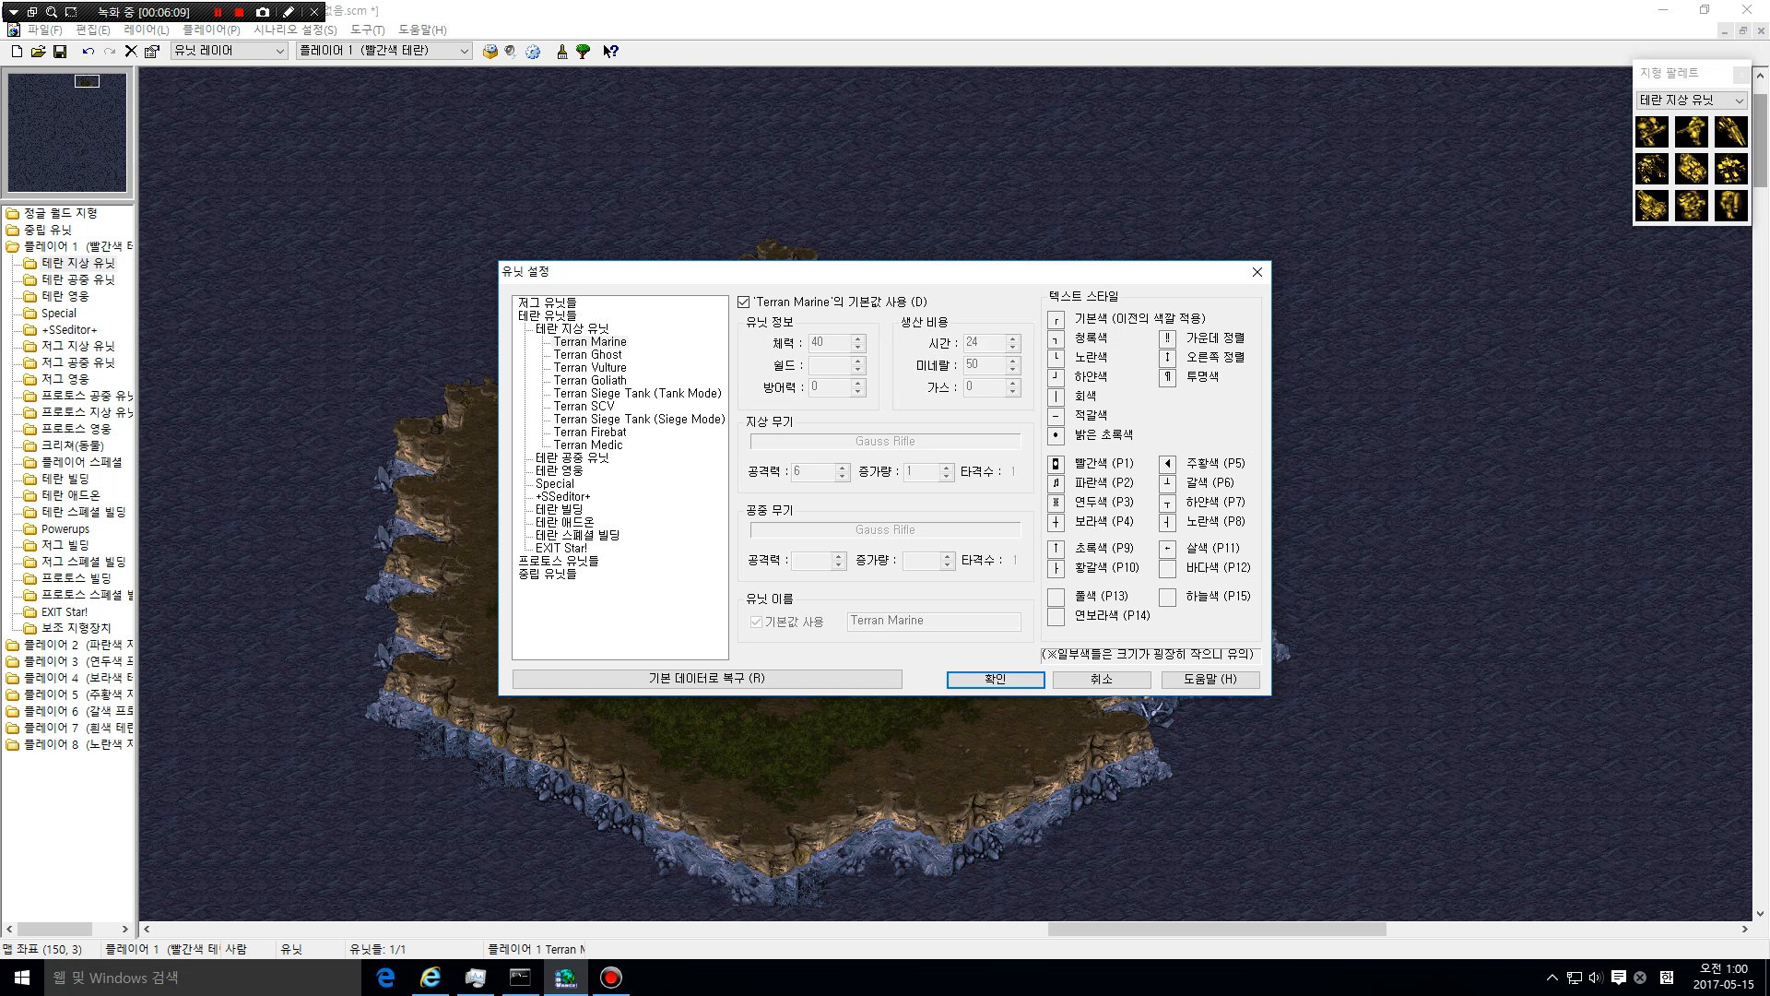
pyautogui.press('Return')
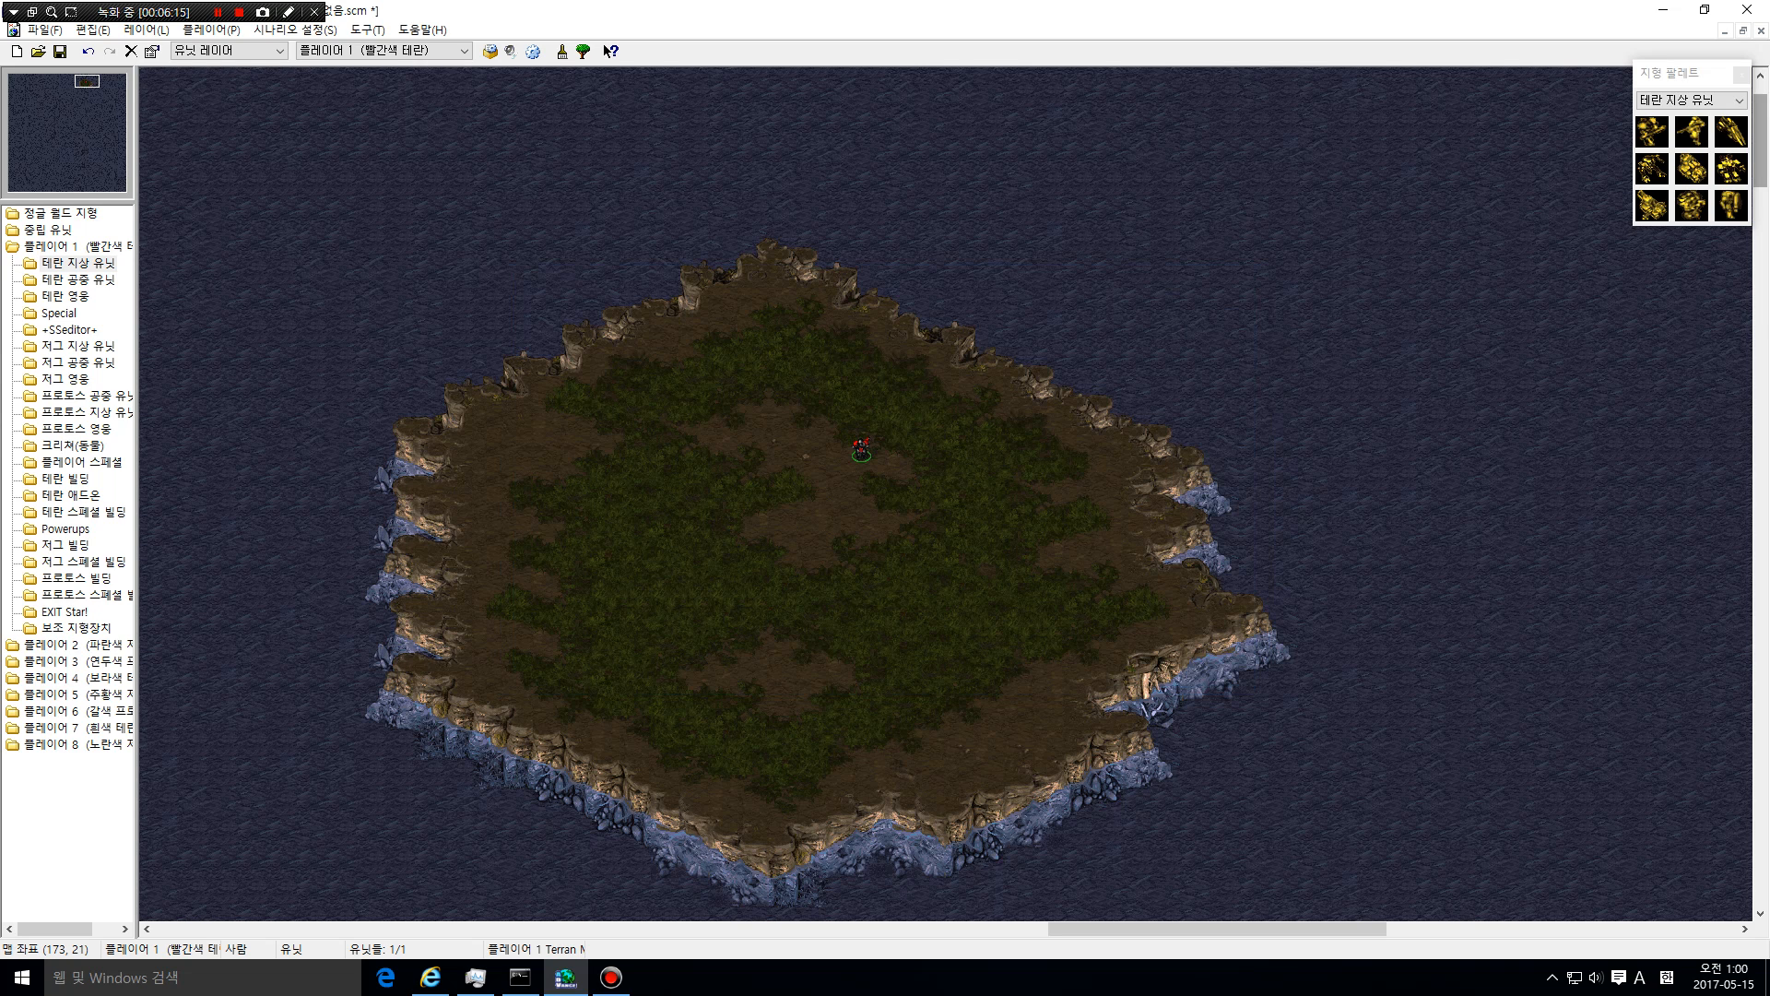
# Place a Terran Battlecruiser for Player 1 over the island's northwest edge
pyautogui.click(817, 422)
pyautogui.click(861, 448)
pyautogui.click(1738, 99)
pyautogui.click(1687, 118)
pyautogui.click(1652, 168)
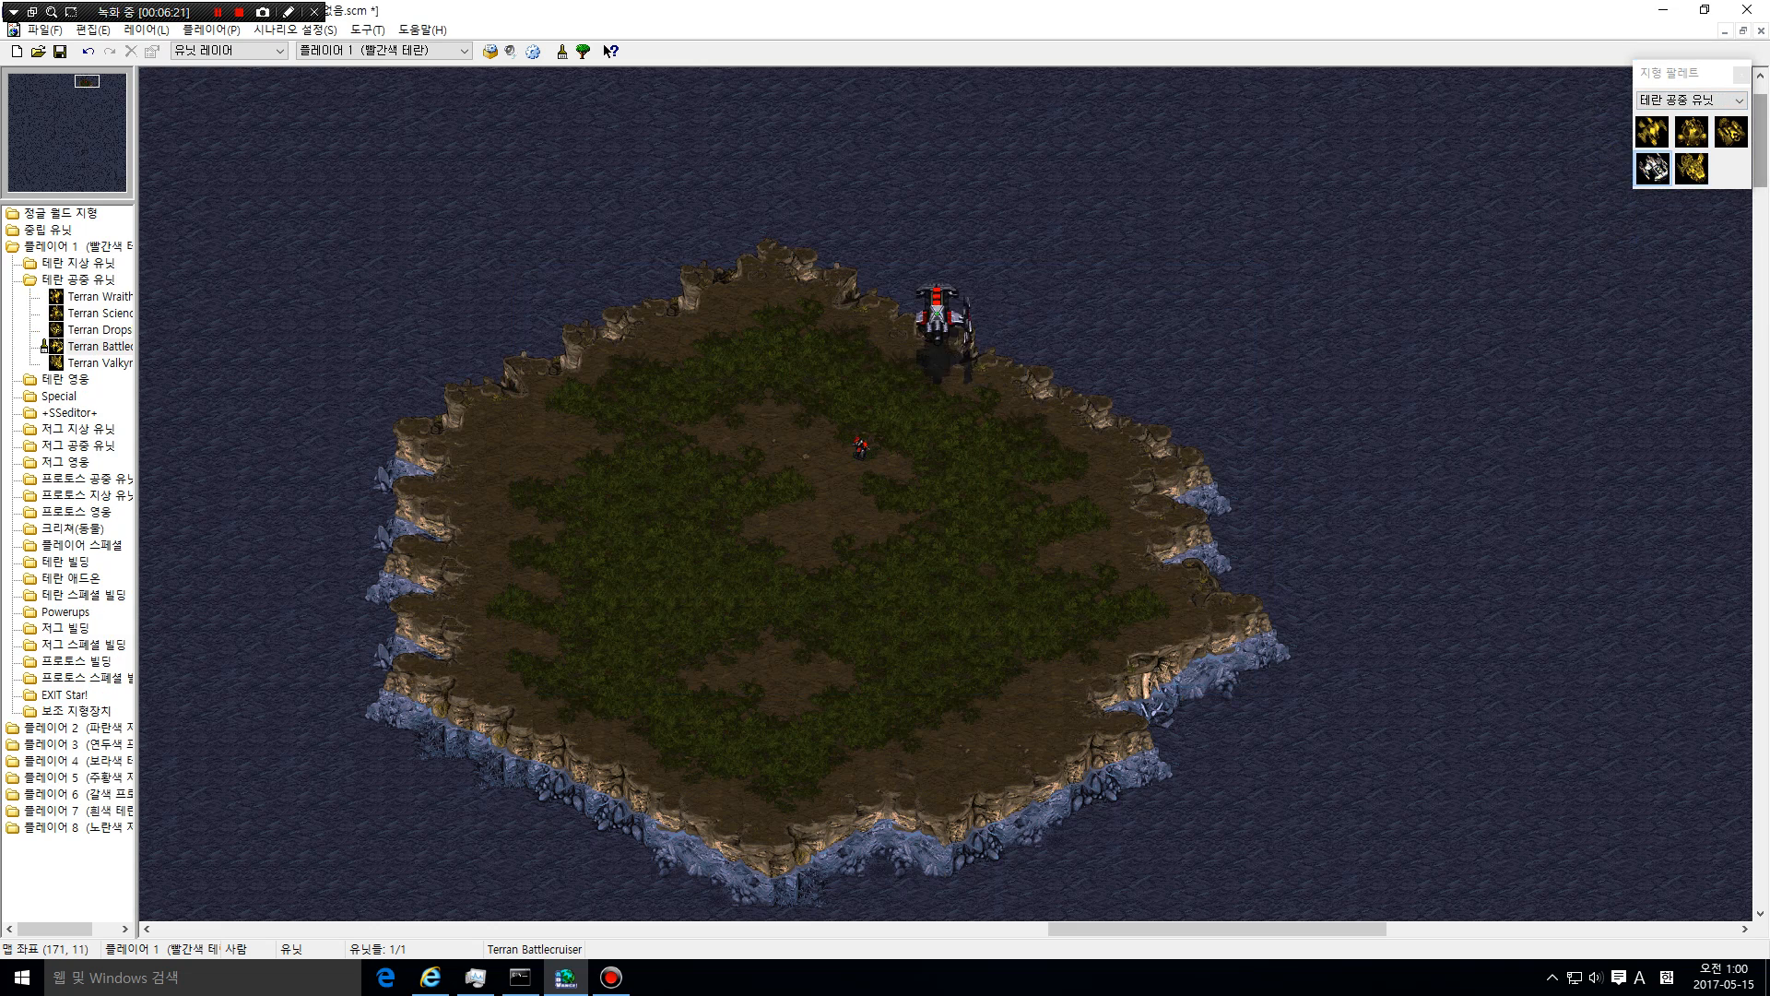
pyautogui.click(700, 308)
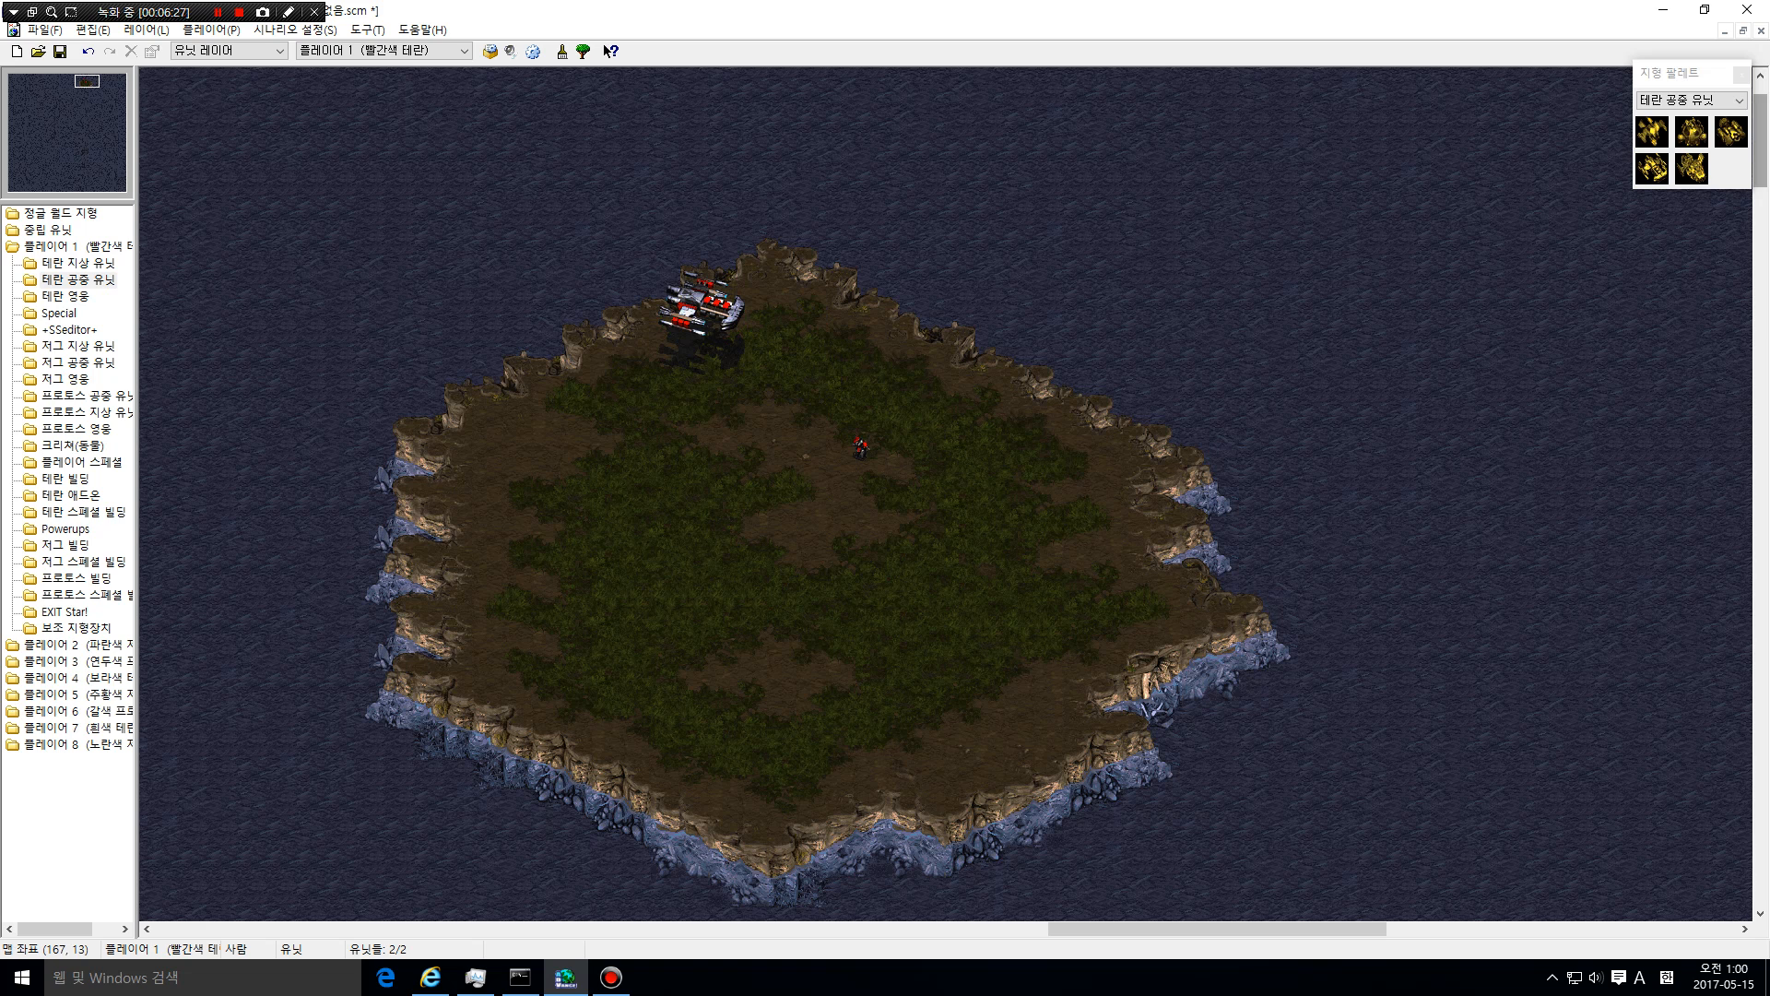
# Review the unit properties of the placed Terran Marine and the Terran Battlecruiser
pyautogui.rightClick(874, 391)
pyautogui.click(922, 533)
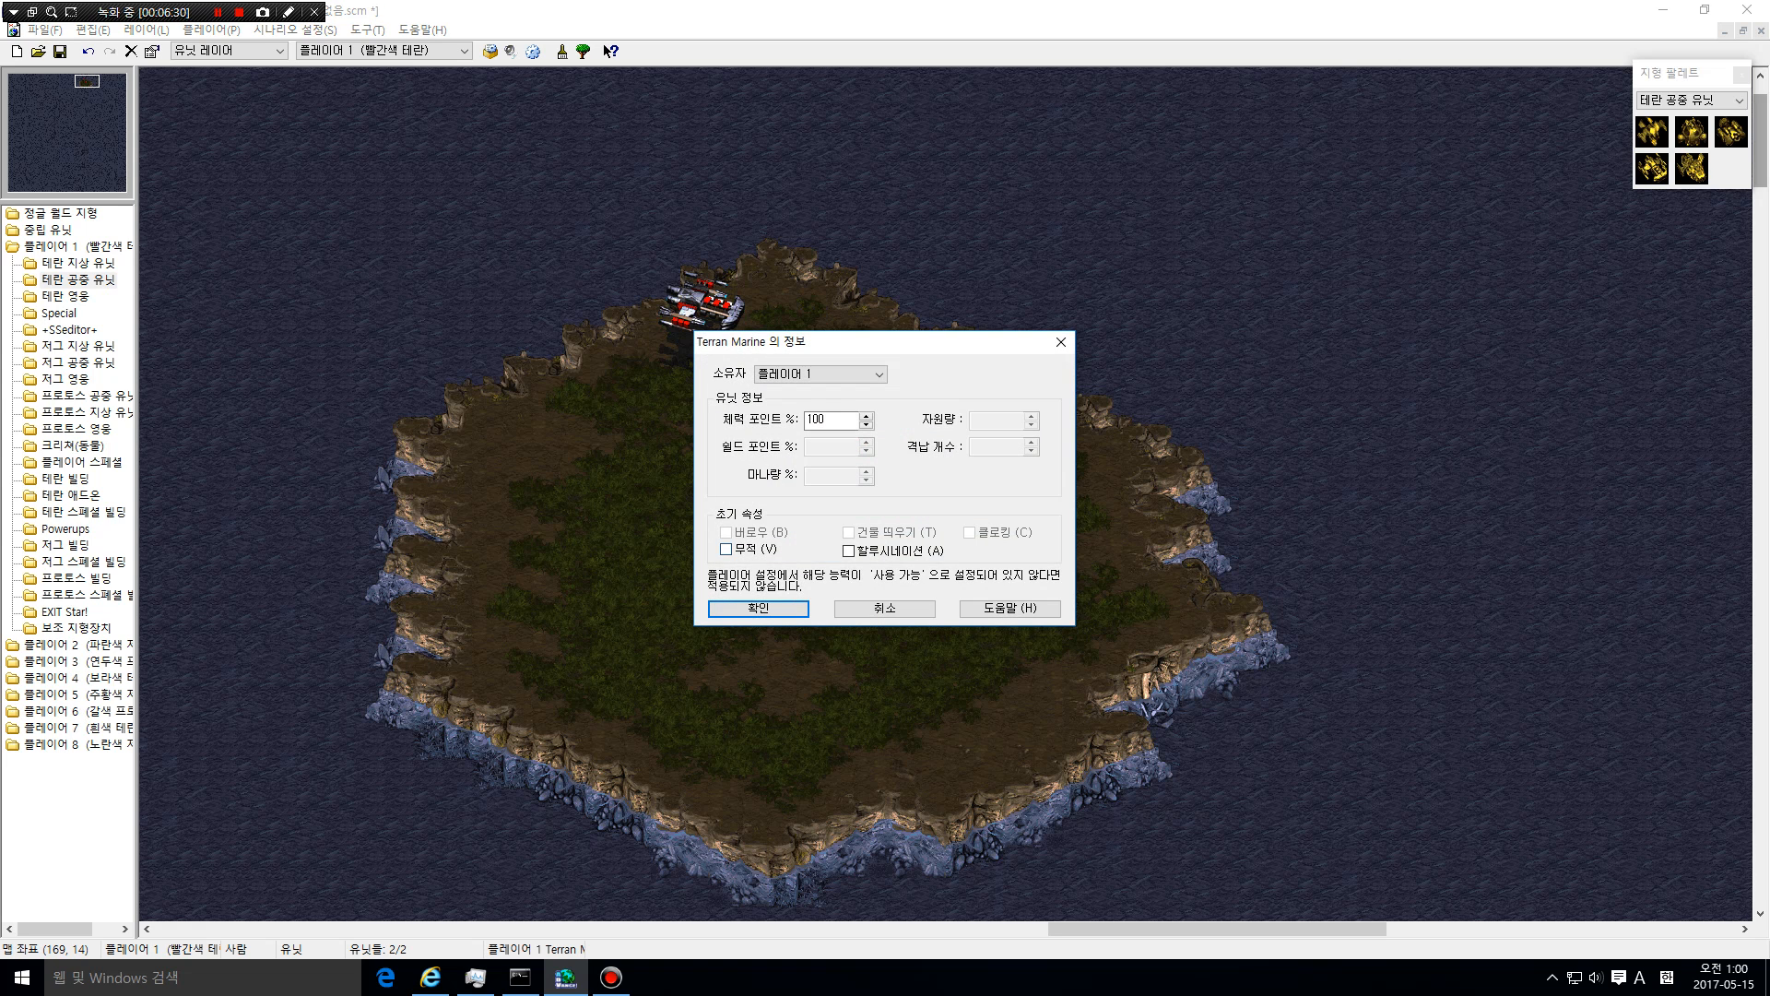
pyautogui.click(1060, 342)
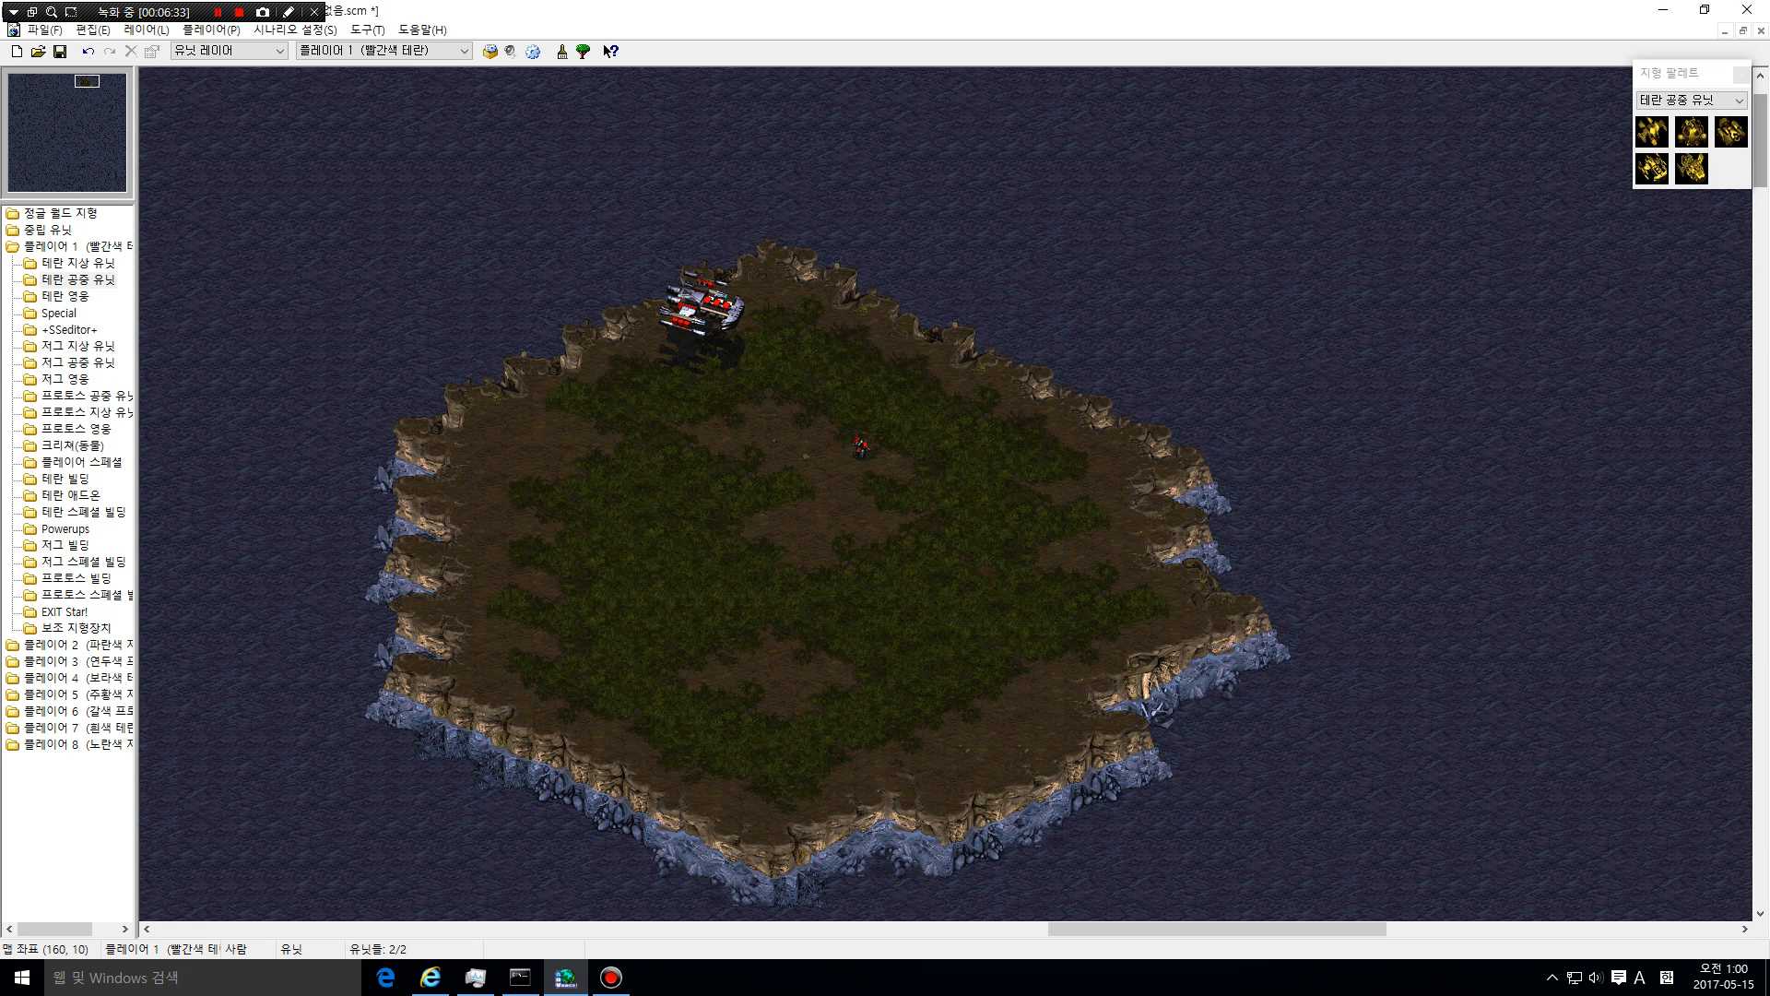
pyautogui.rightClick(764, 348)
pyautogui.click(834, 478)
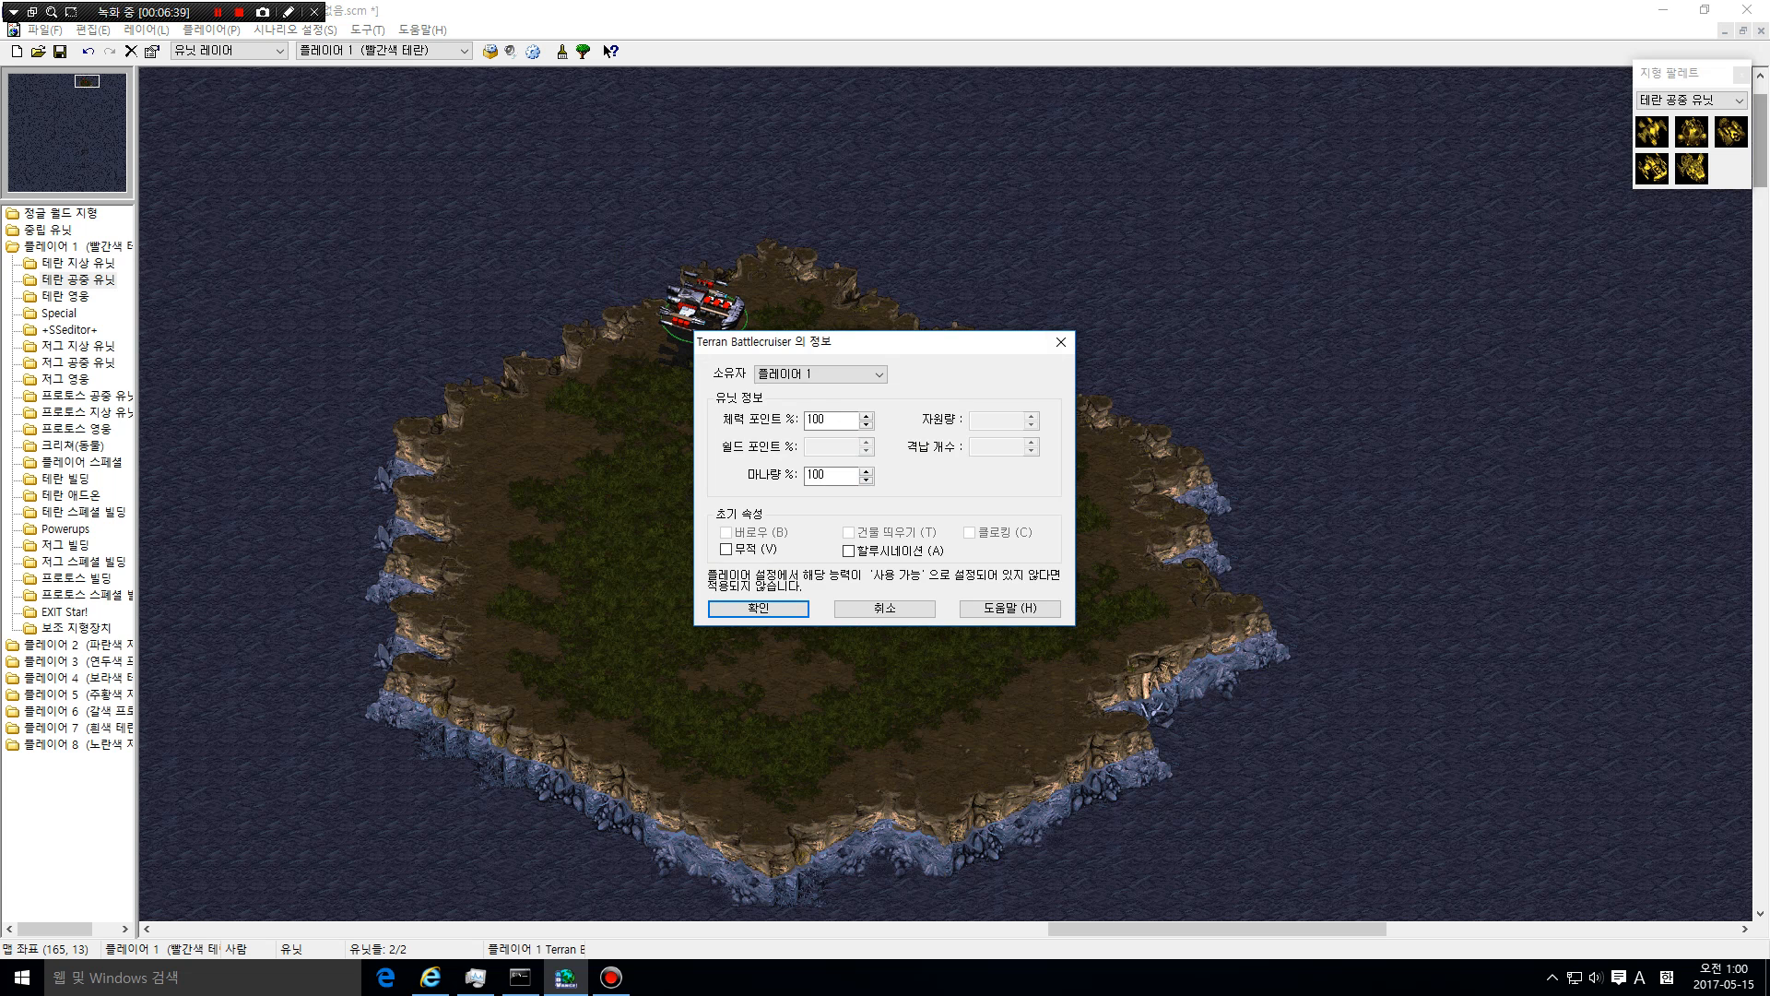
pyautogui.click(1060, 342)
# Delete the Terran Battlecruiser from the island's northwest edge
pyautogui.moveTo(946, 398); pyautogui.dragTo(858, 461)
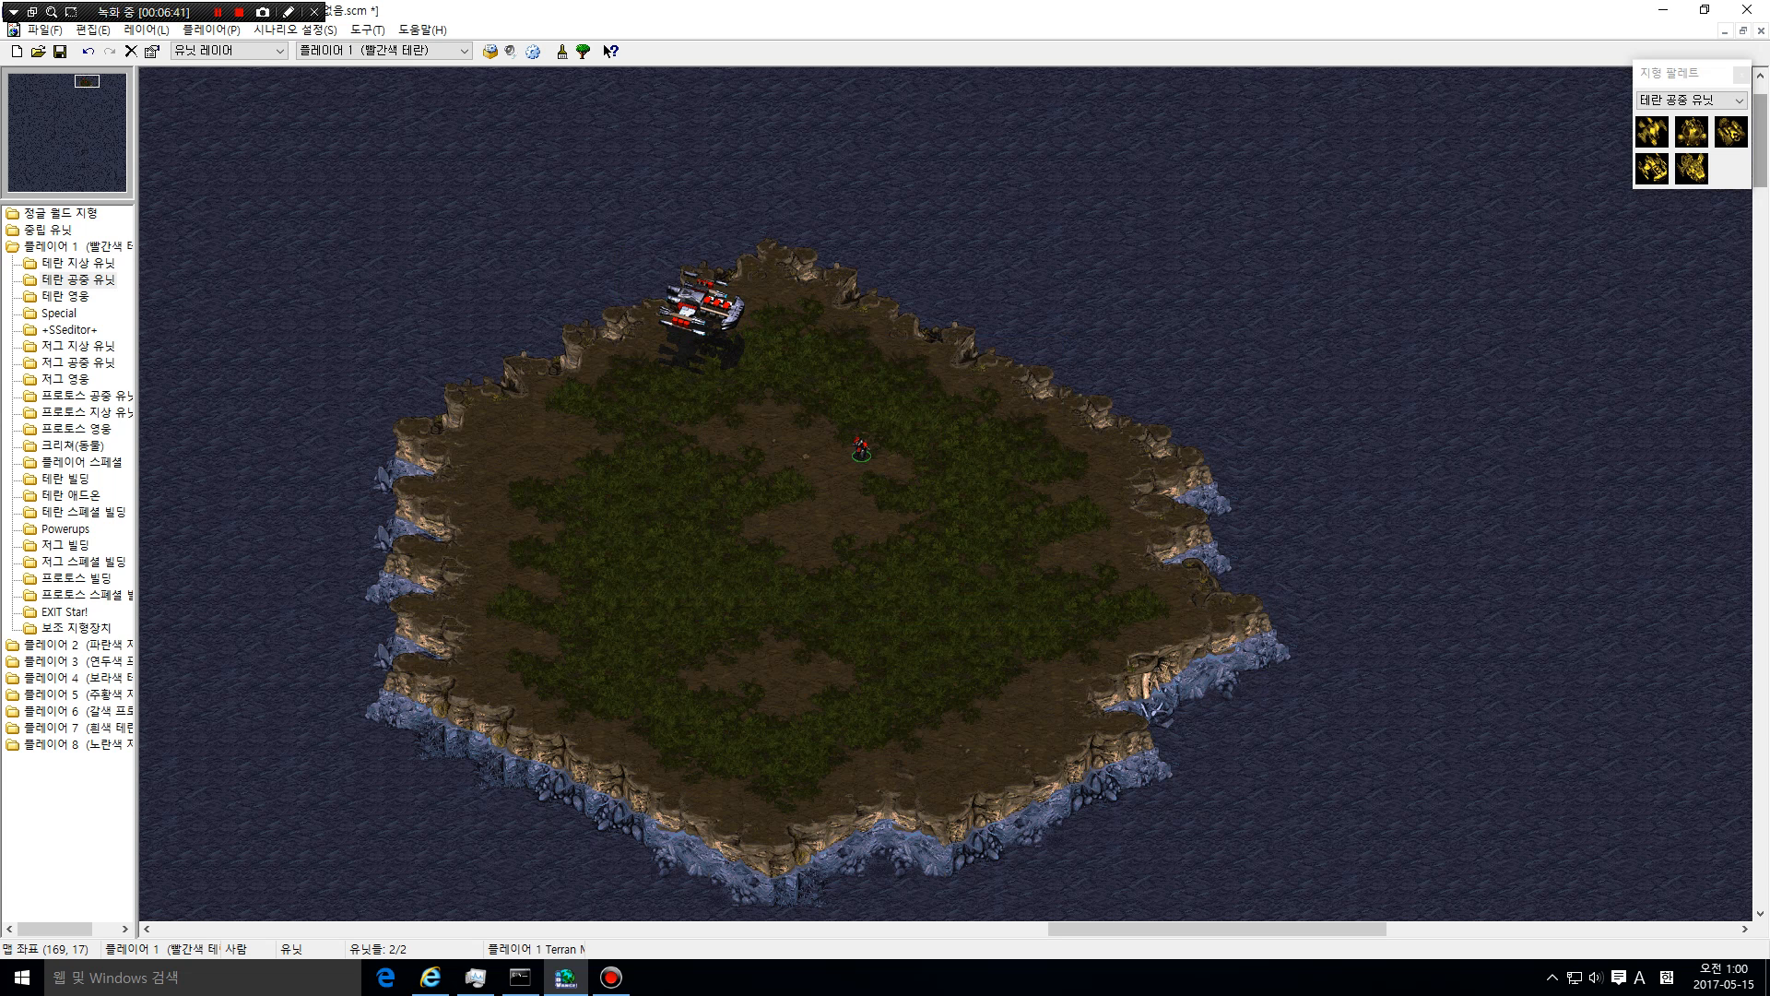
pyautogui.click(690, 314)
pyautogui.click(804, 401)
pyautogui.rightClick(751, 315)
pyautogui.click(825, 401)
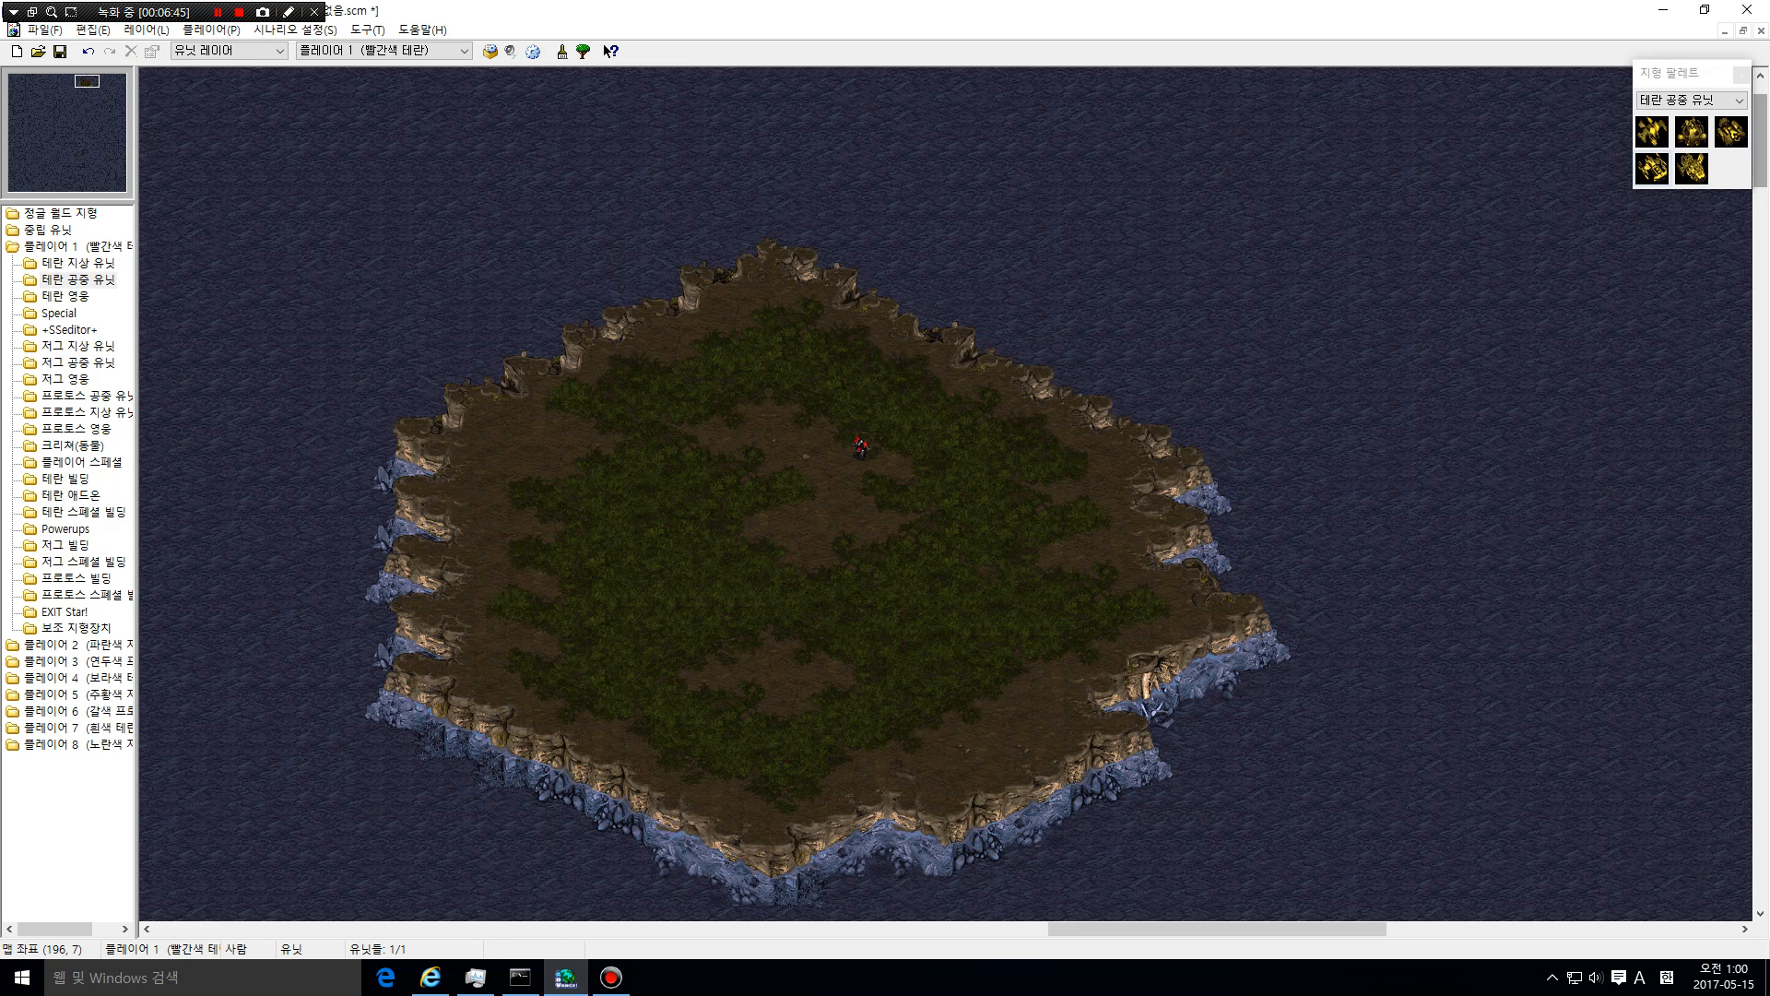
# Place a Terran Valkyrie for Player 1 west of the Marine and make it invincible in its unit properties
pyautogui.click(1691, 168)
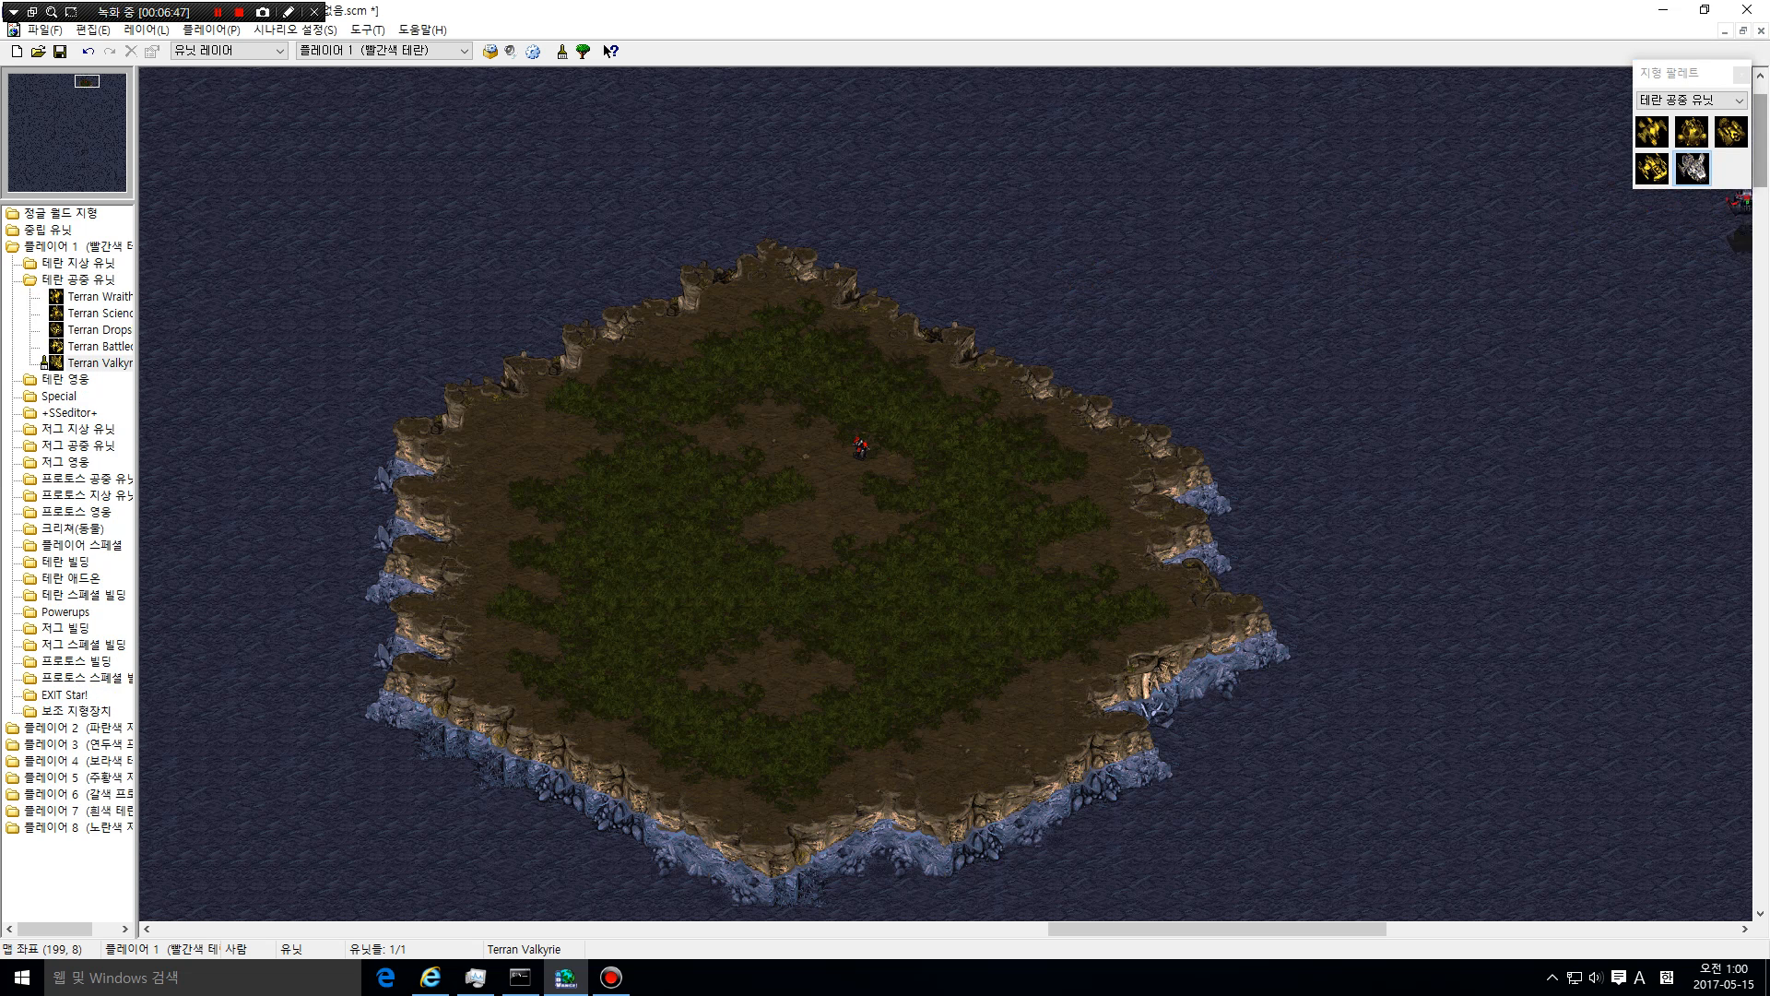
pyautogui.click(748, 441)
pyautogui.rightClick(780, 470)
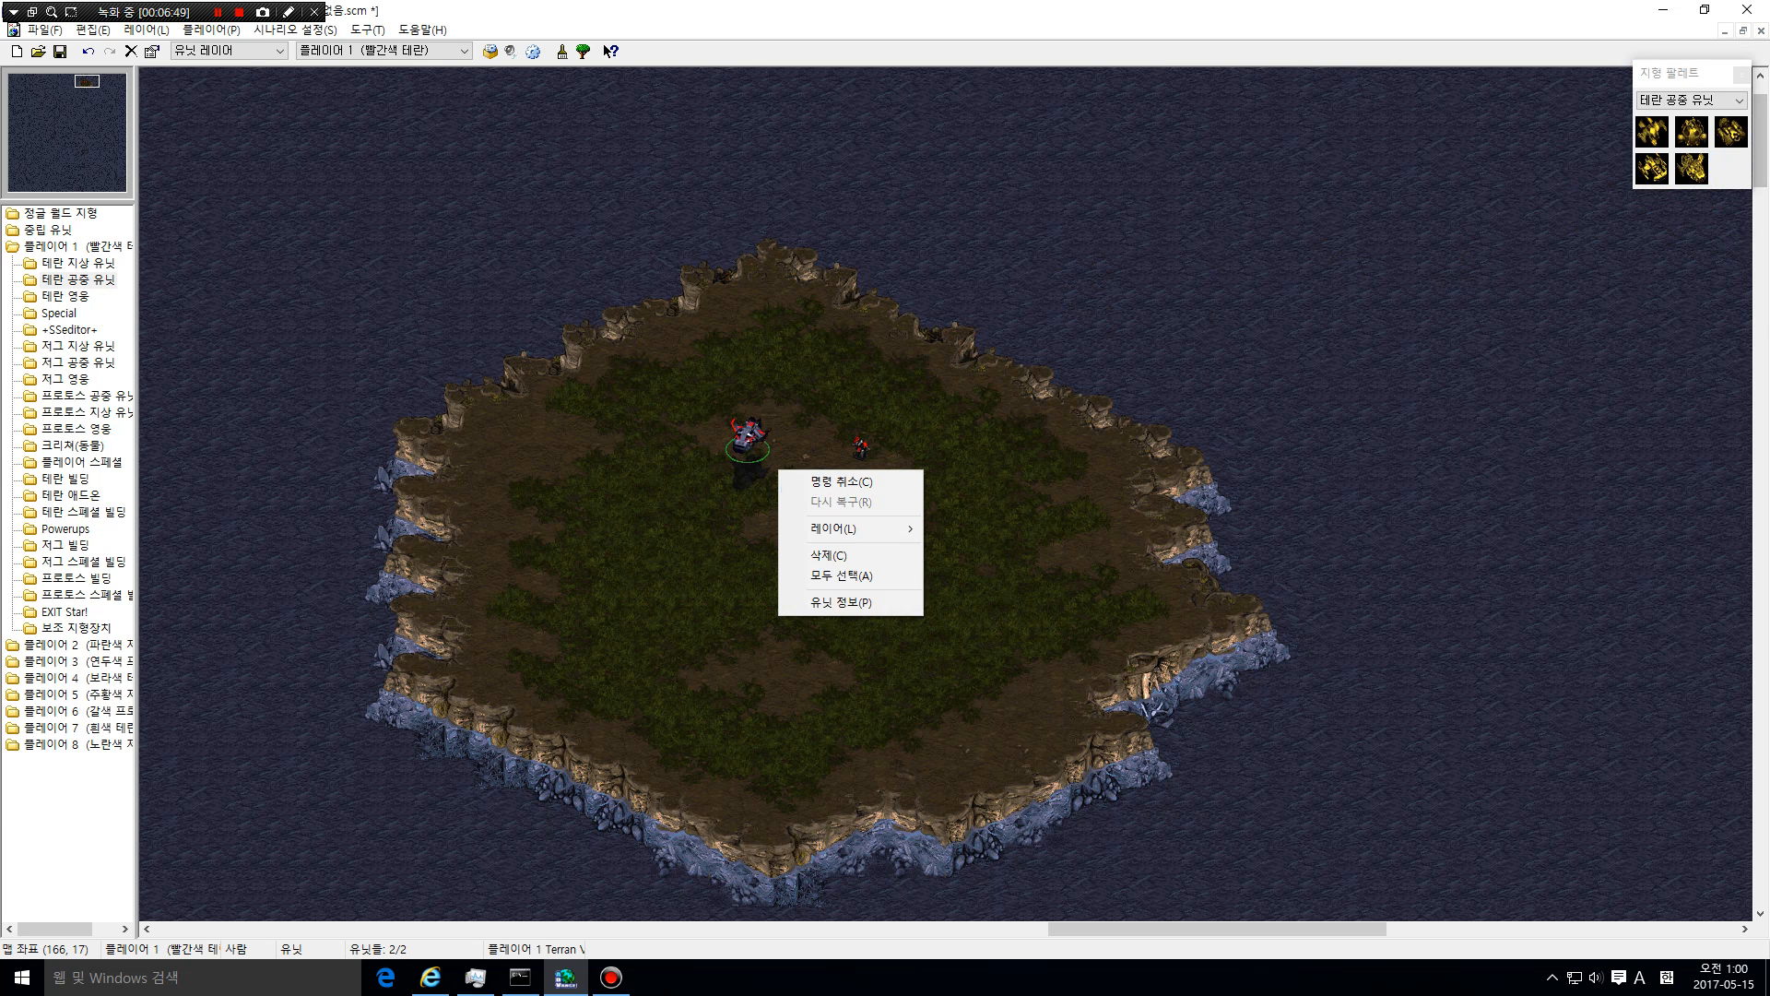
pyautogui.click(840, 602)
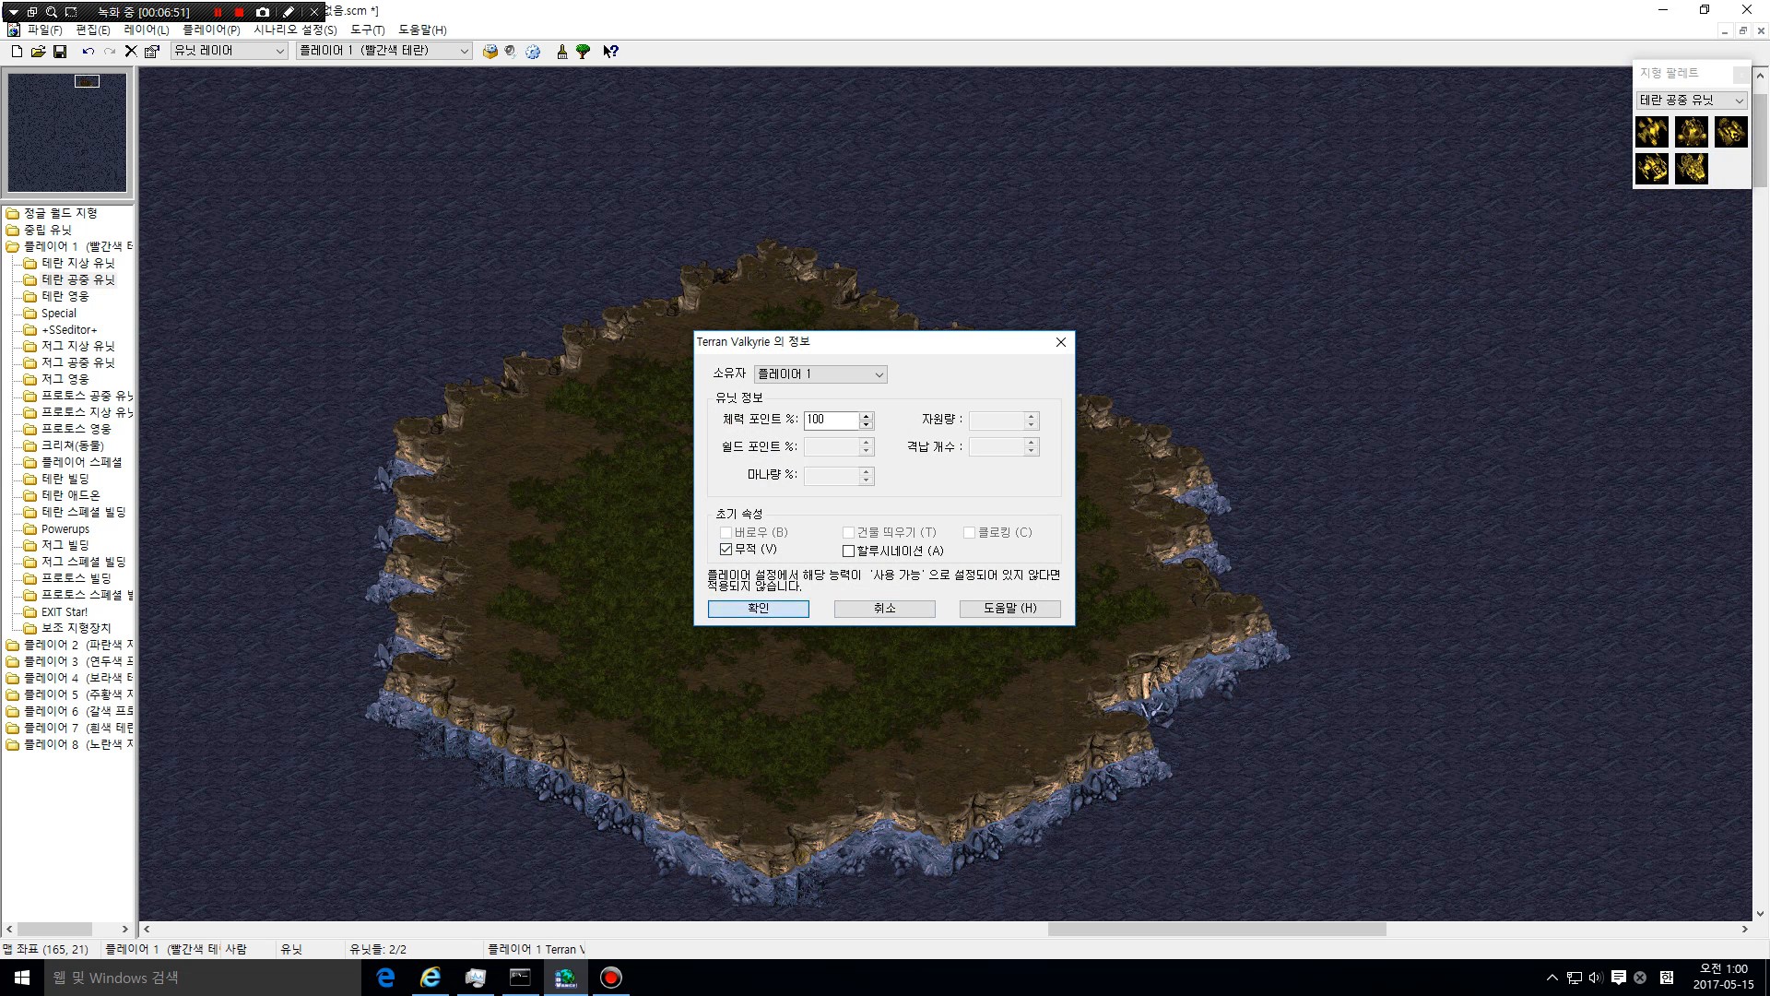
pyautogui.press('Return')
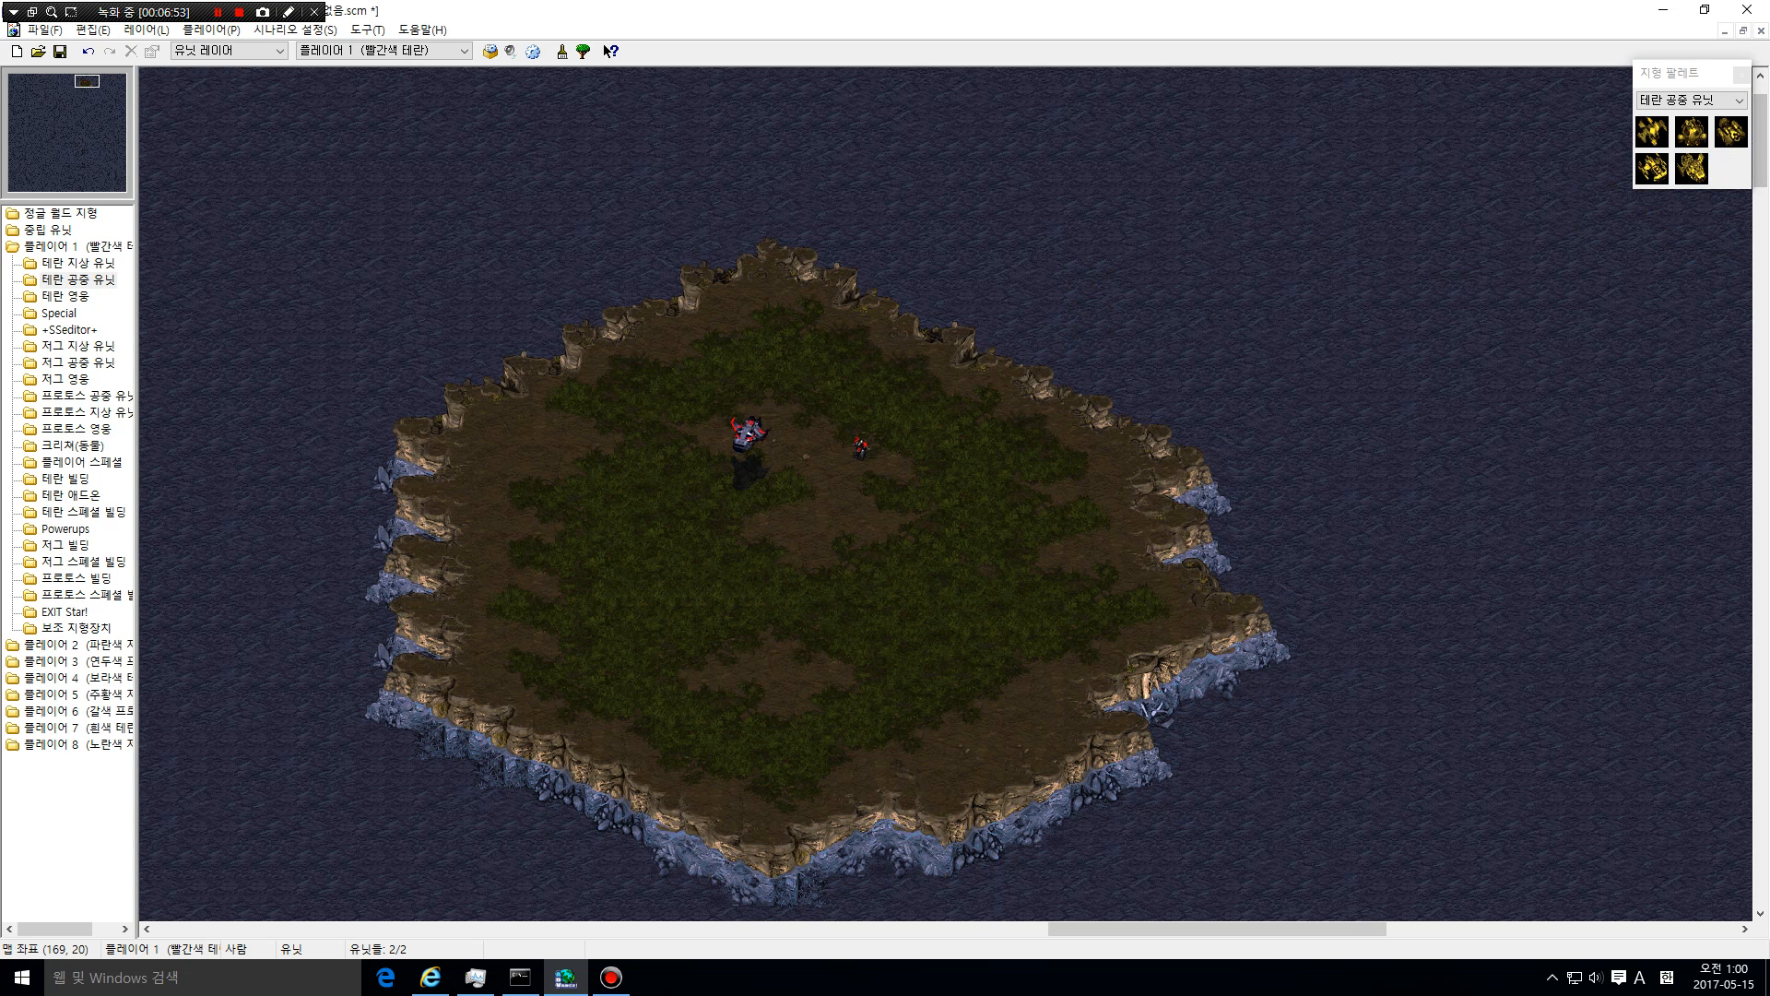
# Switch the editing layer to the location layer
pyautogui.click(251, 51)
pyautogui.press('Down')
pyautogui.press('Down')
pyautogui.press('Down')
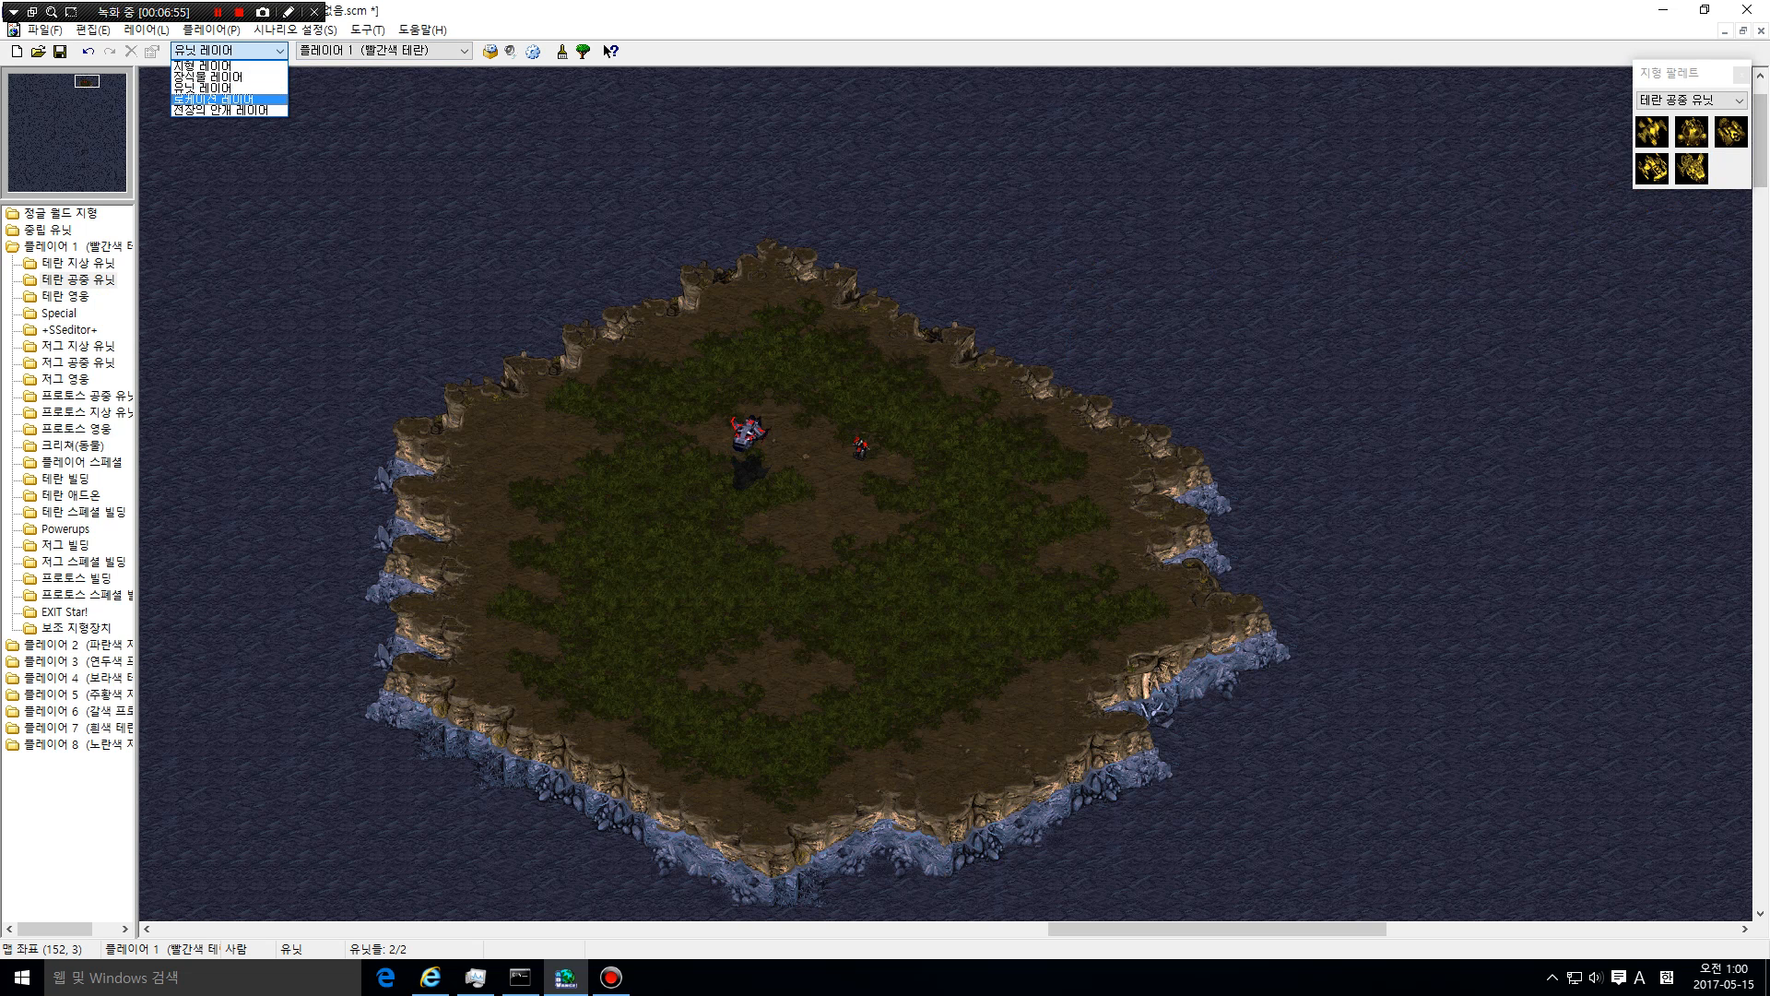
pyautogui.press('Return')
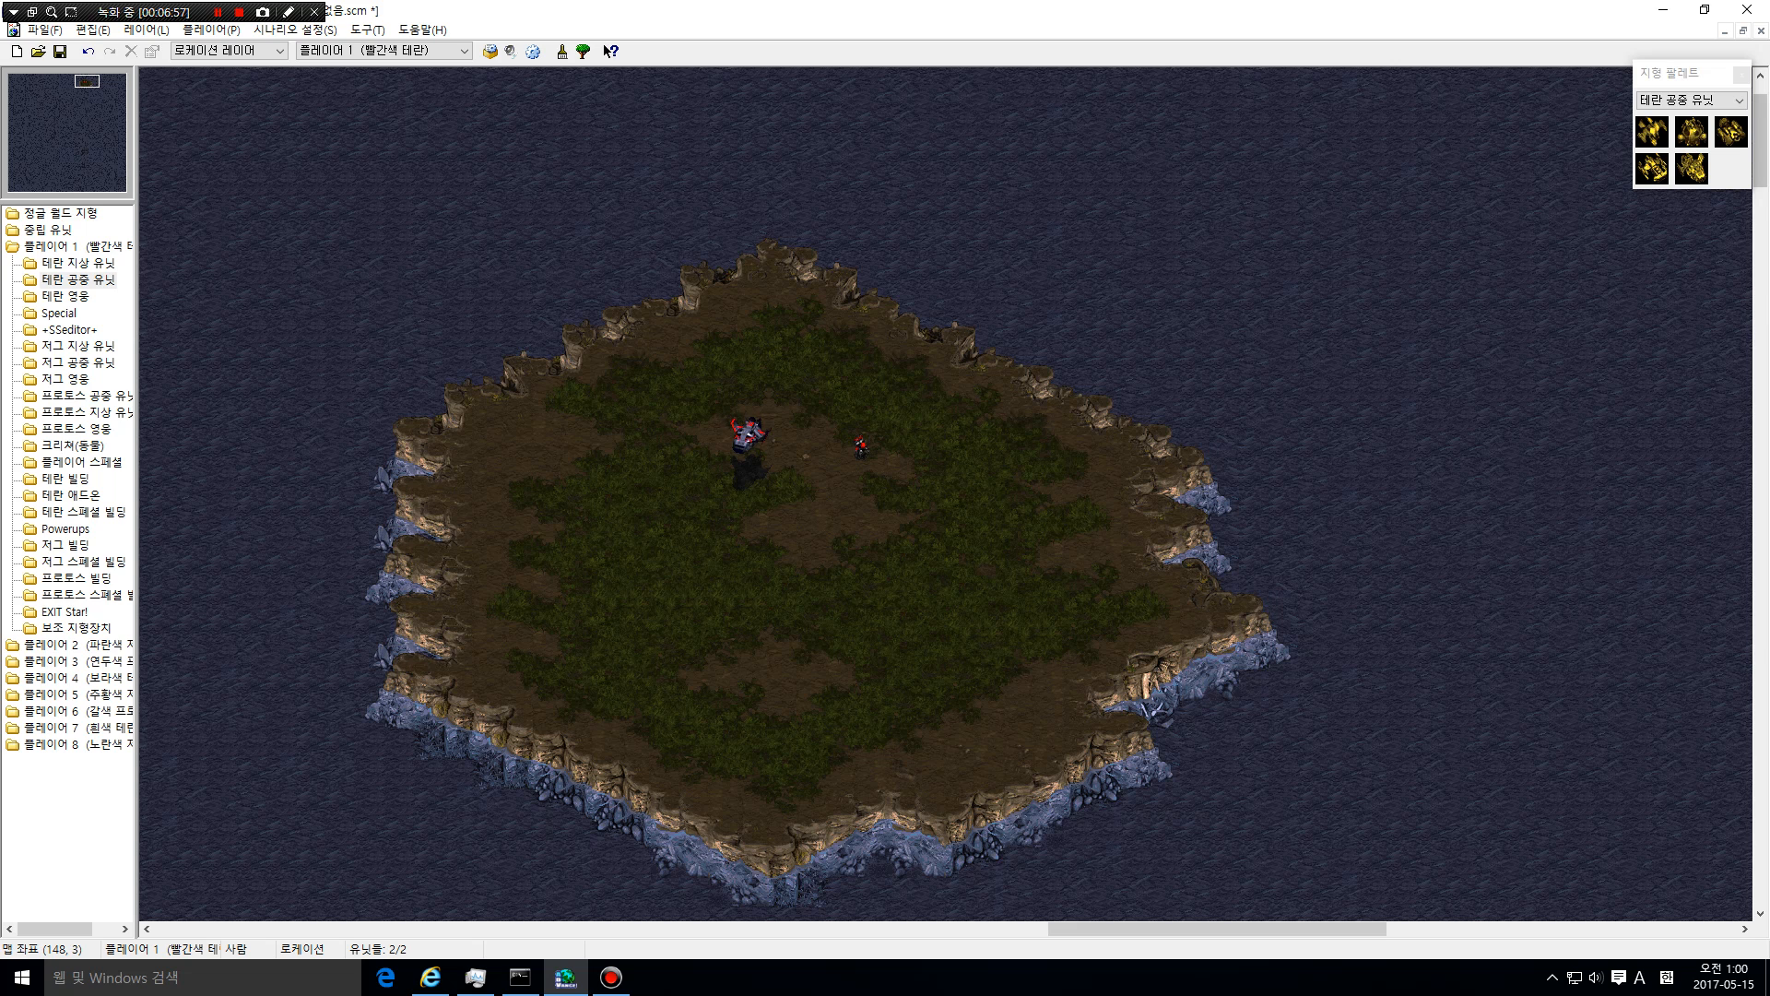
# Switch to the terrain layer and back to the location layer
pyautogui.hotkey('alt', 'Down')
pyautogui.press('Up')
pyautogui.press('Up')
pyautogui.press('Up')
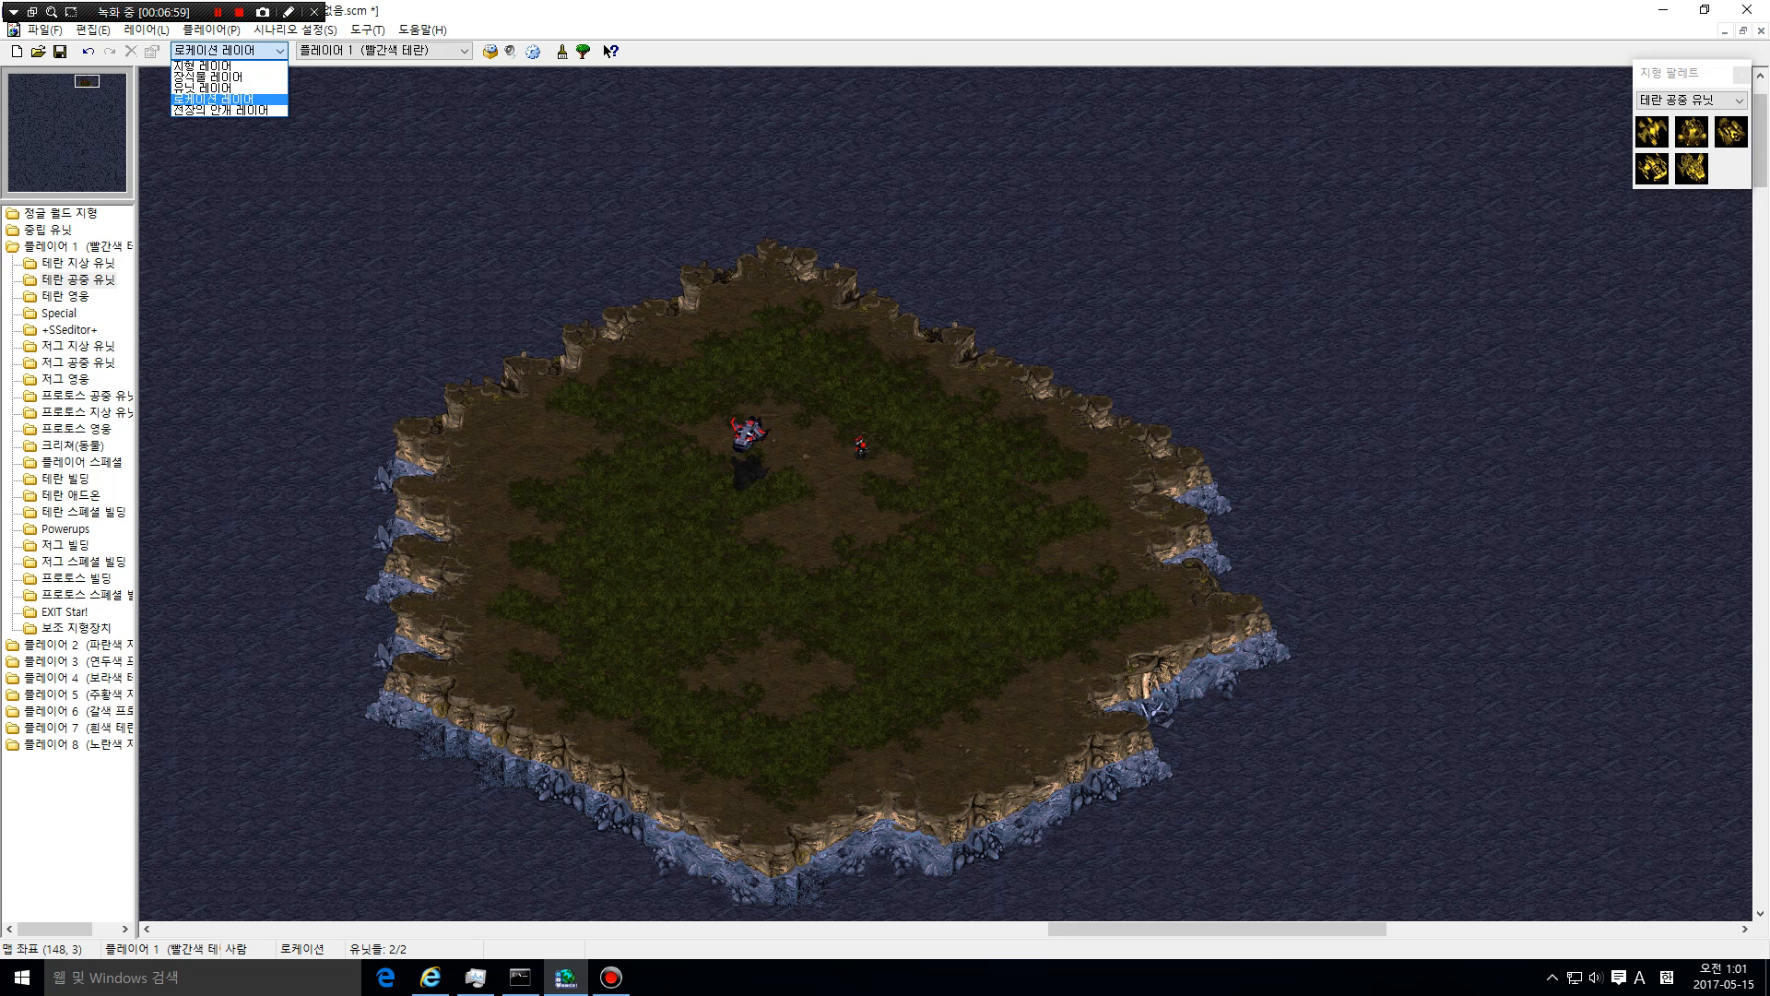
pyautogui.press('Return')
pyautogui.hotkey('alt', 'Down')
pyautogui.press('Down')
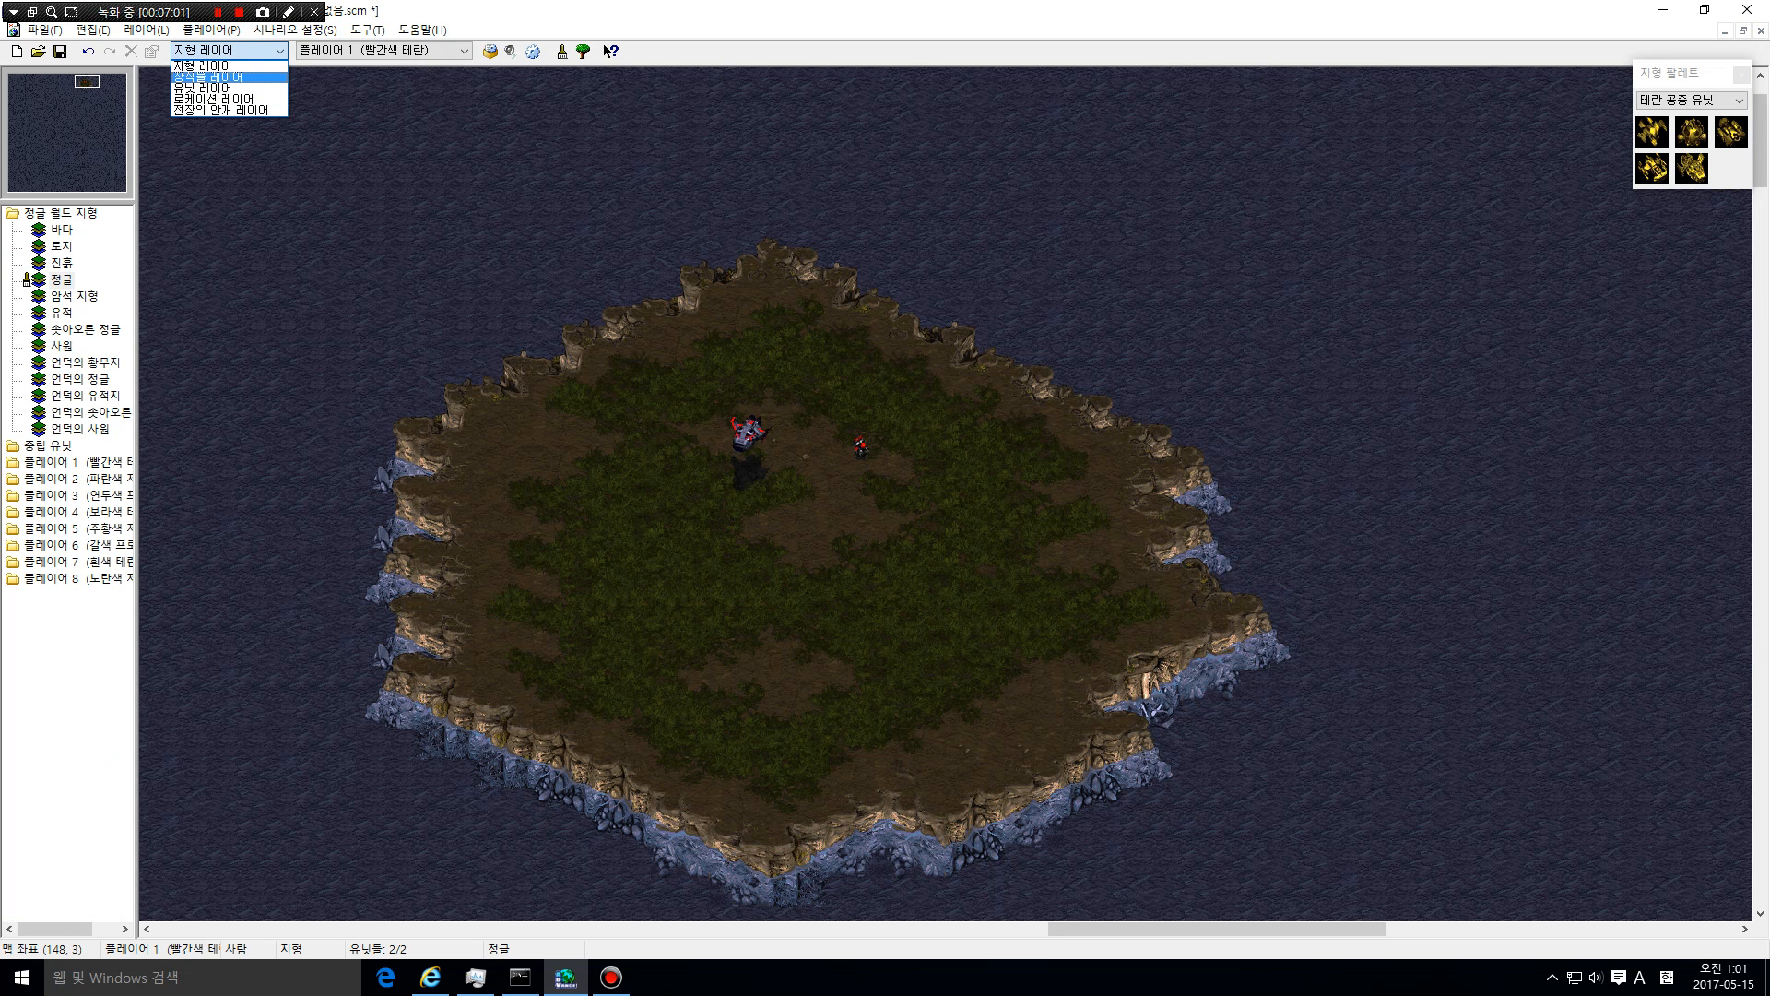
pyautogui.press('Down')
pyautogui.press('Down')
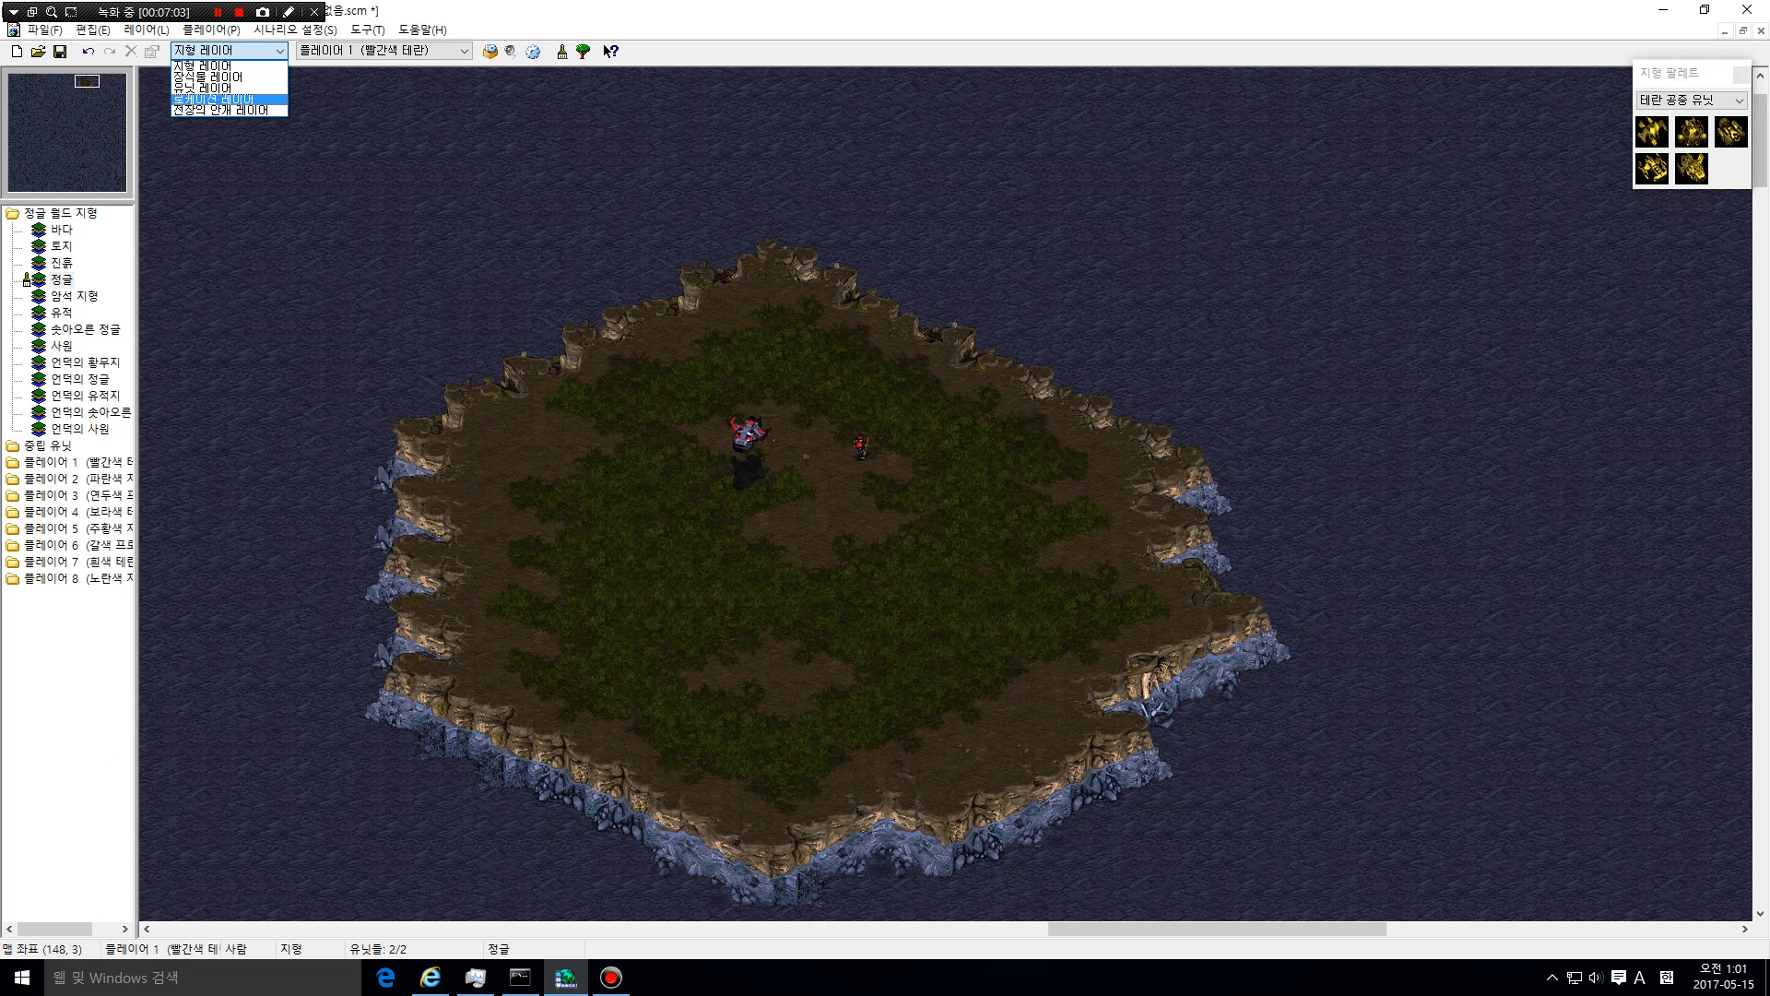
pyautogui.press('Return')
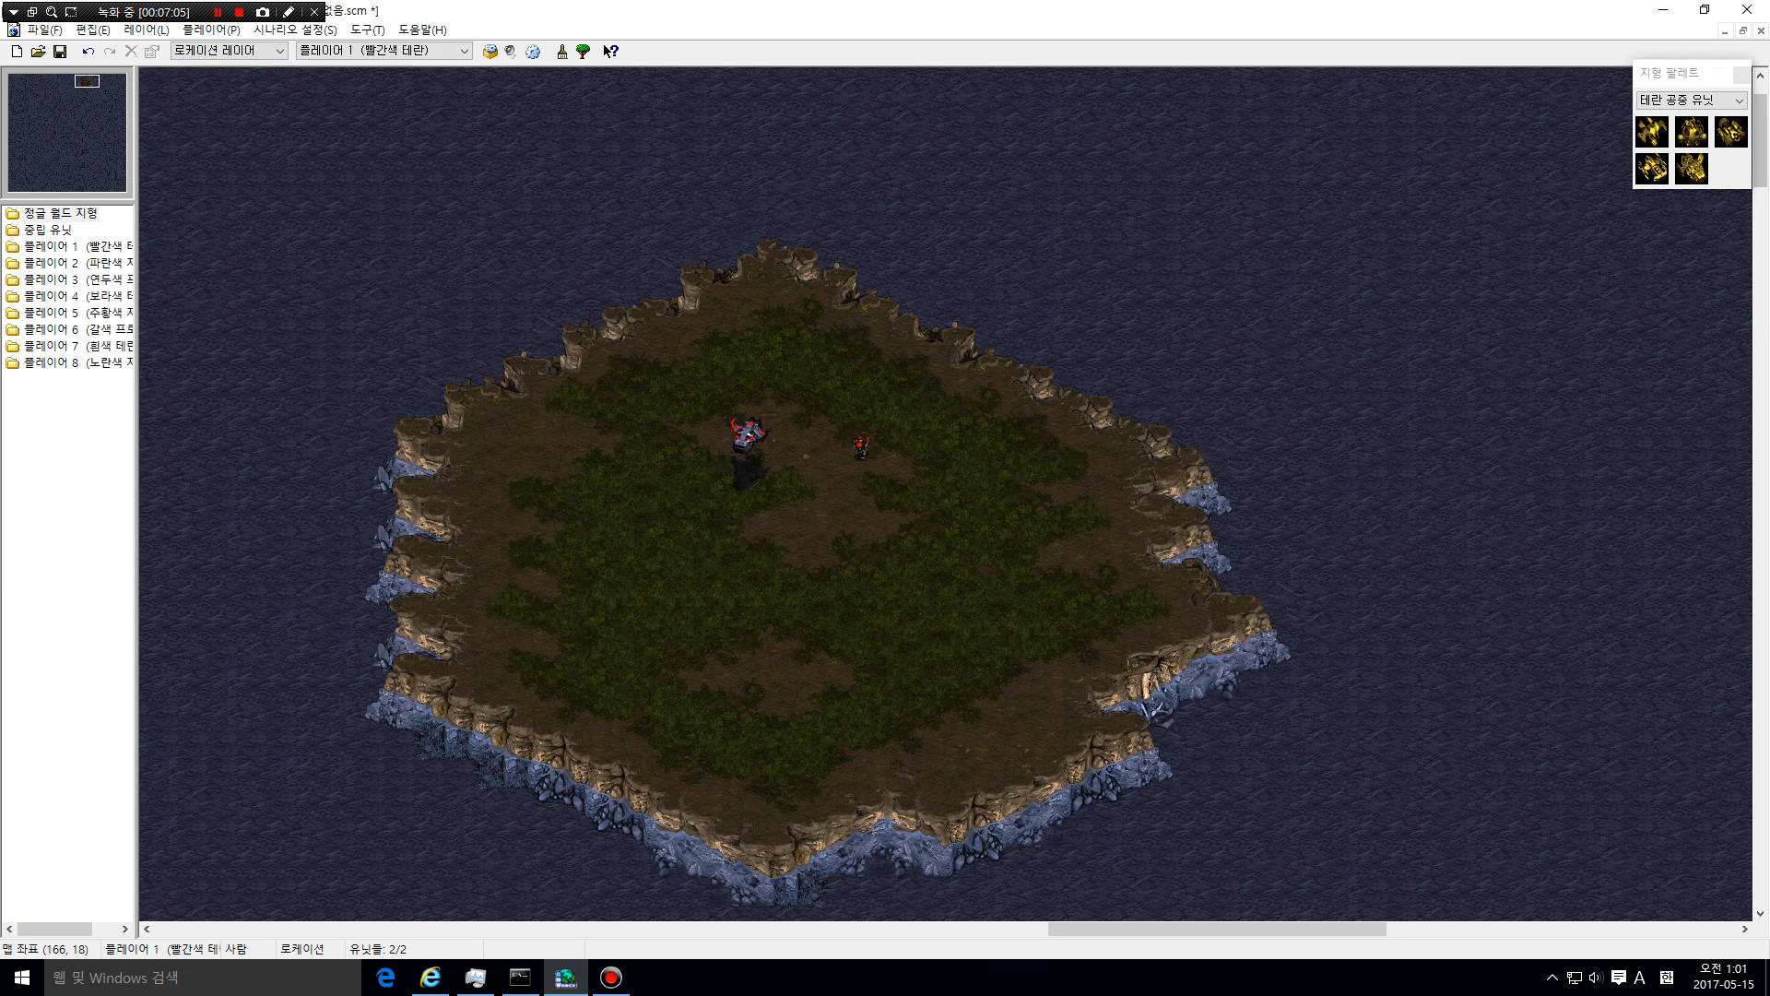
# Draw a location around the Terran Marine and shrink it to a small square over the unit
pyautogui.moveTo(798, 406); pyautogui.dragTo(946, 524)
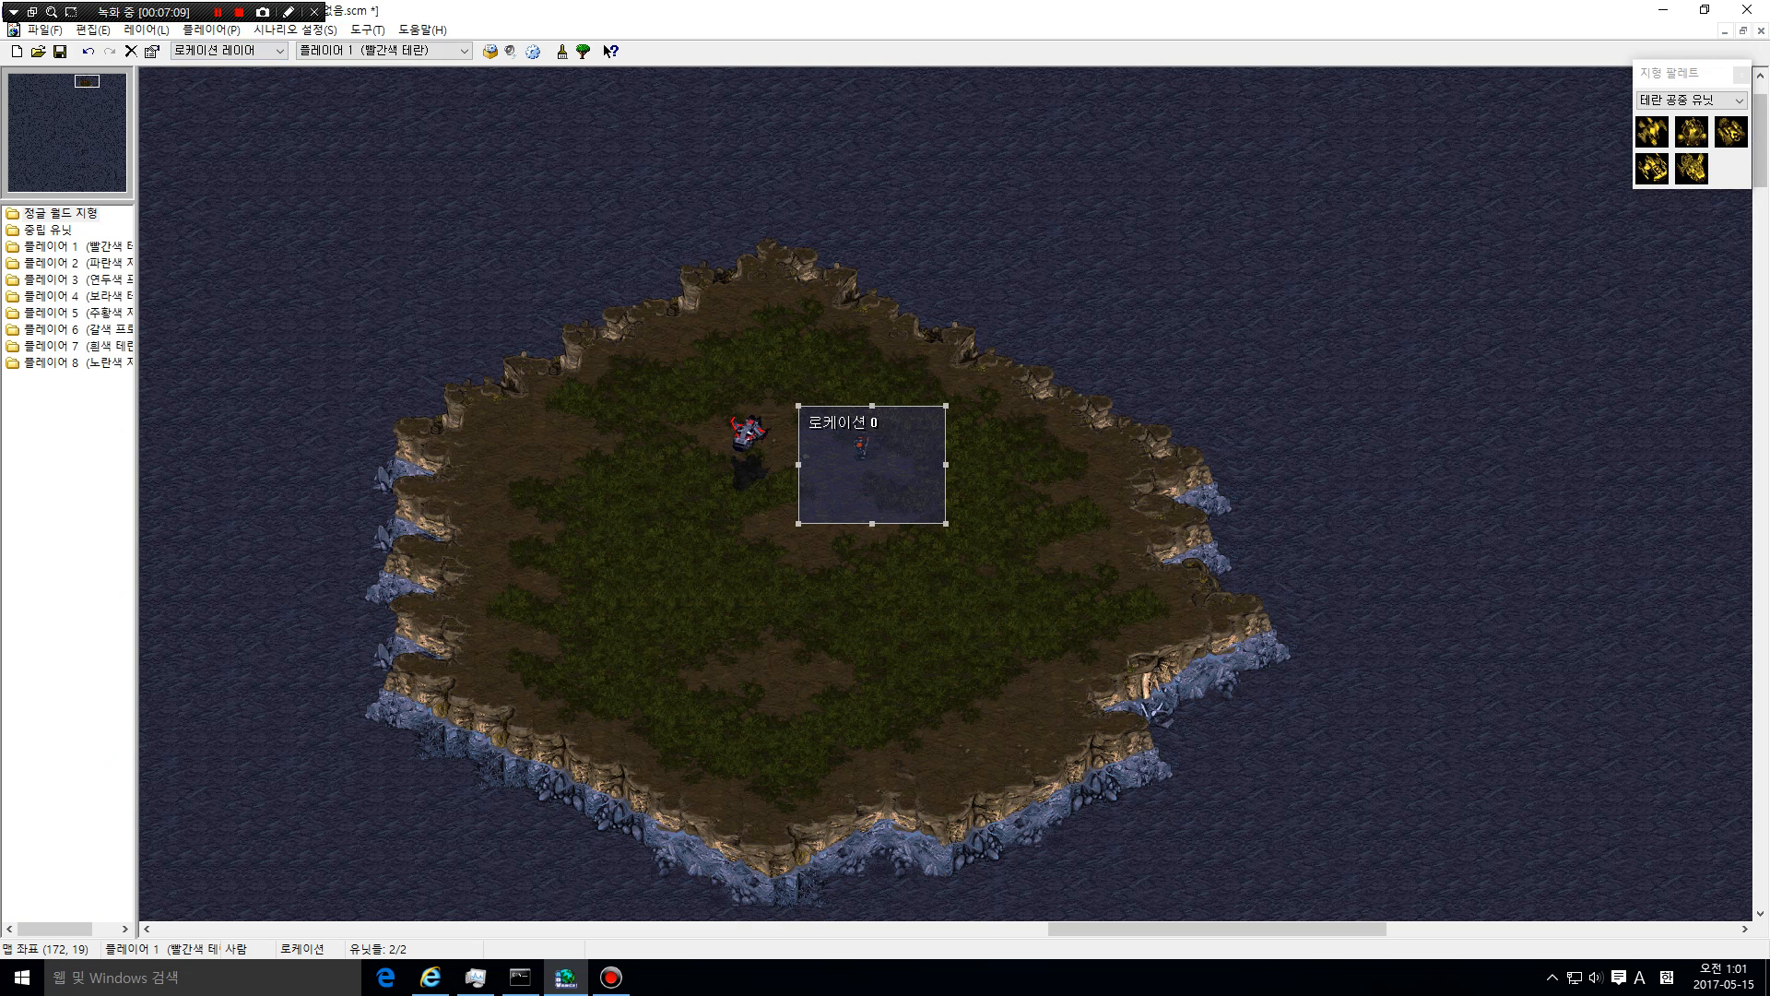
pyautogui.moveTo(945, 523); pyautogui.dragTo(887, 463)
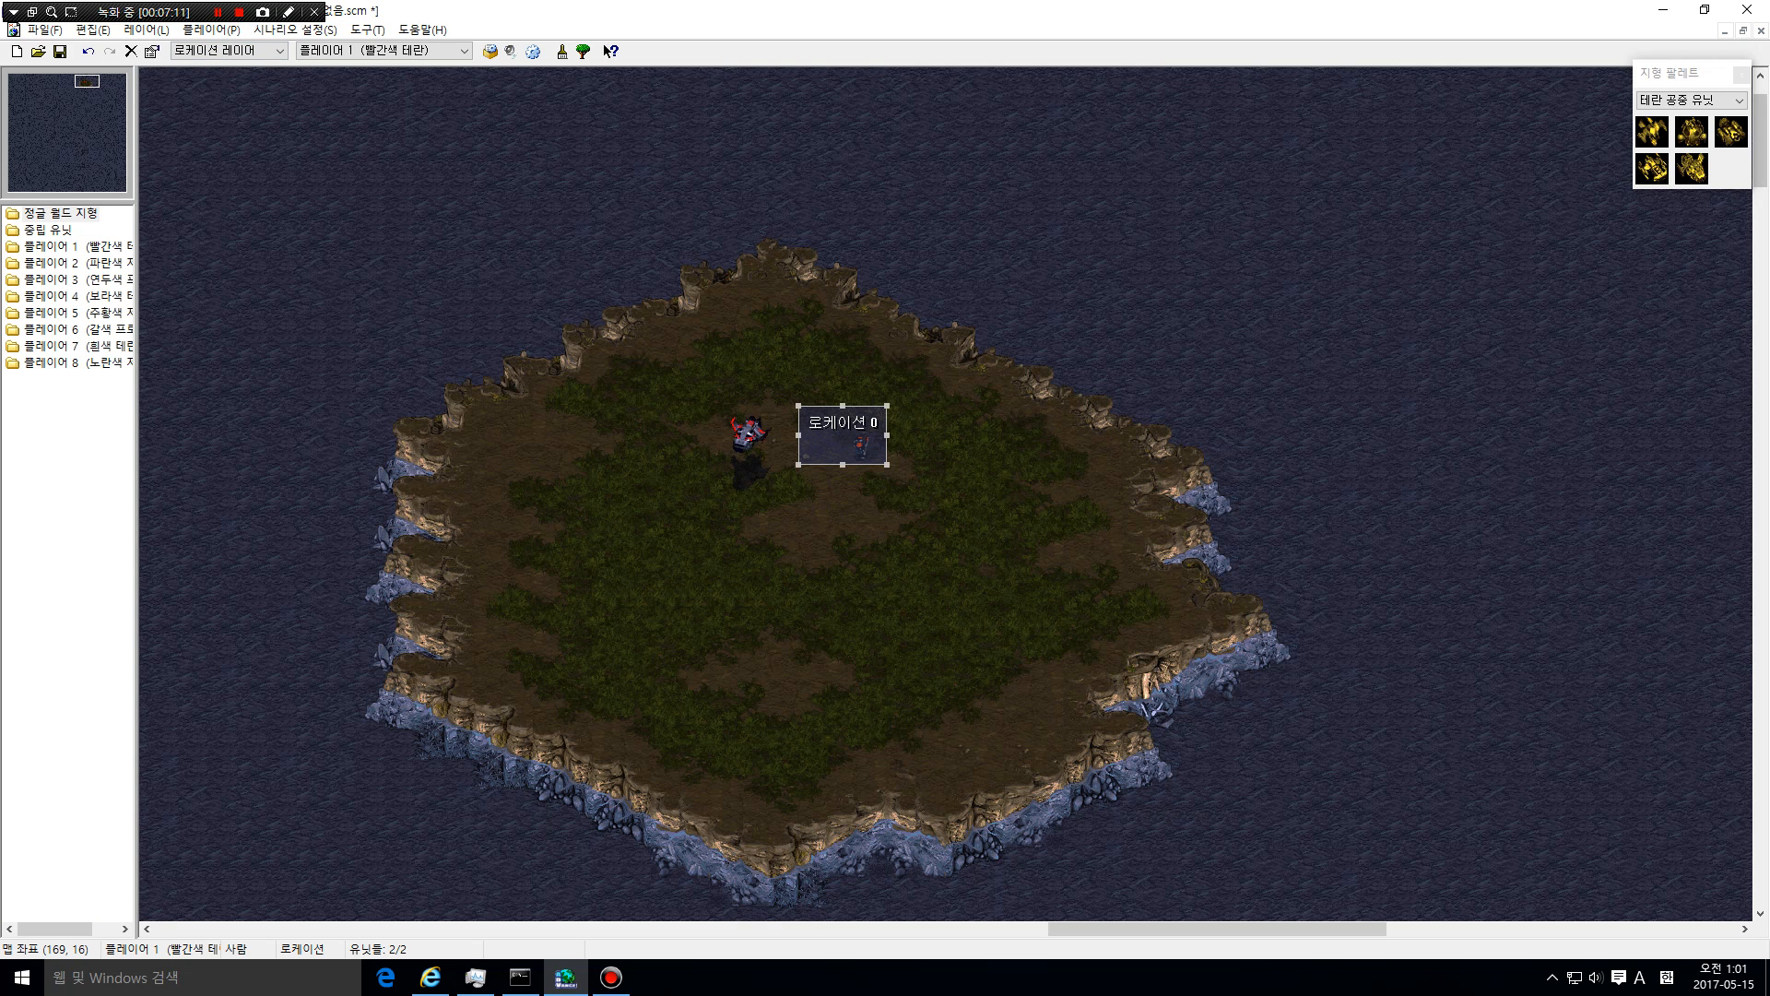
pyautogui.rightClick(859, 439)
pyautogui.click(908, 523)
pyautogui.moveTo(778, 386); pyautogui.dragTo(873, 450)
pyautogui.click(784, 392)
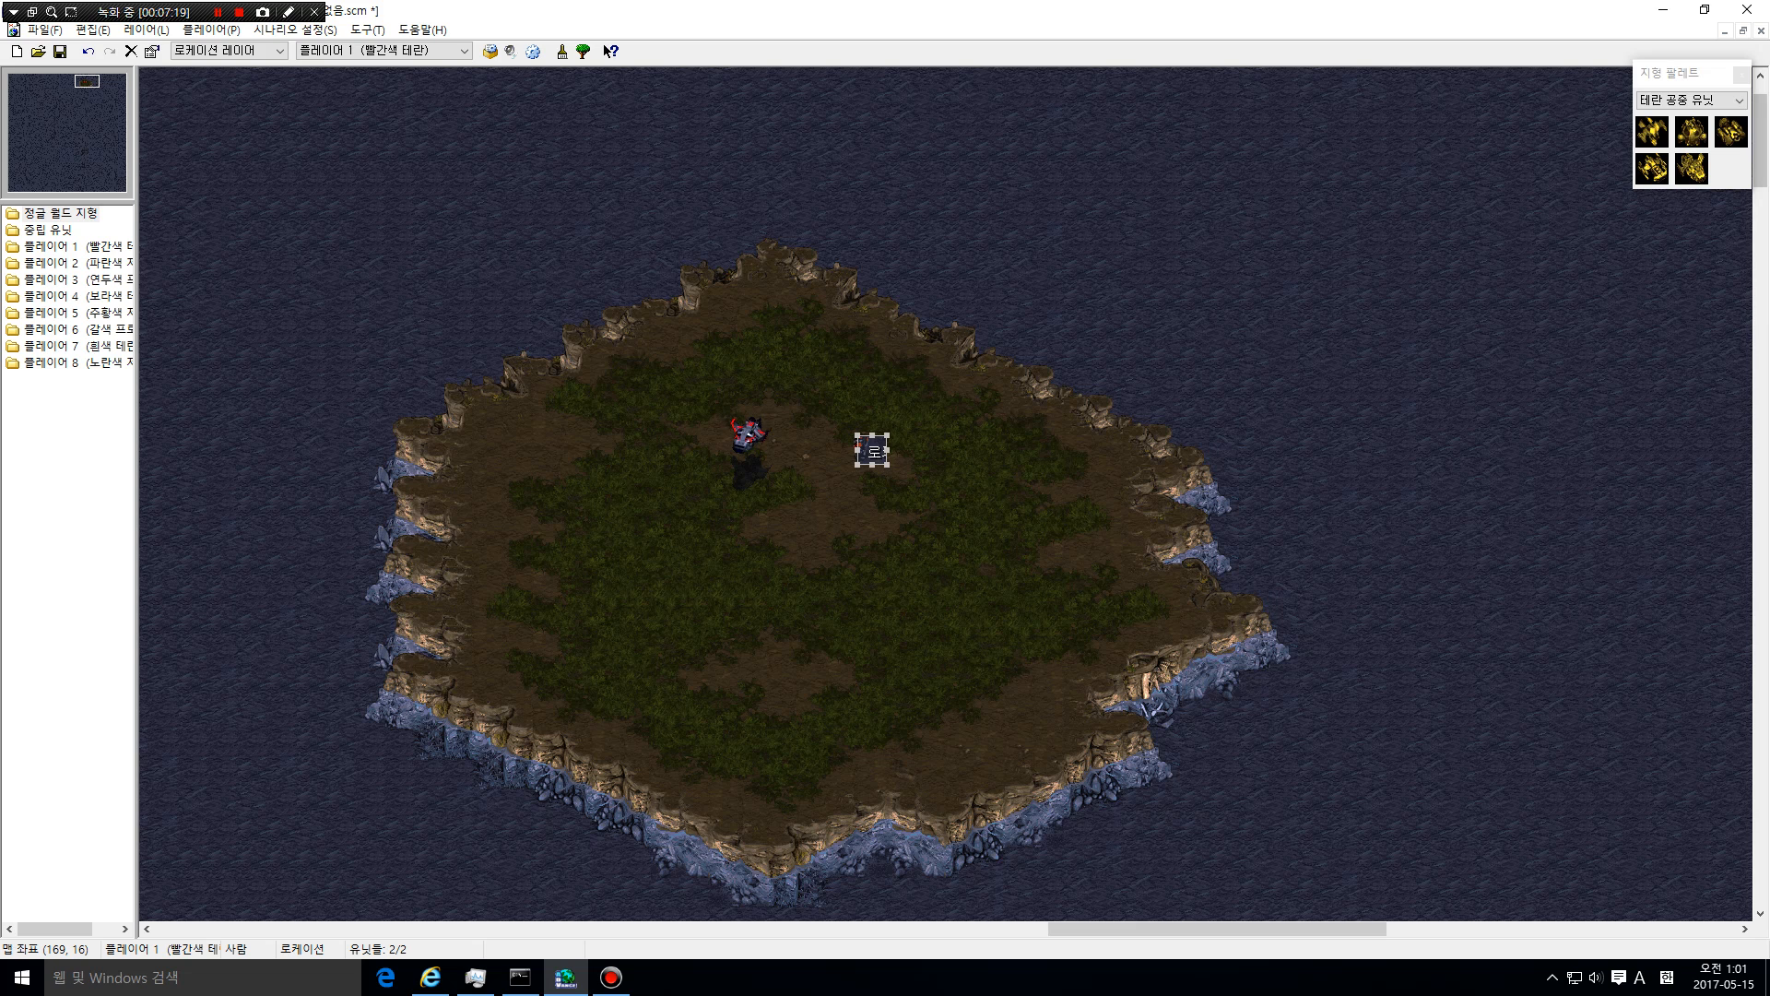
# Rename the location to 9999 and move it northwest, just above the Terran Valkyrie
pyautogui.doubleClick(872, 450)
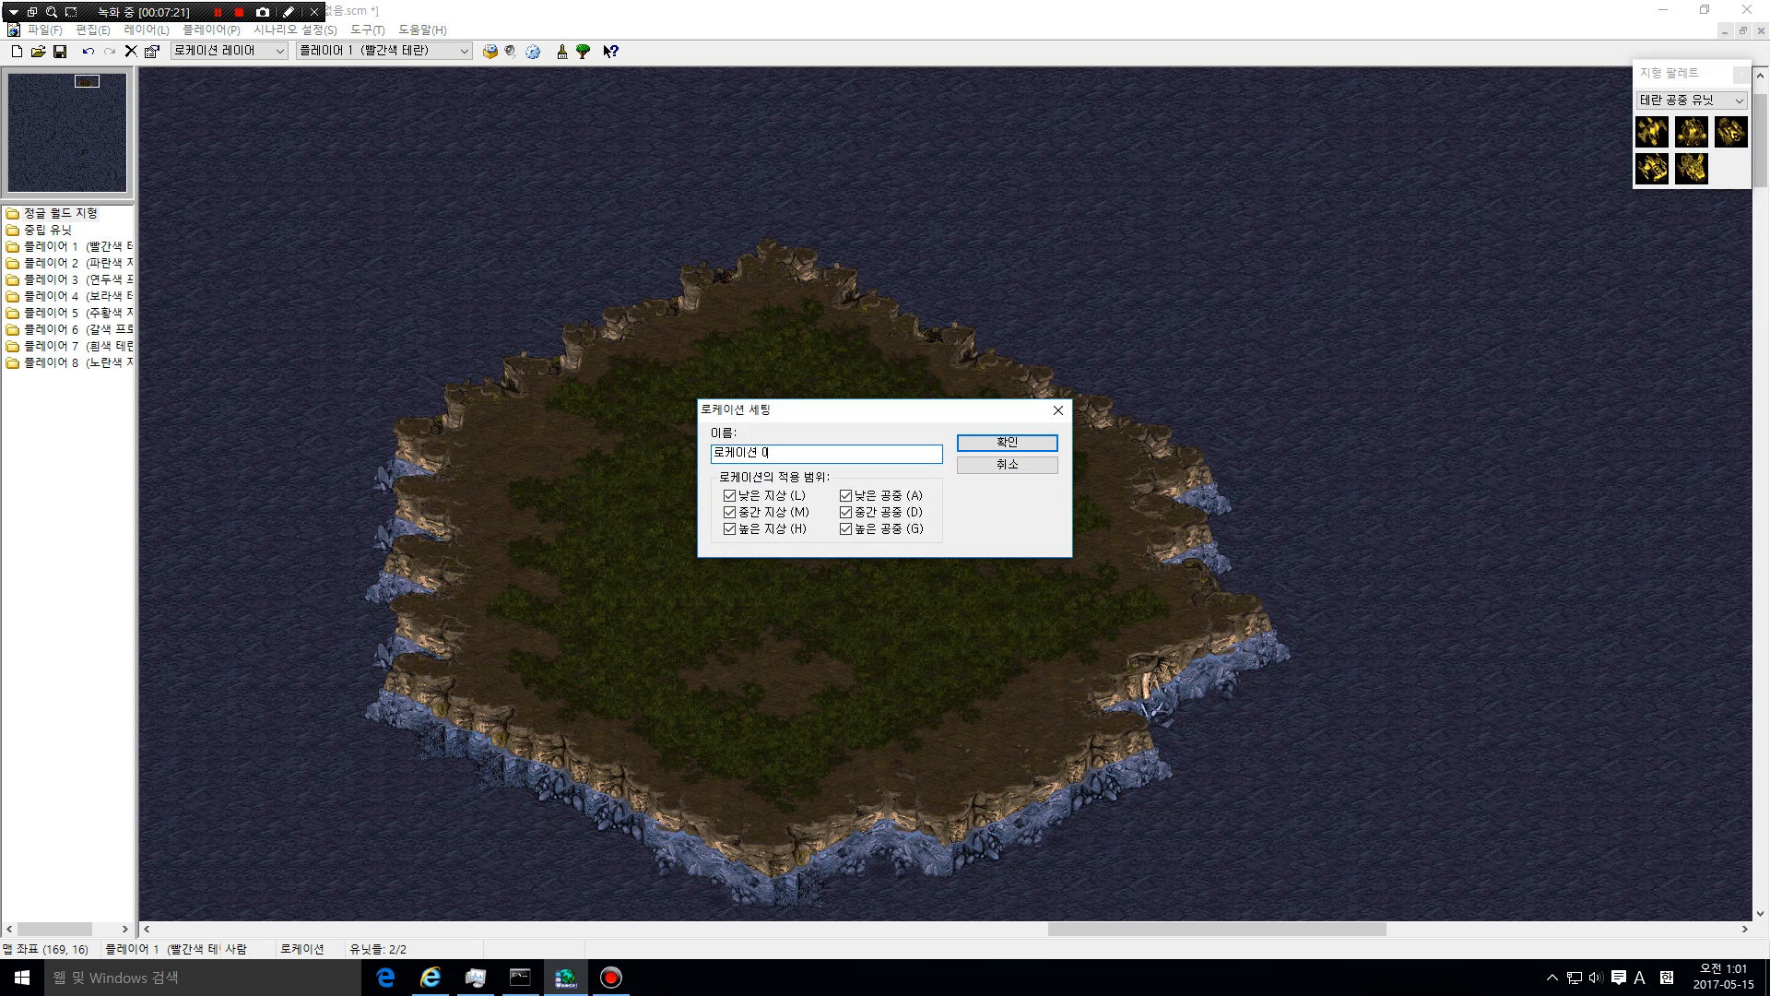
pyautogui.moveTo(774, 453); pyautogui.dragTo(712, 453)
pyautogui.write('9999')
pyautogui.click(1006, 442)
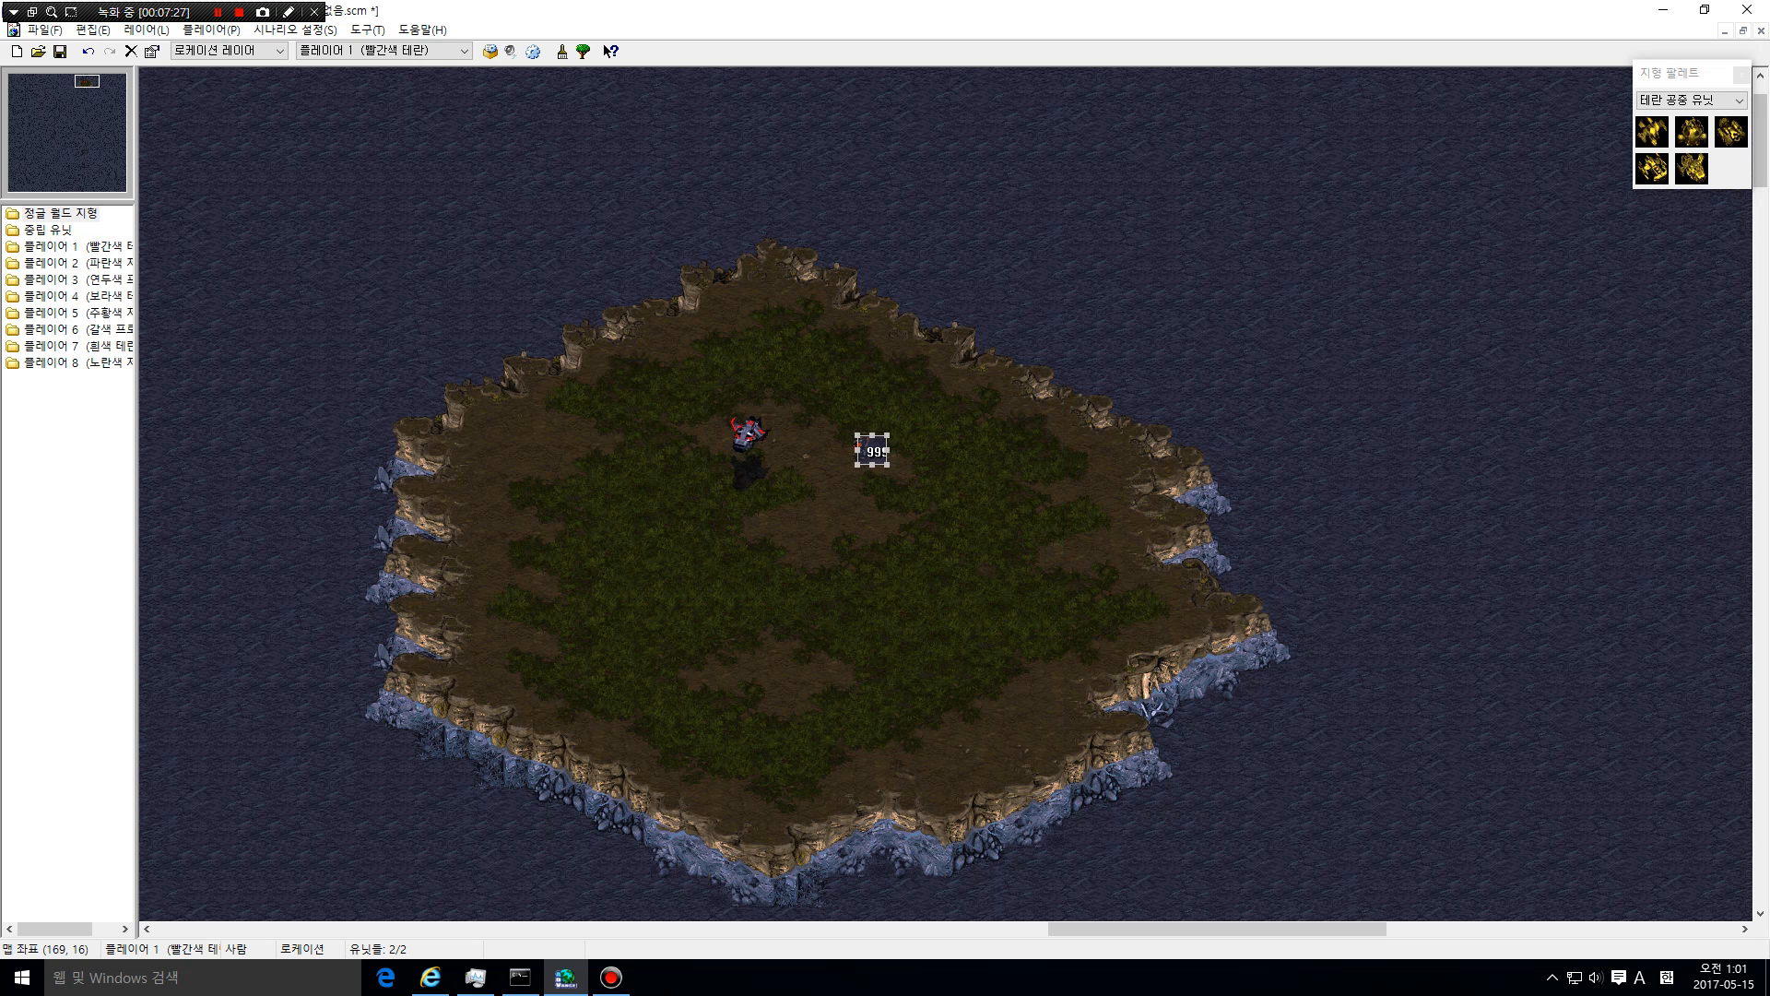
pyautogui.moveTo(872, 450); pyautogui.dragTo(784, 391)
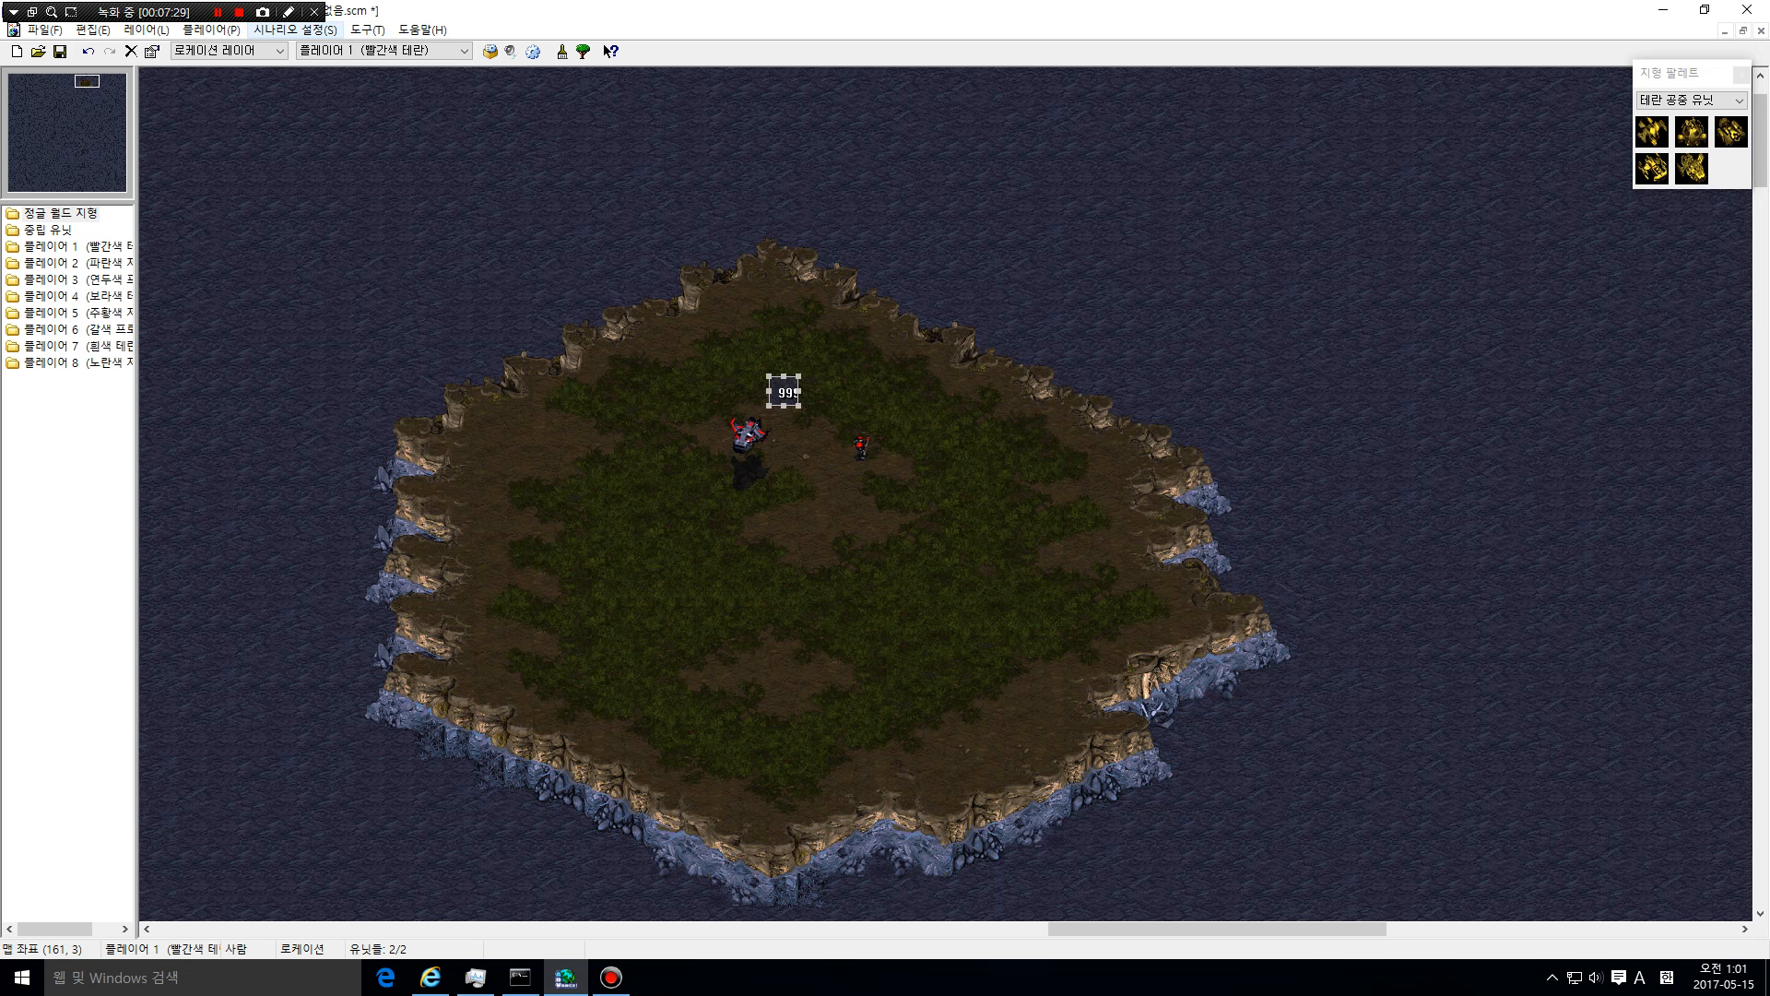
# Delete all existing triggers in the scenario's trigger settings and look at the player choices for a new trigger
pyautogui.click(295, 29)
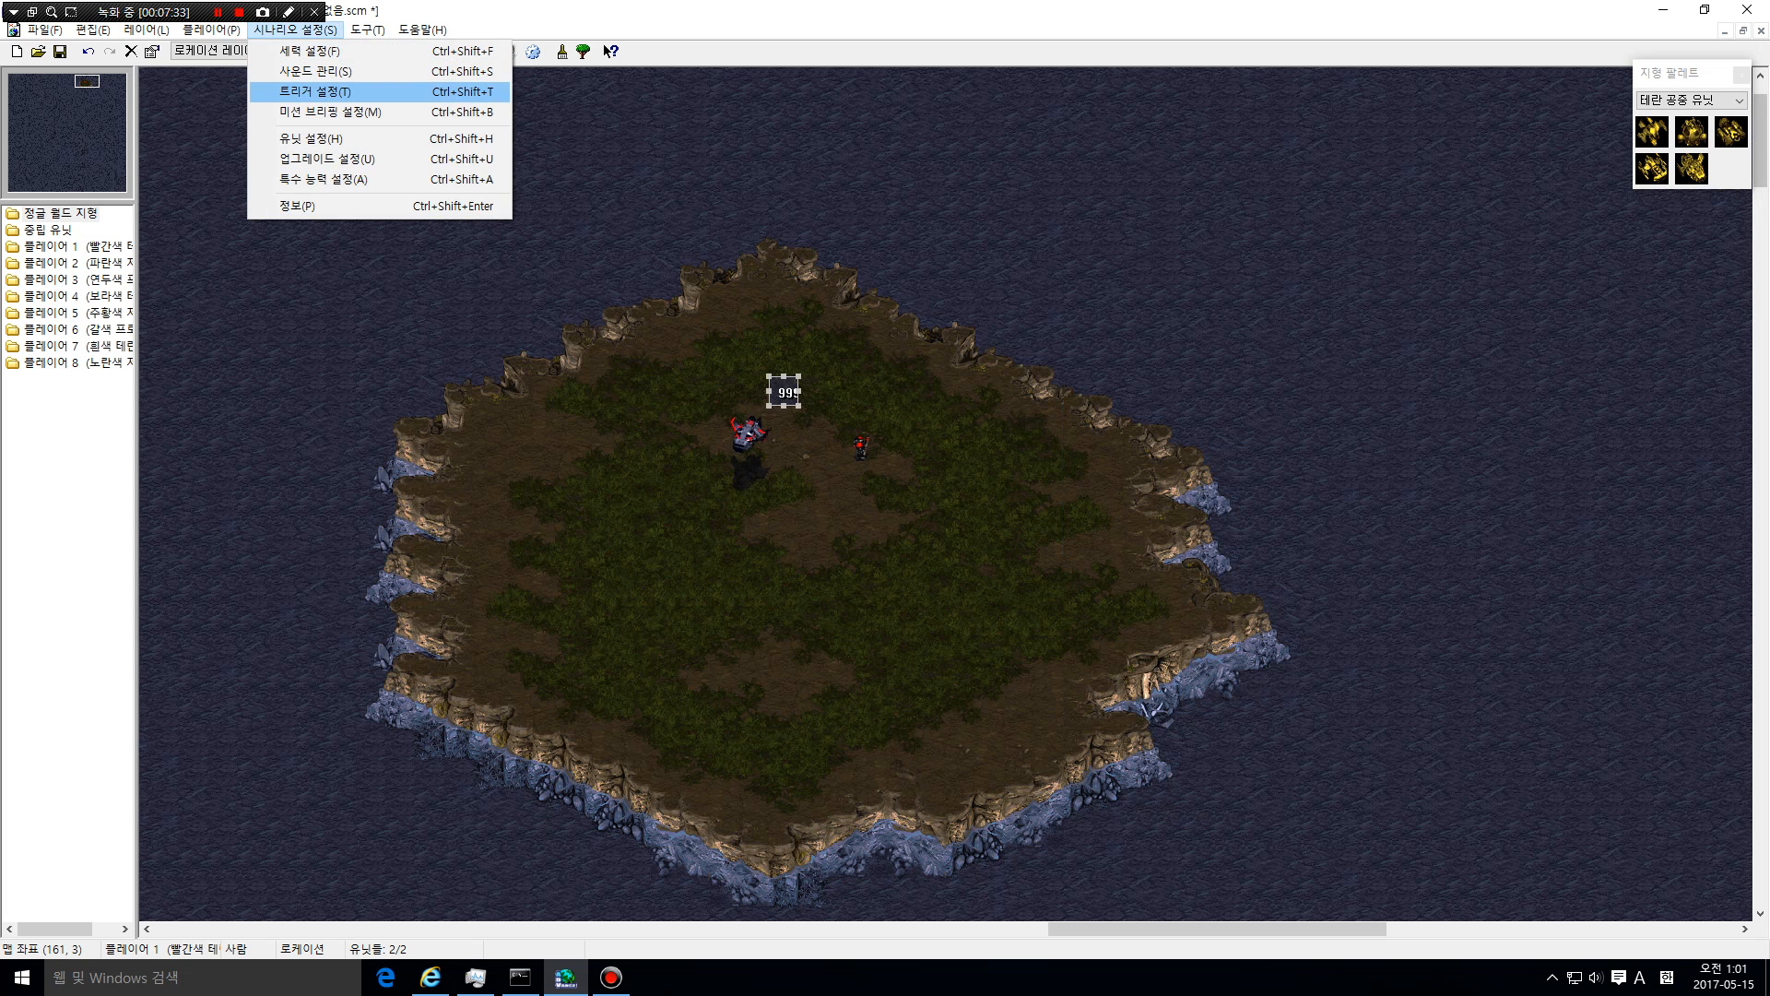
pyautogui.click(314, 91)
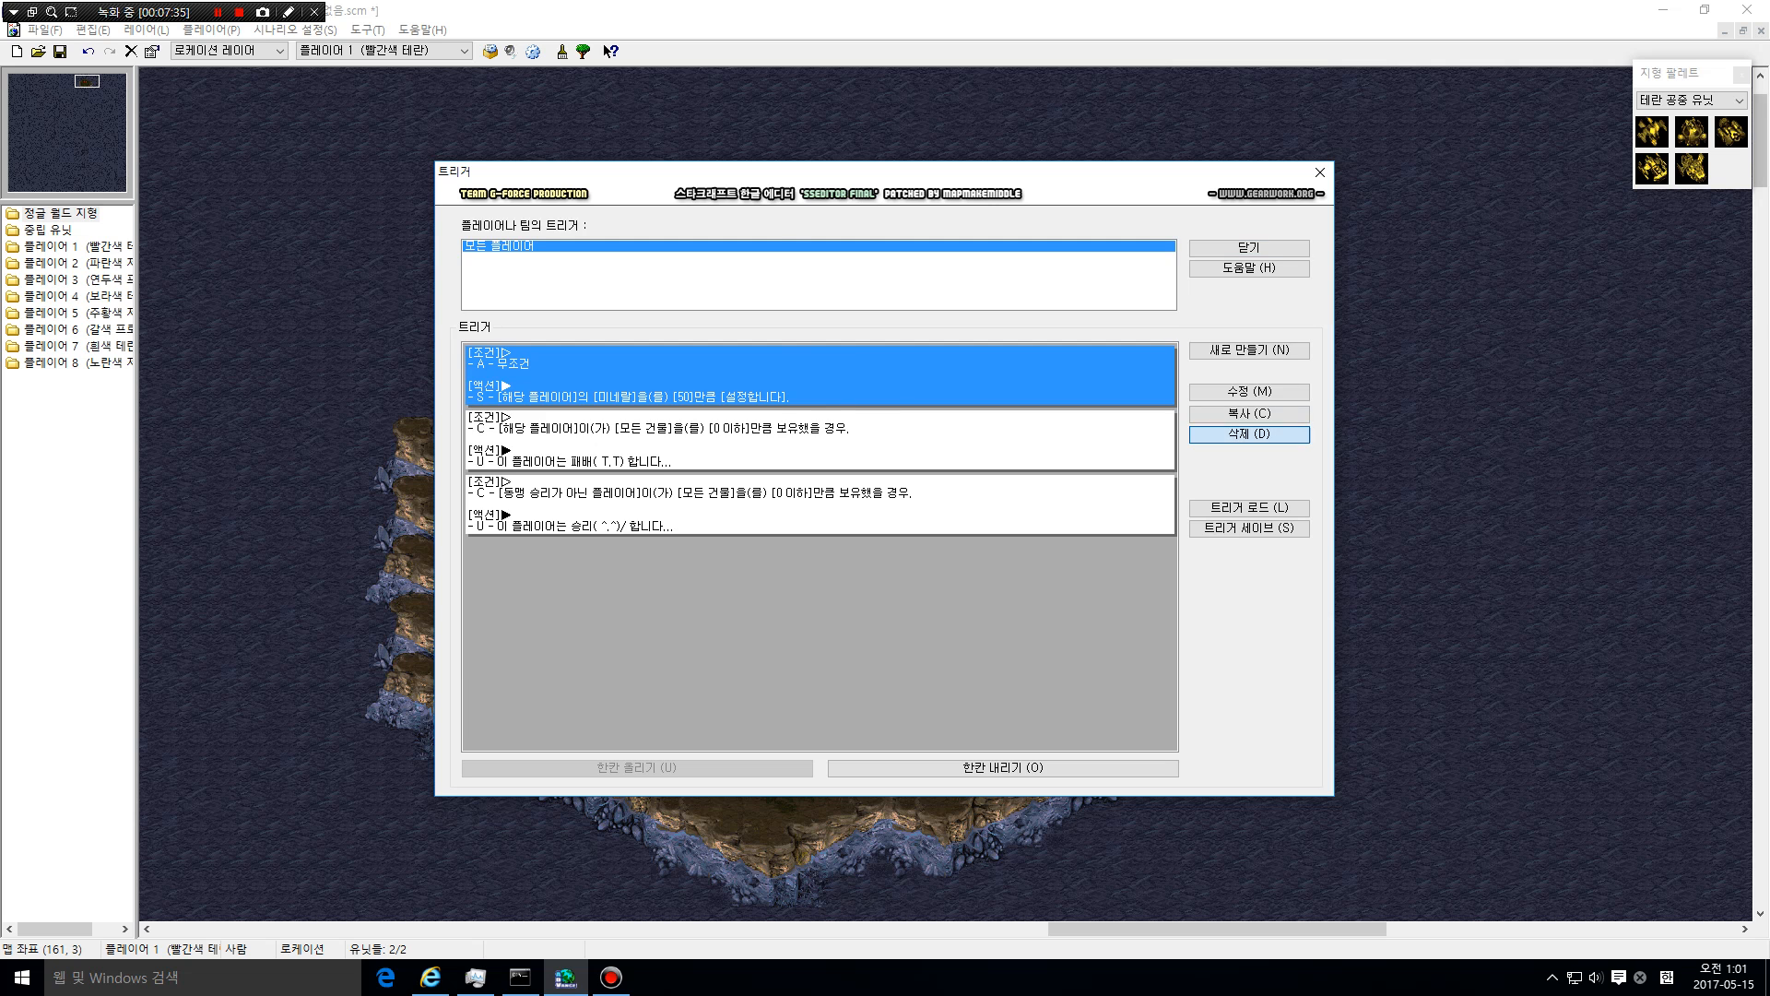
pyautogui.moveTo(1016, 181); pyautogui.dragTo(1202, 178)
pyautogui.hotkey('alt', 'n')
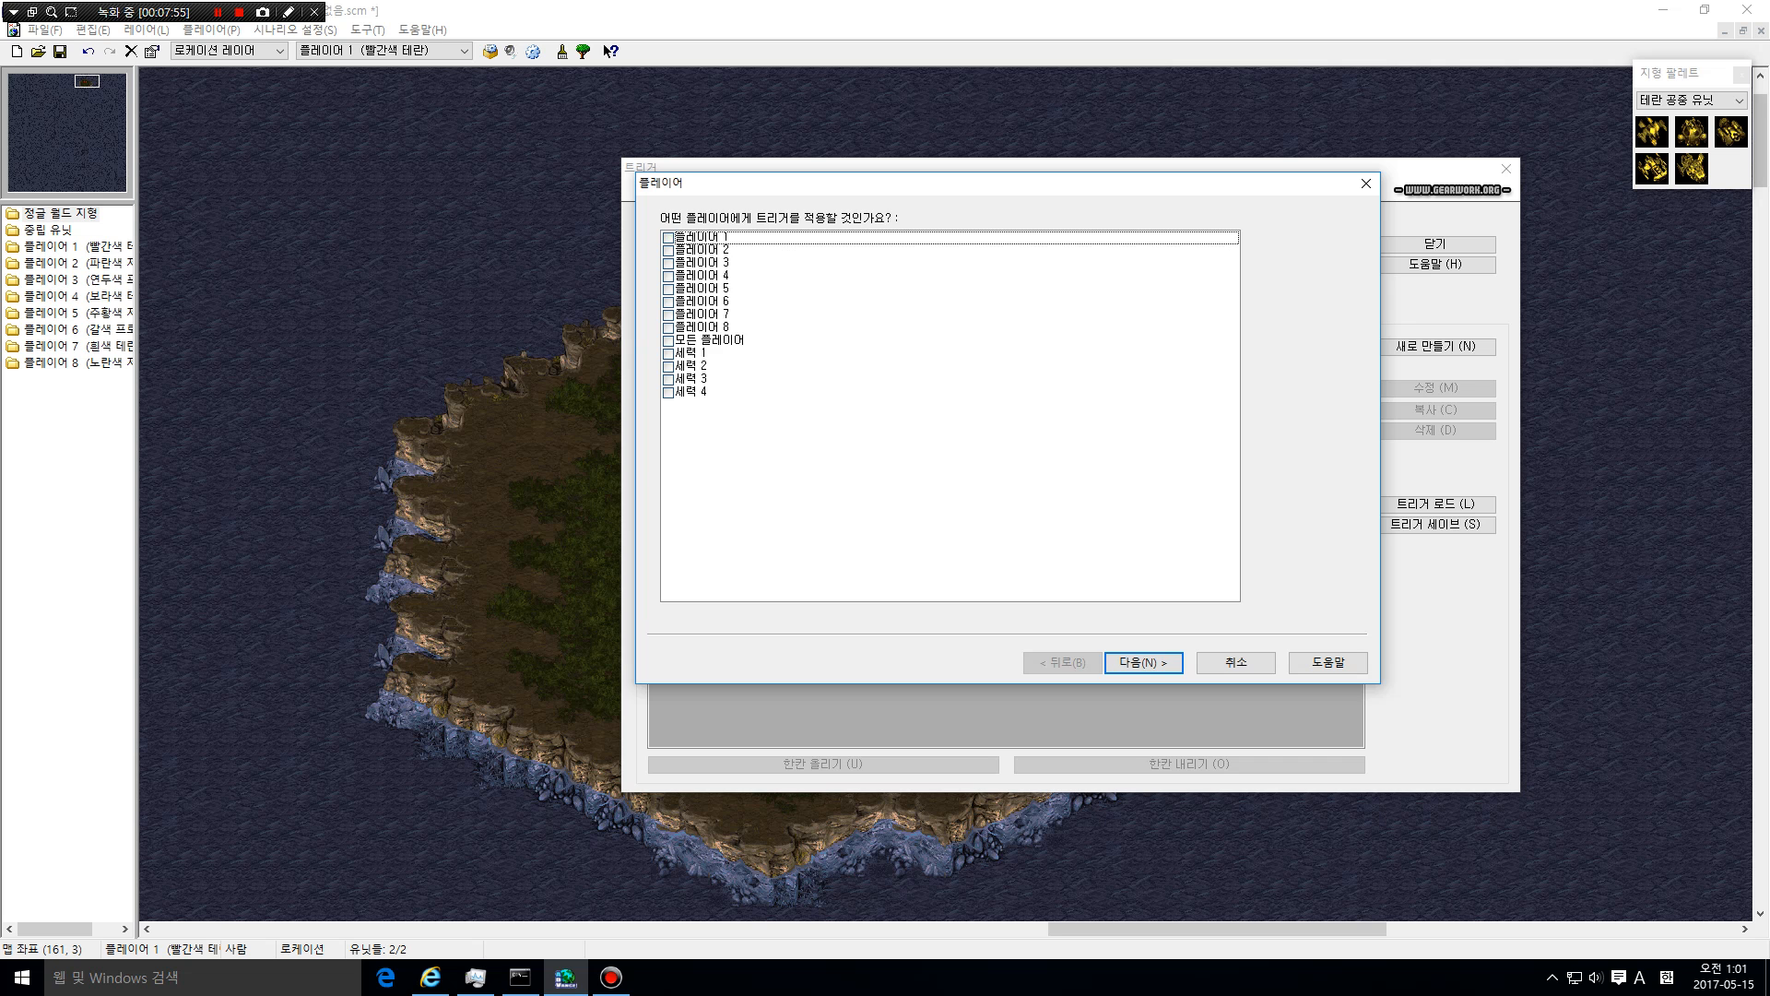
pyautogui.click(1236, 663)
pyautogui.click(1506, 169)
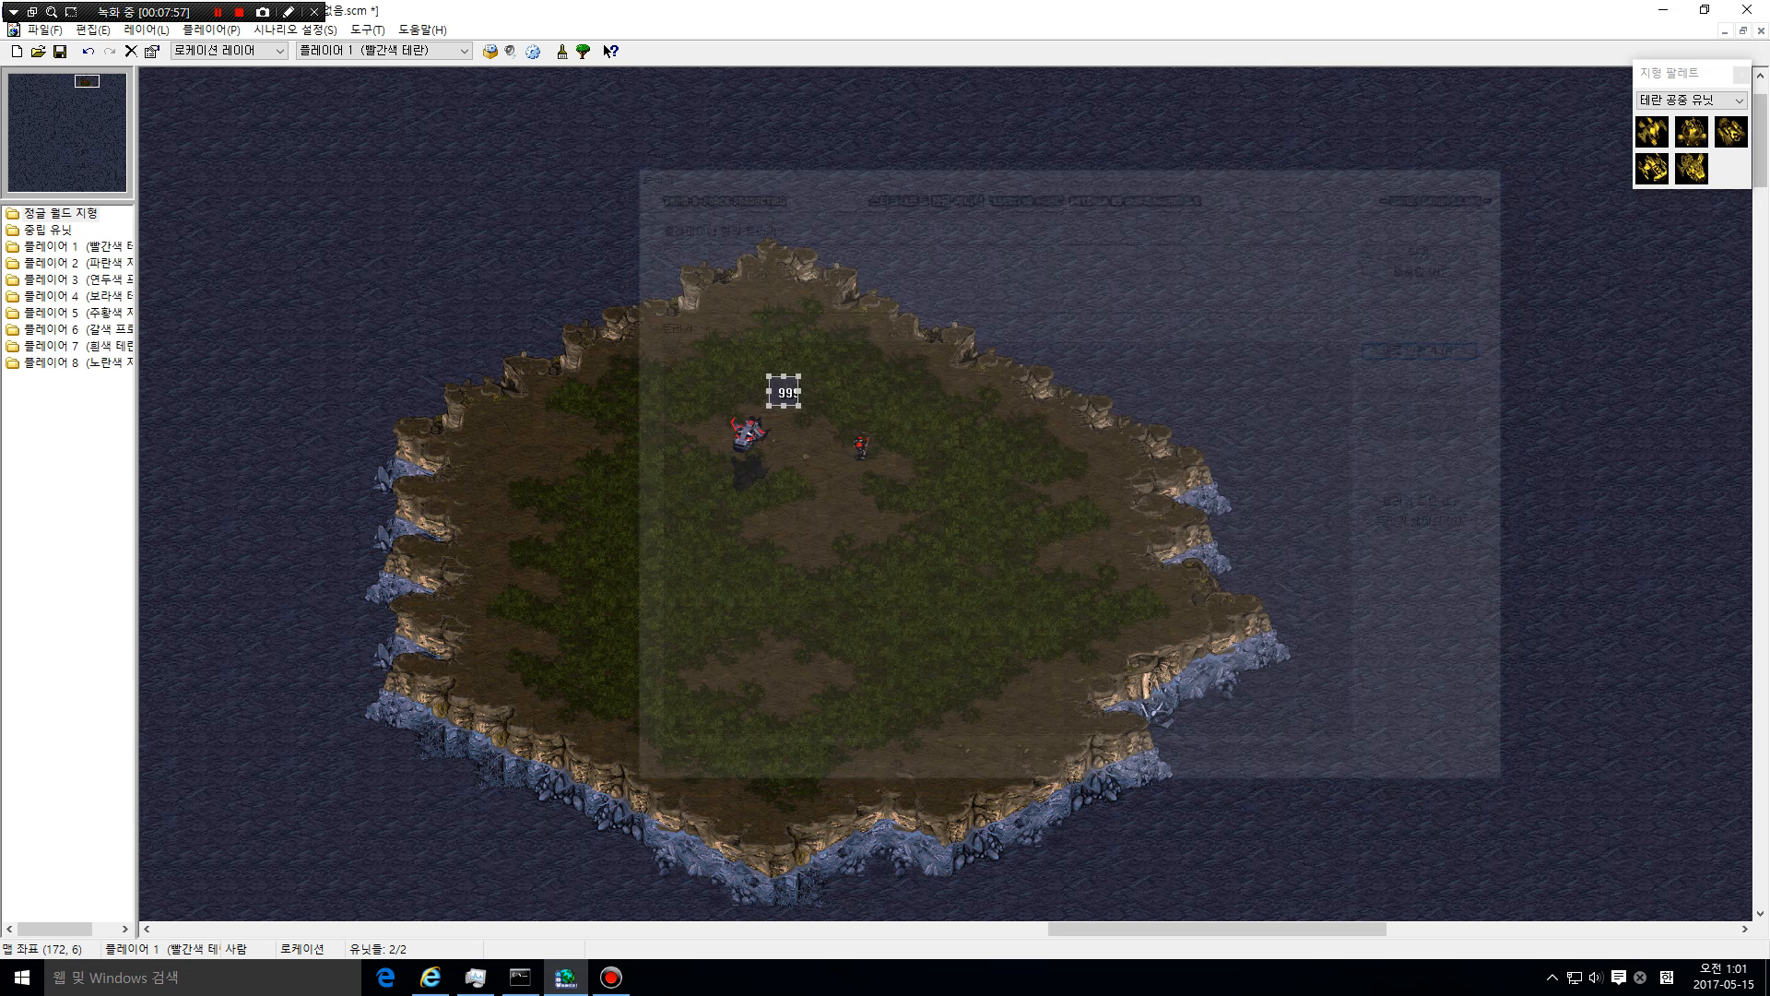
# Examine the scenario's force settings, including the four force names and the players assigned to Force 1
pyautogui.hotkey('alt', 's')
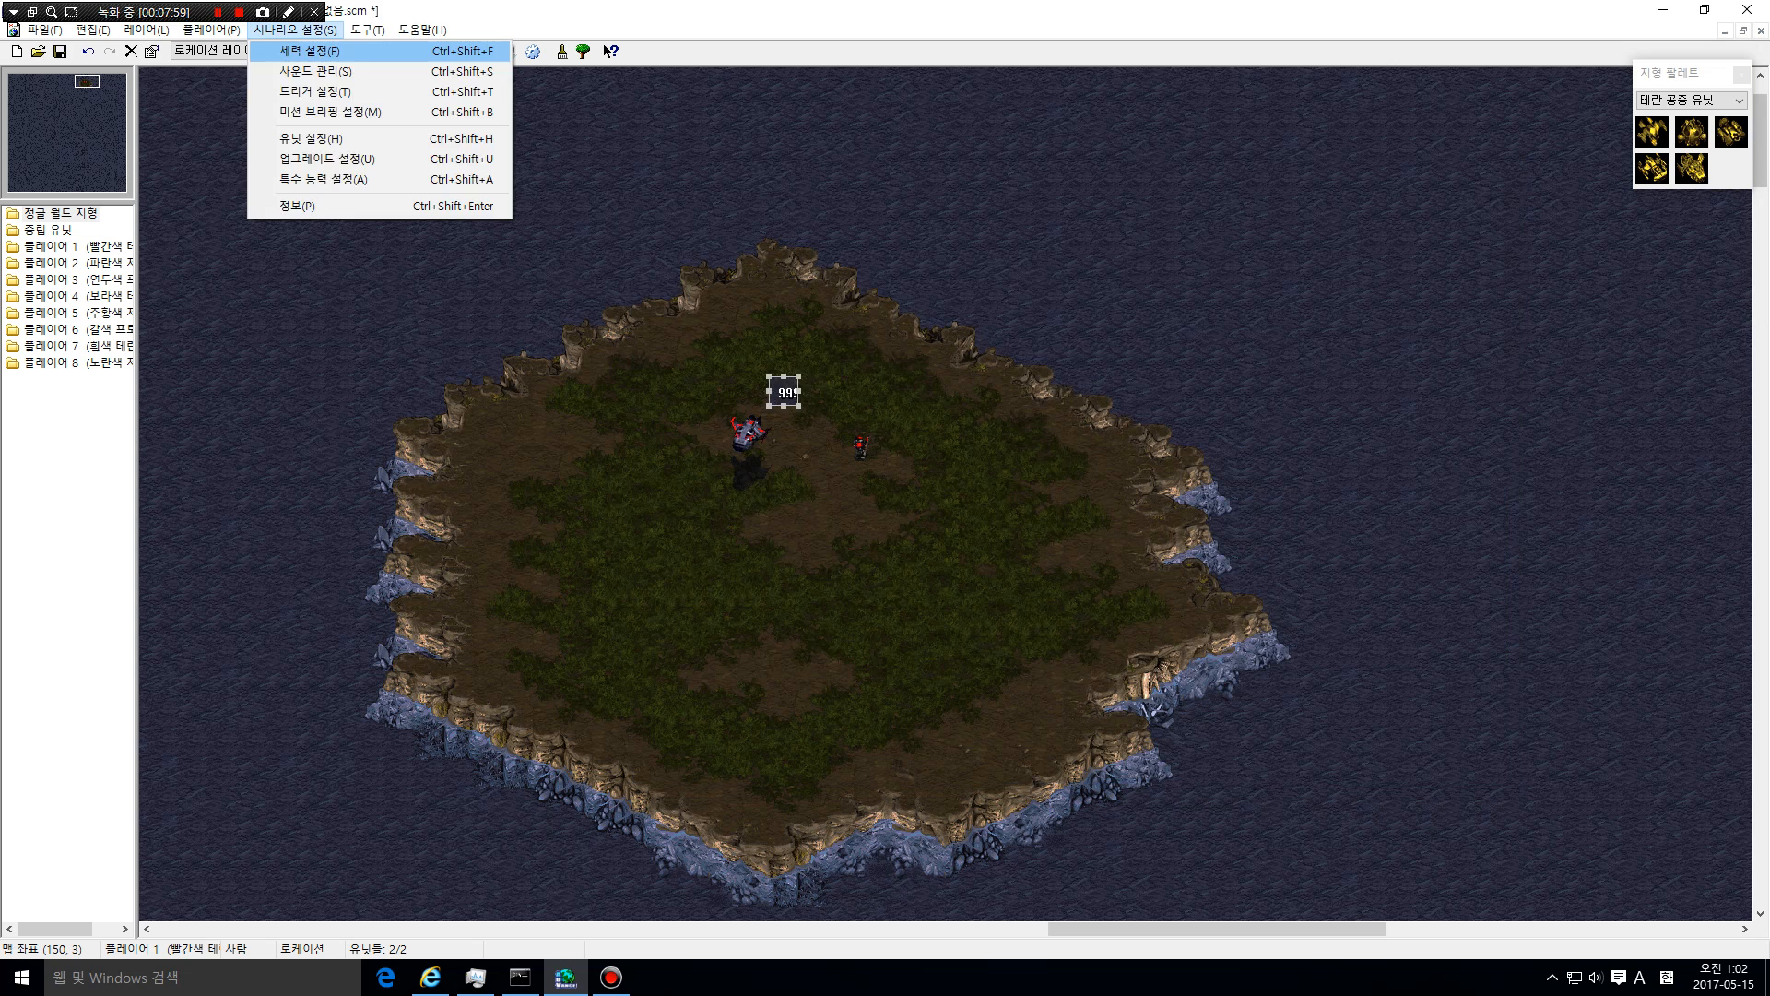
pyautogui.press('Return')
pyautogui.press('Tab')
pyautogui.press('Tab')
pyautogui.press('Tab')
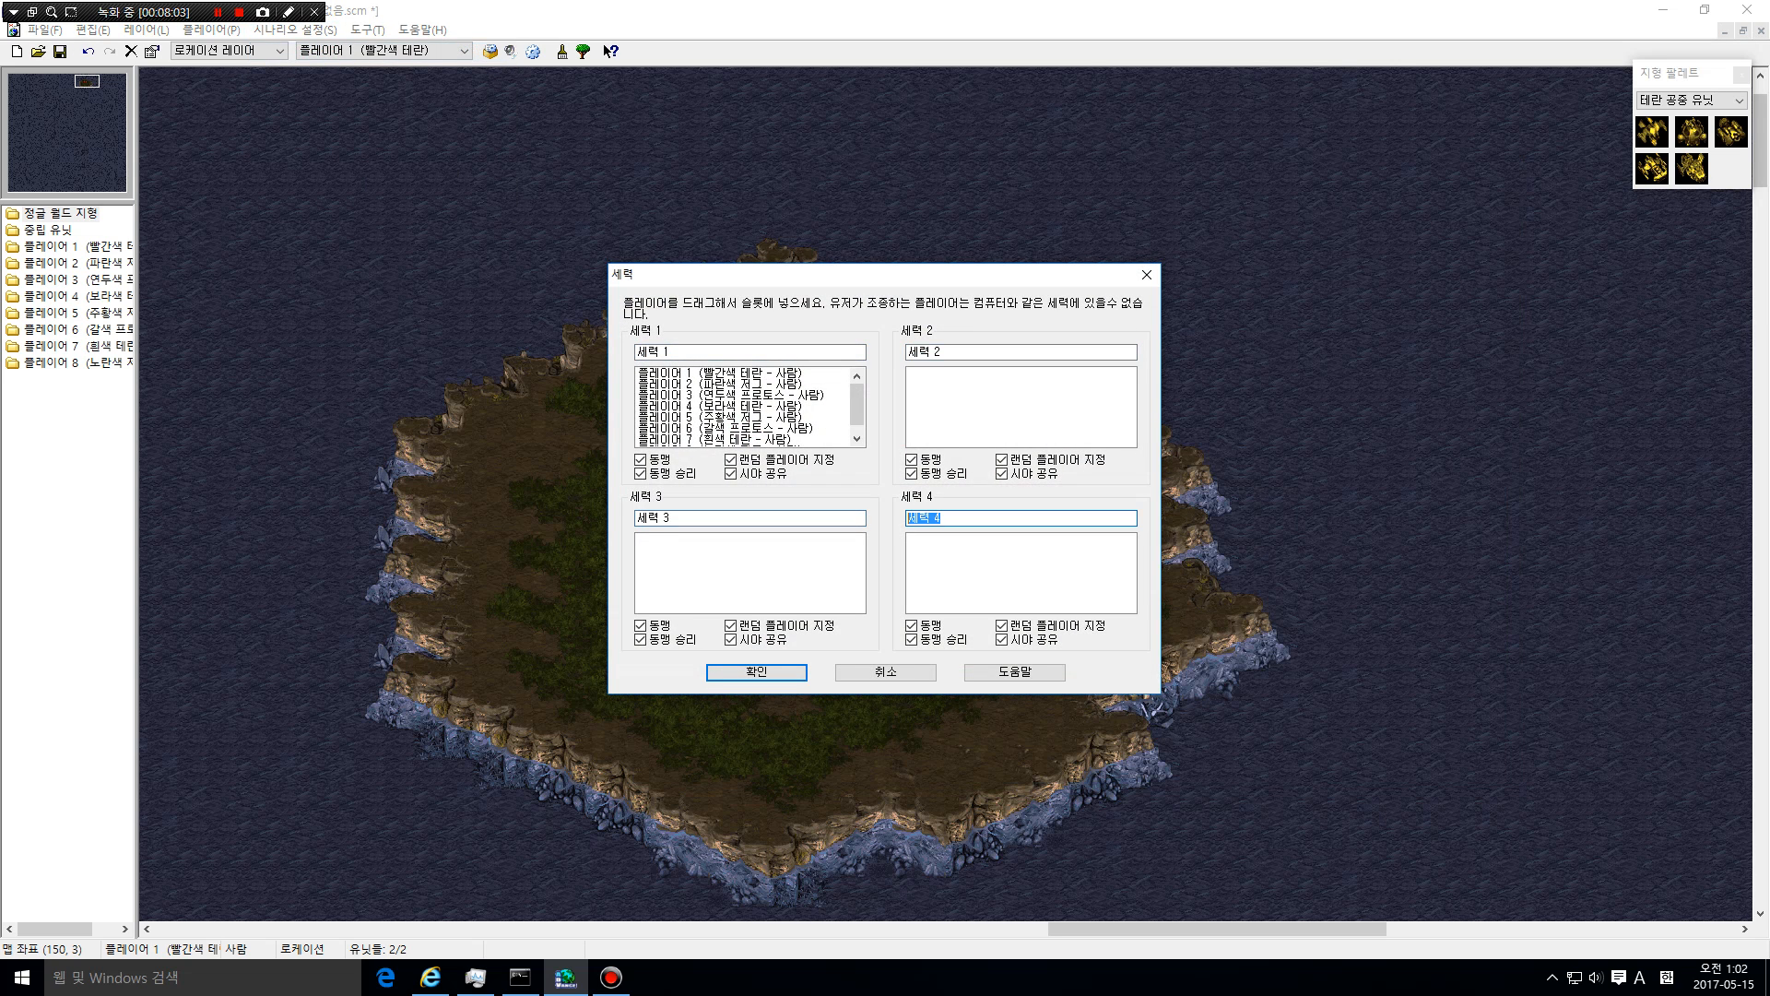
pyautogui.scroll(-1, 746, 406)
pyautogui.moveTo(857, 411); pyautogui.dragTo(857, 412)
pyautogui.click(738, 373)
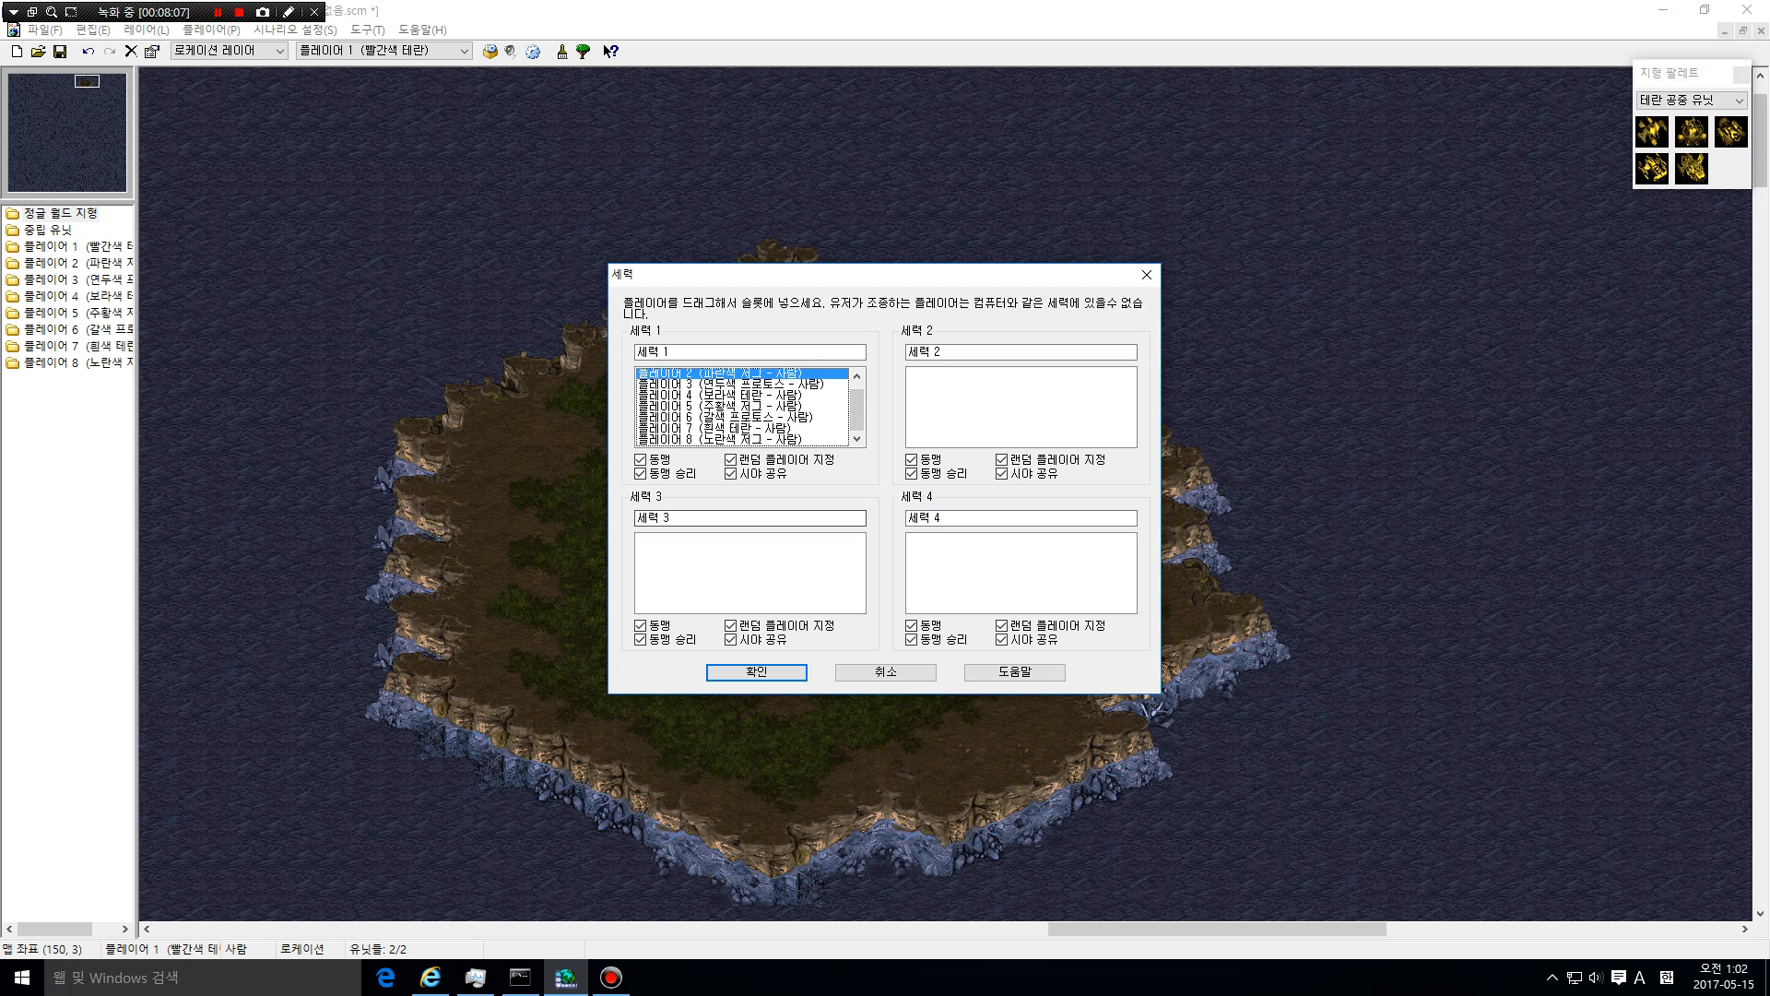
pyautogui.click(885, 672)
pyautogui.click(295, 31)
pyautogui.click(309, 52)
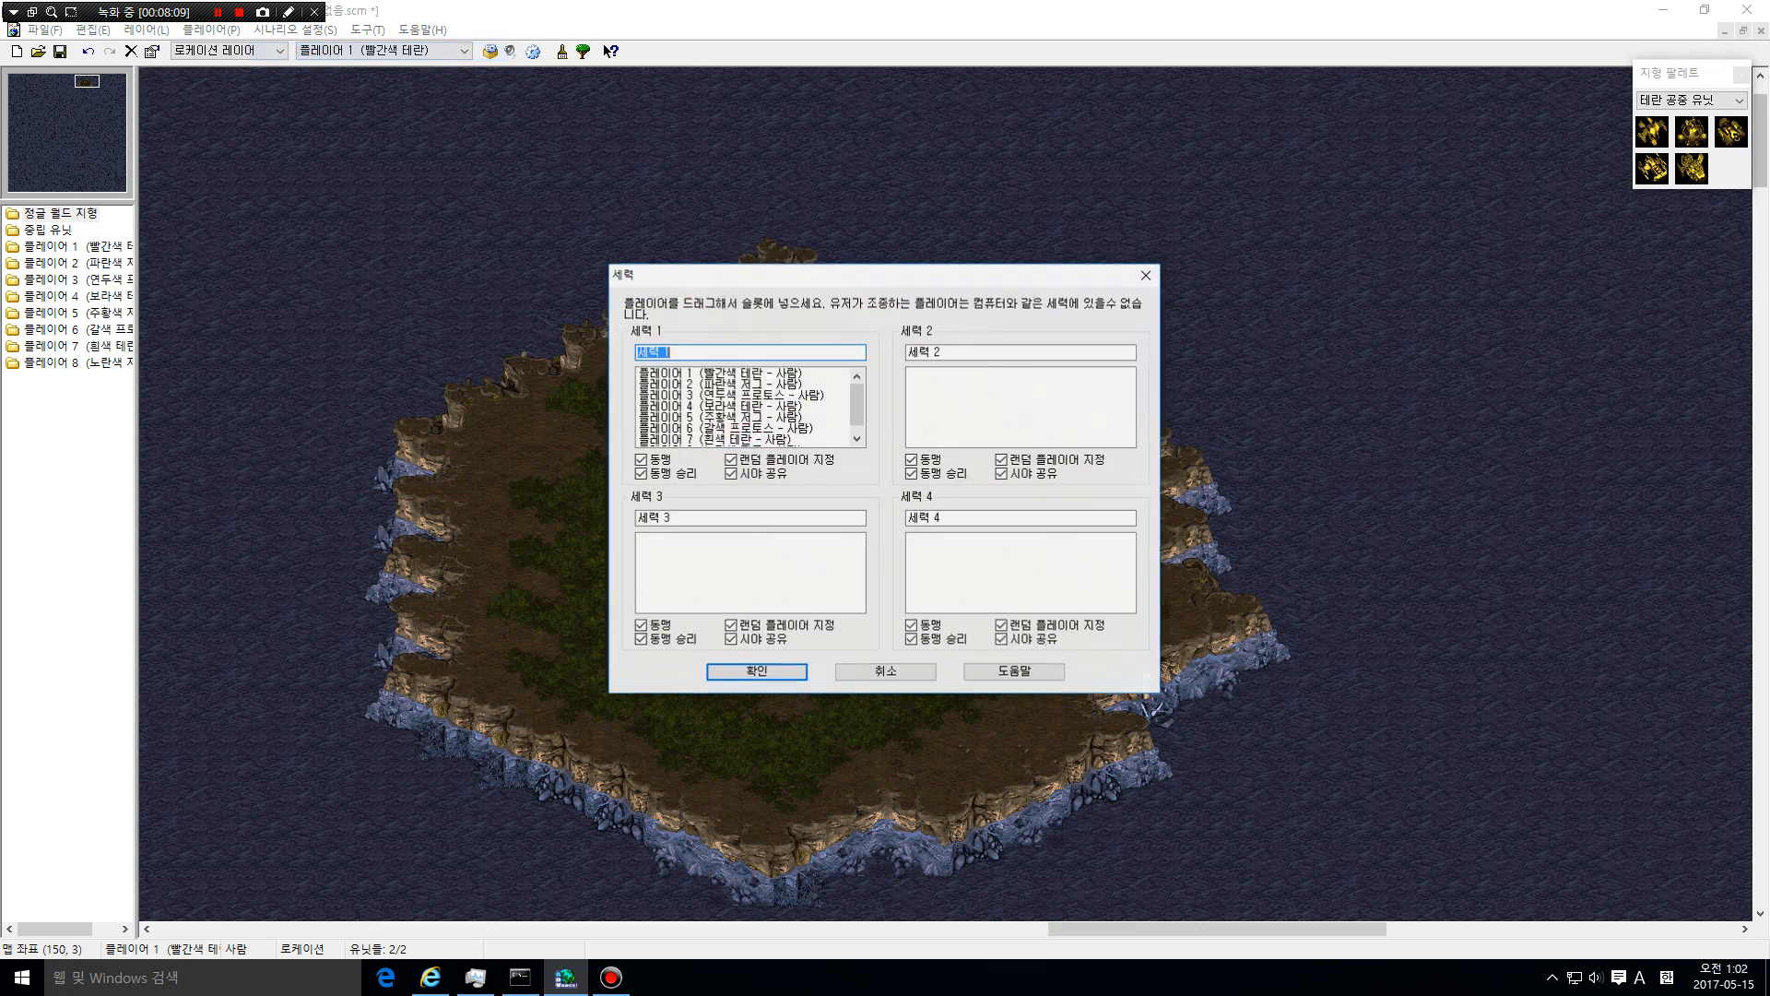
pyautogui.press('Escape')
# Start a new trigger in the scenario's trigger settings and continue to its conditions without ticking any player
pyautogui.click(295, 30)
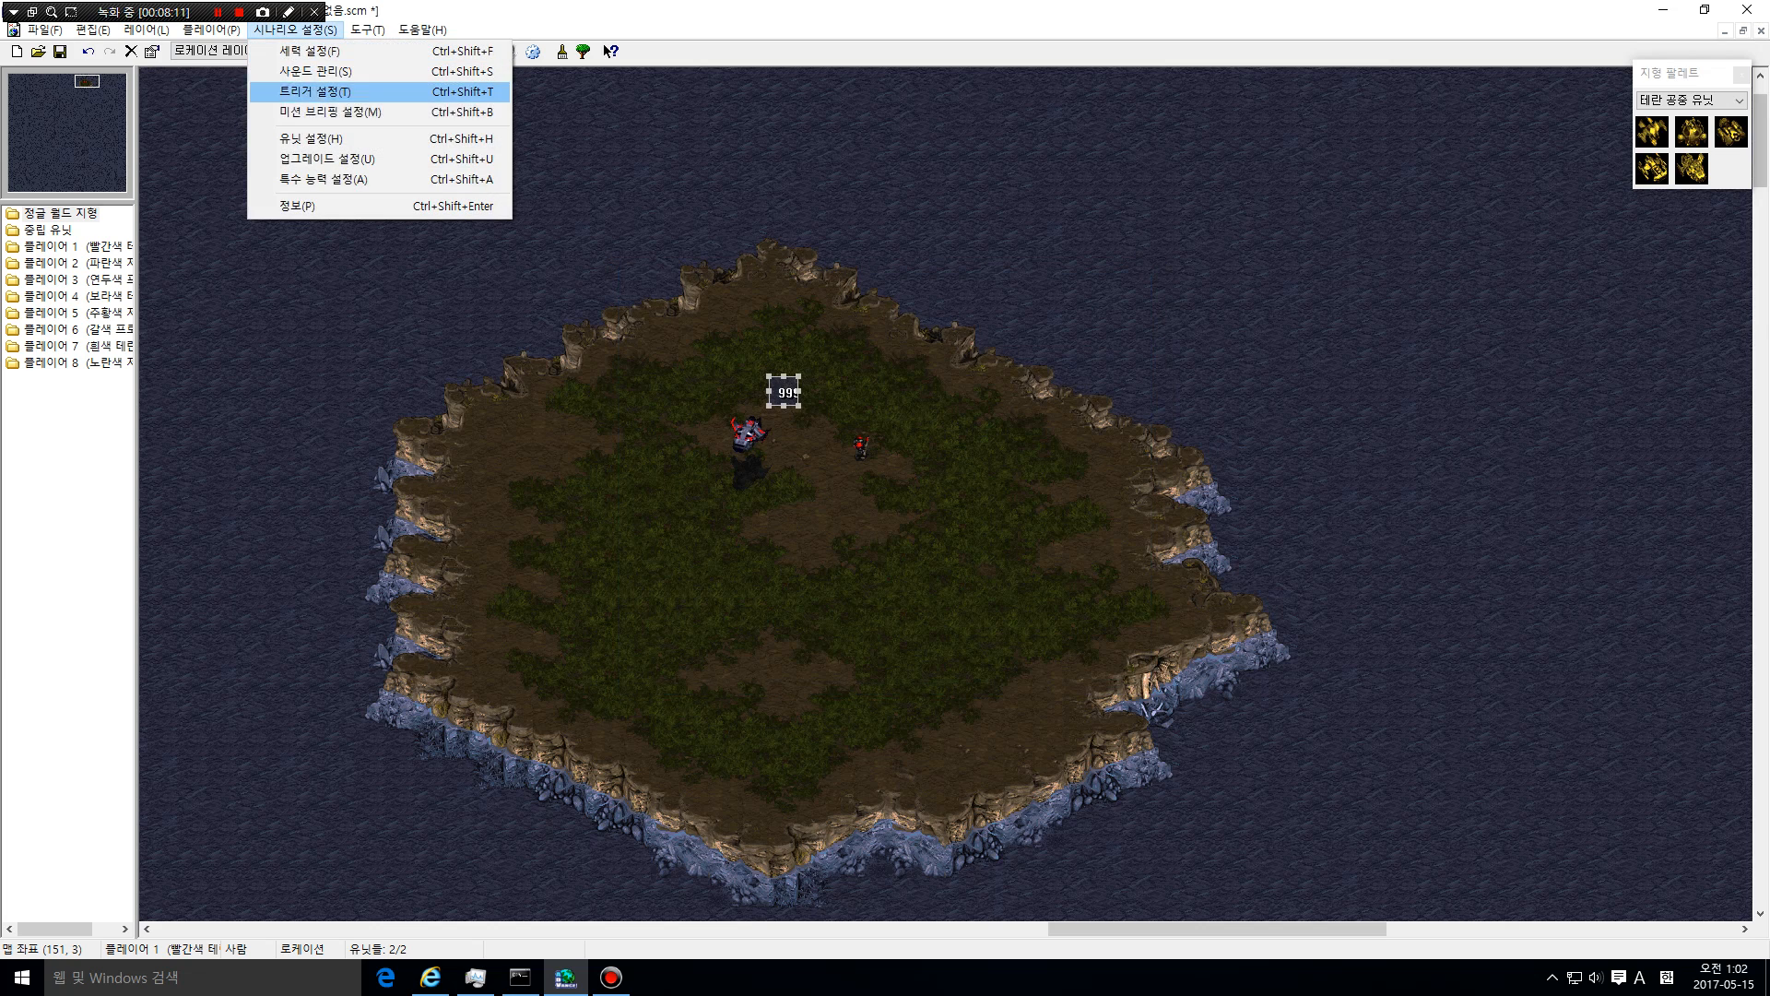
pyautogui.click(316, 91)
pyautogui.click(1249, 350)
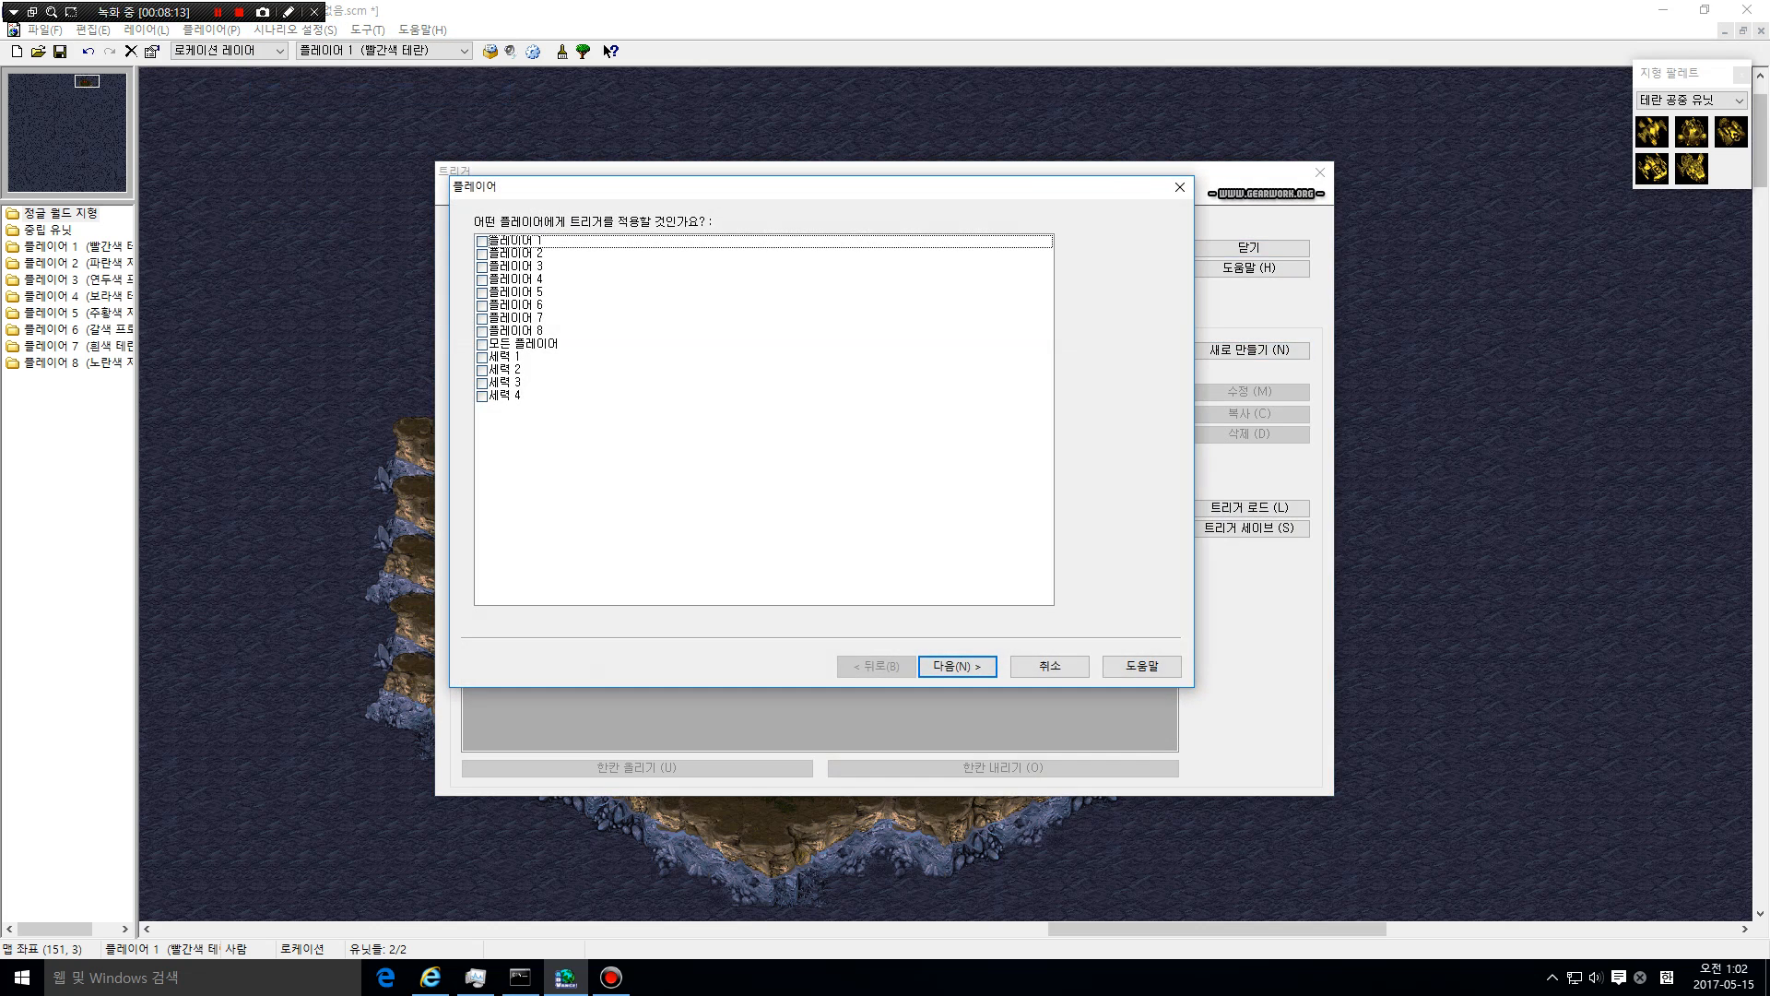
pyautogui.press('Return')
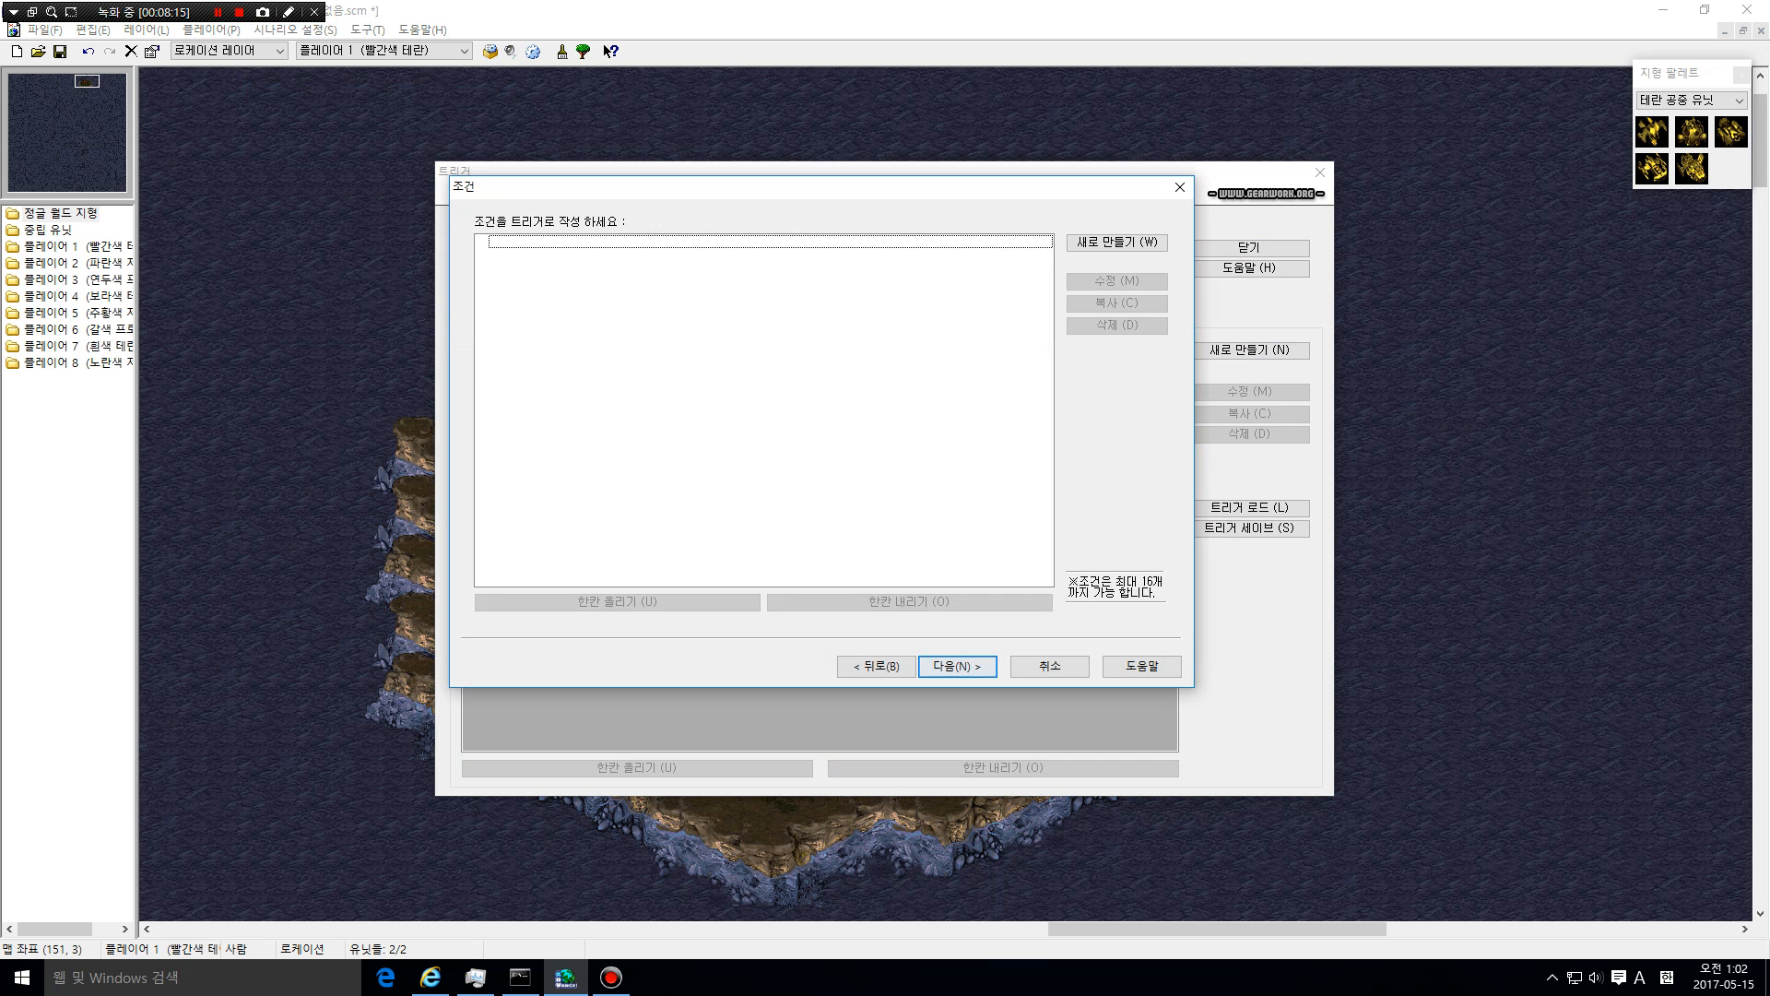
pyautogui.moveTo(916, 193); pyautogui.dragTo(1215, 193)
# Add the [A] 무조건 condition to the new trigger, and delete it again
pyautogui.click(1415, 247)
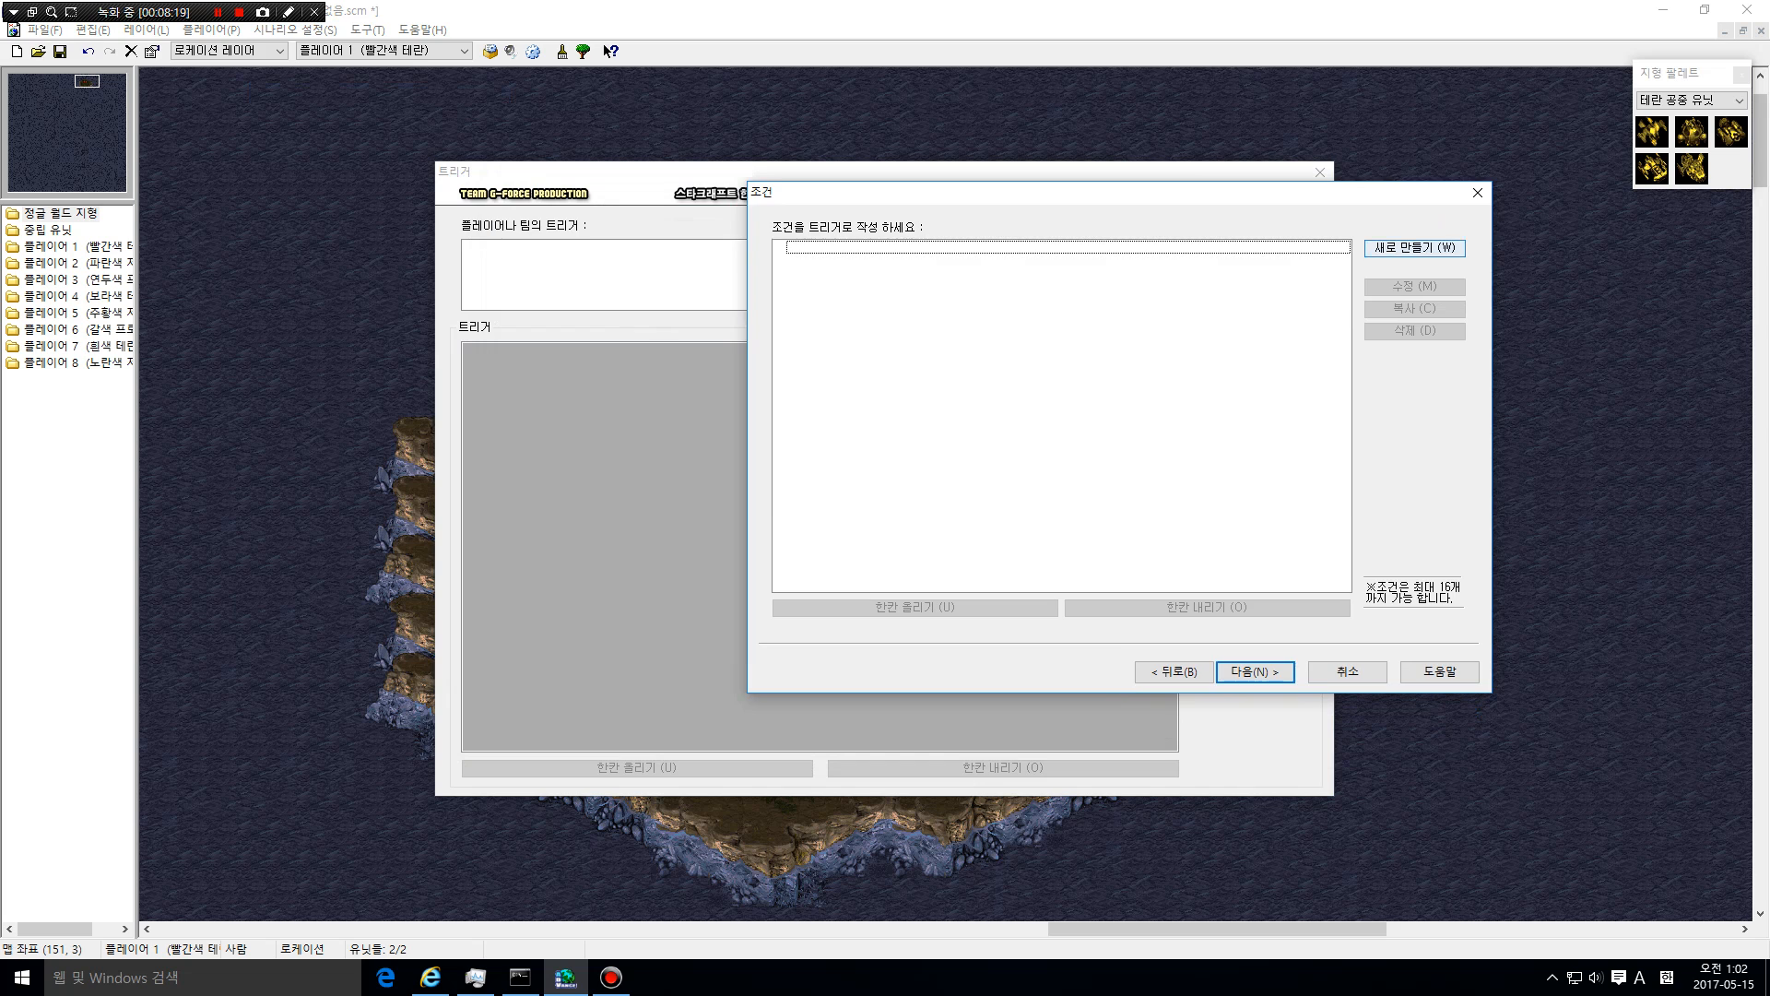
pyautogui.click(1373, 217)
pyautogui.click(1416, 248)
pyautogui.click(1198, 266)
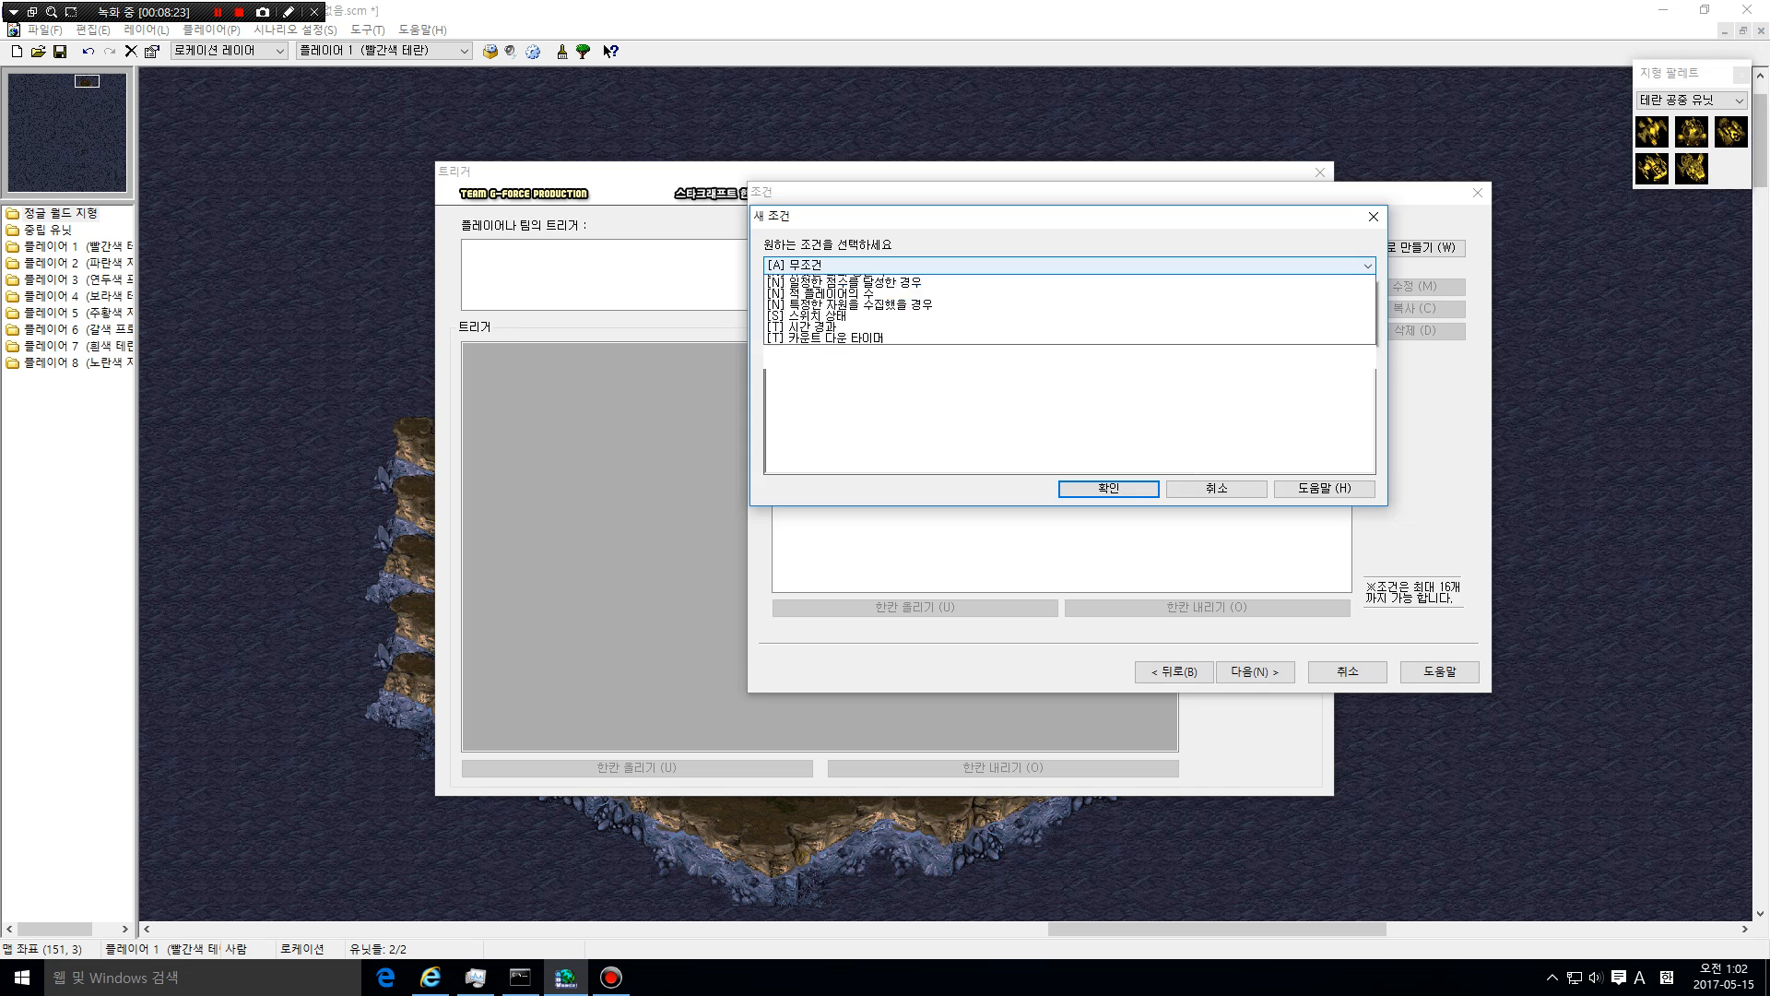
pyautogui.click(1198, 281)
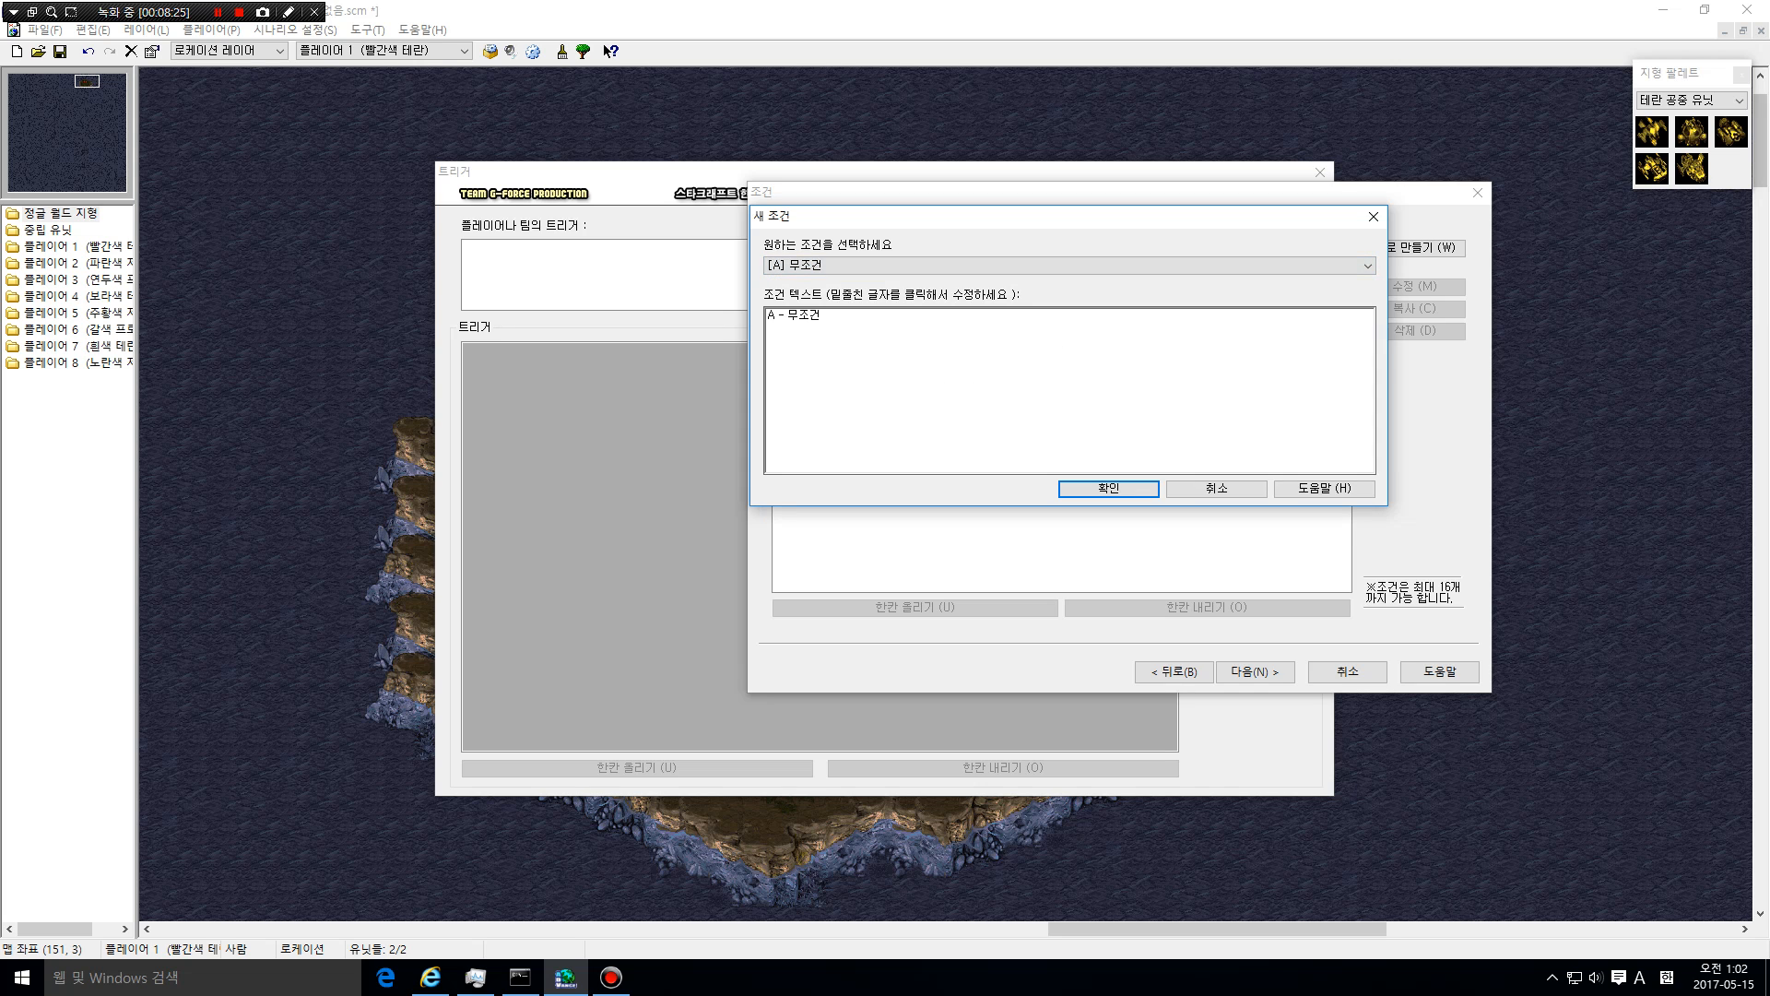
pyautogui.press('Return')
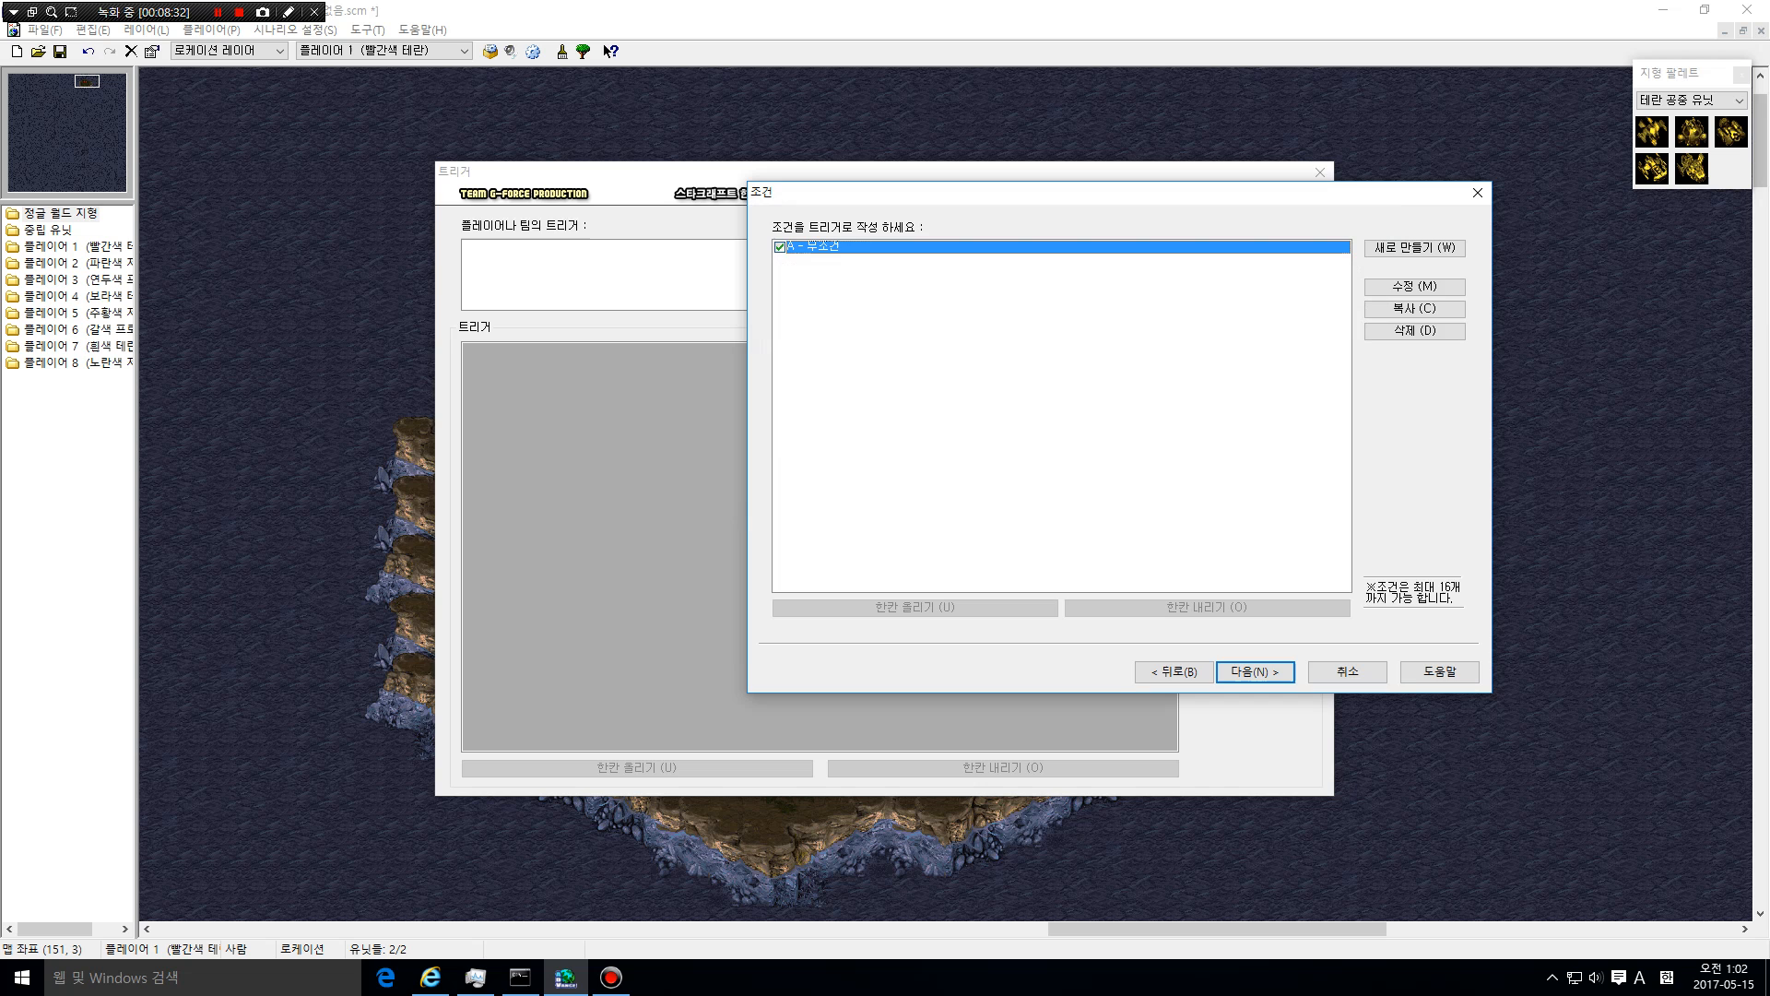
pyautogui.hotkey('alt', 'd')
# Preview the text of the [A] 절대로 condition in a new condition, and cancel it
pyautogui.hotkey('alt', 'w')
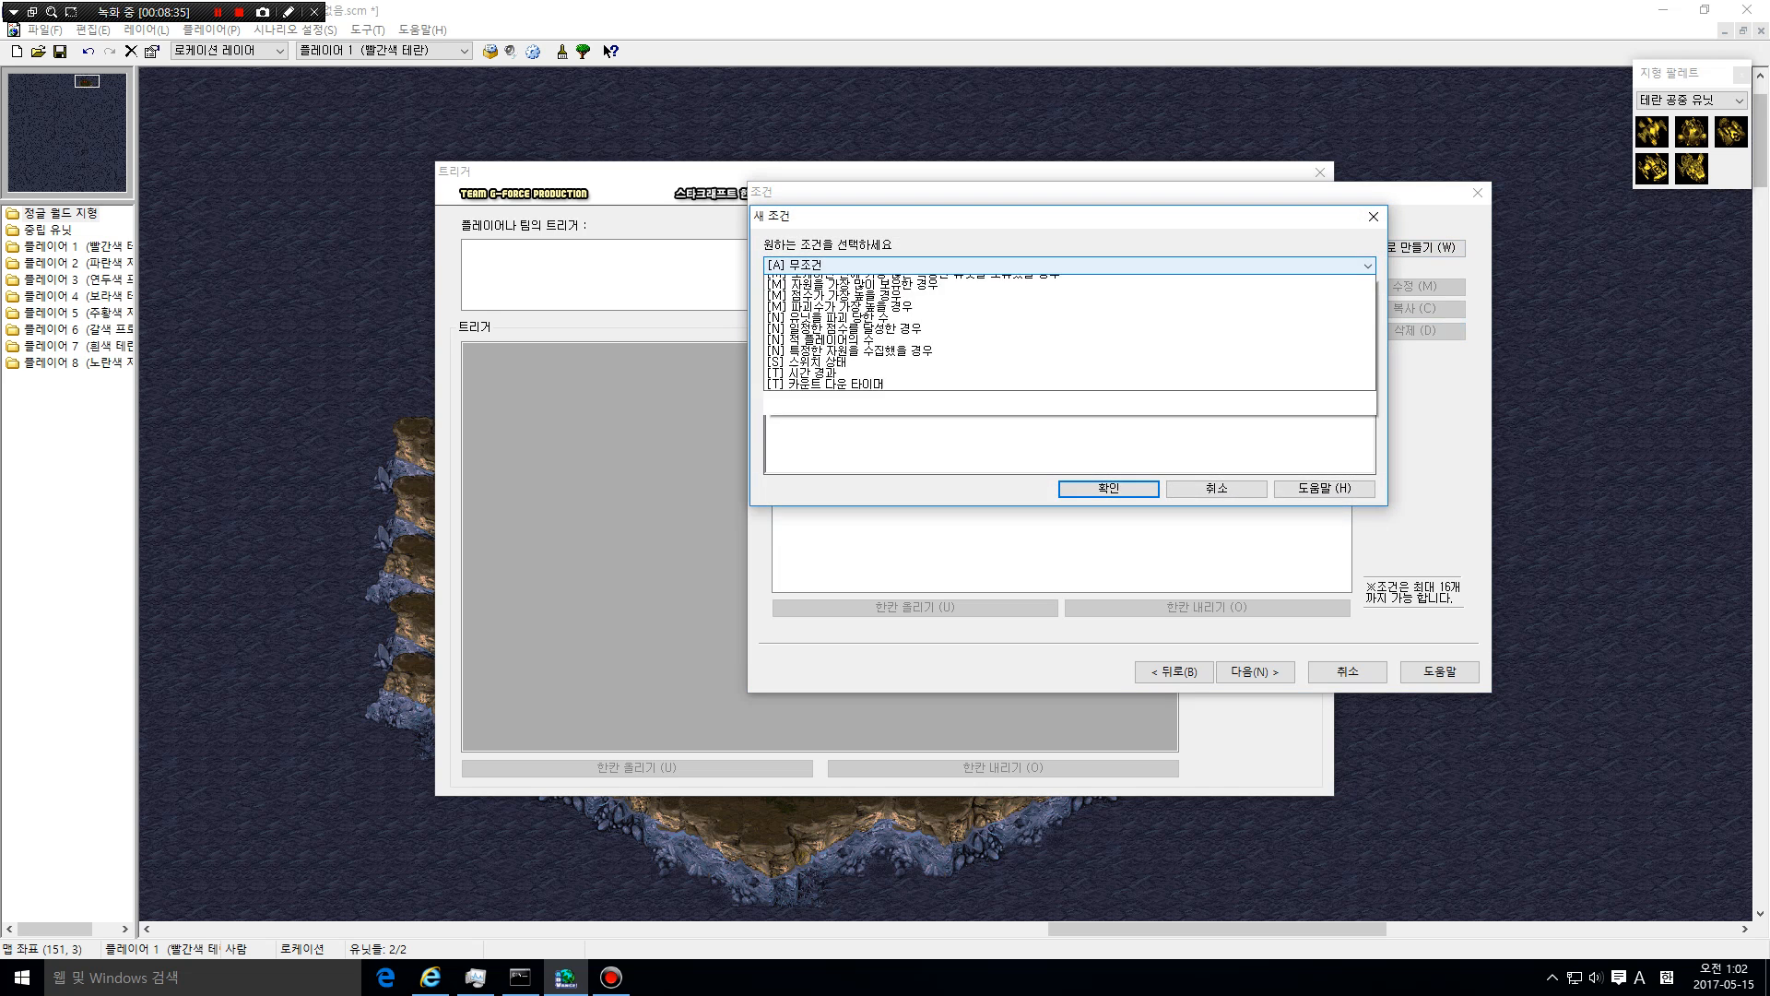
pyautogui.press('Down')
pyautogui.press('Return')
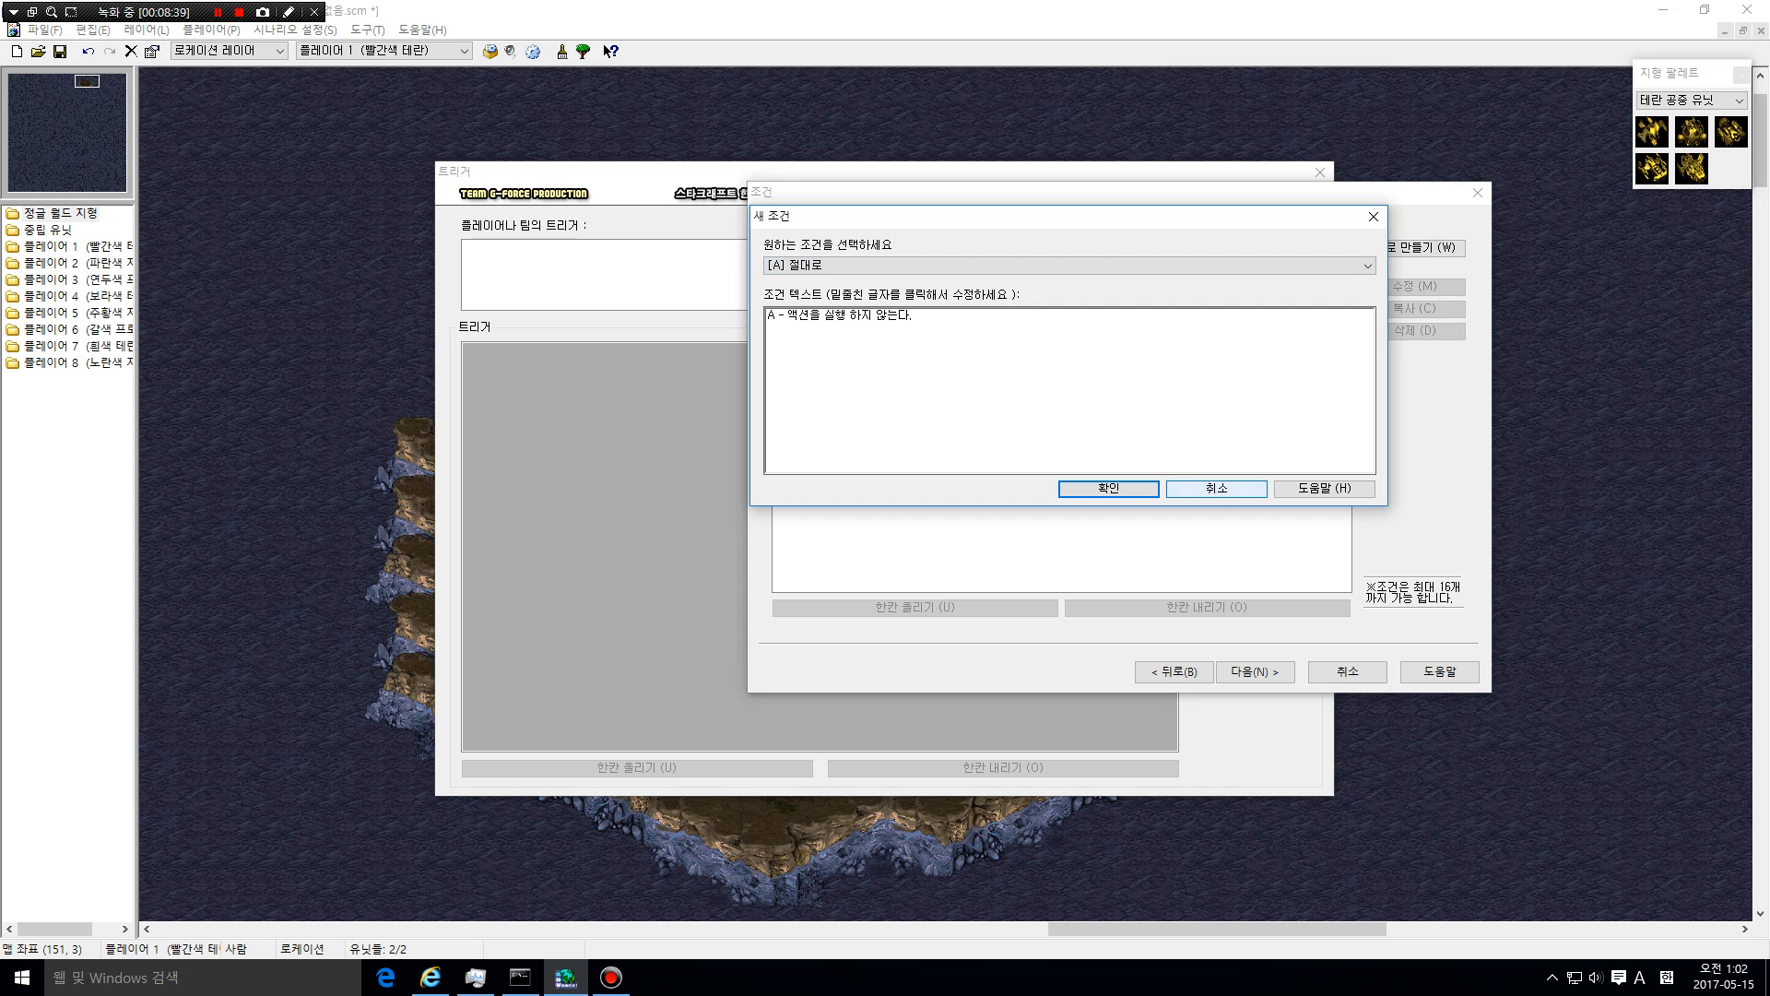
pyautogui.click(1217, 488)
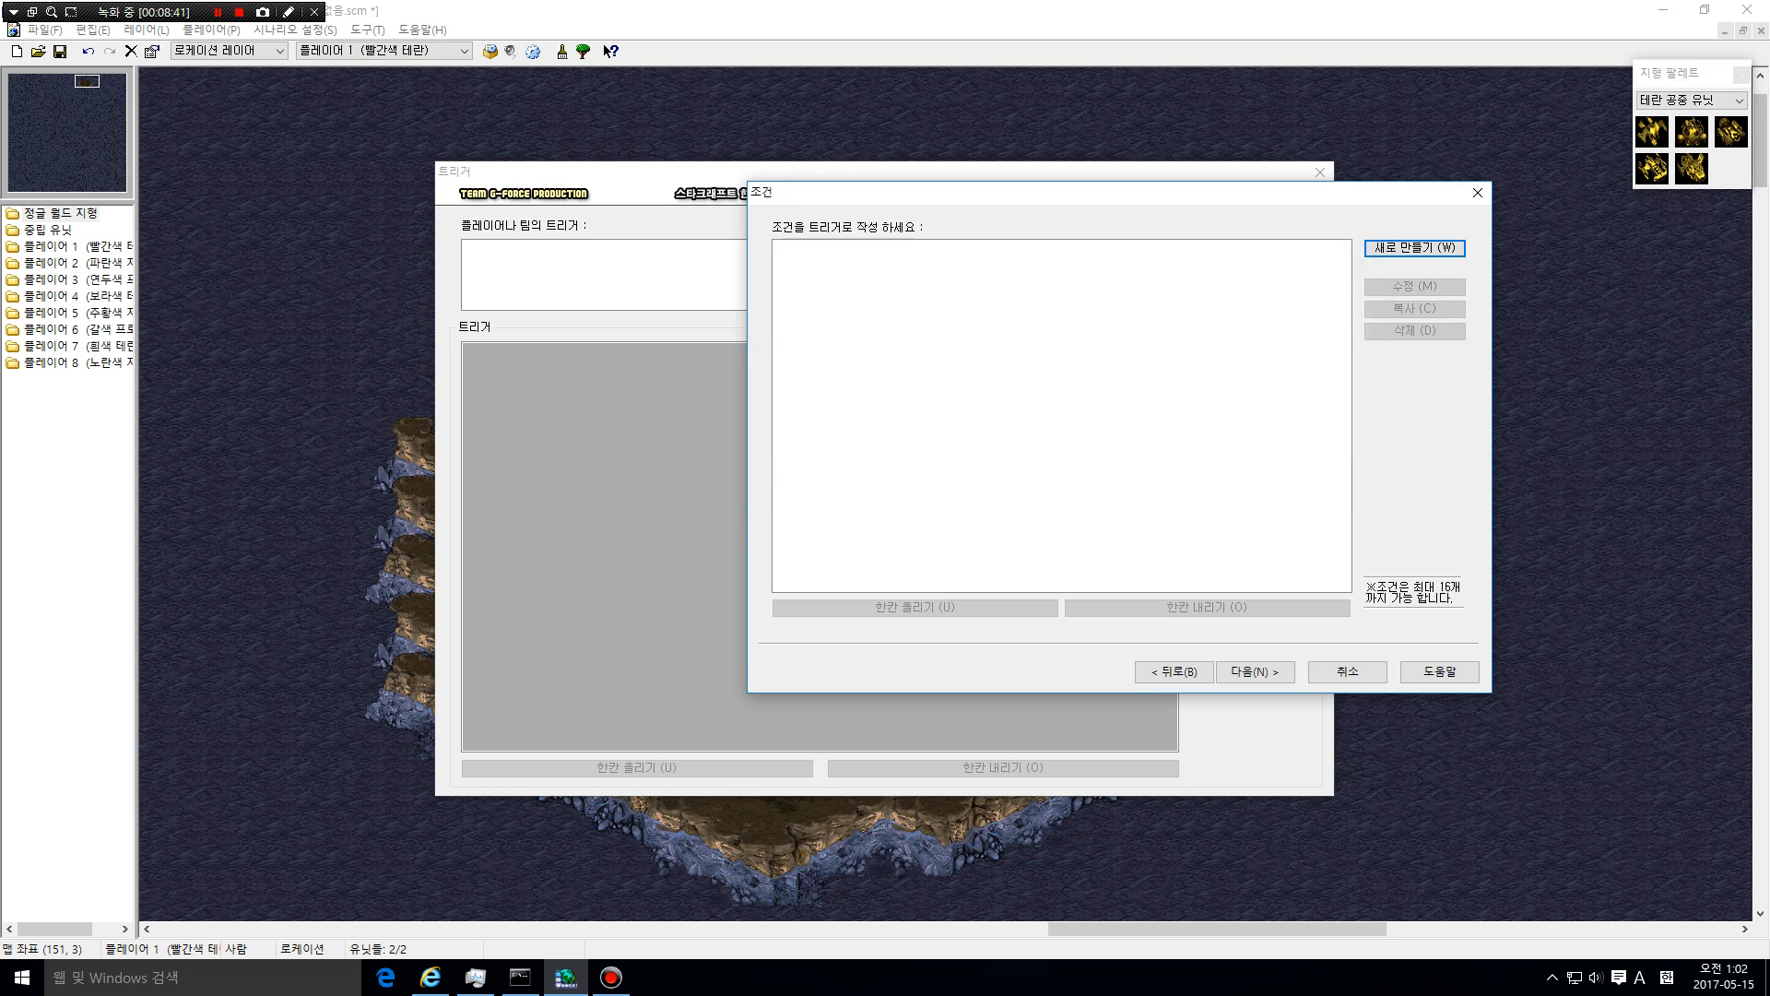
# Create a new condition of type [C] 특정한 유닛을 보유했을 경우 and set its player to 플레이어 1
pyautogui.hotkey('alt', 'w')
pyautogui.press('Down')
pyautogui.press('Down')
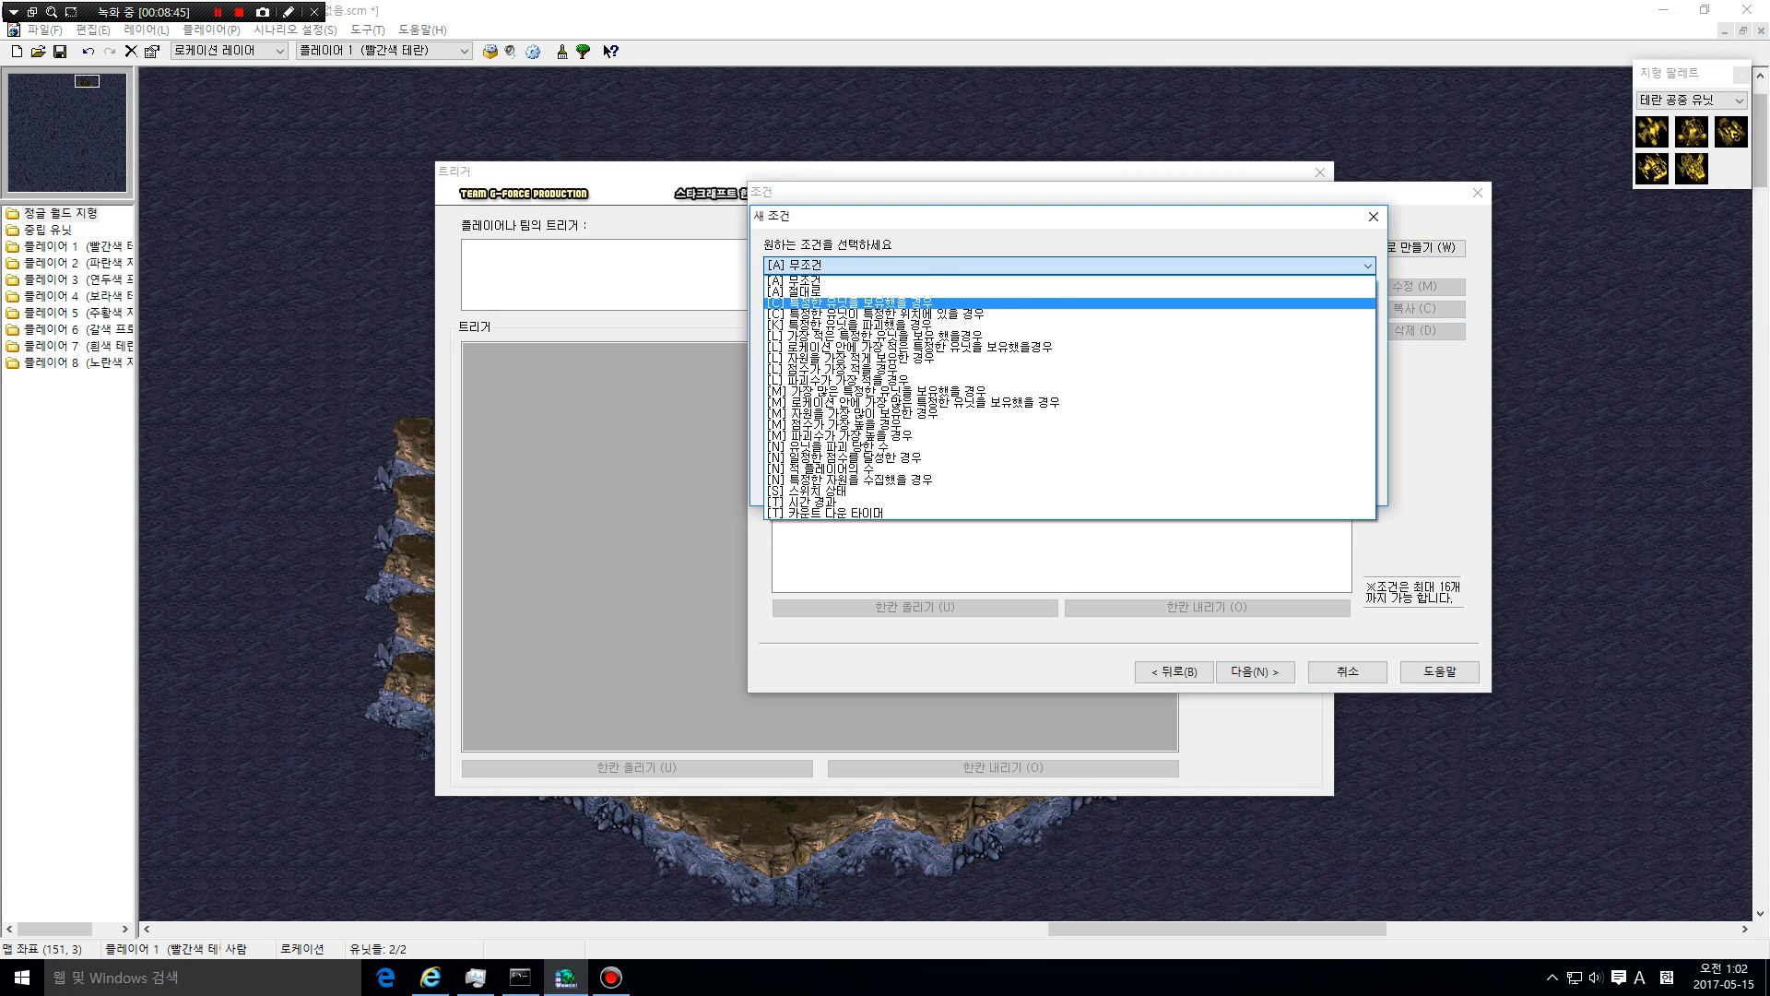
pyautogui.press('Return')
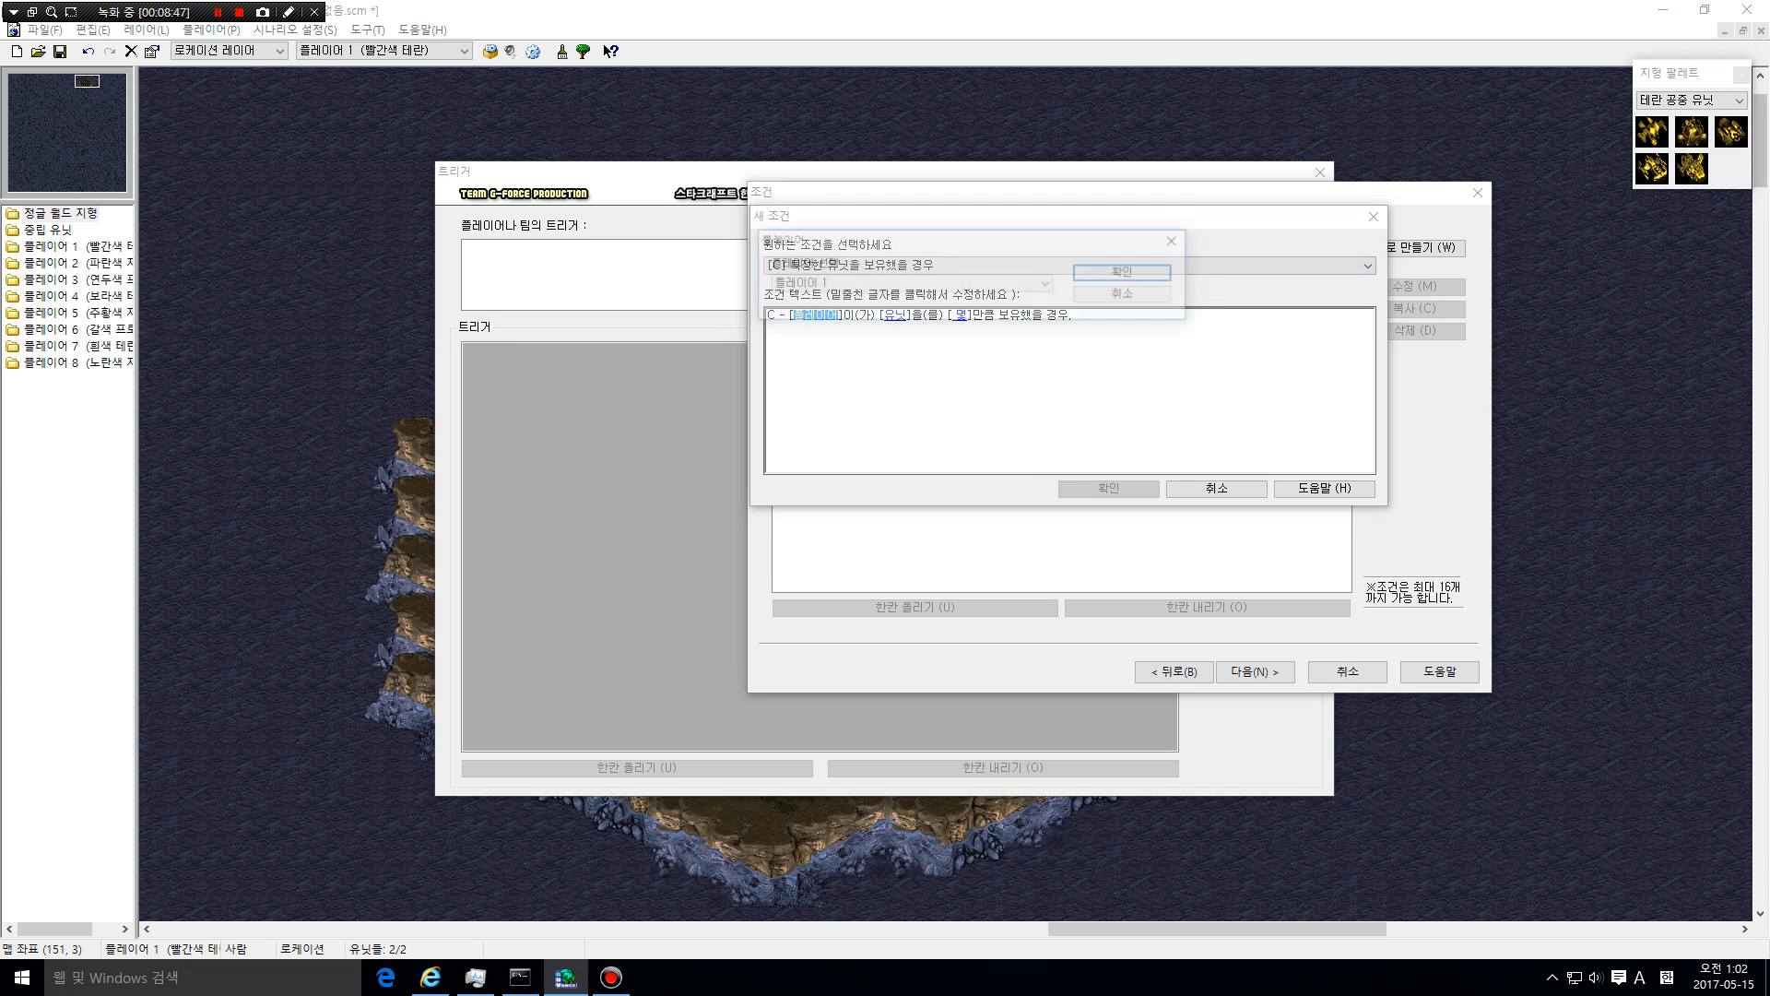
pyautogui.press('Return')
# Set the unit of the possession condition to Terran SCV from the Terran ground units
pyautogui.press('Tab')
pyautogui.press('Return')
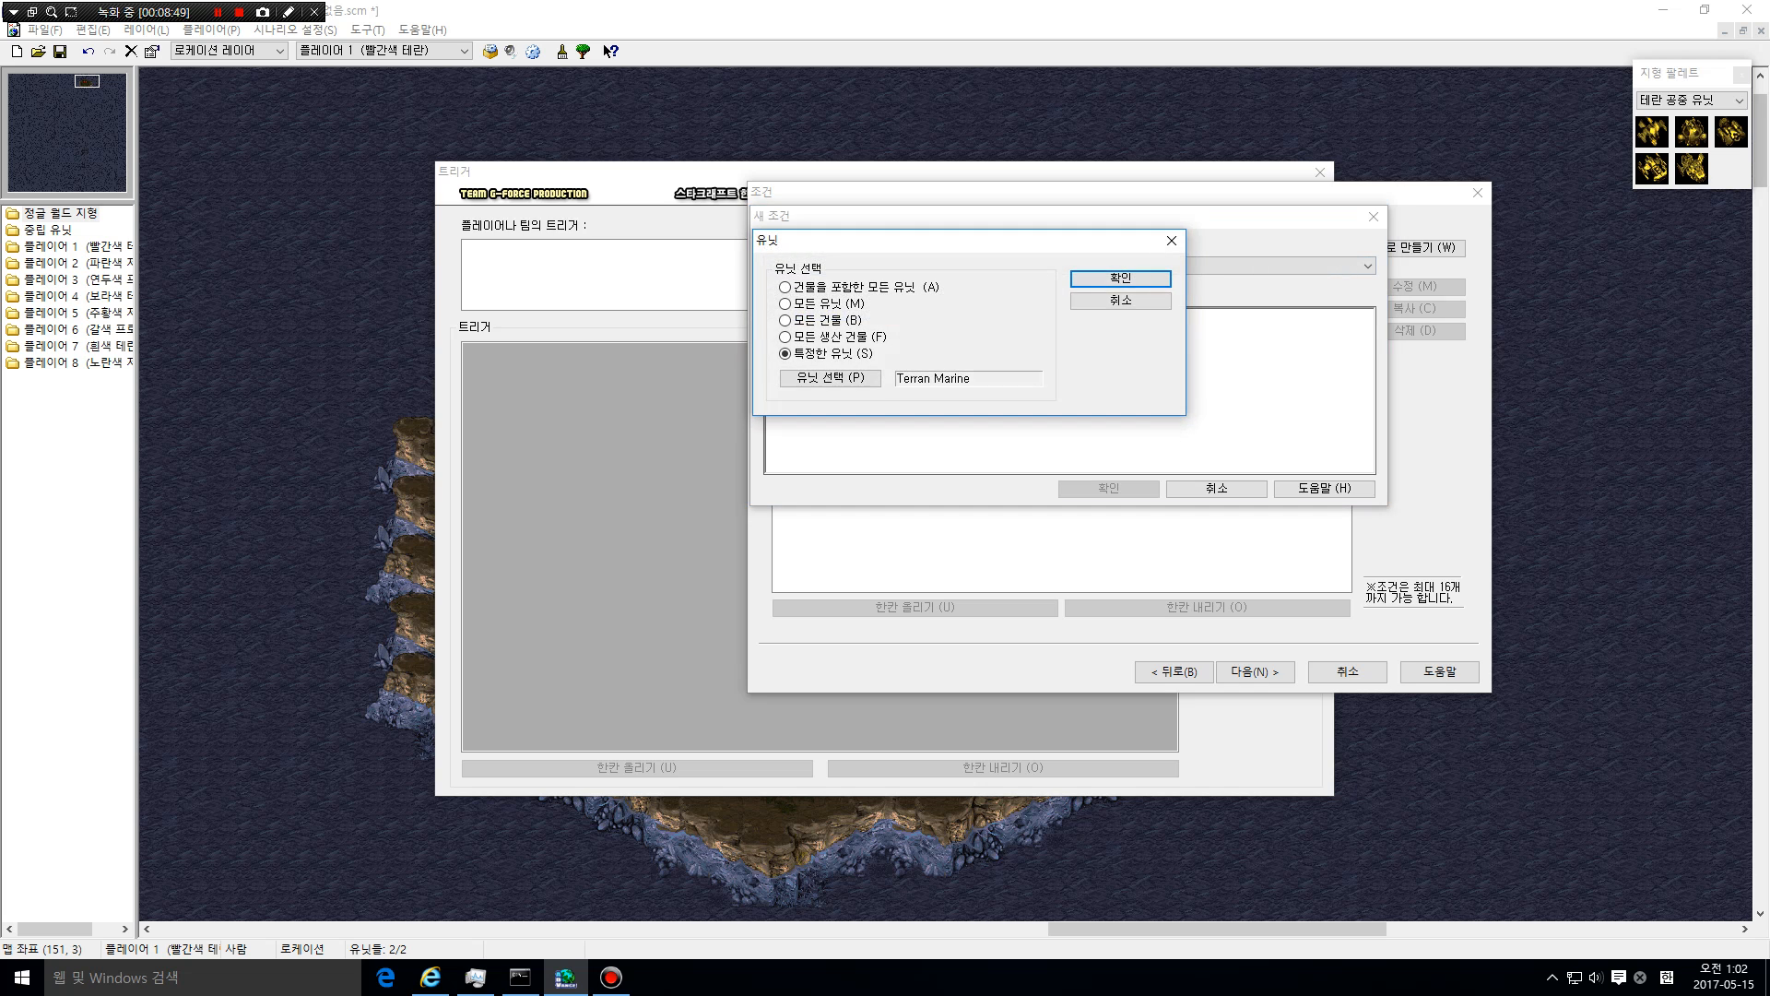
pyautogui.click(830, 378)
pyautogui.doubleClick(805, 309)
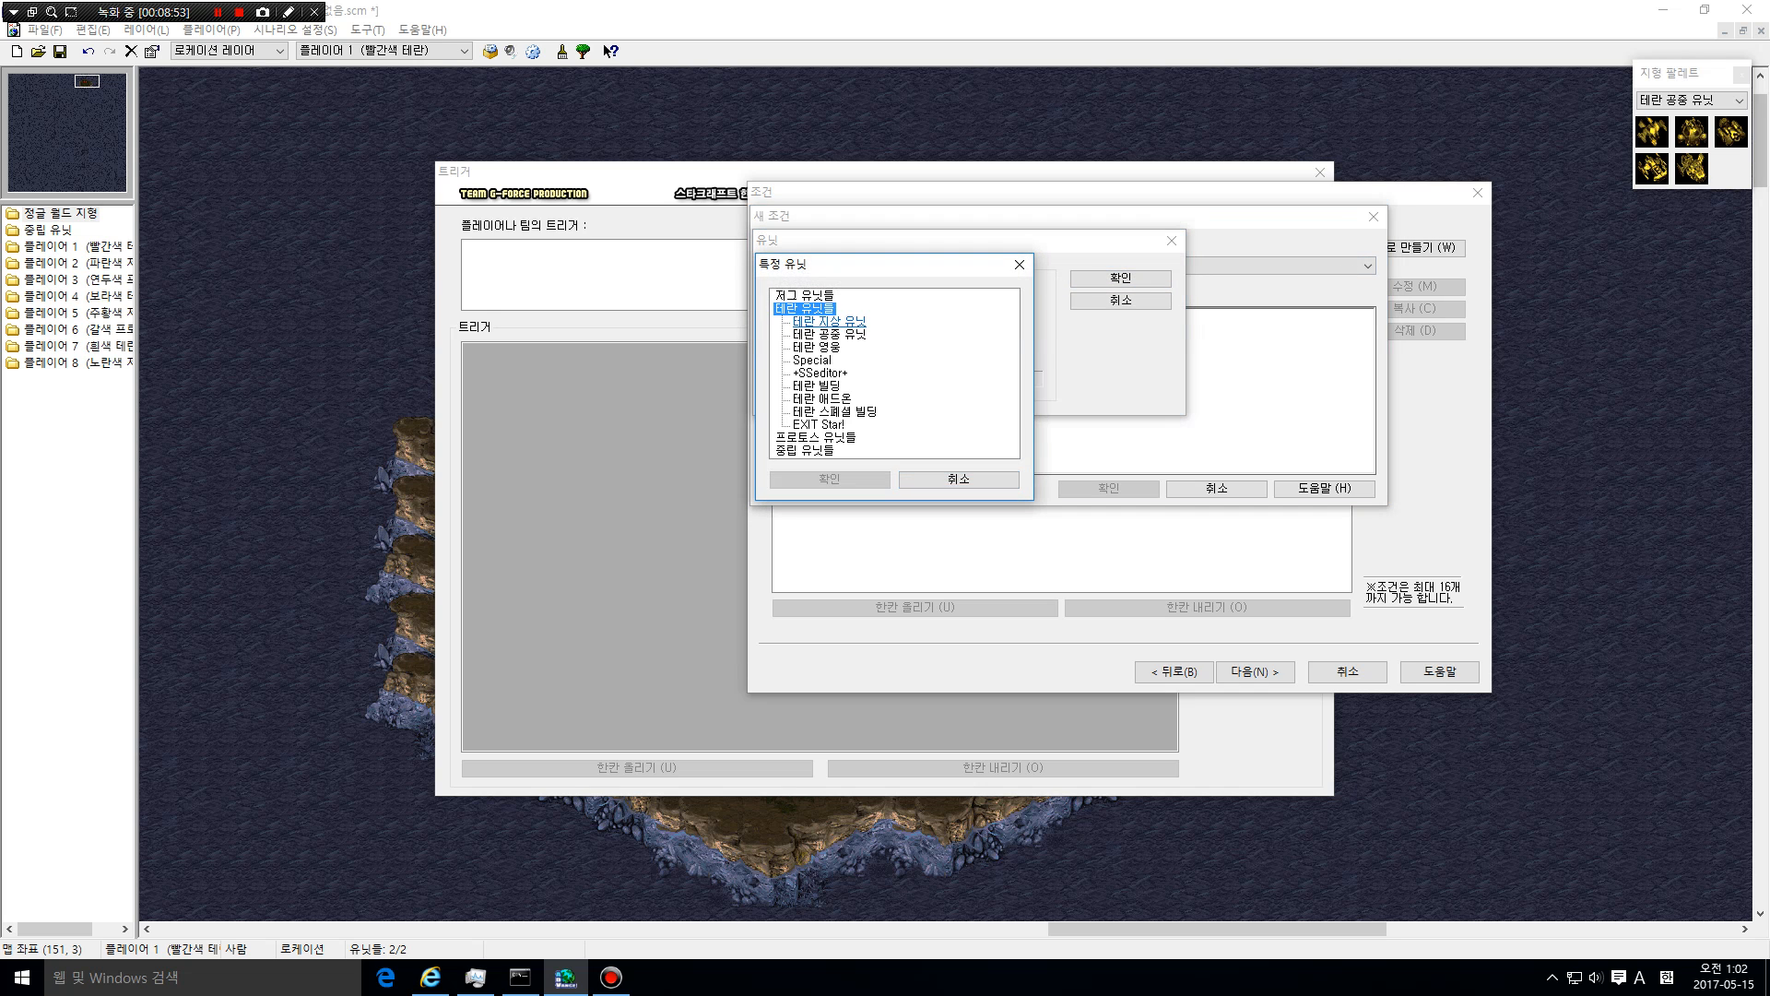
pyautogui.doubleClick(828, 322)
pyautogui.click(840, 399)
pyautogui.click(829, 479)
pyautogui.click(1120, 279)
# Set the amount of the possession condition to exactly (정확히) 1
pyautogui.click(1008, 316)
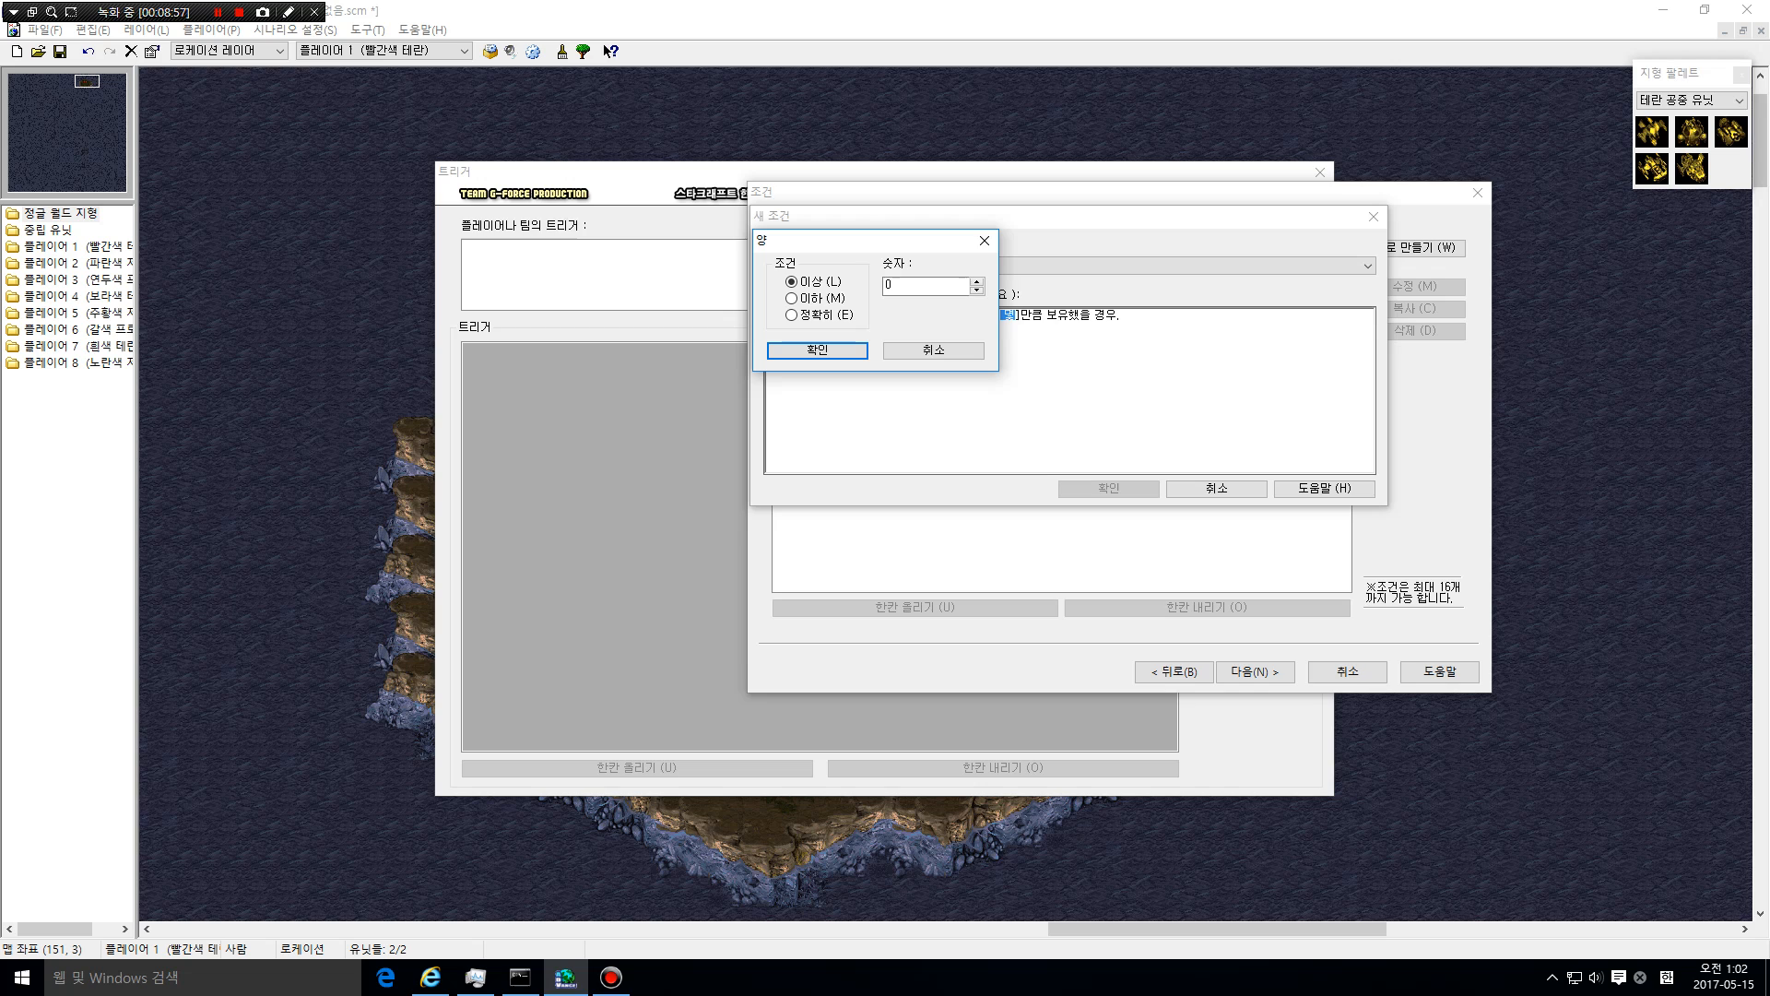
pyautogui.write('1')
pyautogui.click(793, 299)
pyautogui.doubleClick(901, 286)
pyautogui.doubleClick(902, 285)
pyautogui.press('Return')
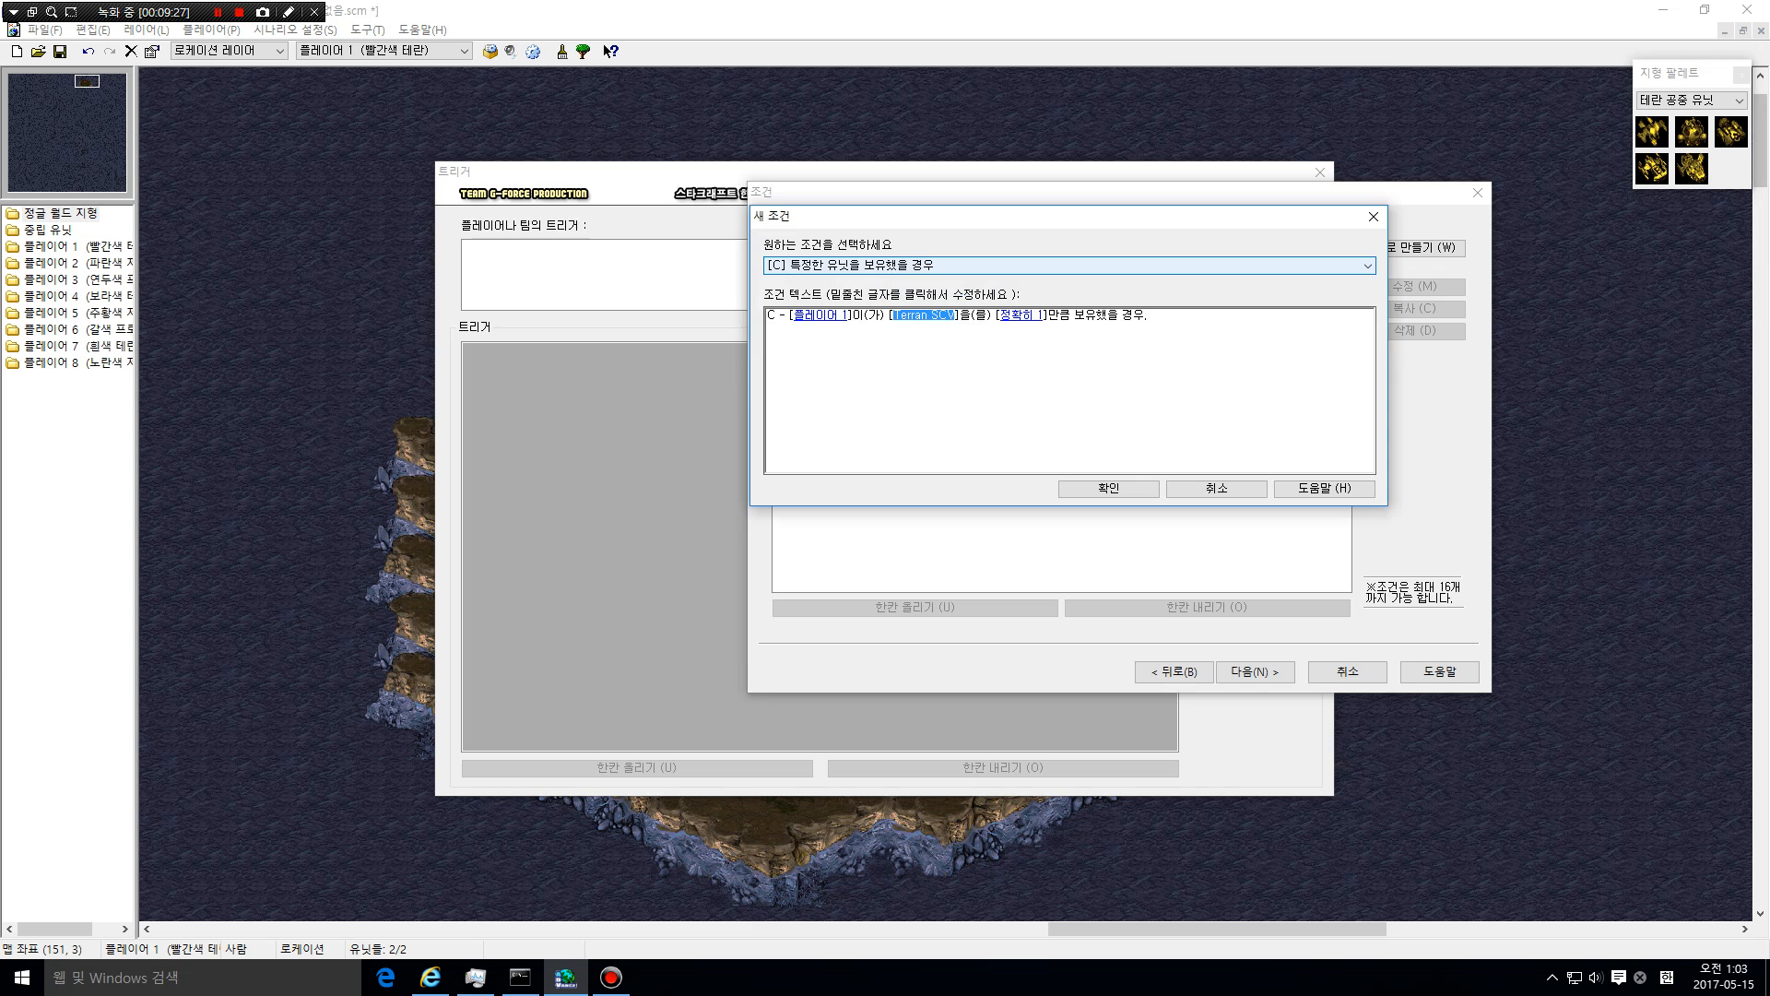
# Reset the possession condition, and switch the condition type to [C] 특정한 유닛이 특정한 위치에 있을 경우
pyautogui.click(926, 265)
pyautogui.click(926, 302)
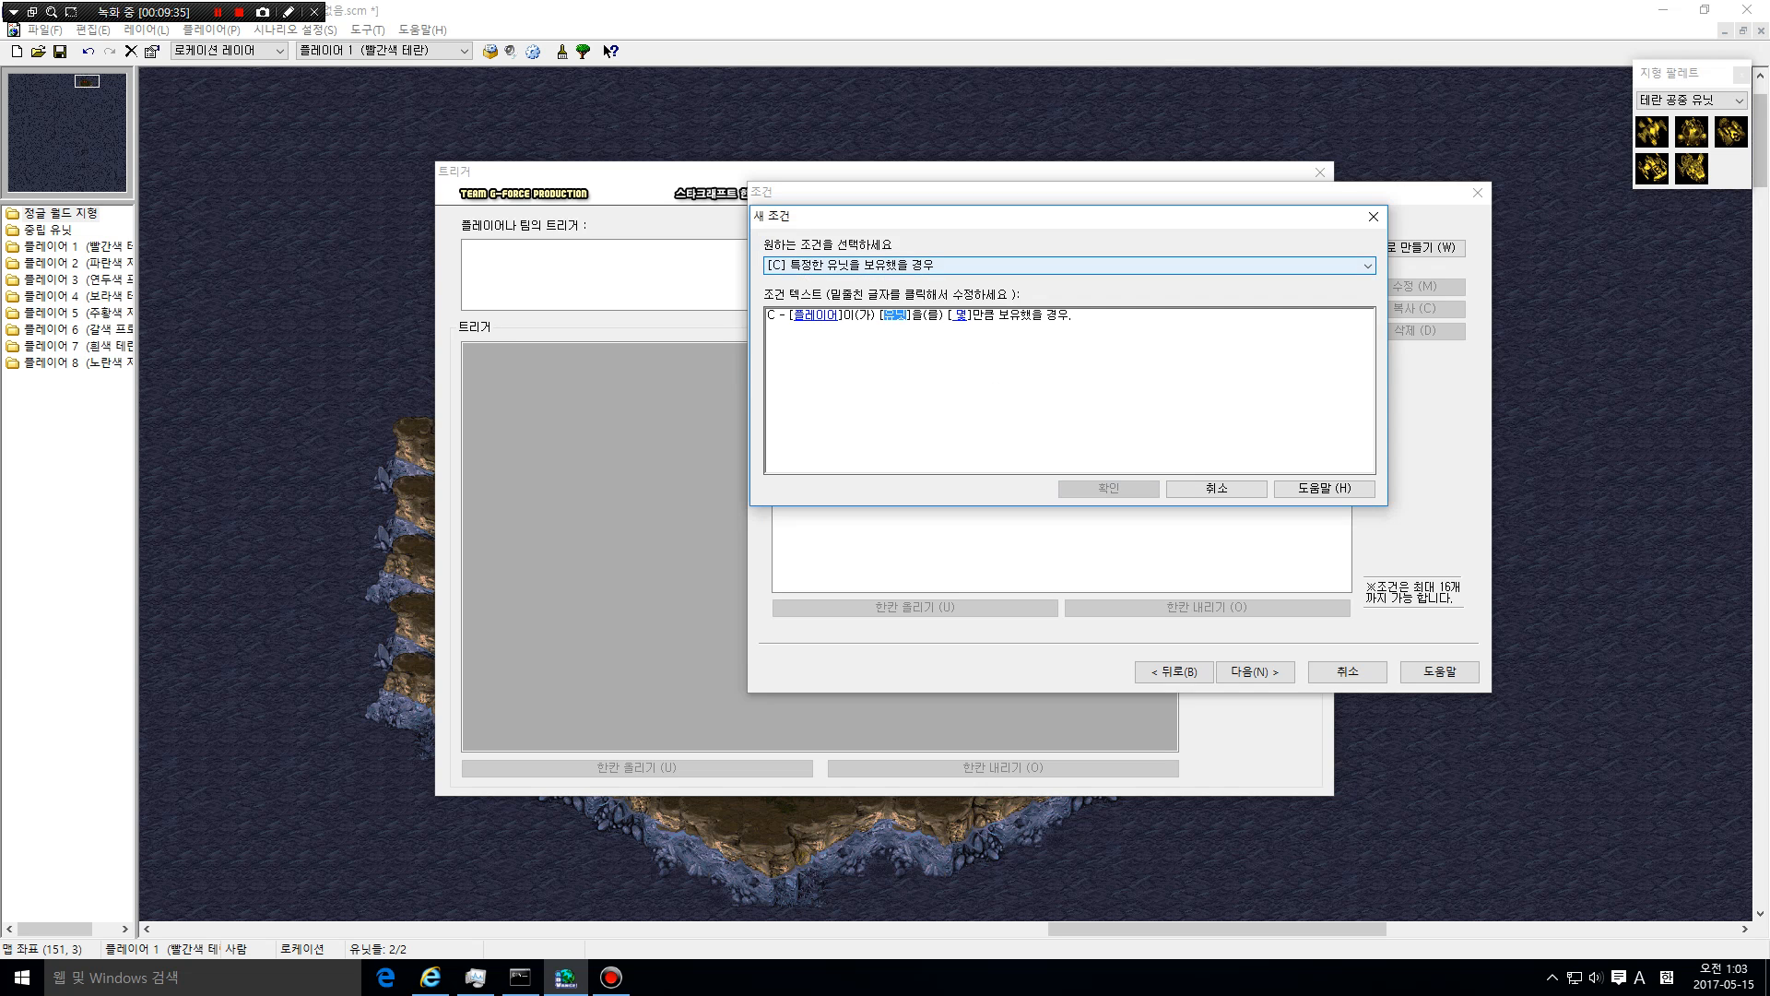
pyautogui.click(926, 265)
pyautogui.click(922, 314)
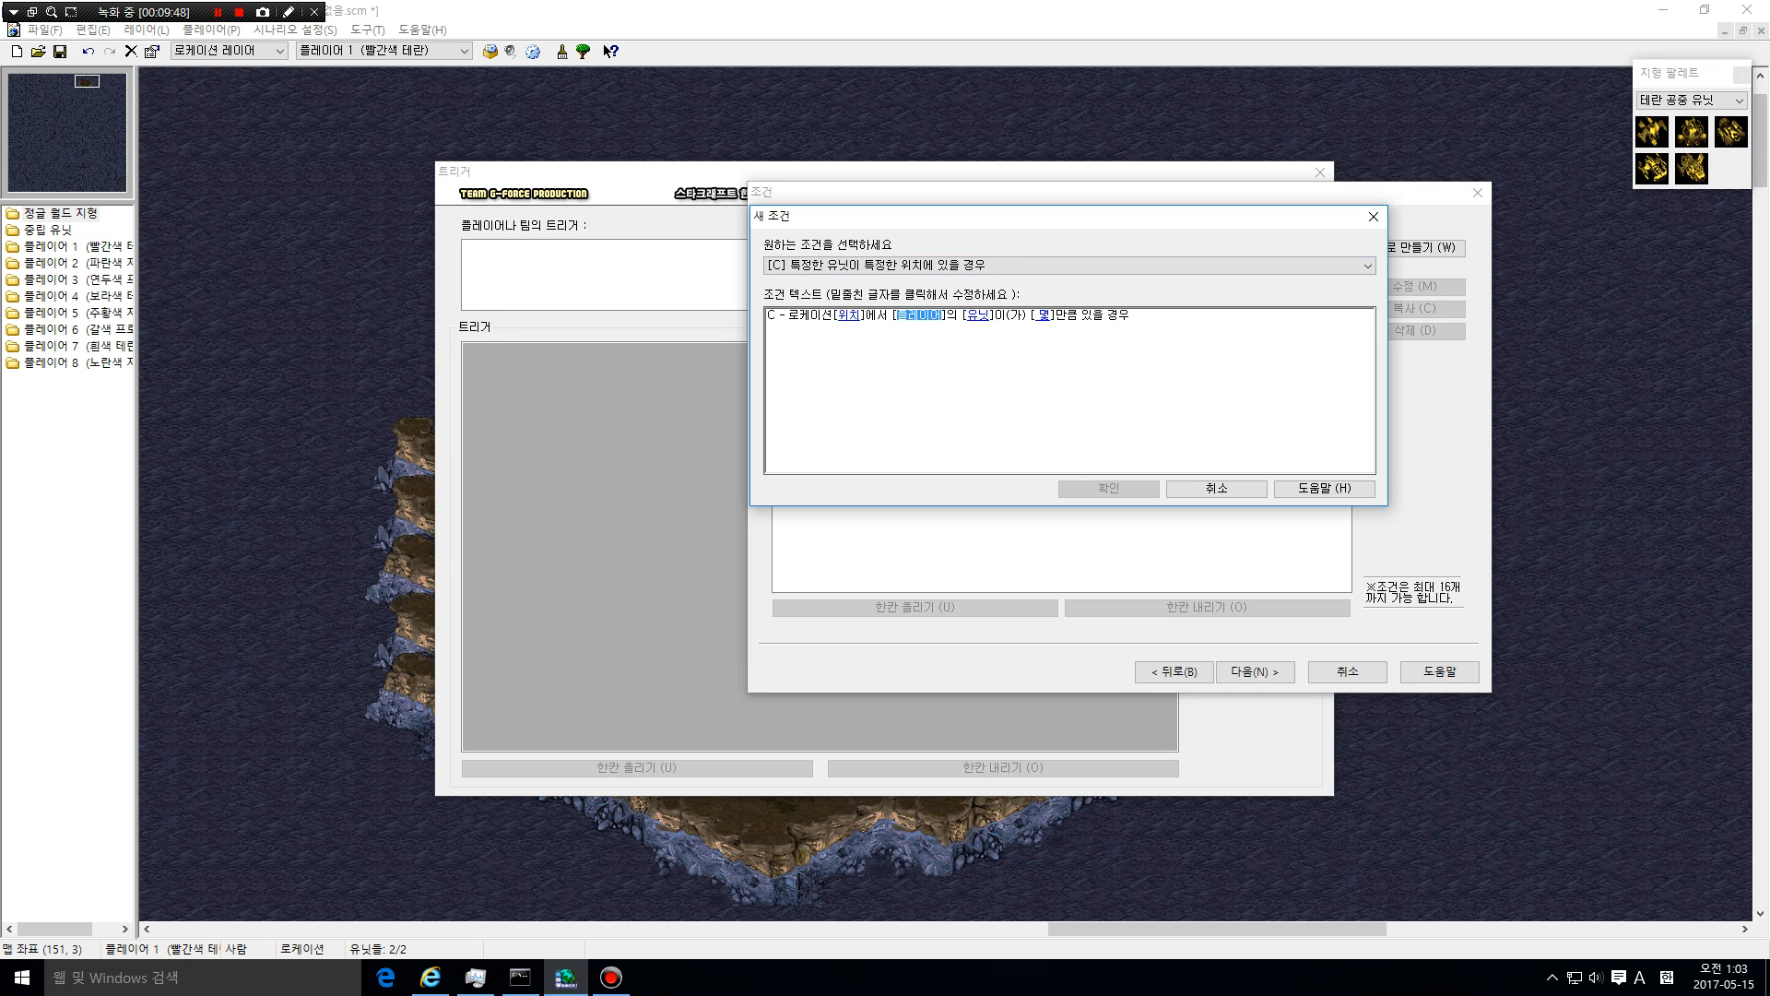
# Look through the available locations for the unit-at-location condition and assign one of them
pyautogui.click(849, 316)
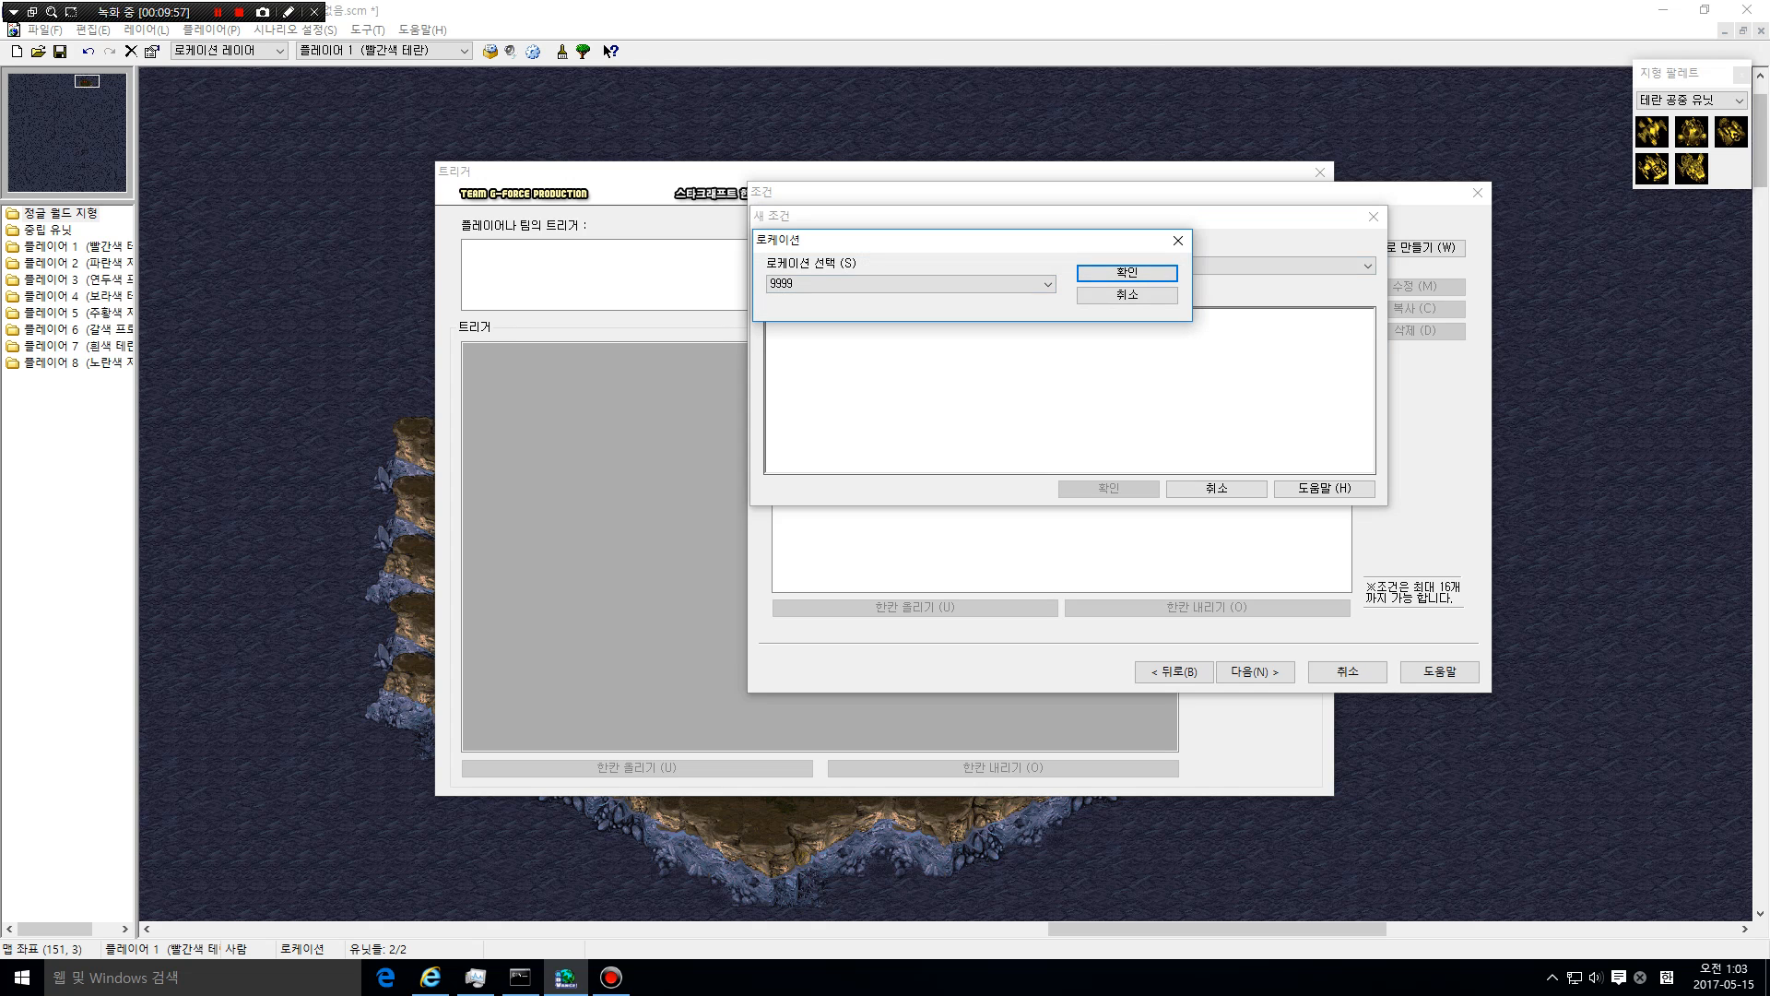
pyautogui.click(911, 284)
pyautogui.click(911, 284)
pyautogui.click(1127, 295)
pyautogui.click(849, 316)
pyautogui.click(911, 284)
pyautogui.click(911, 311)
pyautogui.click(1127, 273)
# Compare the texts of the two [C] conditions, 특정한 유닛을 보유했을 경우 and 특정한 유닛이 특정한 위치에 있을 경우, by switching between them
pyautogui.click(1106, 265)
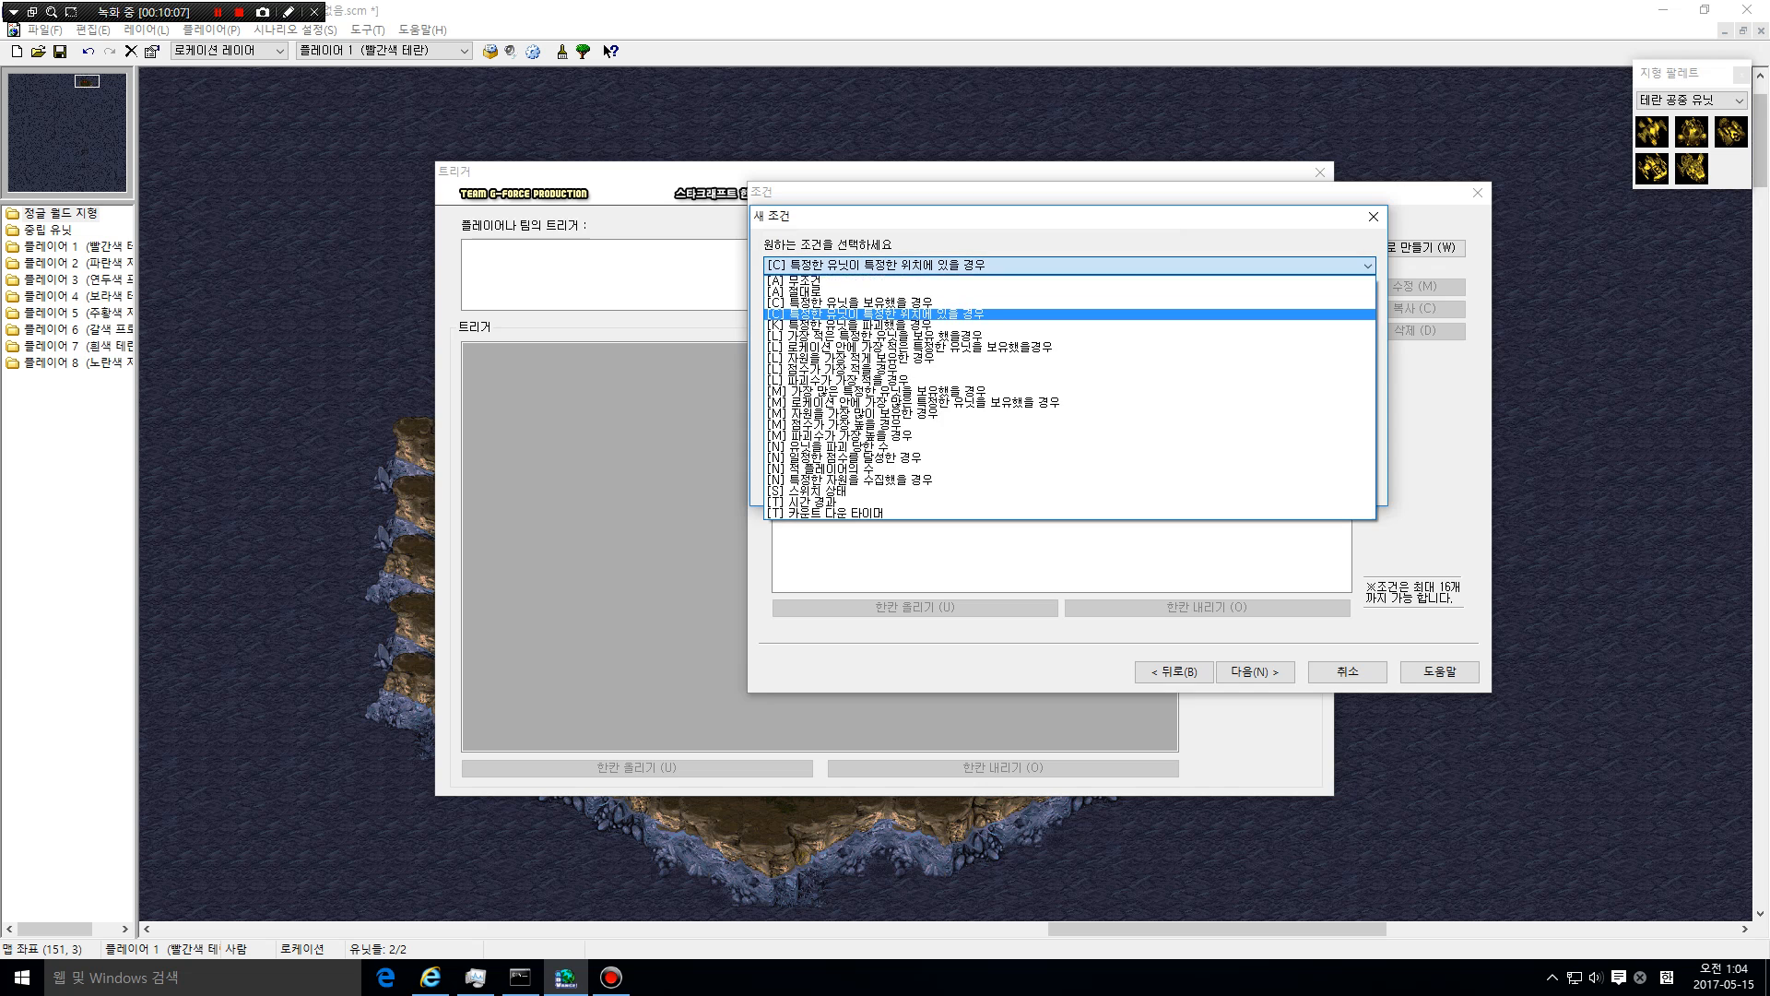
pyautogui.click(1014, 302)
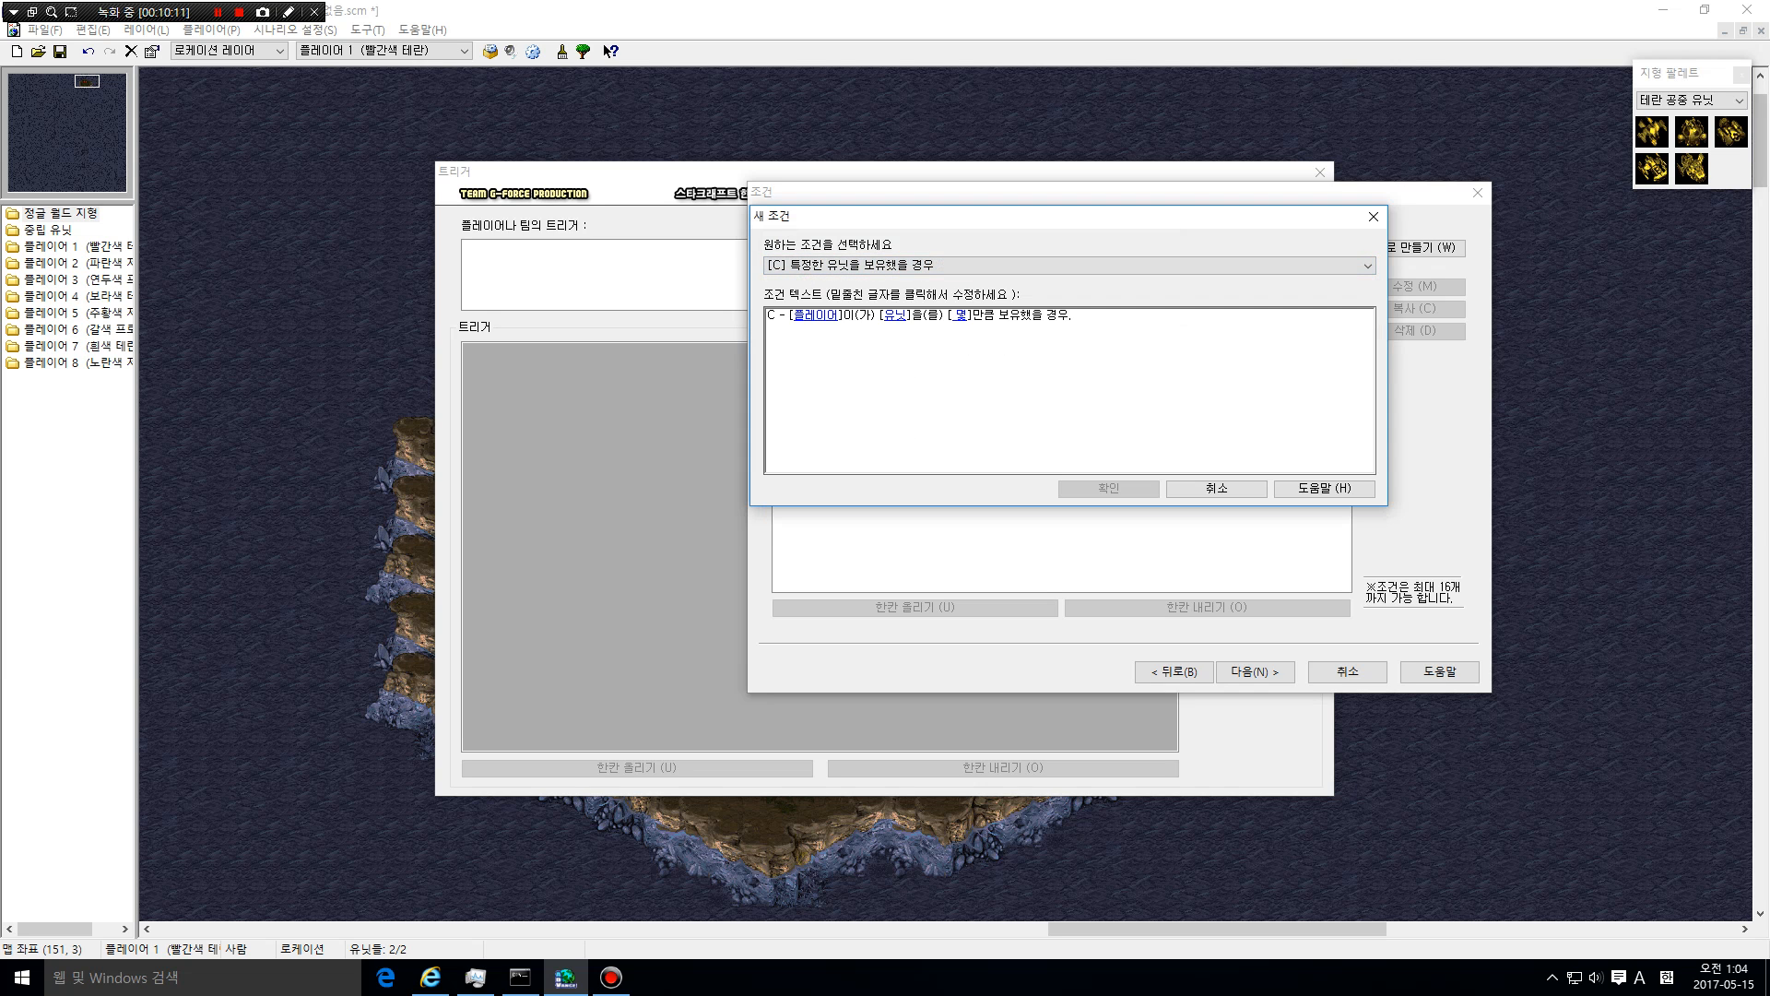
pyautogui.hotkey('alt', 'Down')
pyautogui.press('Down')
pyautogui.press('Return')
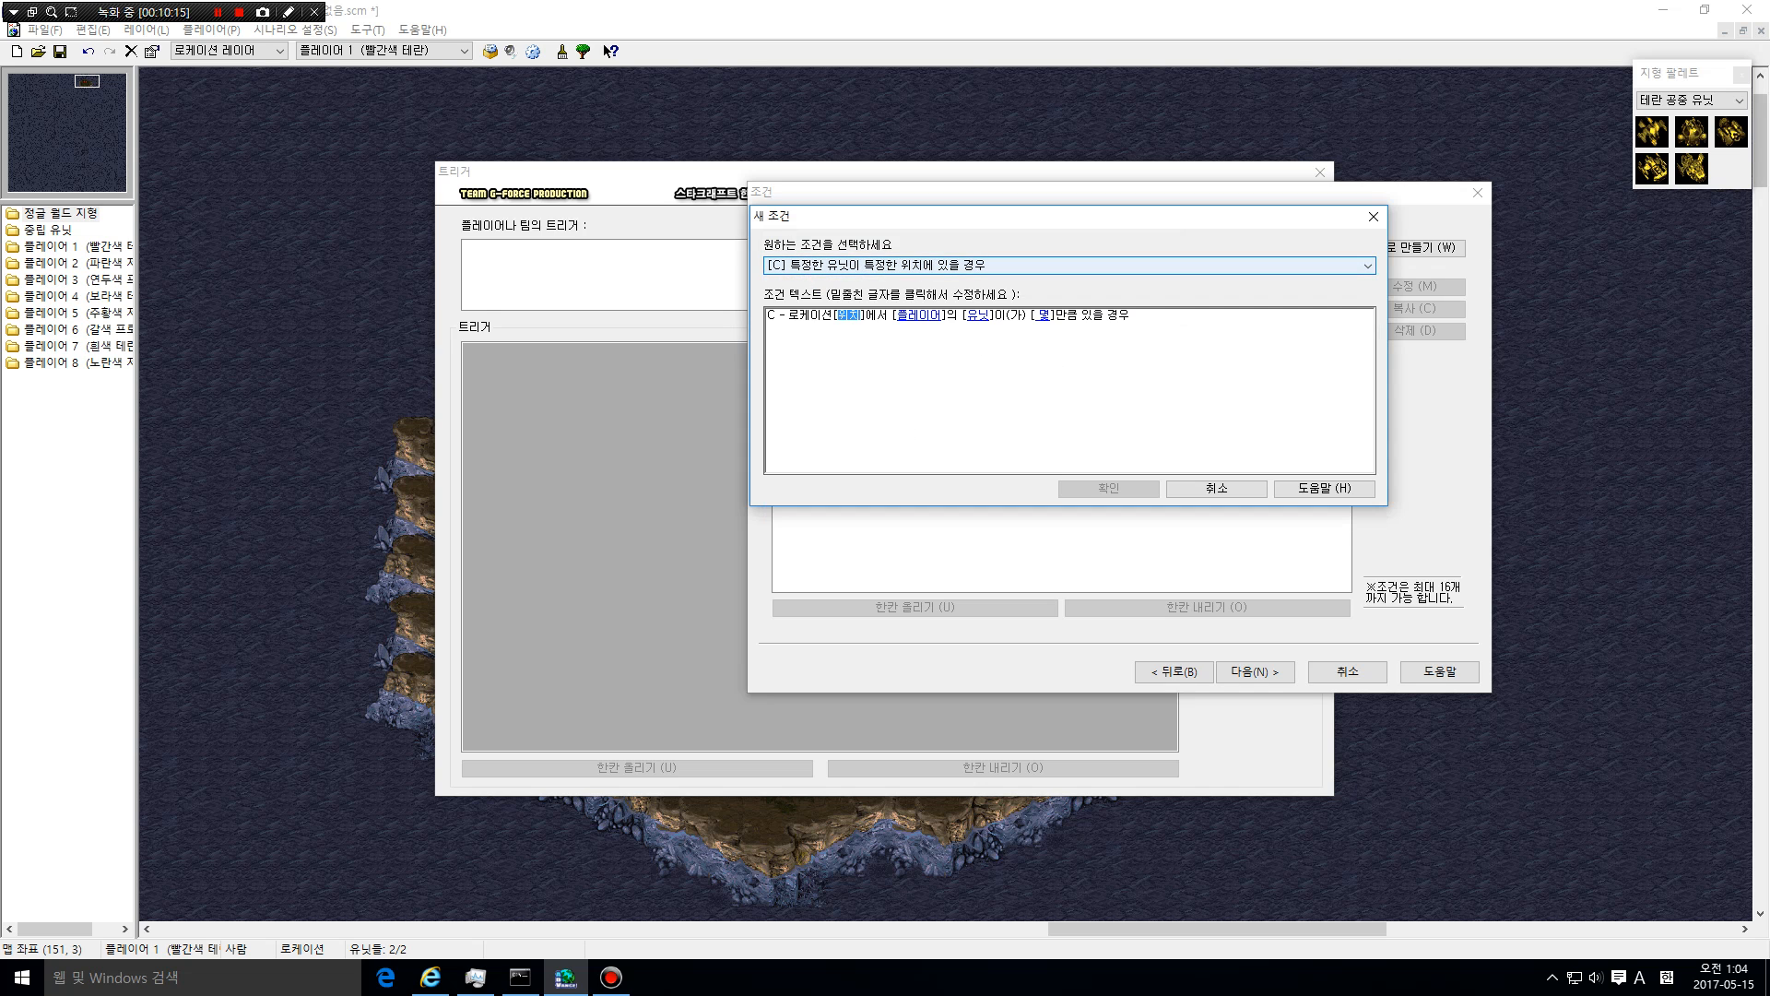
pyautogui.hotkey('alt', 'Down')
pyautogui.press('Down')
pyautogui.press('Return')
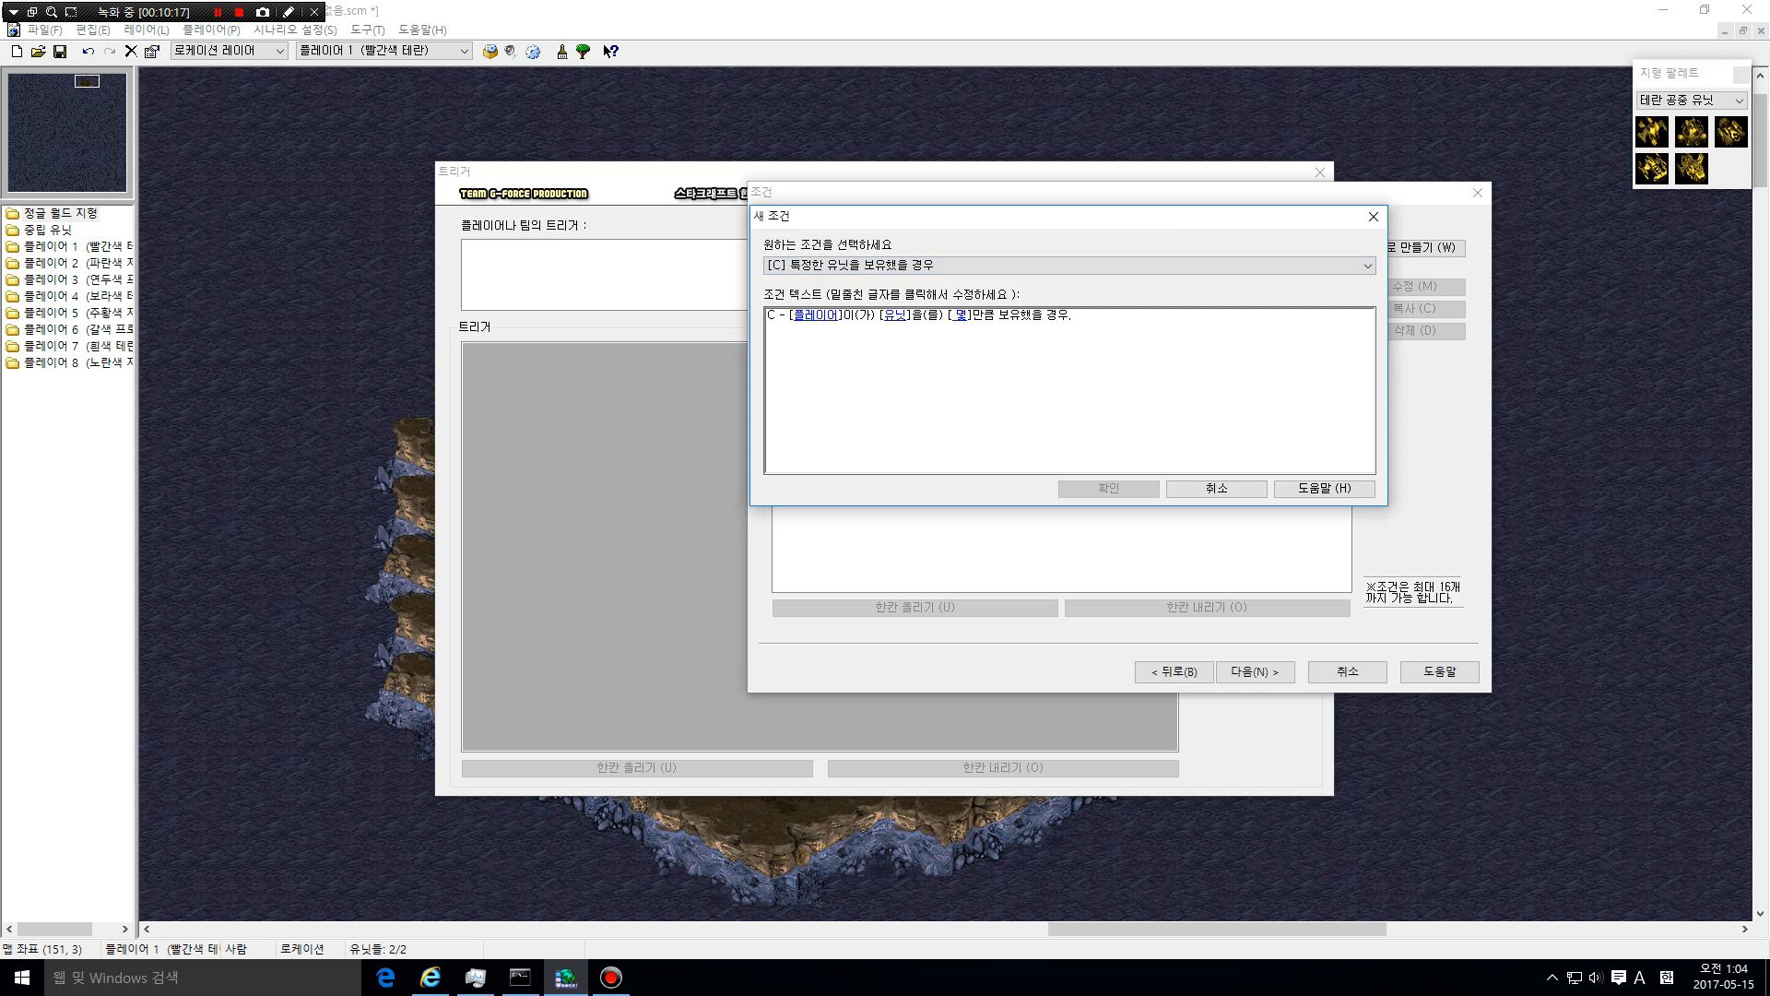
pyautogui.hotkey('alt', 'Down')
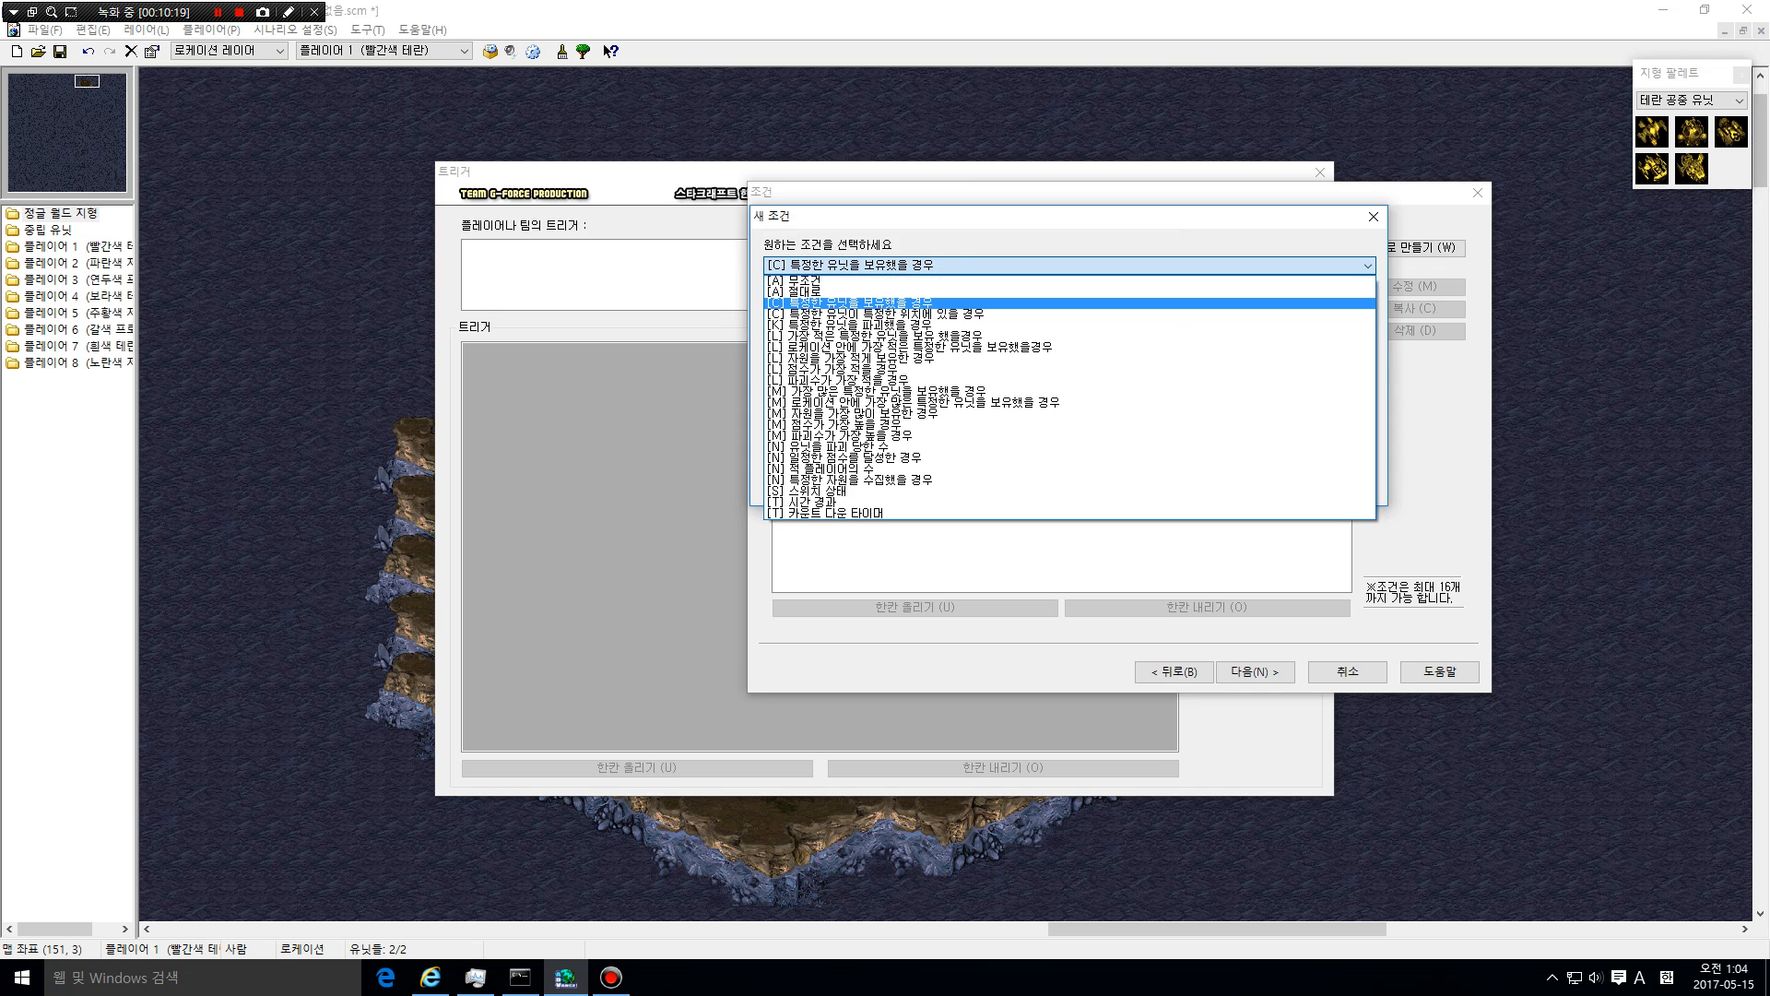
pyautogui.press('Down')
pyautogui.press('Up')
pyautogui.press('Return')
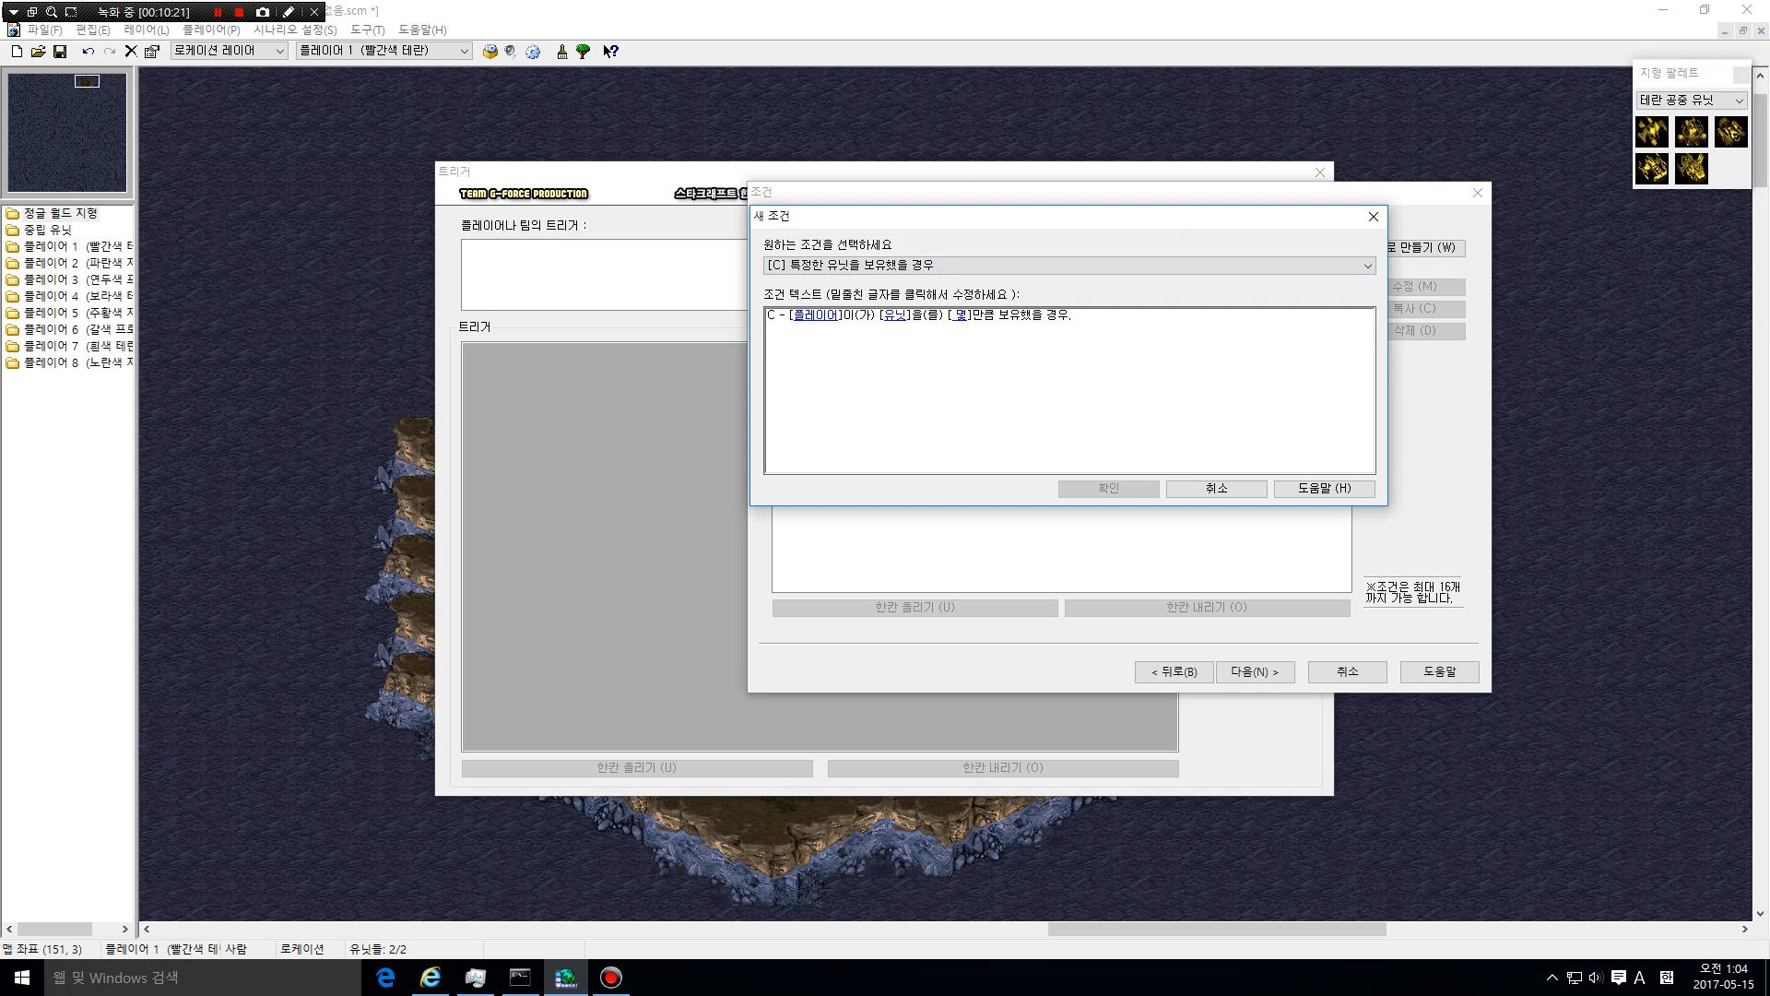
pyautogui.press('Tab')
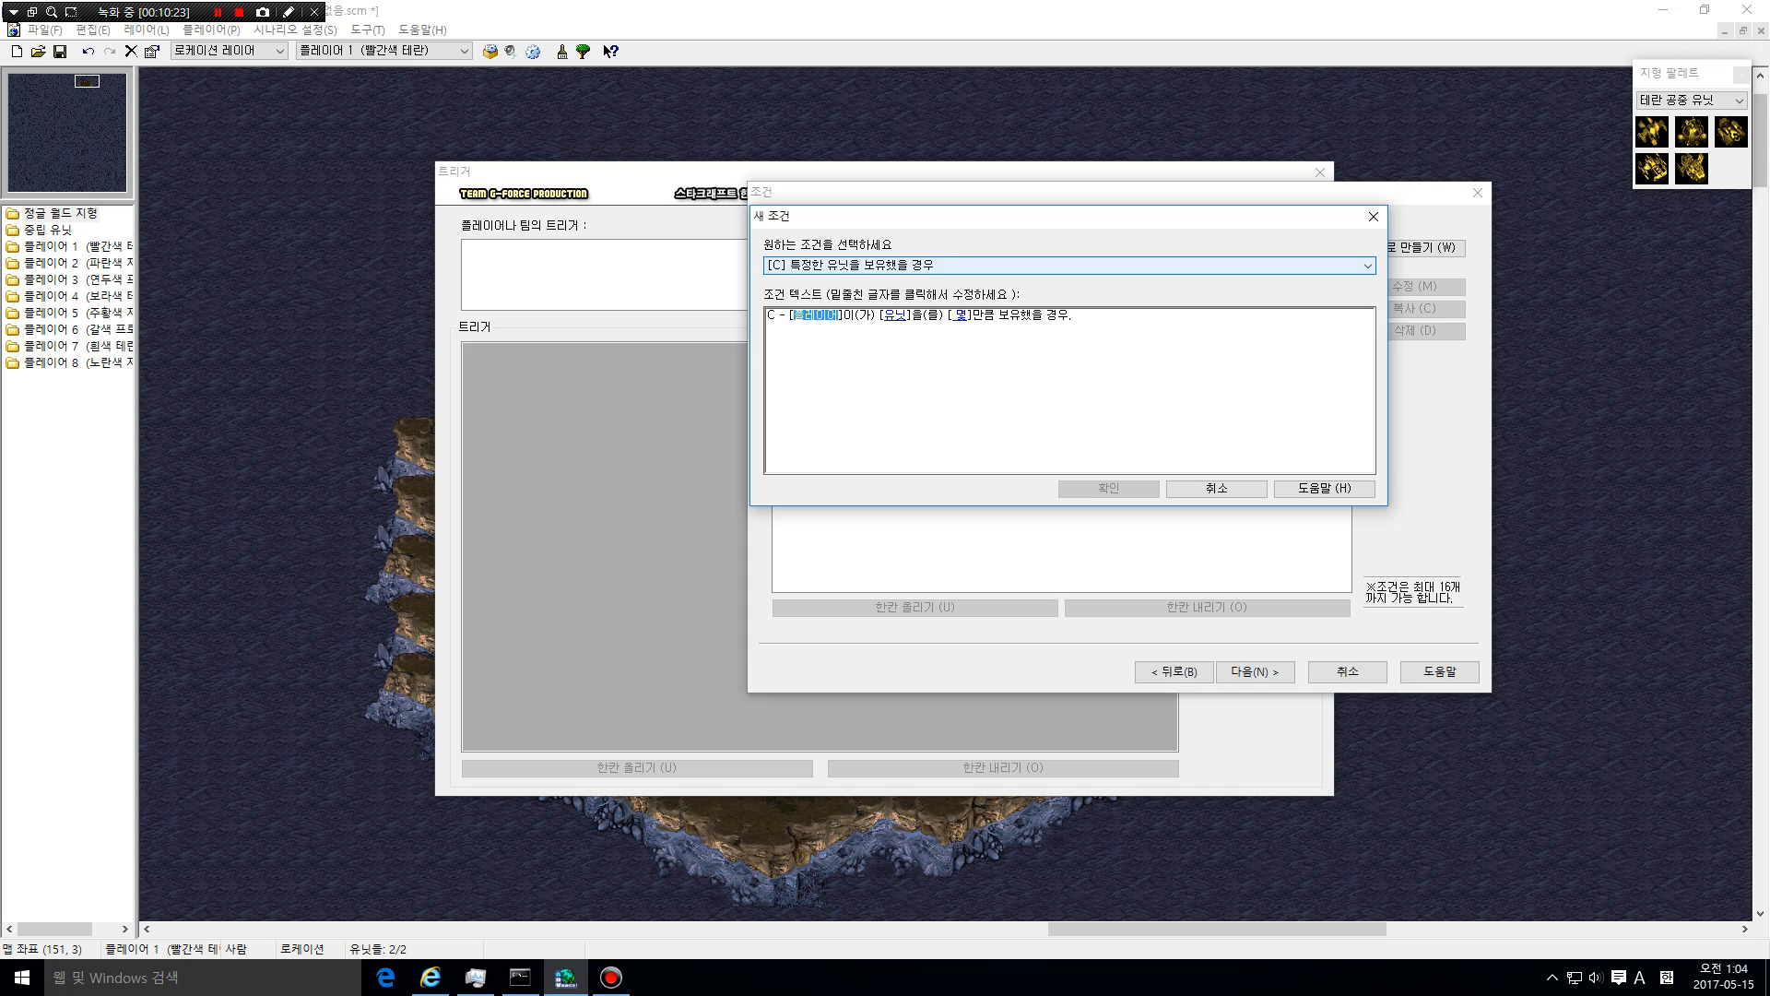
# Change the condition type to [N] 특정한 자원을 수집했을 경우
pyautogui.hotkey('alt', 'Down')
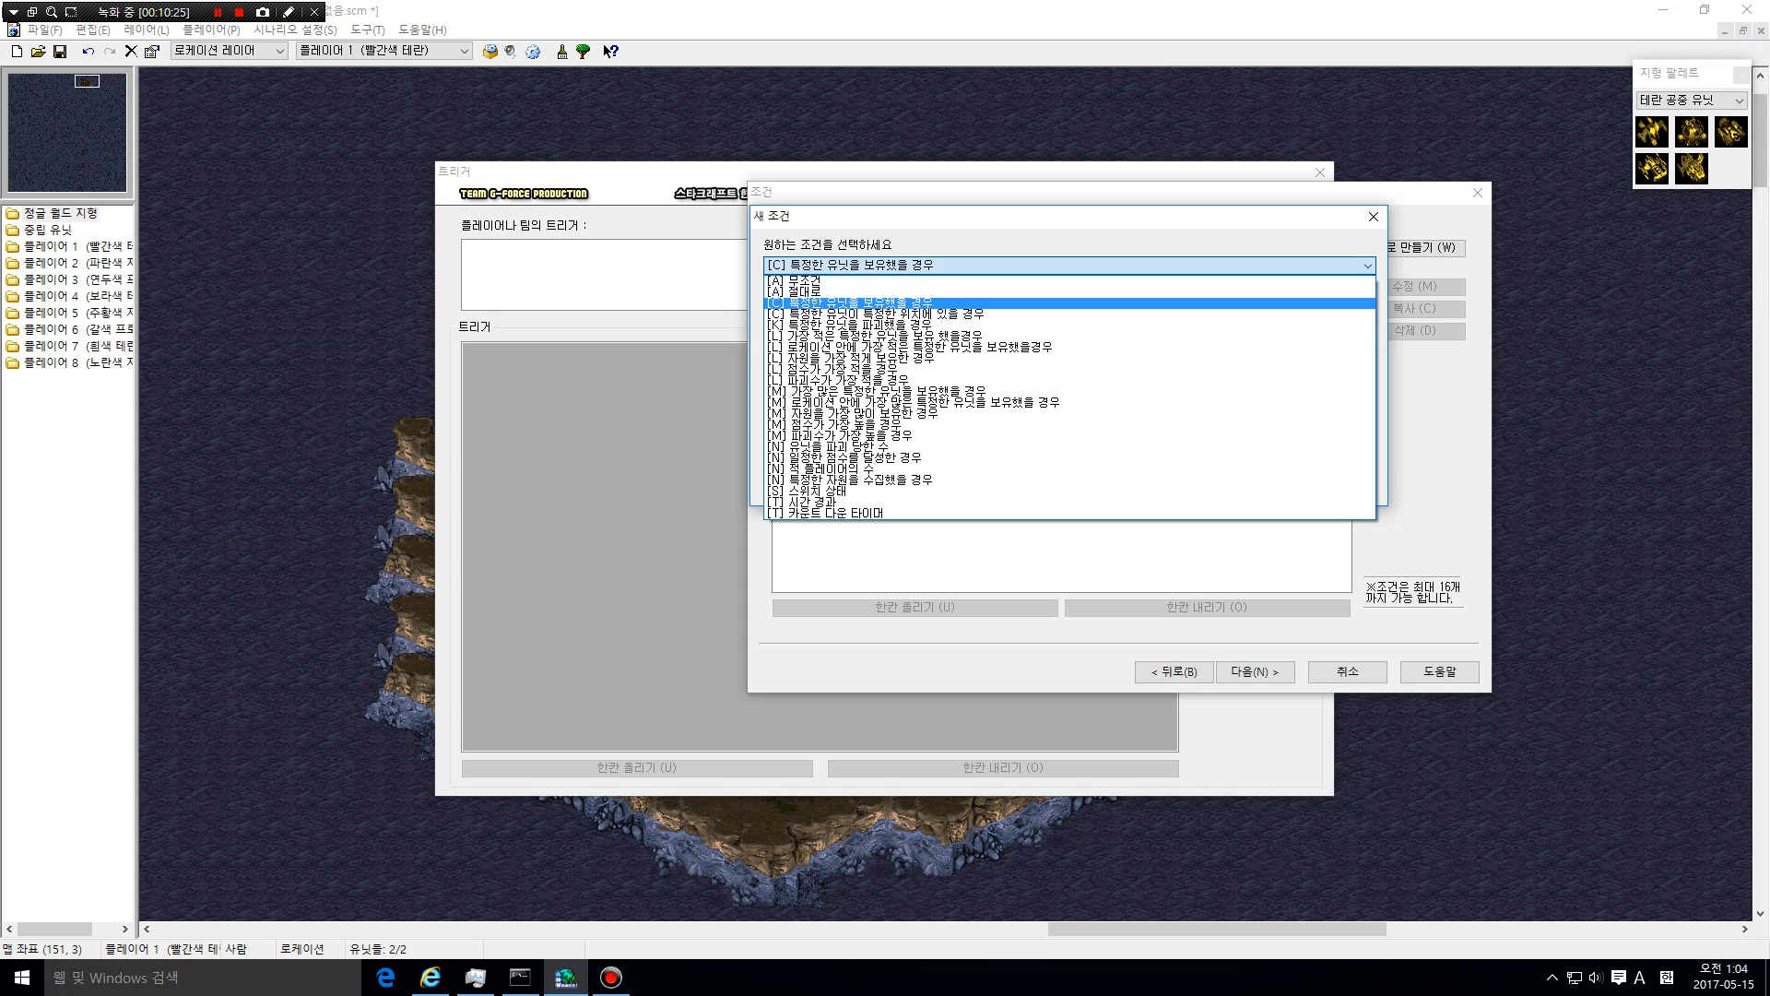
pyautogui.press('Down')
pyautogui.press('Down')
pyautogui.press('Down')
pyautogui.press('Down')
pyautogui.press('Down')
pyautogui.press('Down')
pyautogui.press('Down')
pyautogui.press('Down')
pyautogui.press('Down')
pyautogui.press('Down')
pyautogui.press('Down')
pyautogui.press('Down')
pyautogui.press('Down')
pyautogui.press('Down')
pyautogui.press('Down')
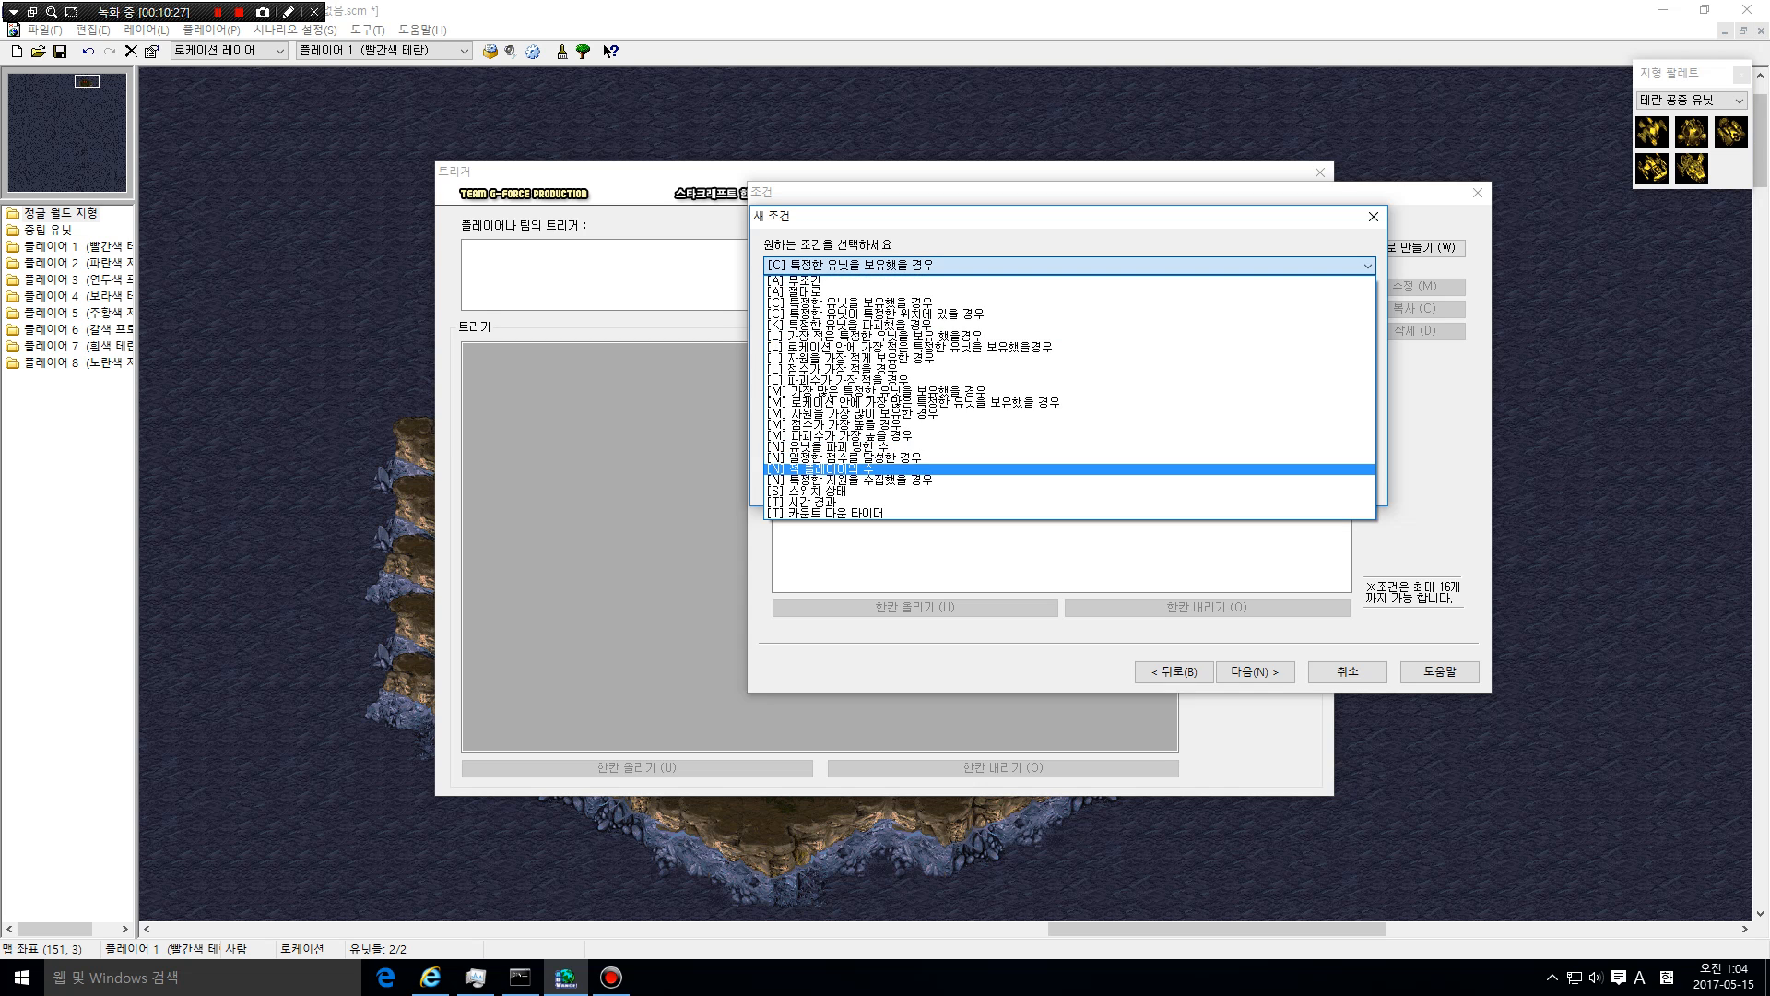
pyautogui.press('Down')
pyautogui.press('Down')
pyautogui.press('Up')
pyautogui.press('Return')
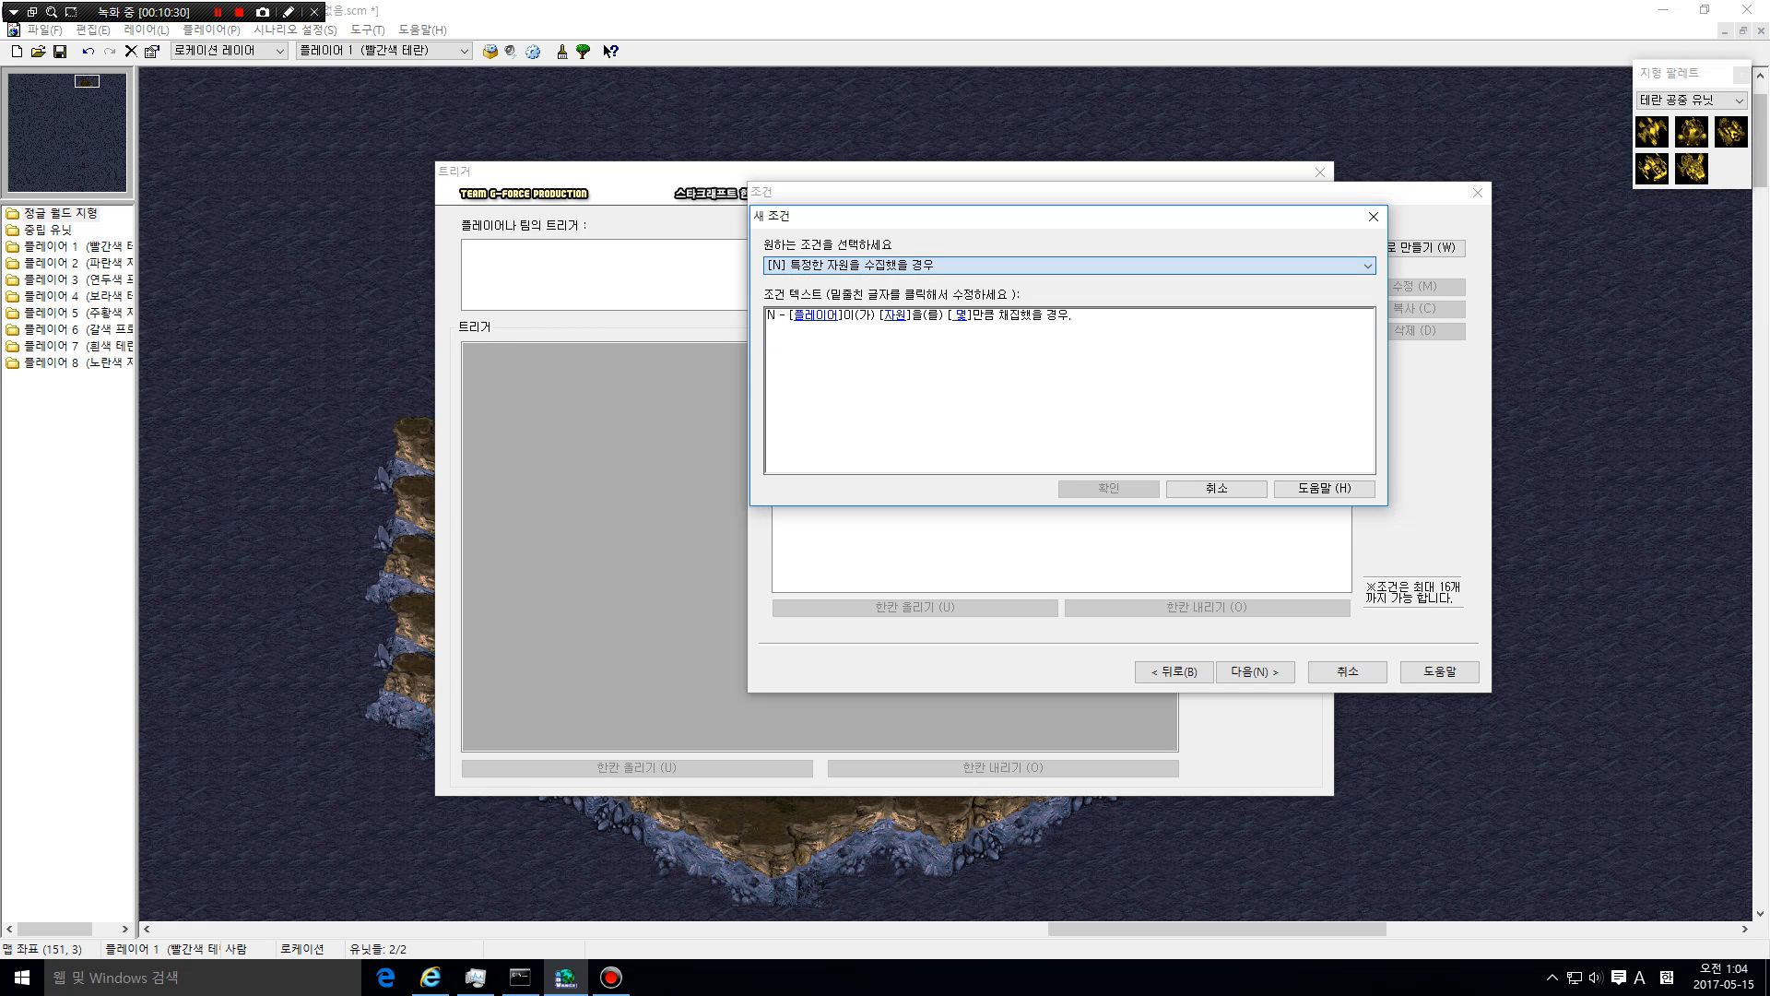
# Set the resource condition to 플레이어 1 and 미네랄과 가스, and look at its amount options without changing them
pyautogui.press('Return')
pyautogui.press('Return')
pyautogui.press('Tab')
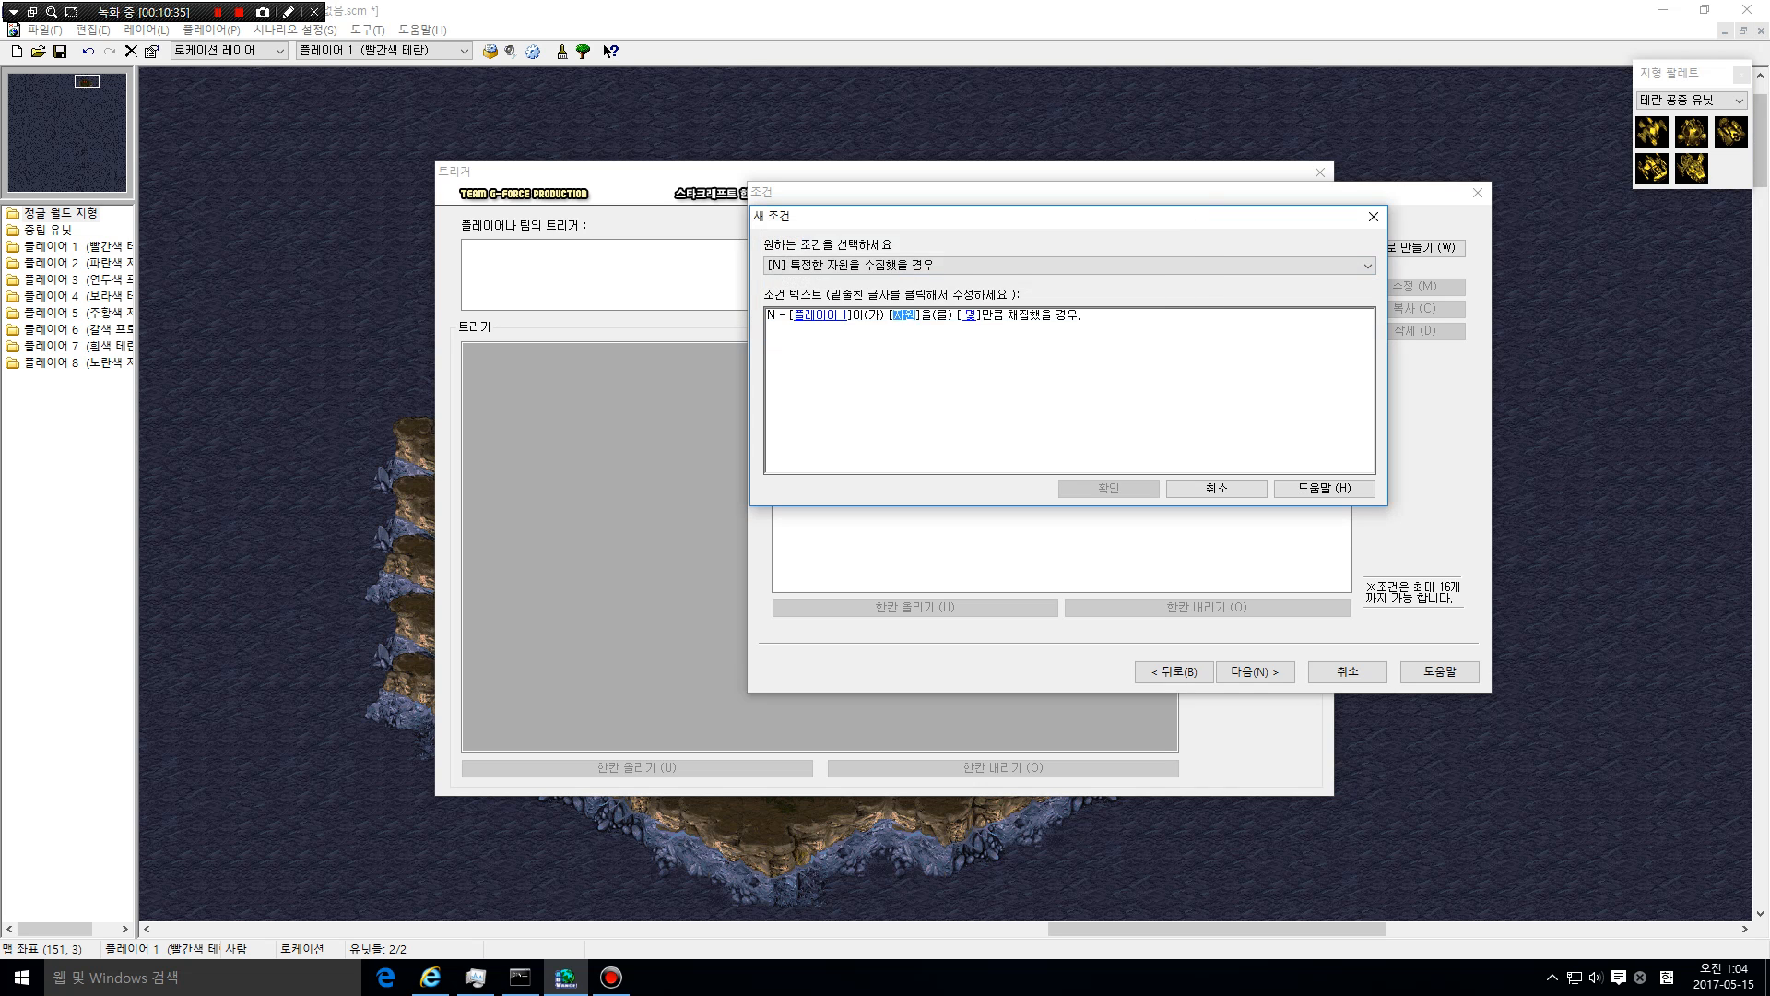
pyautogui.press('Return')
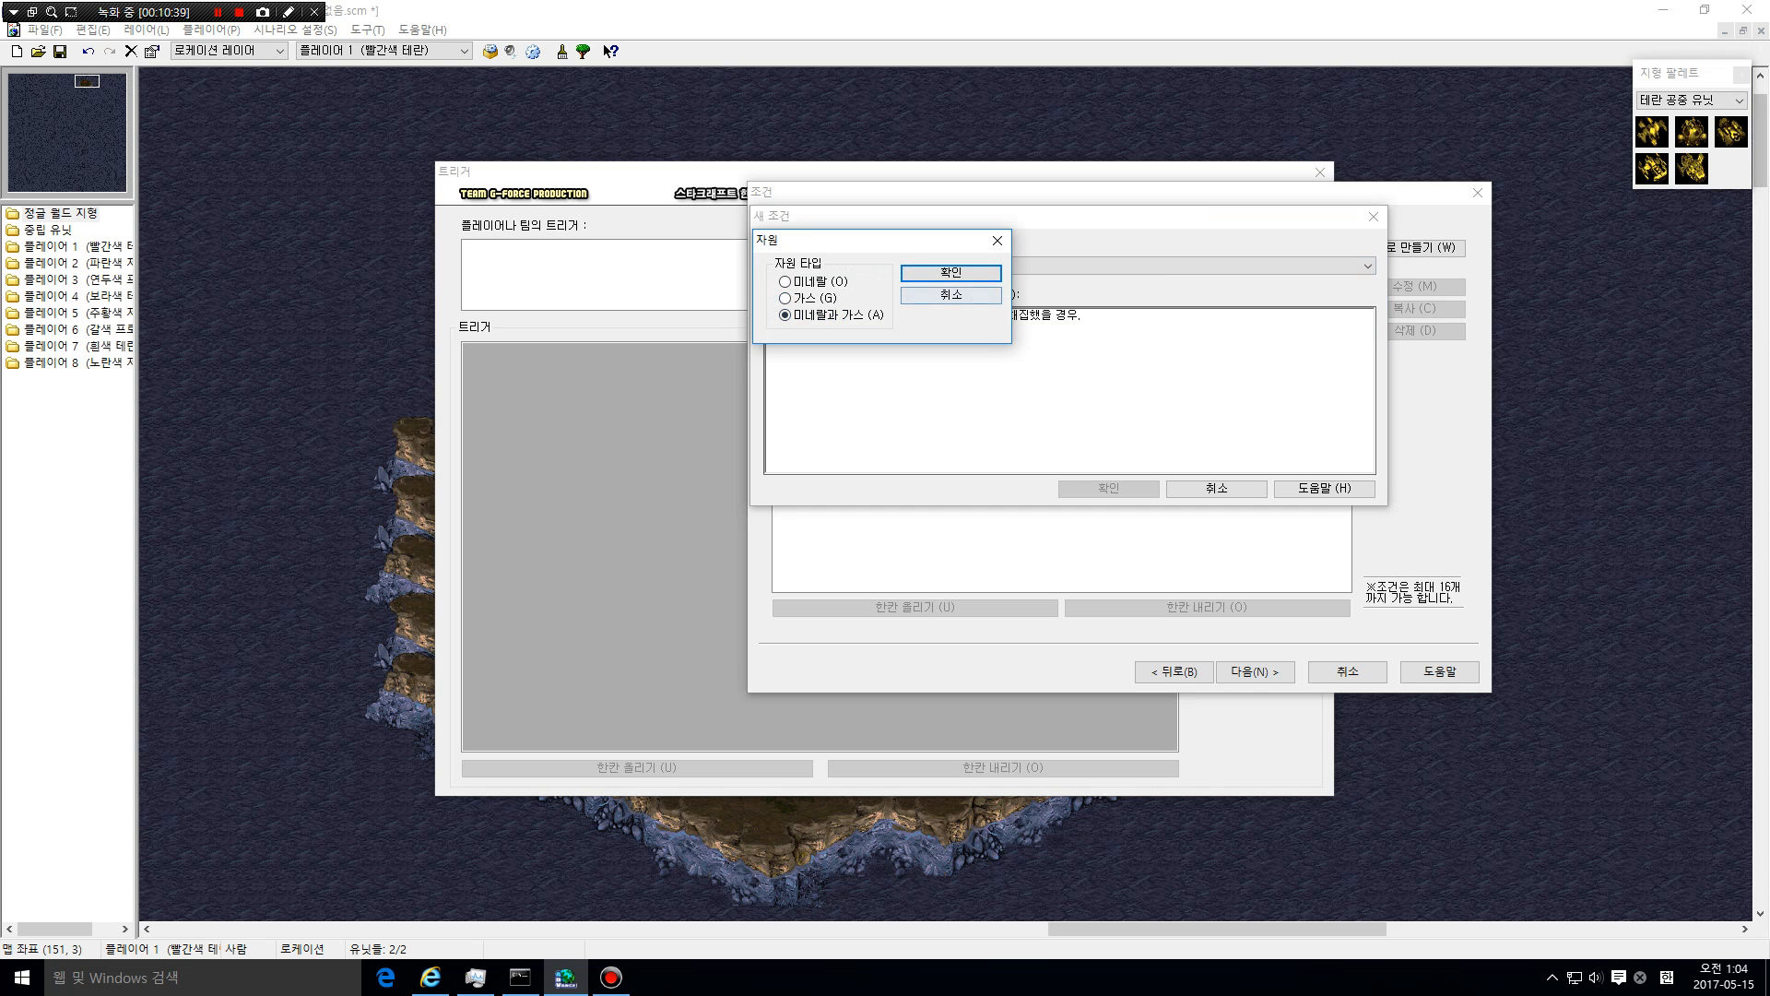
pyautogui.press('Return')
pyautogui.press('Tab')
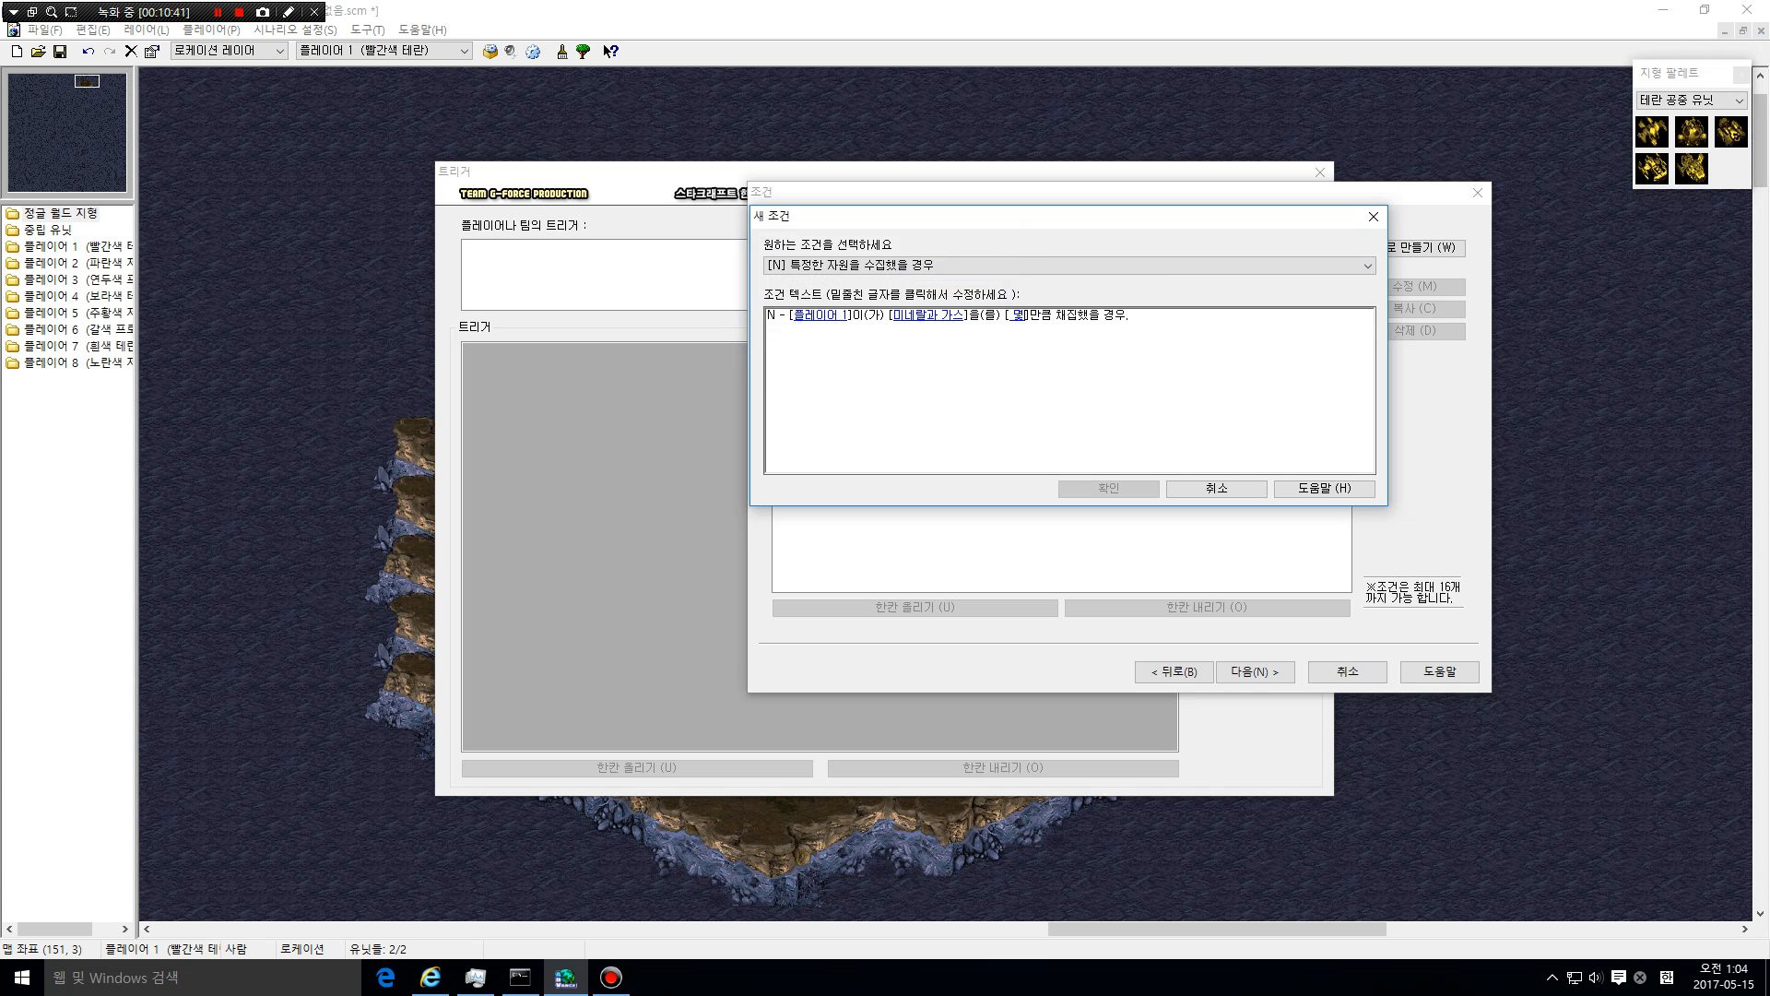
pyautogui.press('Return')
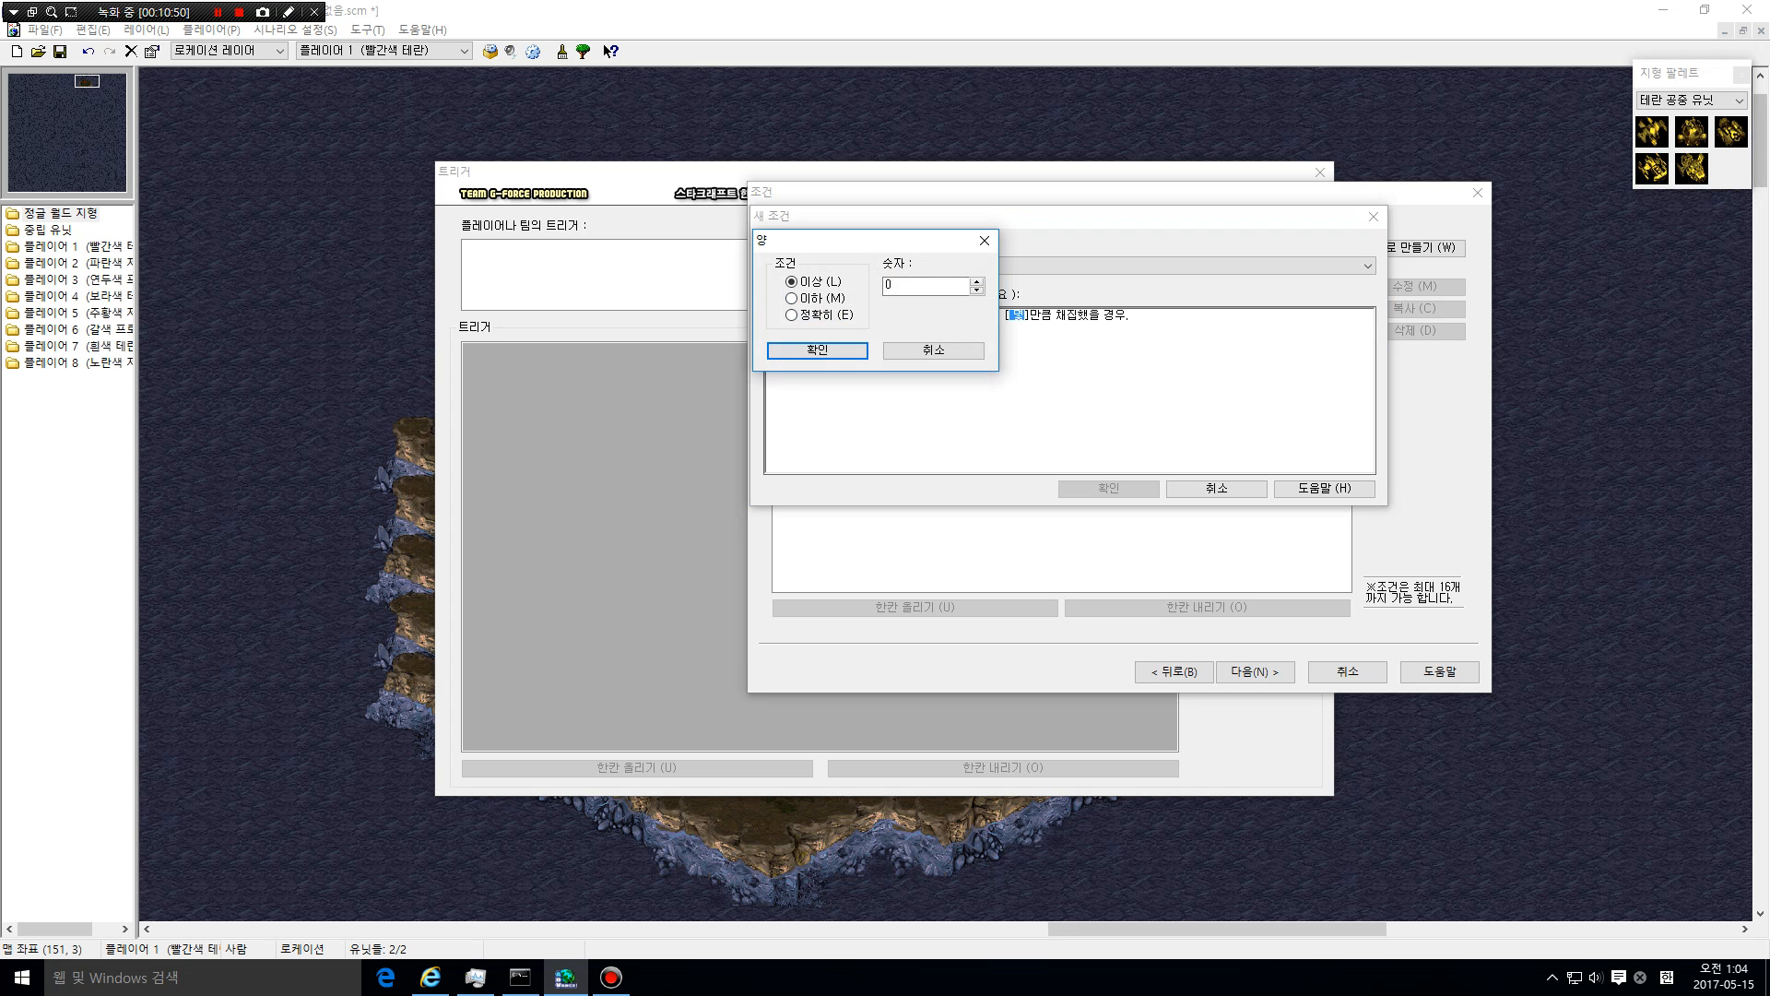
pyautogui.click(933, 350)
# Switch the condition type to [A] 무조건, add it to the trigger and continue to the trigger's actions
pyautogui.click(946, 266)
pyautogui.click(944, 280)
pyautogui.click(1109, 487)
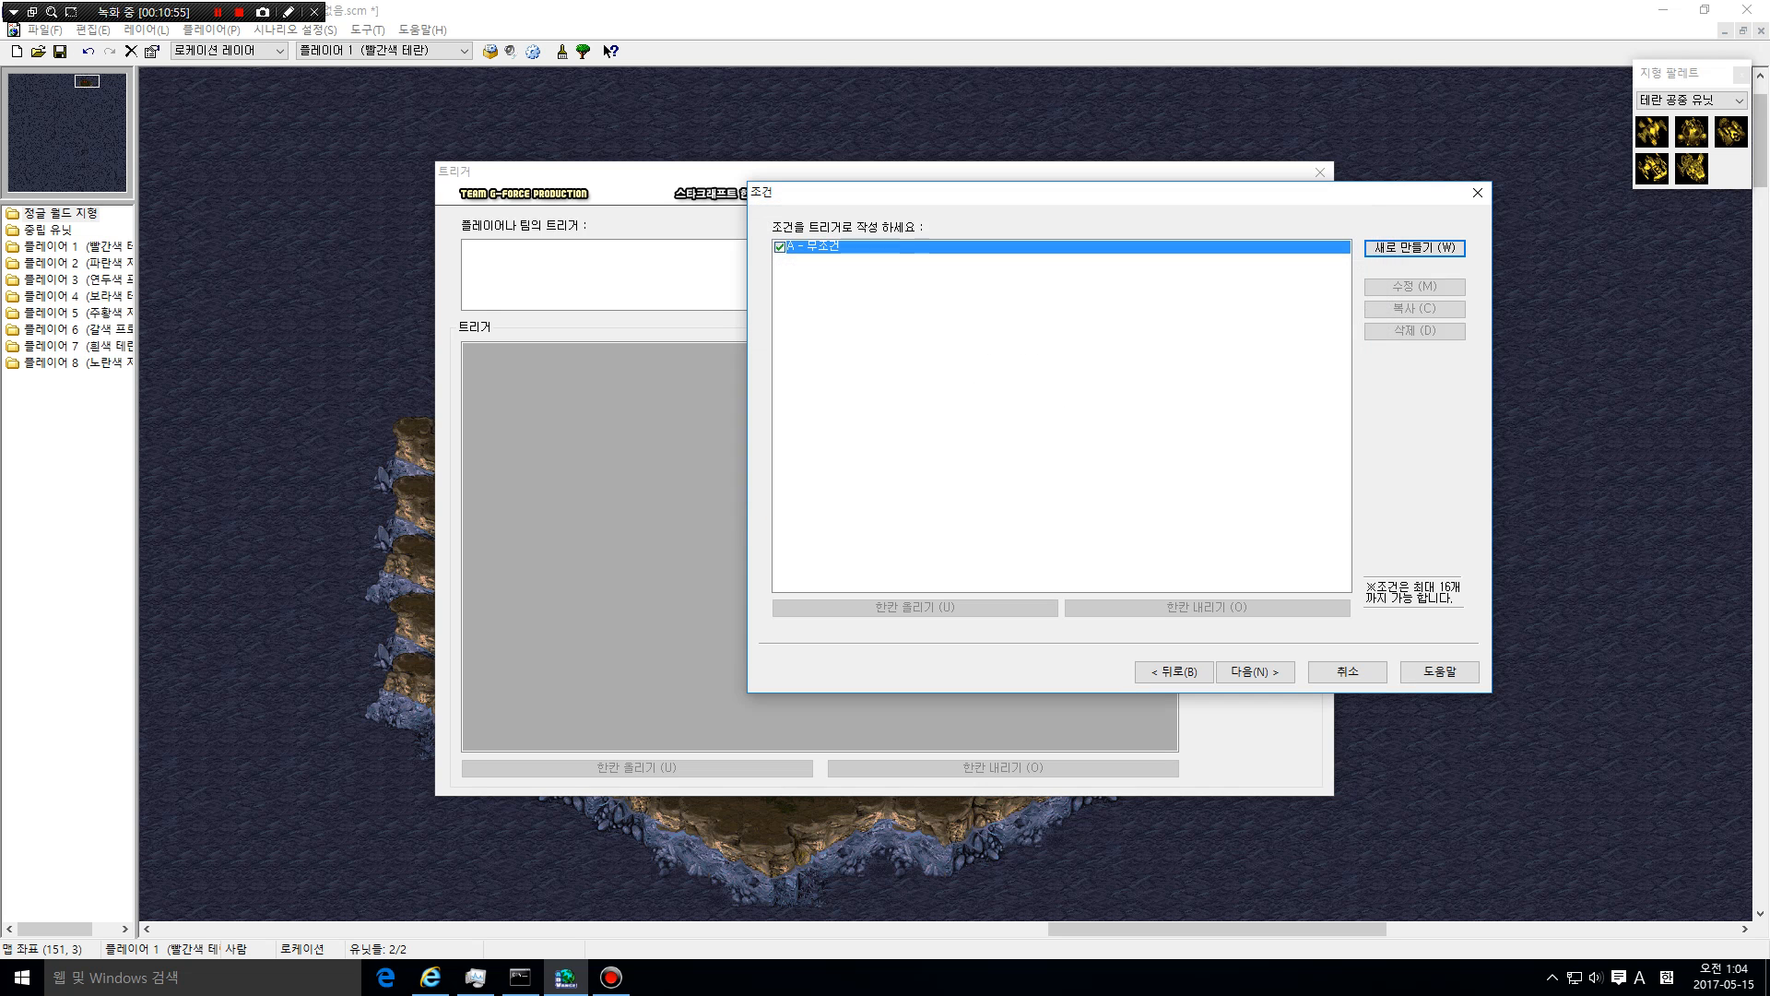
pyautogui.click(1254, 671)
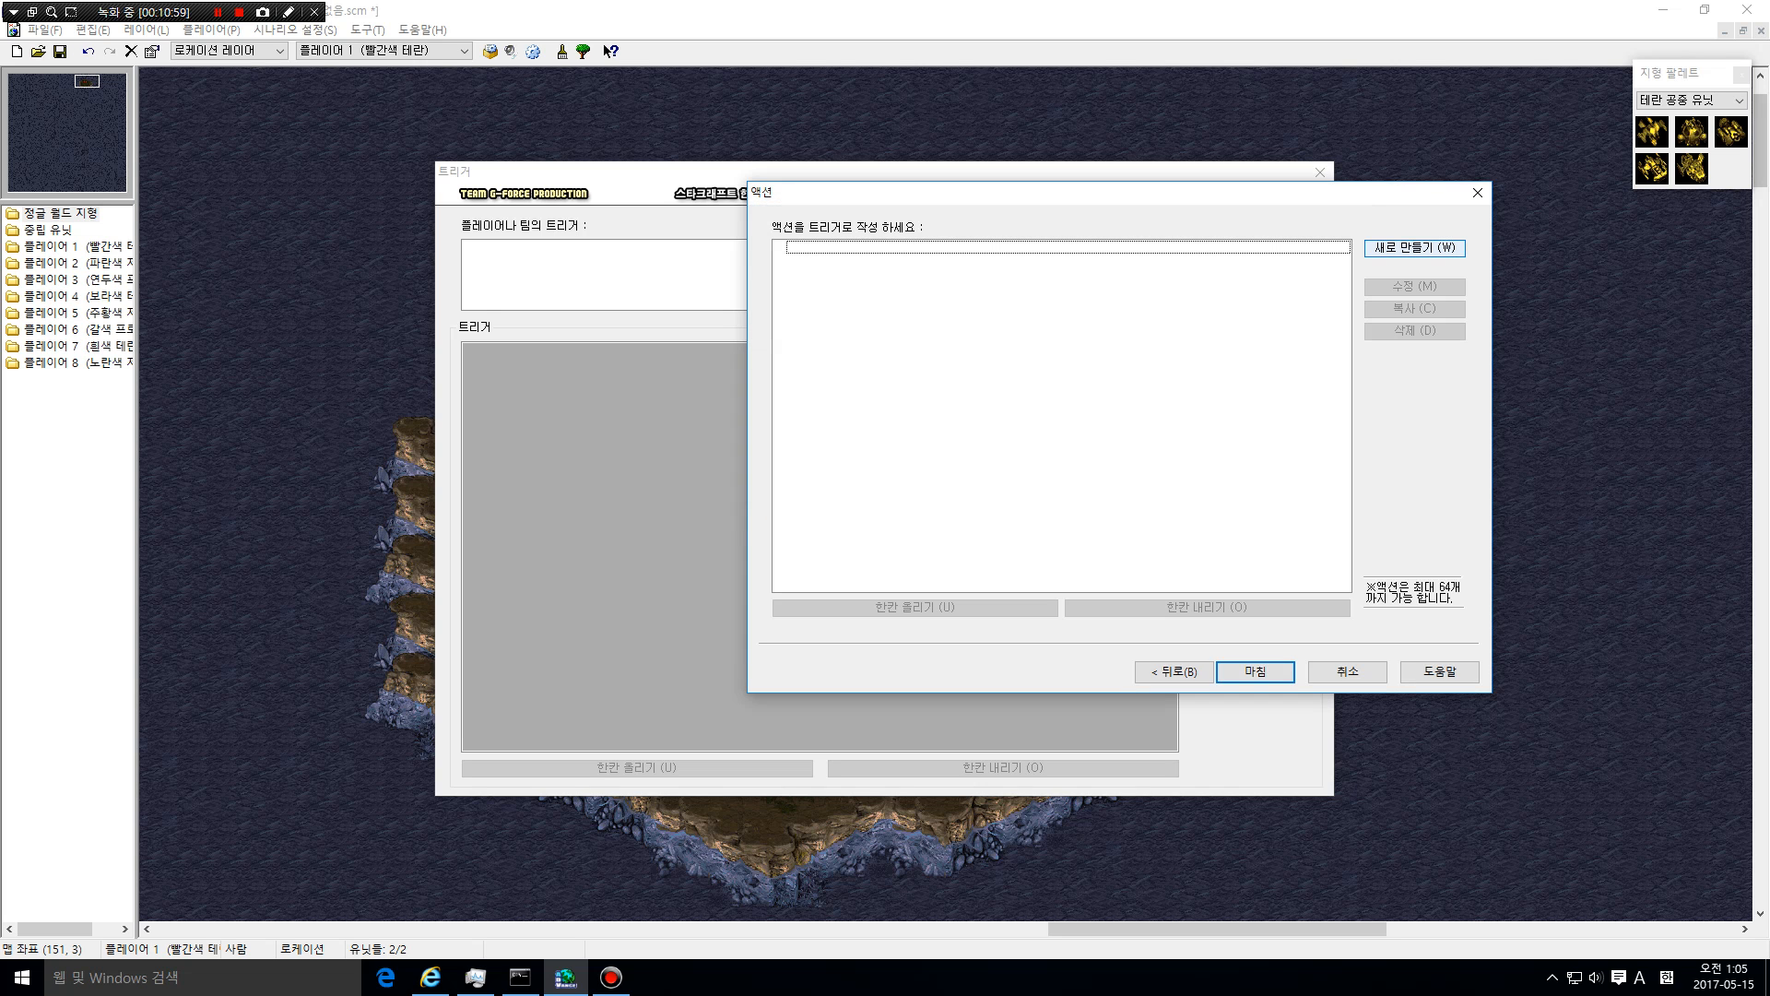
# Replace the trigger's 무조건 condition with a new [C] 특정한 유닛을 보유했을 경우 condition for 플레이어 1
pyautogui.click(1173, 672)
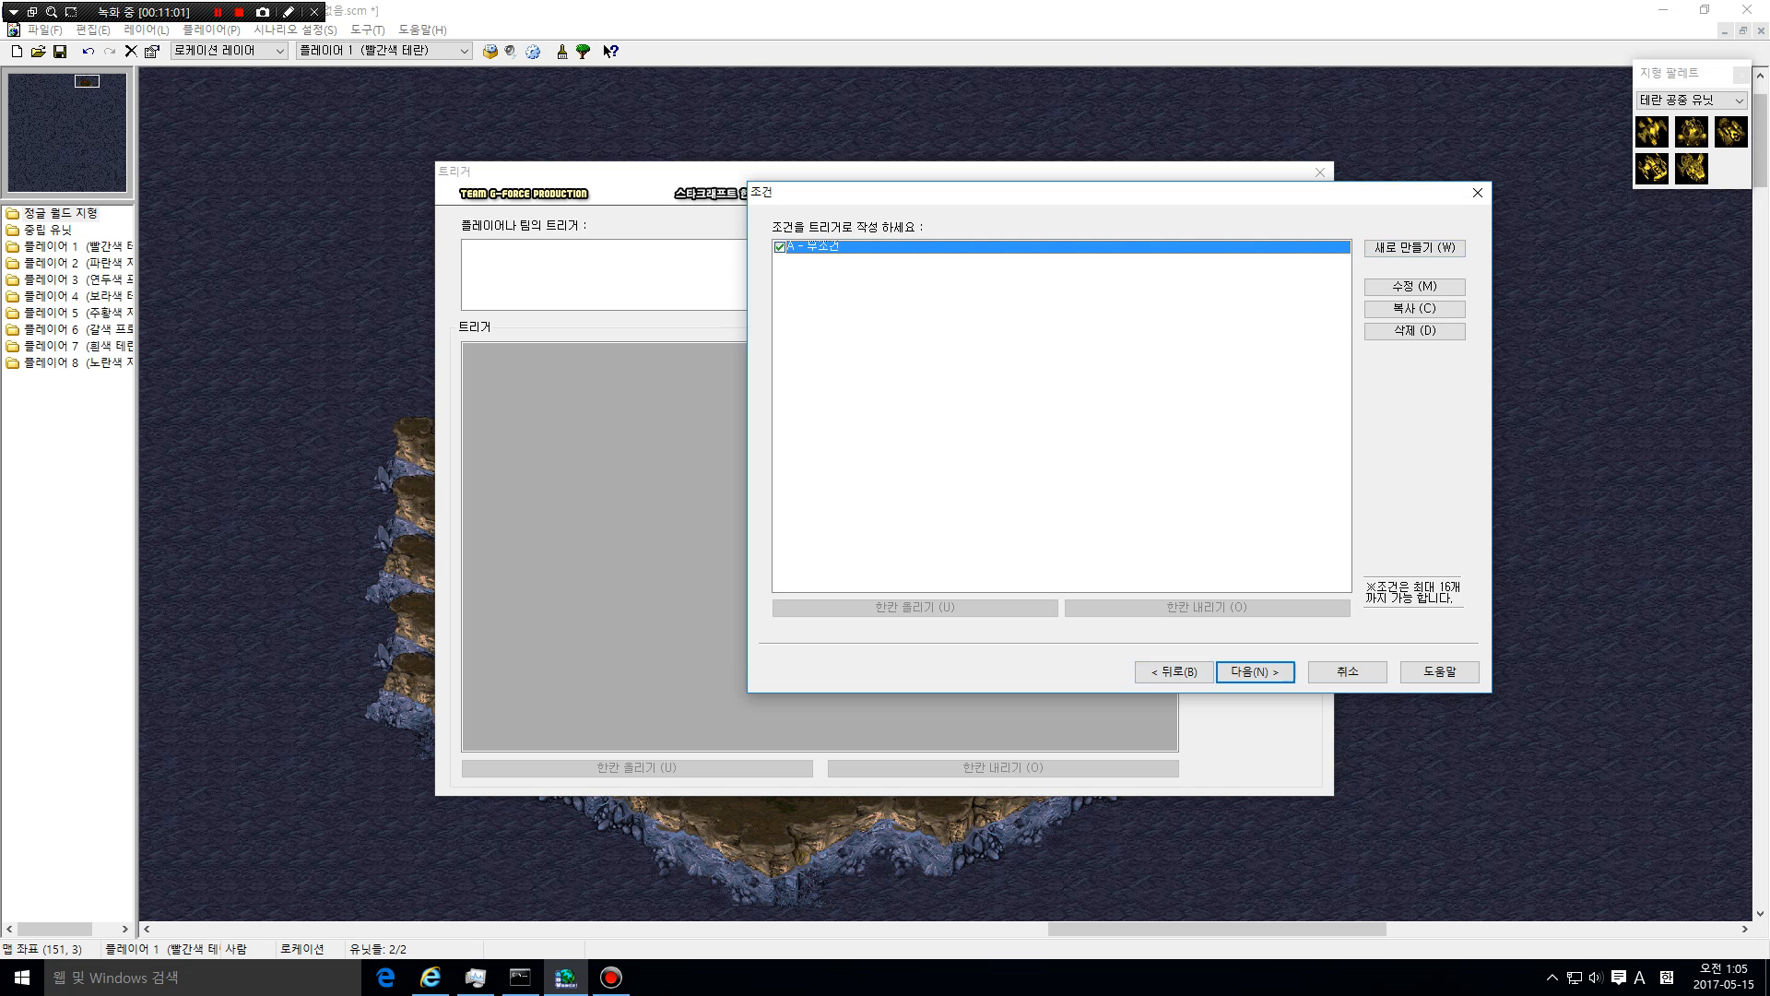
pyautogui.click(1414, 331)
pyautogui.click(1415, 248)
pyautogui.click(1069, 265)
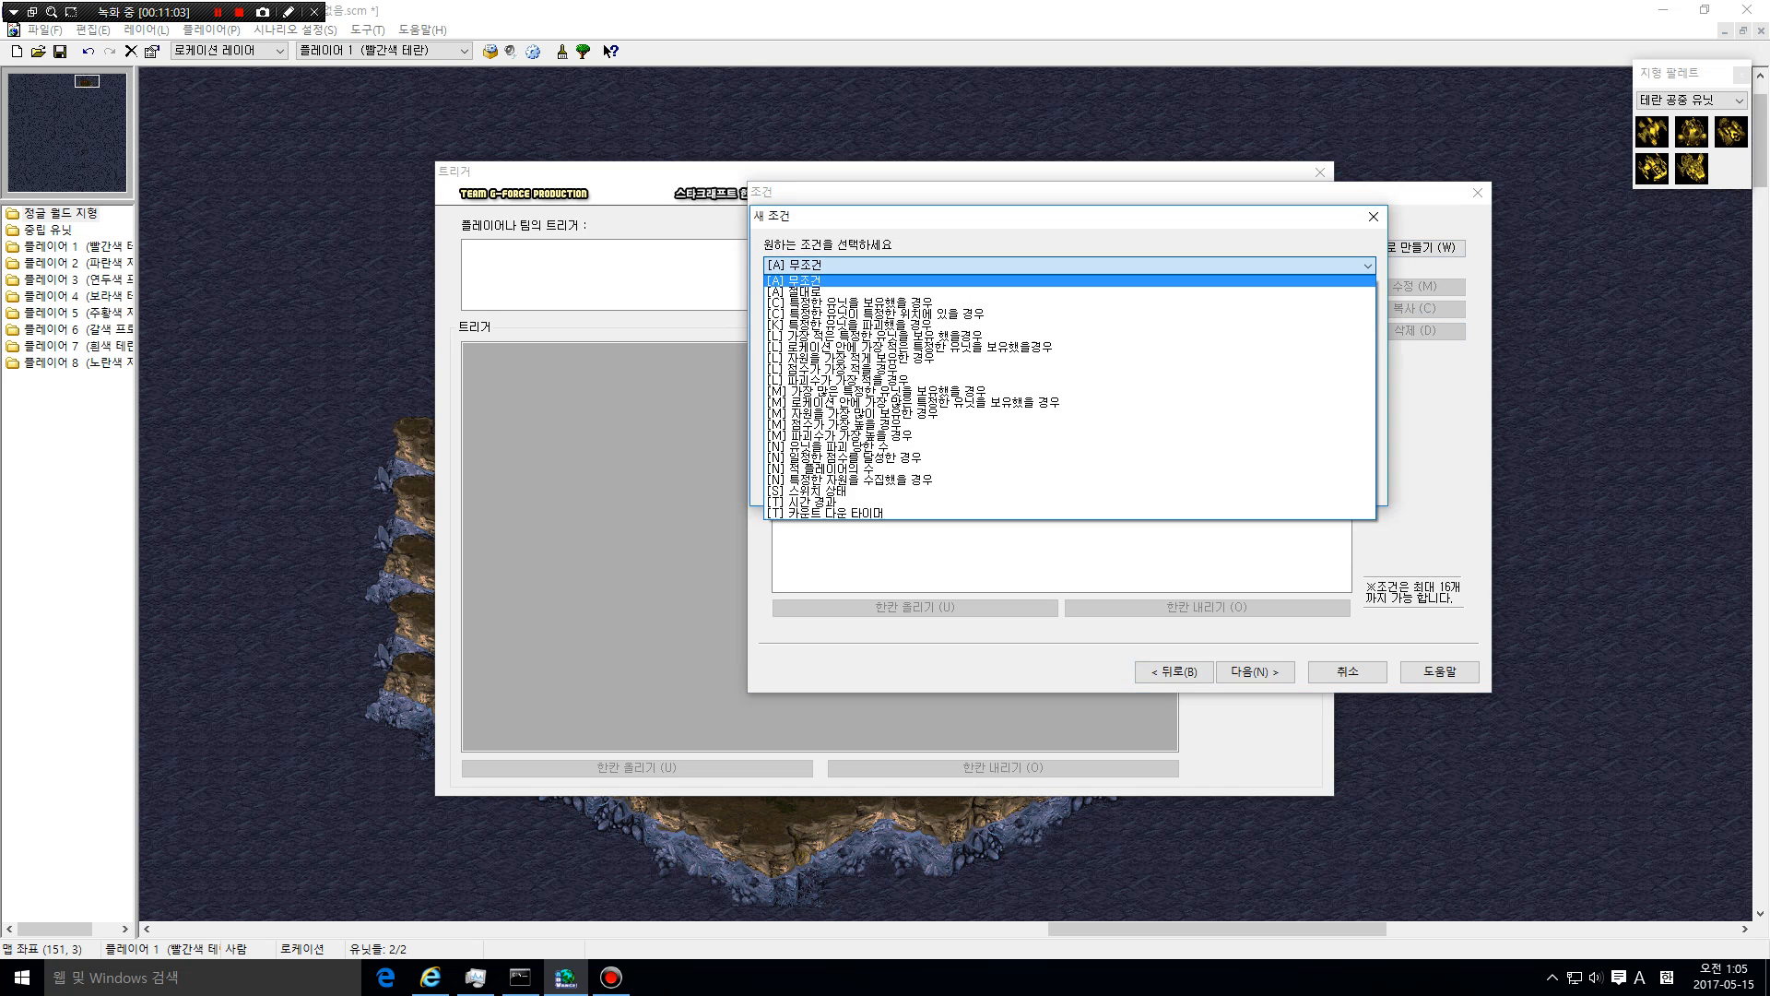
pyautogui.click(848, 302)
pyautogui.click(819, 314)
pyautogui.click(1125, 274)
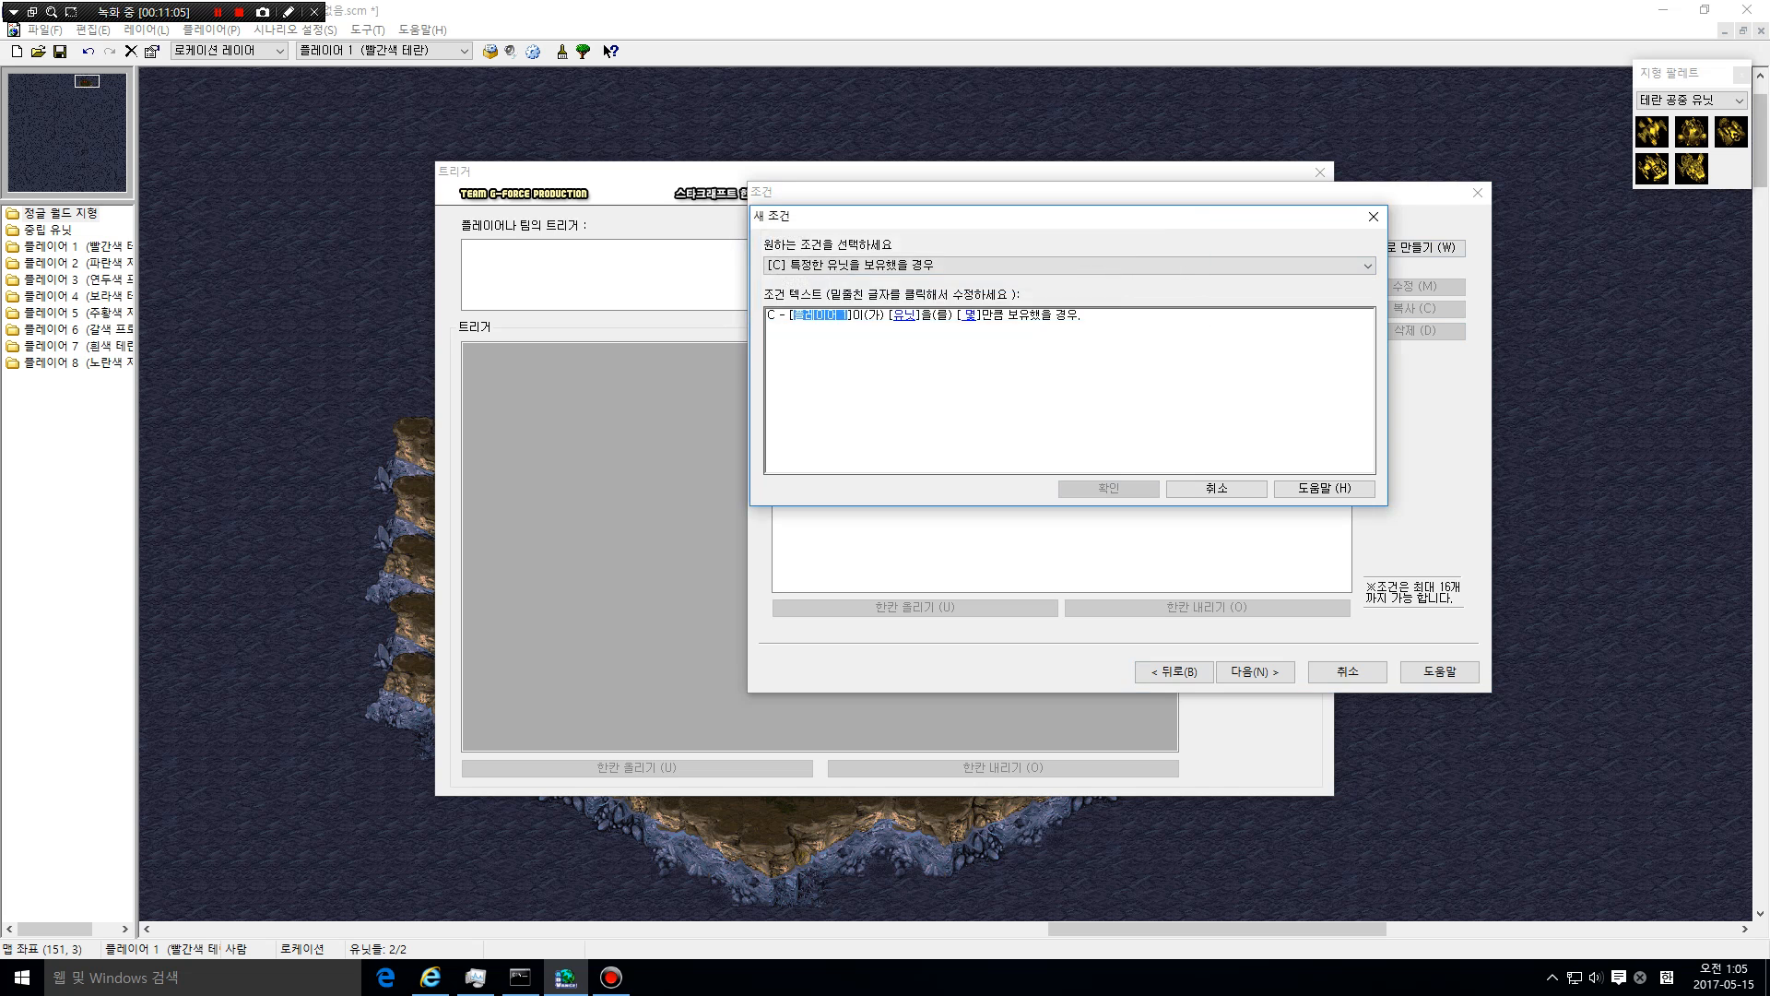
# Set the condition's unit to the specific unit Terran Marine
pyautogui.click(903, 314)
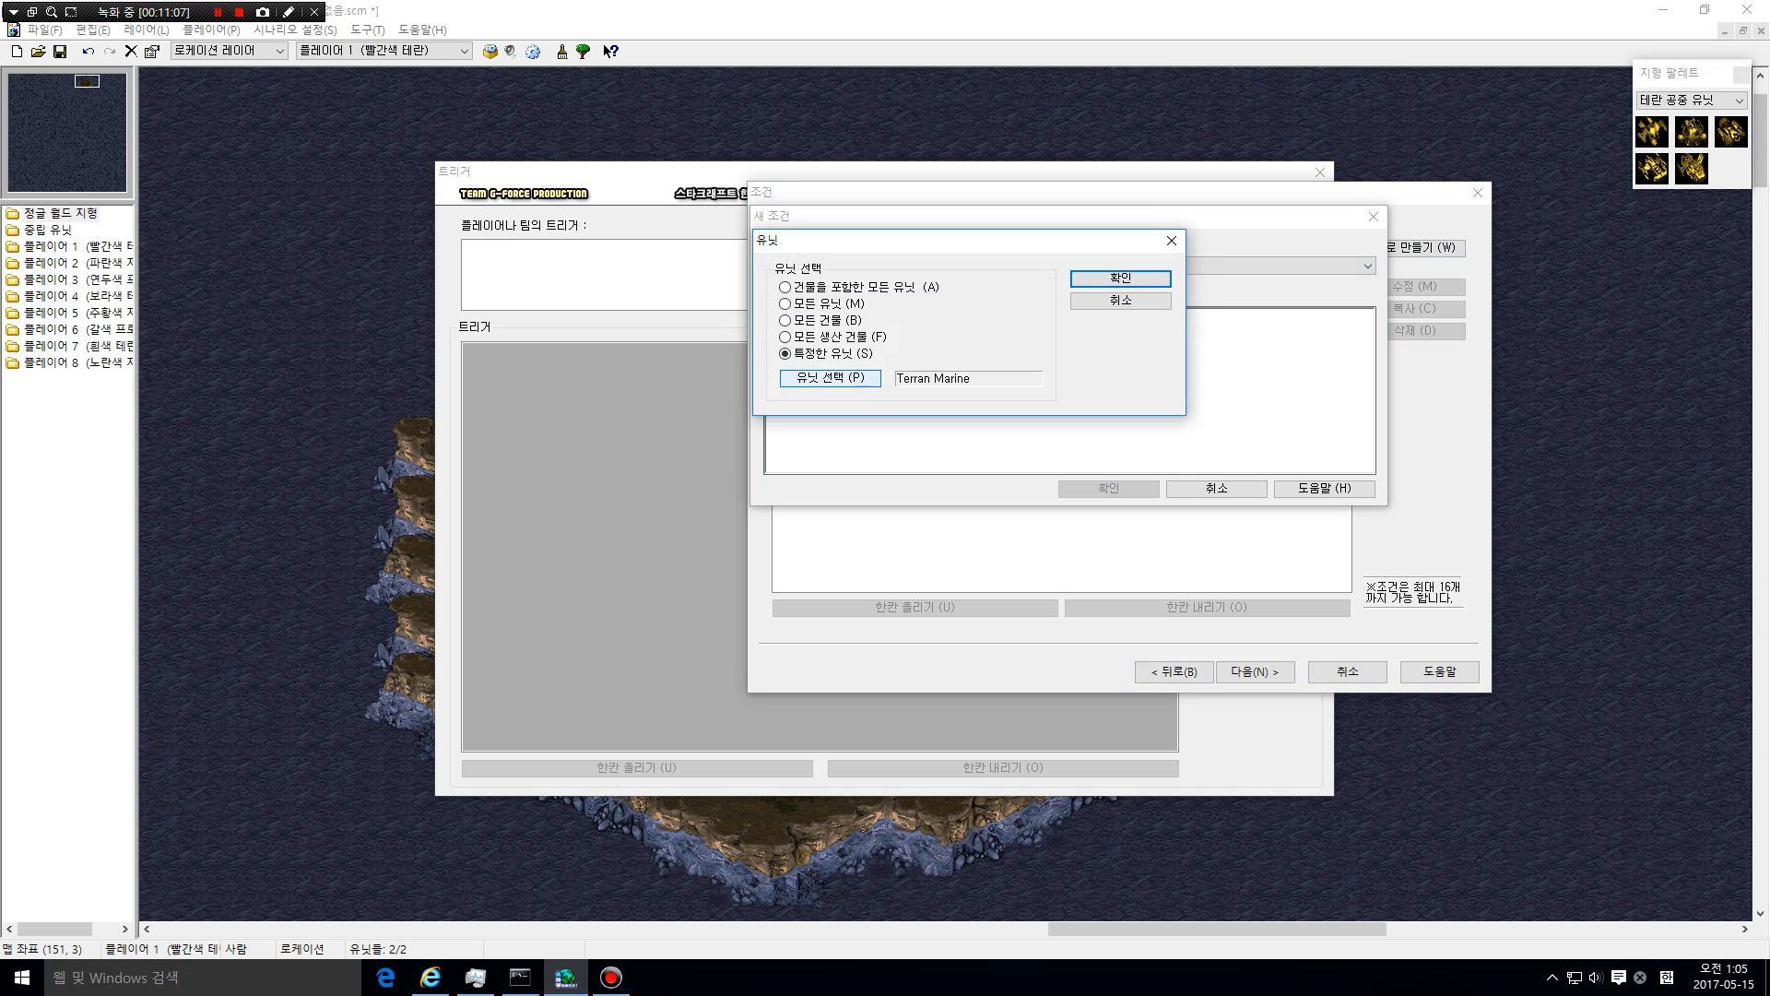
pyautogui.click(830, 377)
pyautogui.click(1018, 265)
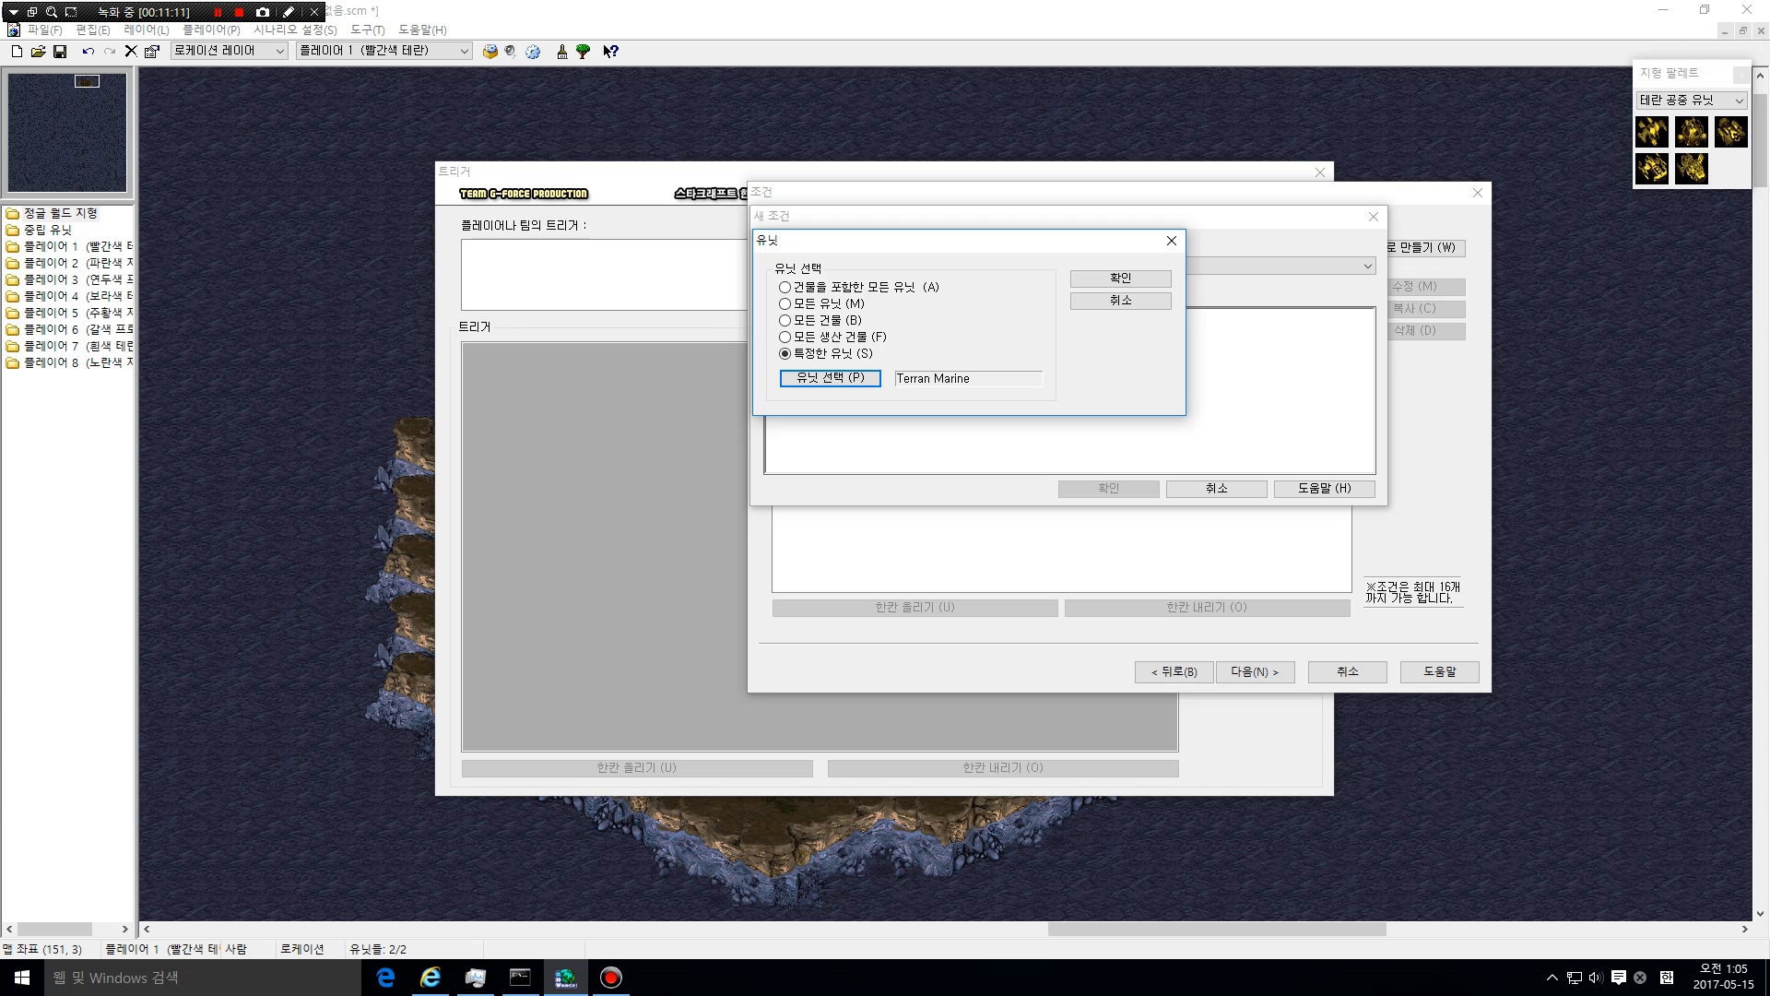
pyautogui.click(1120, 278)
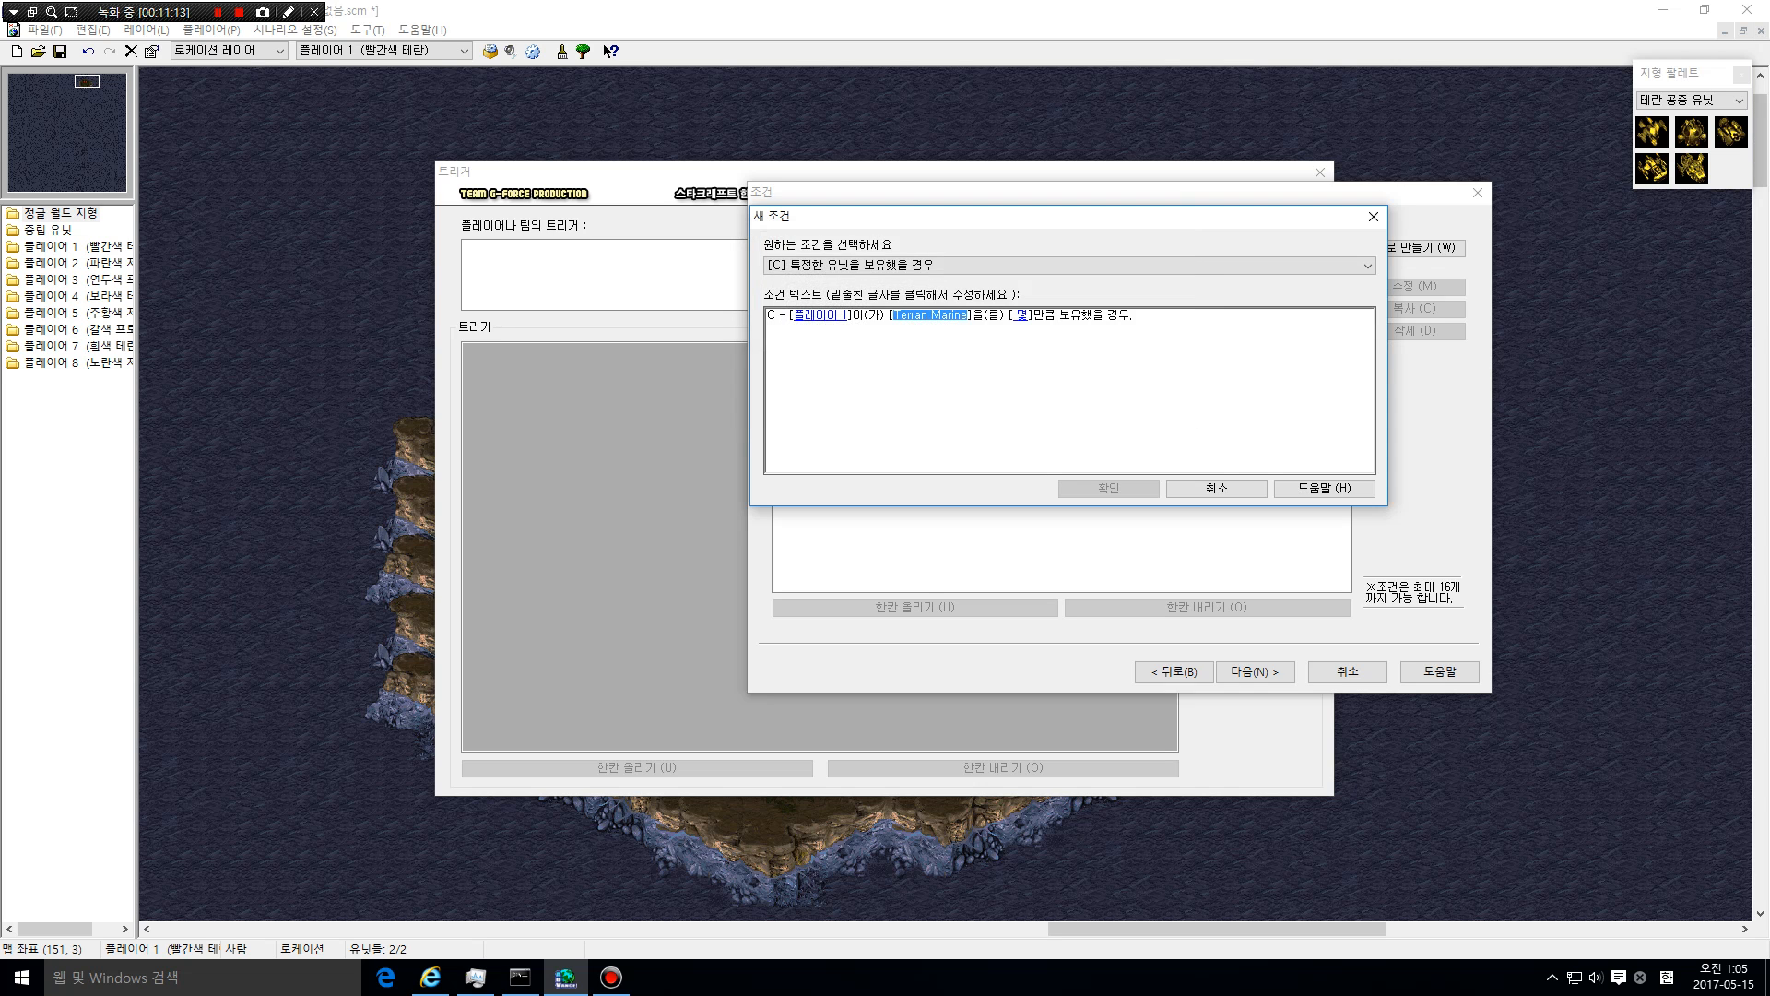
# Set the required amount to 정확히 1, add the condition and continue to the trigger's actions
pyautogui.click(1022, 315)
pyautogui.doubleClick(903, 286)
pyautogui.write('1')
pyautogui.click(817, 350)
pyautogui.click(1108, 488)
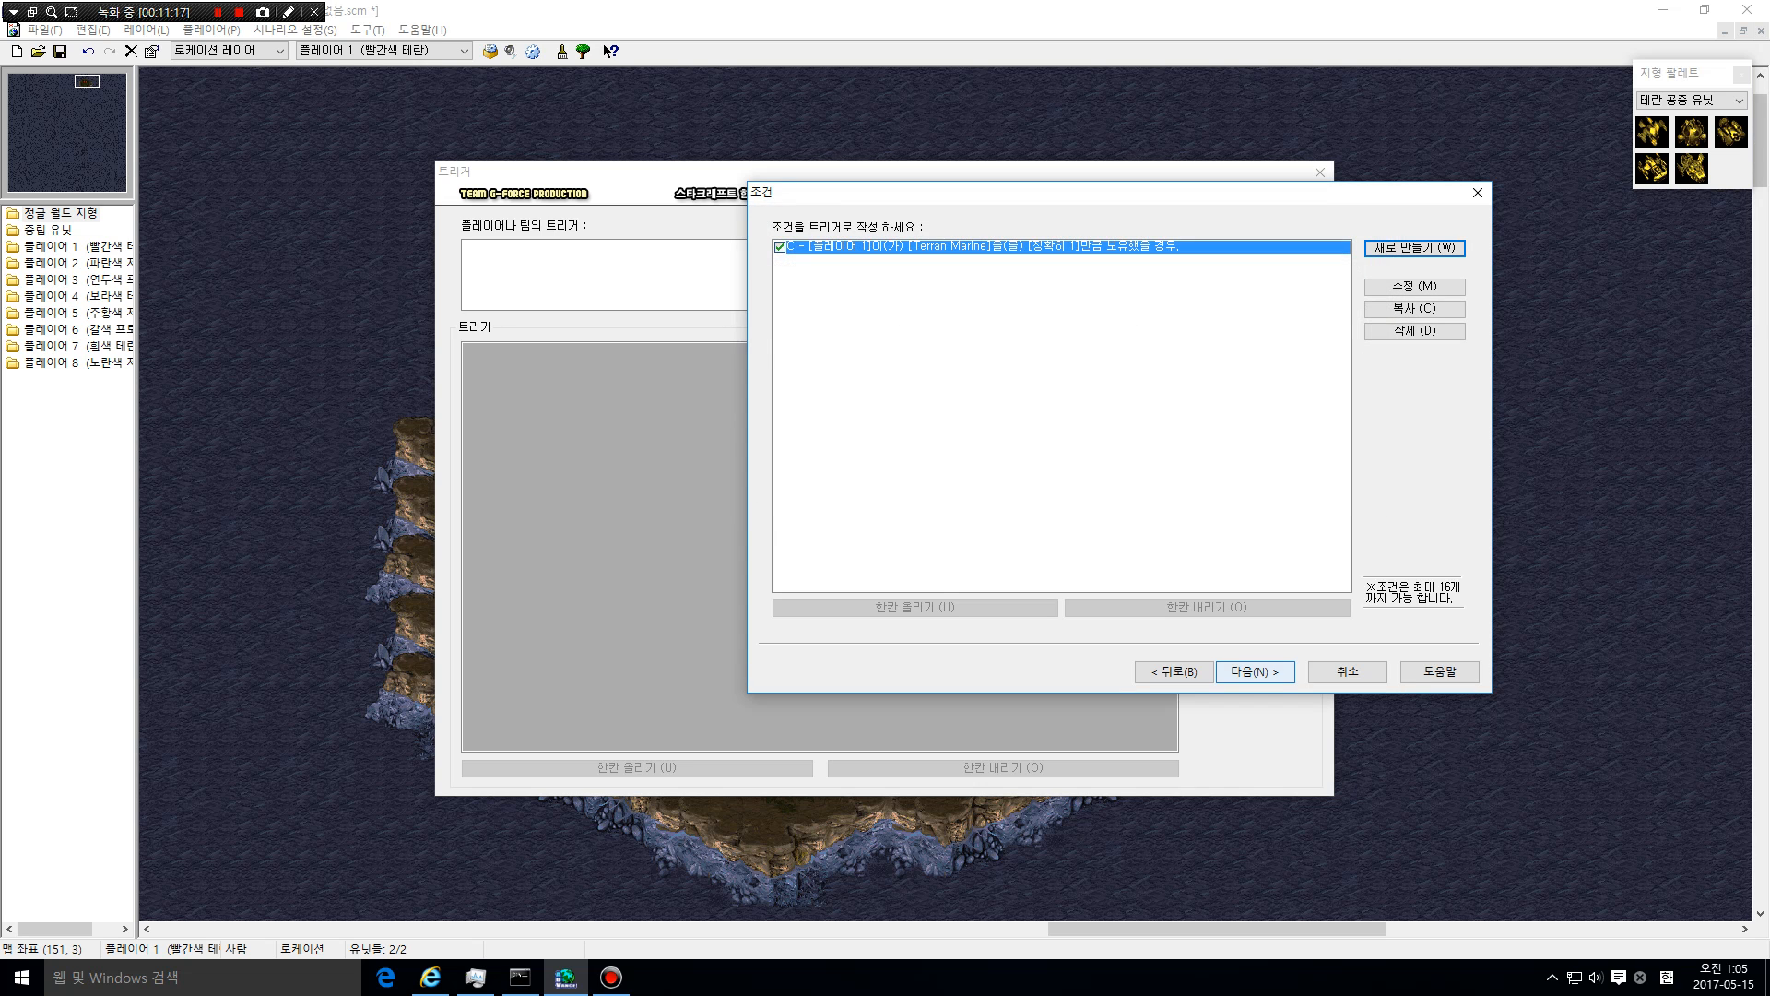
pyautogui.click(1255, 671)
pyautogui.click(1415, 248)
pyautogui.click(1309, 266)
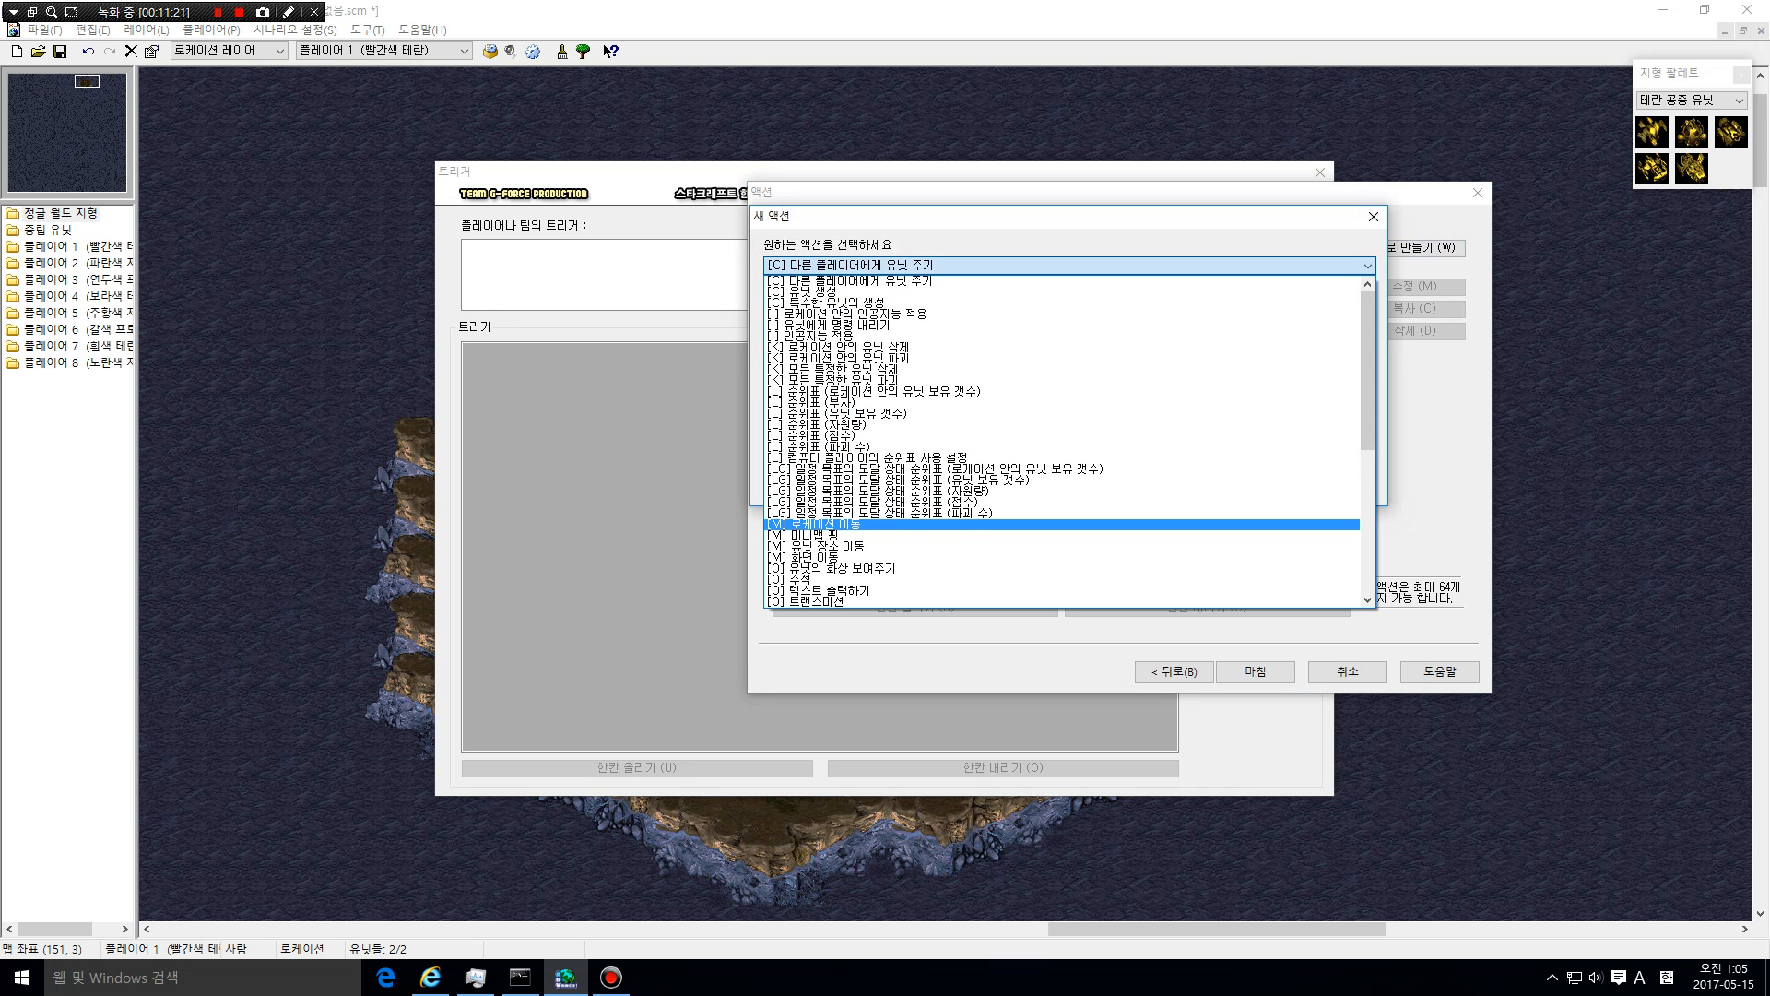
pyautogui.click(1374, 217)
pyautogui.click(1374, 216)
pyautogui.click(1174, 672)
pyautogui.click(1255, 672)
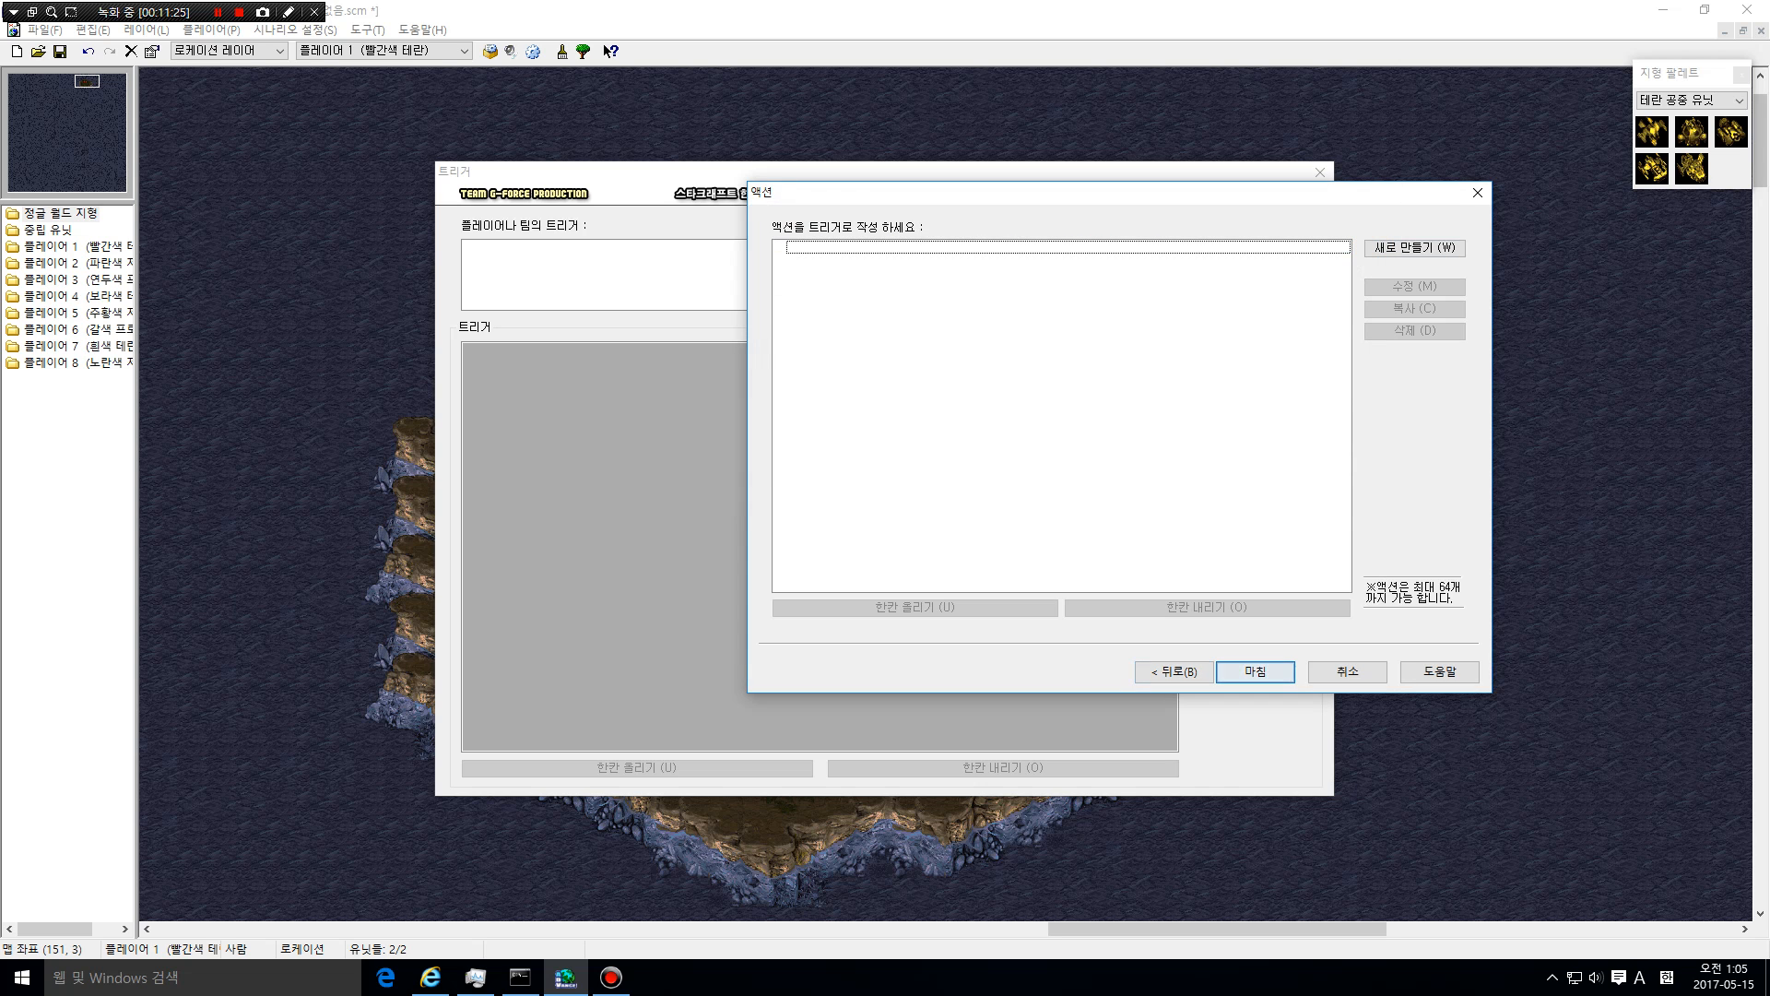
pyautogui.click(1414, 248)
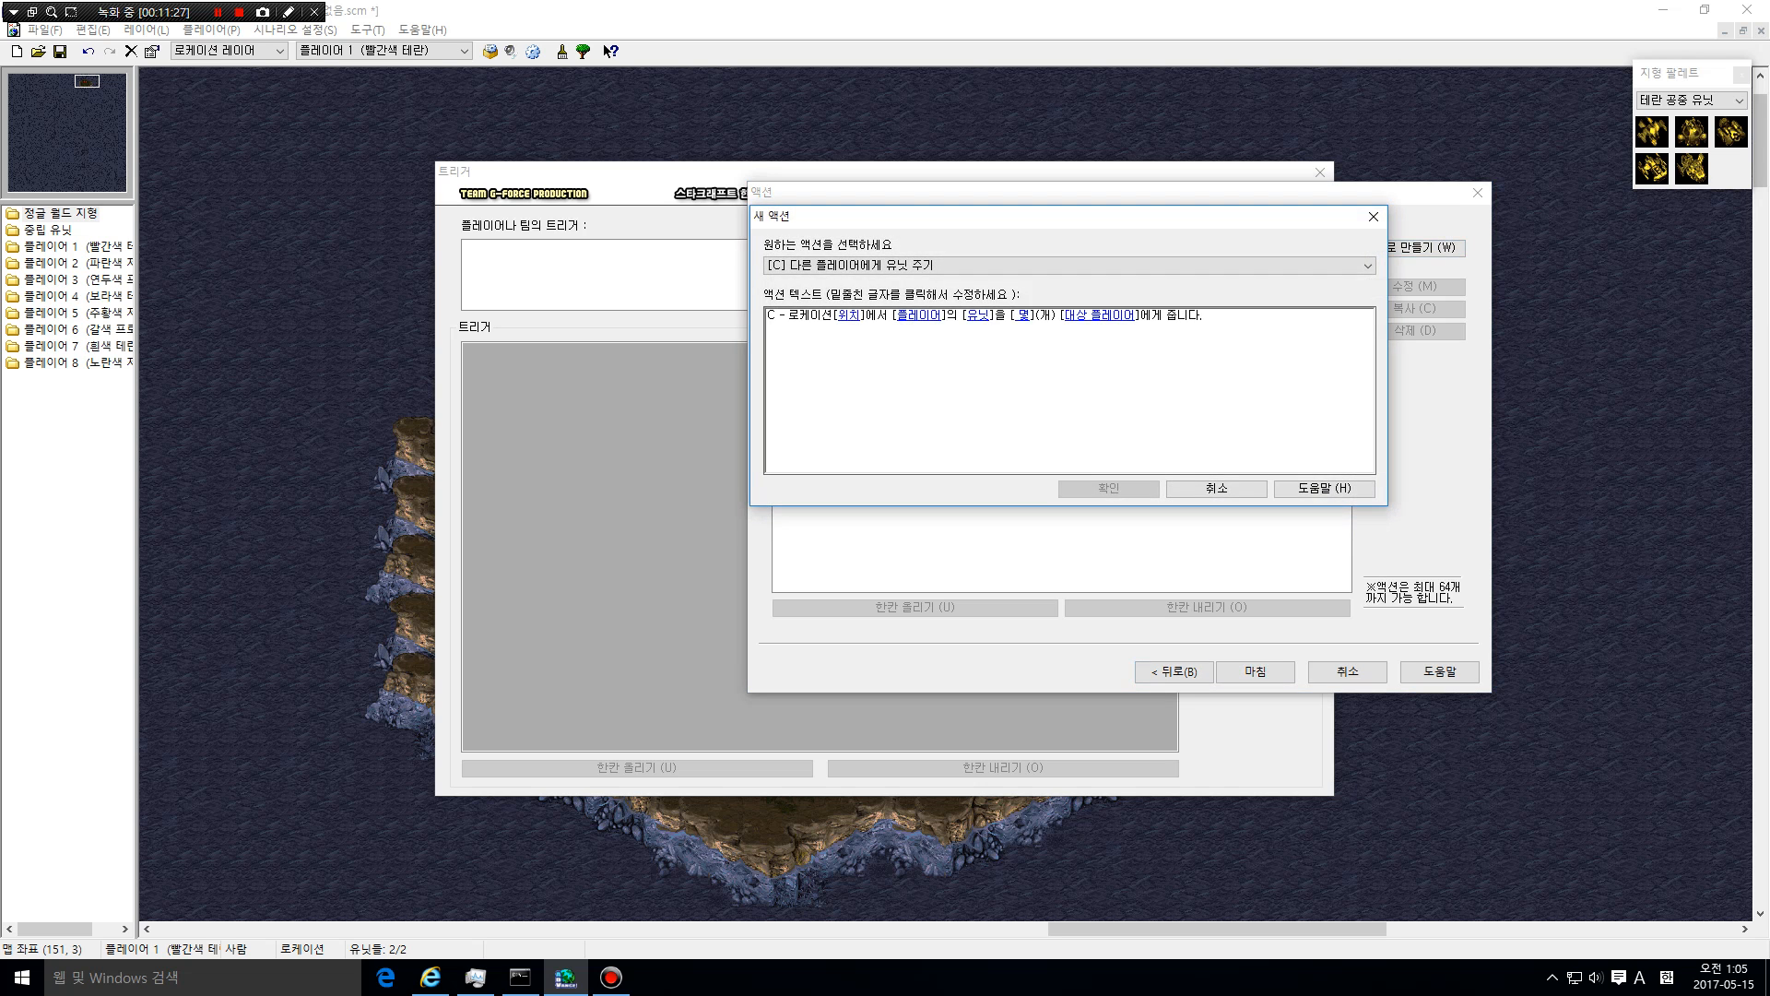
pyautogui.click(1373, 217)
# Create a new [M] 로케이션 이동 action and set its source location to 어디서나
pyautogui.click(1414, 248)
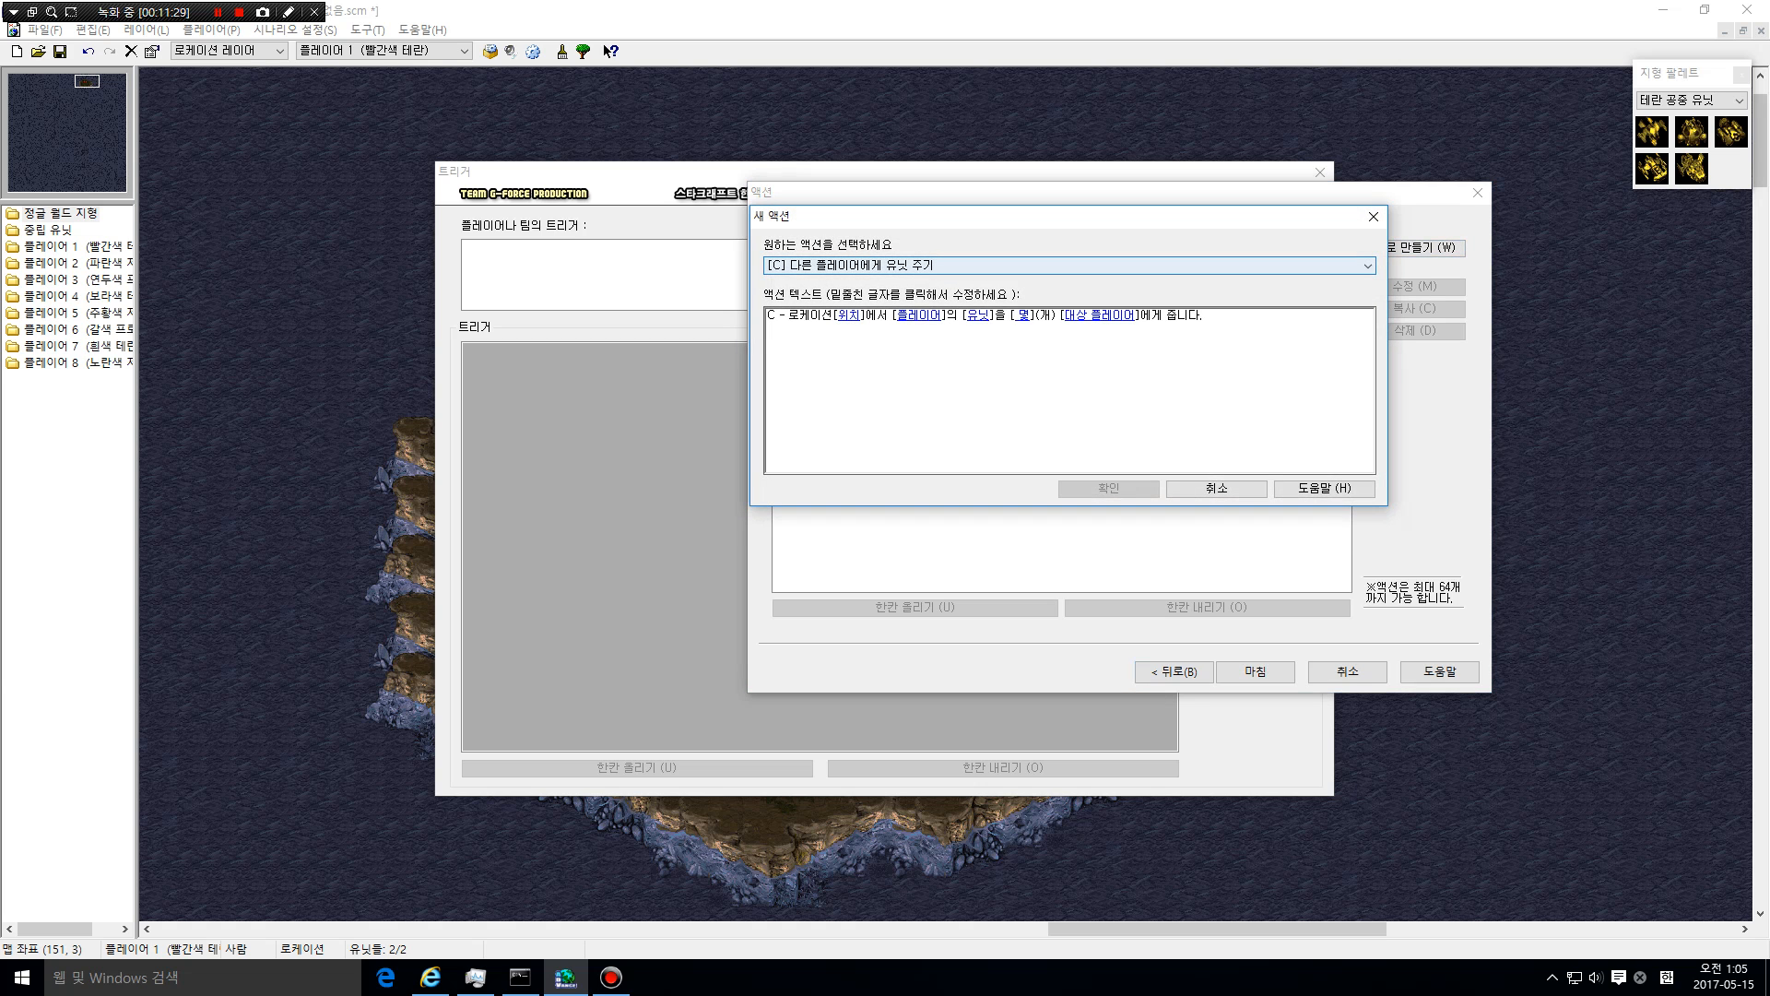
pyautogui.click(1070, 266)
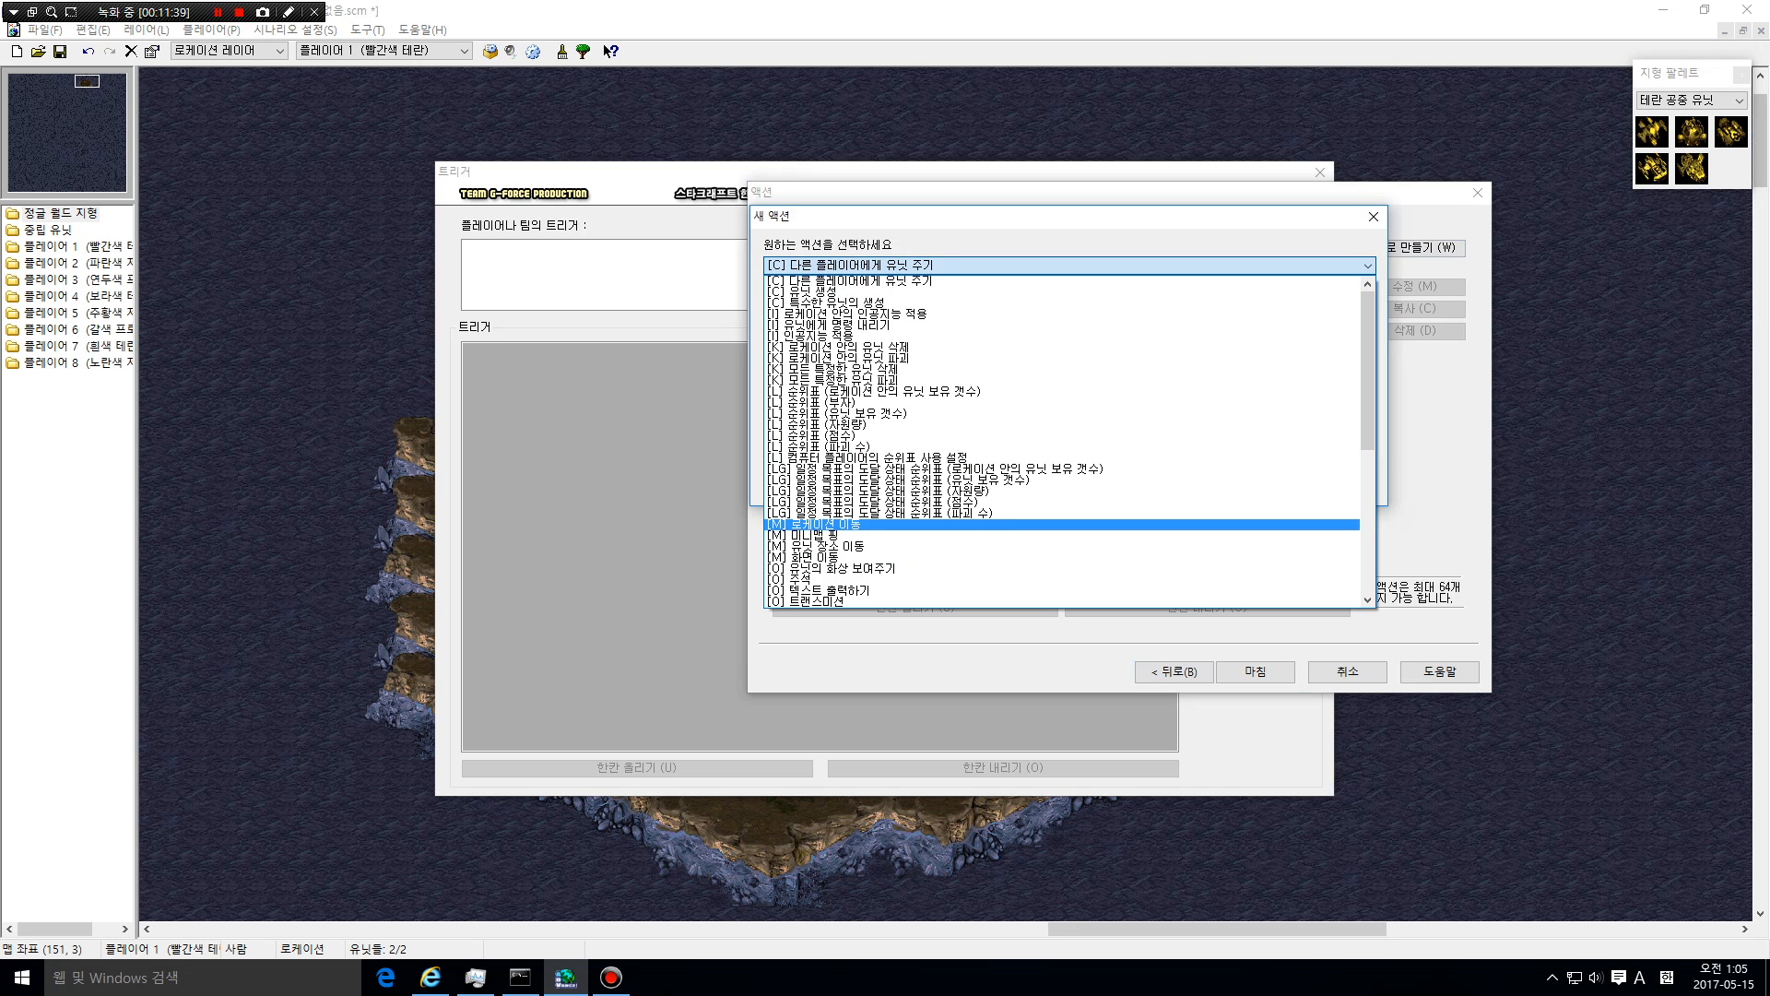
pyautogui.click(816, 524)
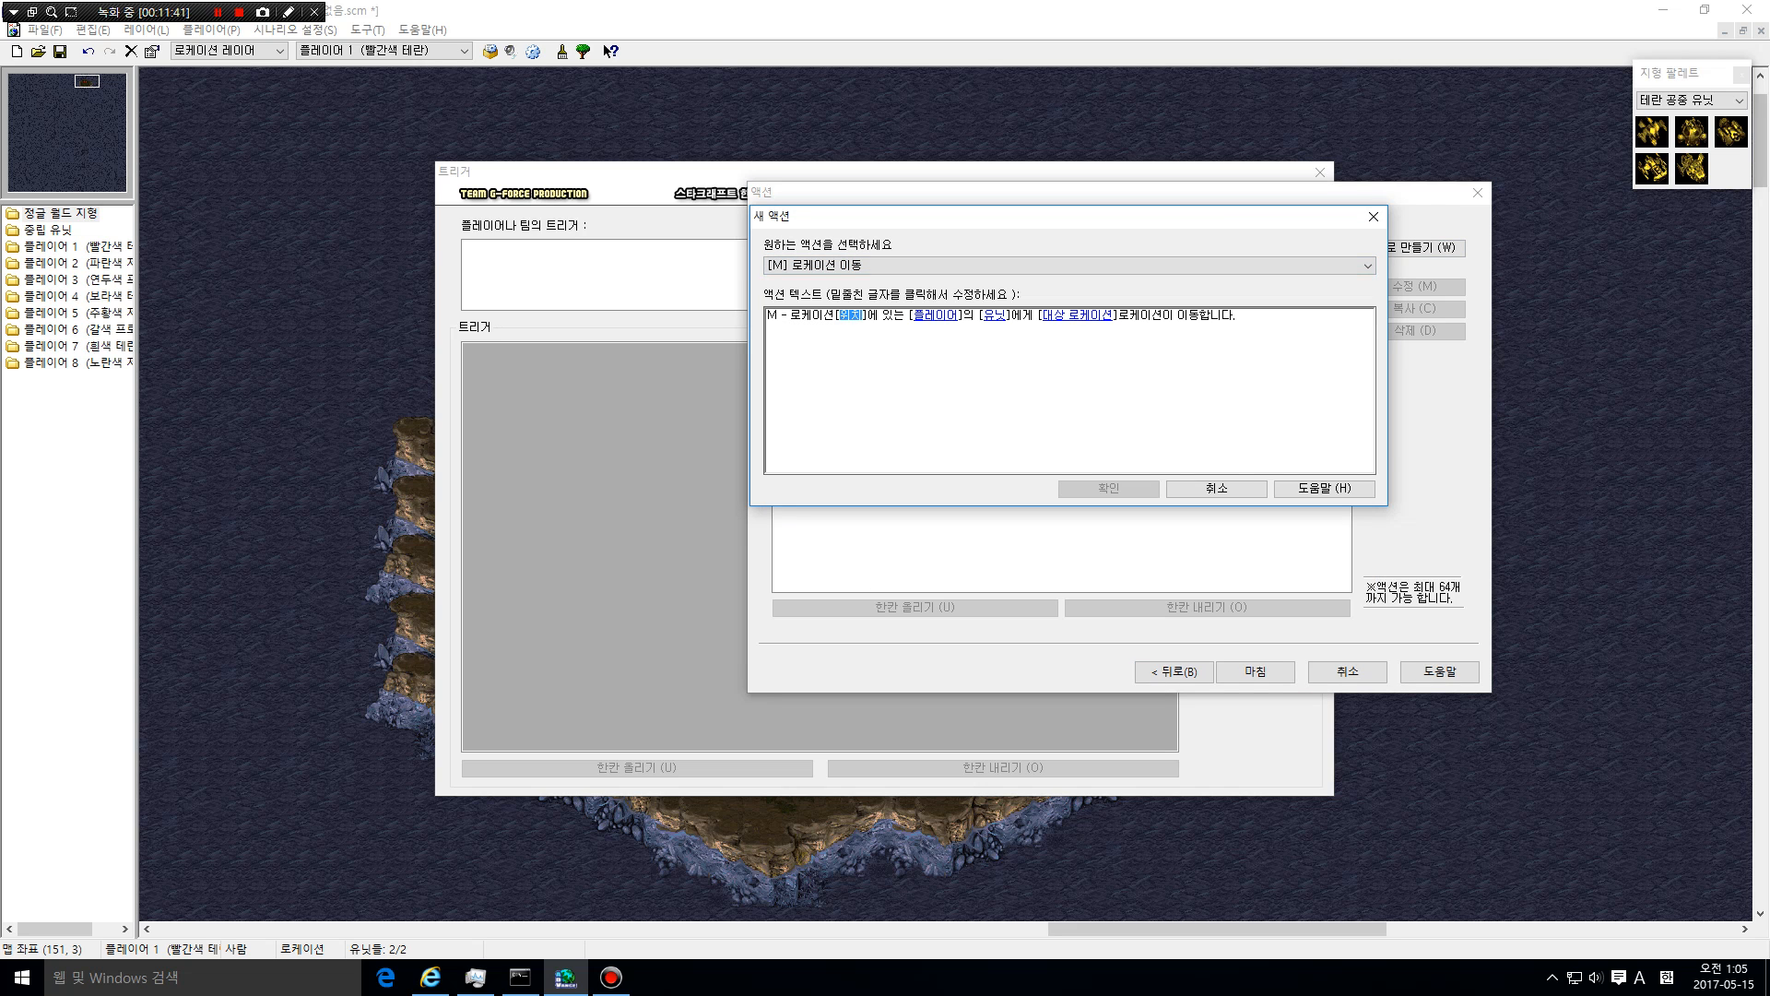
pyautogui.click(850, 315)
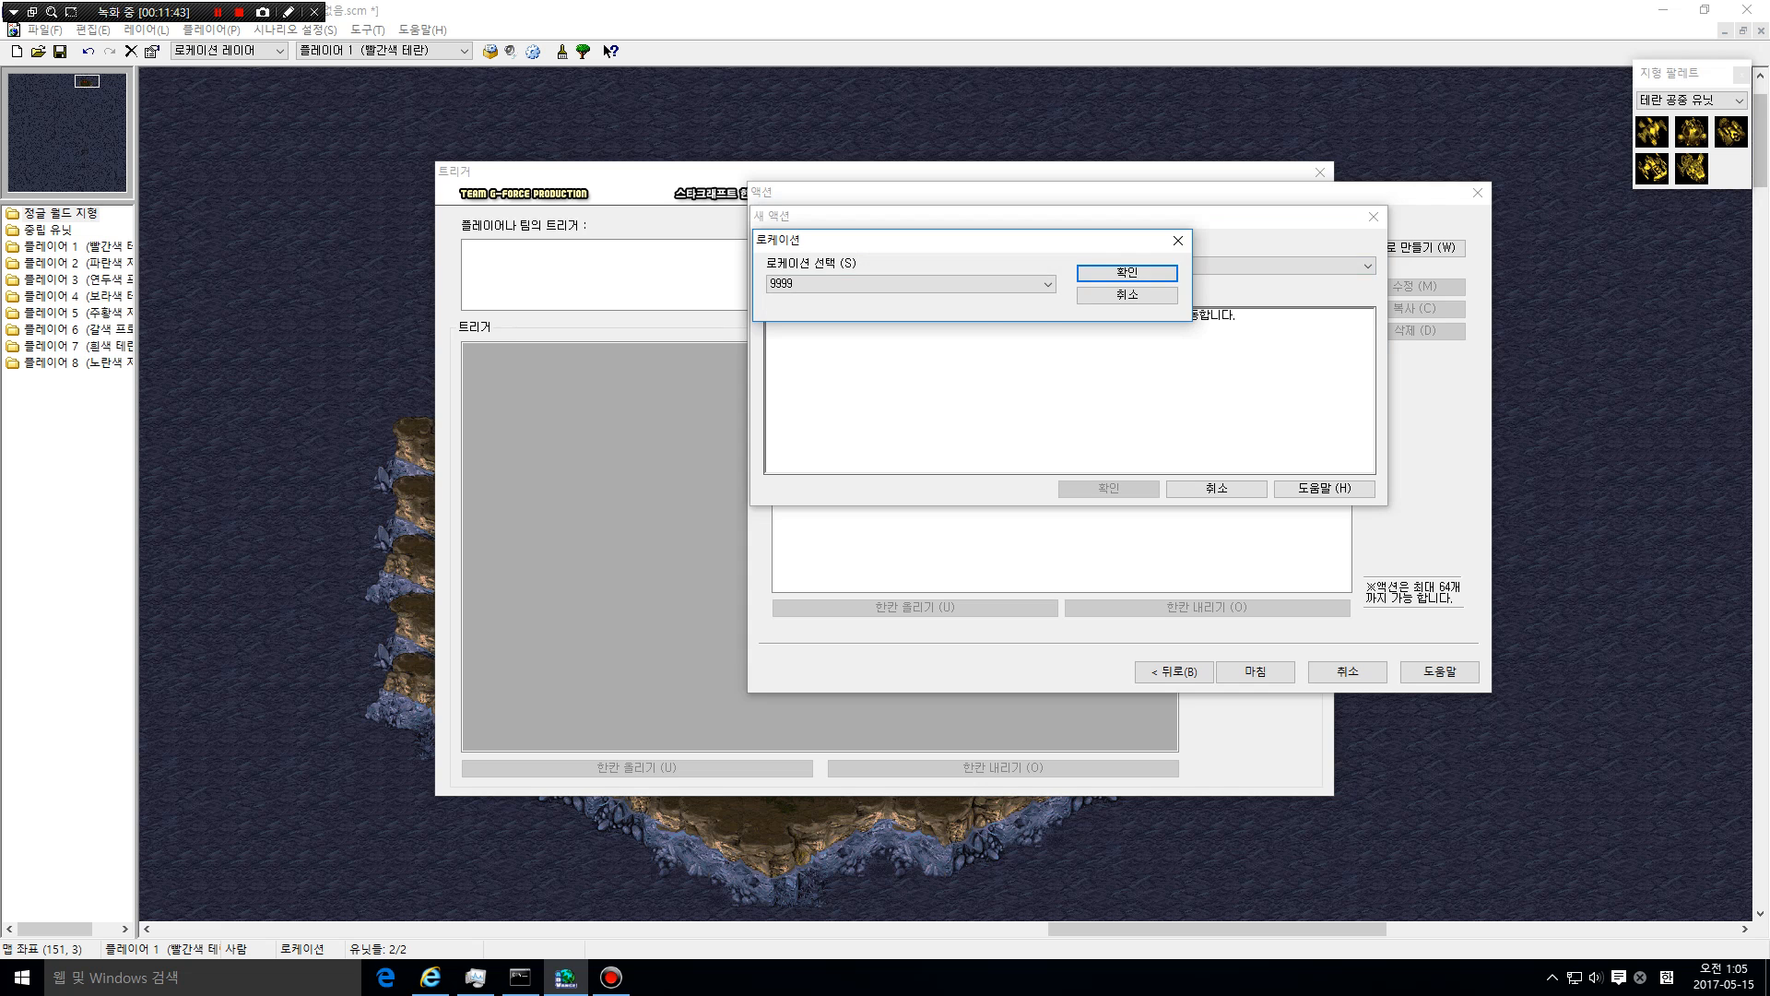
pyautogui.press('Return')
pyautogui.click(850, 315)
pyautogui.click(853, 284)
pyautogui.click(853, 311)
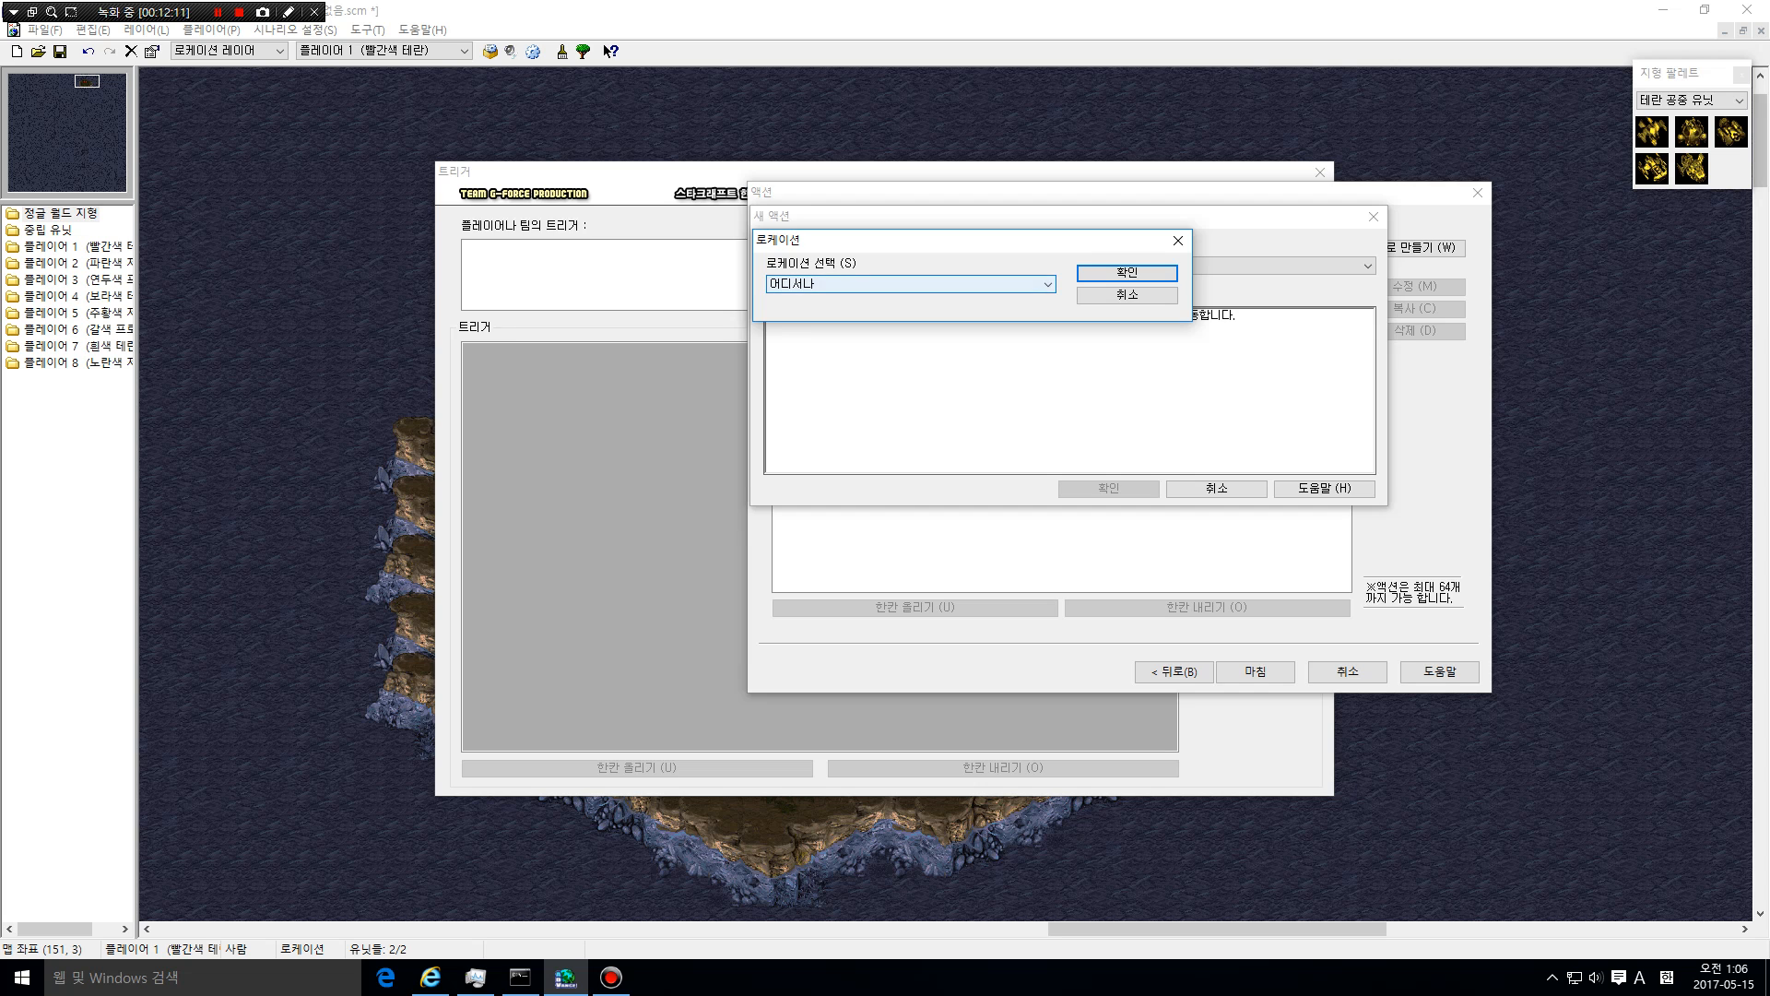
pyautogui.click(1120, 273)
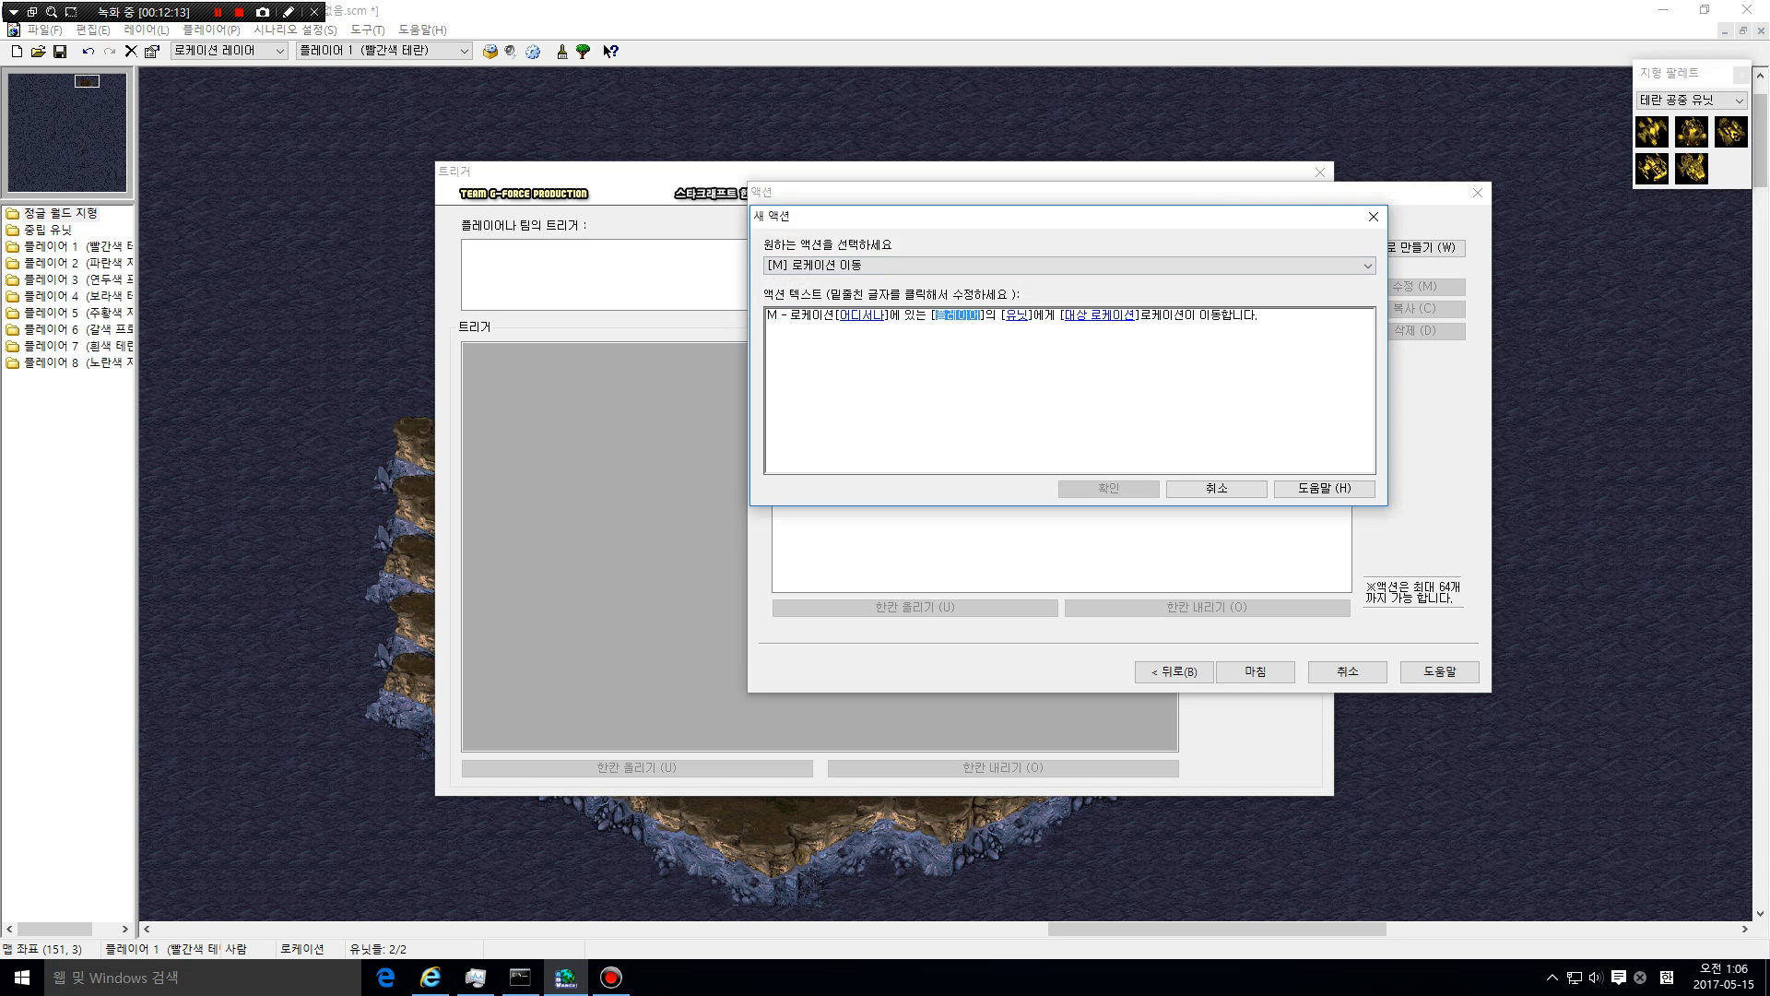
# Set the location-move action's player to 플레이어 1 and its unit to Terran Marine
pyautogui.click(958, 315)
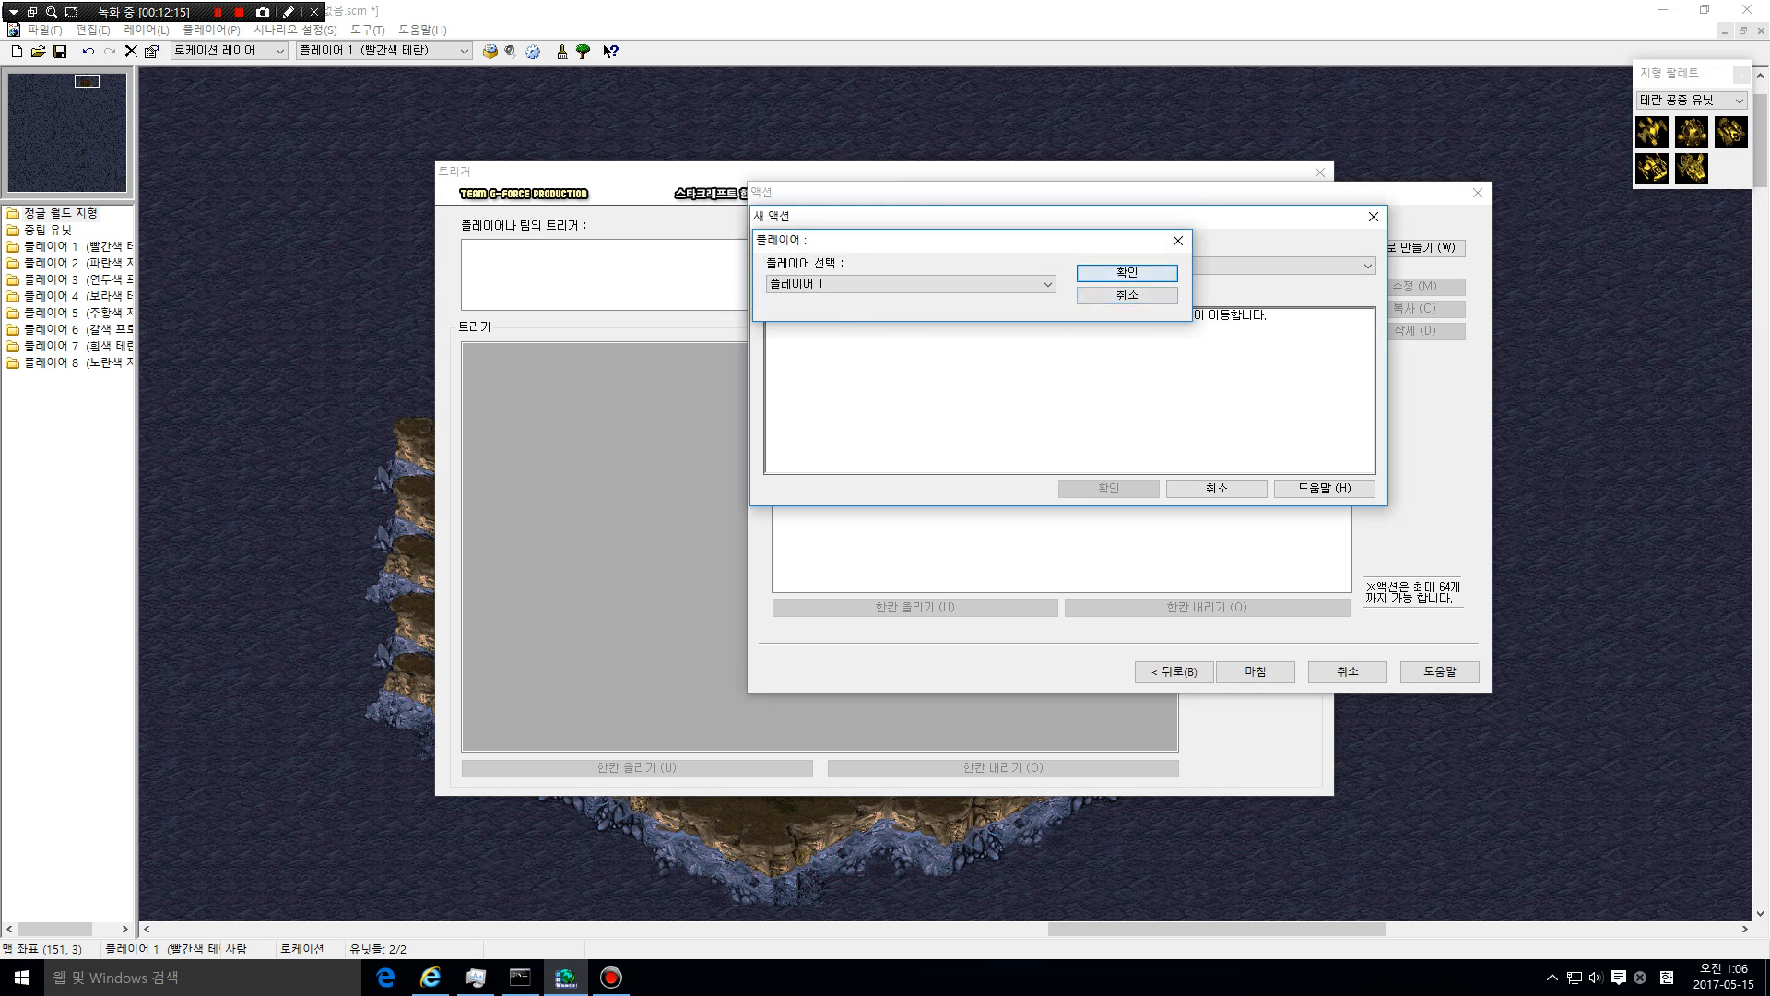
pyautogui.click(1127, 272)
pyautogui.click(1027, 315)
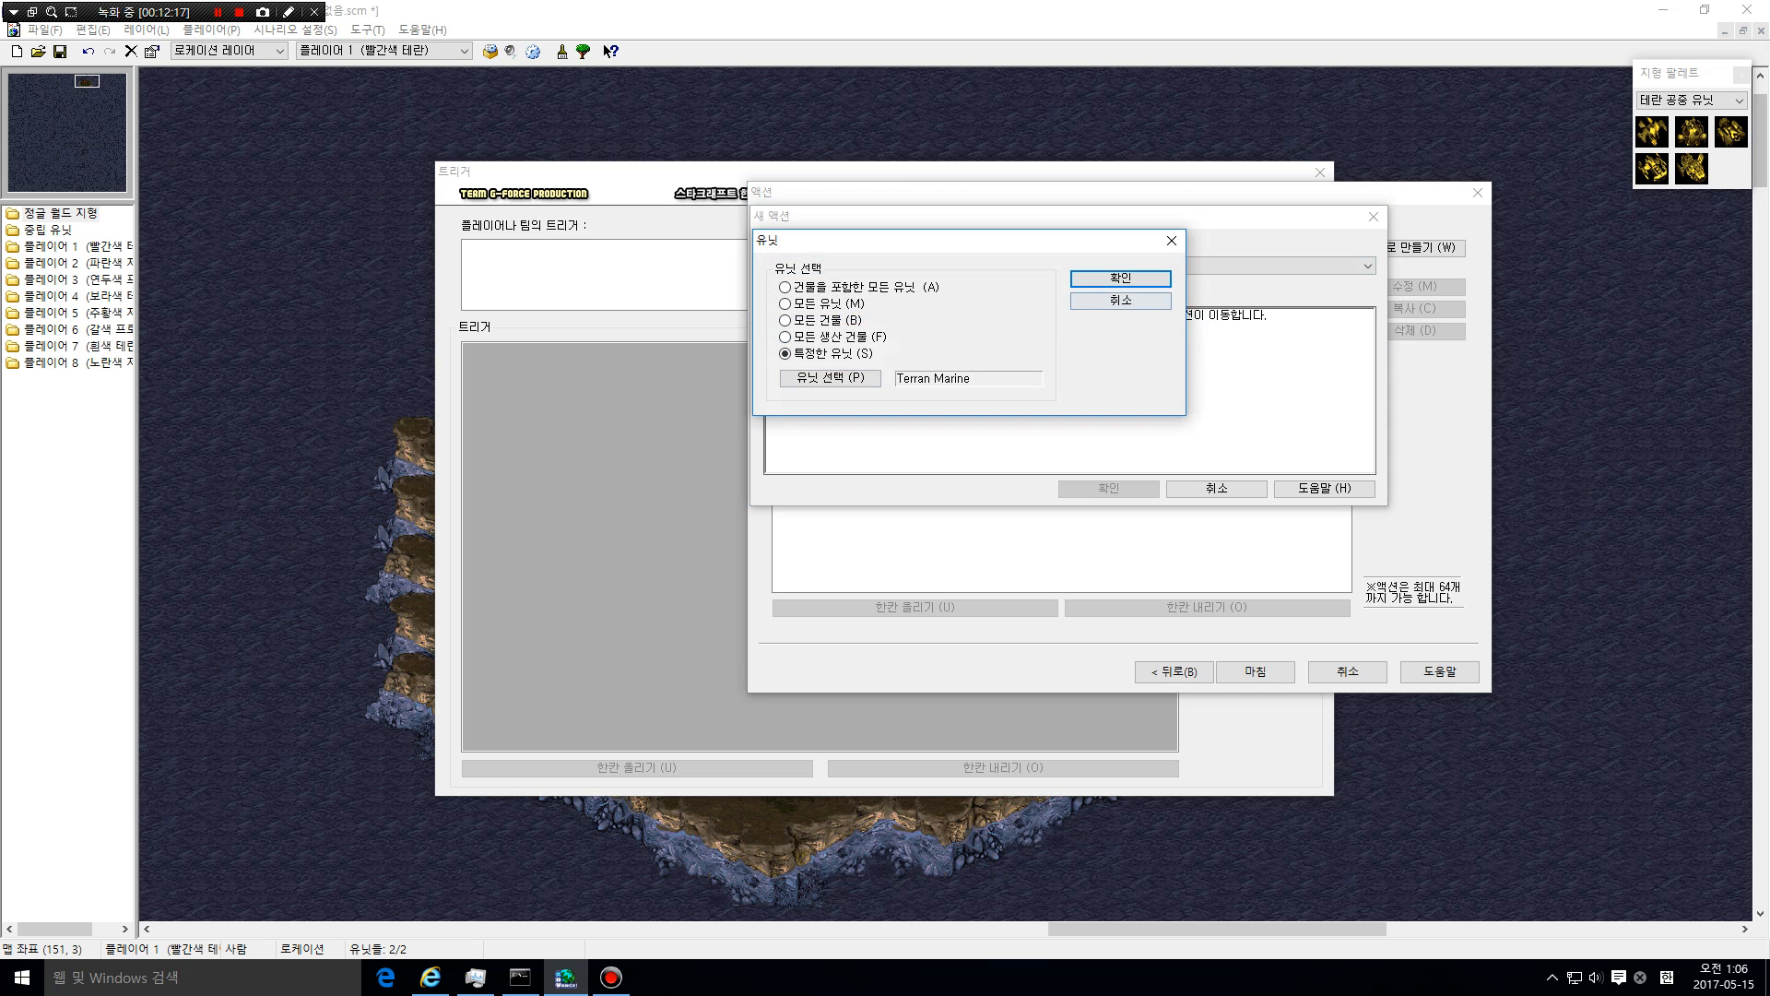
pyautogui.click(1120, 277)
# Set the location-move action's target location to 9999 and add the action to the trigger
pyautogui.click(1159, 315)
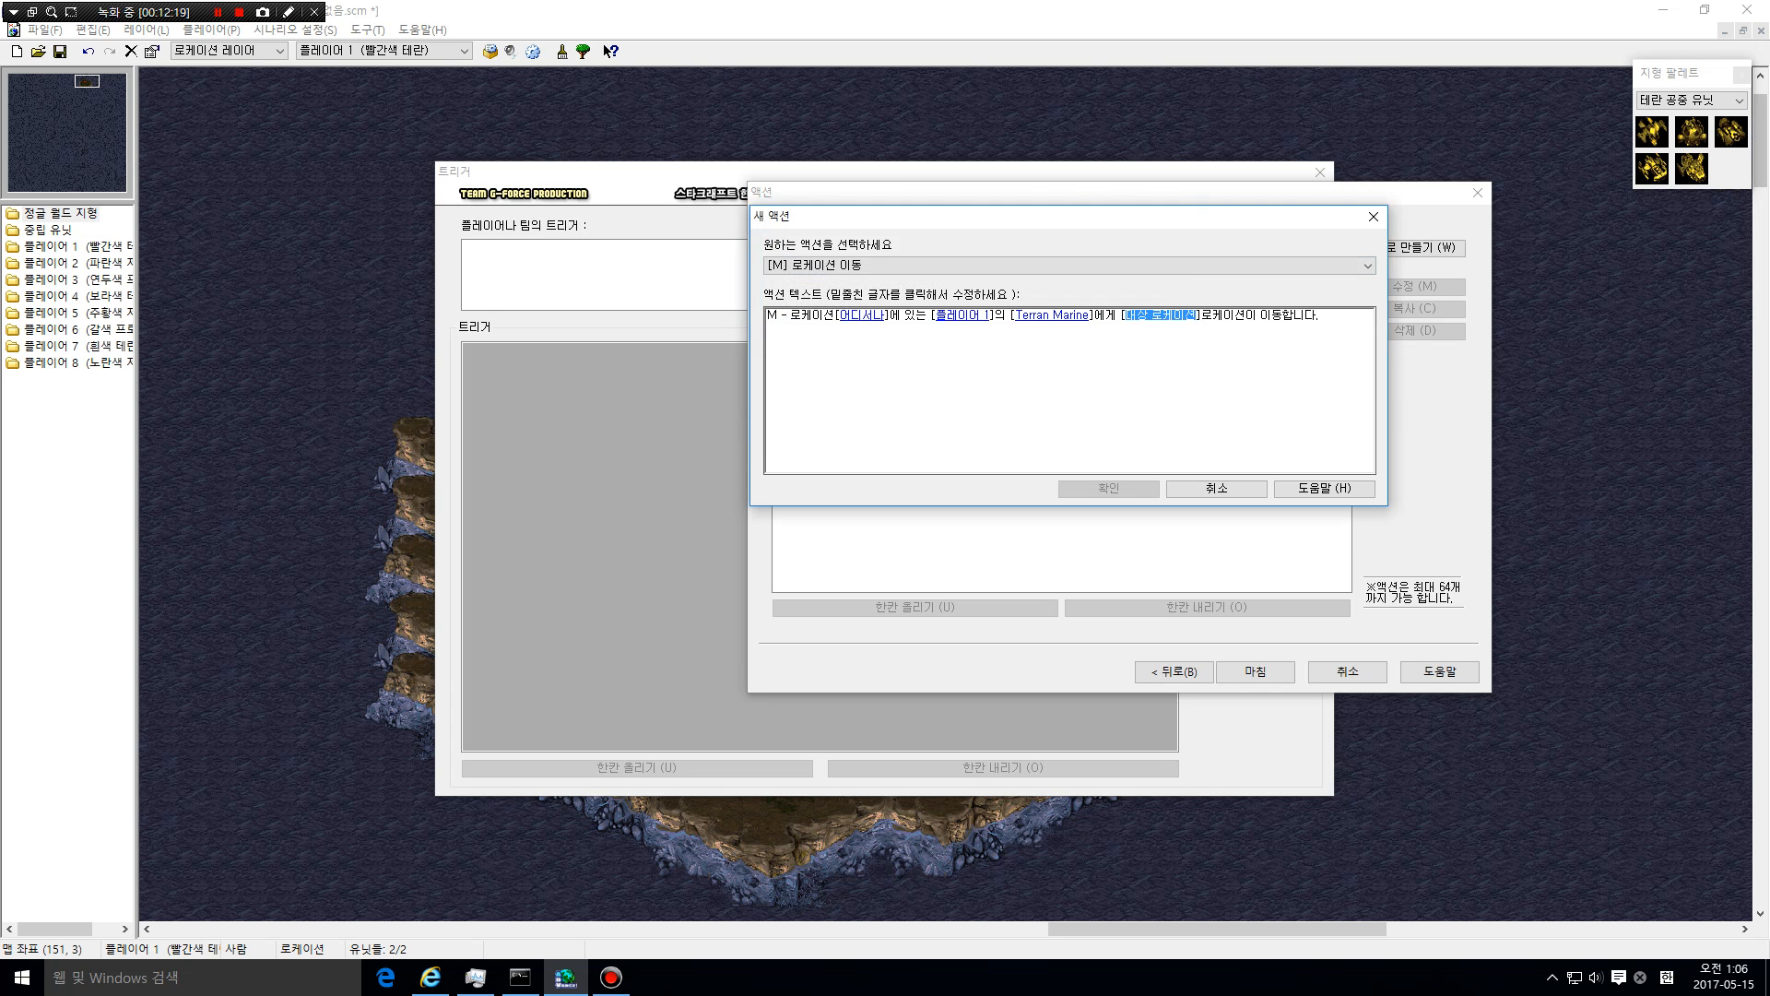
pyautogui.click(1160, 316)
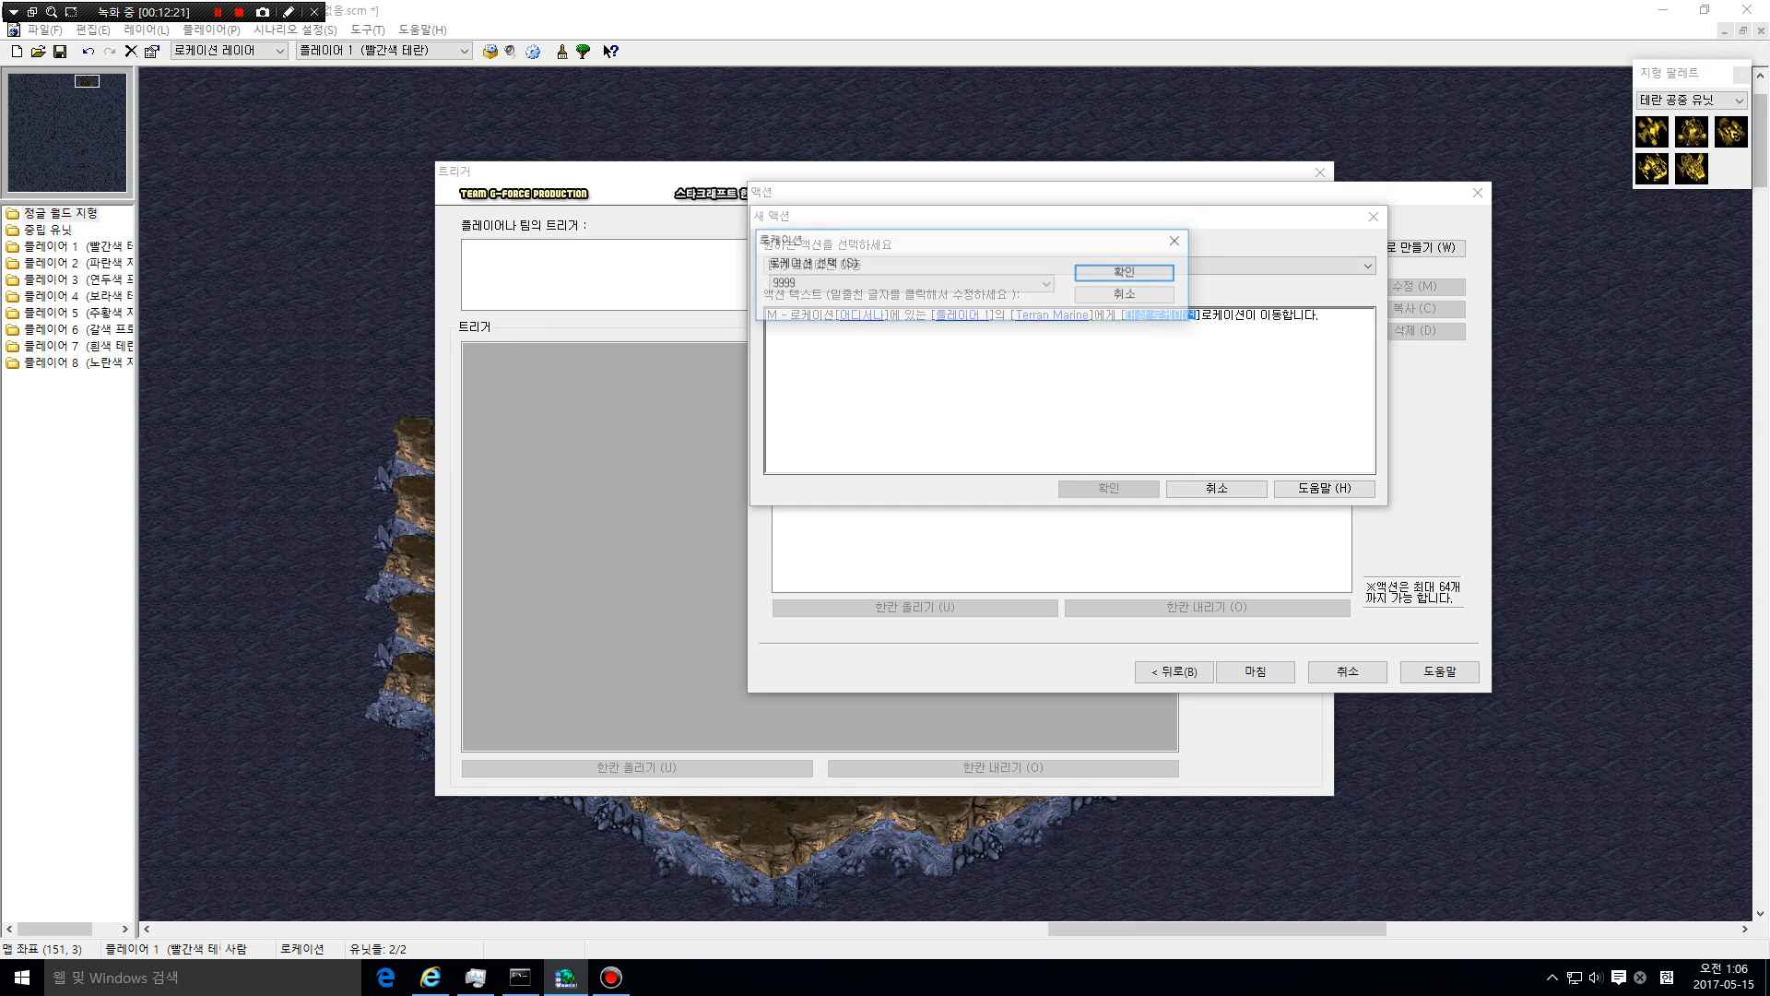
pyautogui.click(1014, 284)
pyautogui.click(1014, 284)
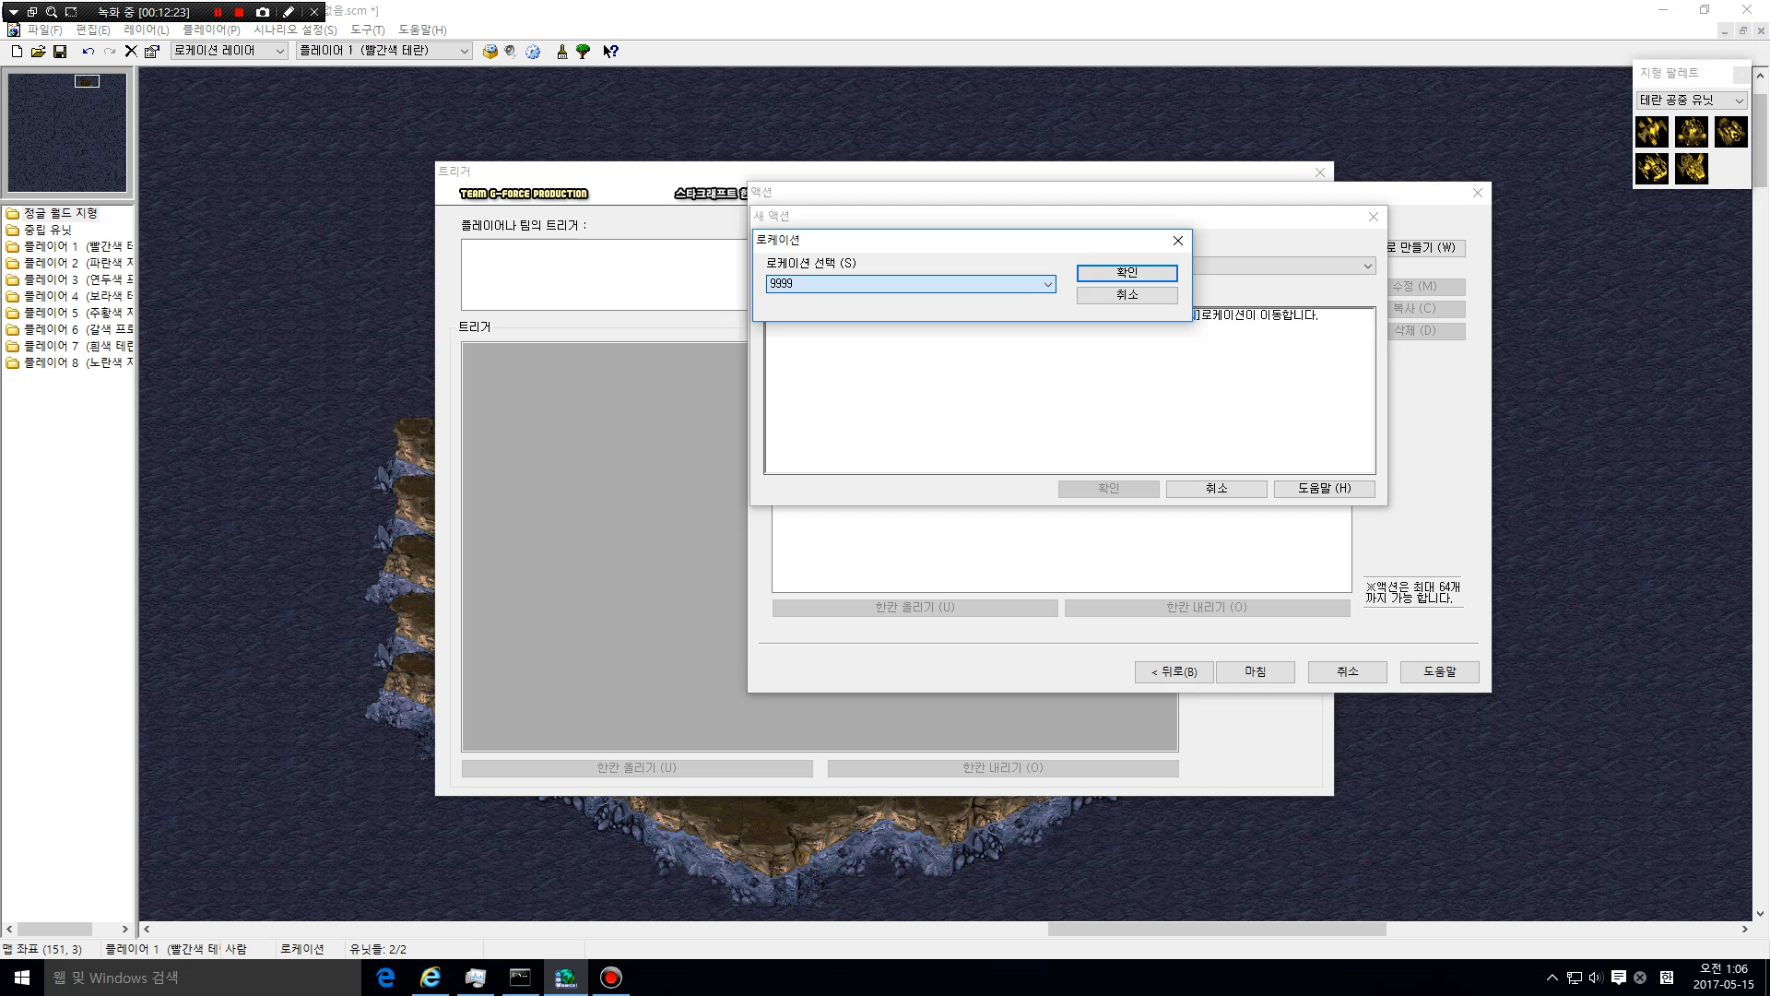
pyautogui.press('Return')
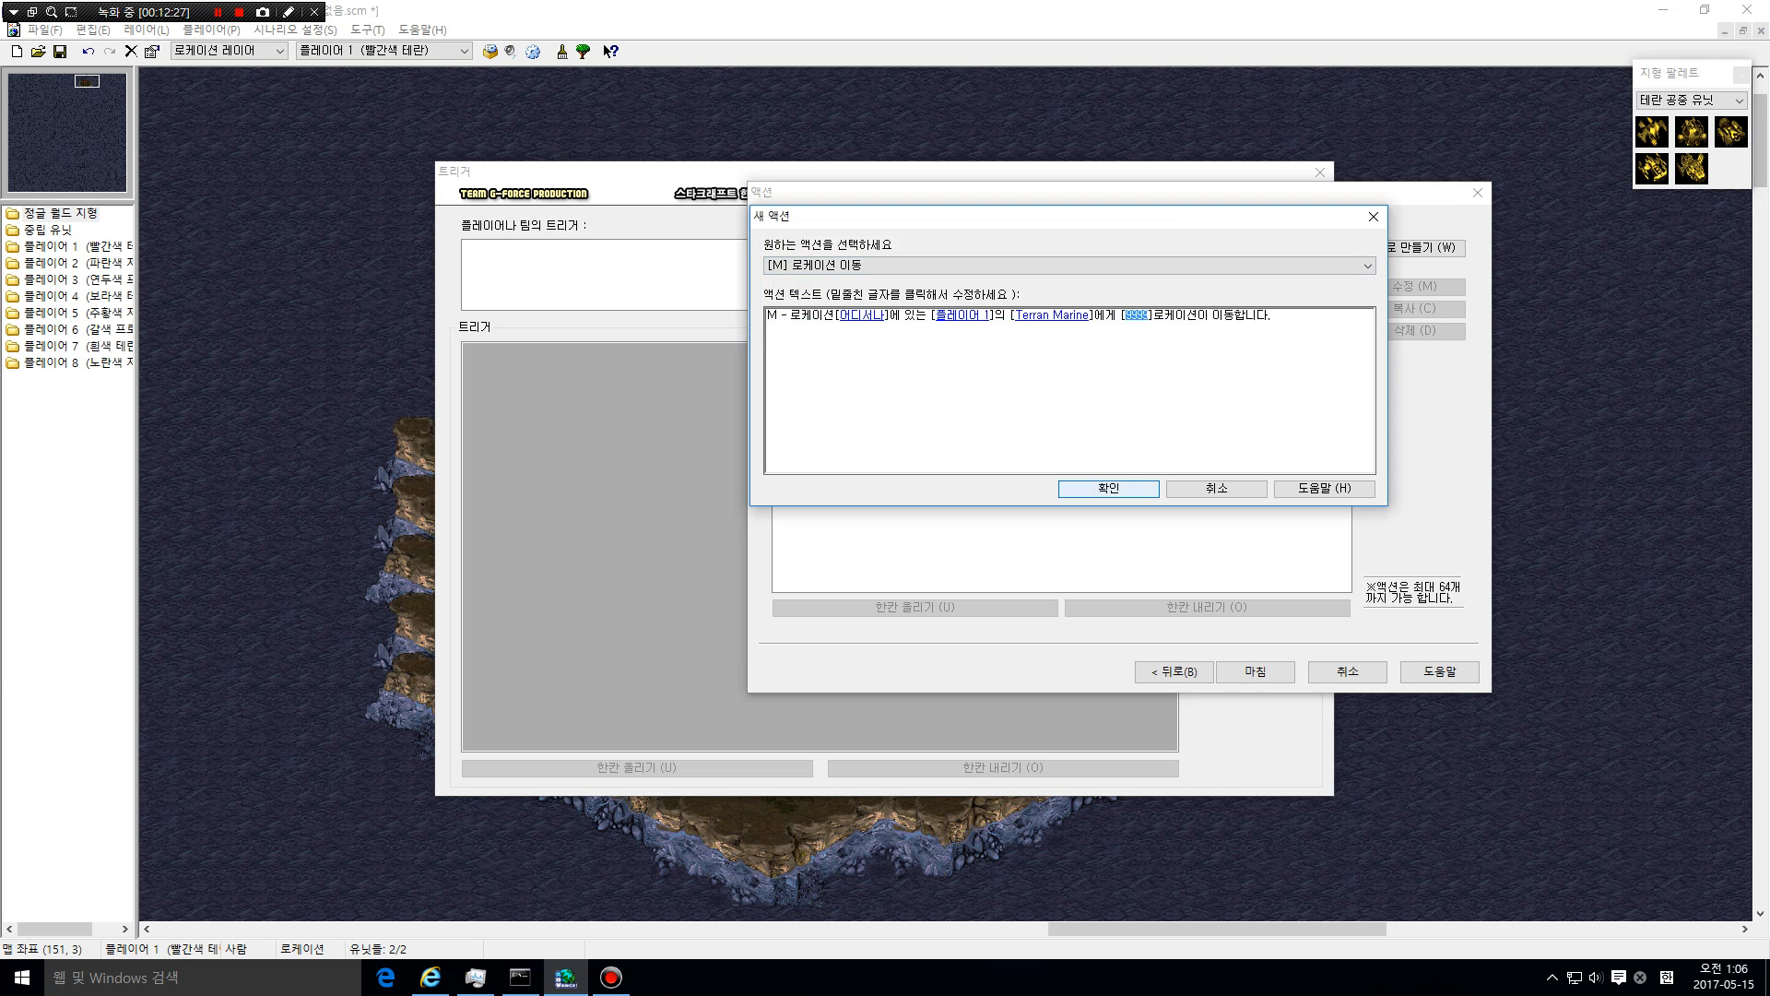
pyautogui.click(1109, 489)
# Start another action for the trigger and choose the type [W] 무한 반복 트리거
pyautogui.click(1415, 248)
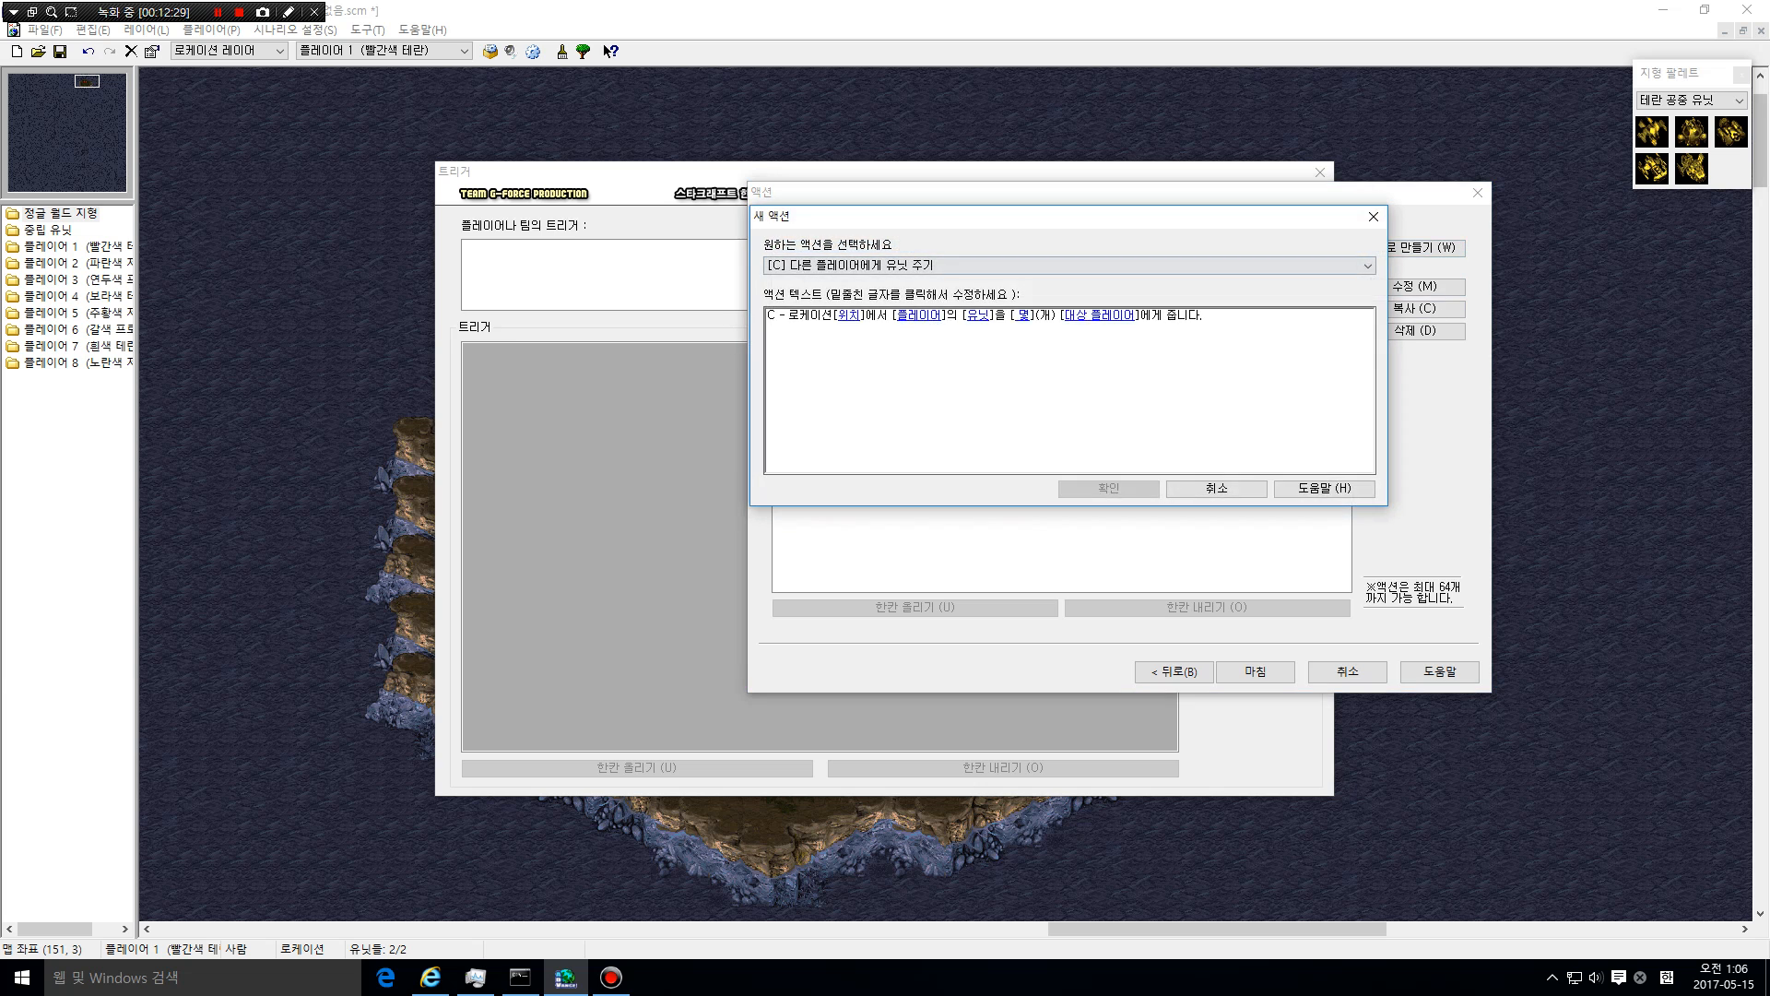
pyautogui.click(1367, 266)
pyautogui.moveTo(1367, 346); pyautogui.dragTo(1367, 535)
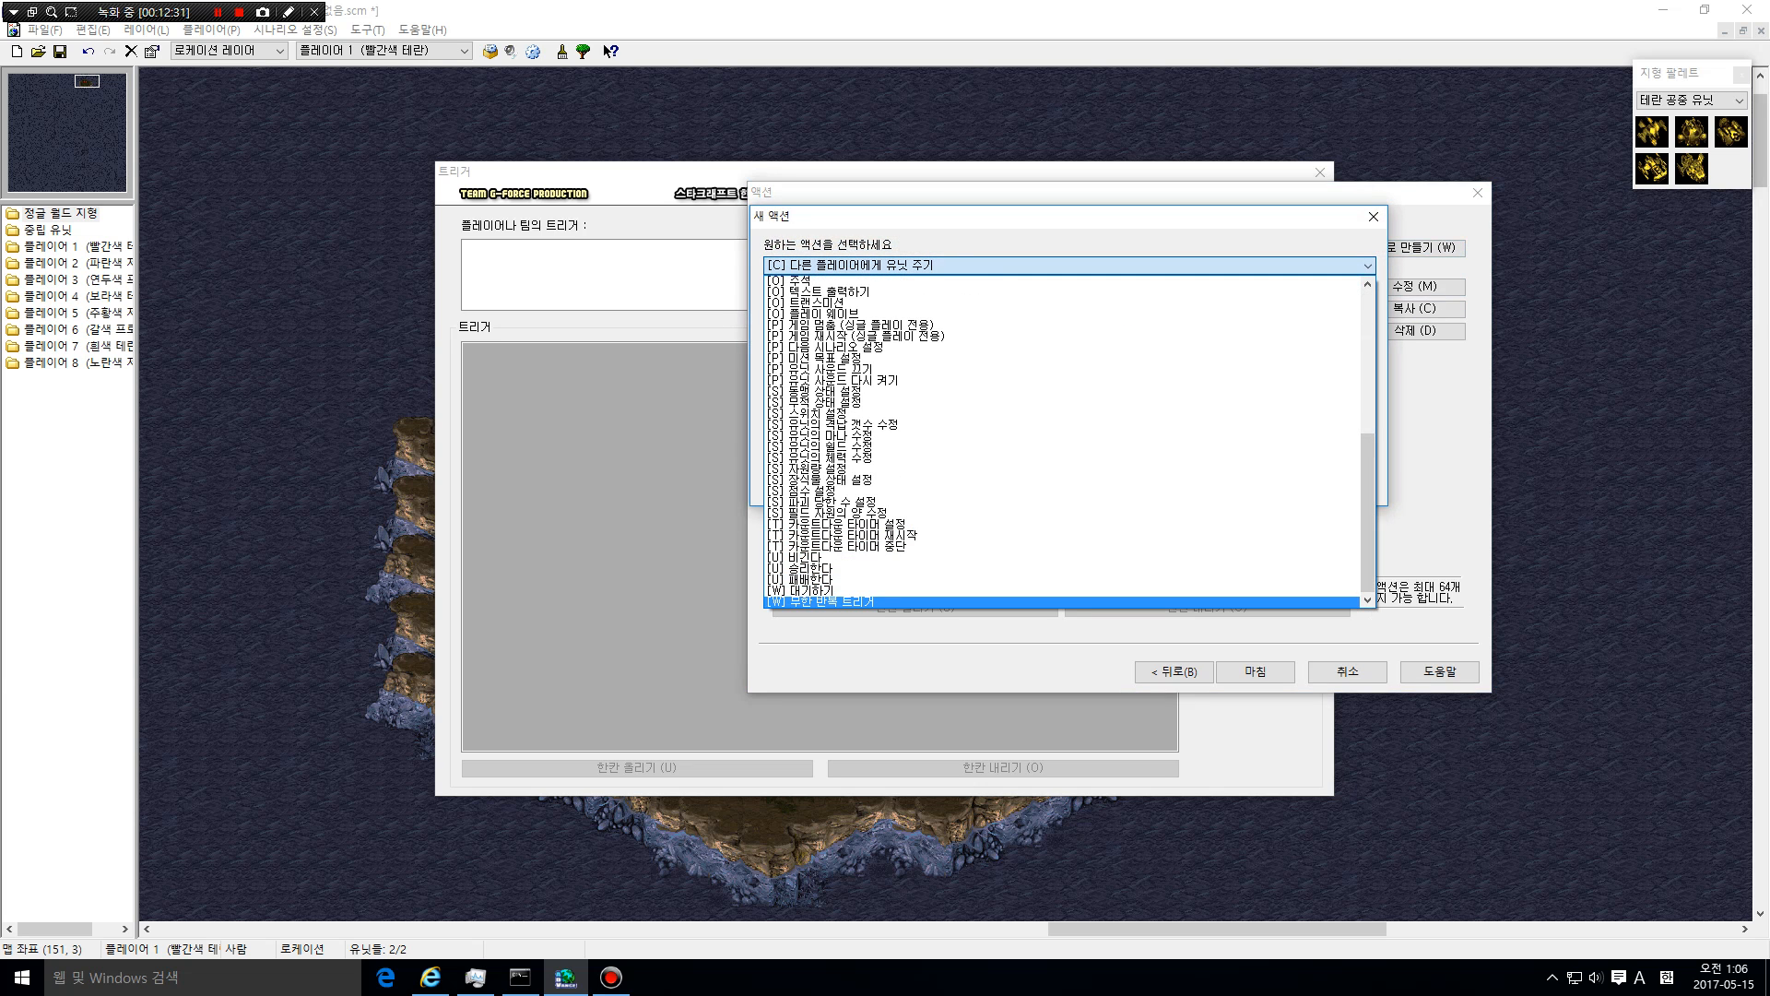
pyautogui.click(1060, 602)
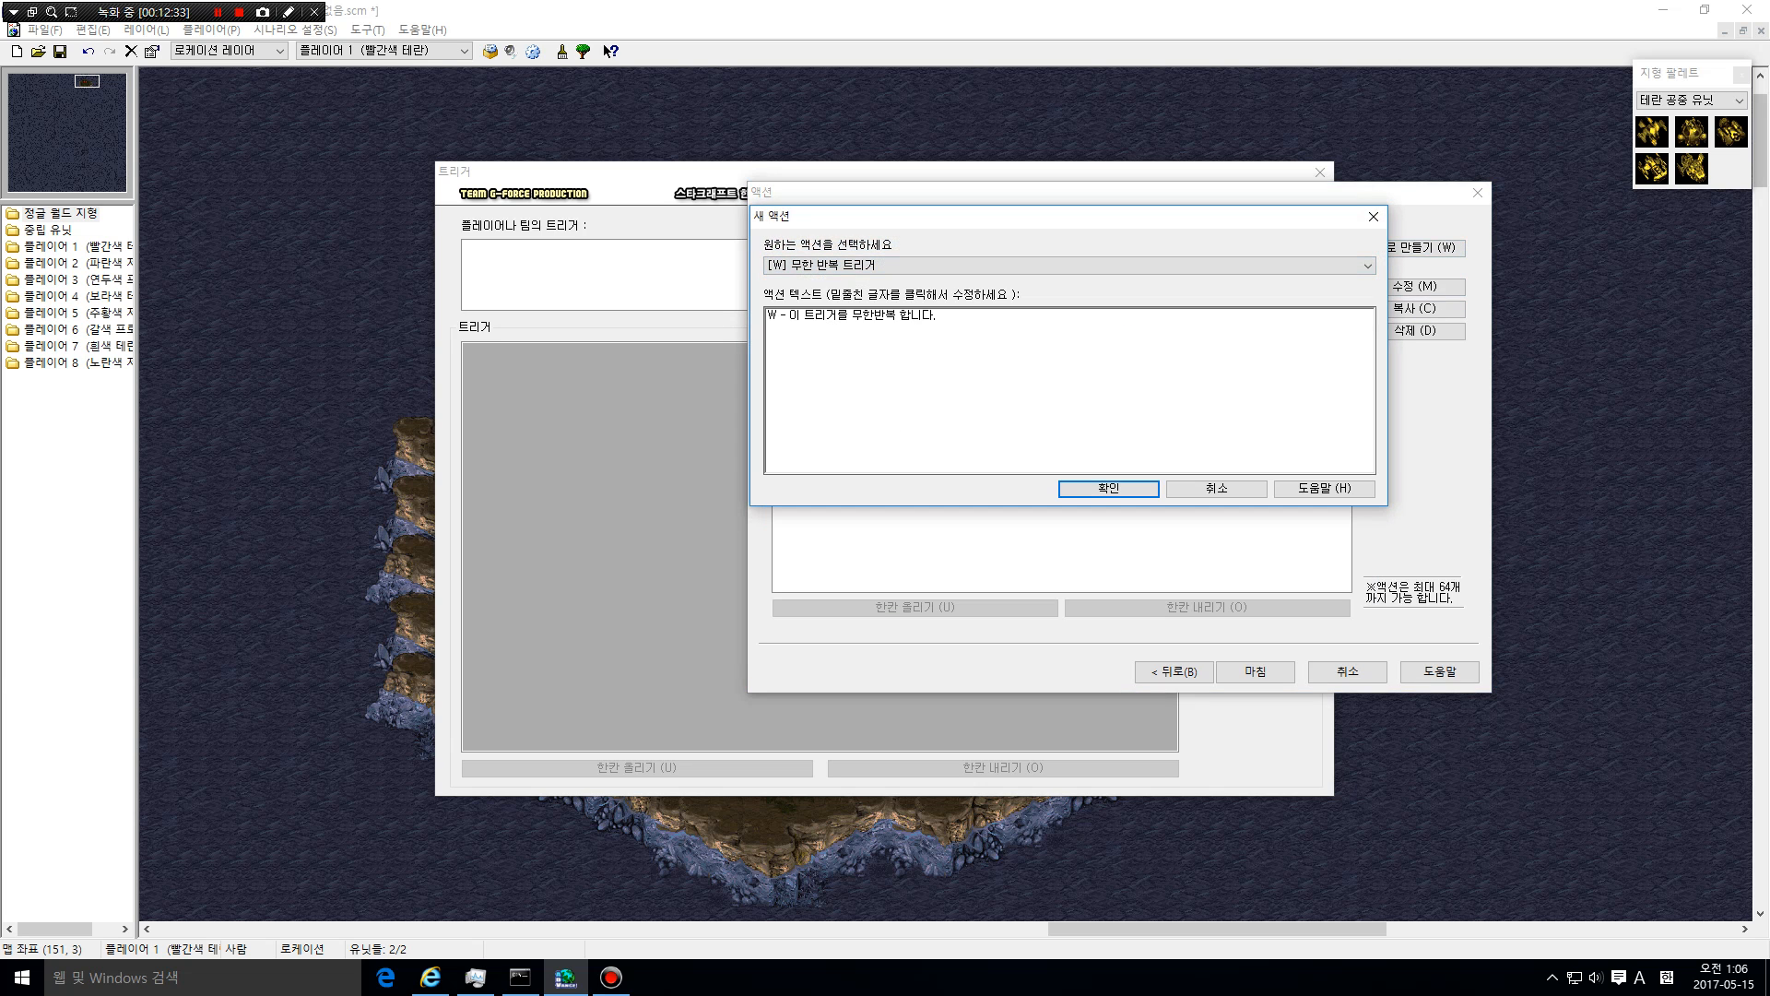
pyautogui.moveTo(769, 316)
pyautogui.mouseDown()
pyautogui.moveTo(942, 315)
pyautogui.moveTo(766, 315)
pyautogui.mouseUp()
pyautogui.click(943, 315)
pyautogui.moveTo(937, 315); pyautogui.dragTo(766, 315)
pyautogui.click(885, 266)
pyautogui.click(885, 266)
pyautogui.click(885, 266)
pyautogui.click(885, 266)
pyautogui.click(885, 266)
pyautogui.click(885, 266)
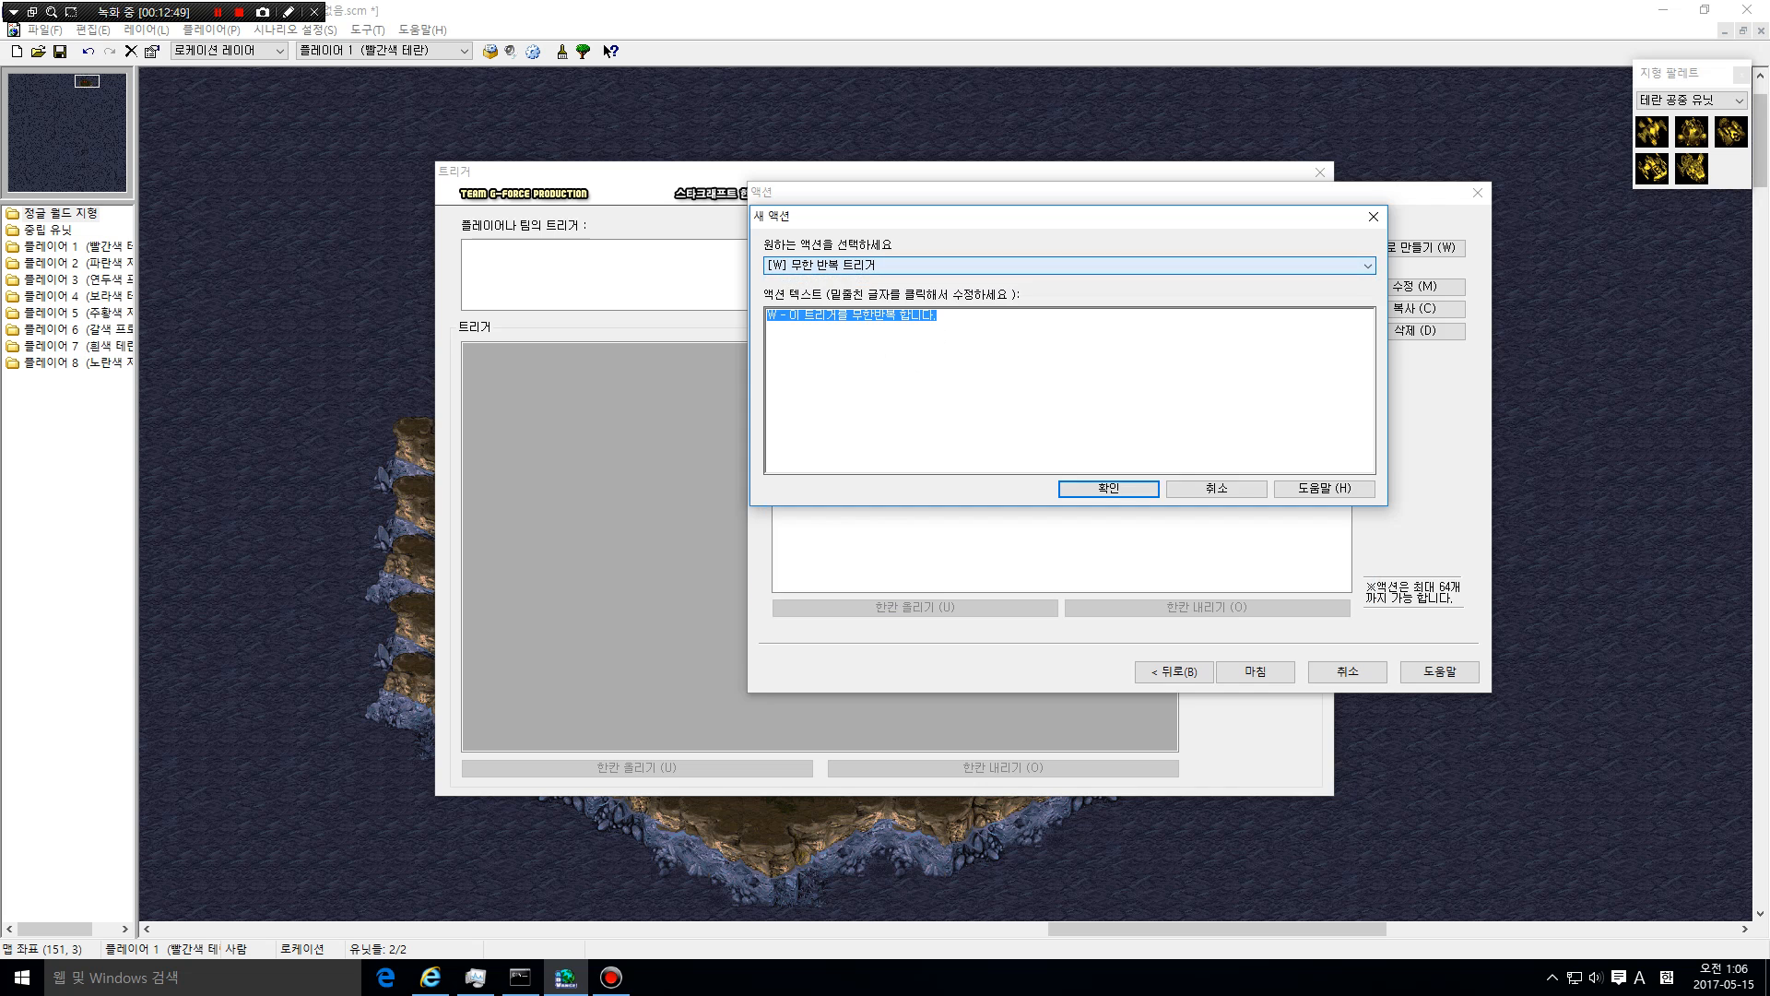
# Add the infinite-repeat action and finish the trigger
pyautogui.click(1109, 489)
pyautogui.click(1255, 671)
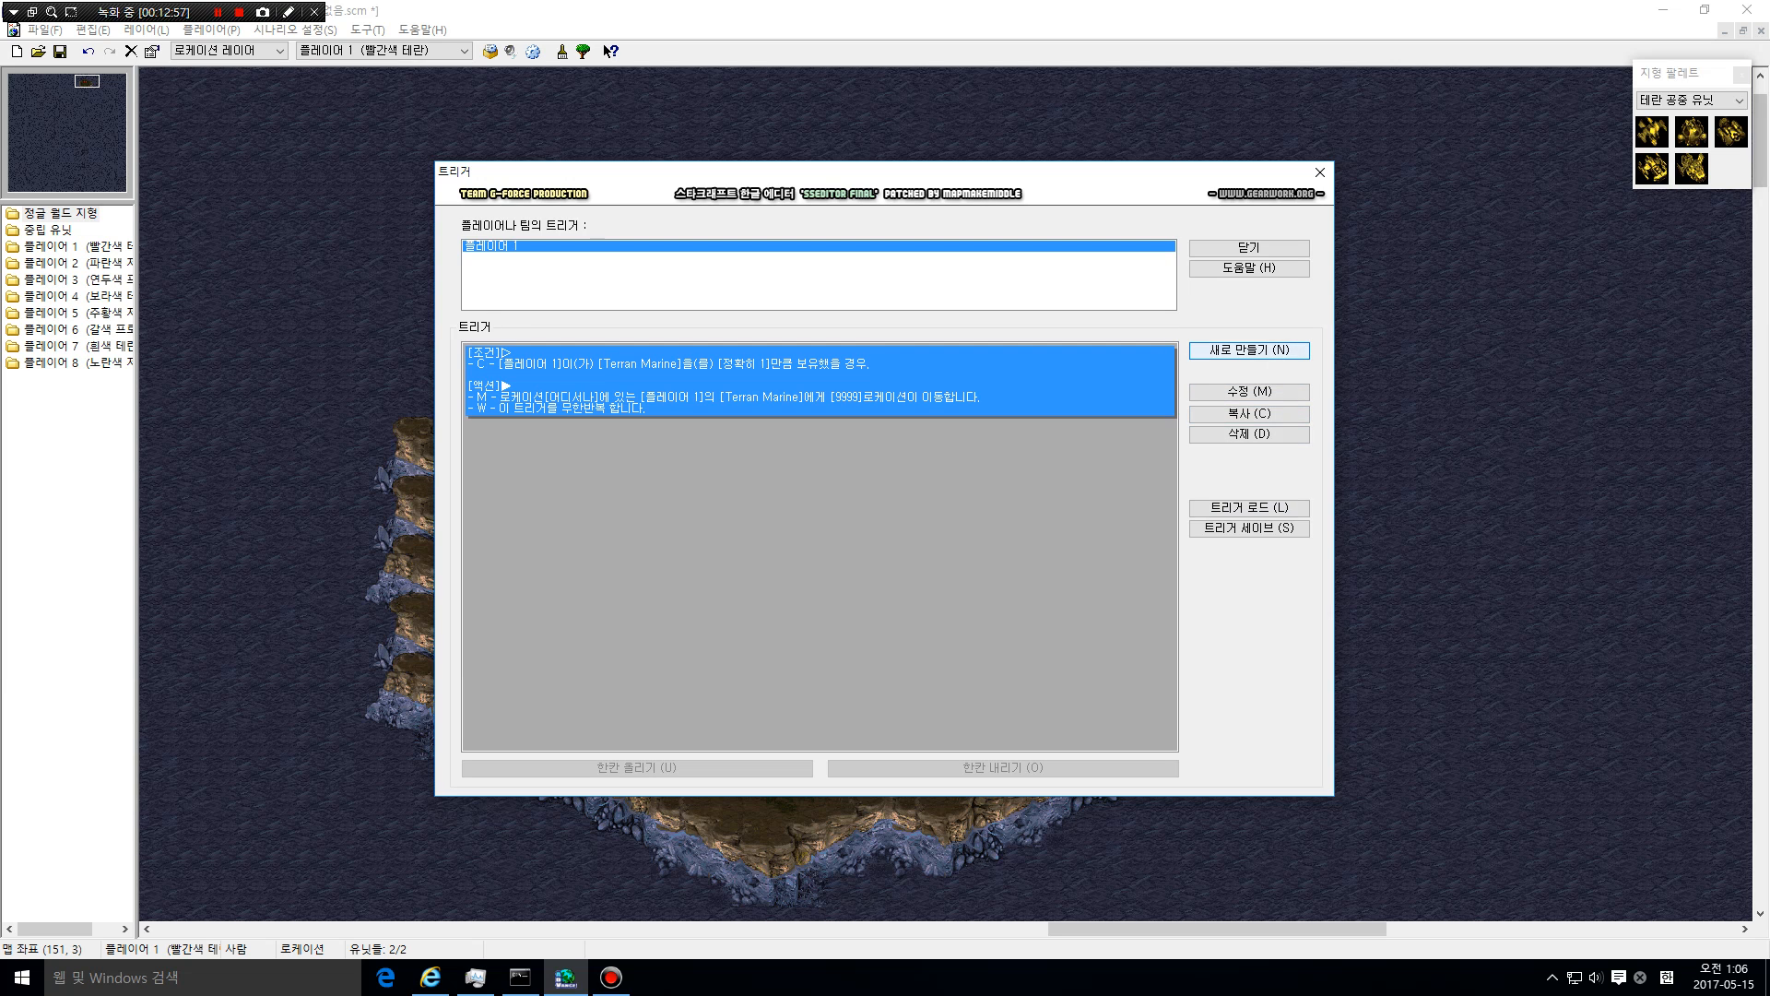
pyautogui.click(819, 381)
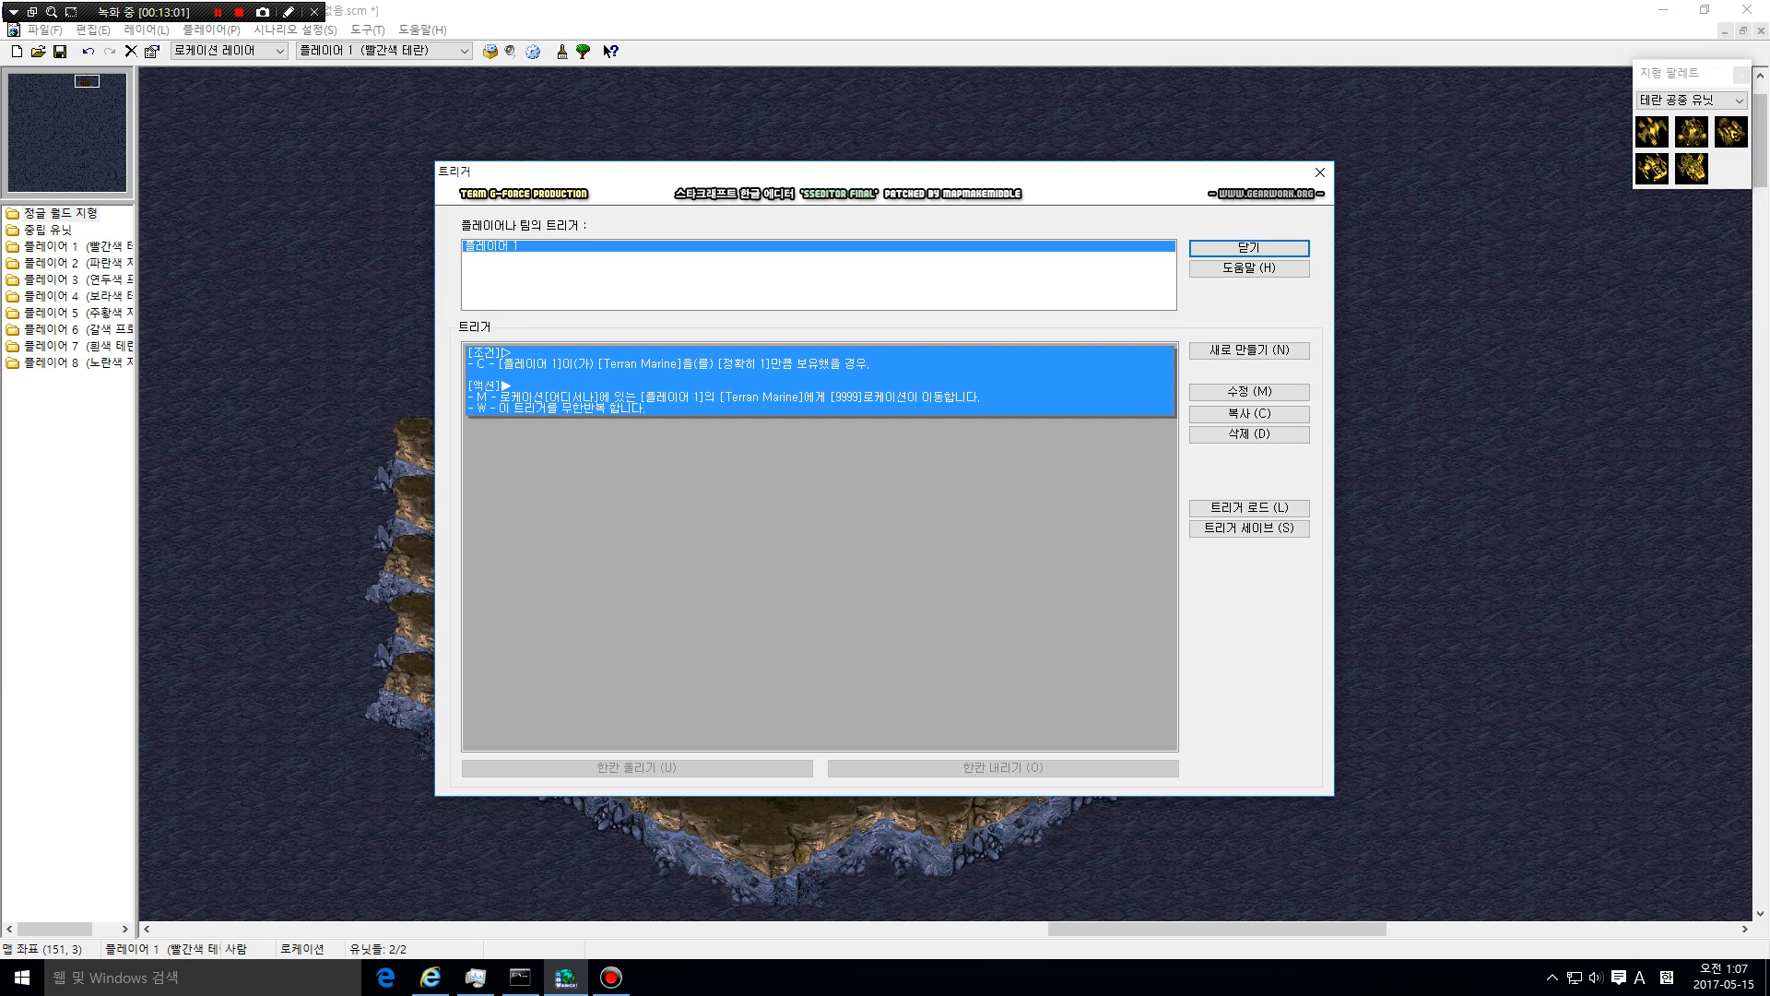
# Start a second trigger that applies to 플레이어 1 and continue to its conditions
pyautogui.click(1249, 349)
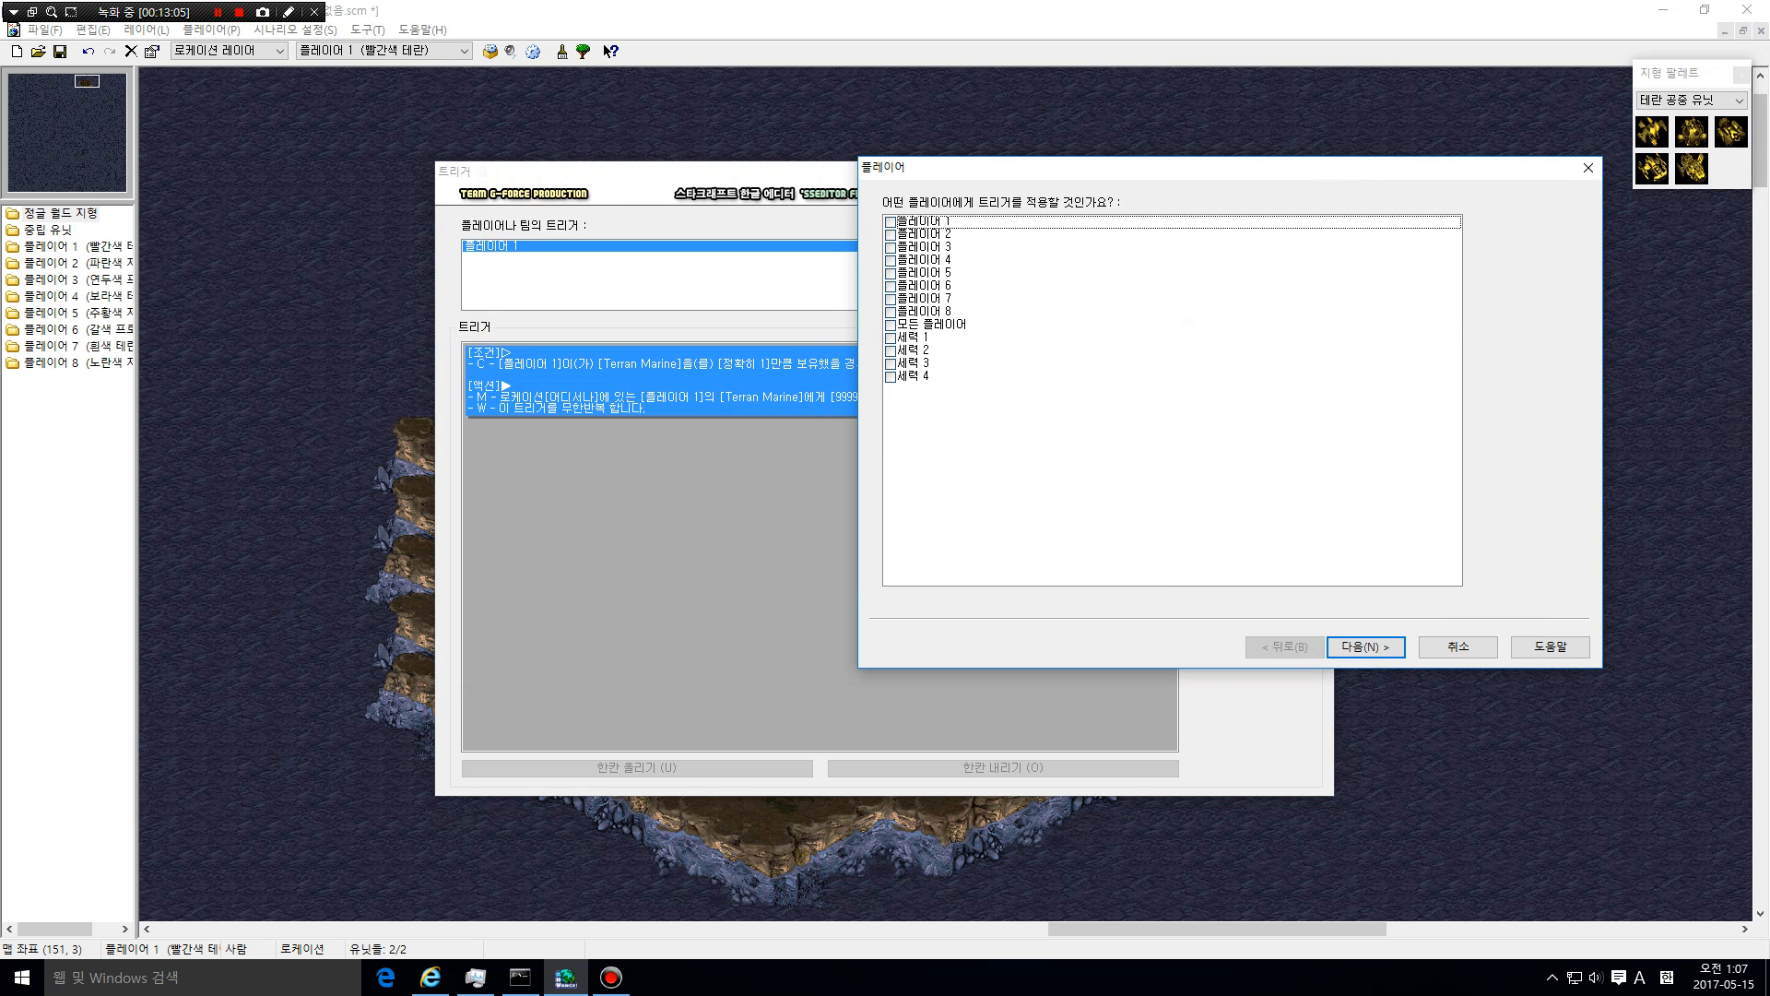
pyautogui.click(924, 222)
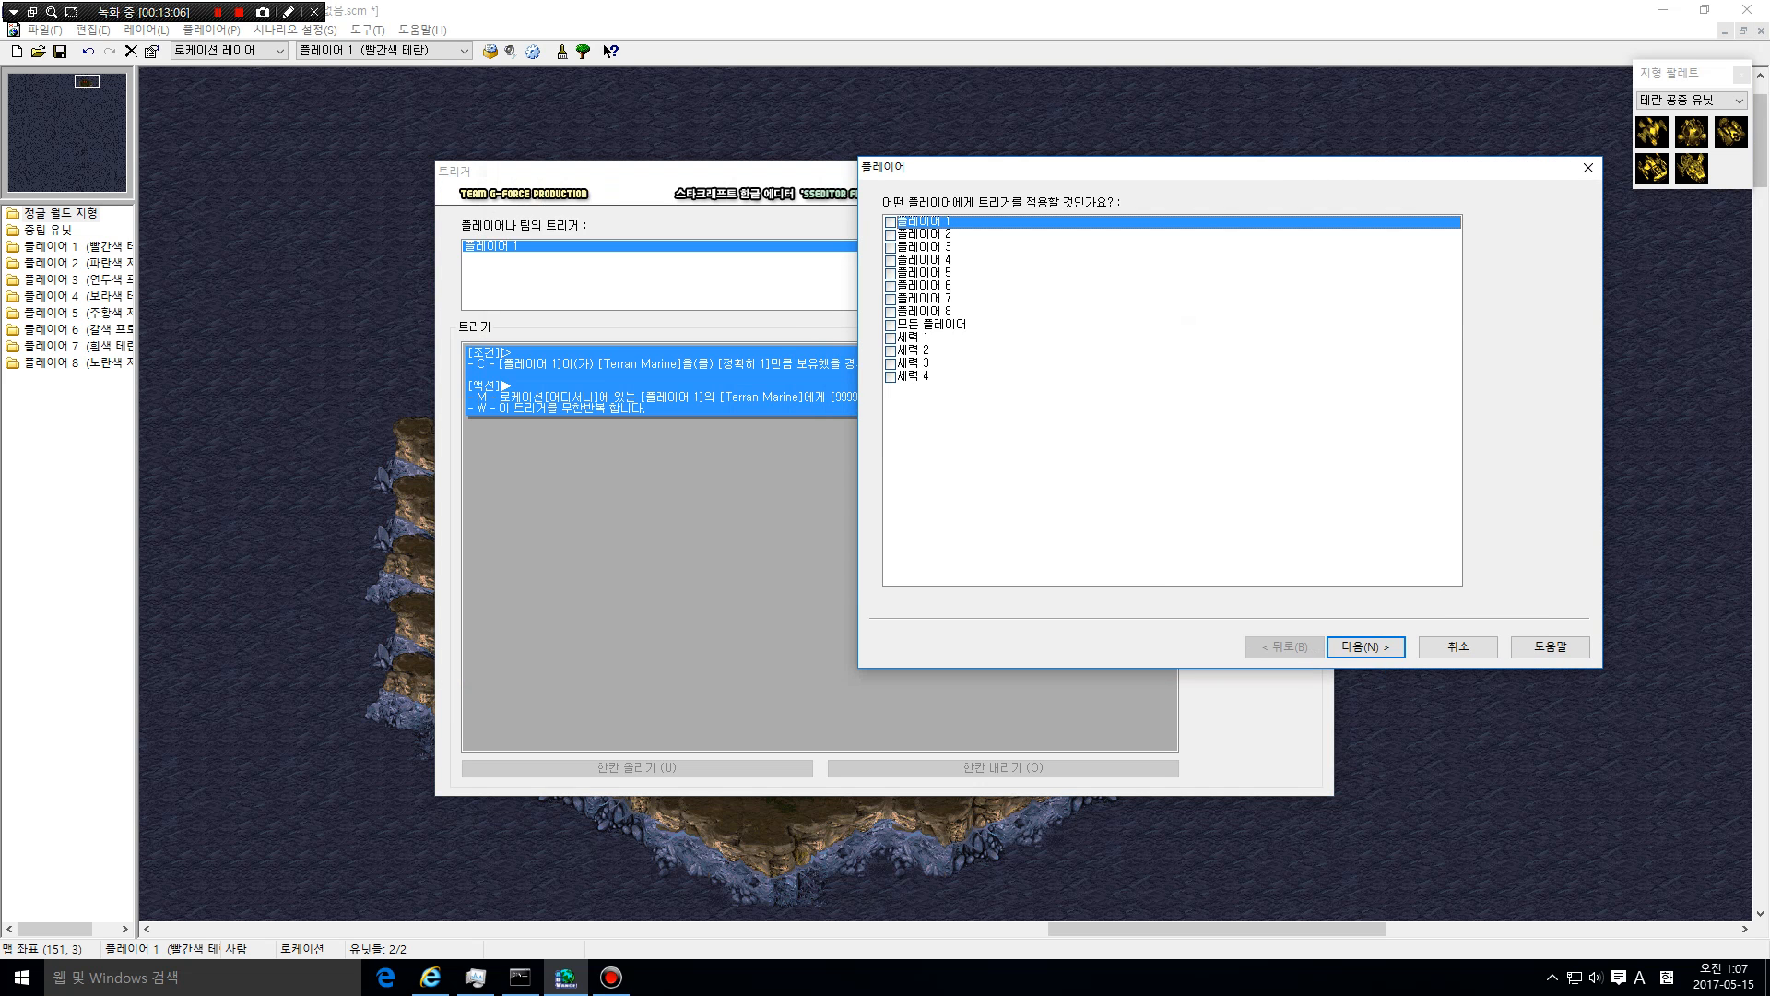
pyautogui.click(1366, 647)
# Create a [C] 특정한 유닛을 보유했을 경우 condition with 플레이어 1 and Terran Marine
pyautogui.click(1526, 224)
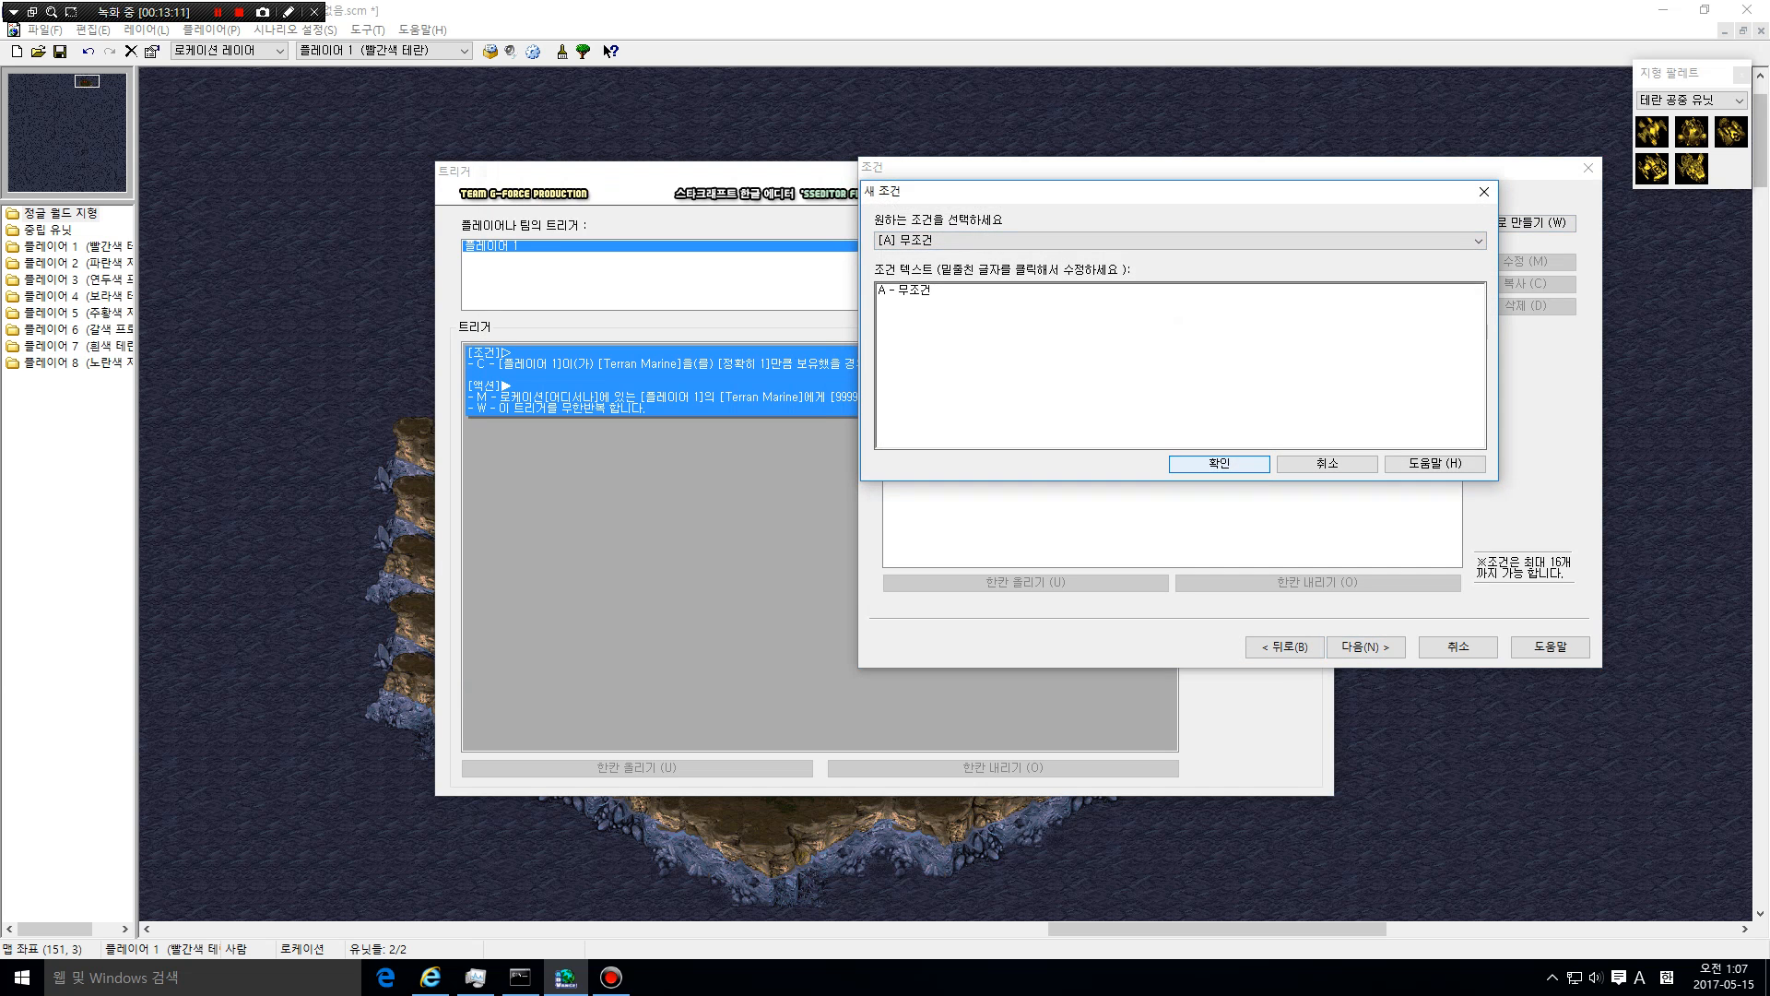
pyautogui.click(1180, 241)
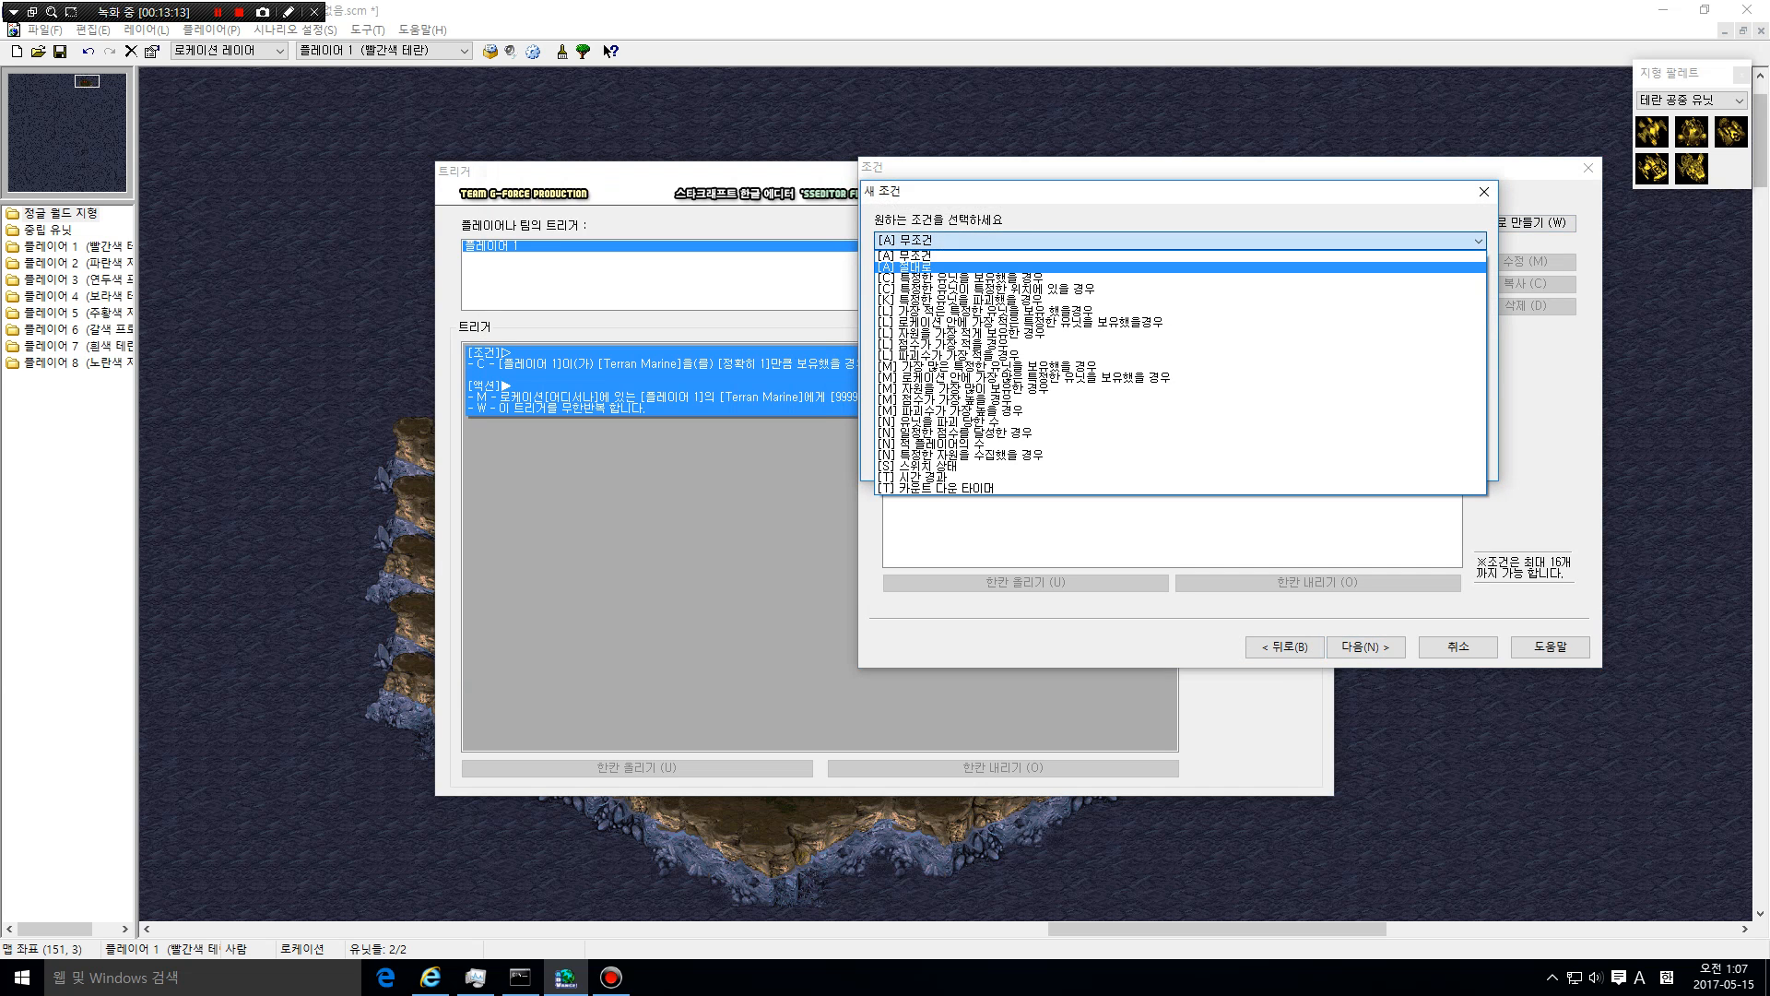
pyautogui.click(1180, 288)
pyautogui.click(926, 290)
pyautogui.click(1234, 245)
pyautogui.click(1014, 291)
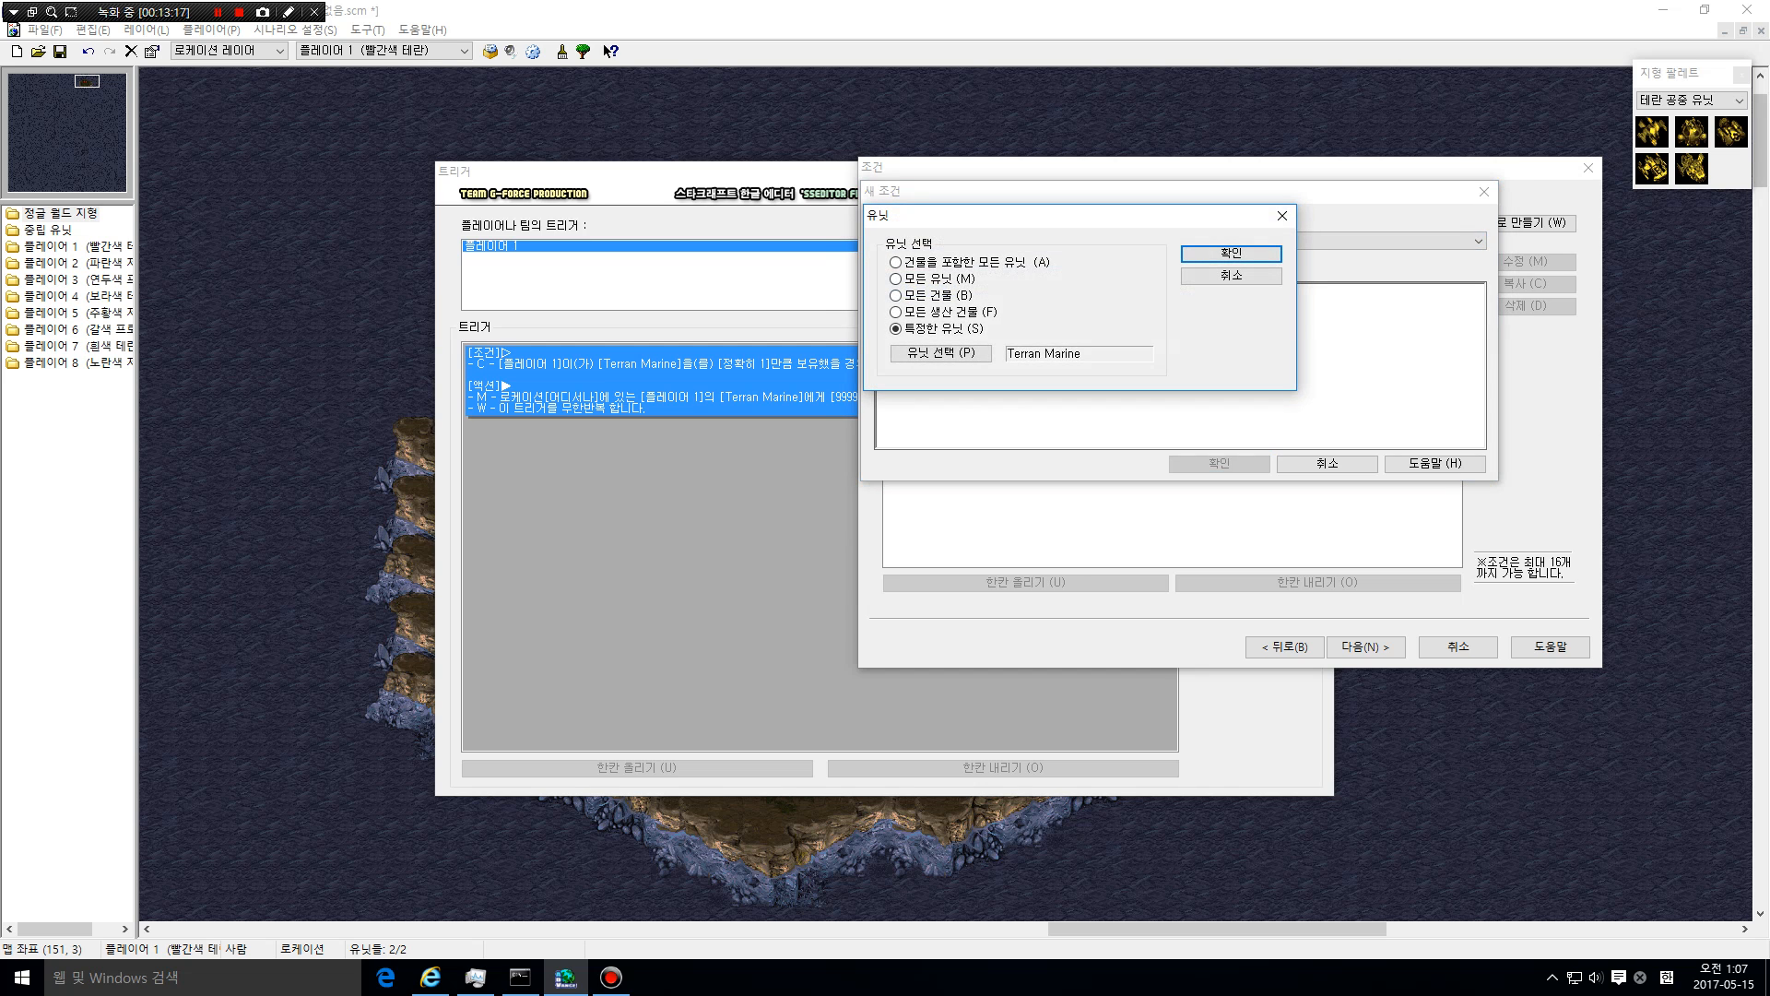
pyautogui.click(1232, 255)
# Set the Terran Marine condition's amount to 정확히 1
pyautogui.click(1130, 290)
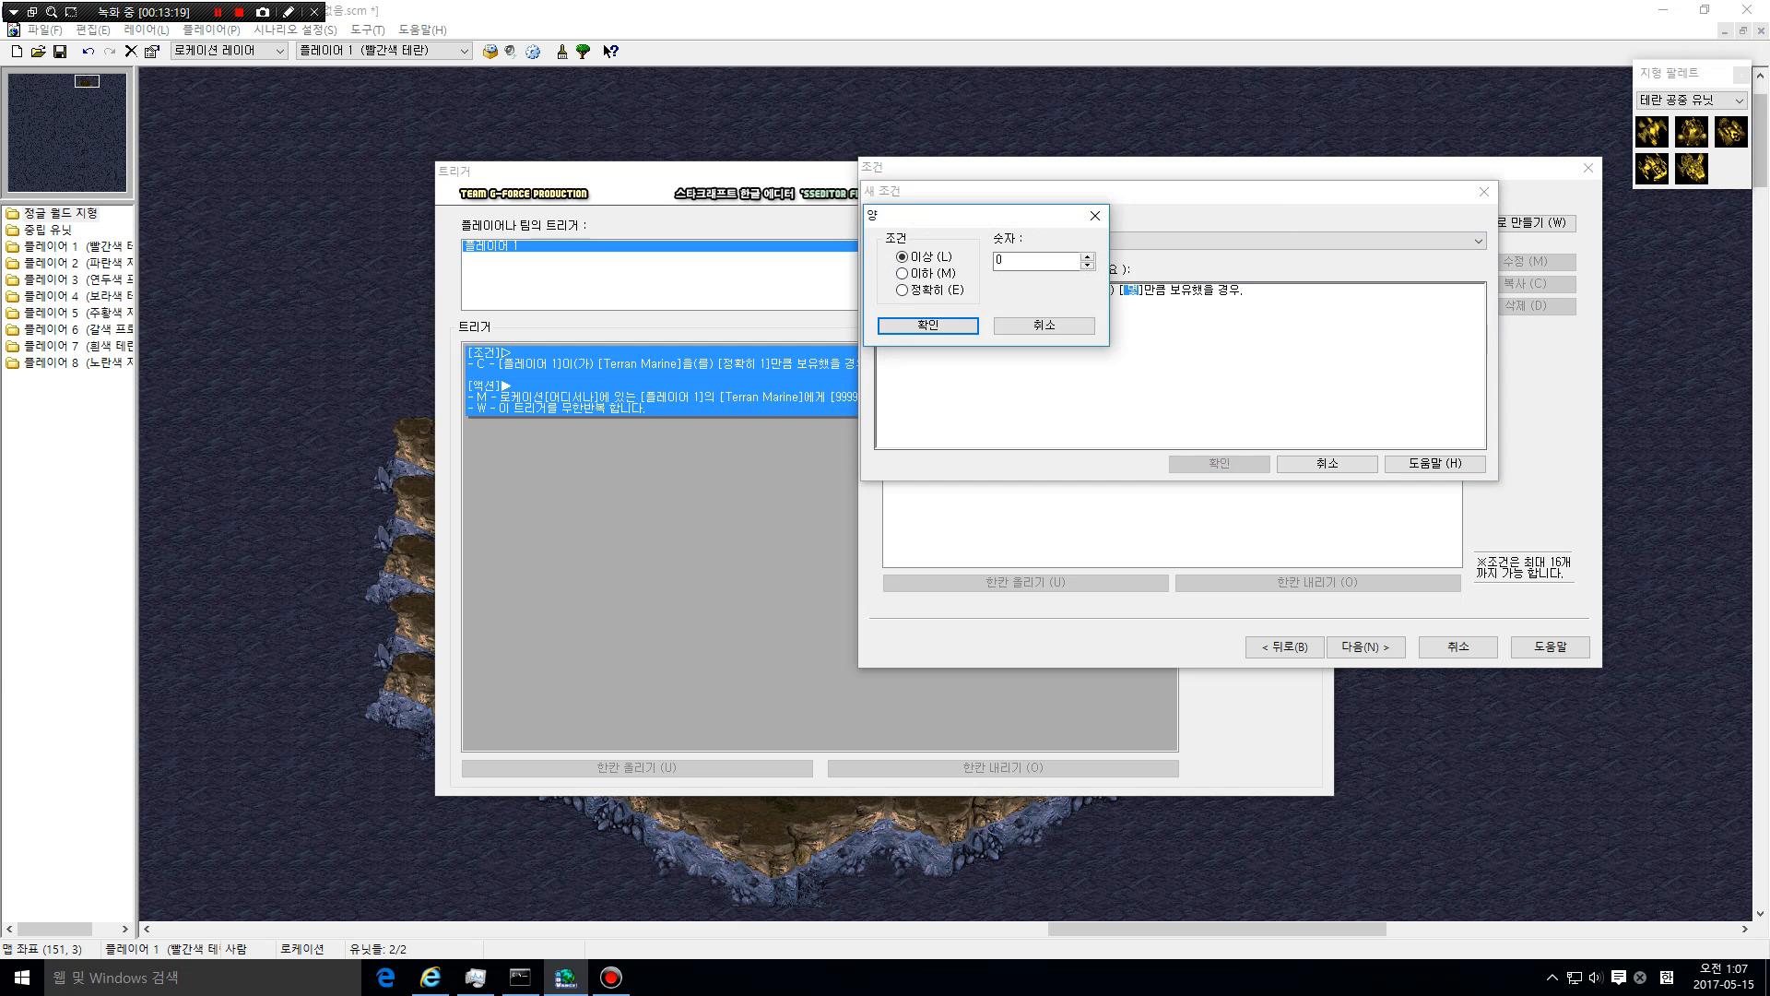
pyautogui.doubleClick(1005, 261)
pyautogui.write('1')
pyautogui.click(927, 326)
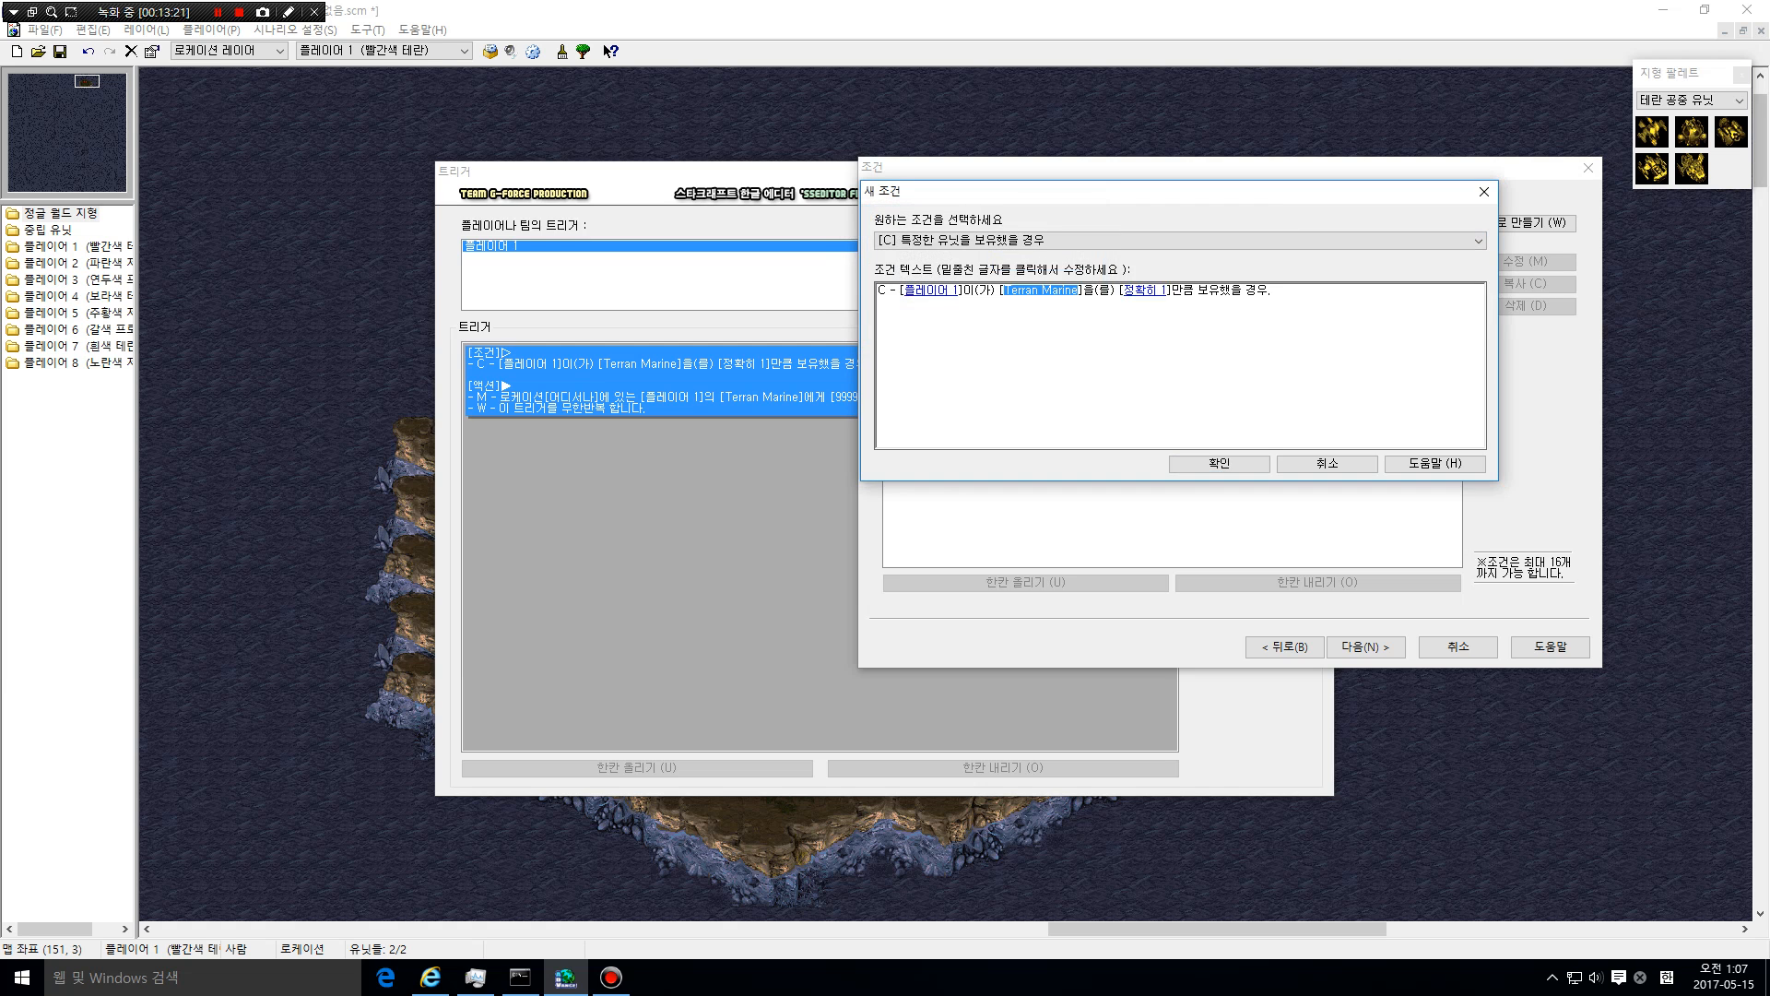
# Accept the condition and create an [M] 유닛 장소 이동 action for 플레이어 1
pyautogui.click(1219, 463)
pyautogui.click(1367, 647)
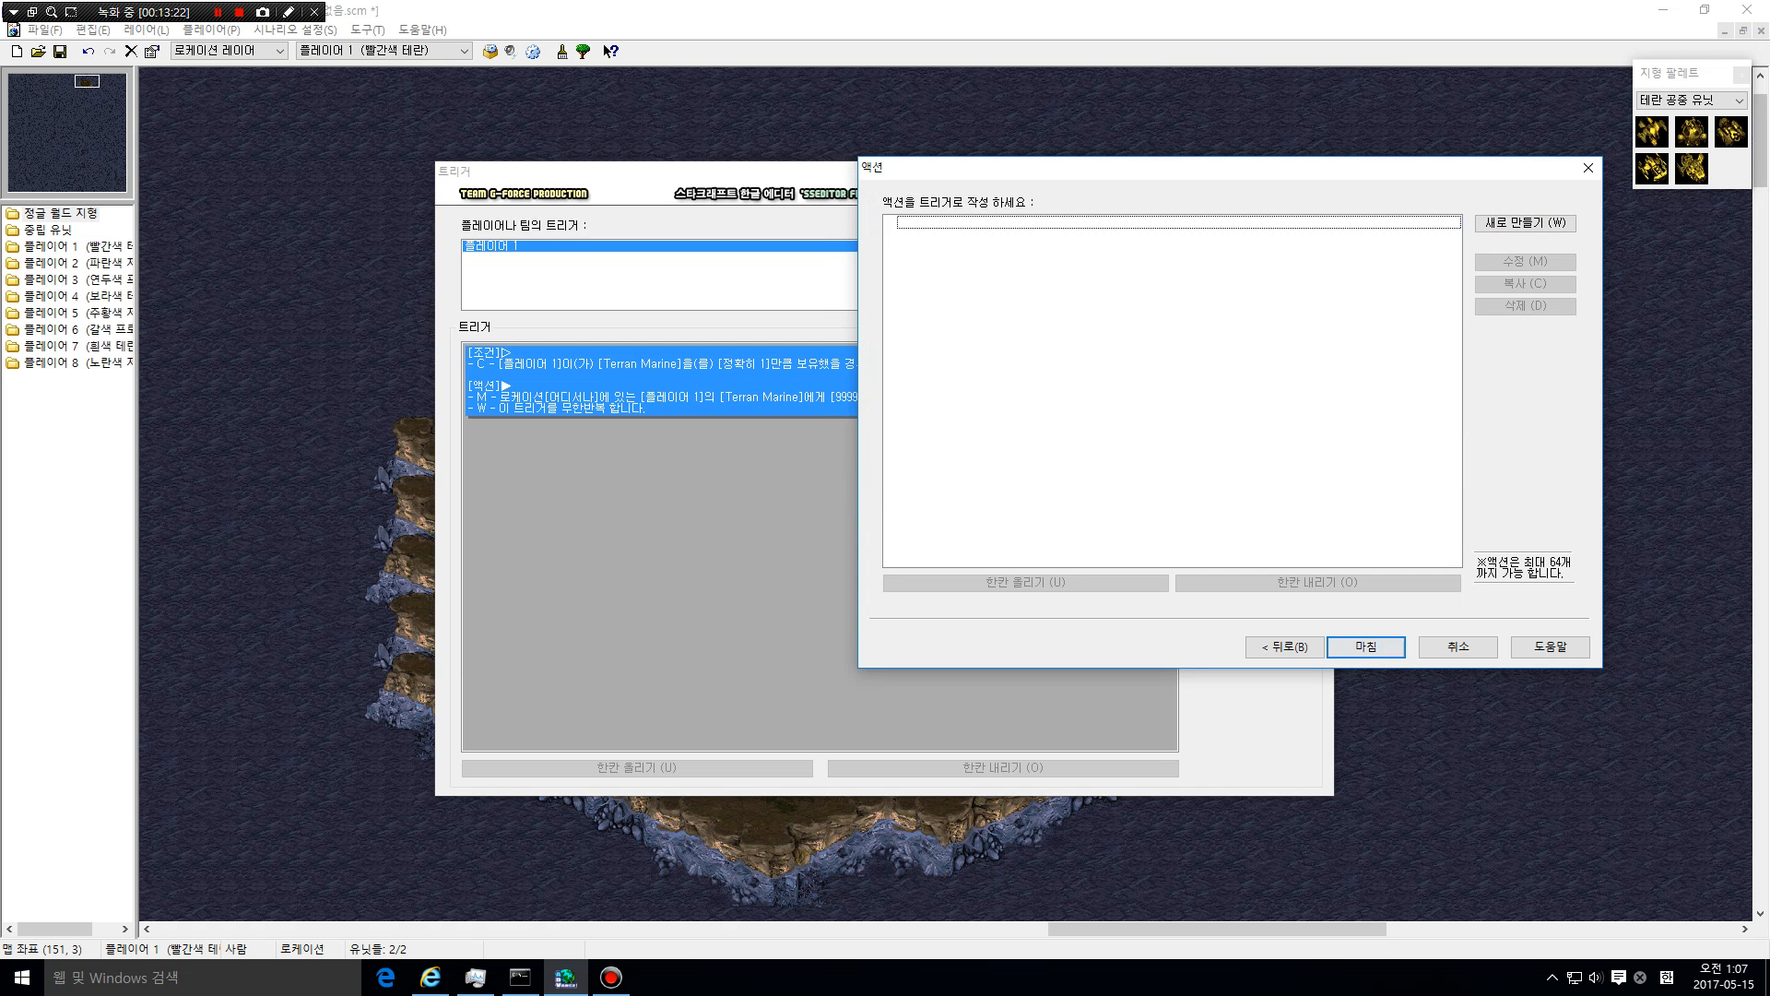
pyautogui.click(1525, 223)
pyautogui.click(1383, 240)
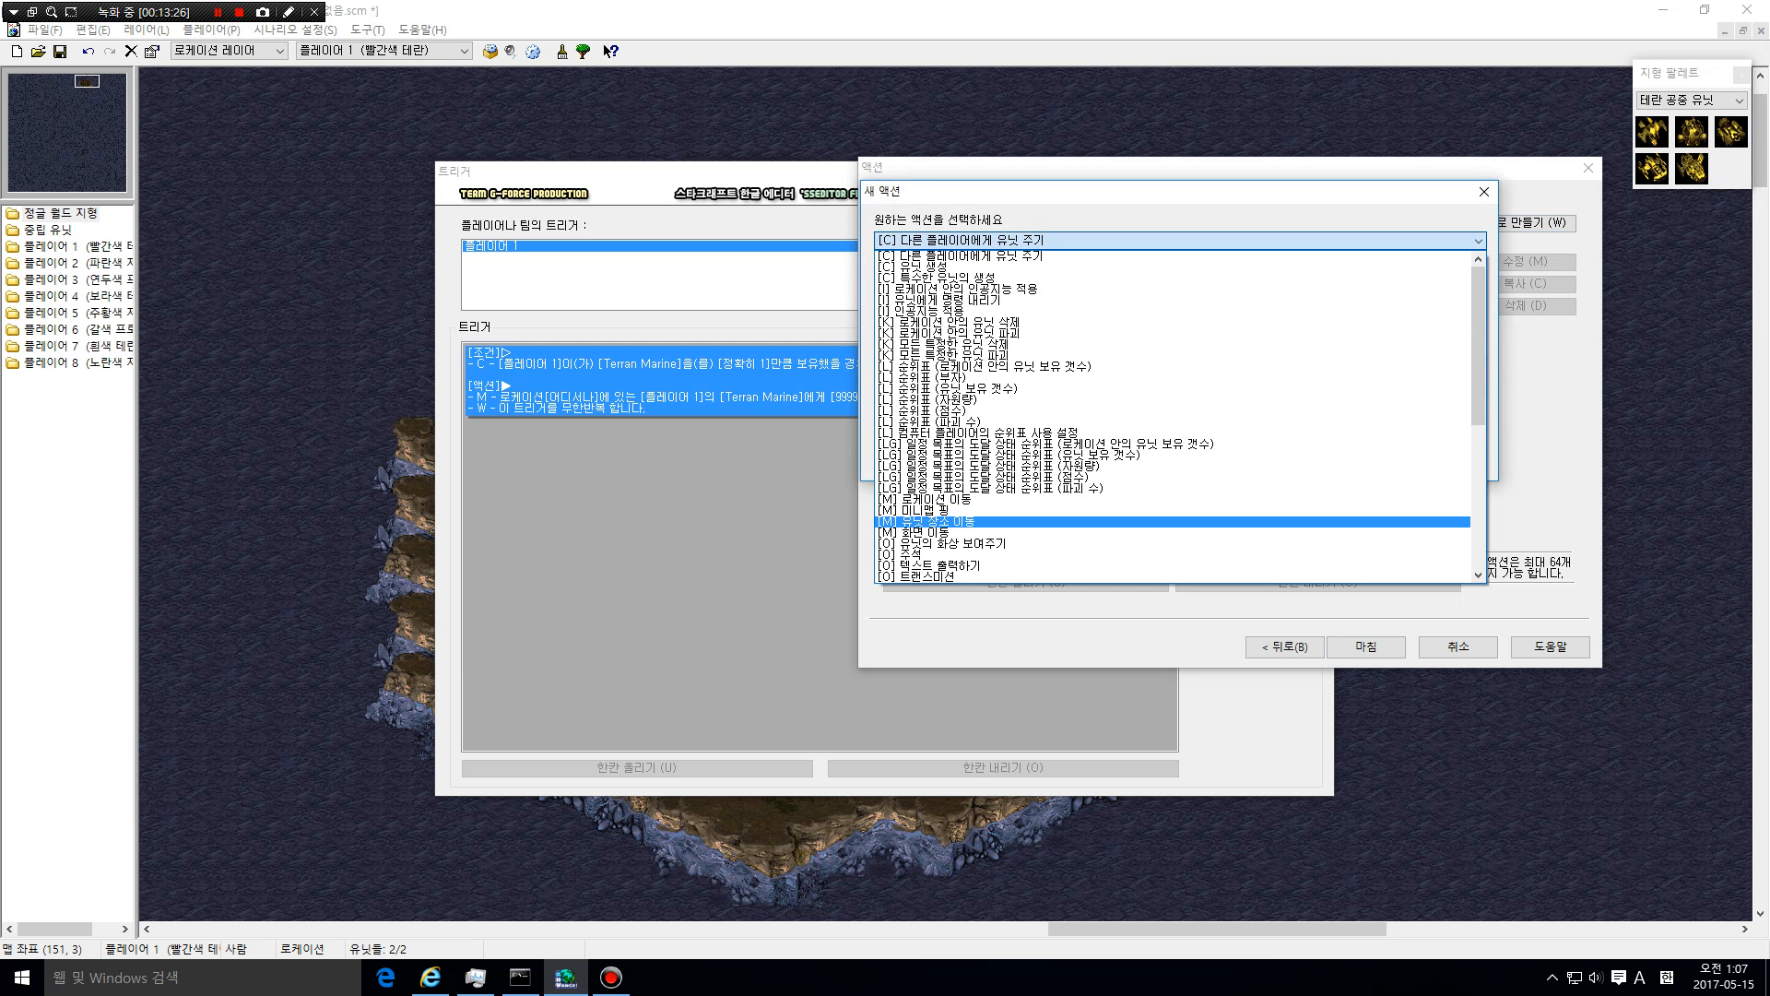
pyautogui.click(959, 522)
pyautogui.click(928, 290)
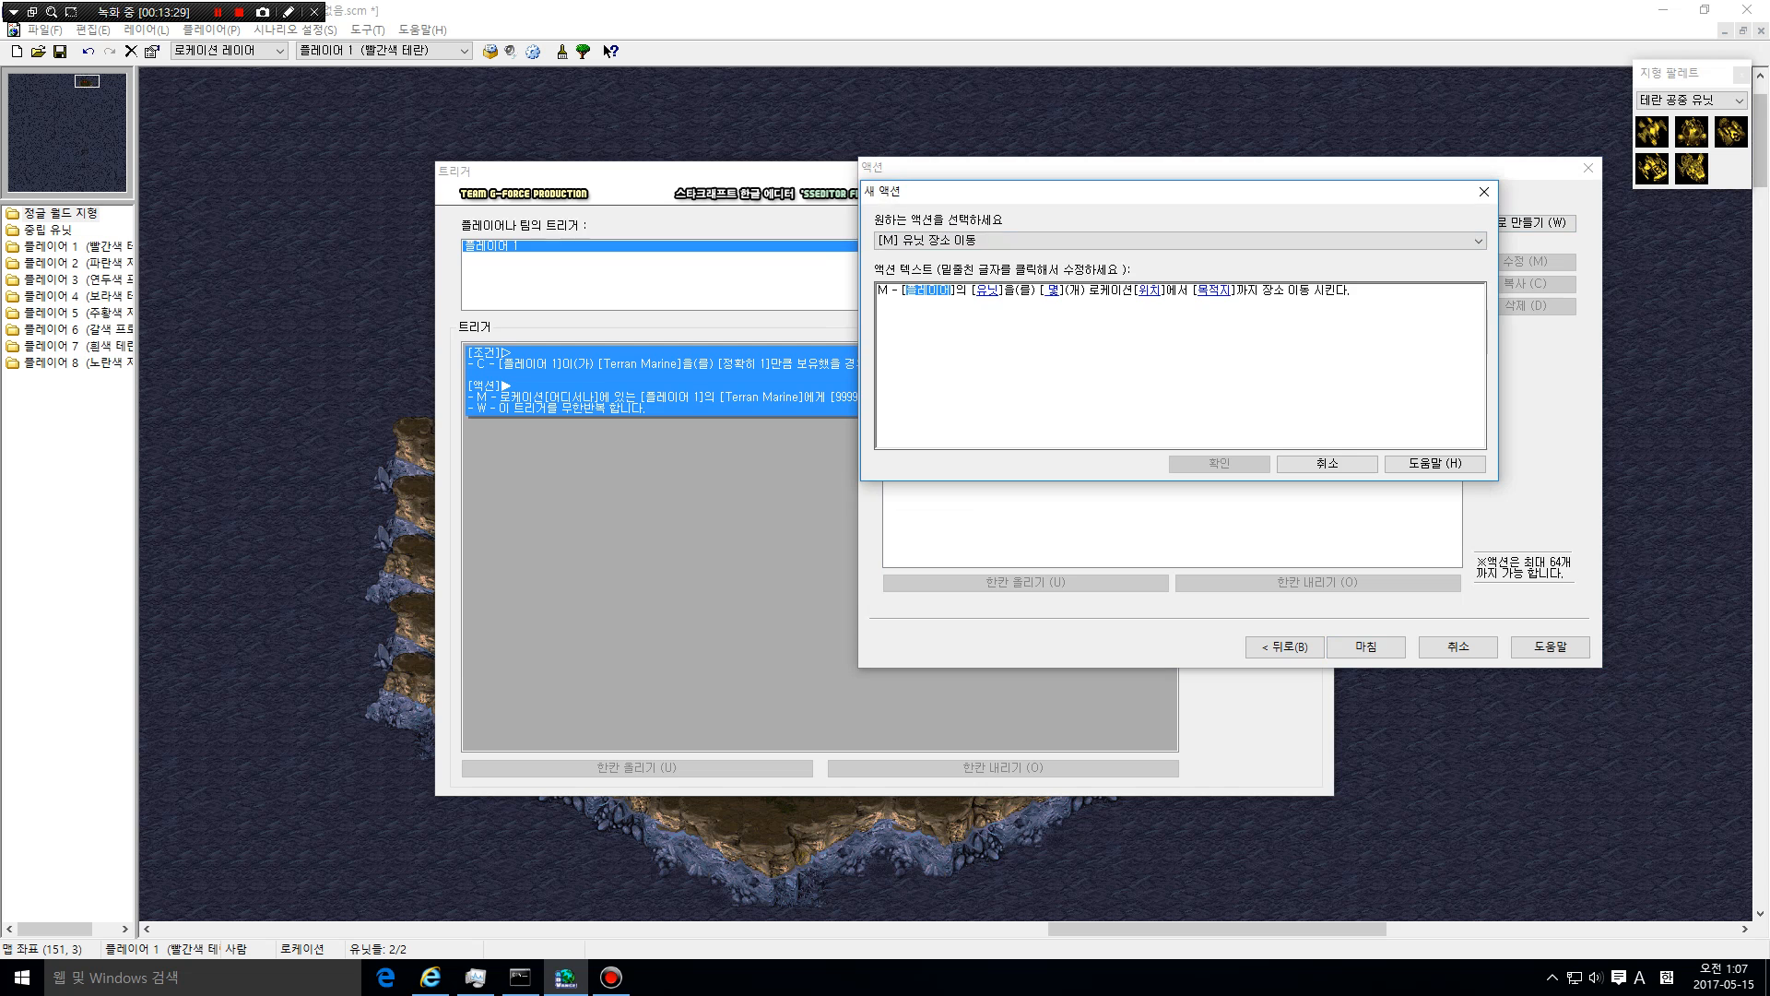
pyautogui.click(928, 291)
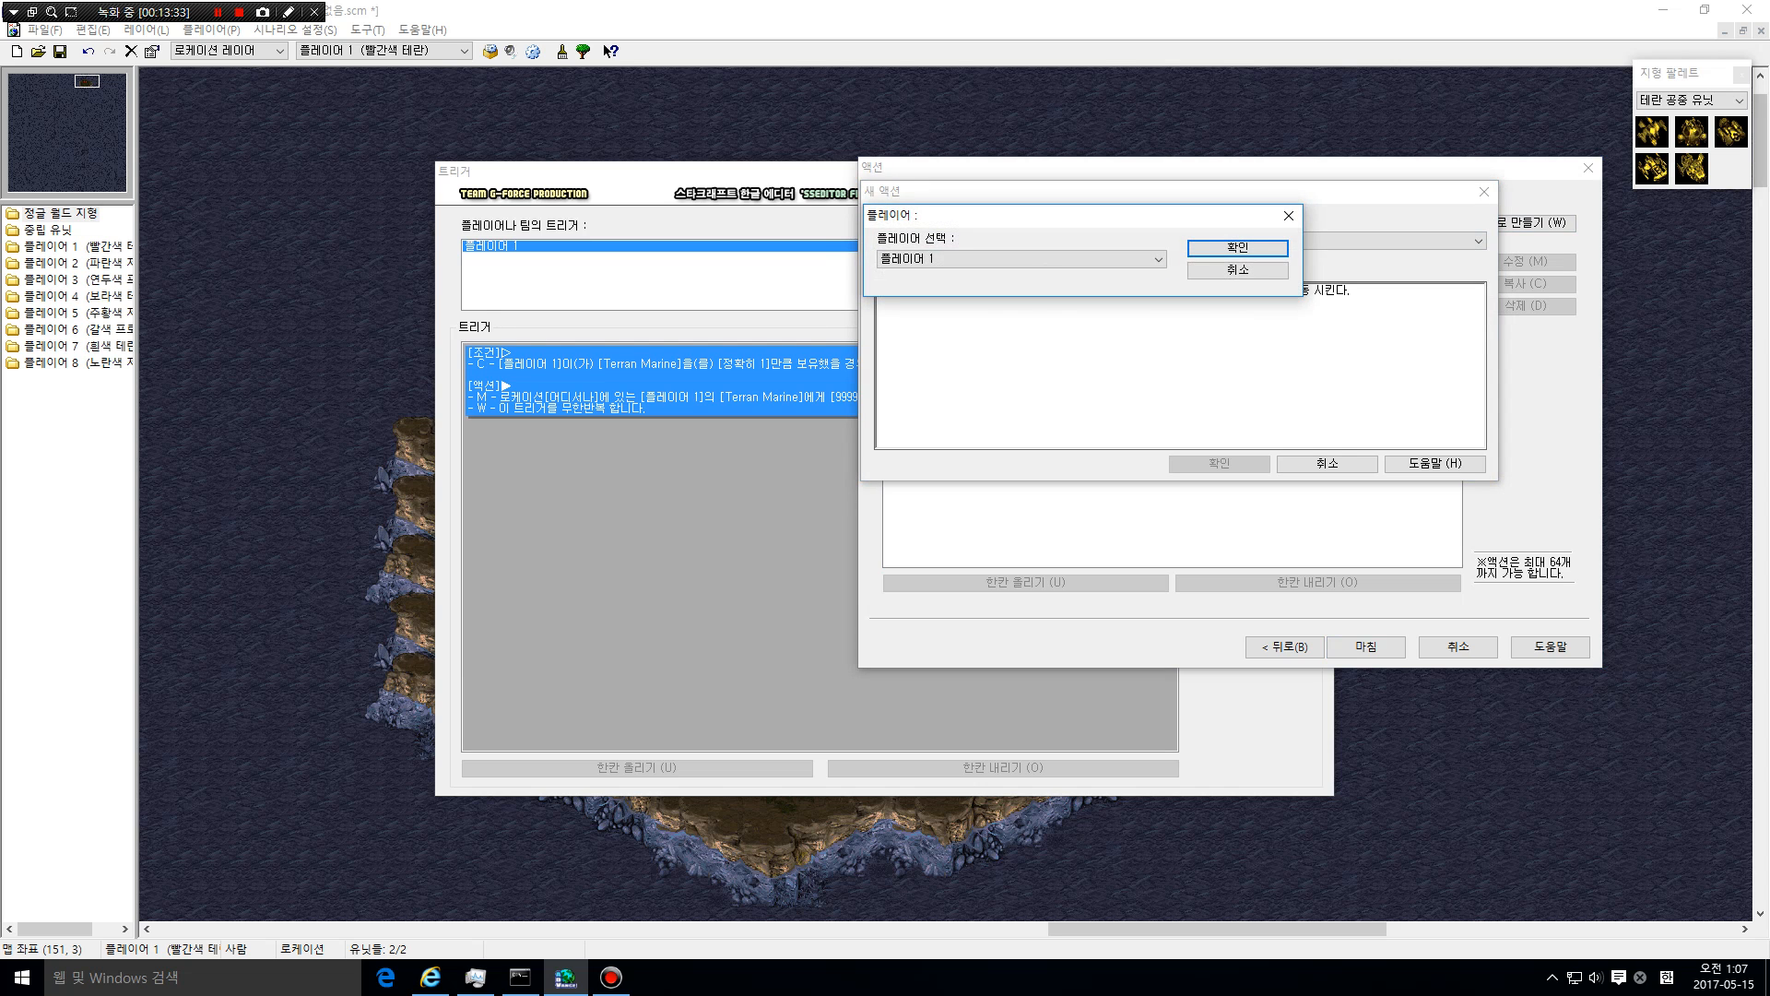
pyautogui.press('Return')
# Set the action's unit to Terran Valkyrie from 테란 공중 유닛
pyautogui.click(931, 290)
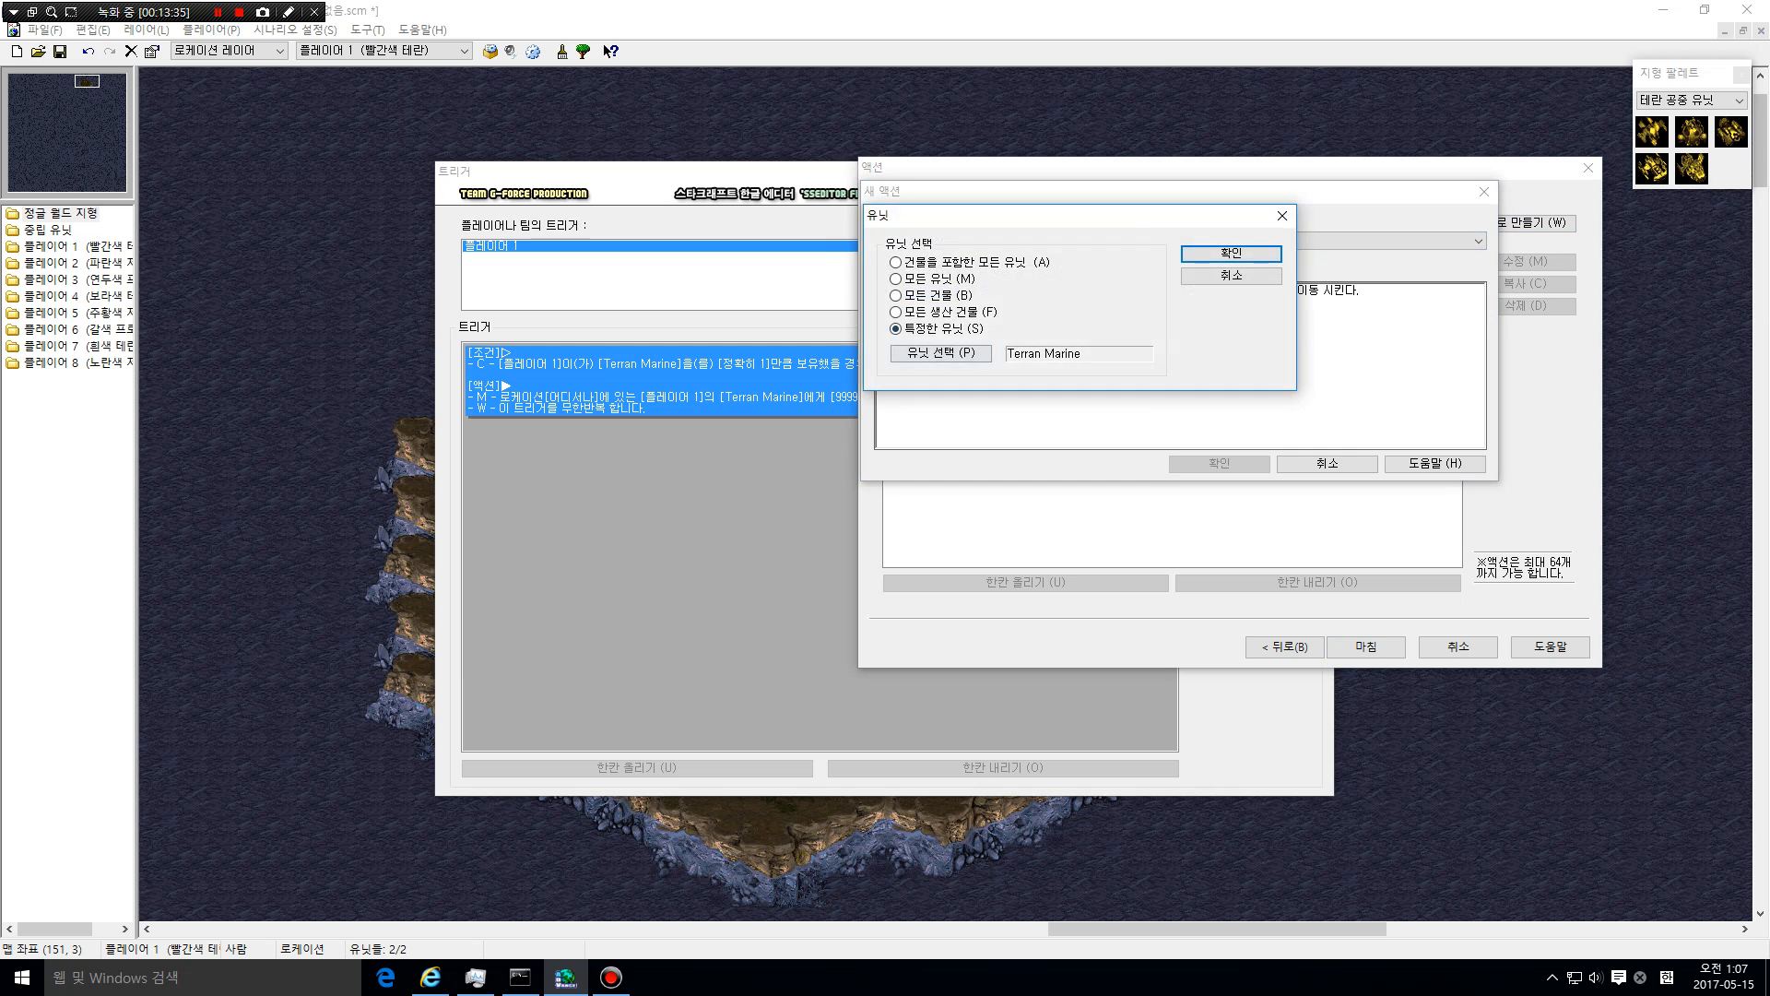
pyautogui.click(929, 310)
pyautogui.doubleClick(927, 284)
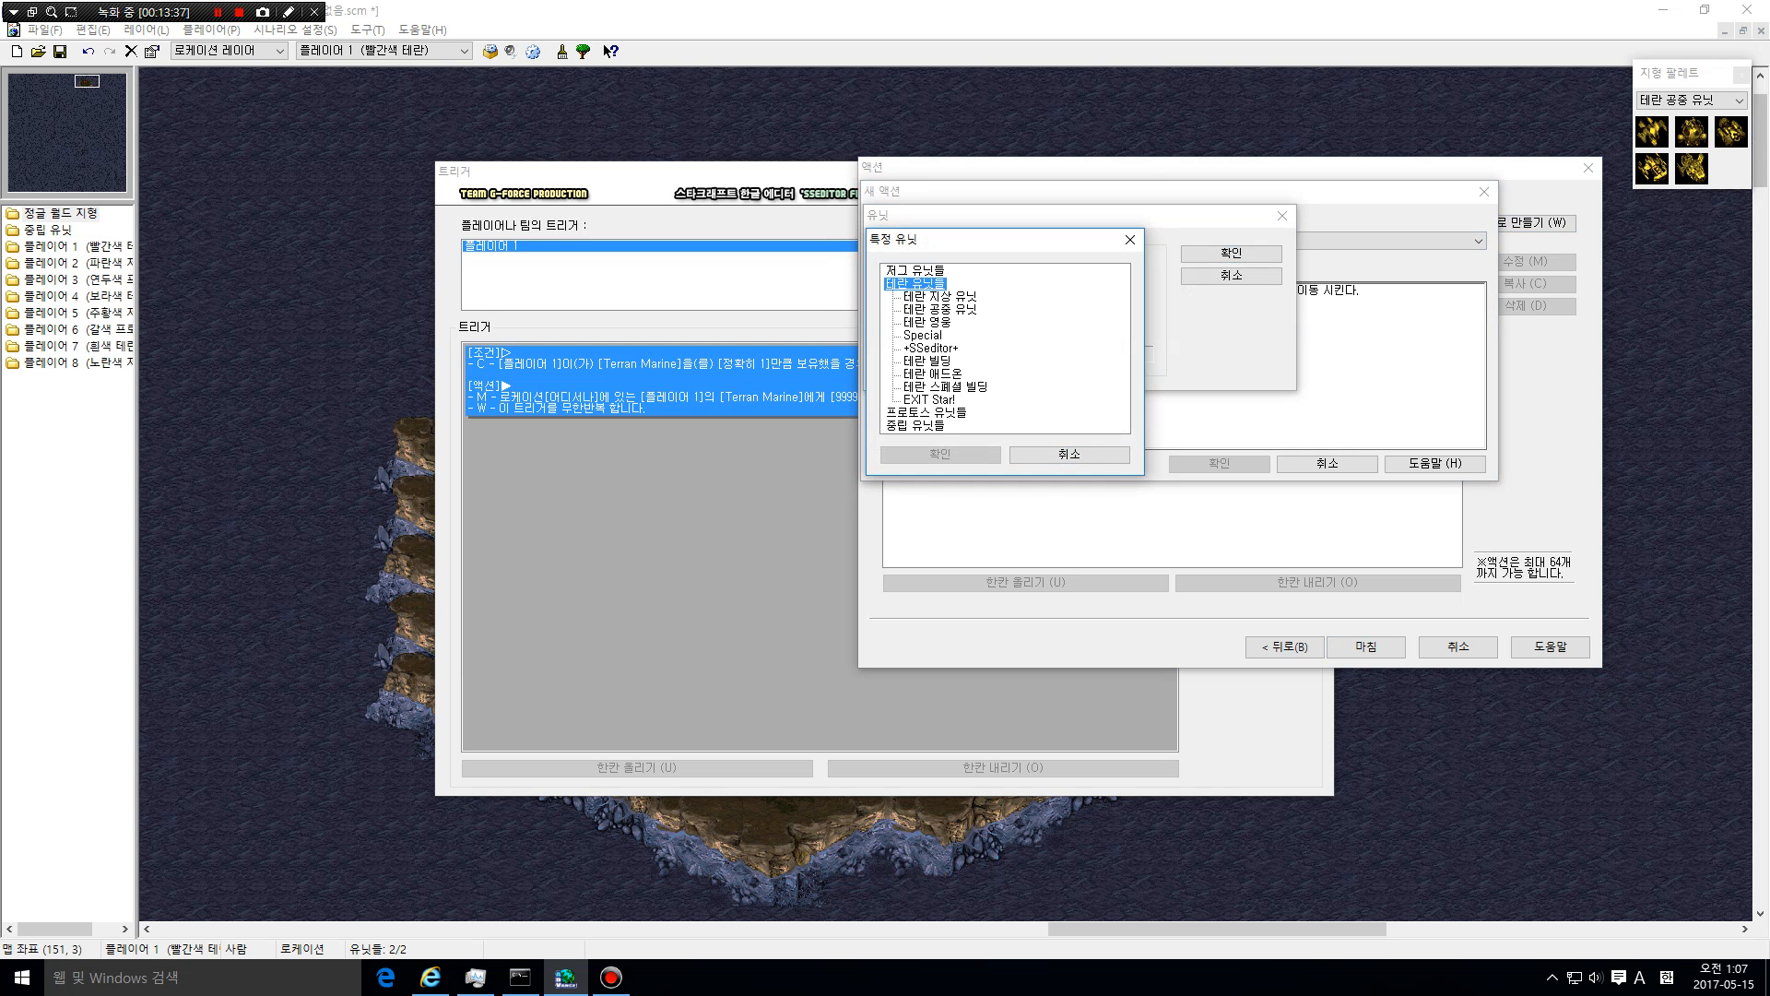
pyautogui.doubleClick(940, 309)
pyautogui.doubleClick(959, 374)
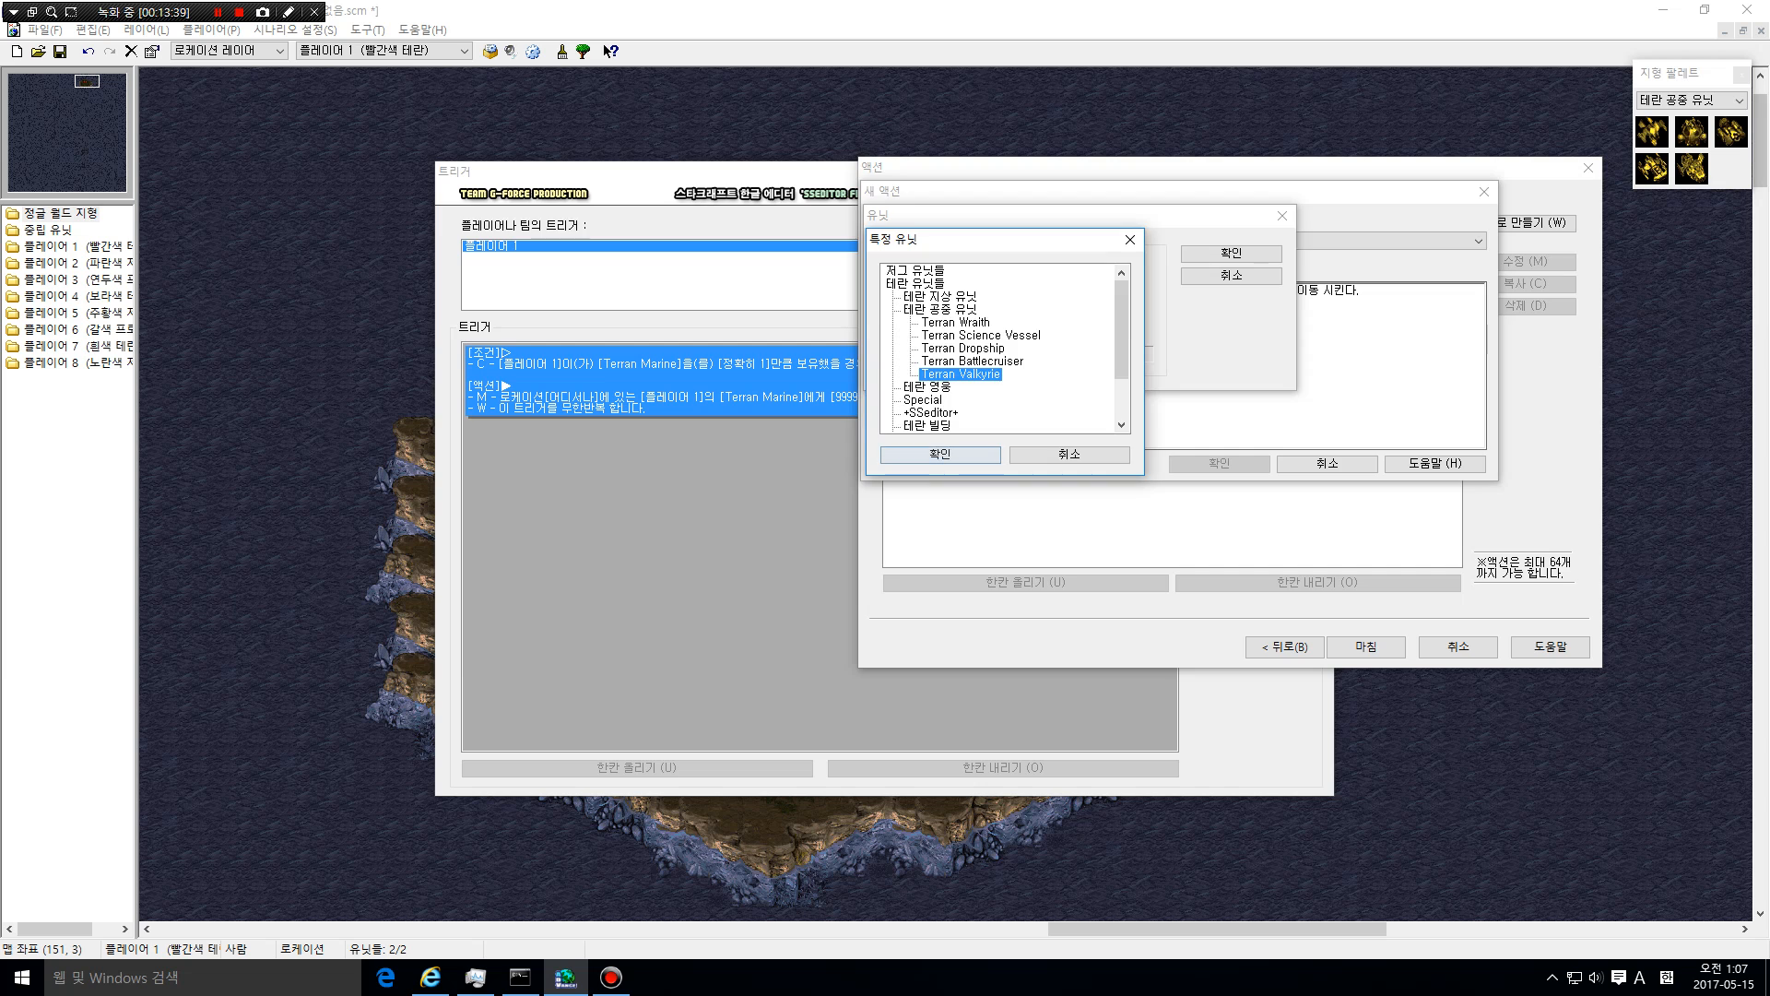
pyautogui.click(1231, 253)
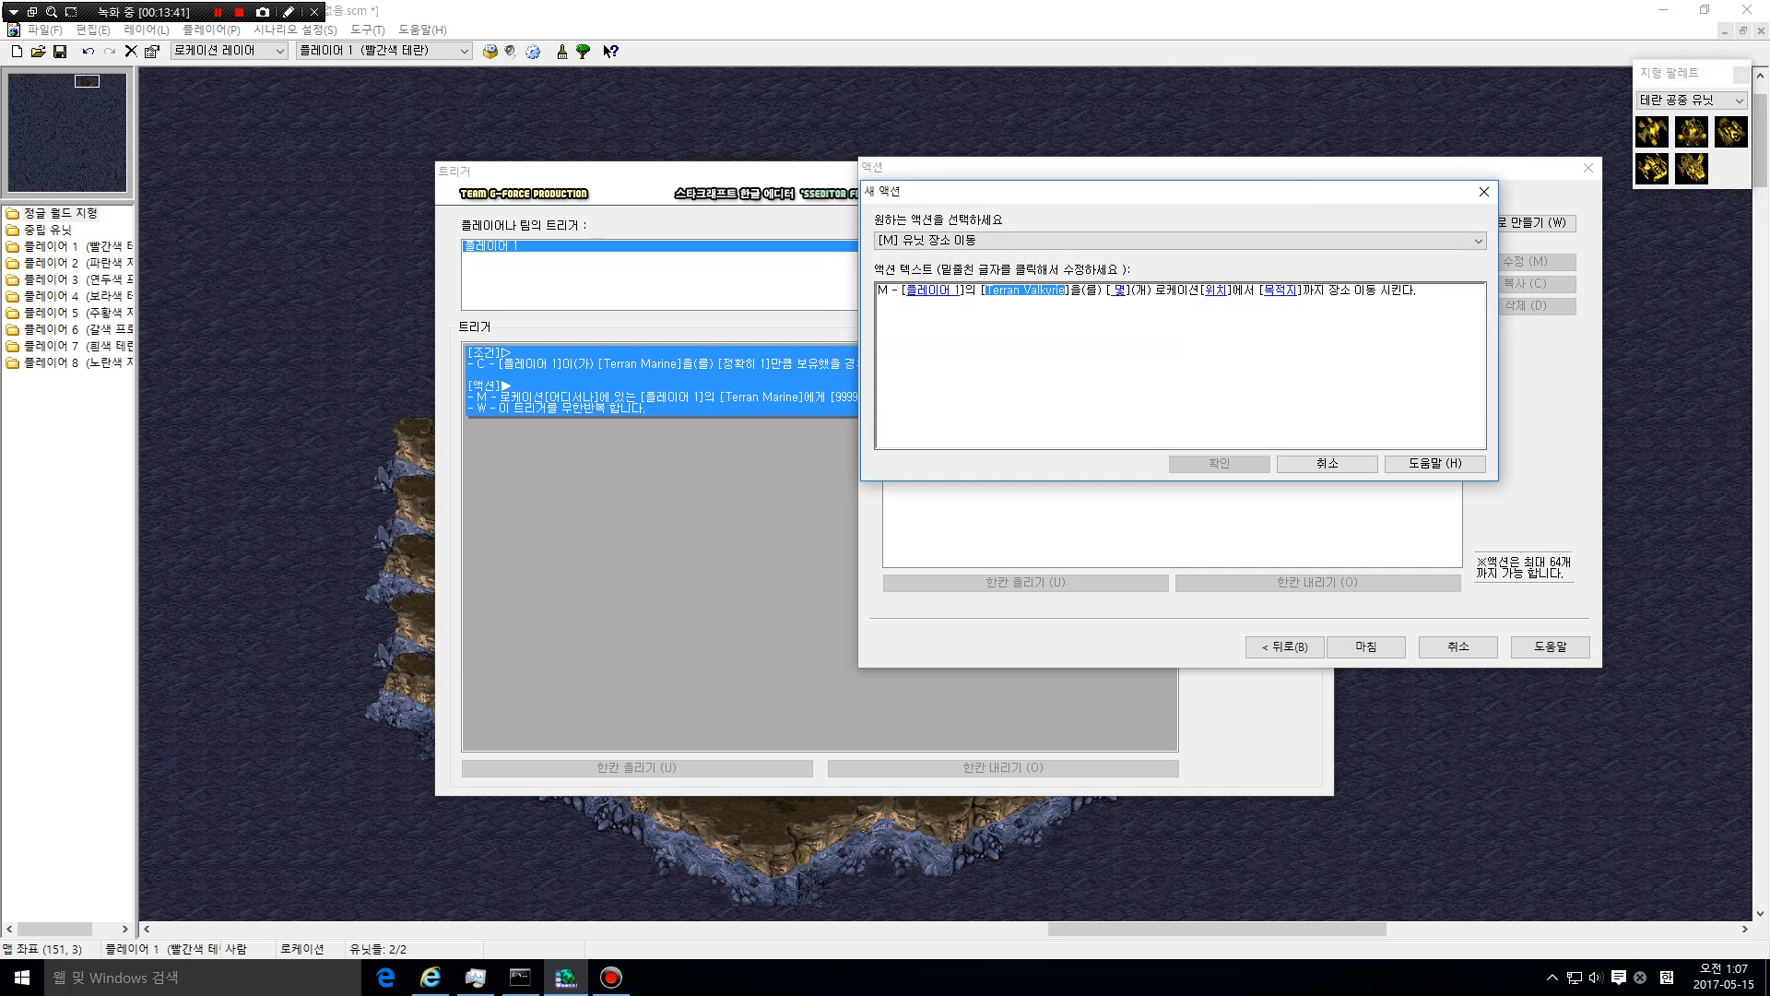
# Set the number of Terran Valkyries to move to 1
pyautogui.click(931, 290)
pyautogui.press('Tab')
pyautogui.press('Tab')
pyautogui.press('Return')
pyautogui.click(883, 284)
pyautogui.click(1063, 248)
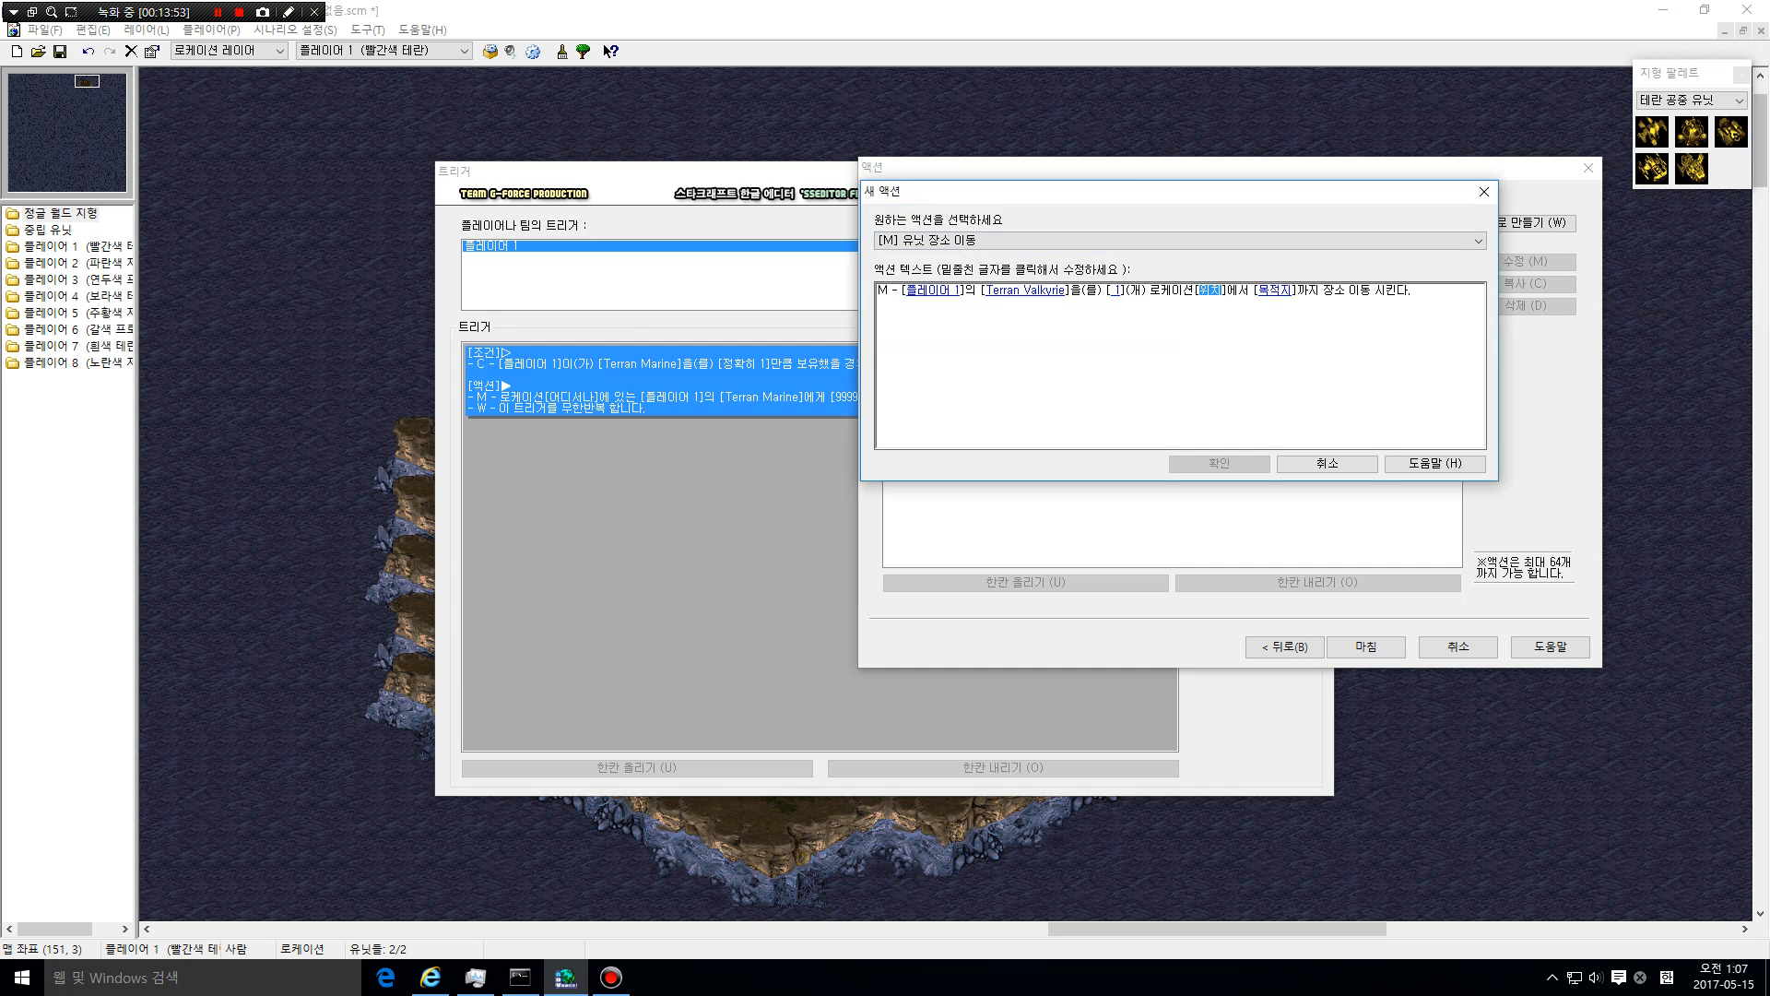
# Set the move action's source location to 어디서나 and its destination to 9999
pyautogui.press('Return')
pyautogui.hotkey('alt', 'Down')
pyautogui.press('Down')
pyautogui.press('Return')
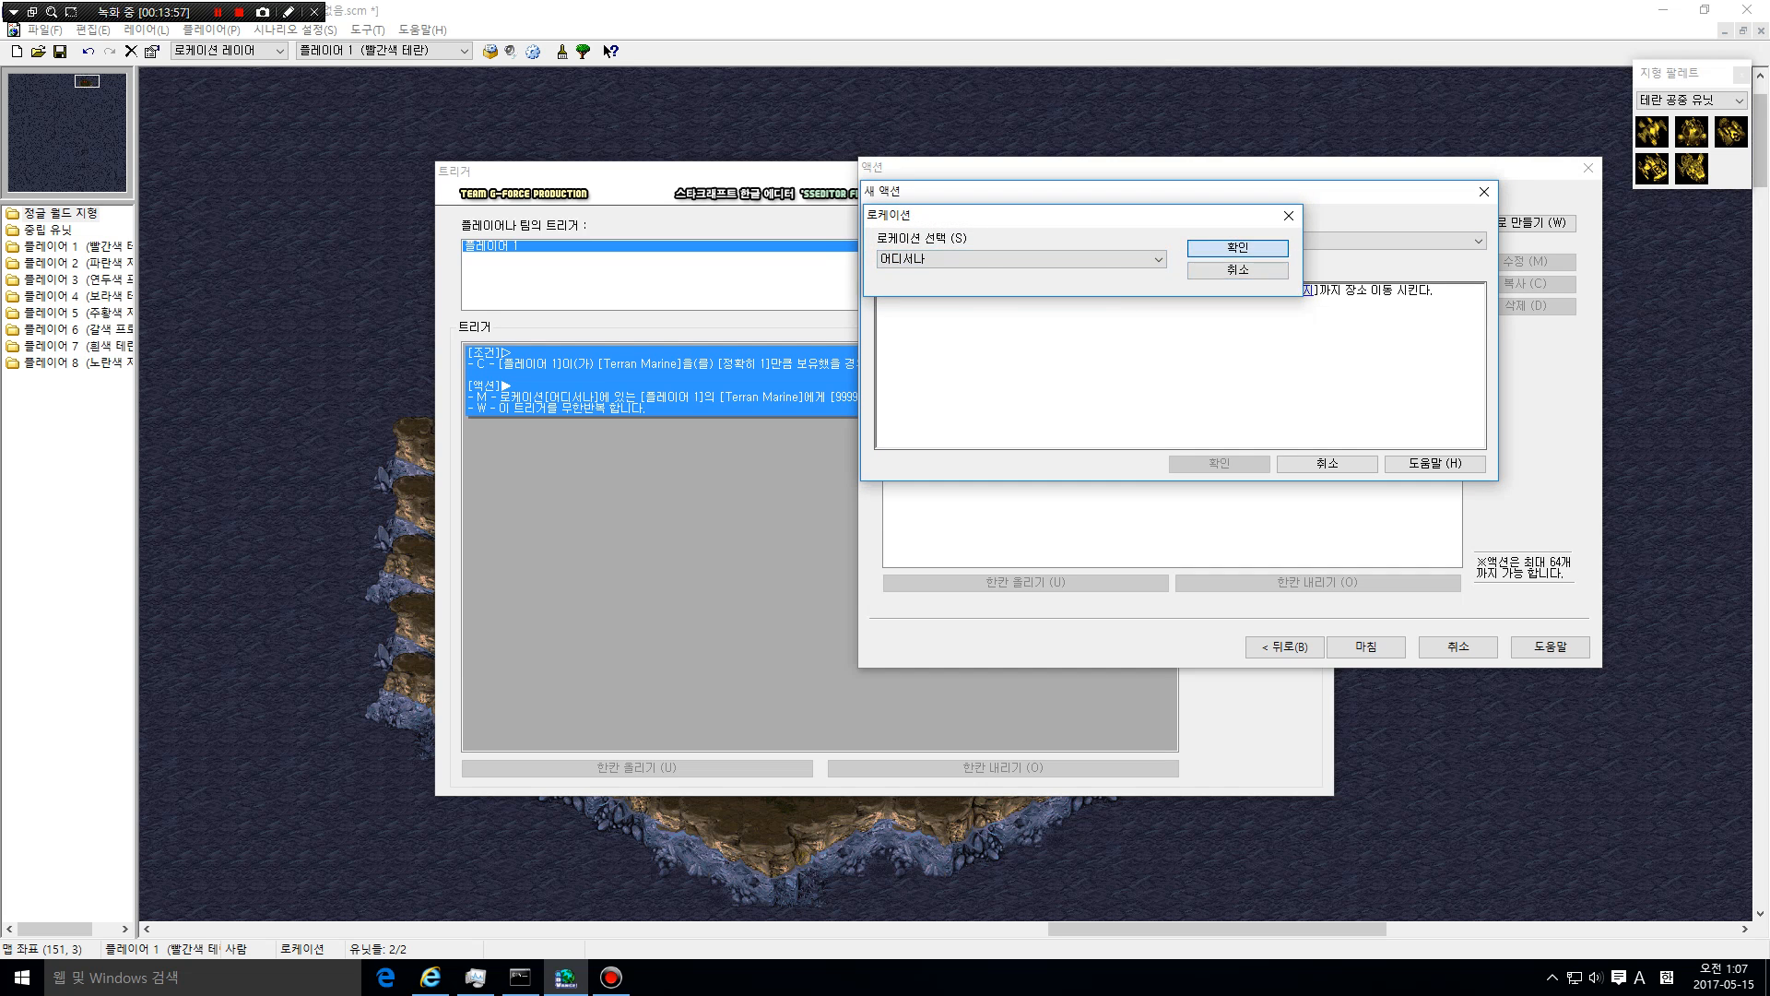
pyautogui.press('Return')
pyautogui.click(1296, 289)
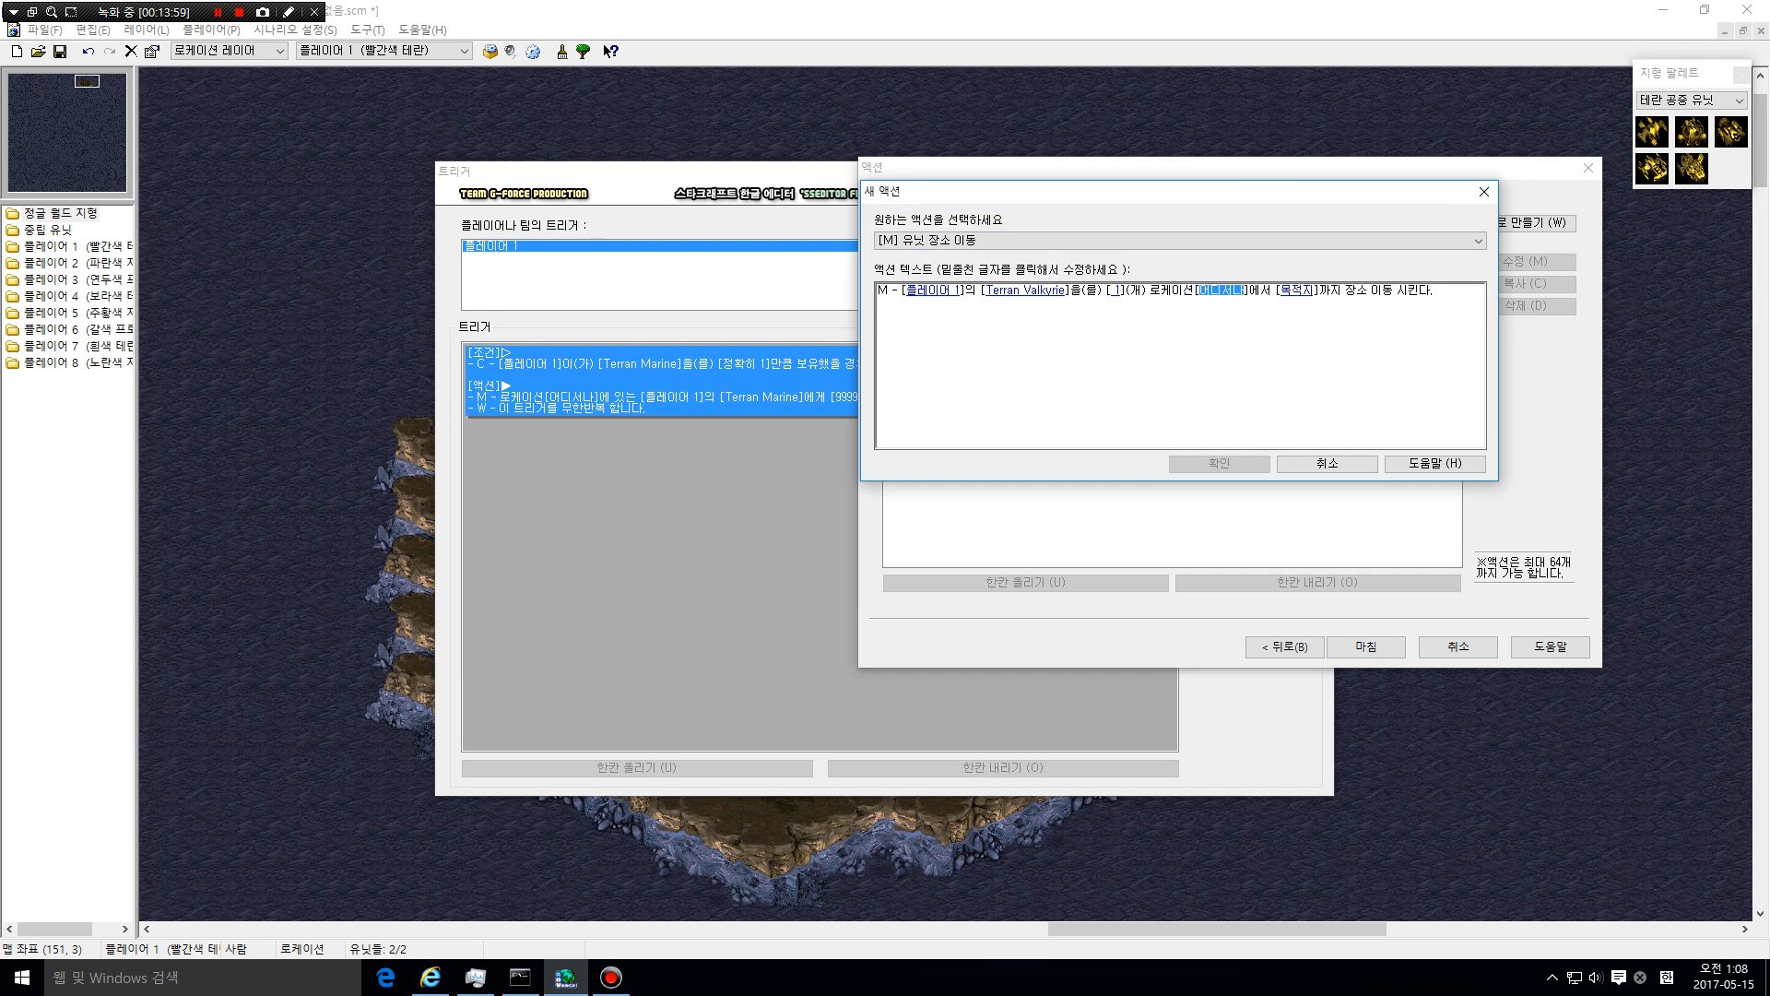
pyautogui.press('Return')
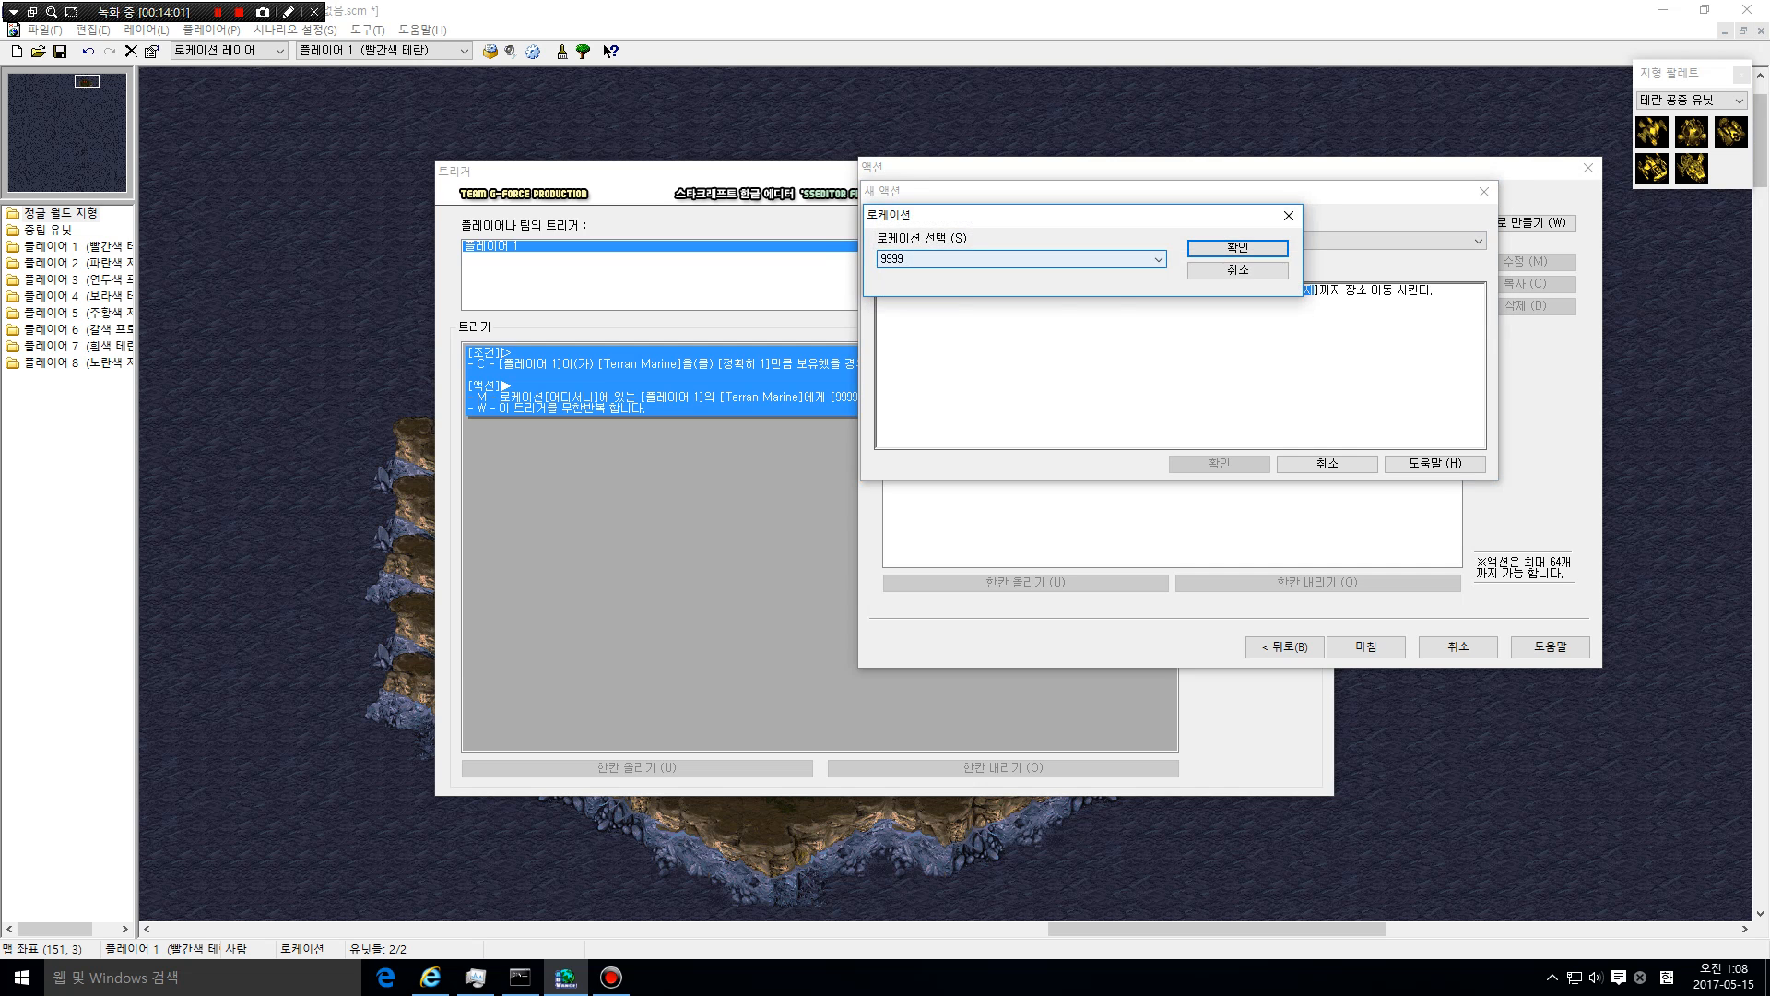
pyautogui.press('Return')
pyautogui.press('Return')
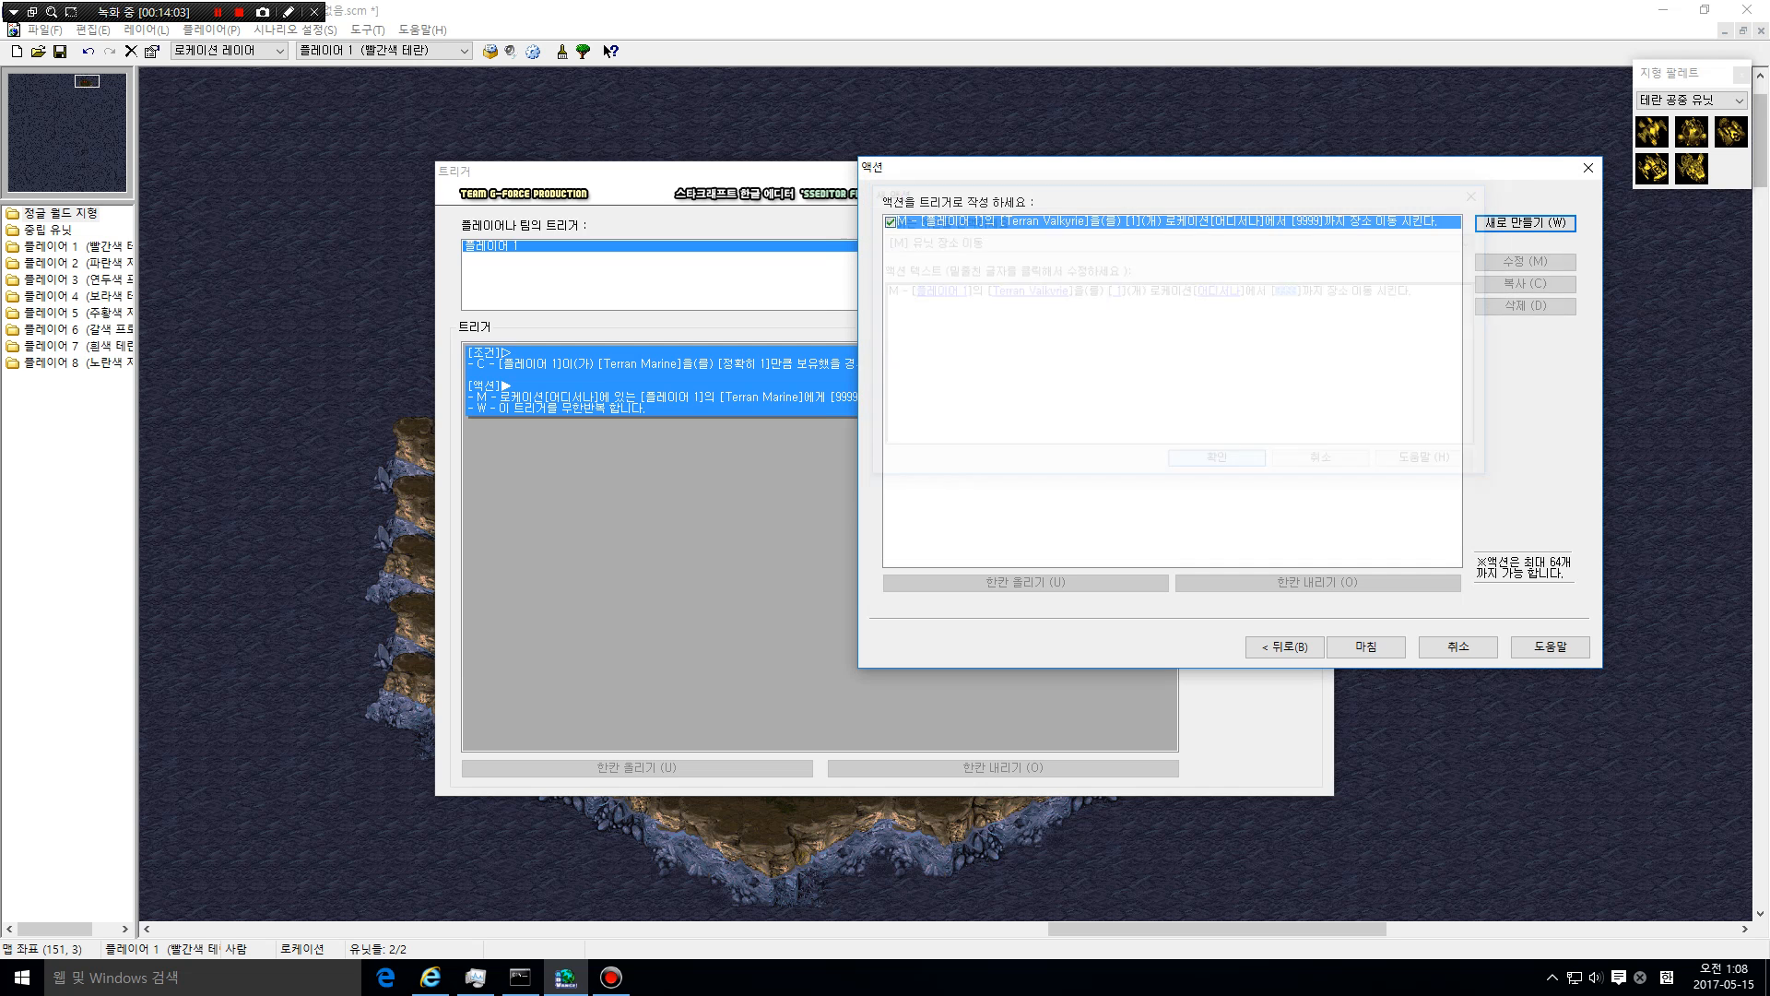
# Add the infinite-repeat action to the Valkyrie trigger, finish the trigger and leave the trigger settings
pyautogui.click(1526, 223)
pyautogui.click(1478, 241)
pyautogui.press('Down')
pyautogui.press('Down')
pyautogui.press('Down')
pyautogui.press('Down')
pyautogui.press('Down')
pyautogui.press('Down')
pyautogui.press('Down')
pyautogui.press('Down')
pyautogui.press('Down')
pyautogui.press('Down')
pyautogui.press('Down')
pyautogui.press('Down')
pyautogui.press('Down')
pyautogui.press('Down')
pyautogui.press('Down')
pyautogui.press('Down')
pyautogui.press('Down')
pyautogui.press('Down')
pyautogui.press('Down')
pyautogui.press('Down')
pyautogui.press('Return')
pyautogui.press('Return')
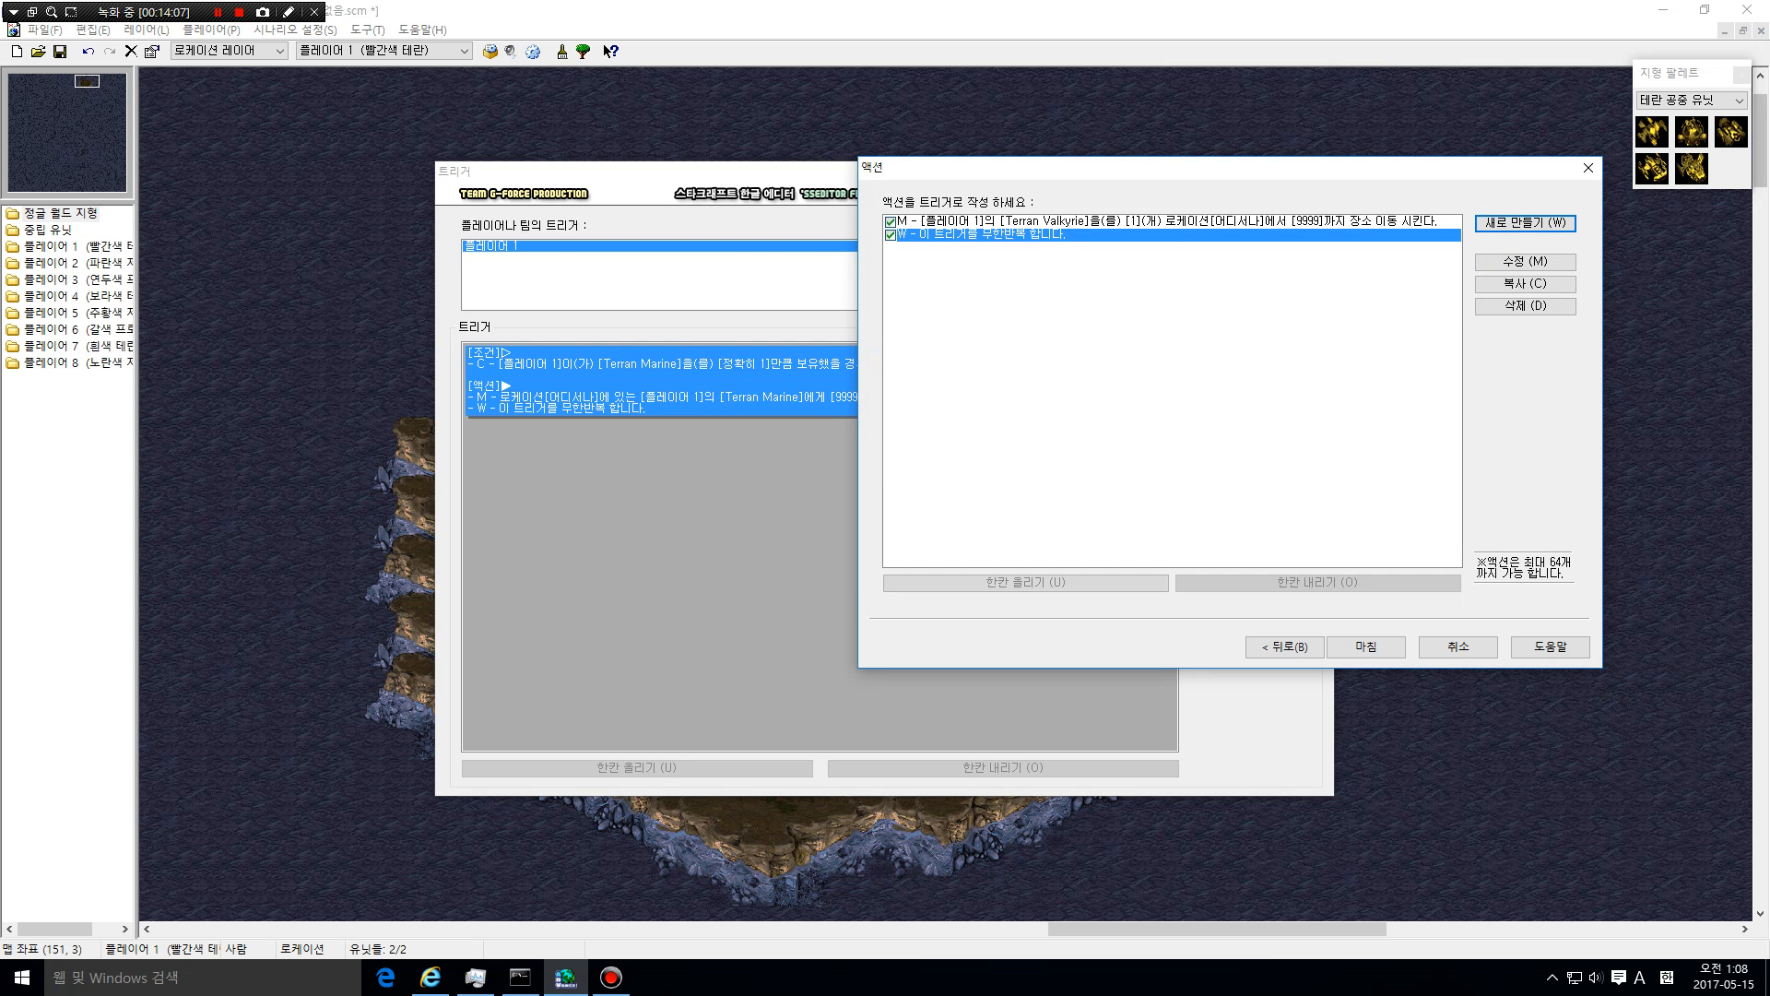
pyautogui.press('Return')
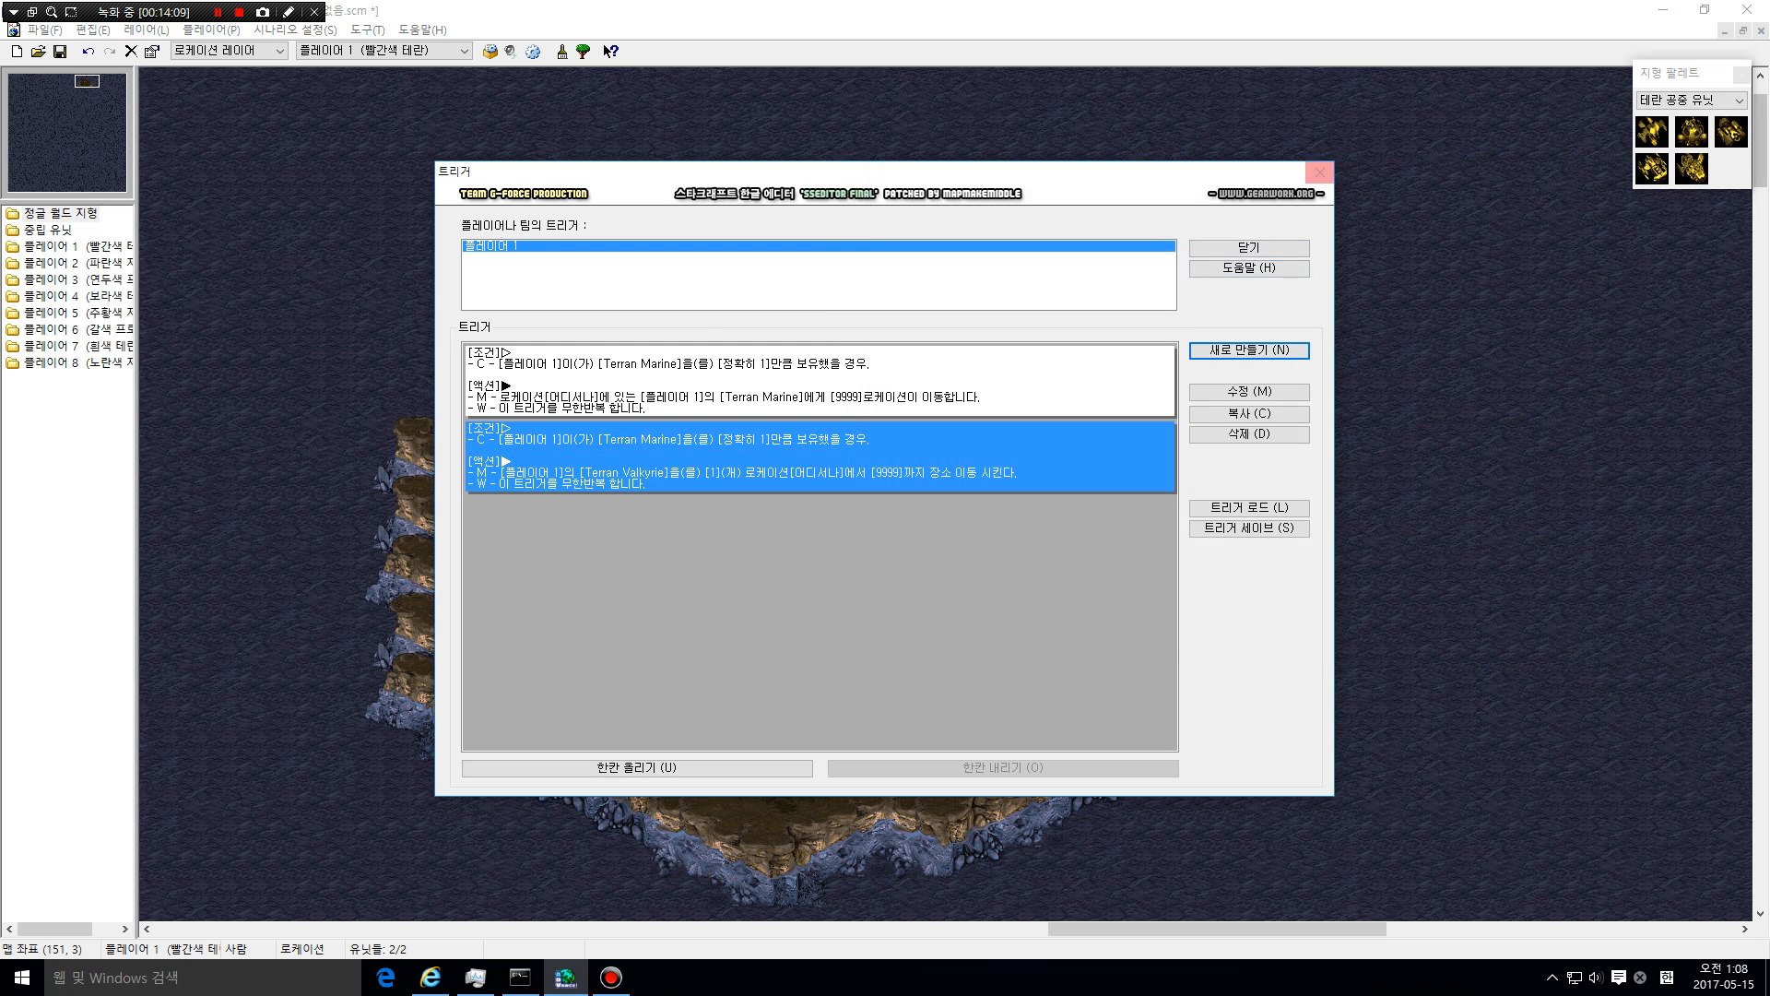
pyautogui.press('Escape')
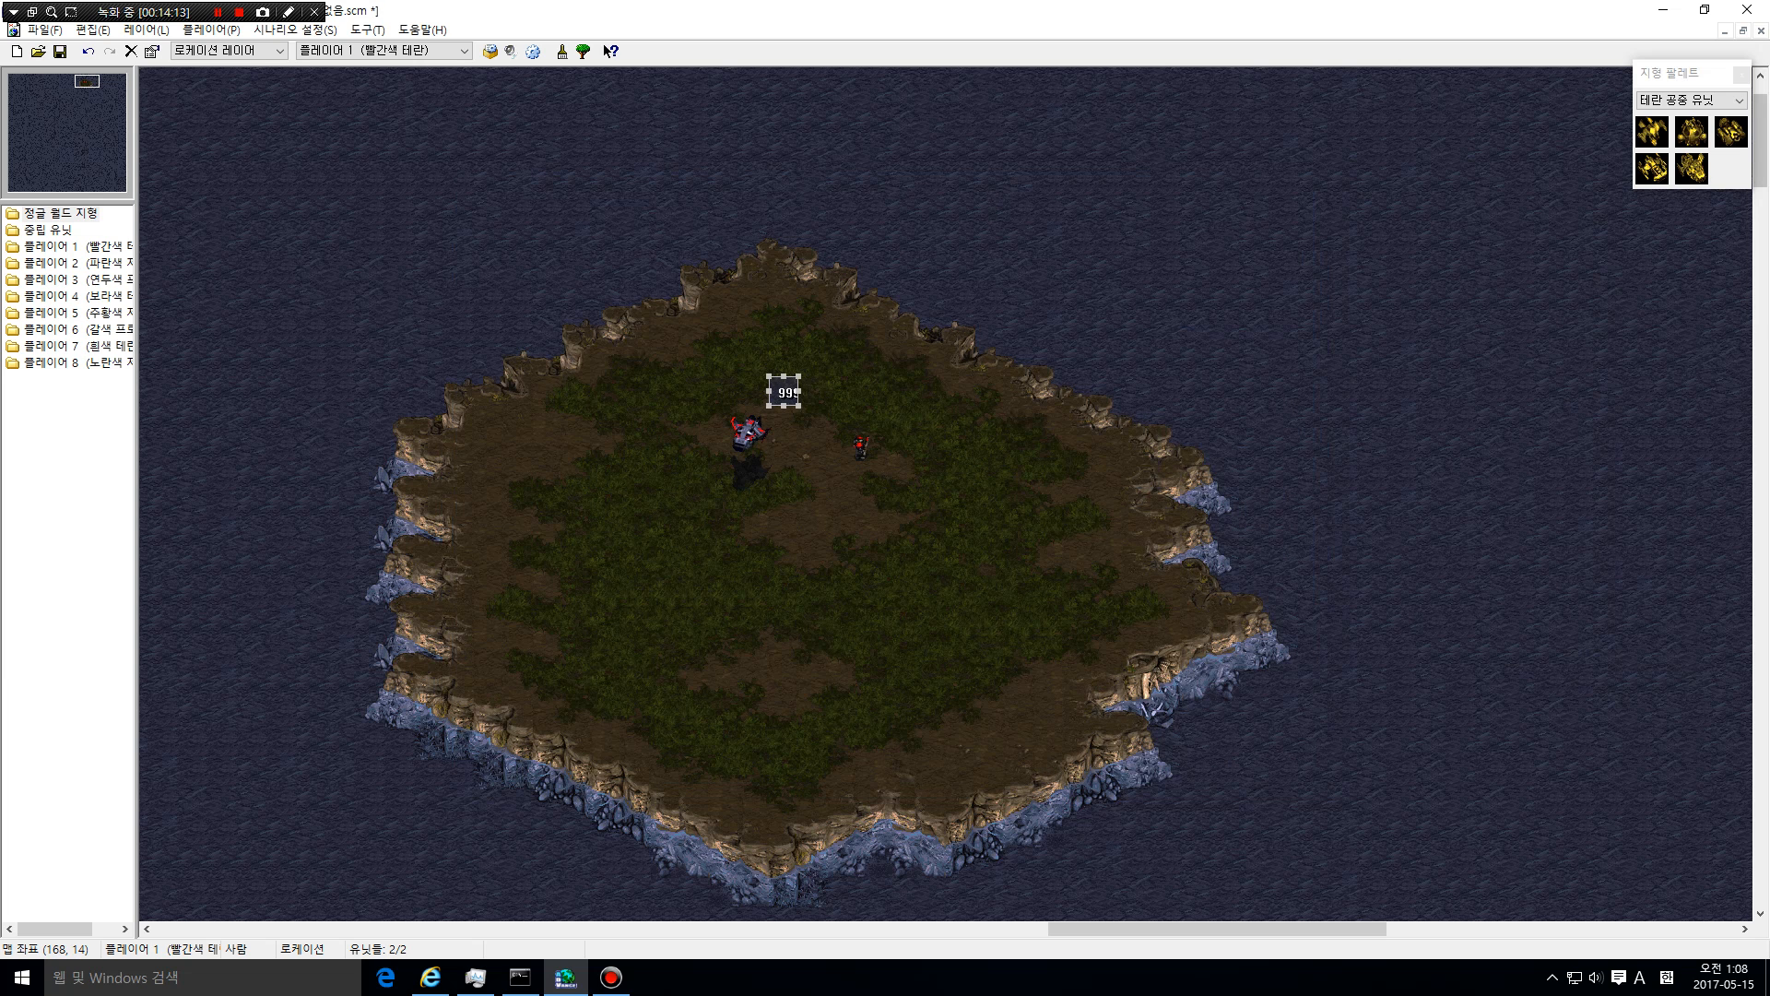
# Move the 9999 location on the island to just above the Marine
pyautogui.moveTo(784, 392); pyautogui.dragTo(843, 450)
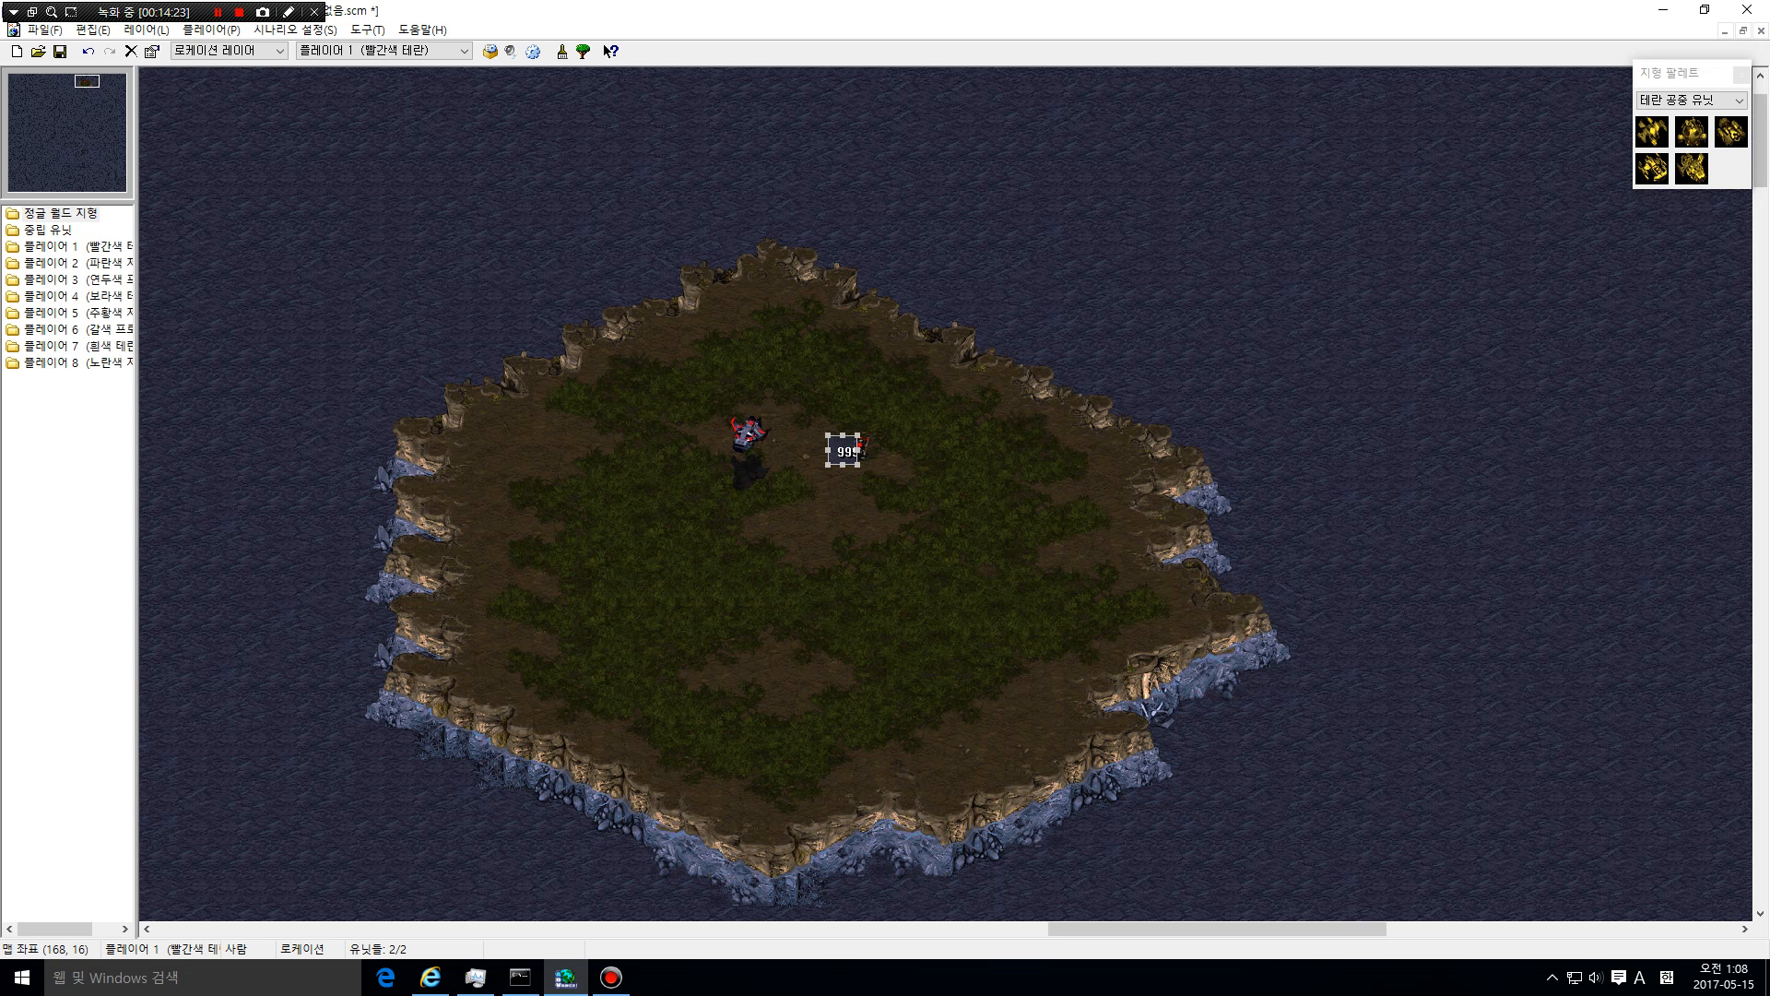
pyautogui.moveTo(842, 449)
pyautogui.mouseDown()
pyautogui.moveTo(783, 391)
pyautogui.moveTo(842, 420)
pyautogui.mouseUp()
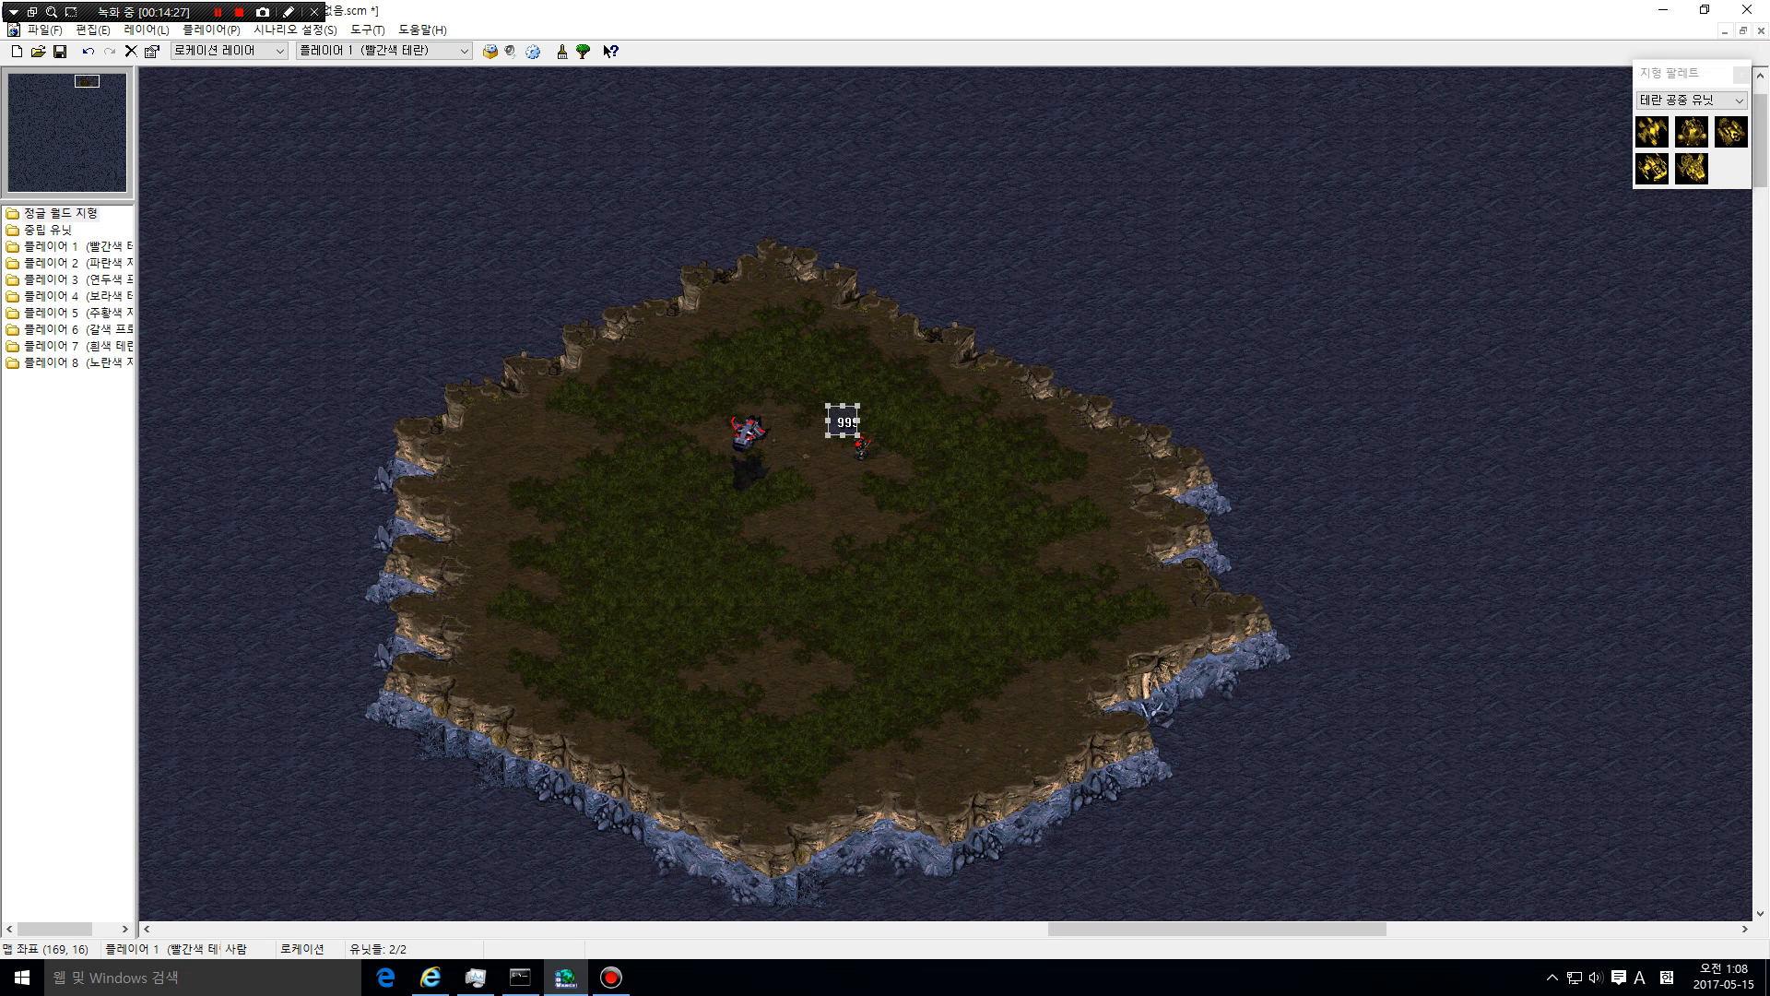
pyautogui.moveTo(856, 422)
pyautogui.mouseDown()
pyautogui.moveTo(826, 423)
pyautogui.moveTo(885, 422)
pyautogui.moveTo(843, 451)
pyautogui.moveTo(826, 424)
pyautogui.moveTo(885, 393)
pyautogui.moveTo(855, 481)
pyautogui.moveTo(885, 422)
pyautogui.moveTo(855, 423)
pyautogui.moveTo(855, 453)
pyautogui.moveTo(885, 422)
pyautogui.moveTo(855, 422)
pyautogui.mouseUp()
# Switch to placing units and check the unit properties of Player 1's Terran Valkyrie on the island
pyautogui.click(1652, 169)
pyautogui.rightClick(1098, 433)
pyautogui.click(745, 440)
pyautogui.rightClick(759, 387)
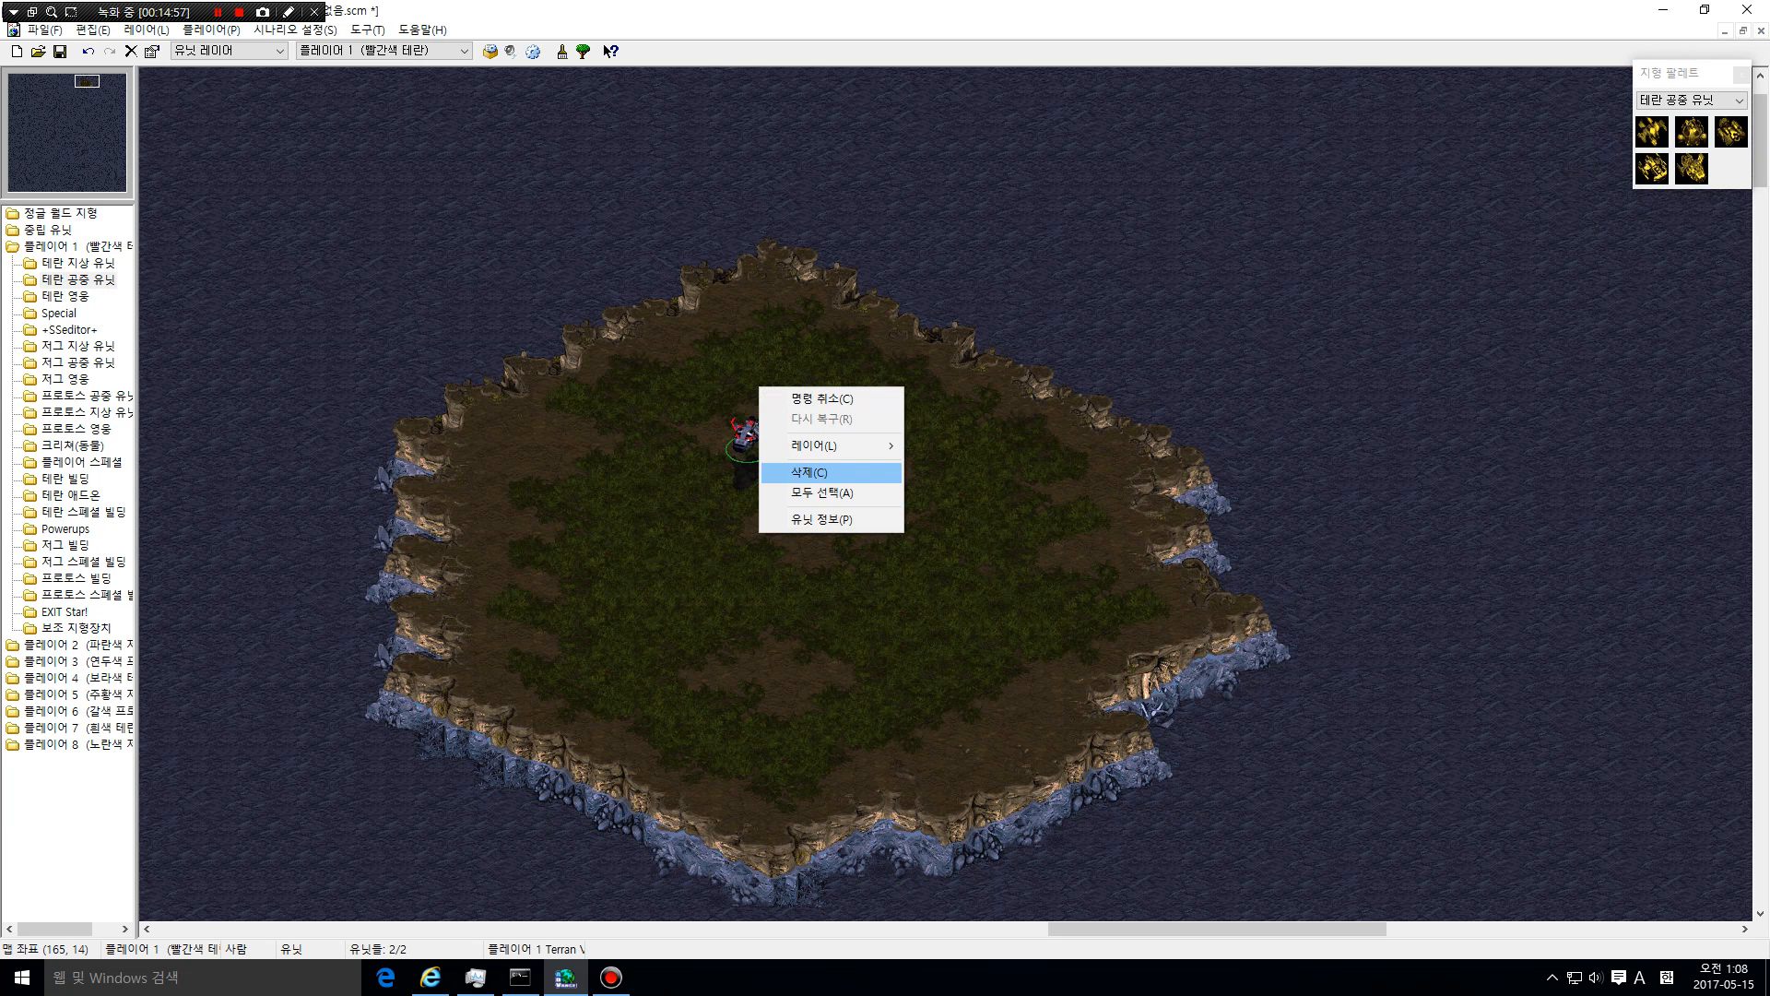
pyautogui.click(821, 519)
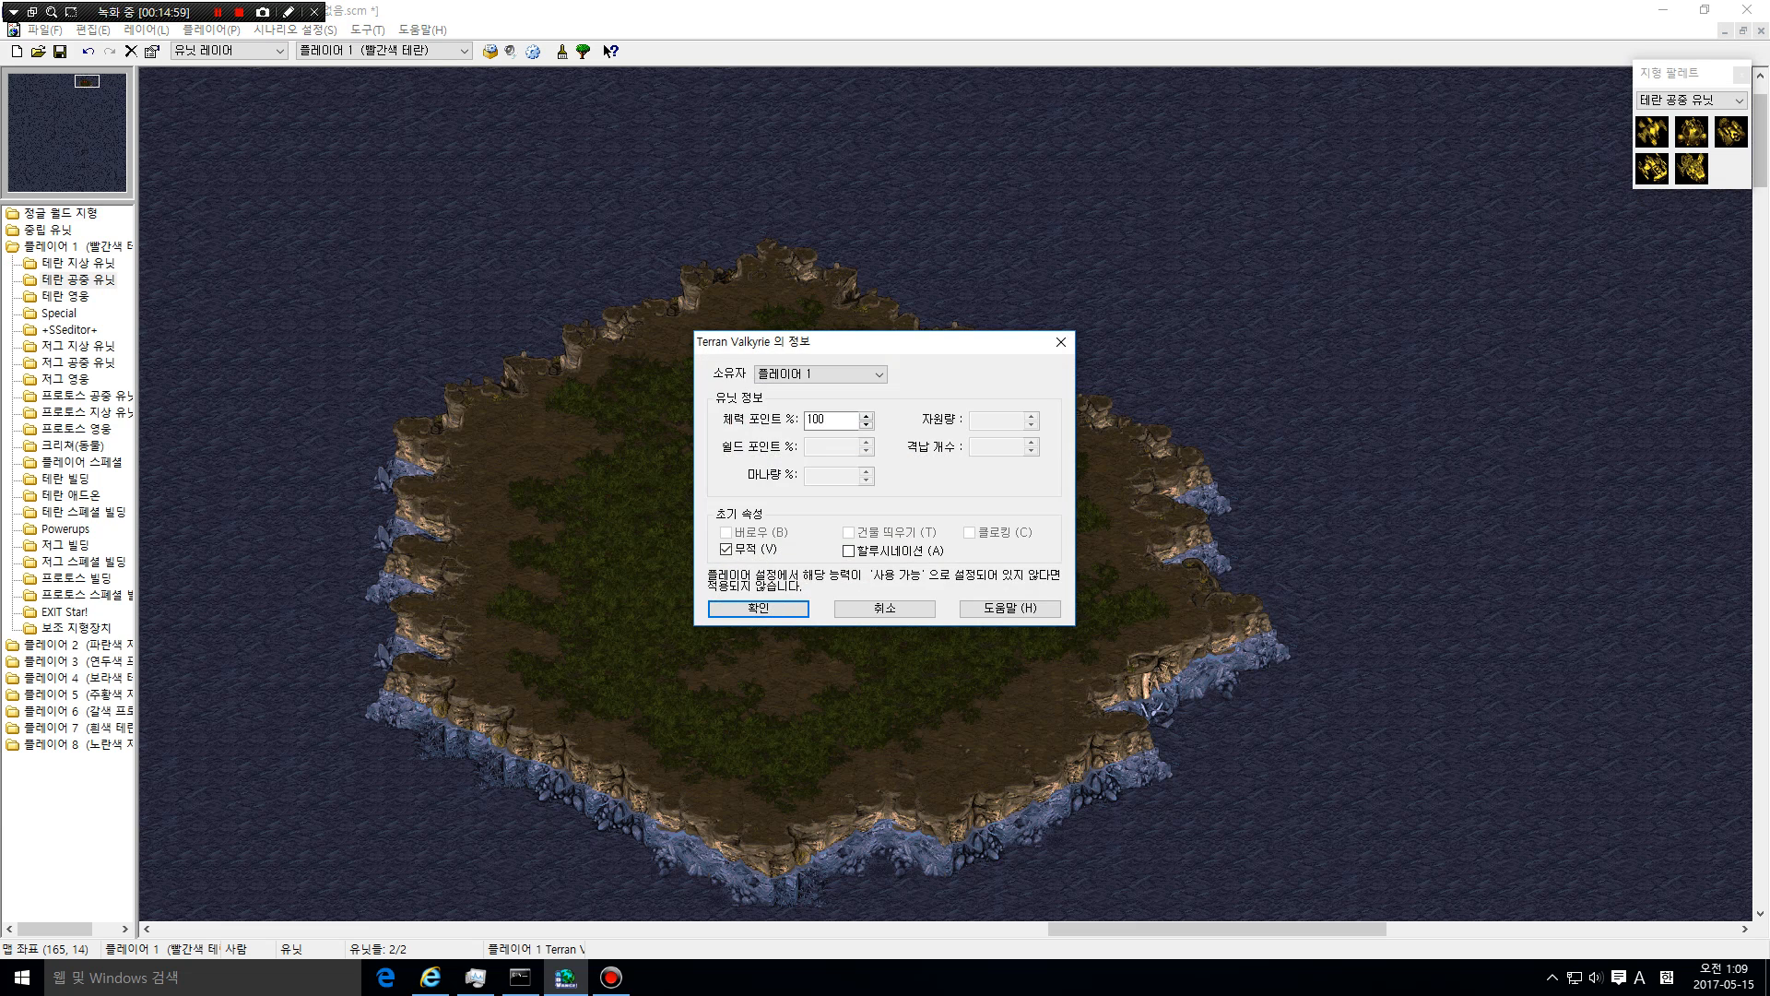
pyautogui.press('Return')
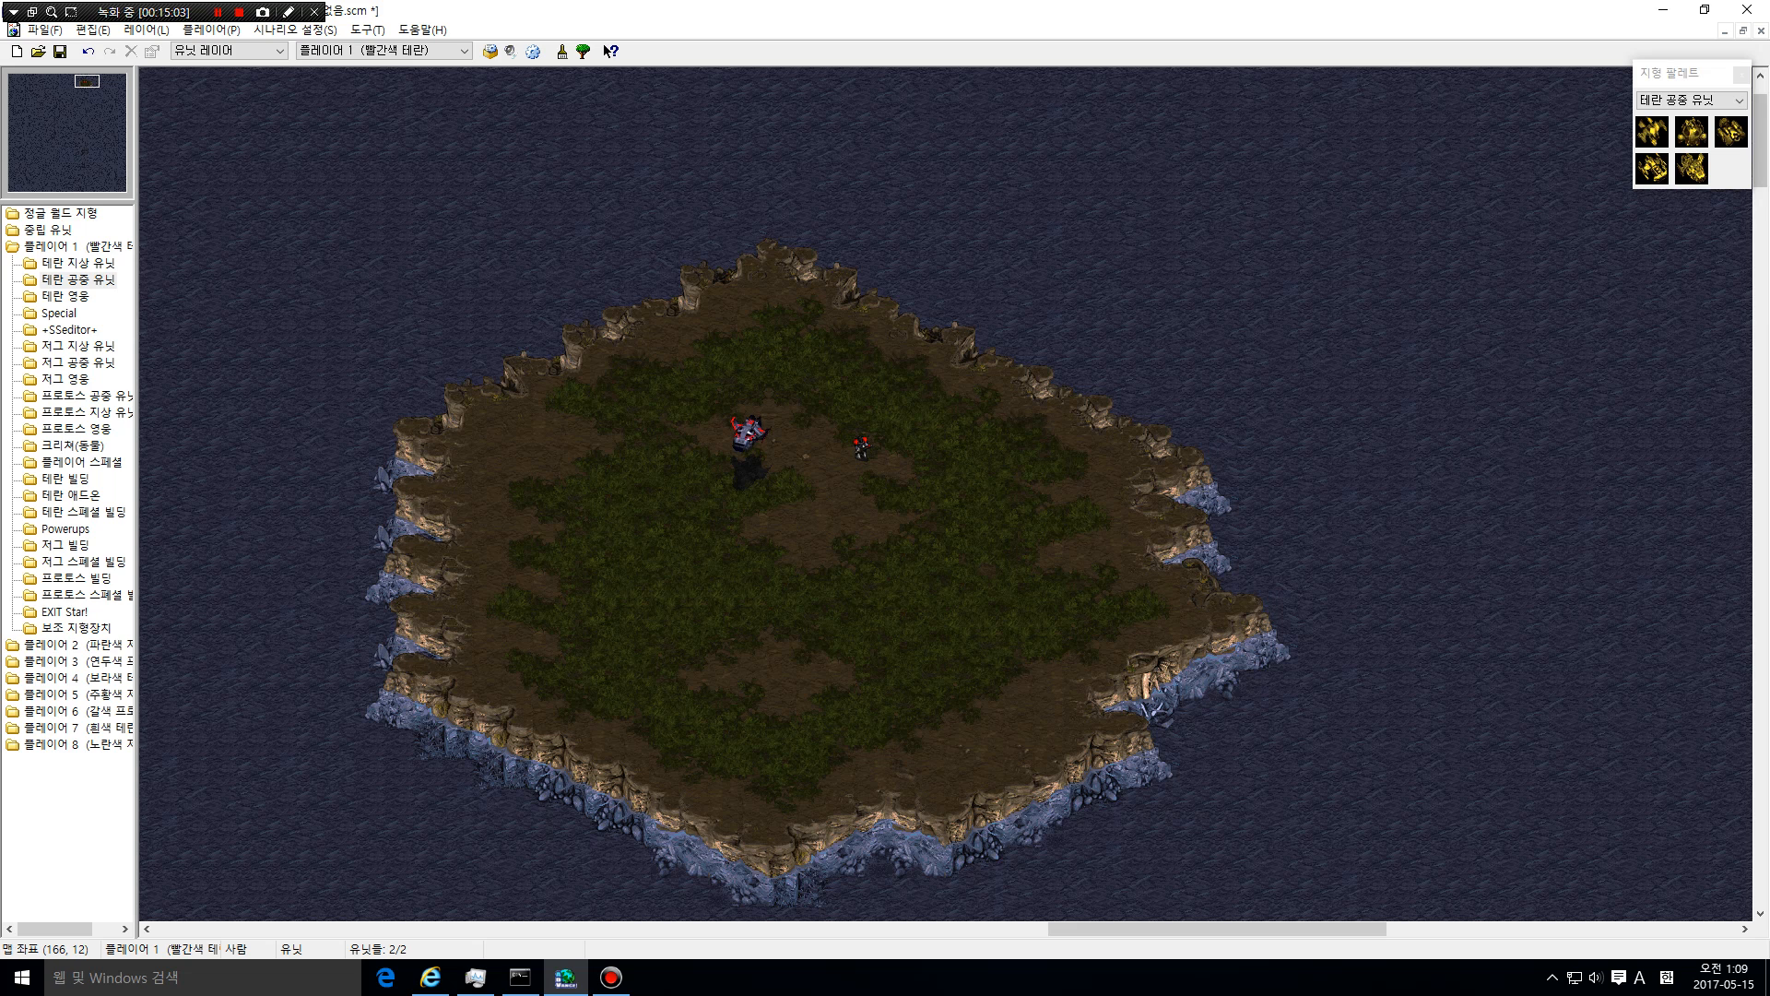
pyautogui.click(746, 441)
# Switch to the 로케이션 레이어 and draw a small new location on the water north of the island
pyautogui.click(244, 51)
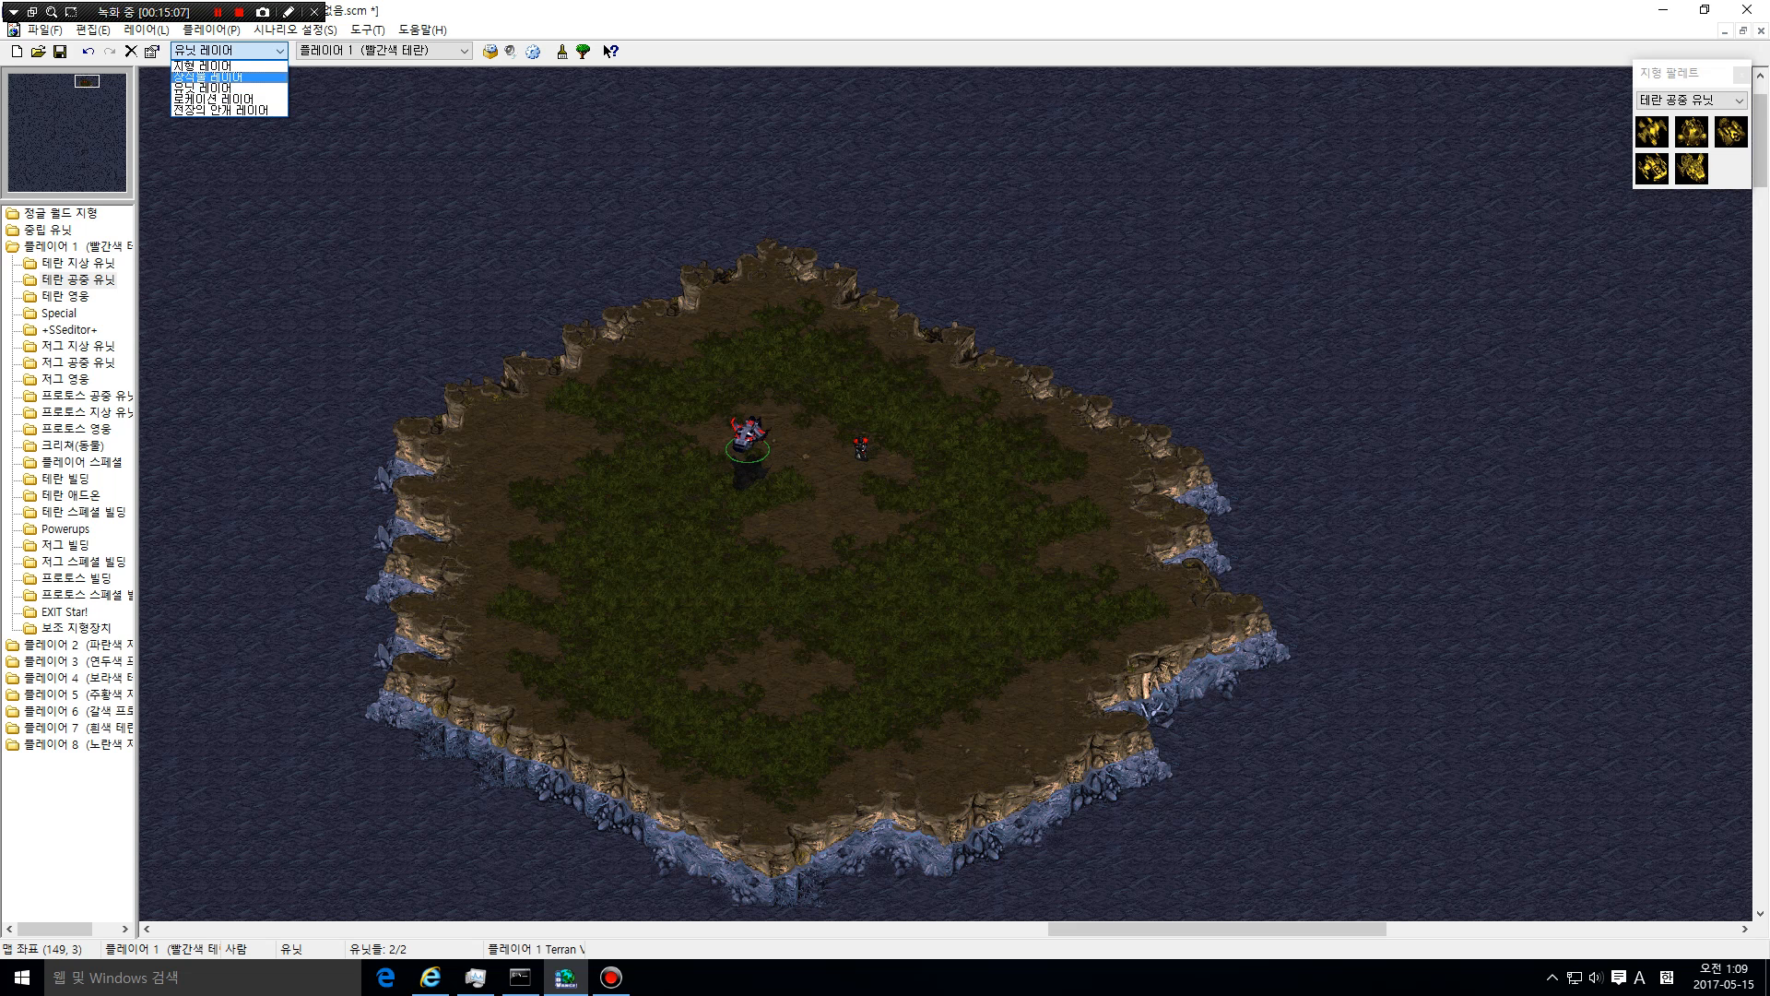
pyautogui.click(231, 99)
pyautogui.moveTo(623, 69); pyautogui.dragTo(651, 120)
# Start a third trigger that applies to 플레이어 1 and begin a new condition for it
pyautogui.click(295, 30)
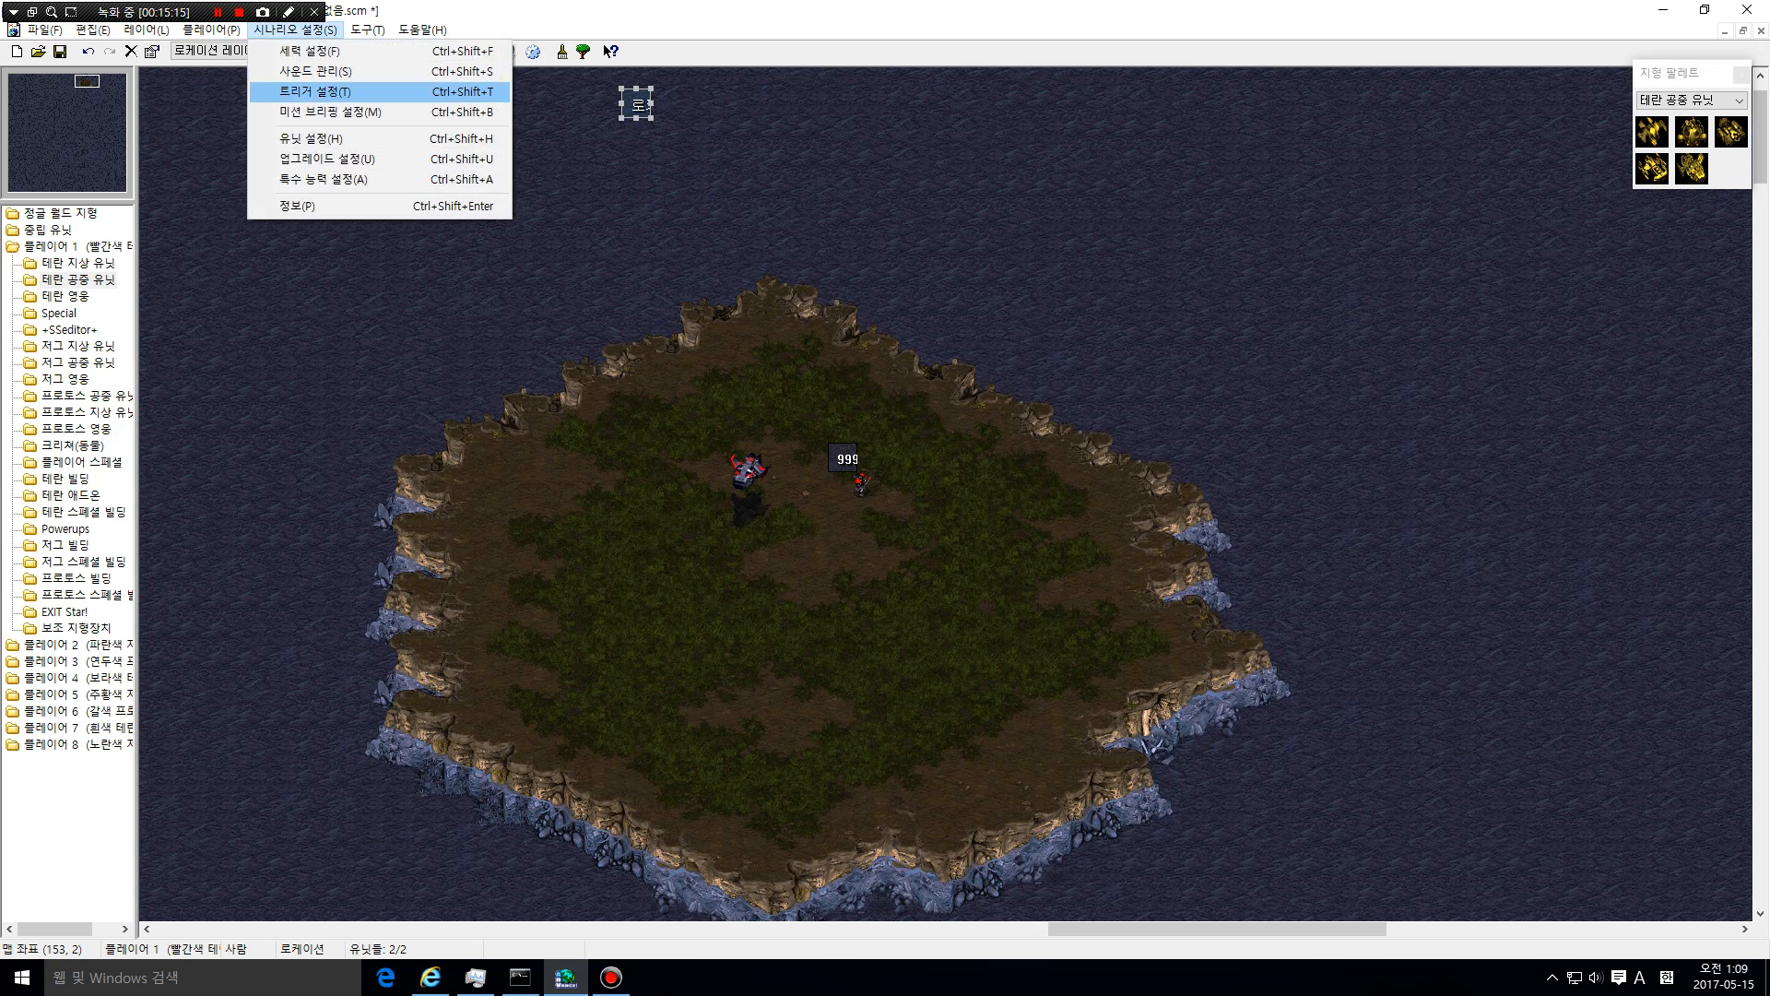
pyautogui.click(314, 91)
pyautogui.click(1250, 349)
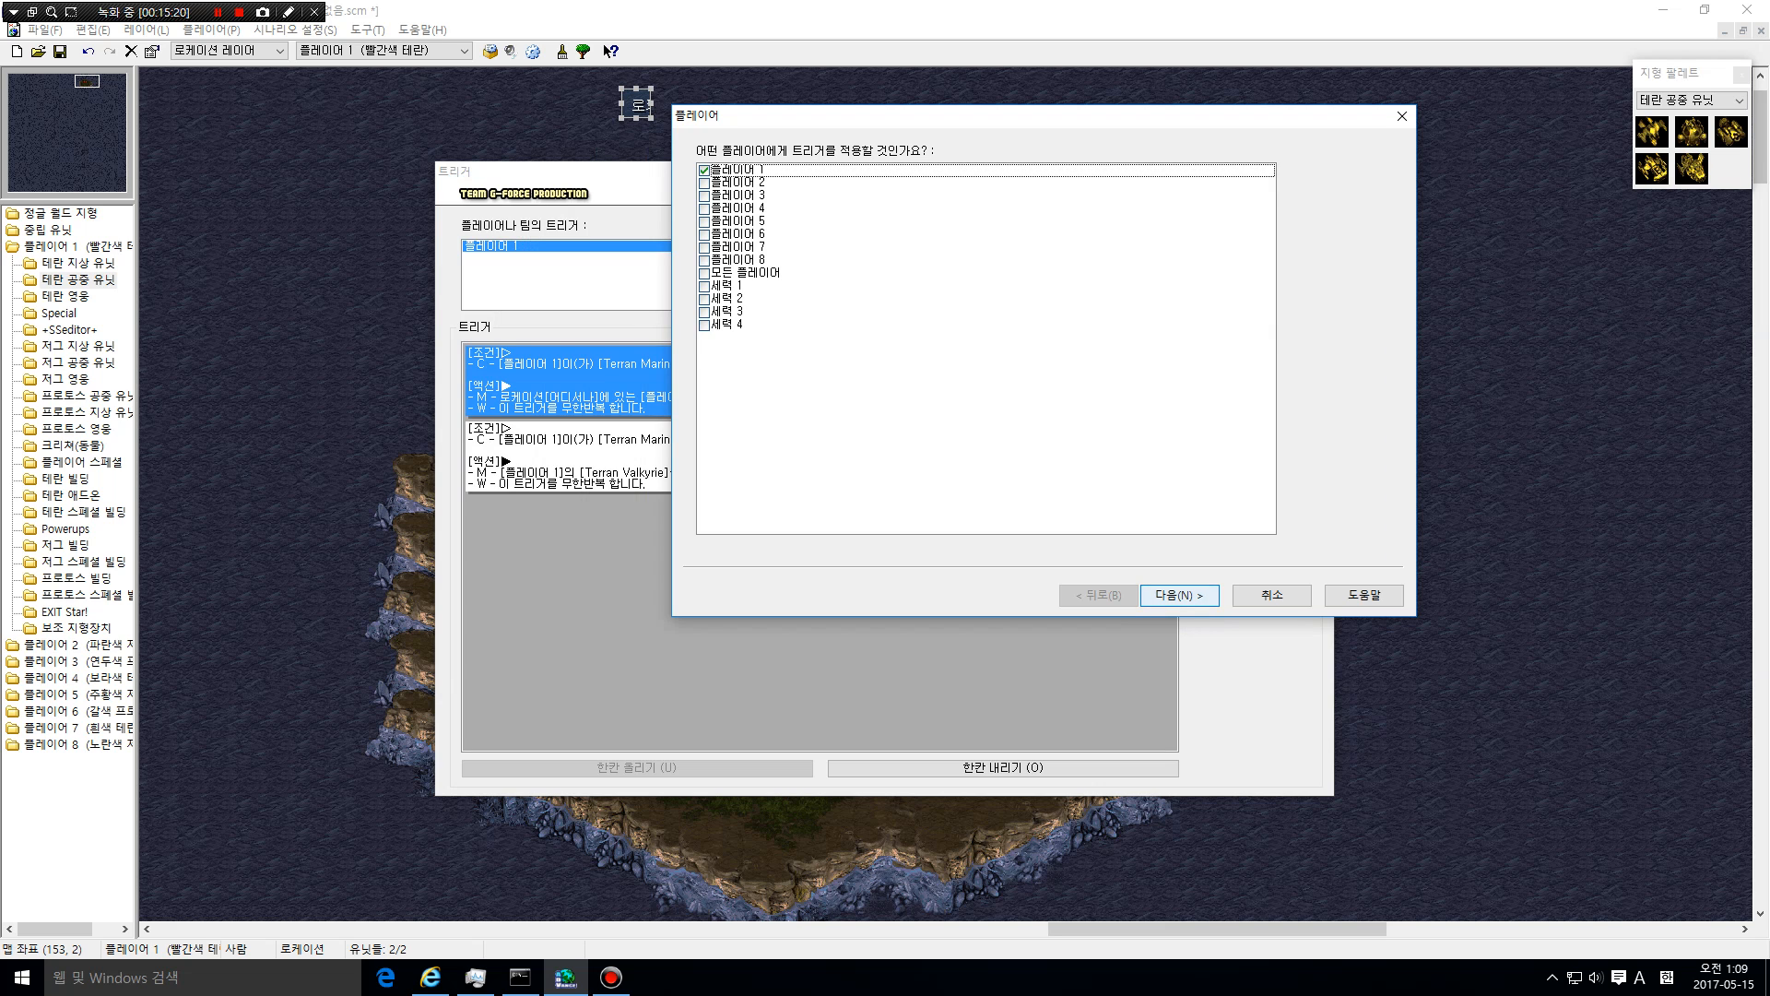
pyautogui.click(1179, 595)
pyautogui.click(1340, 172)
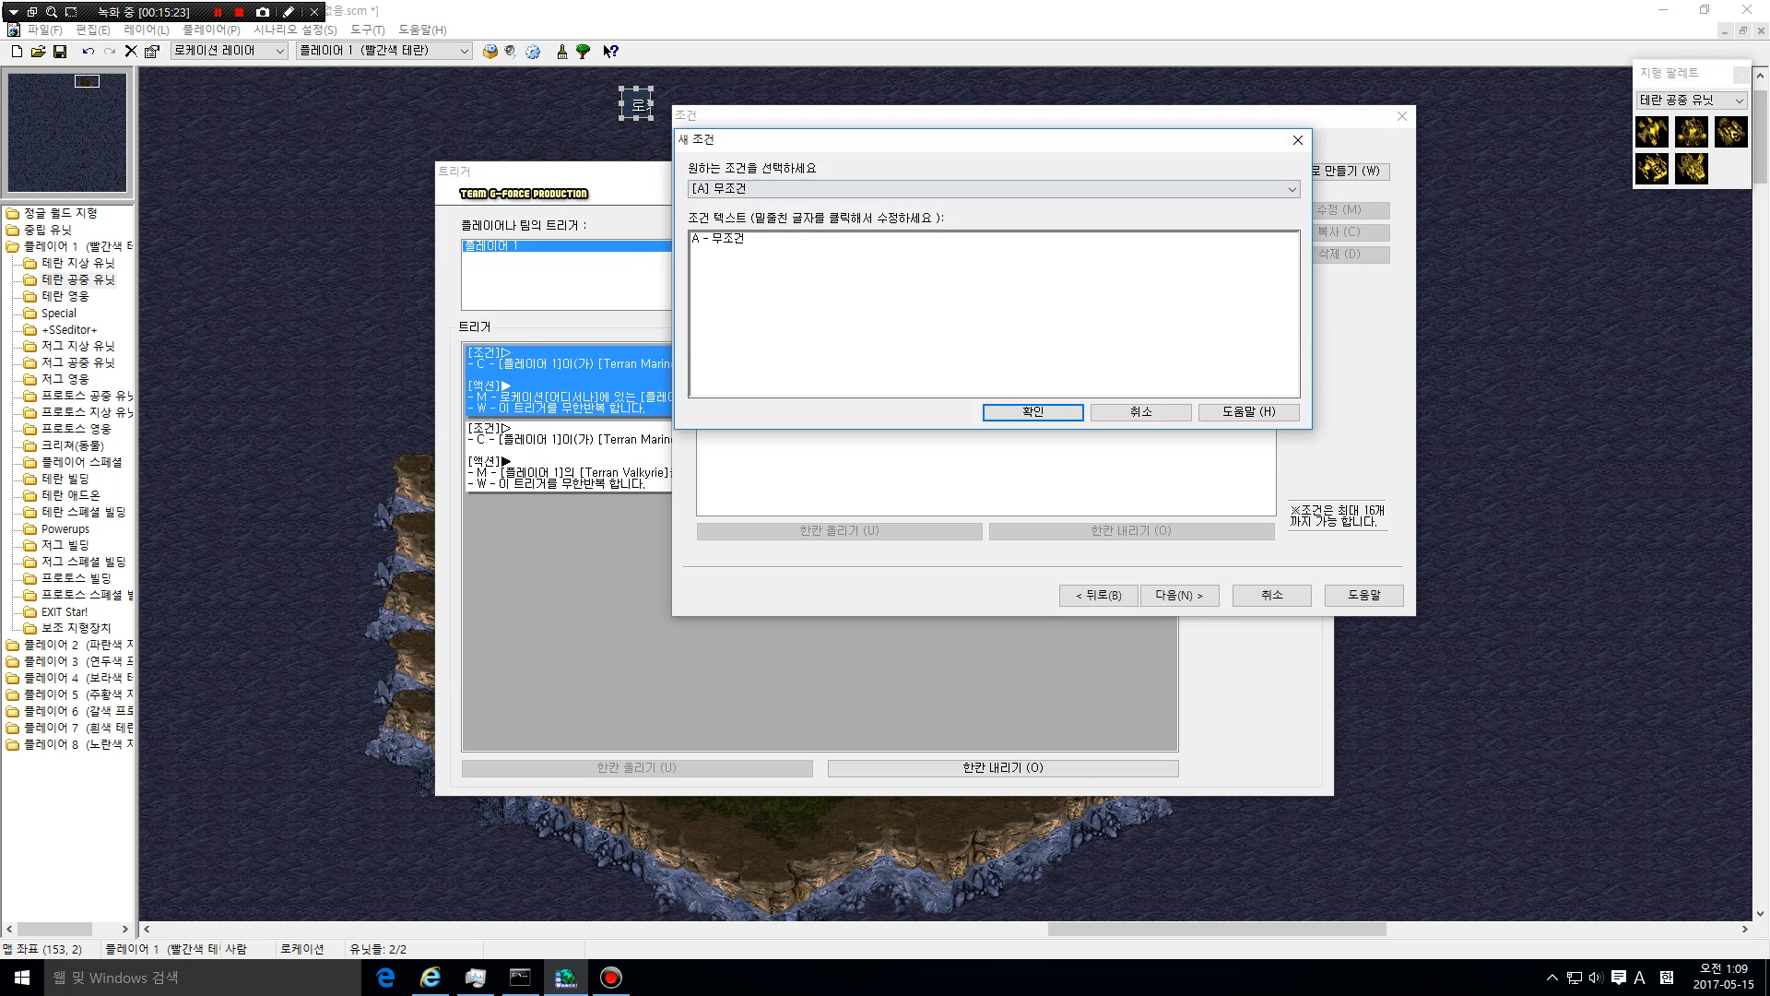
pyautogui.click(994, 189)
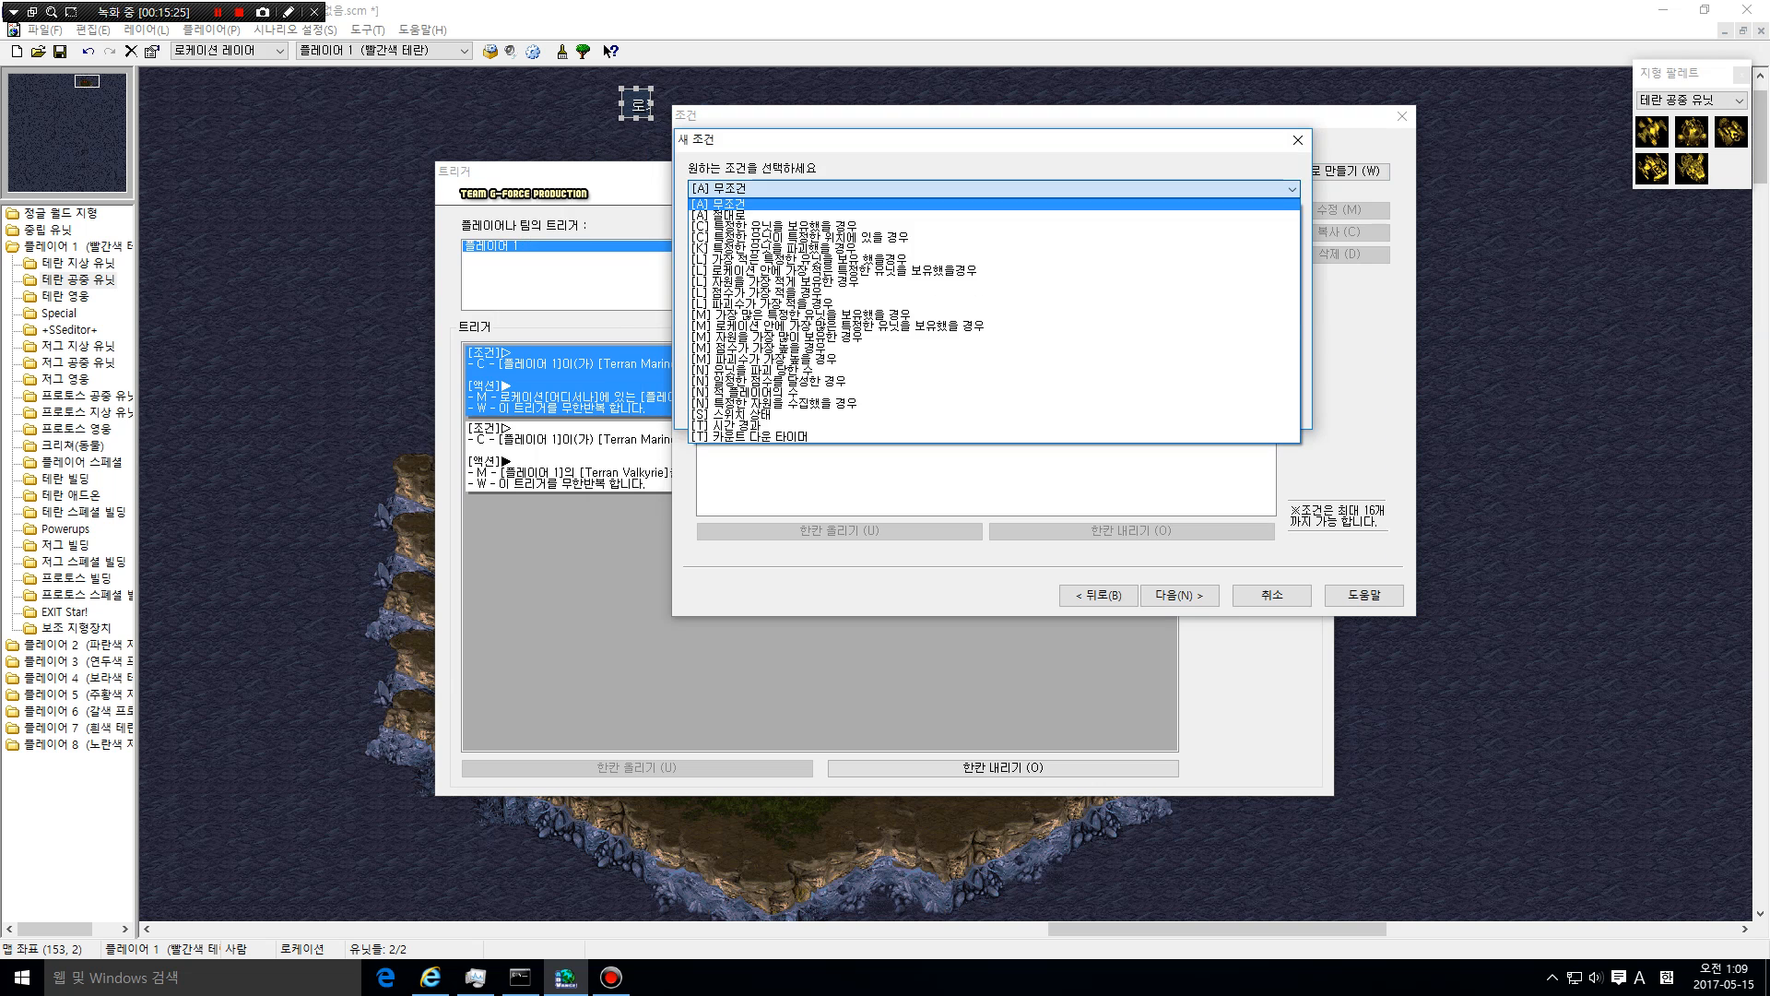
pyautogui.press('Down')
pyautogui.press('Down')
pyautogui.press('Return')
pyautogui.click(773, 239)
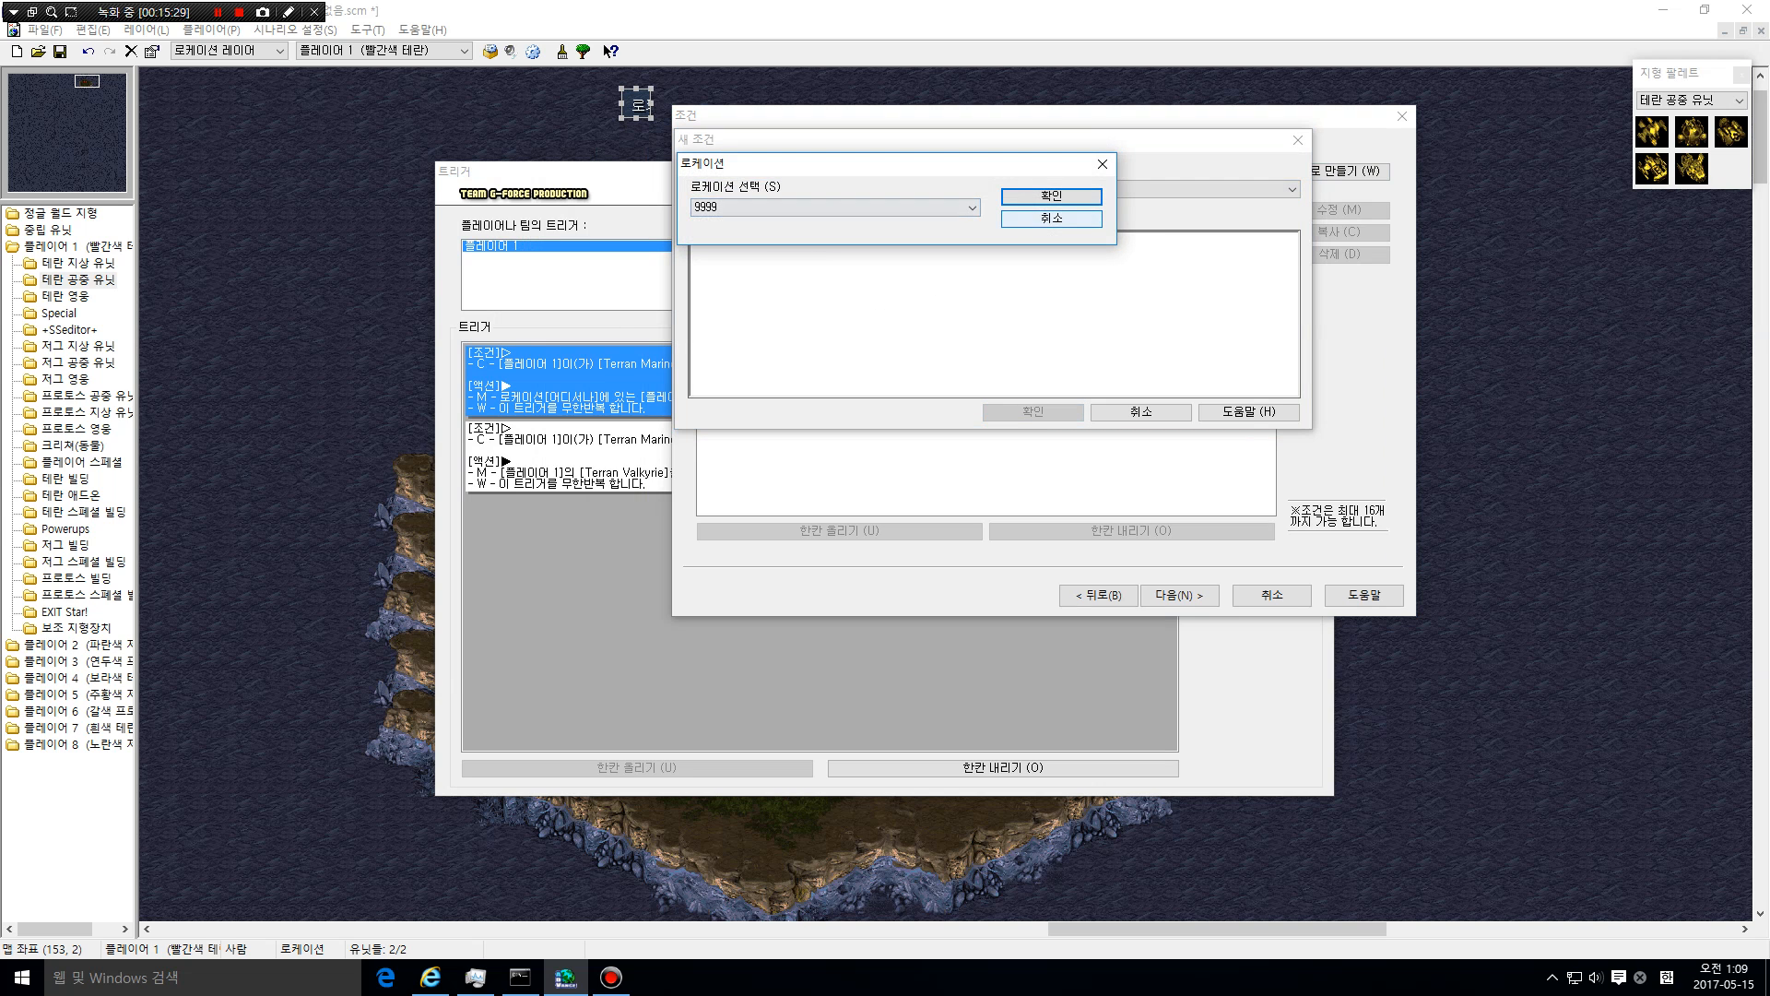
pyautogui.click(1051, 219)
# Set the condition type to [C] 특정한 유닛을 보유했을 경우 with 플레이어 1
pyautogui.click(994, 189)
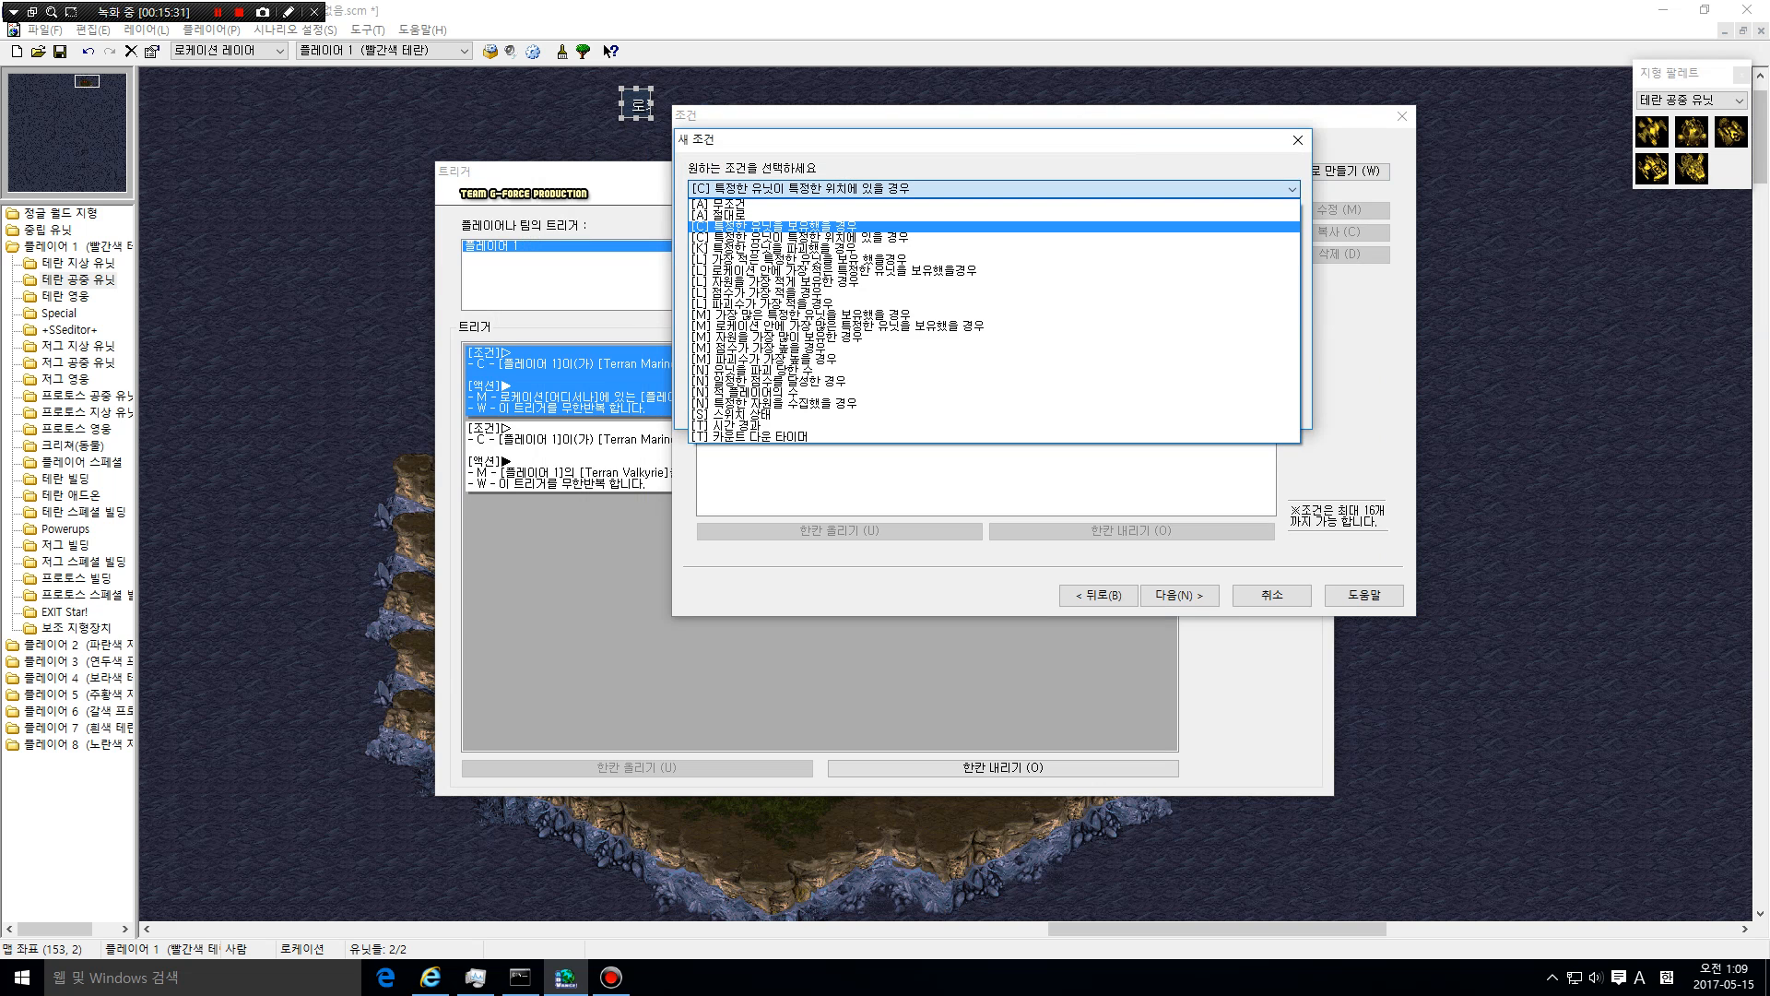
pyautogui.press('Return')
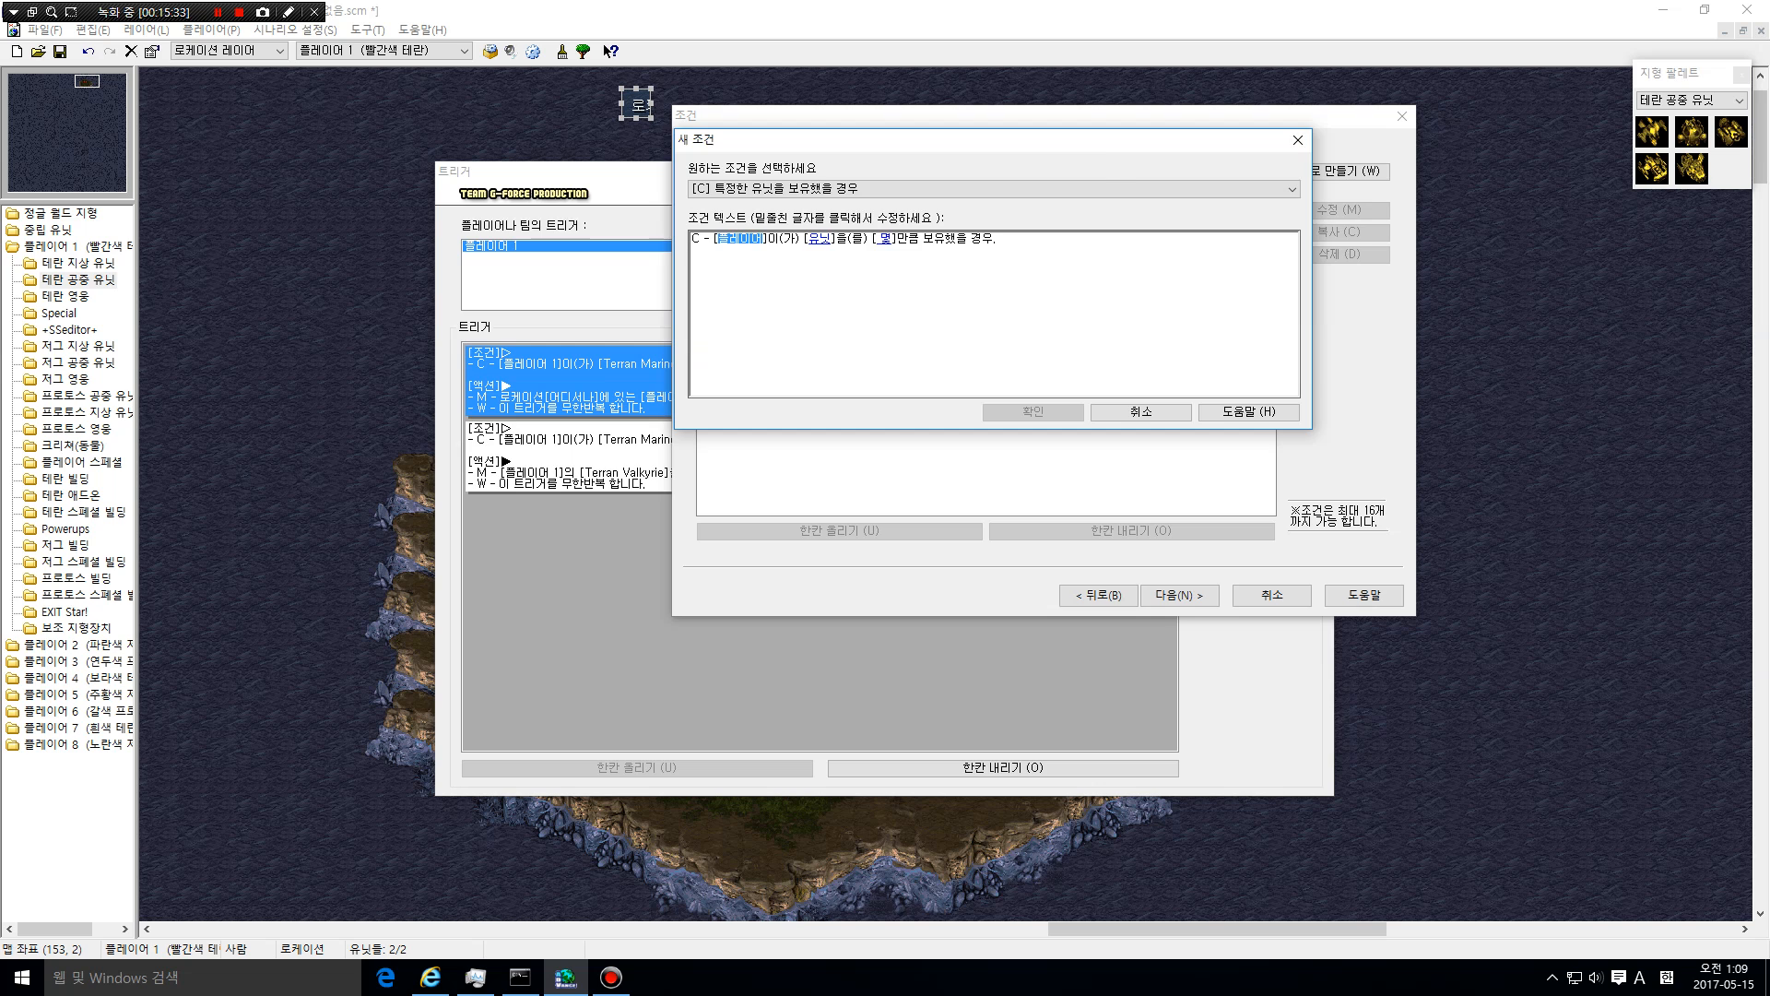
pyautogui.click(740, 238)
pyautogui.click(1049, 196)
# Set the condition's unit to Terran Valkyrie from 테란 공중 유닛
pyautogui.click(829, 239)
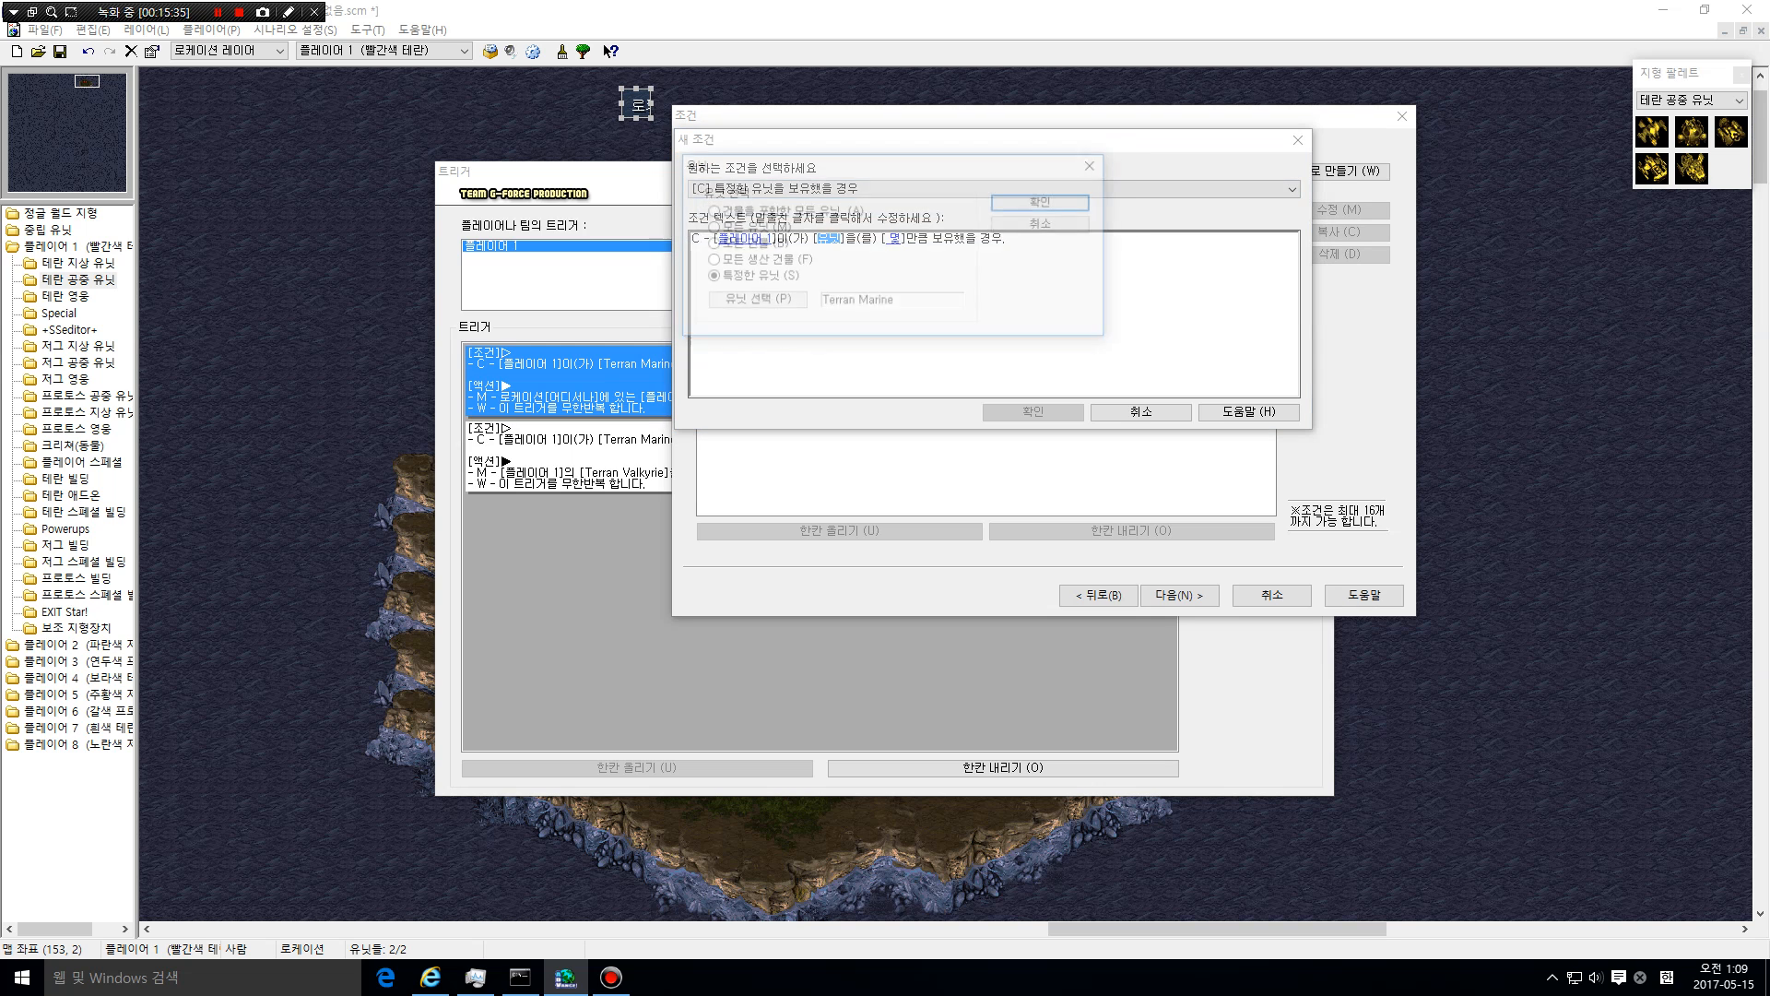
pyautogui.click(753, 300)
pyautogui.click(729, 258)
pyautogui.doubleClick(729, 232)
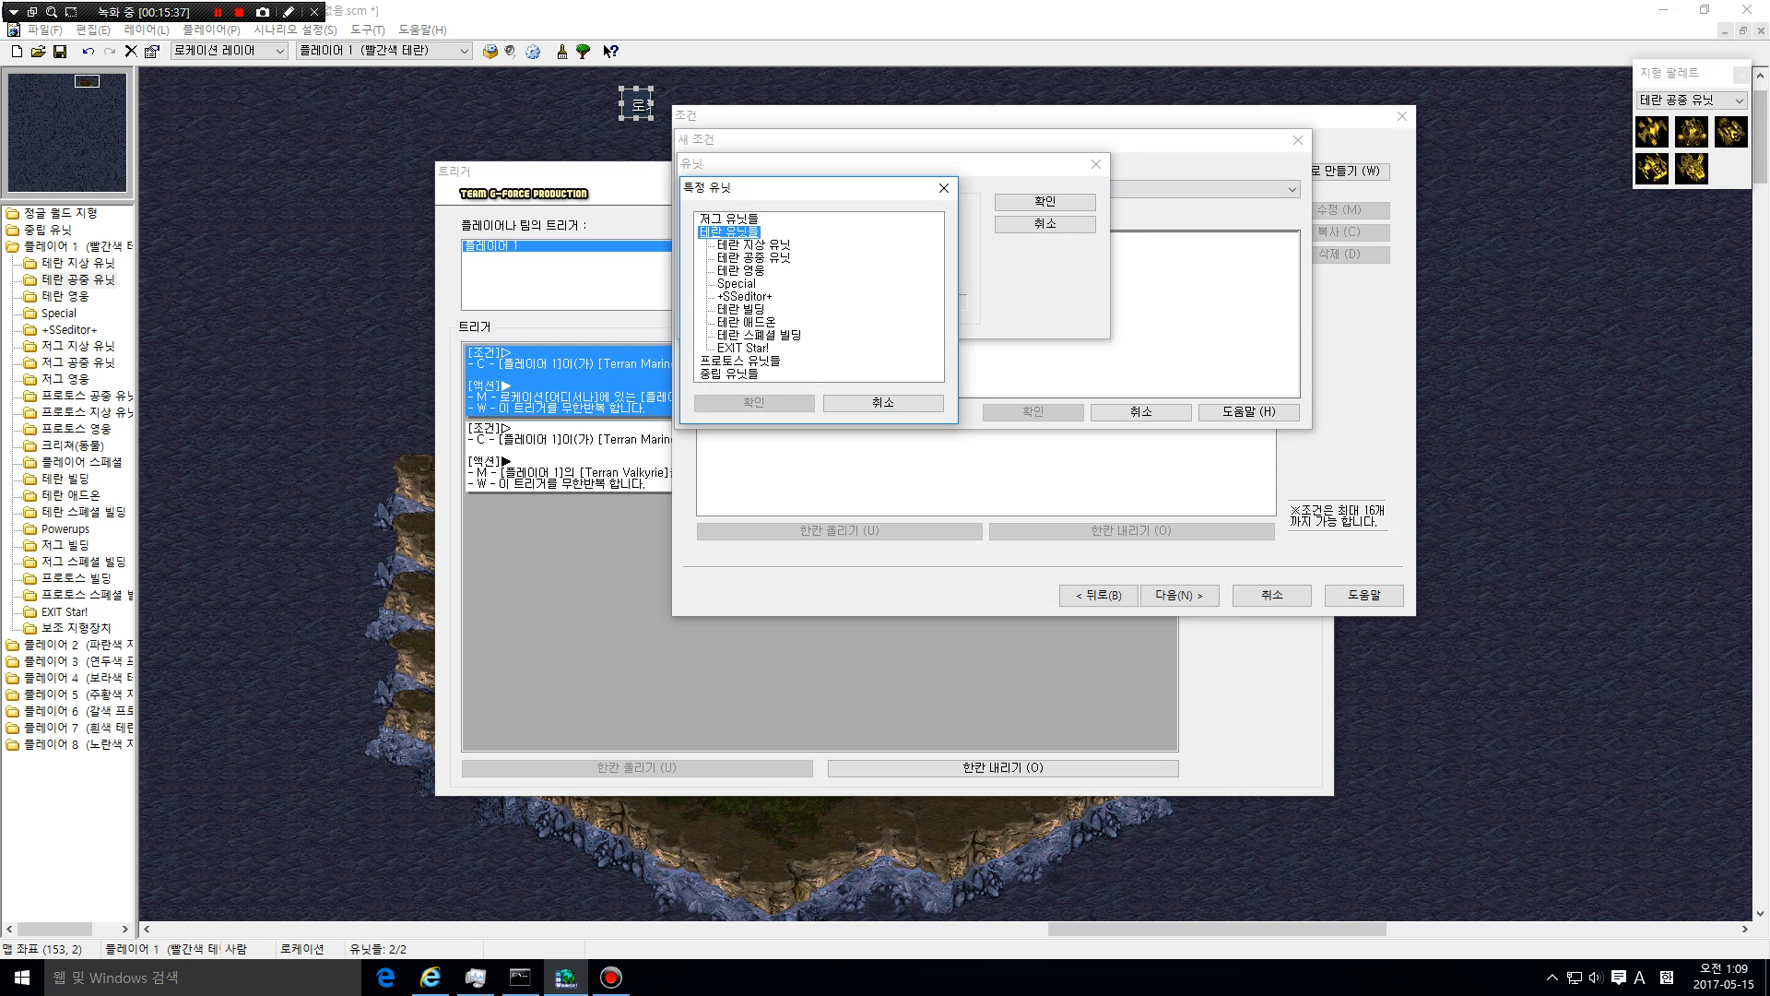
pyautogui.doubleClick(753, 258)
pyautogui.click(776, 322)
pyautogui.click(754, 403)
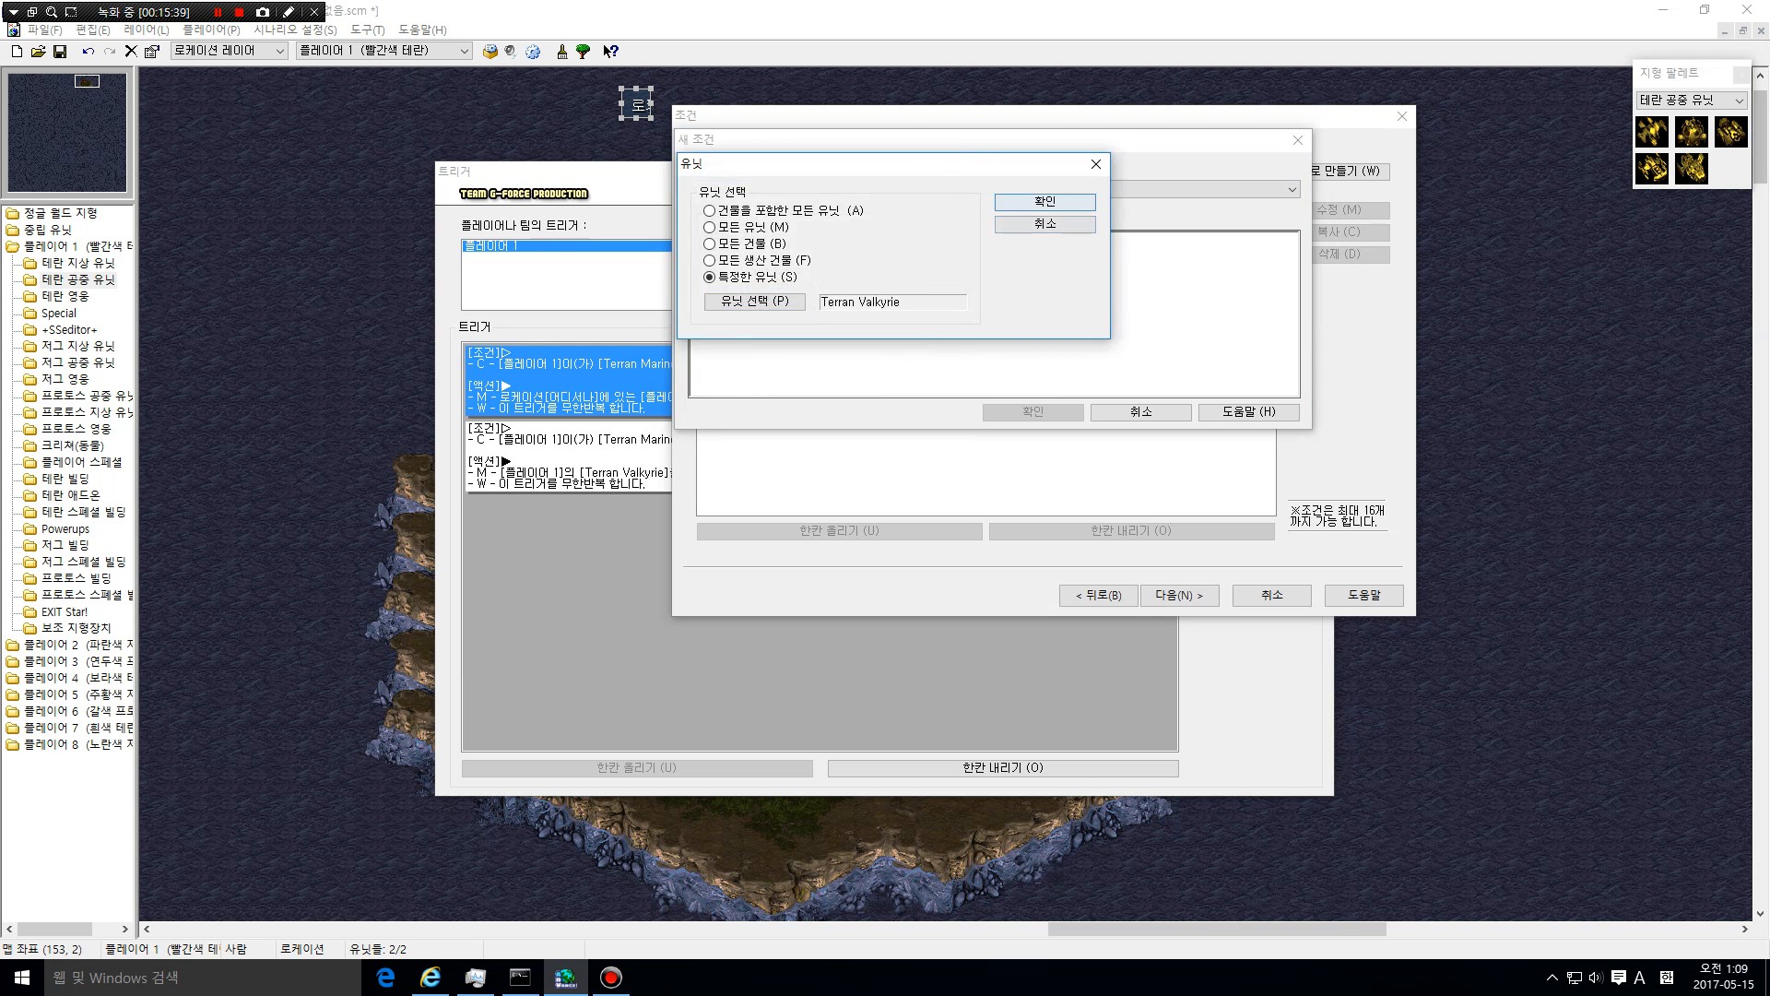
pyautogui.click(1045, 201)
# Set the Valkyrie condition's amount to 정확히 0 and accept the condition
pyautogui.click(950, 237)
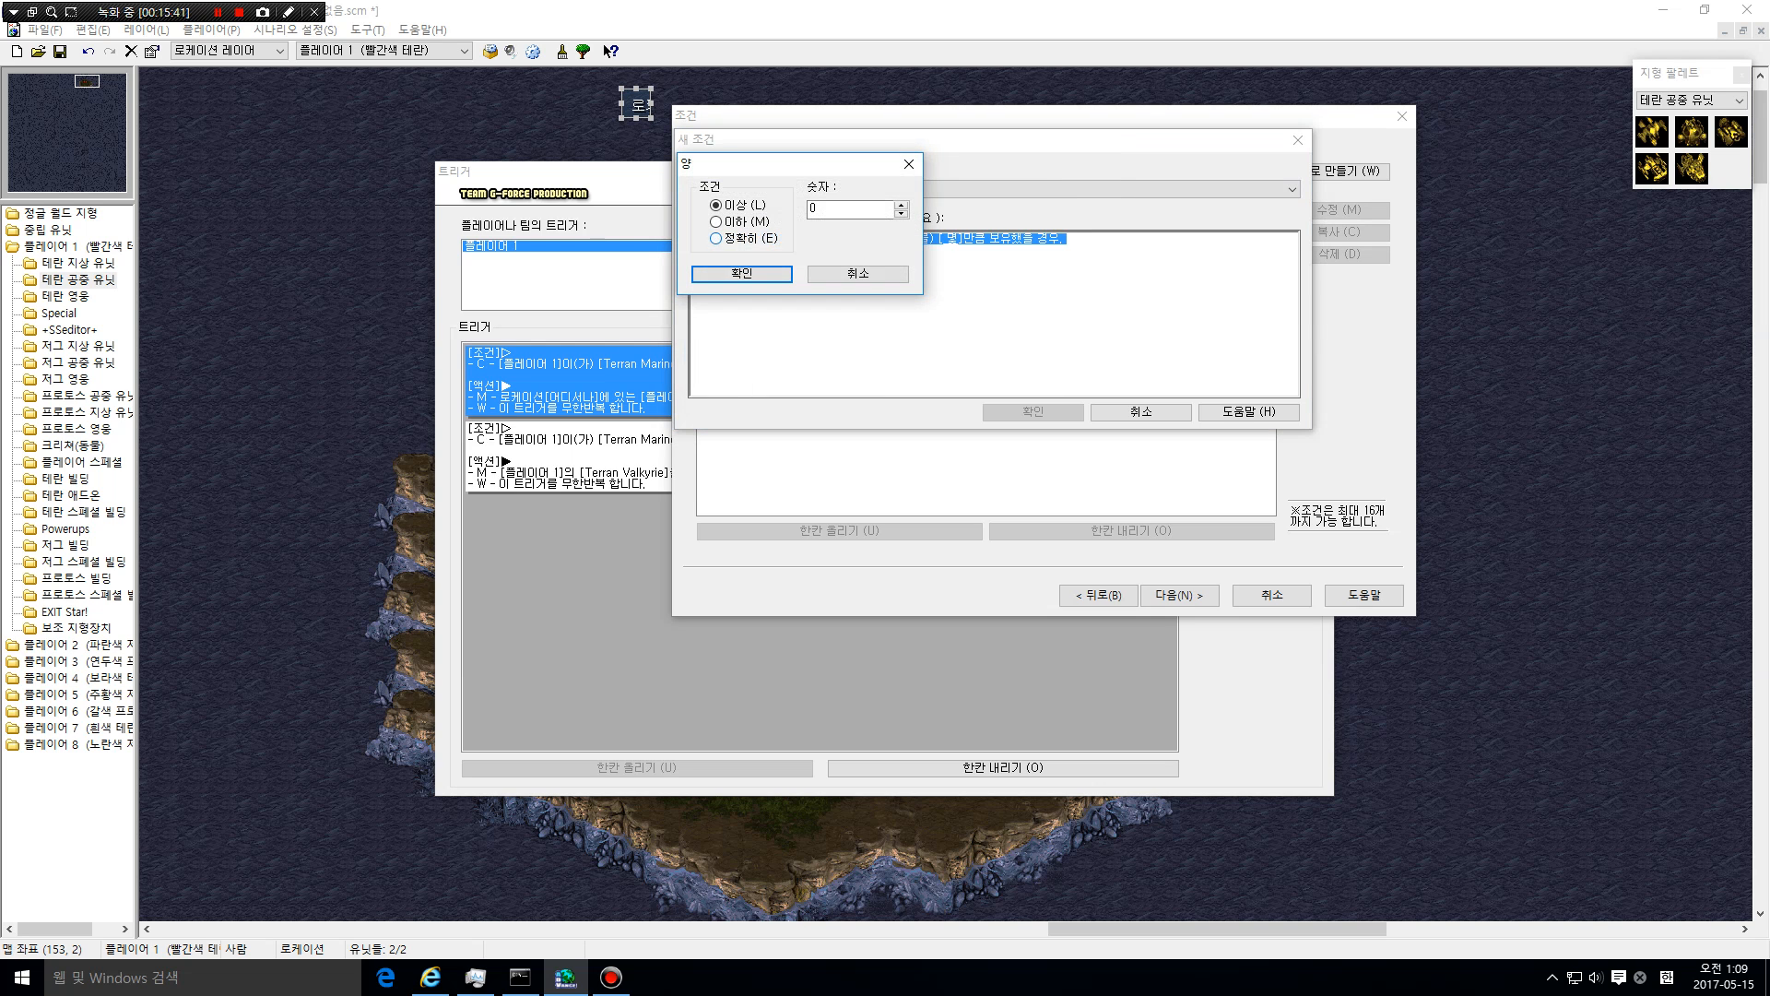
pyautogui.click(848, 210)
pyautogui.click(743, 274)
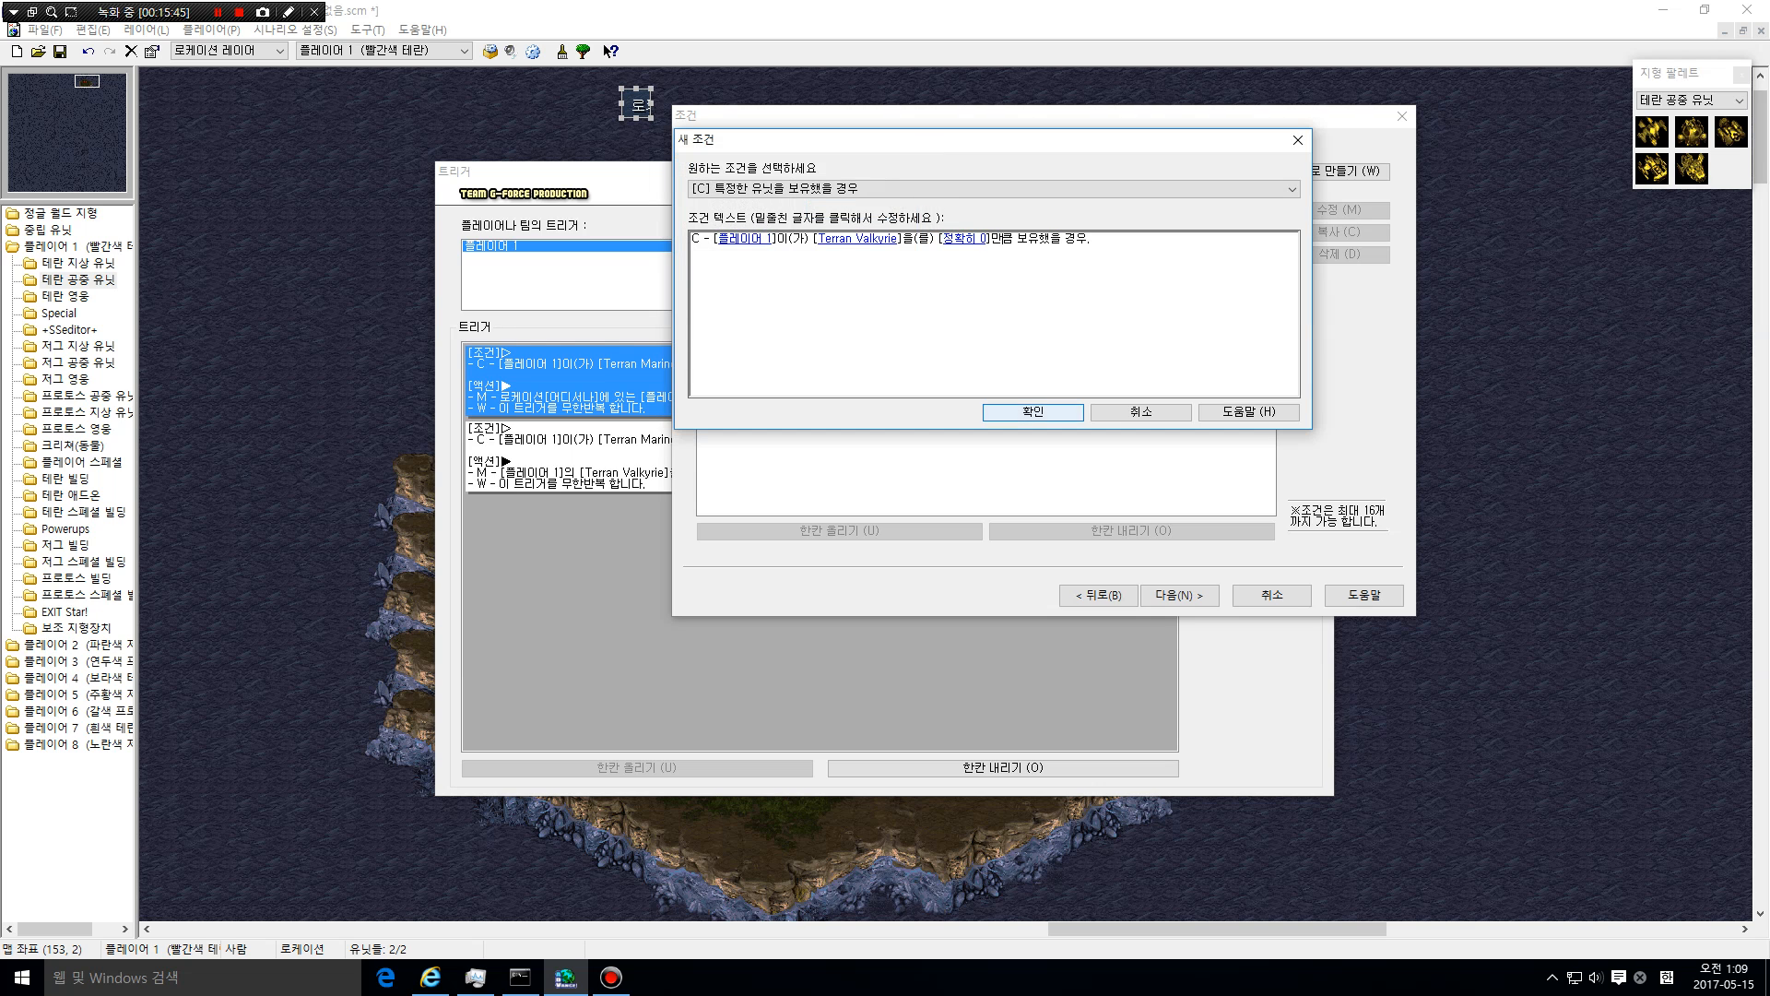
pyautogui.click(1032, 412)
# Proceed to the third trigger's actions and add a [C] 유닛 생성 action located at 로케이션 1
pyautogui.click(1180, 596)
pyautogui.click(1339, 172)
pyautogui.click(830, 189)
pyautogui.click(821, 215)
pyautogui.click(773, 239)
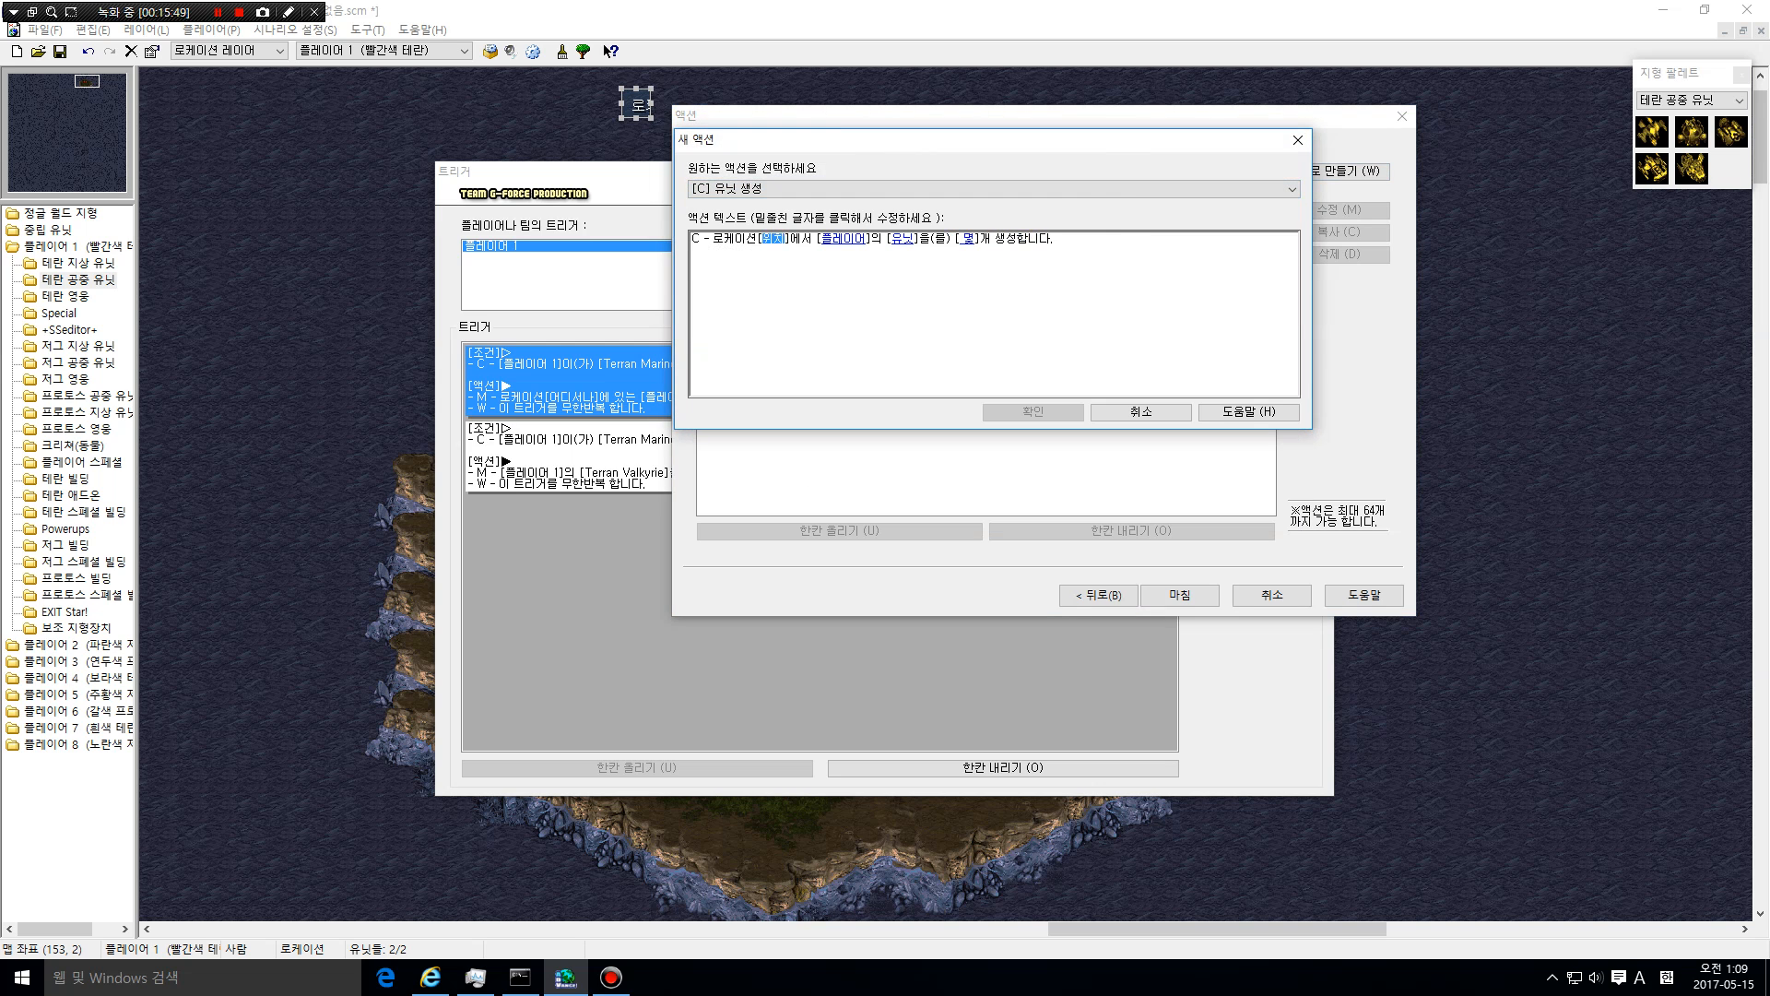
pyautogui.click(811, 208)
pyautogui.click(784, 233)
pyautogui.press('Return')
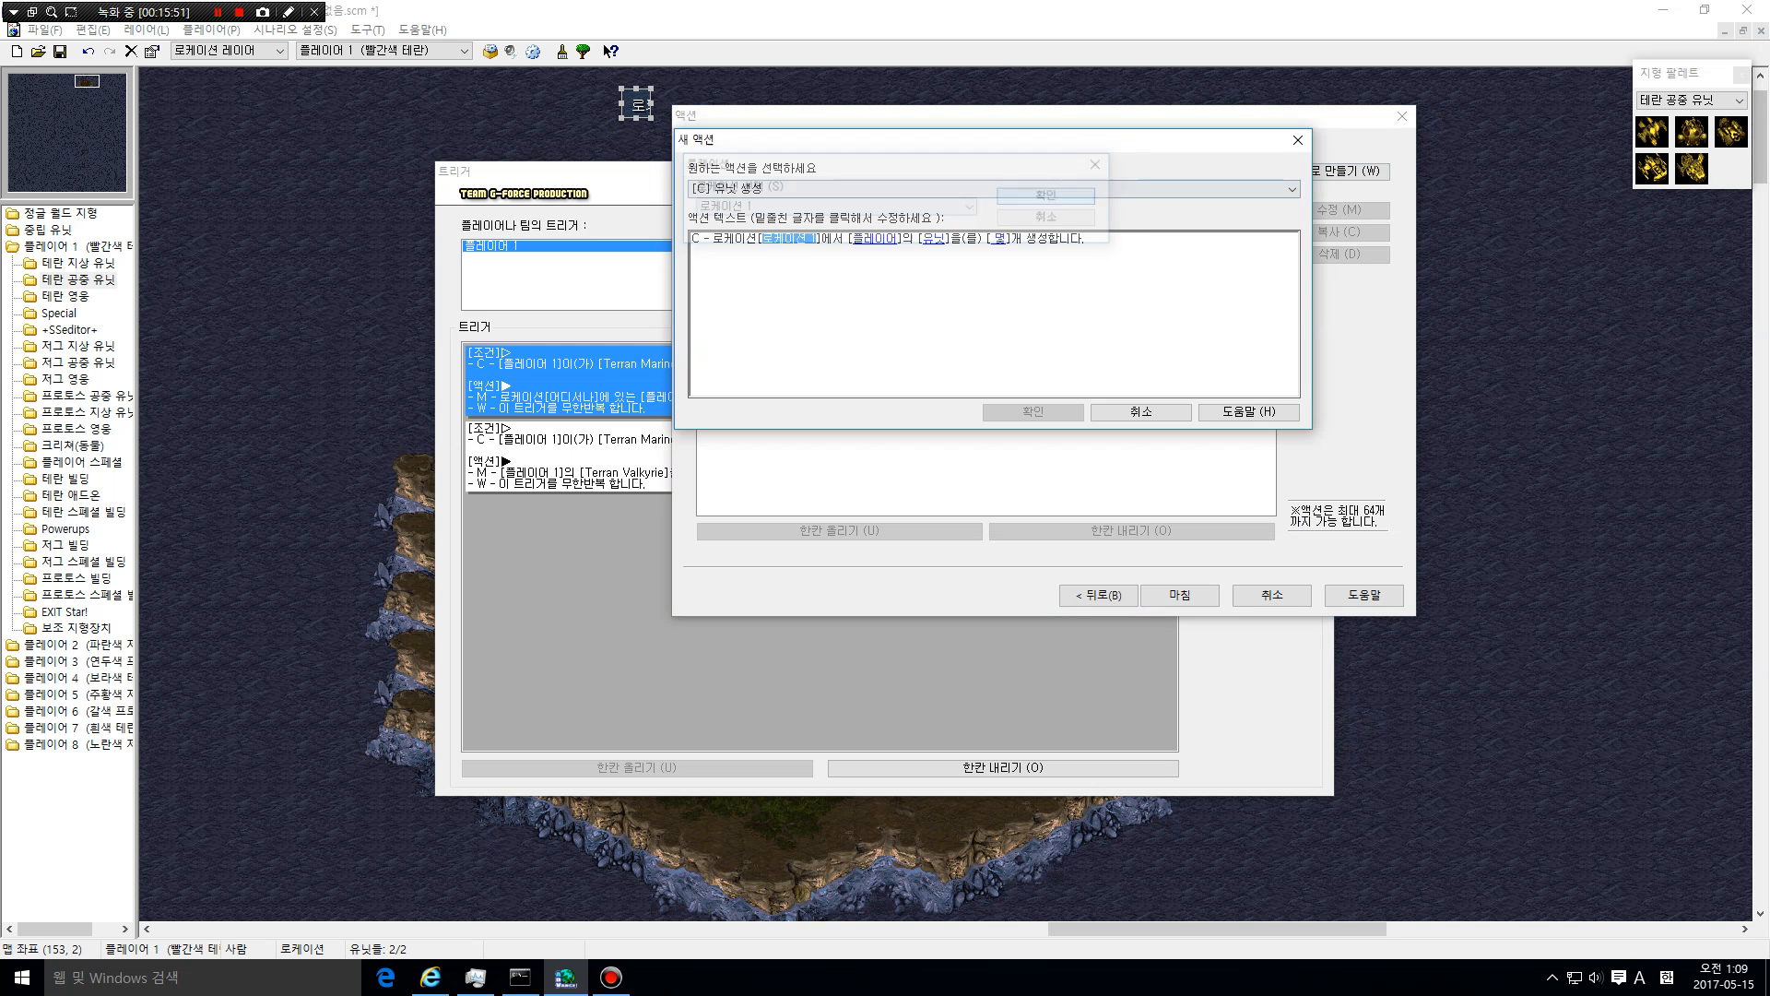
# Set the create-unit action's player to 플레이어 1 and its unit to Terran Valkyrie from 테란 공중 유닛
pyautogui.press('Tab')
pyautogui.press('Return')
pyautogui.press('Return')
pyautogui.press('Tab')
pyautogui.click(942, 239)
pyautogui.doubleClick(728, 208)
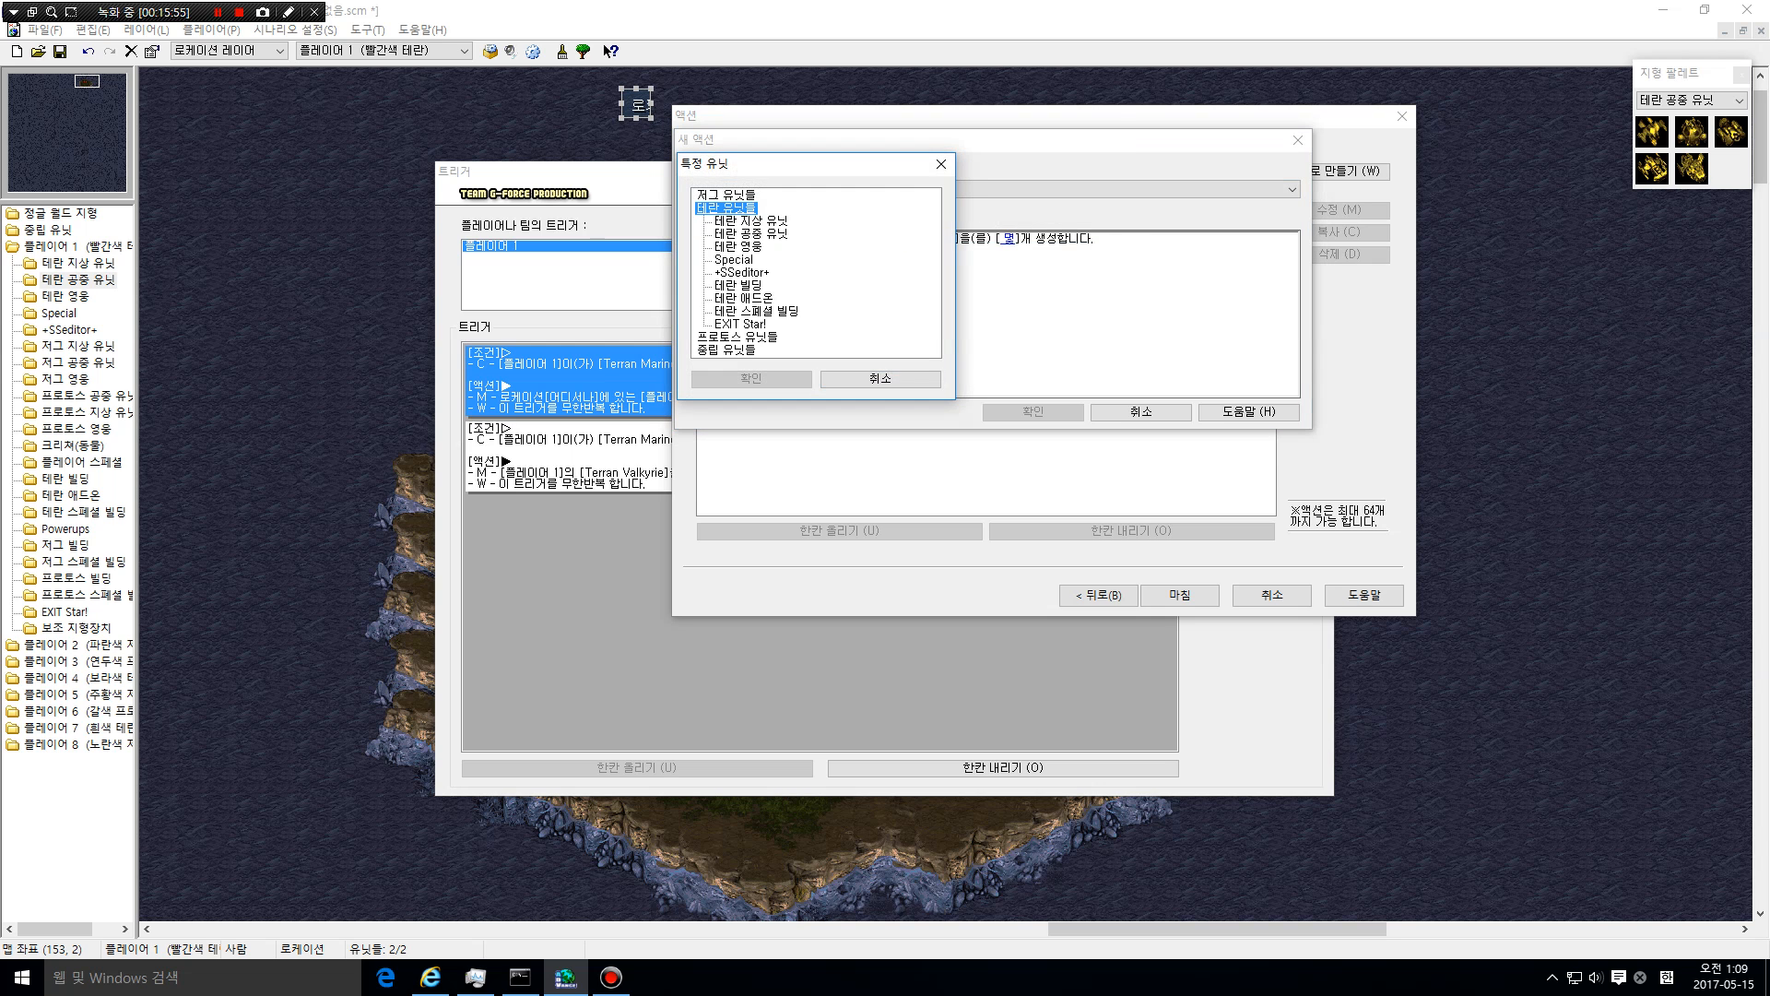
pyautogui.doubleClick(752, 234)
pyautogui.click(772, 299)
pyautogui.press('Return')
pyautogui.press('Tab')
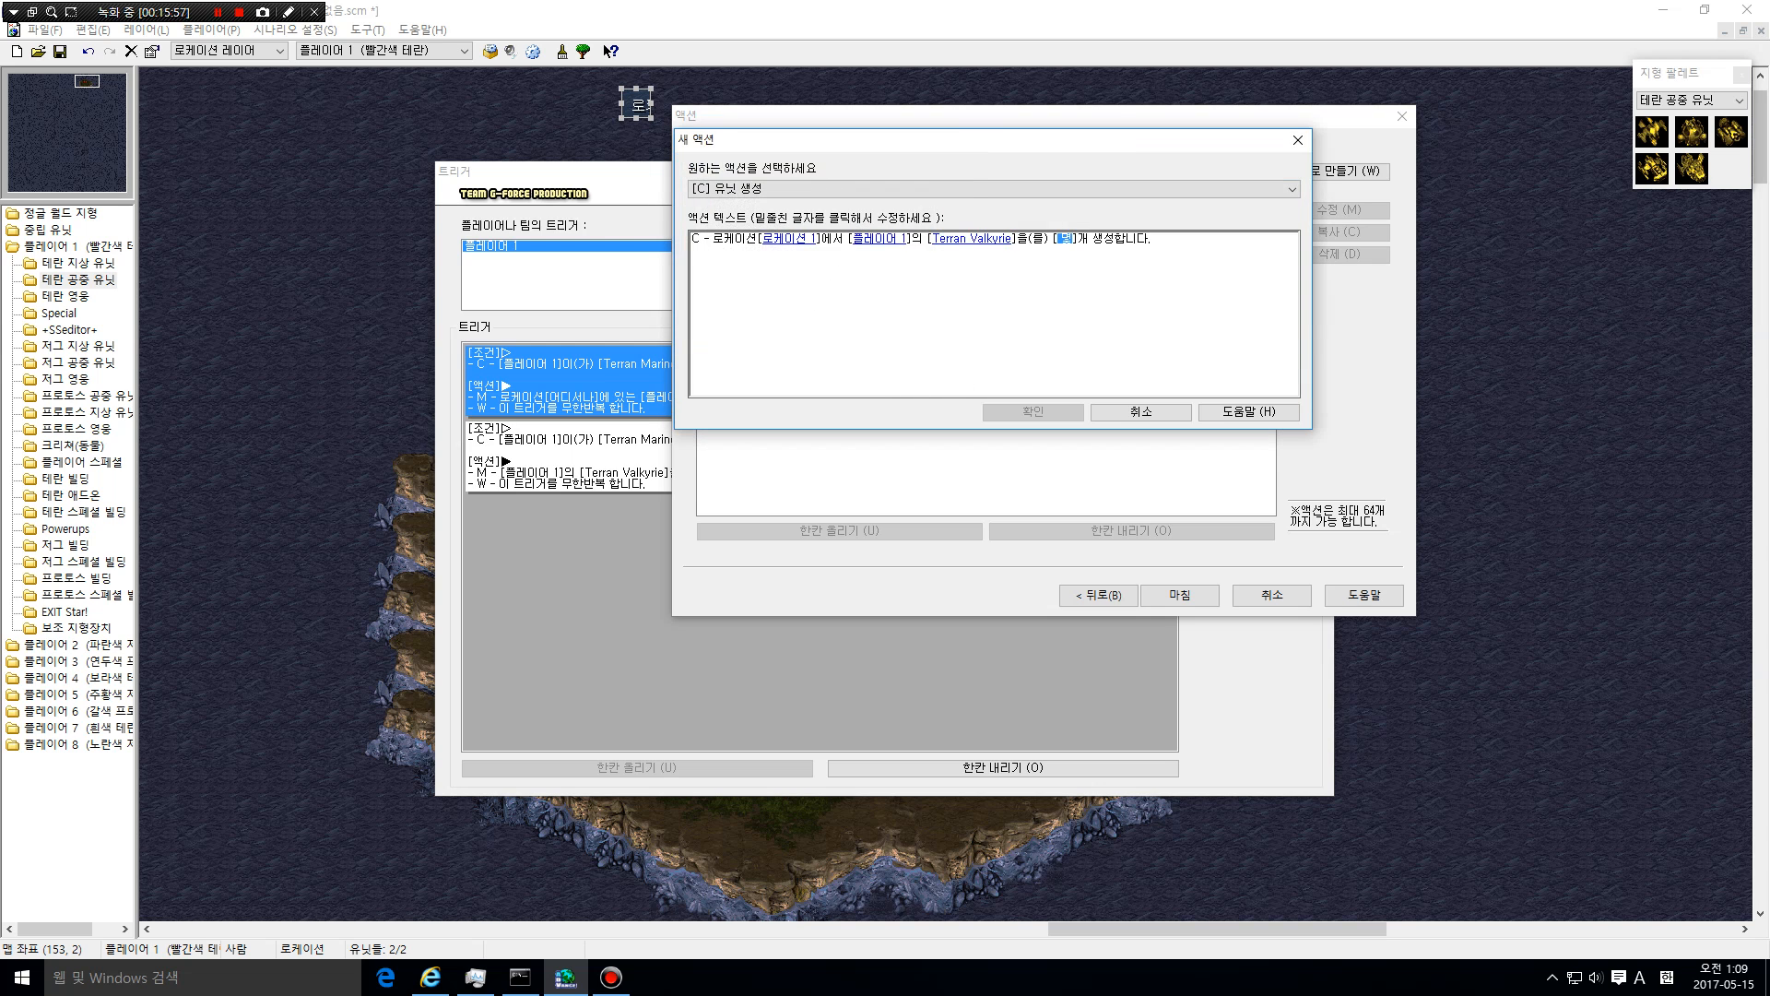
# Set the number of Valkyries to create to 1 and accept the action
pyautogui.click(1065, 239)
pyautogui.click(878, 195)
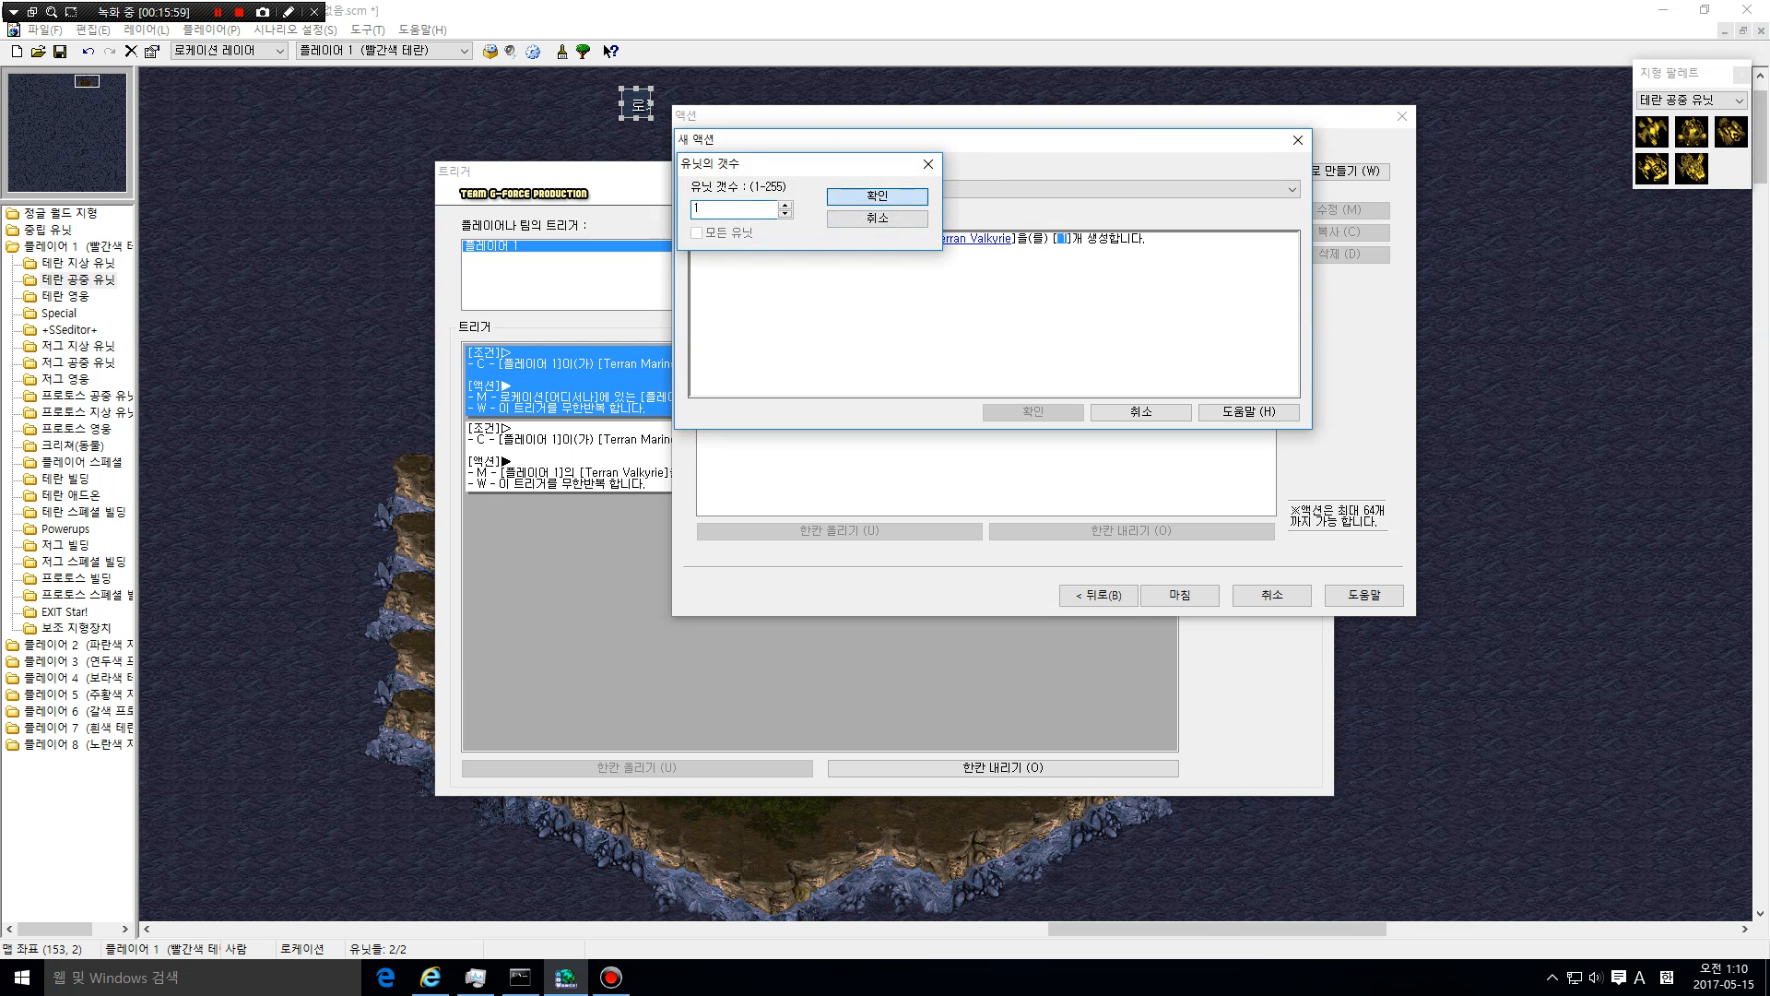
pyautogui.click(1033, 413)
# Add the action that repeats the trigger indefinitely, finish the third trigger and close the trigger list
pyautogui.click(1346, 171)
pyautogui.click(1153, 189)
pyautogui.scroll(-9, 1060, 492)
pyautogui.click(1051, 524)
pyautogui.click(1034, 412)
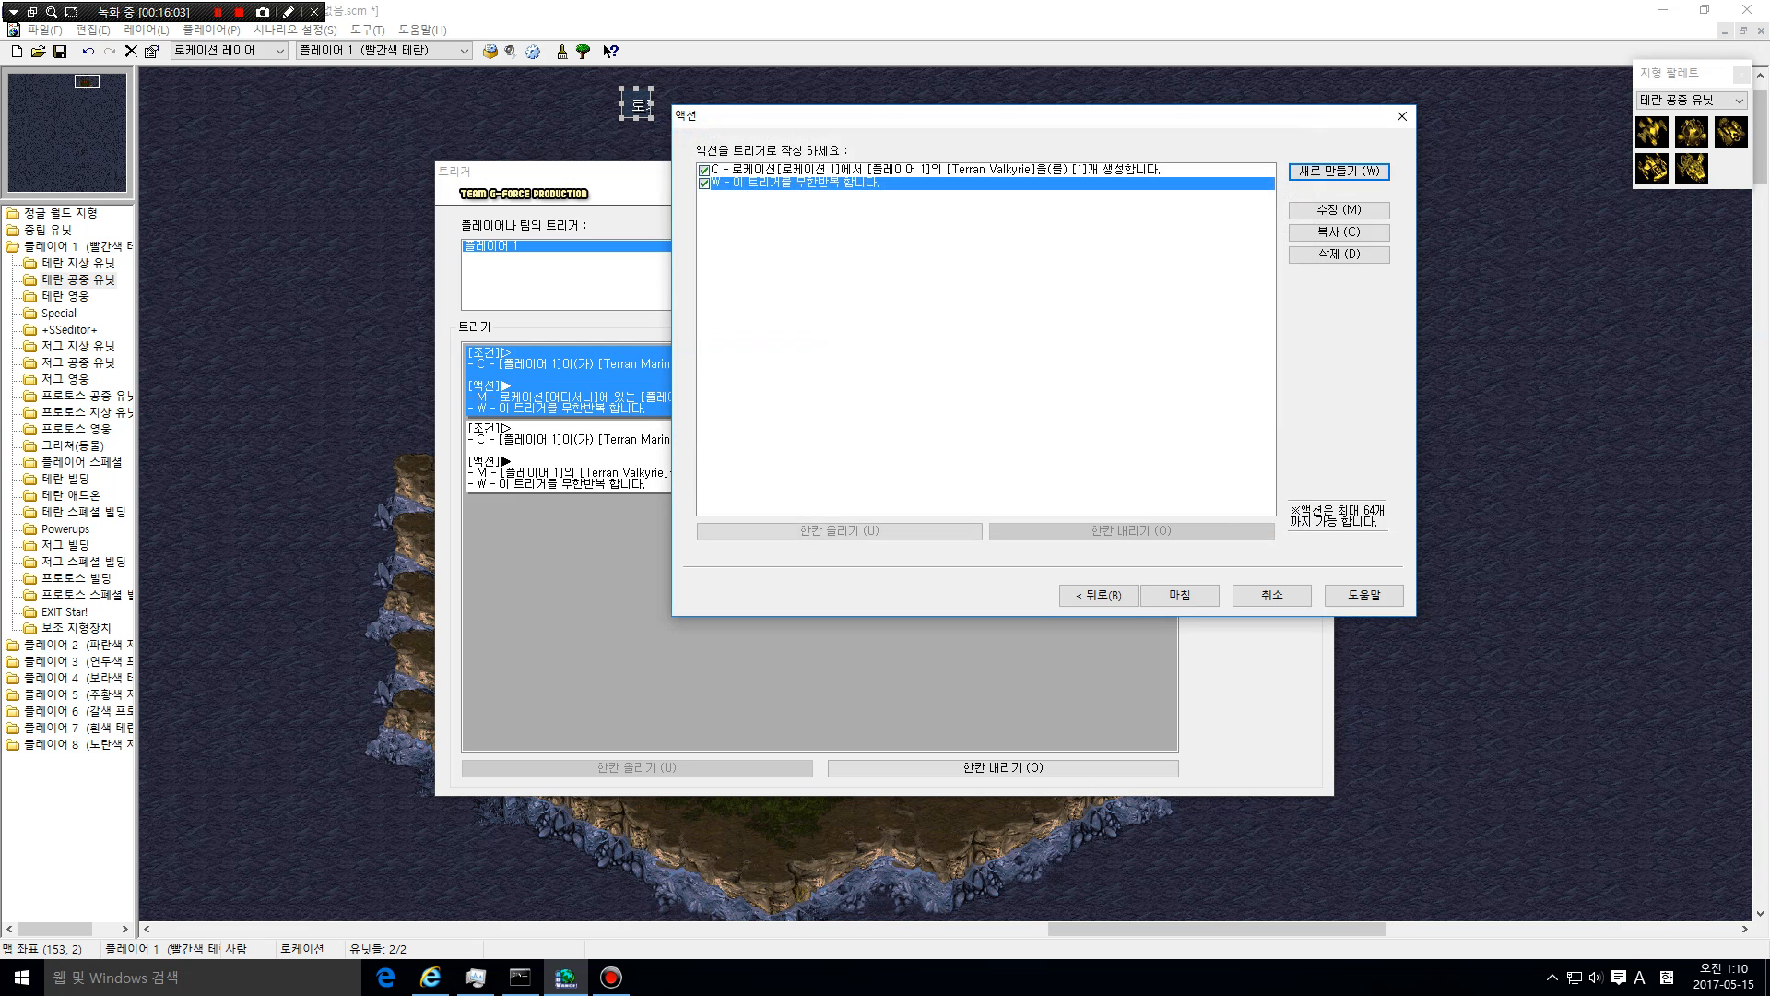
pyautogui.click(1180, 595)
pyautogui.click(1321, 172)
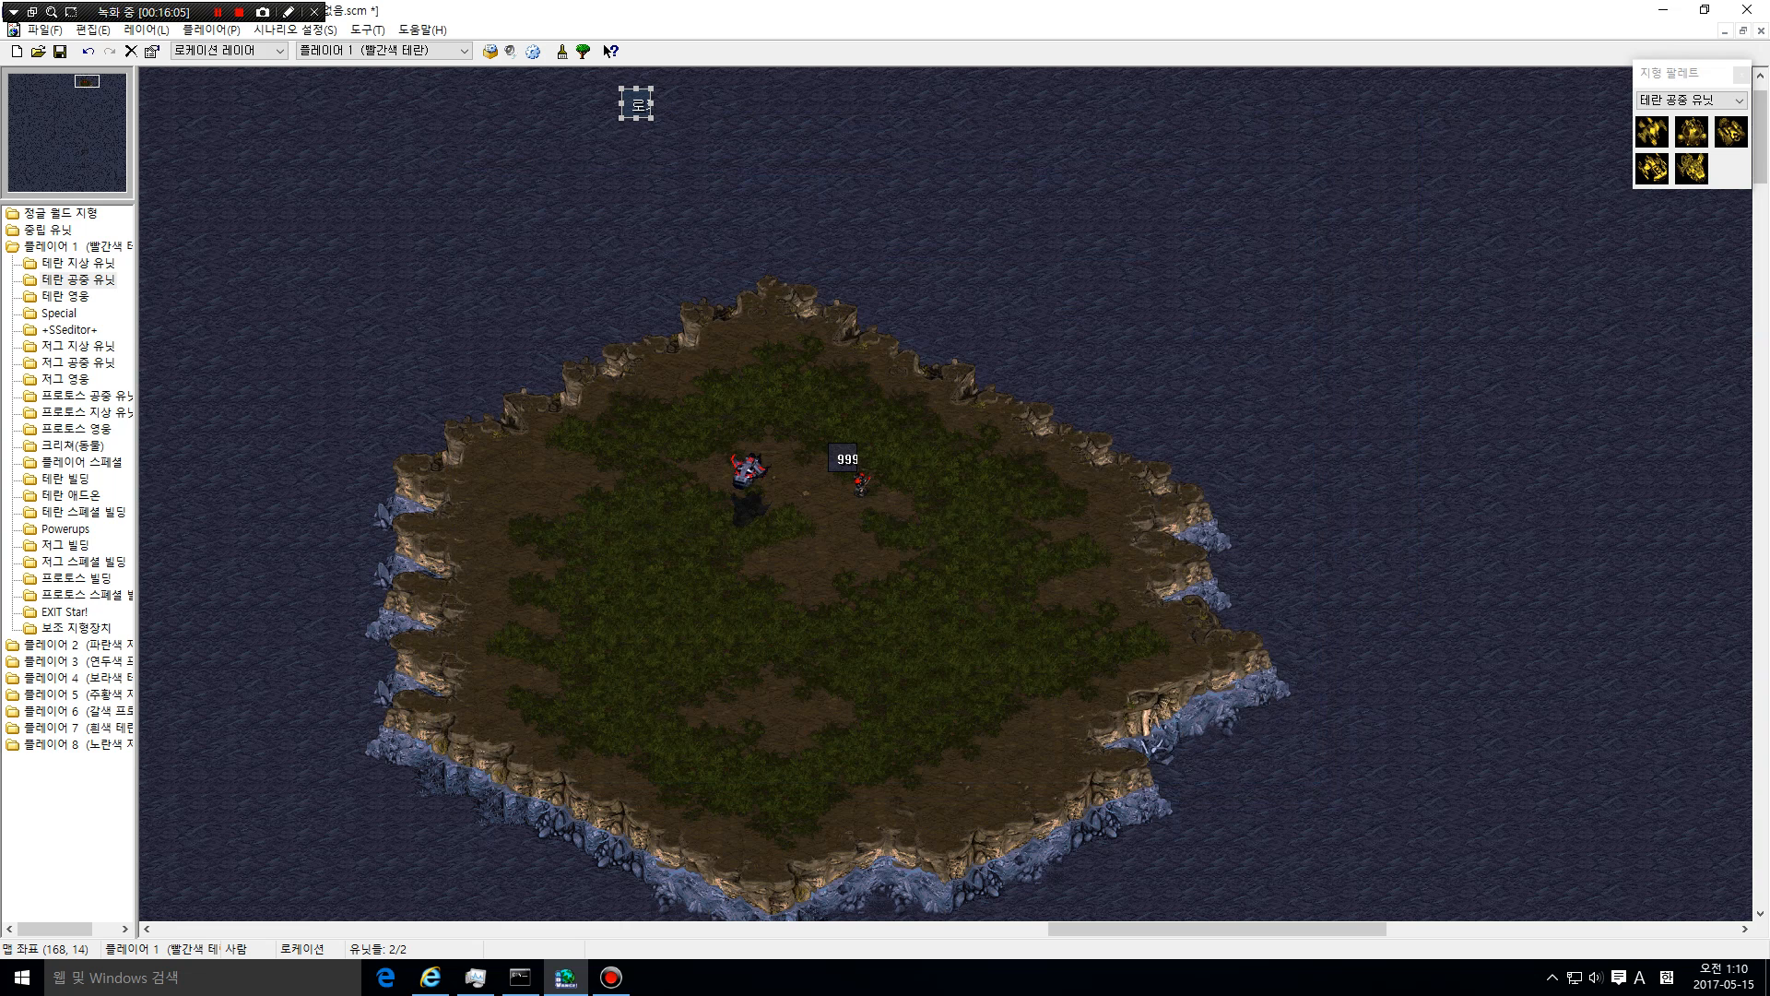
pyautogui.click(1653, 169)
pyautogui.click(751, 468)
pyautogui.rightClick(819, 529)
pyautogui.click(756, 457)
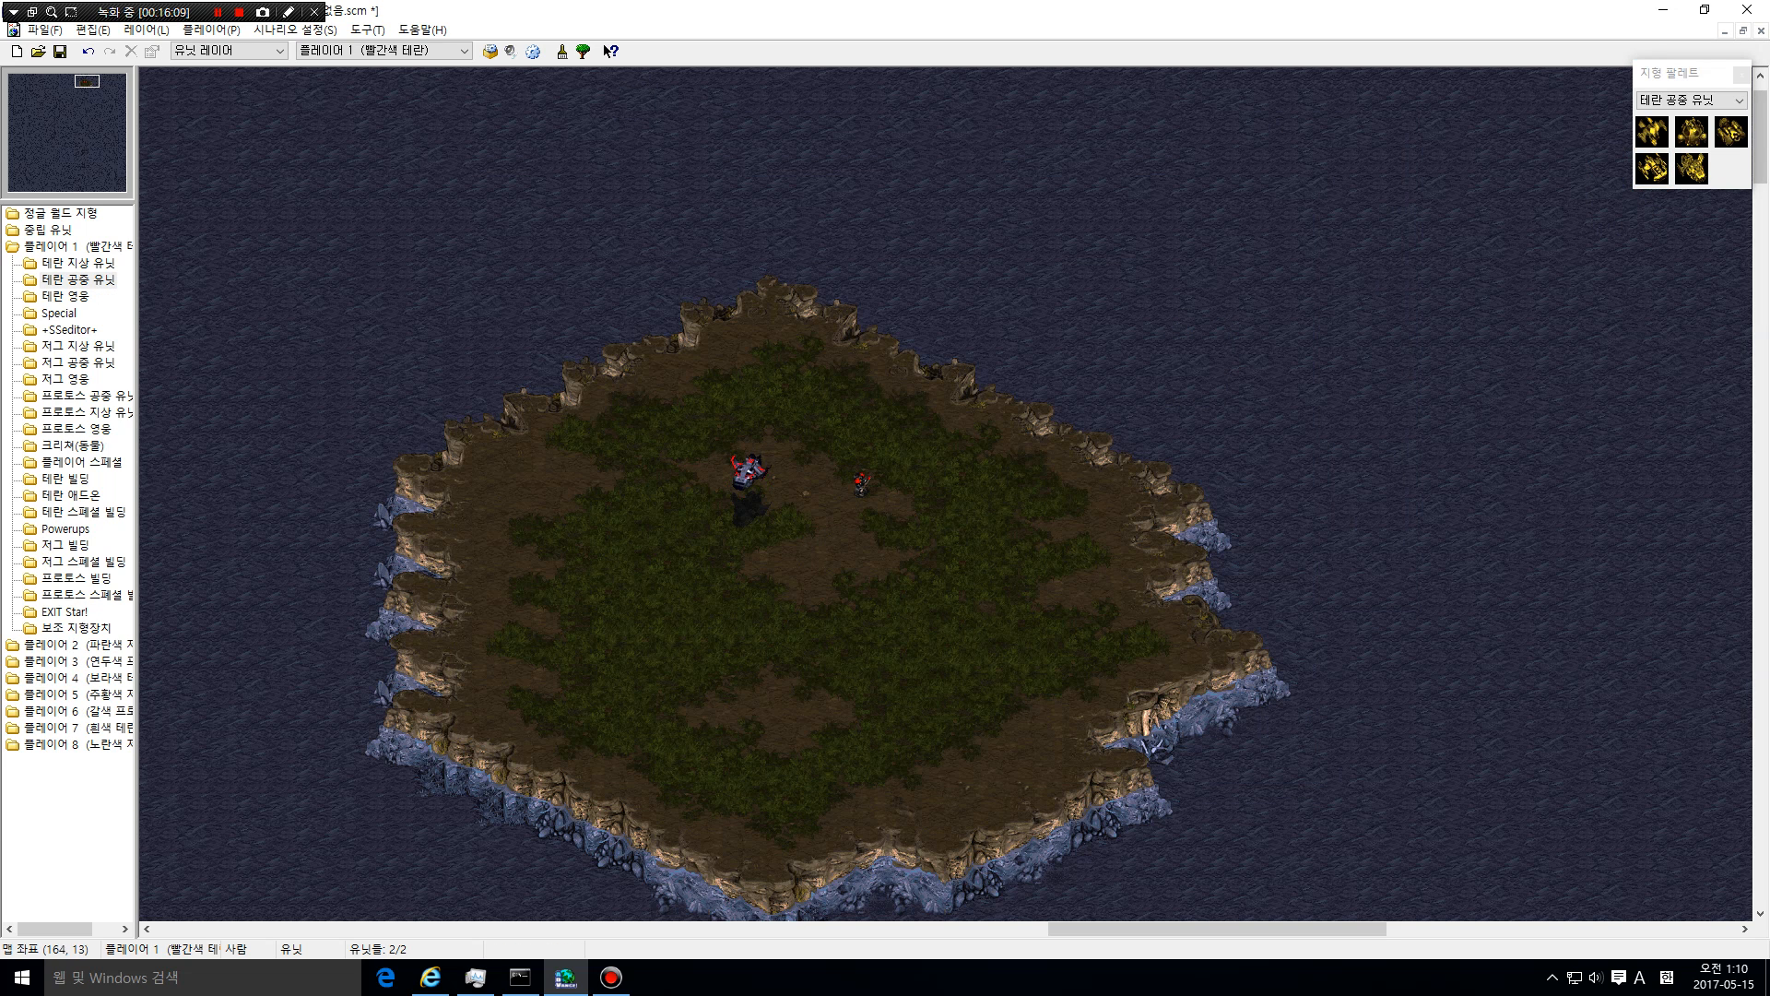
pyautogui.click(861, 481)
# Reopen the third trigger of 플레이어 1 for editing and go to its conditions
pyautogui.click(295, 30)
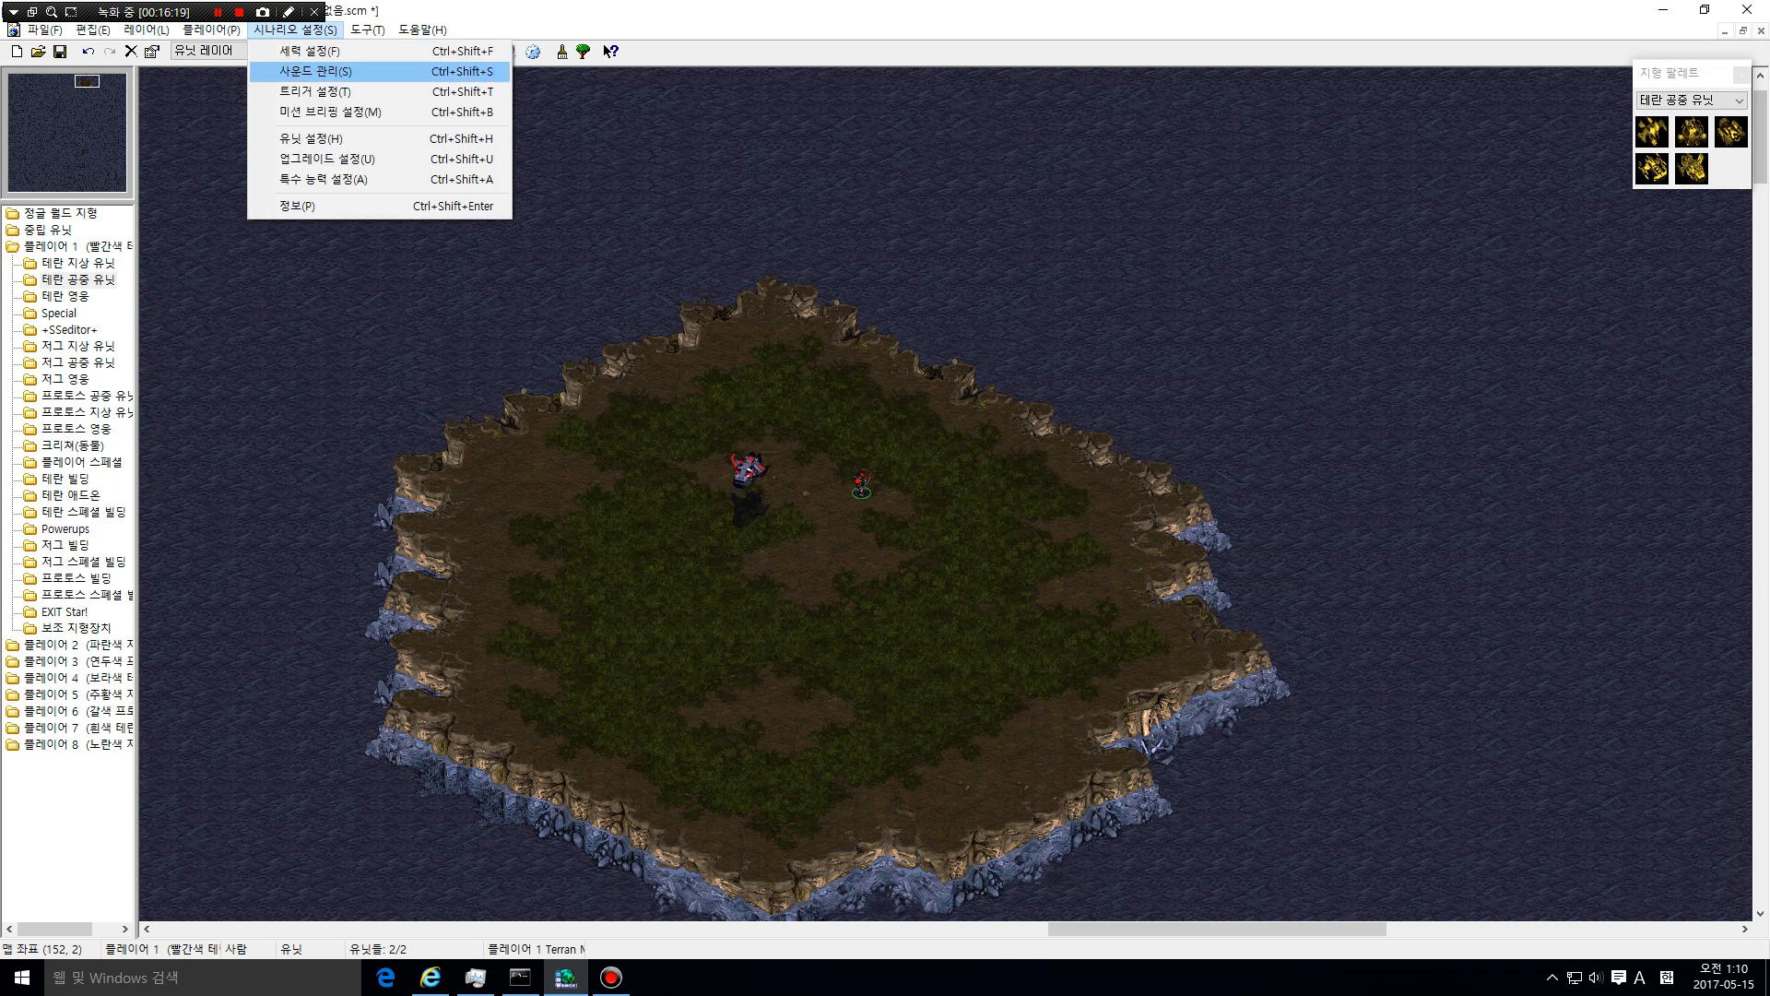
pyautogui.click(313, 91)
pyautogui.doubleClick(783, 532)
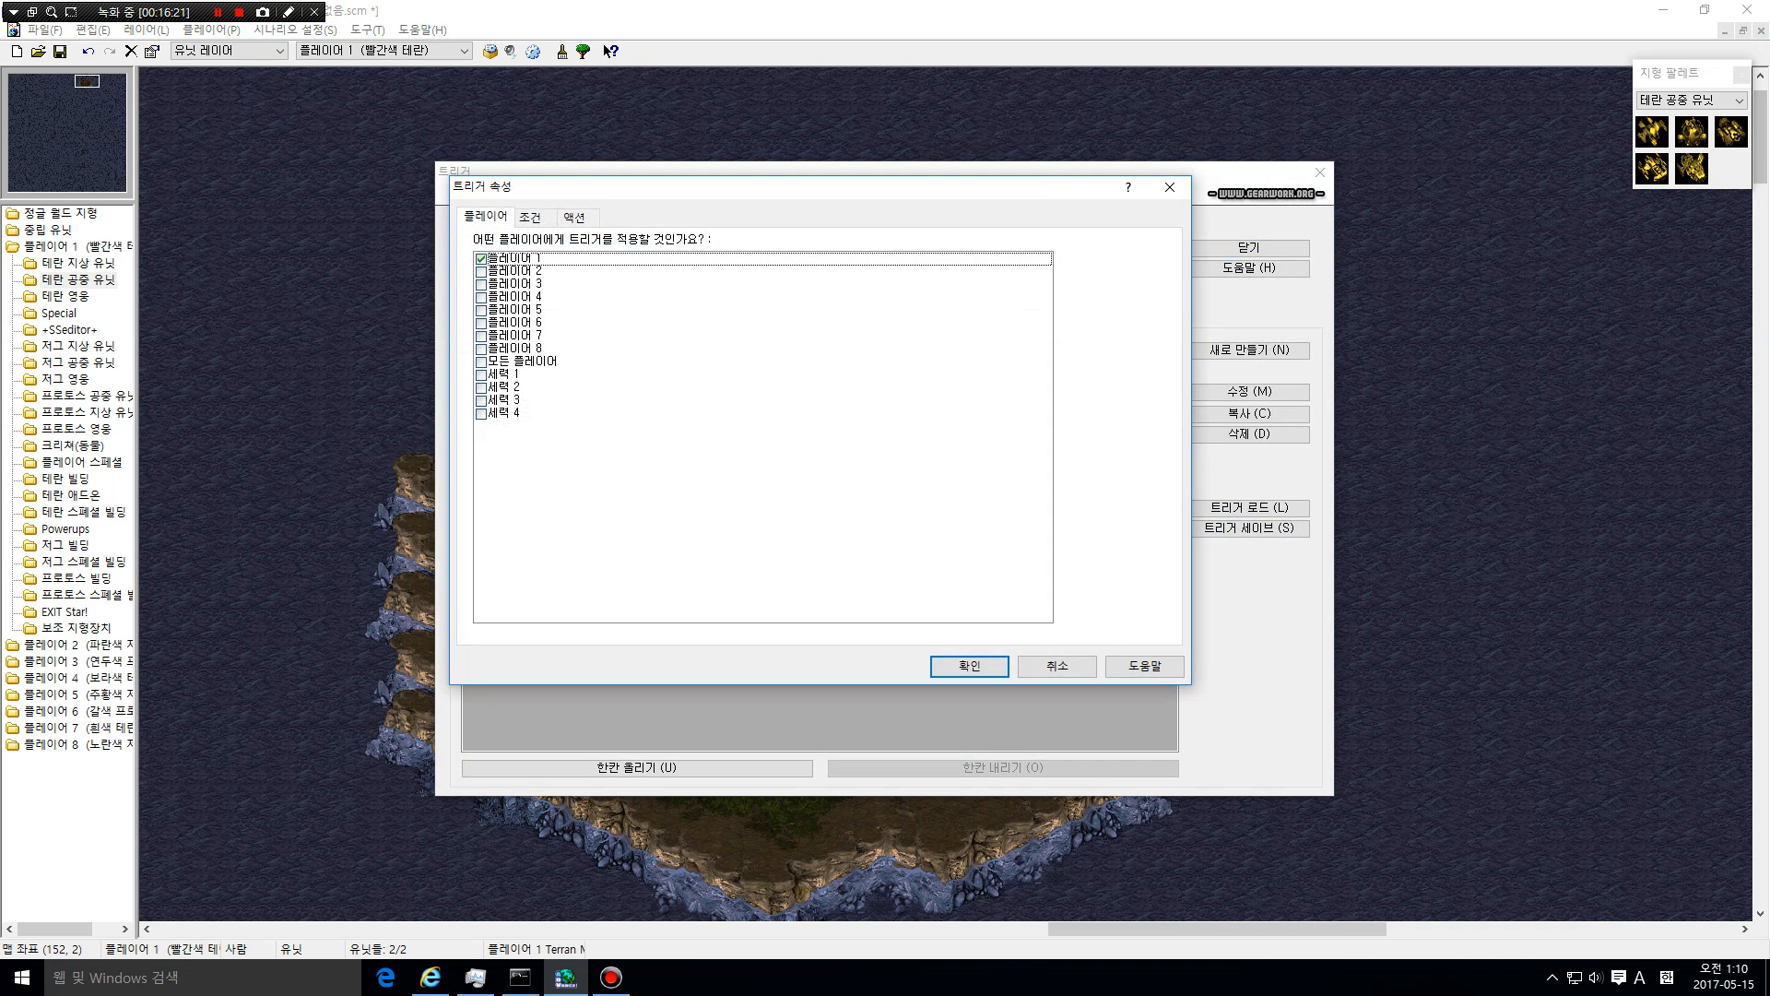
pyautogui.moveTo(737, 183); pyautogui.dragTo(918, 109)
pyautogui.click(700, 138)
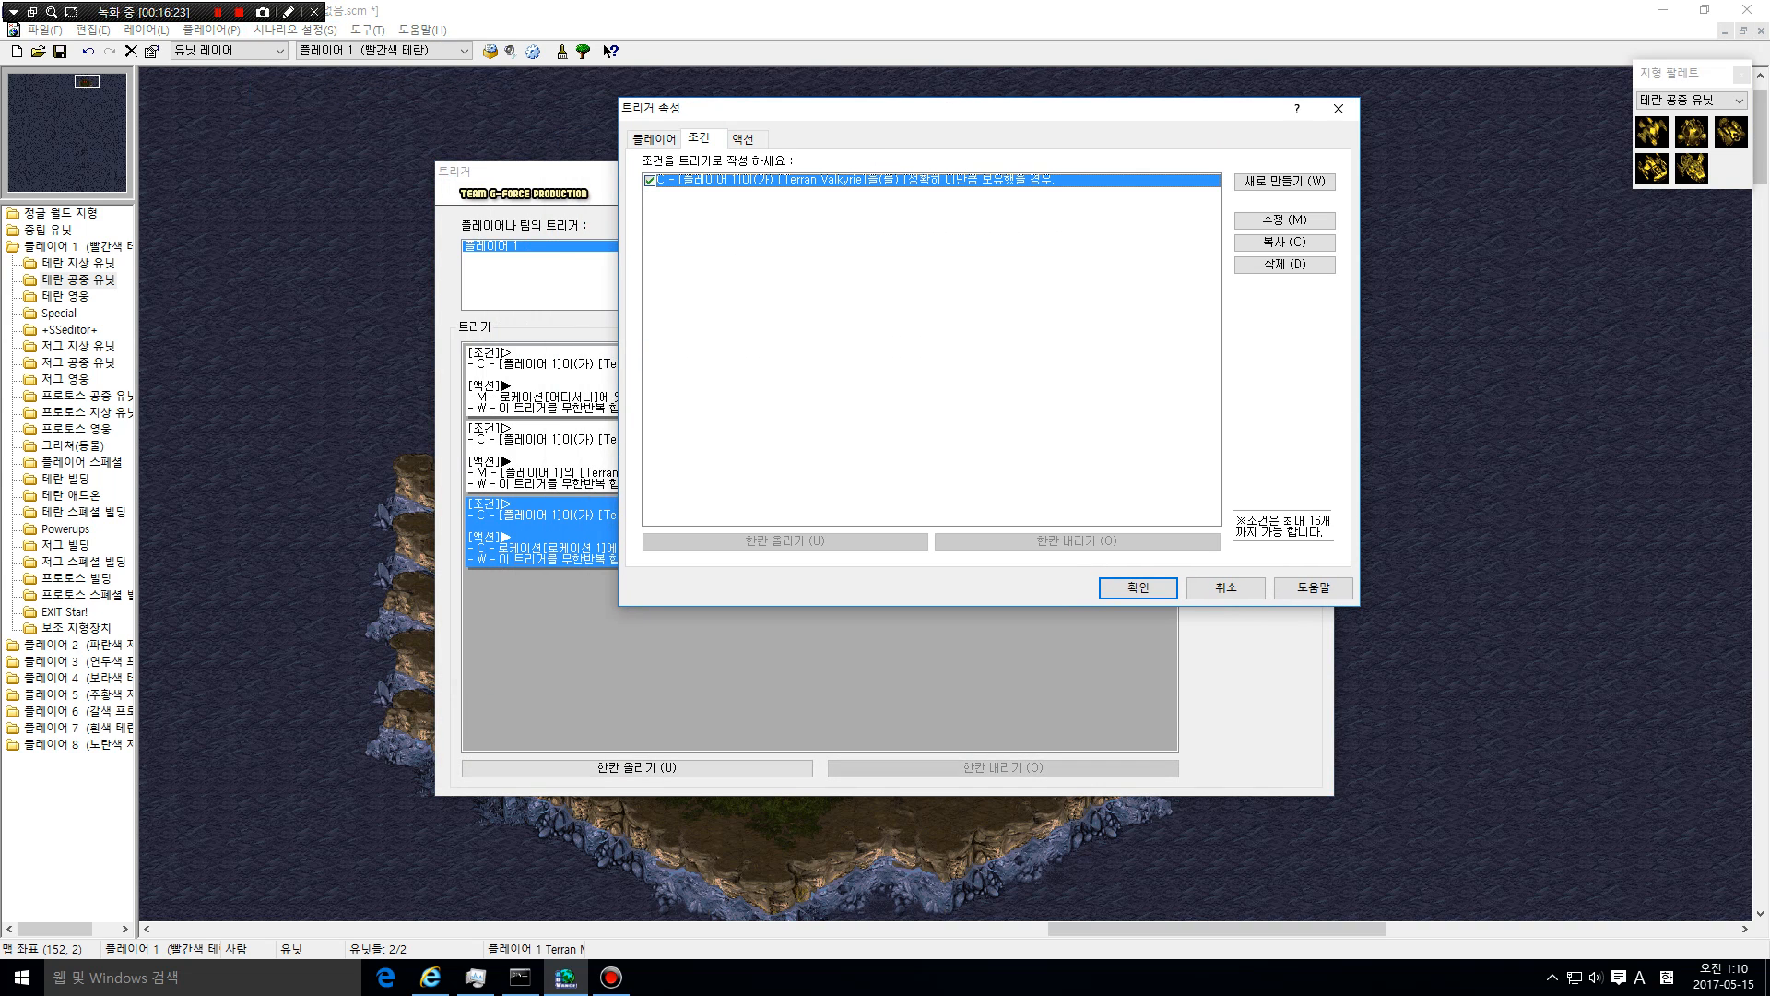
pyautogui.doubleClick(876, 180)
pyautogui.click(911, 232)
pyautogui.click(1243, 132)
# Add a [N] 특정한 자원을 수집했을 경우 condition to the third trigger for 플레이어 1
pyautogui.click(1296, 180)
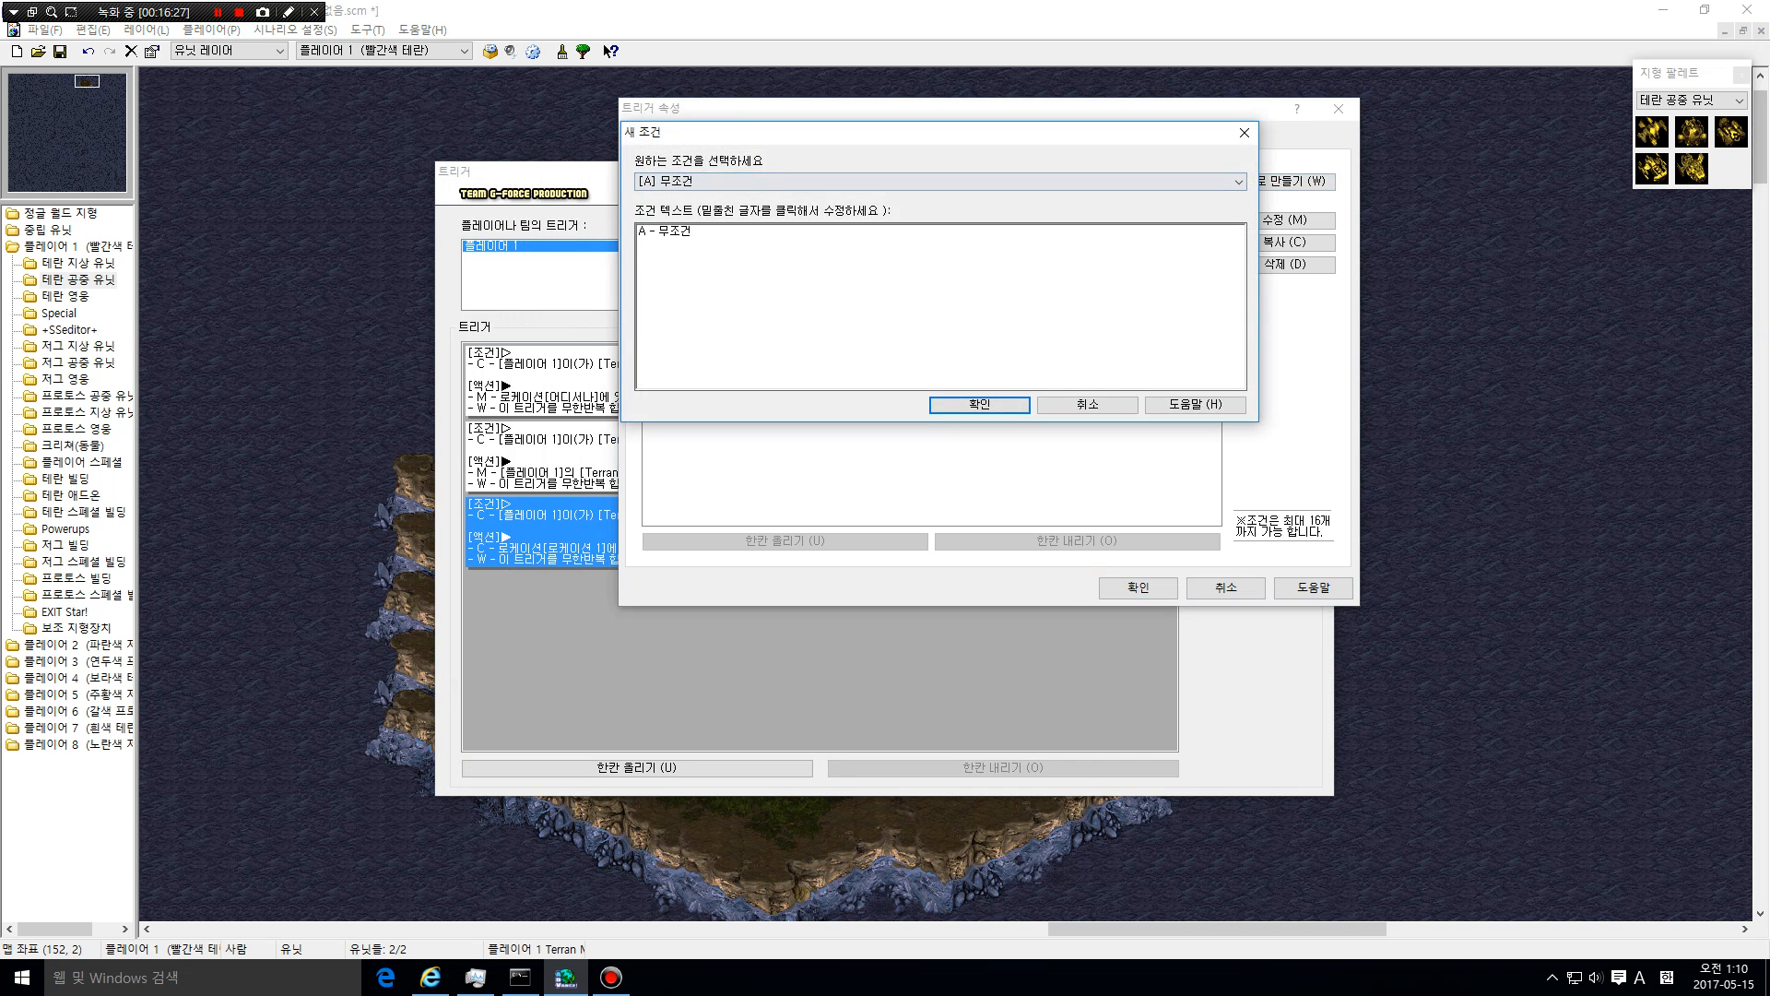
pyautogui.click(941, 180)
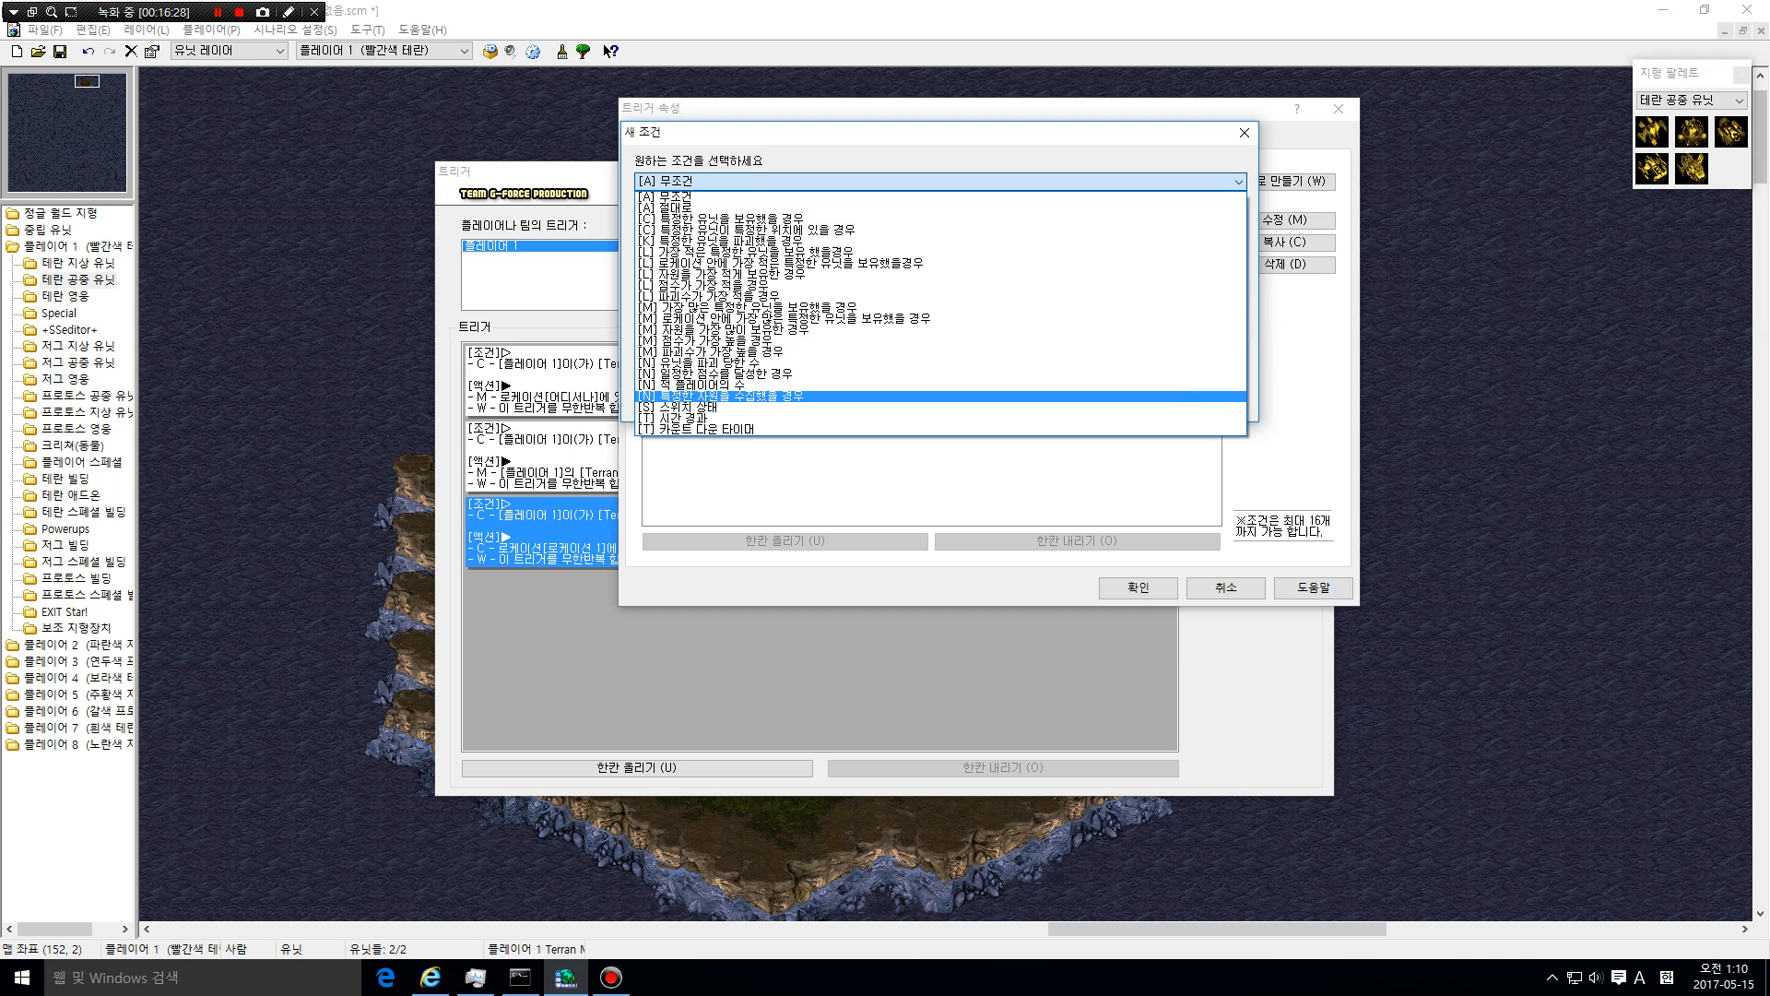
pyautogui.click(719, 395)
pyautogui.click(686, 229)
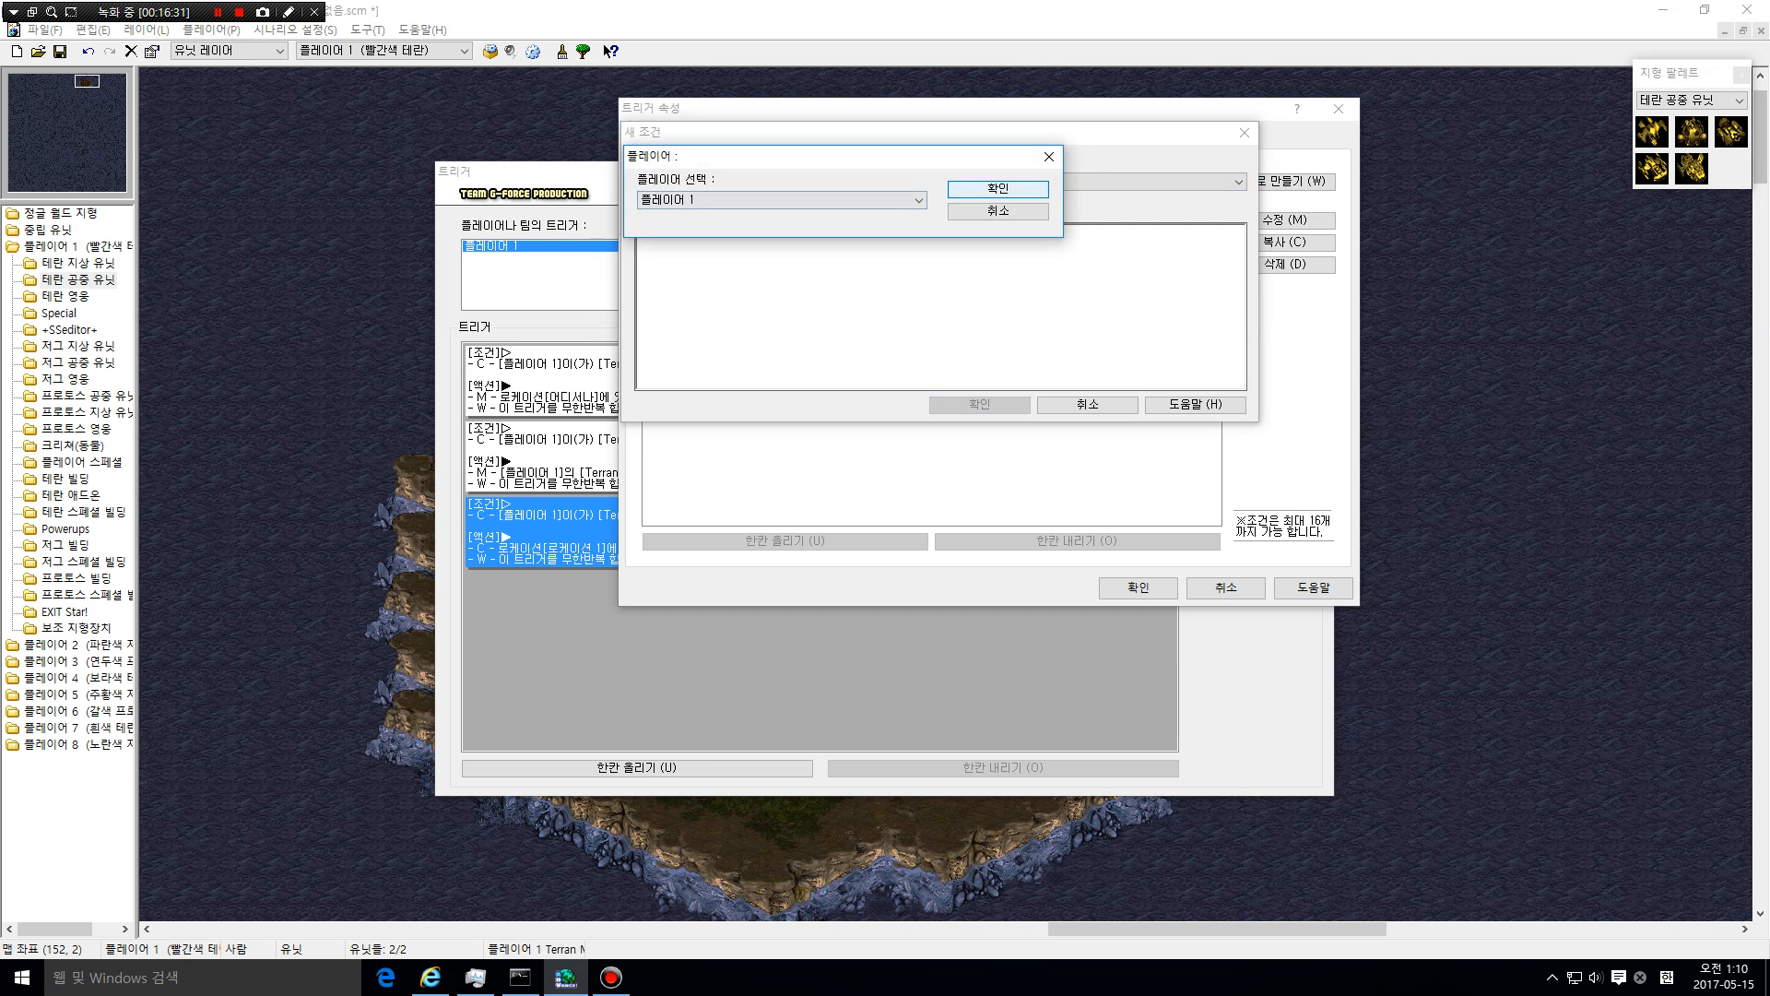
pyautogui.click(997, 188)
# Set the resource condition to 미네랄 with an amount of 500 이상 and accept it
pyautogui.click(775, 230)
pyautogui.click(822, 189)
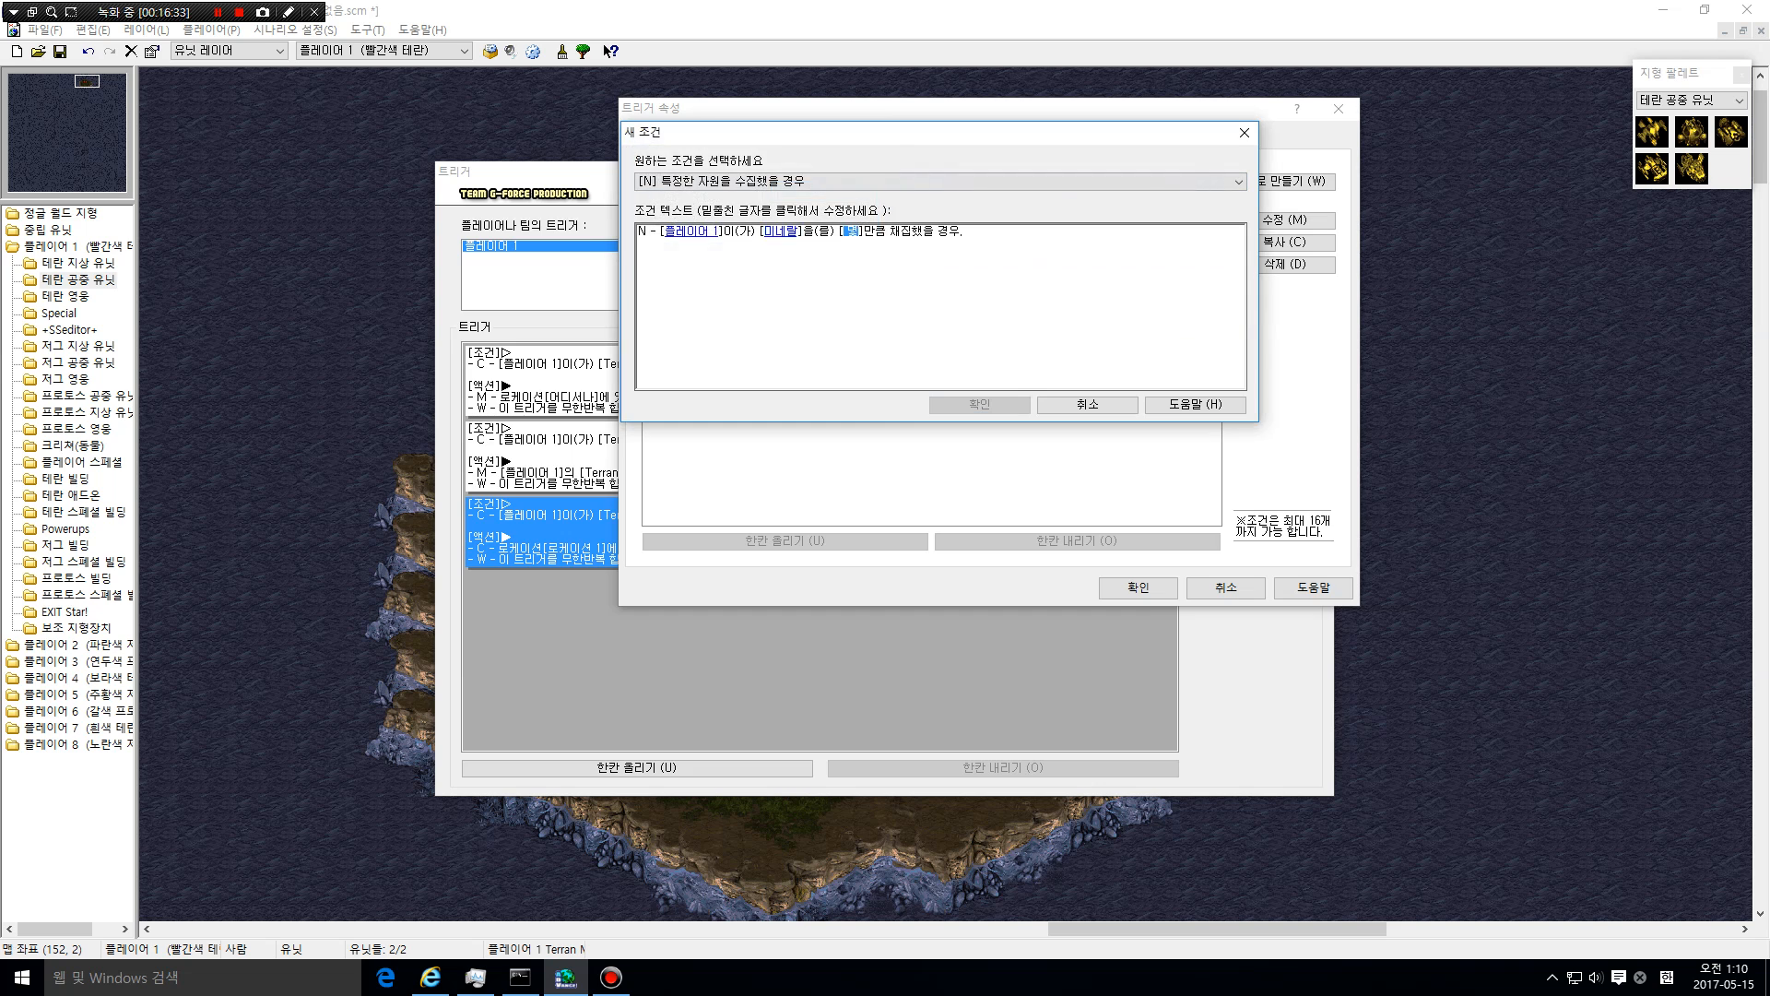
pyautogui.click(850, 231)
pyautogui.doubleClick(790, 202)
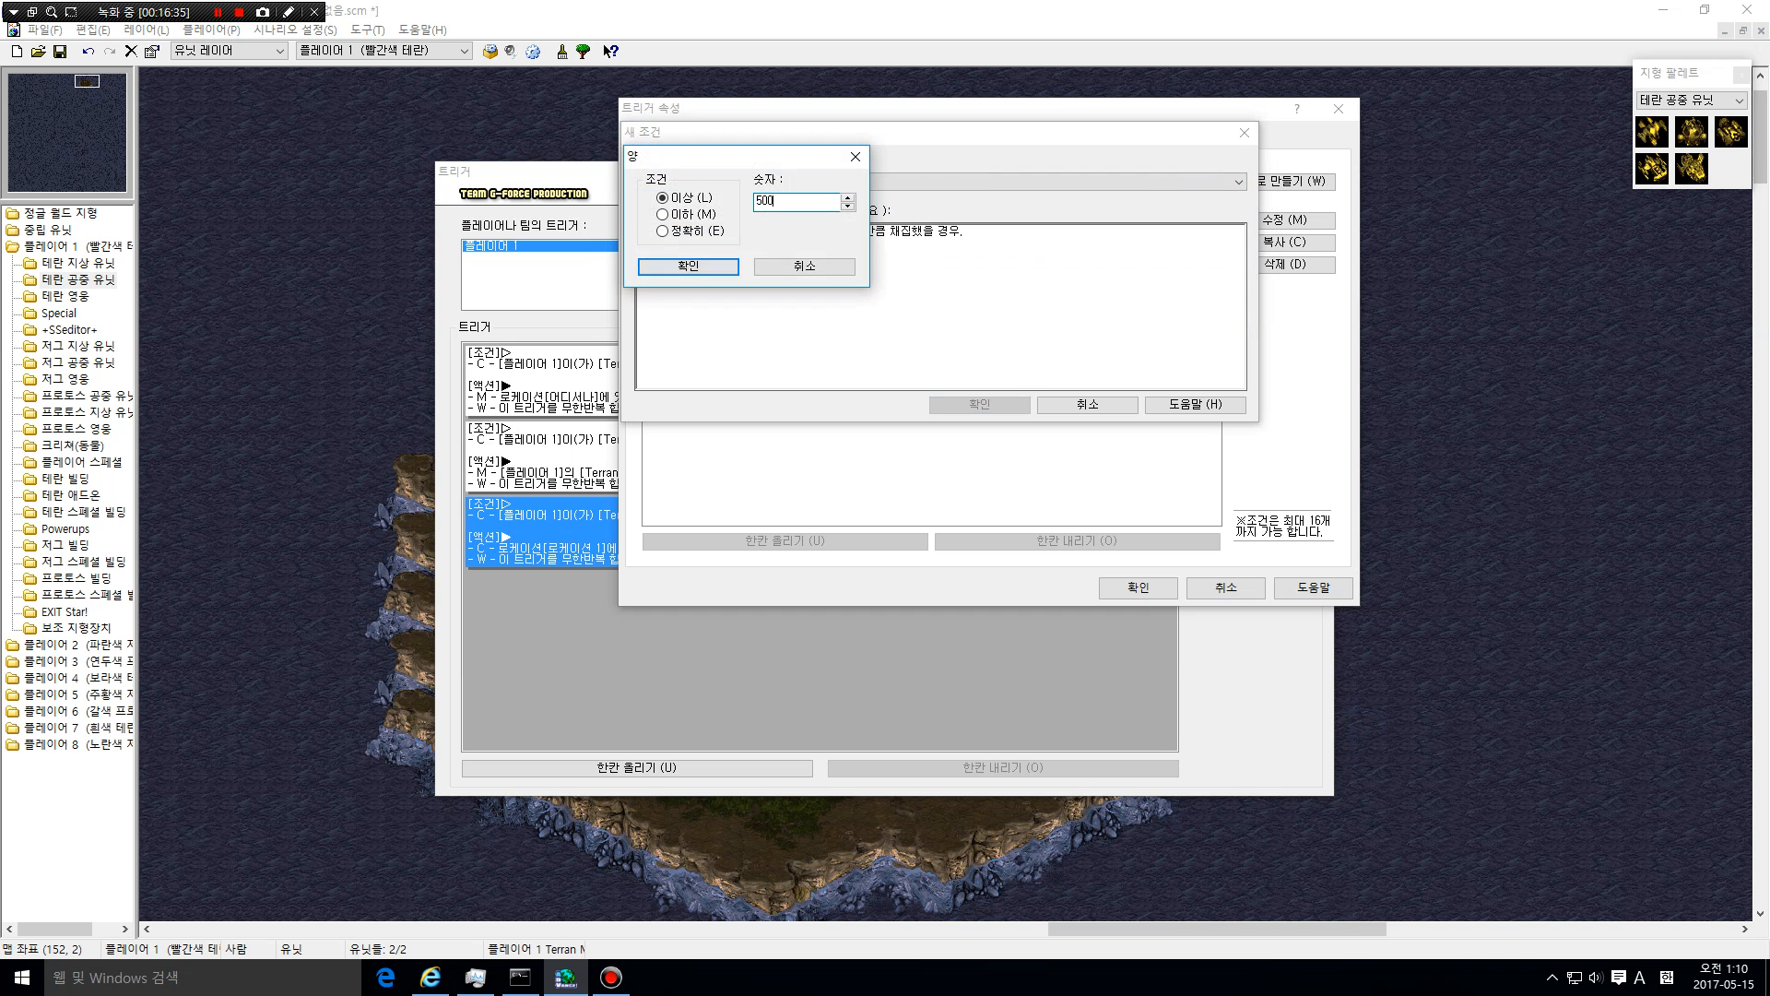
pyautogui.press('Return')
pyautogui.press('Return')
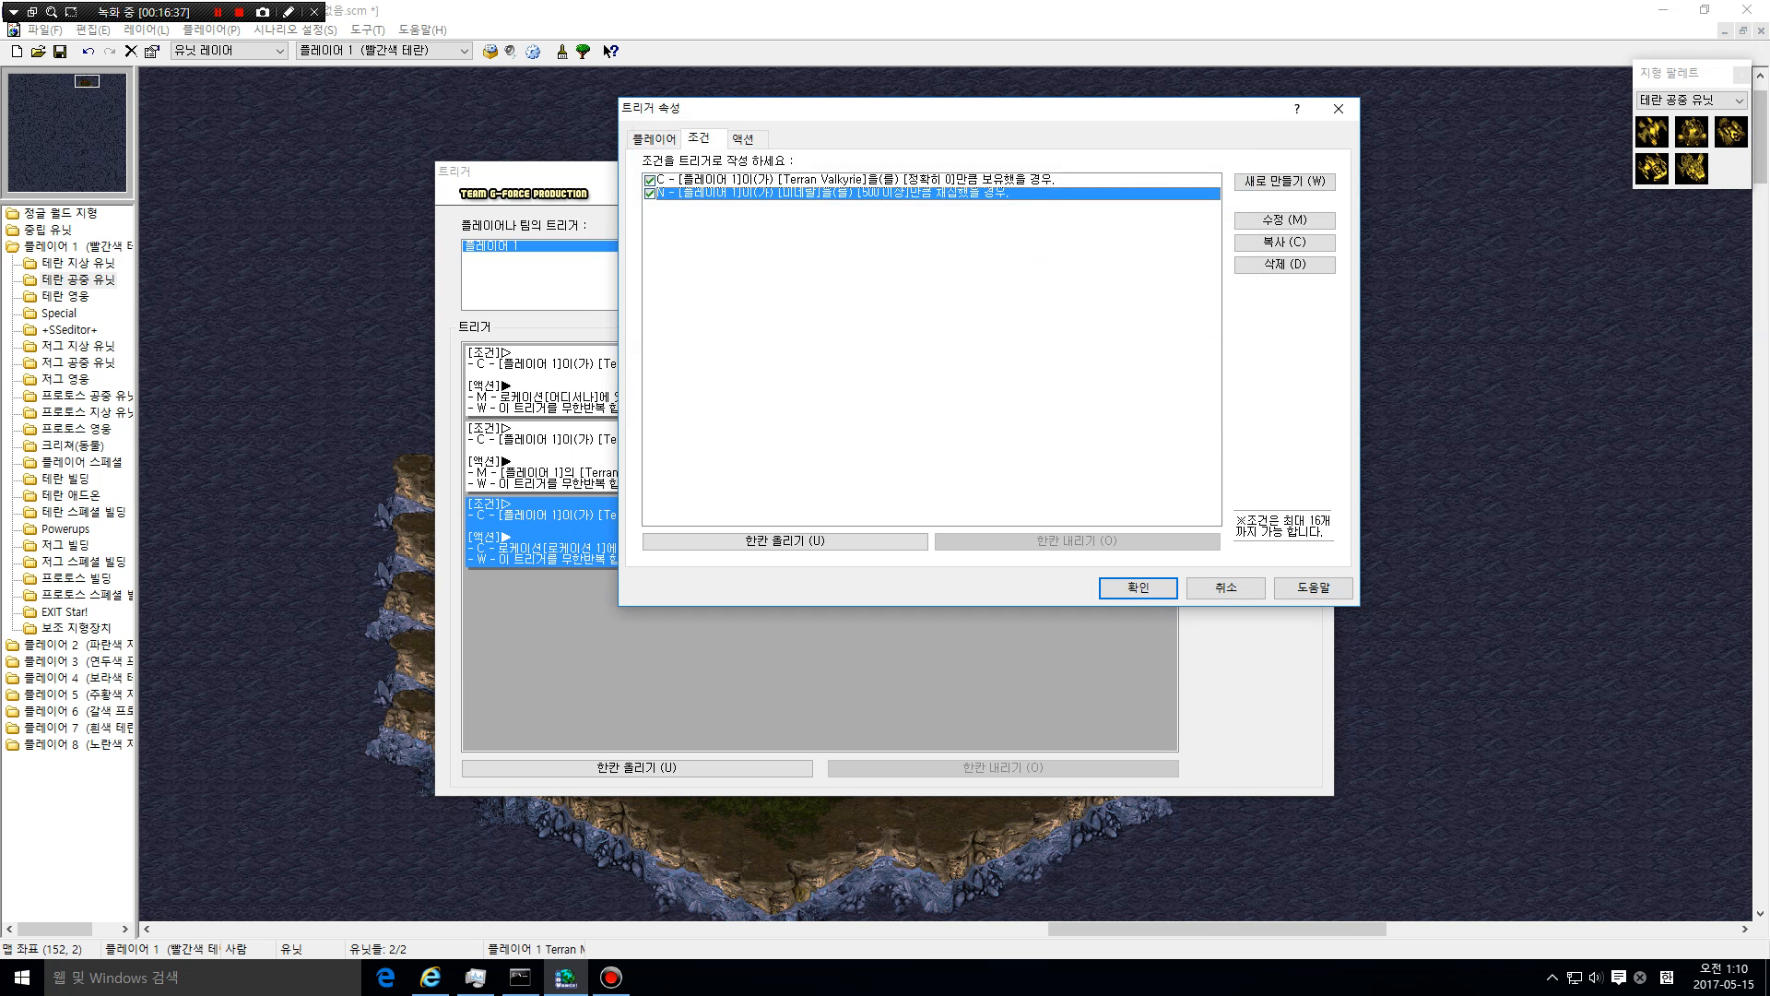
pyautogui.click(830, 179)
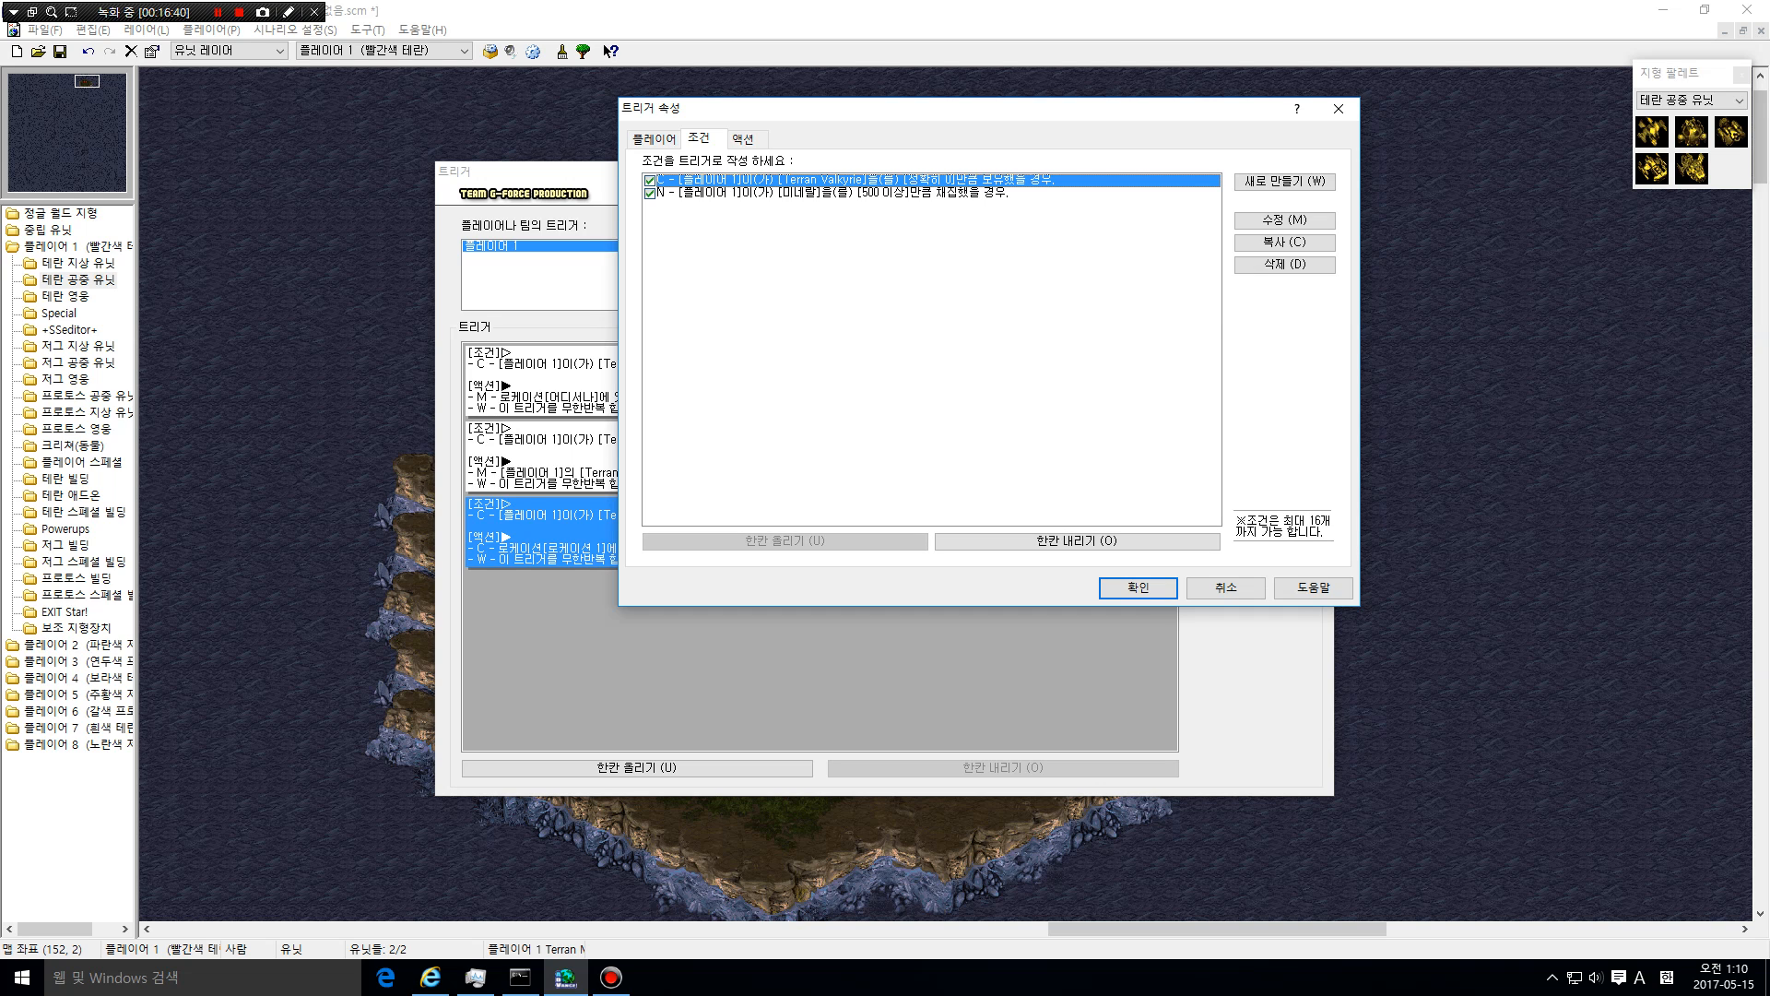
pyautogui.click(830, 193)
pyautogui.click(829, 181)
pyautogui.click(830, 193)
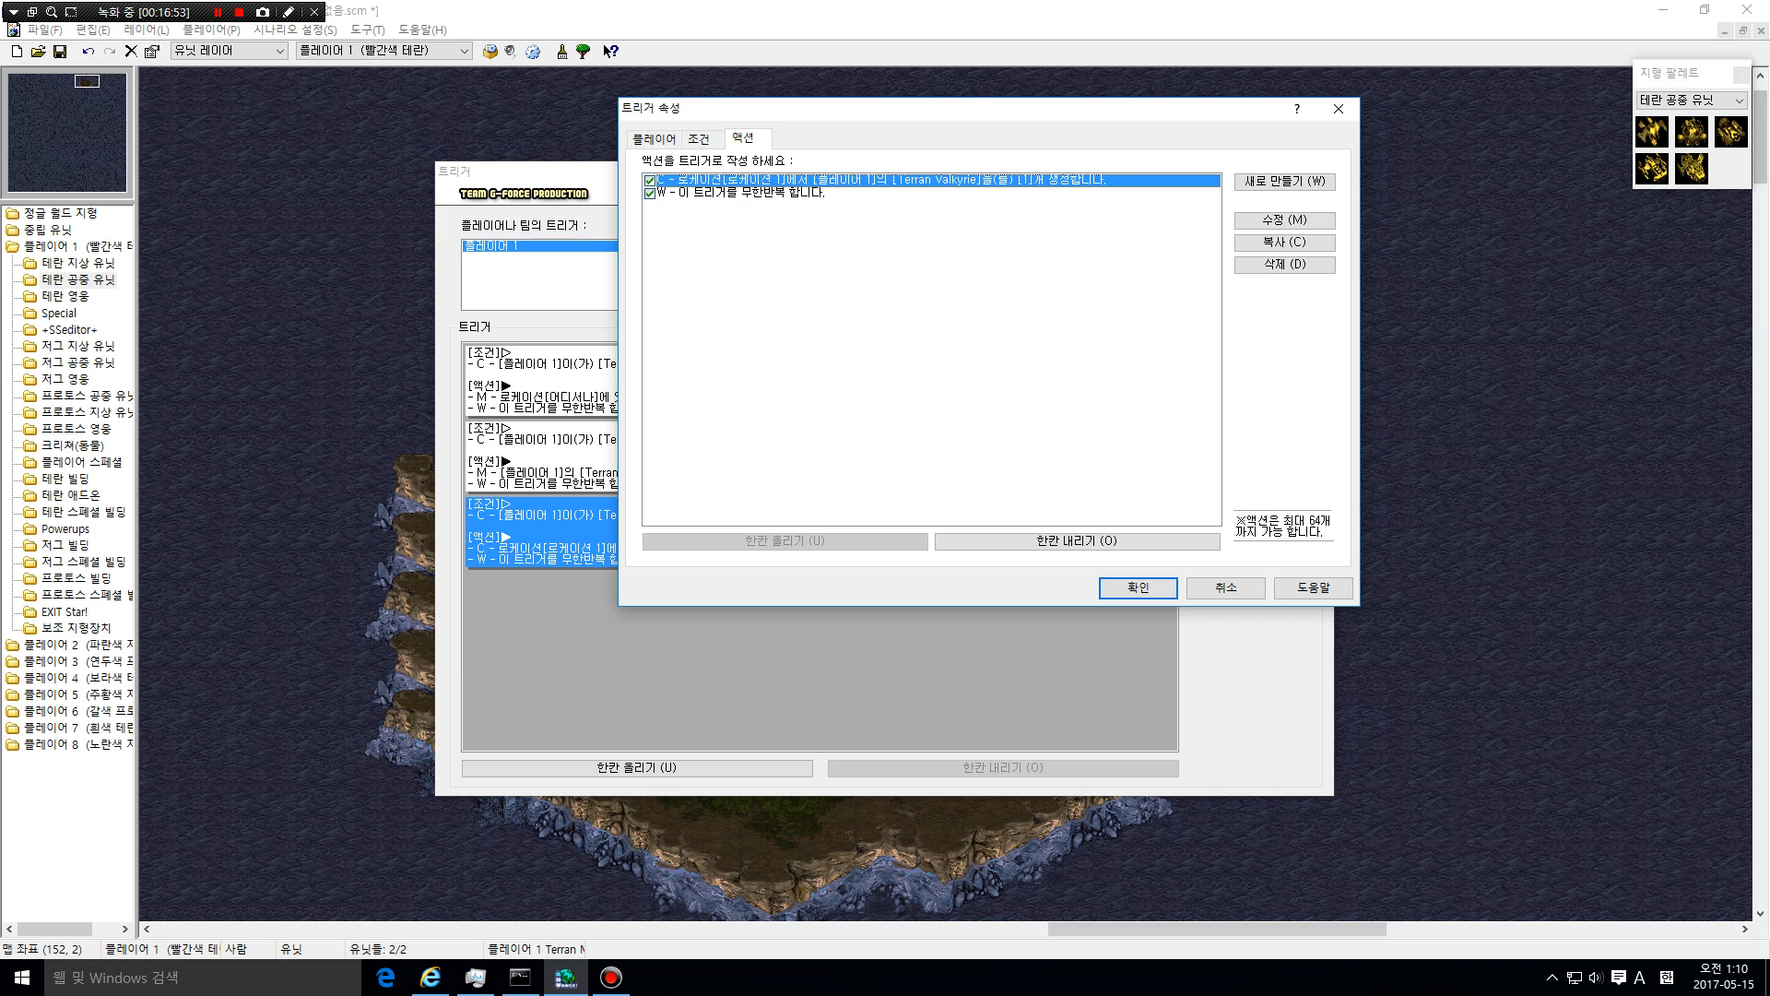
# Add a [S] 자원량 설정 action to the third trigger for 플레이어 1
pyautogui.click(1284, 182)
pyautogui.click(1107, 181)
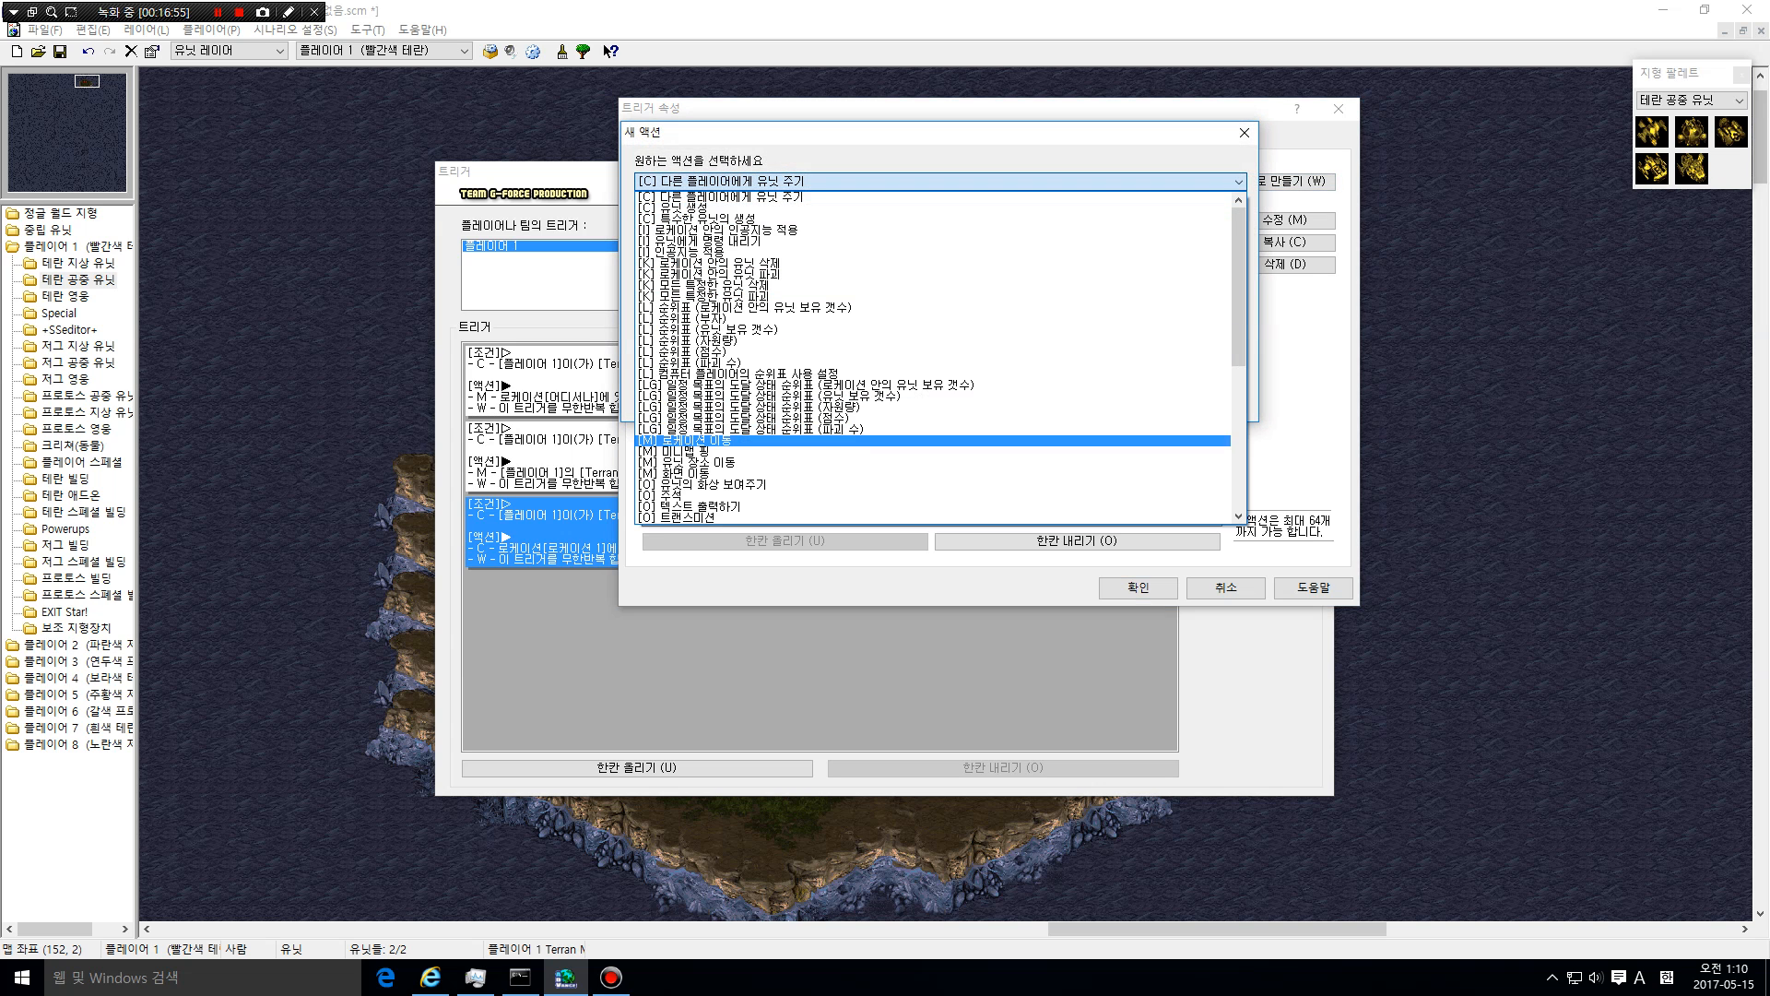
pyautogui.scroll(-5, 931, 450)
pyautogui.click(738, 517)
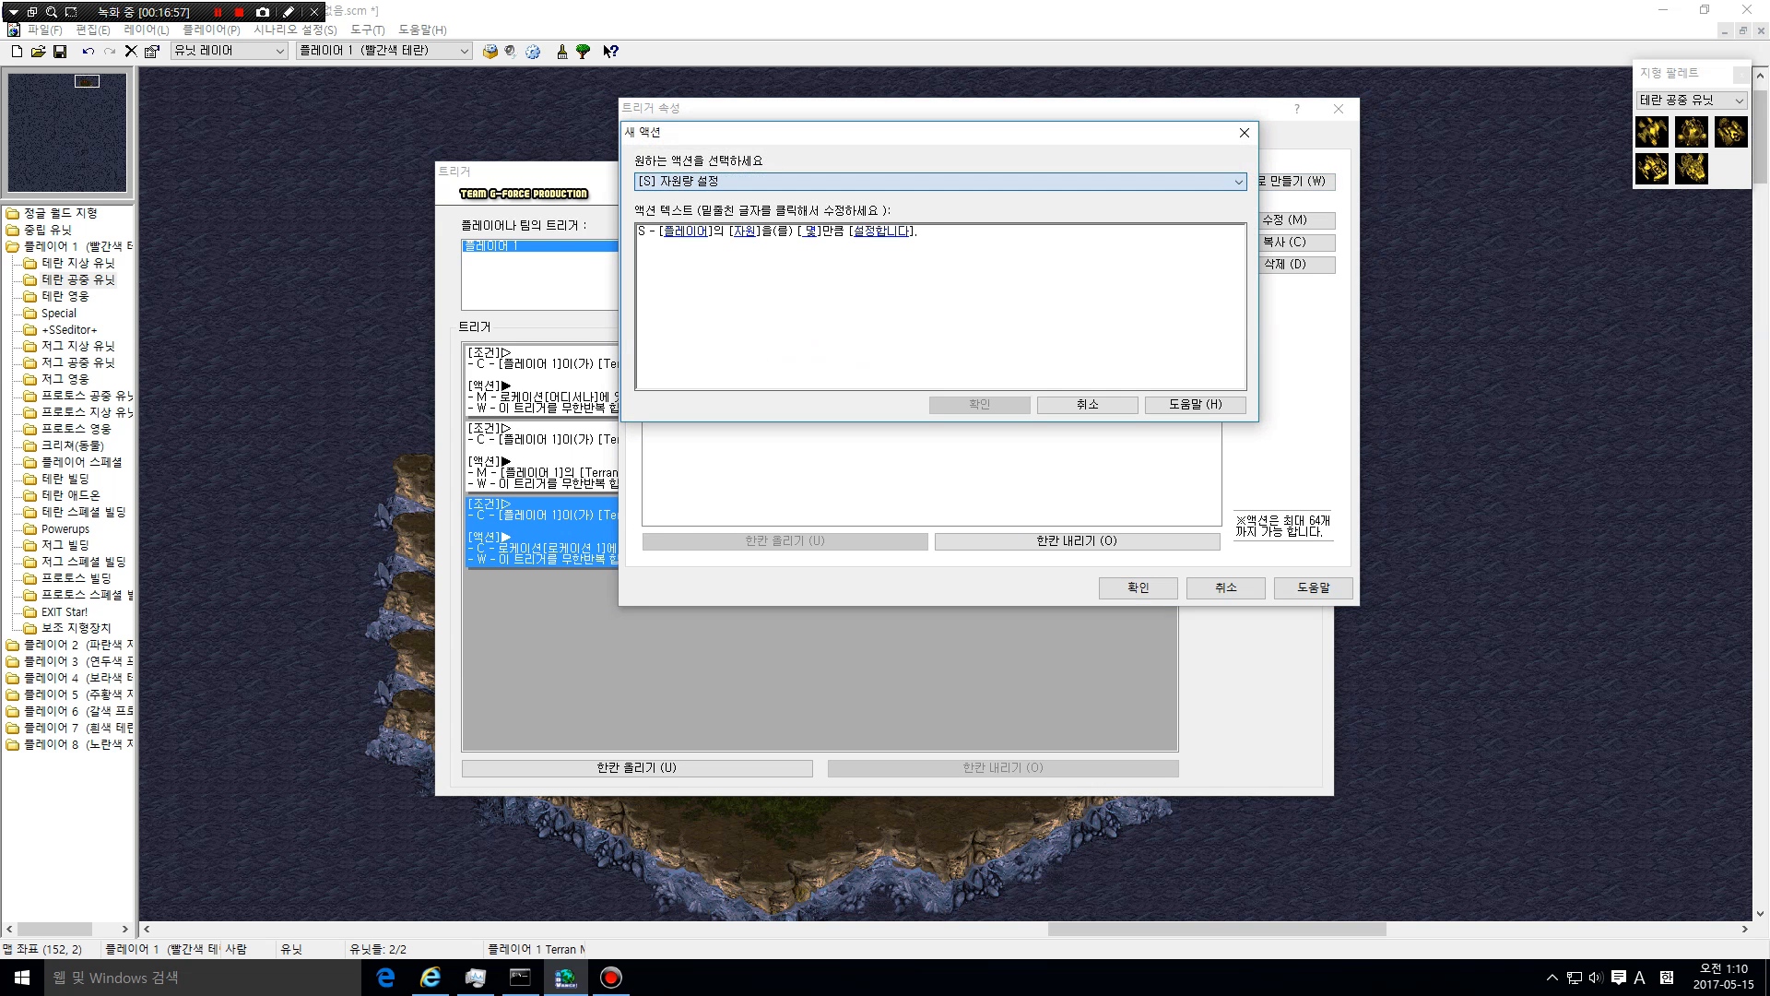
pyautogui.click(691, 231)
pyautogui.press('Return')
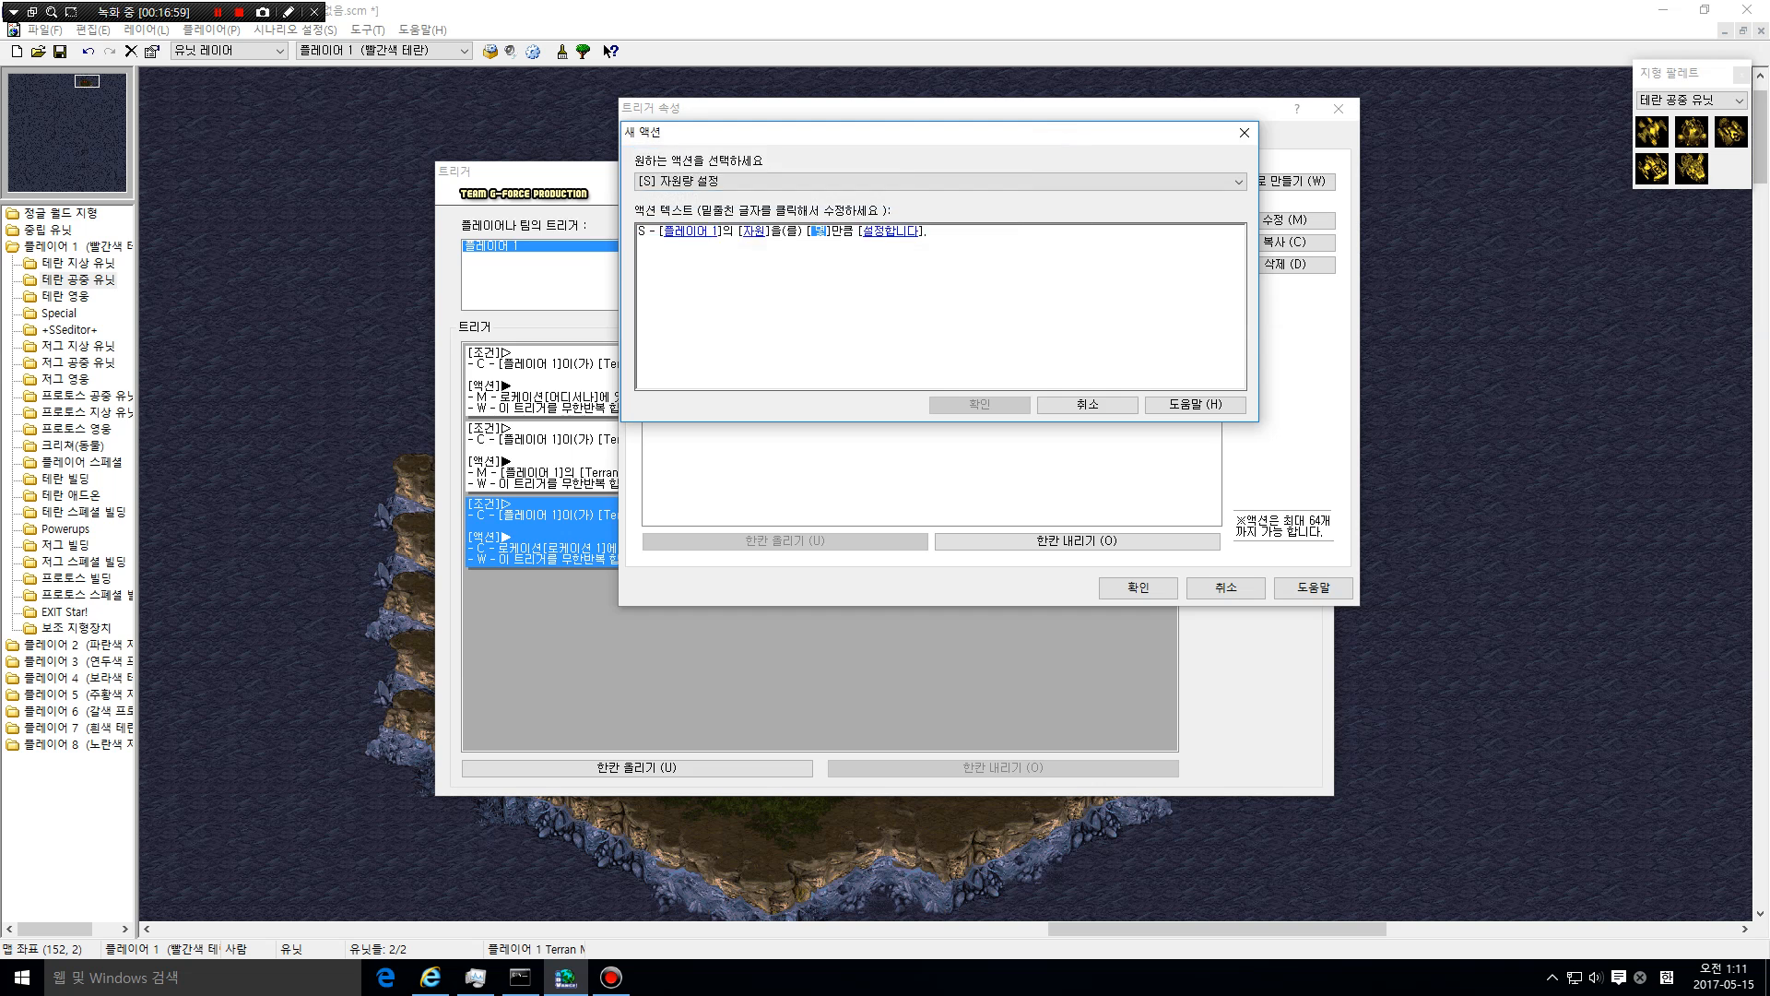
# Make the resource action subtract (뺀다) 500 from 미네랄 and accept it
pyautogui.press('Return')
pyautogui.press('Return')
pyautogui.press('Return')
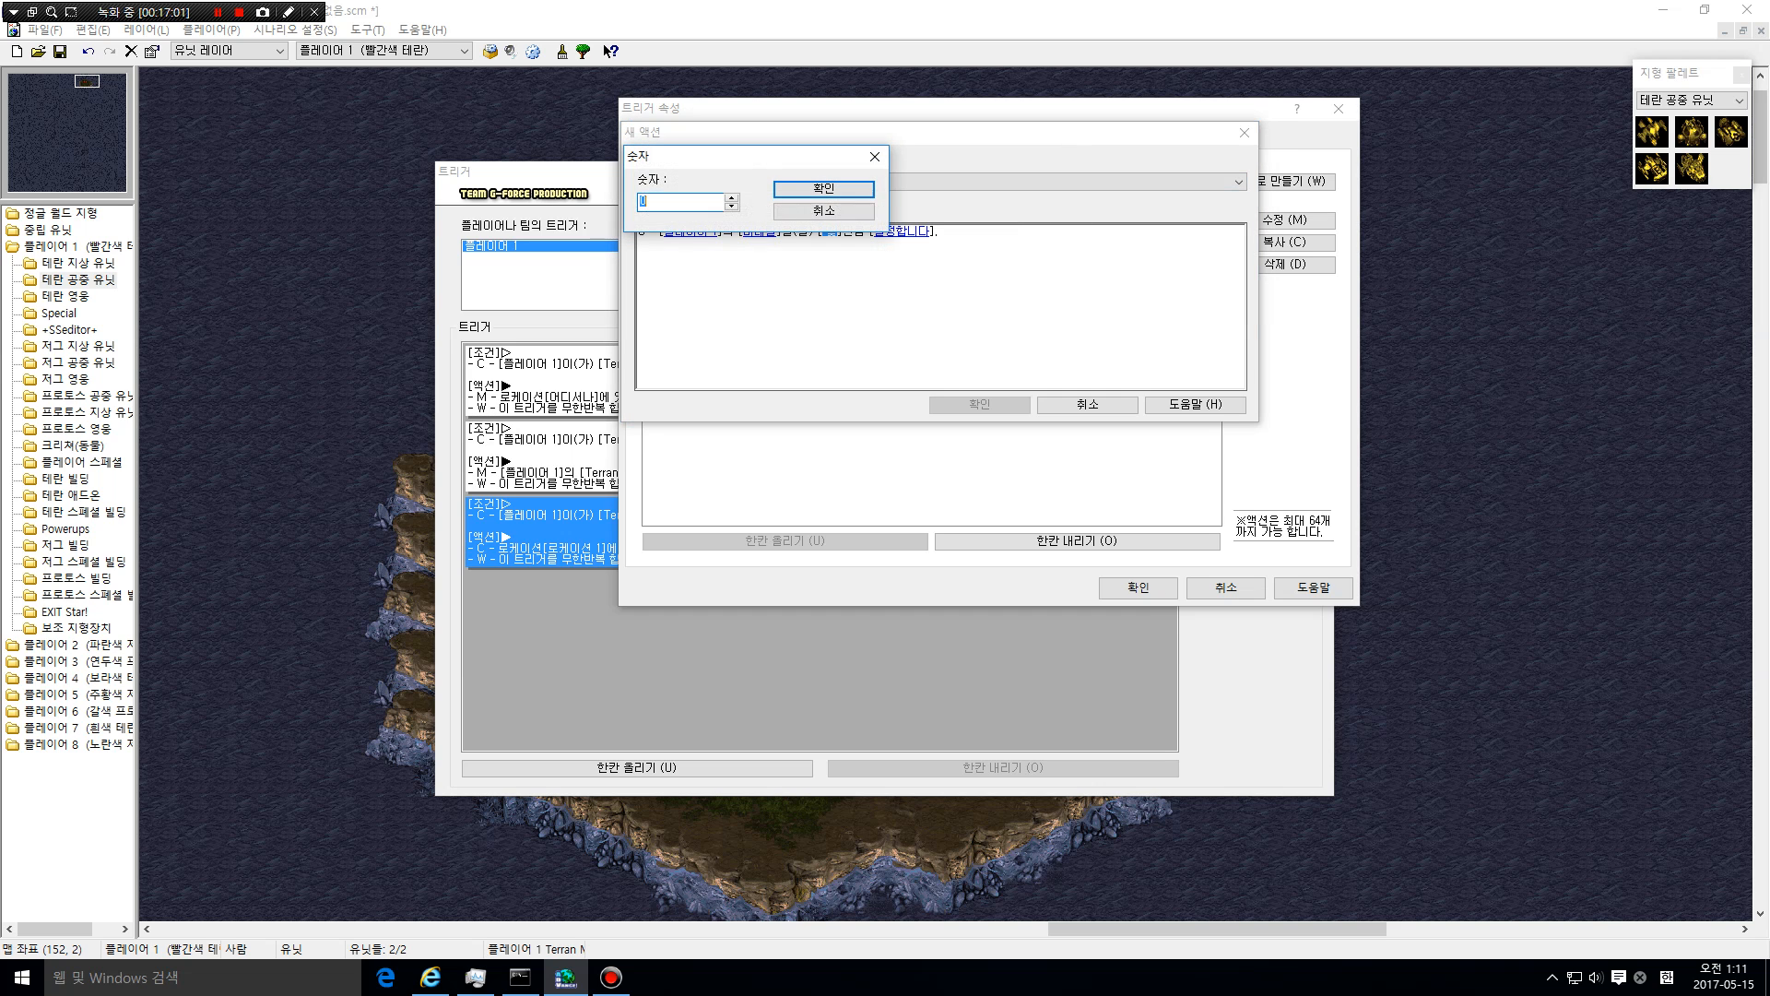
pyautogui.write('500')
pyautogui.press('Return')
pyautogui.press('Return')
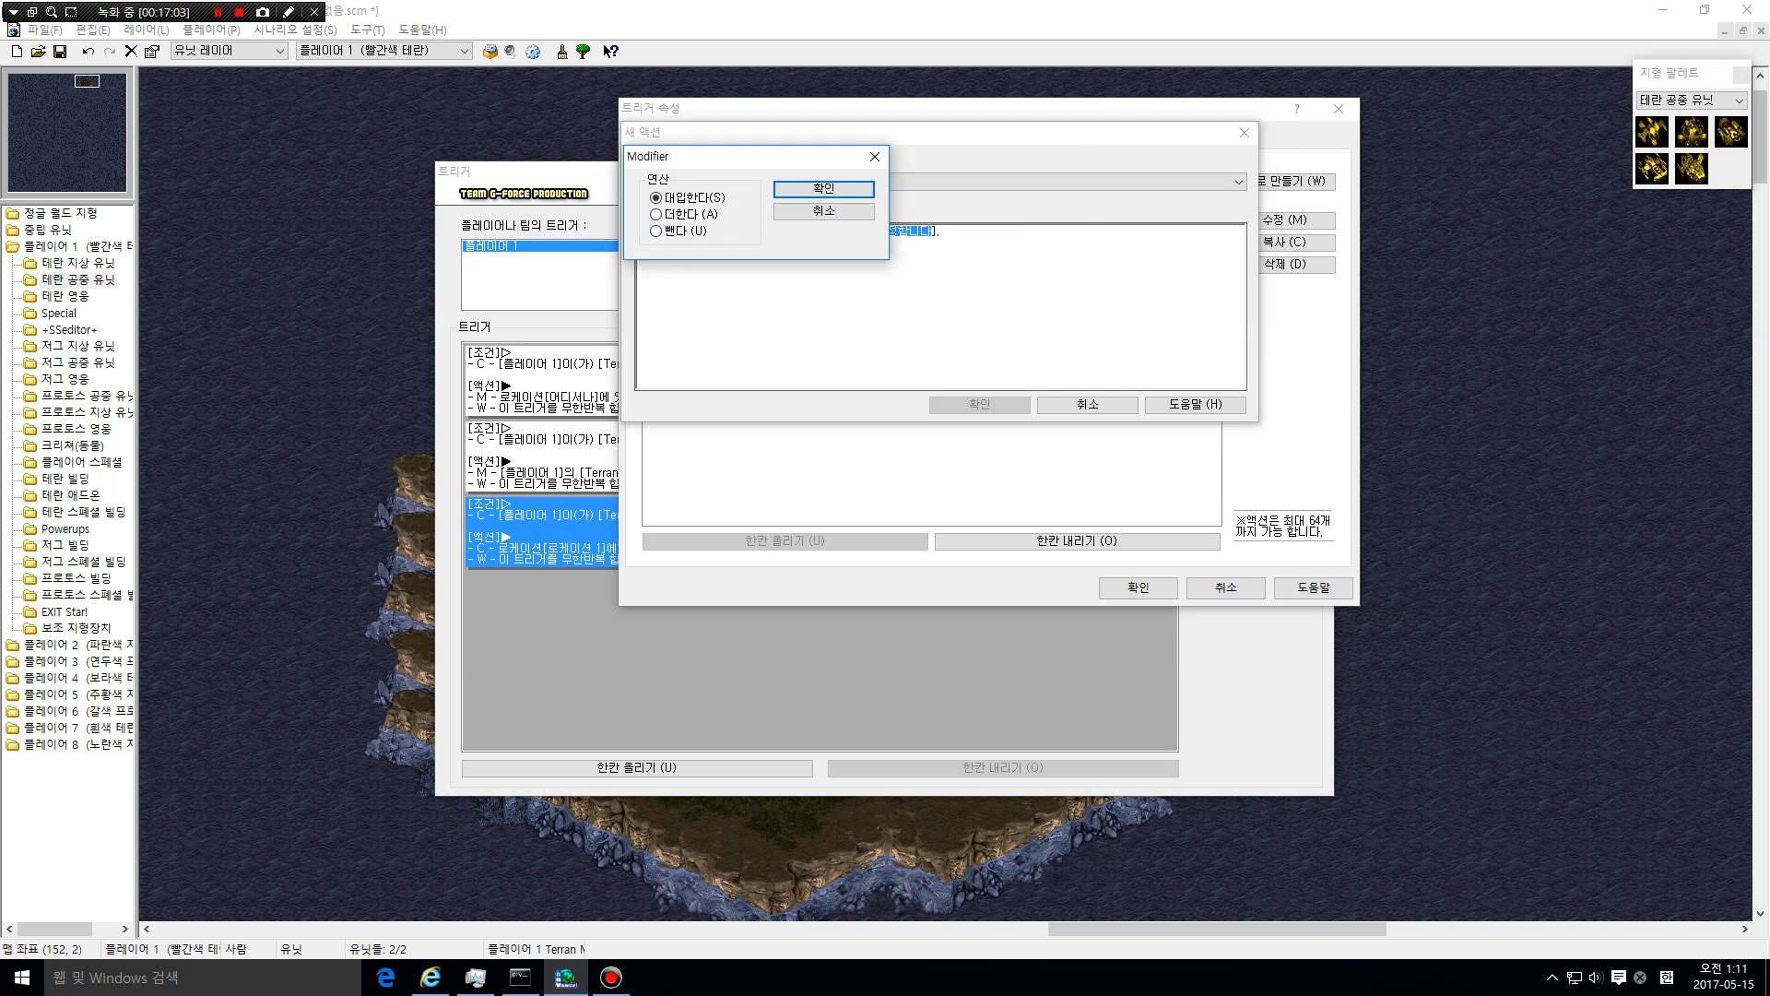
pyautogui.press('Return')
pyautogui.press('Return')
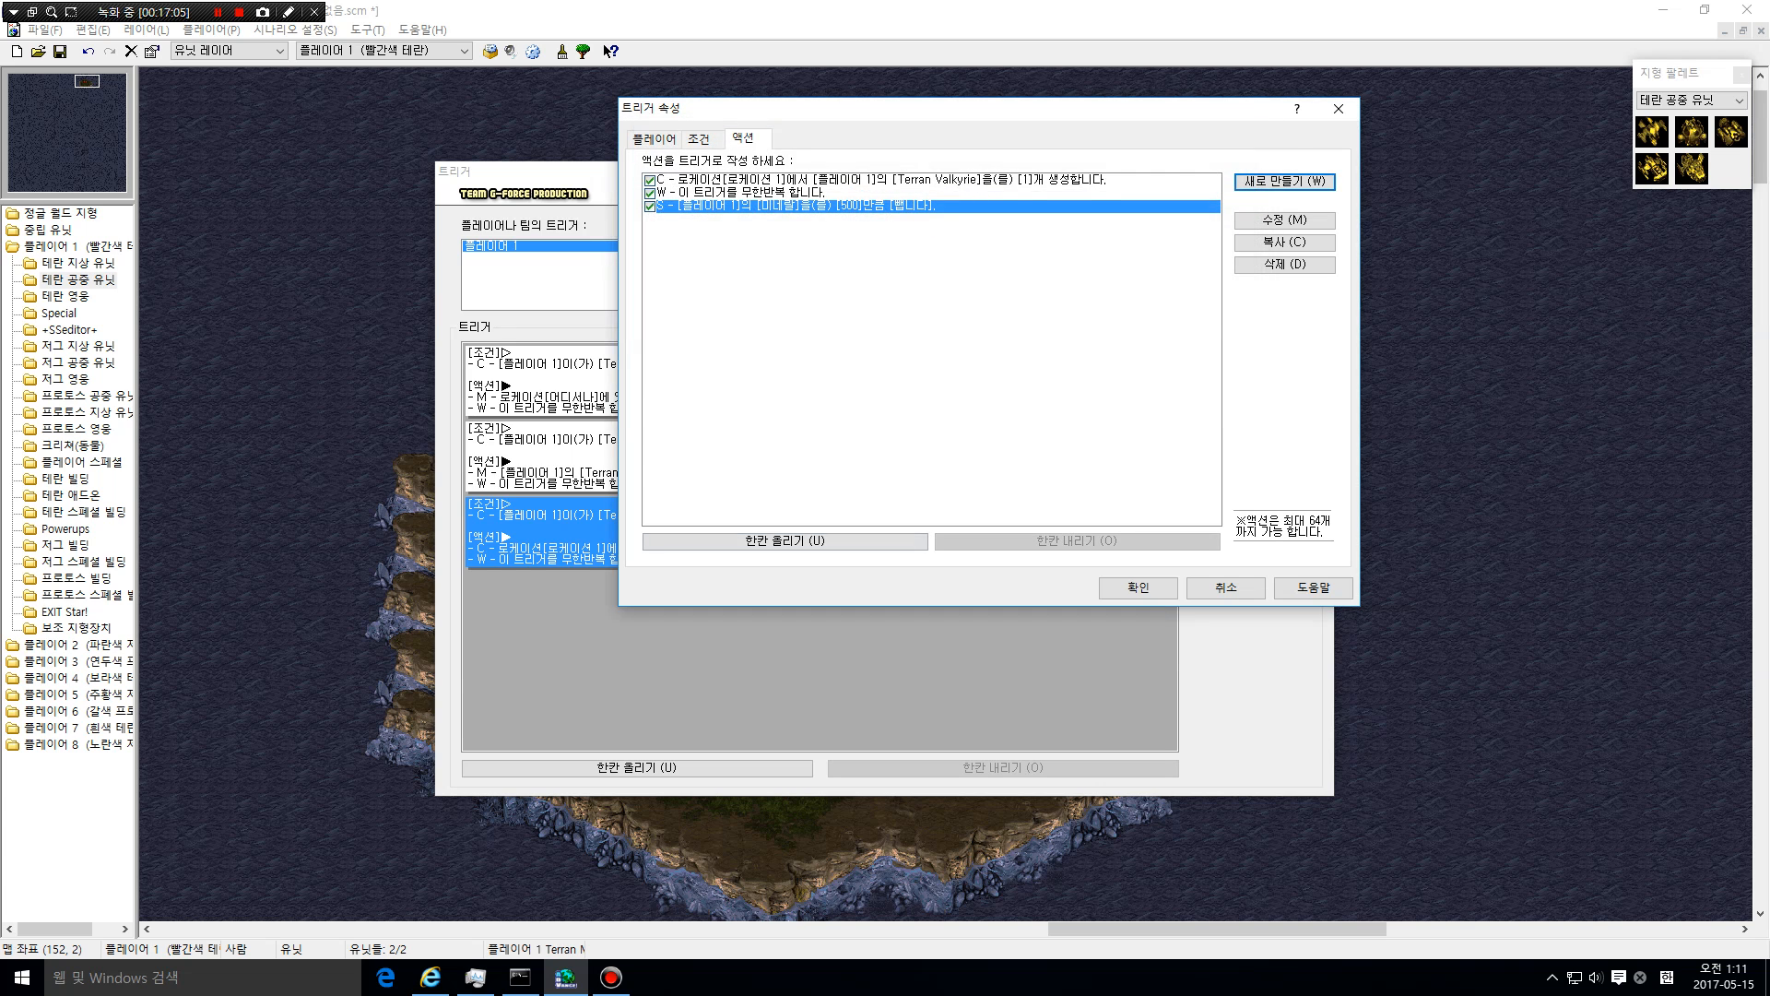
pyautogui.hotkey('alt', 'u')
pyautogui.click(784, 206)
pyautogui.click(784, 193)
pyautogui.click(783, 205)
pyautogui.click(783, 193)
pyautogui.click(784, 206)
pyautogui.click(784, 193)
pyautogui.click(784, 205)
pyautogui.click(784, 193)
pyautogui.click(784, 181)
pyautogui.click(784, 193)
pyautogui.click(784, 205)
pyautogui.click(783, 180)
pyautogui.click(784, 193)
pyautogui.click(783, 206)
pyautogui.click(784, 540)
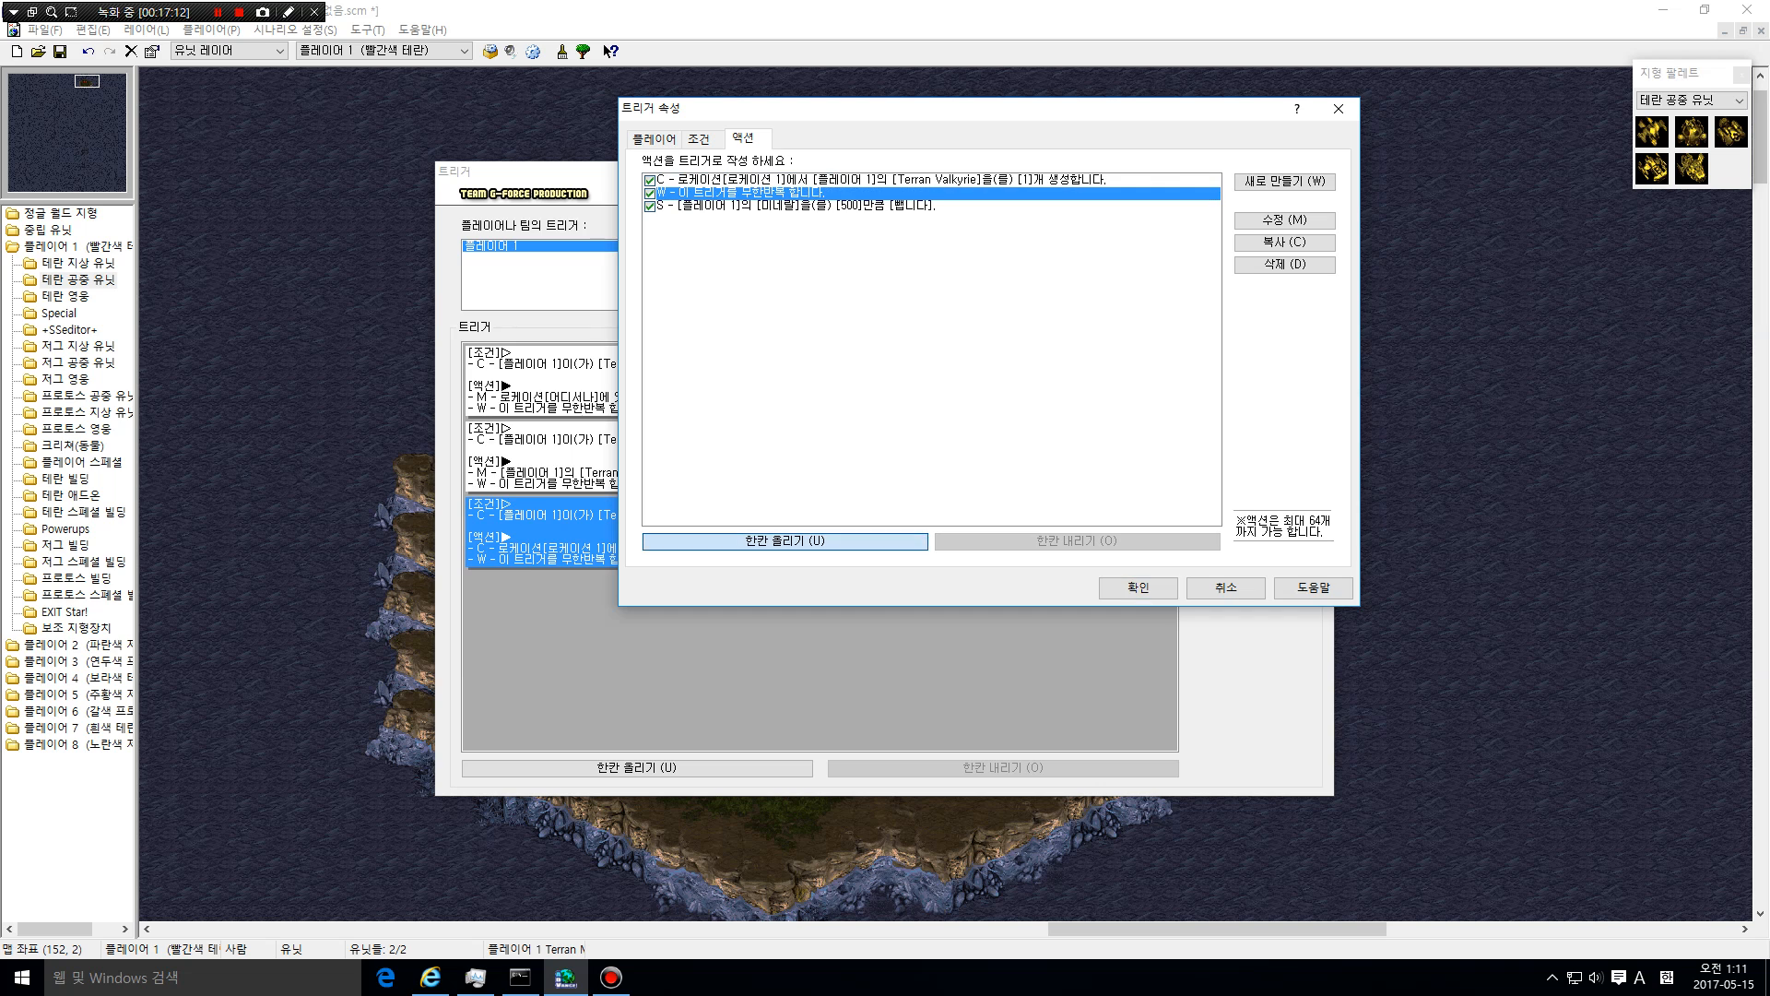
# Move the indefinite-repeat action below the mineral subtraction so that it comes last in the trigger's actions
pyautogui.click(784, 206)
pyautogui.click(784, 193)
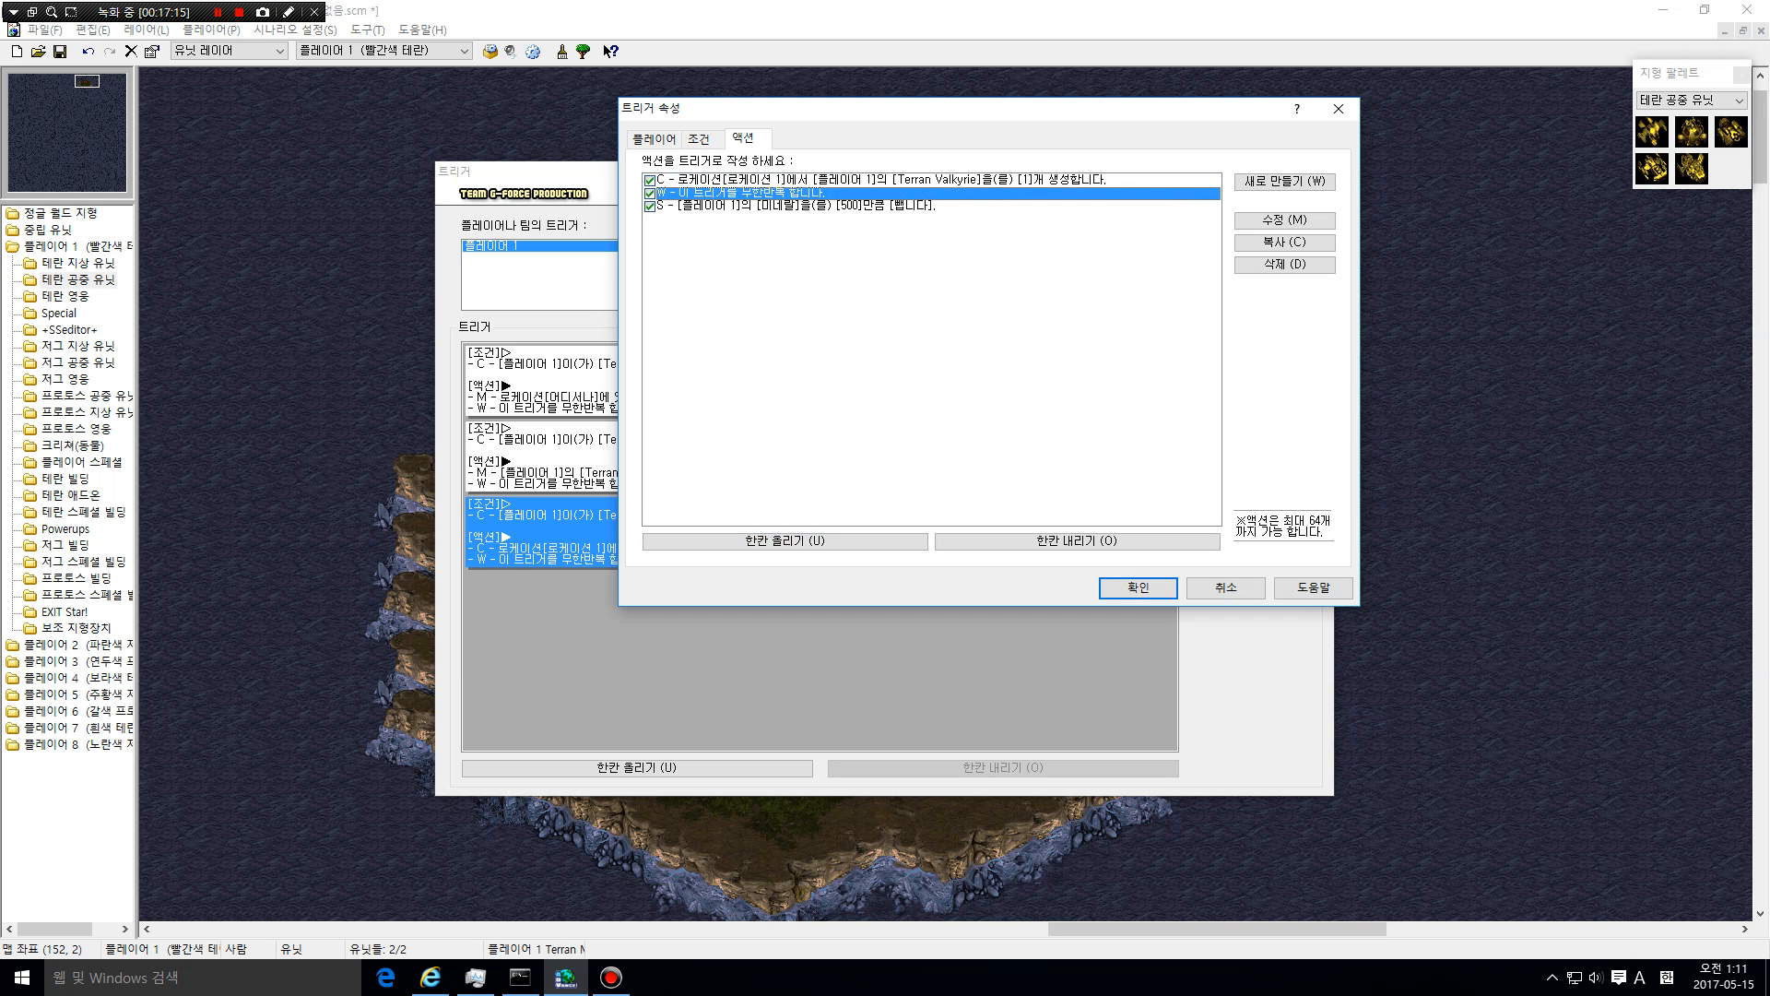
pyautogui.click(784, 205)
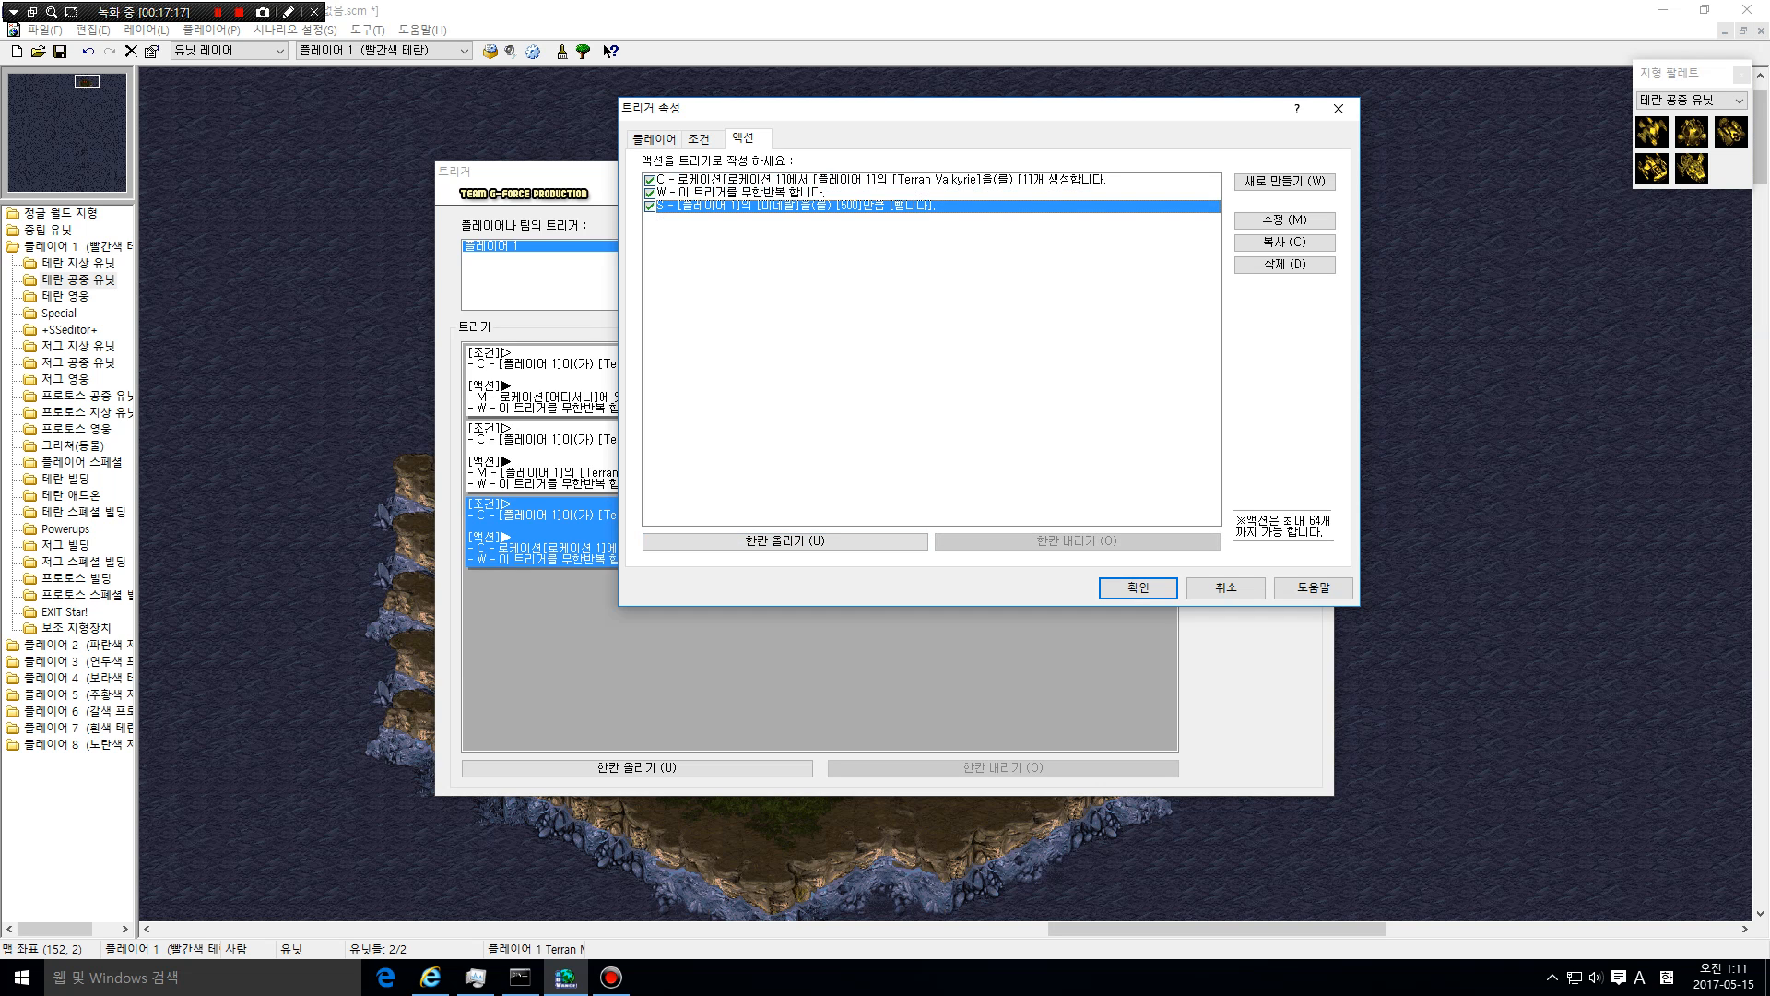
pyautogui.click(784, 193)
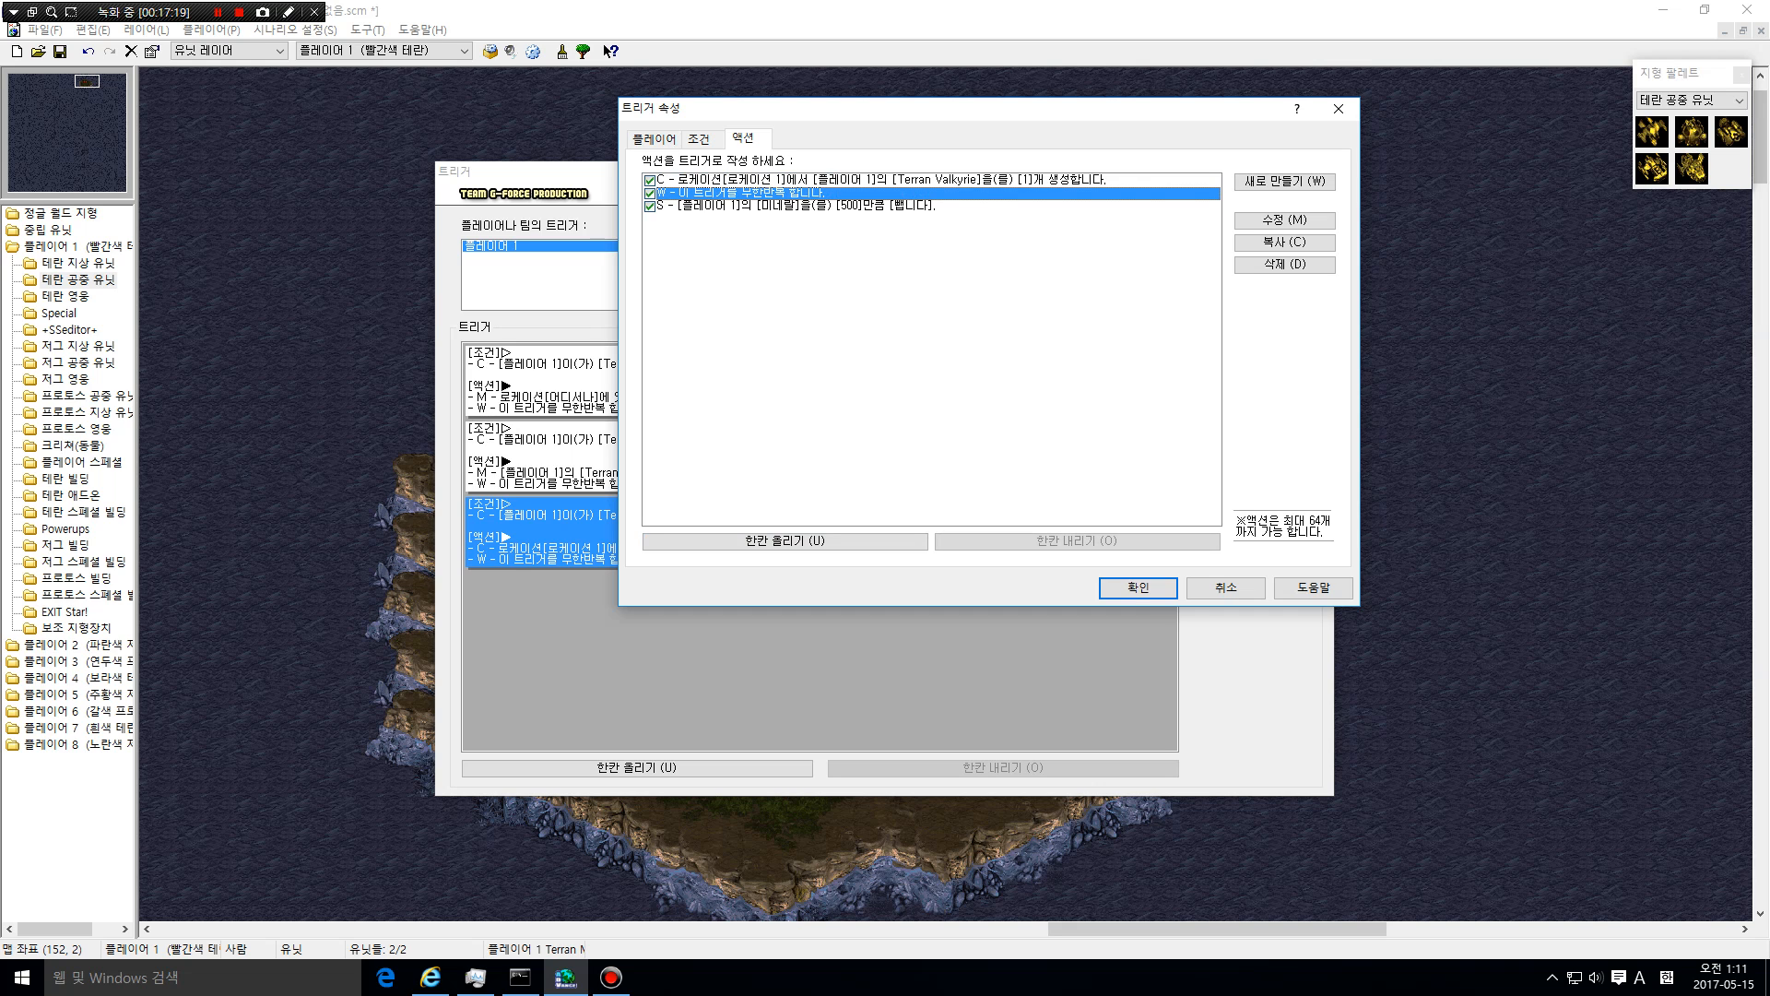
pyautogui.click(1076, 540)
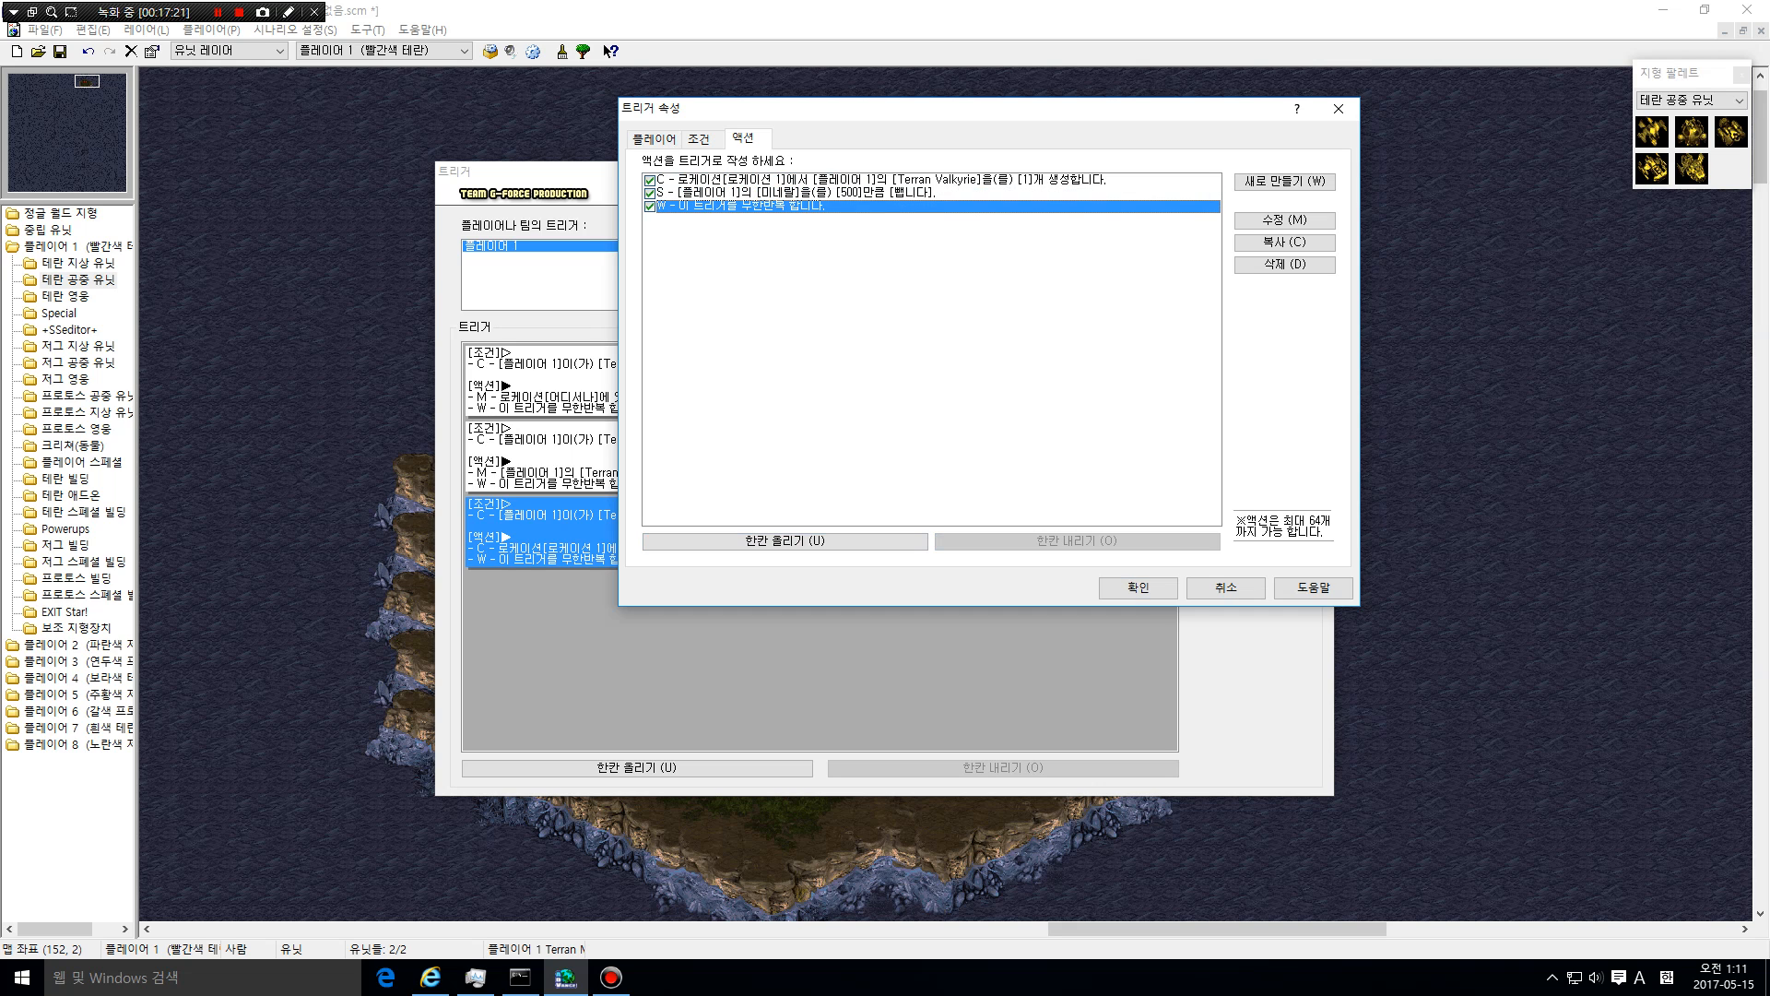
# Review the third trigger's conditions and actions, accept the changes and close the trigger list
pyautogui.click(698, 138)
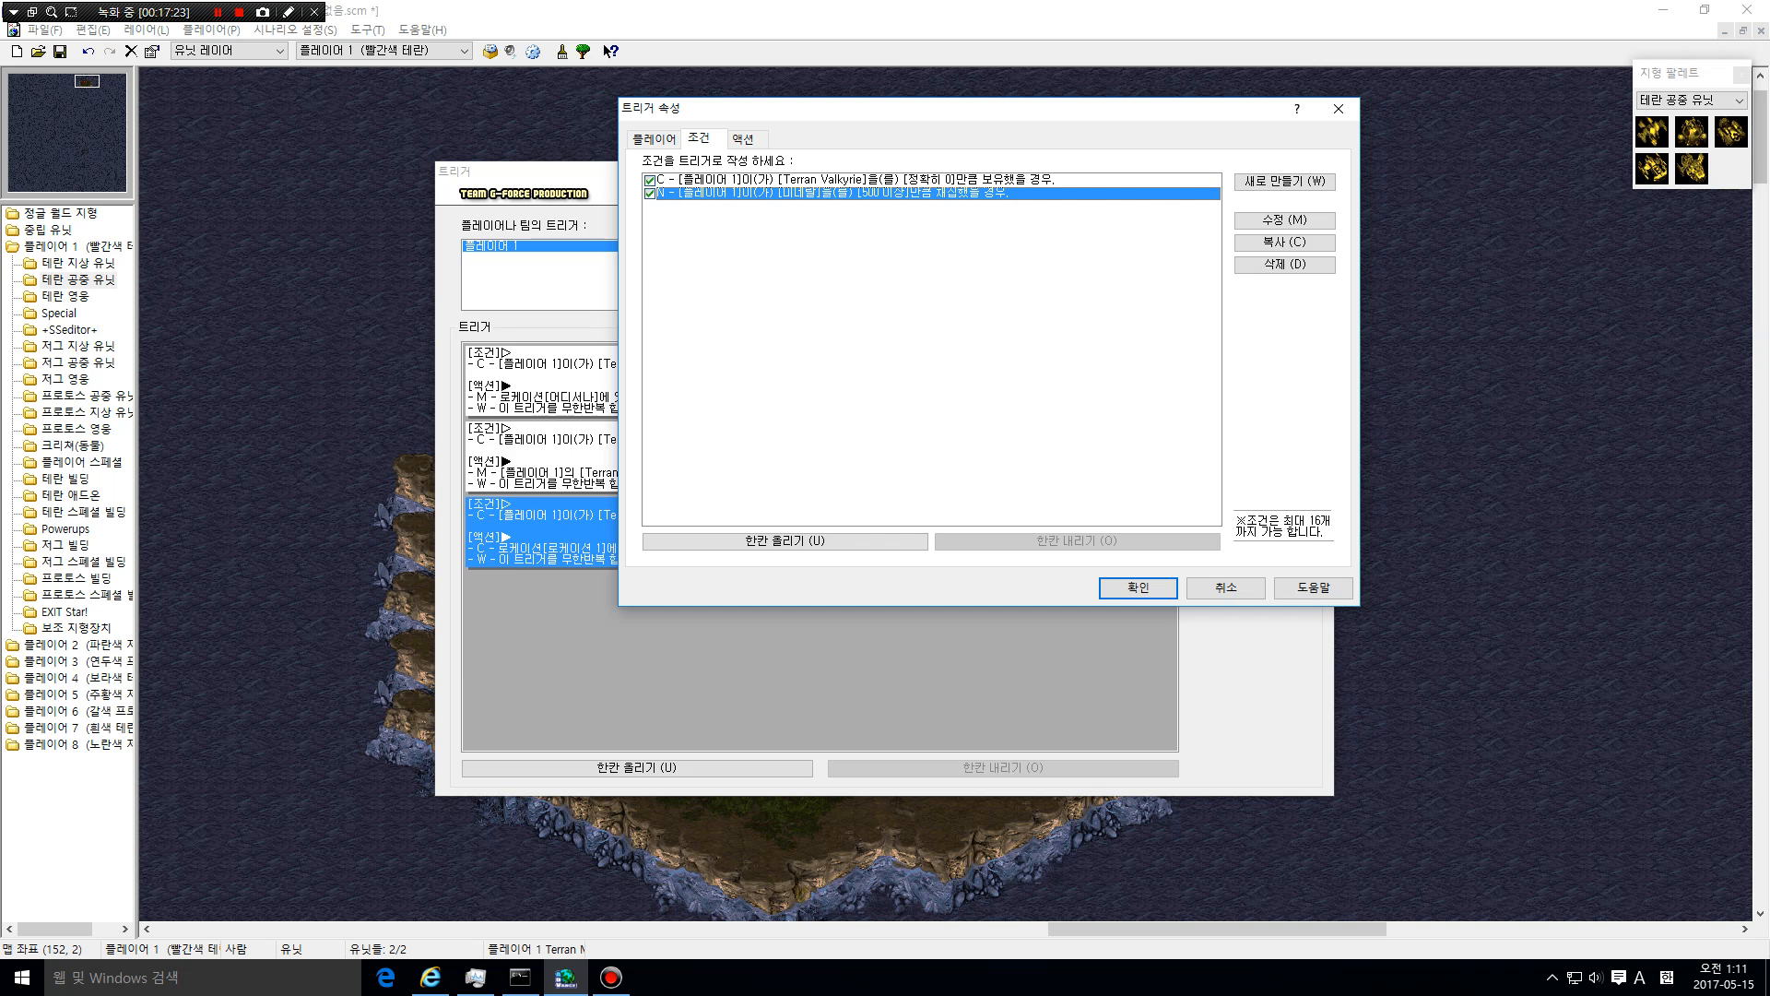
pyautogui.click(829, 179)
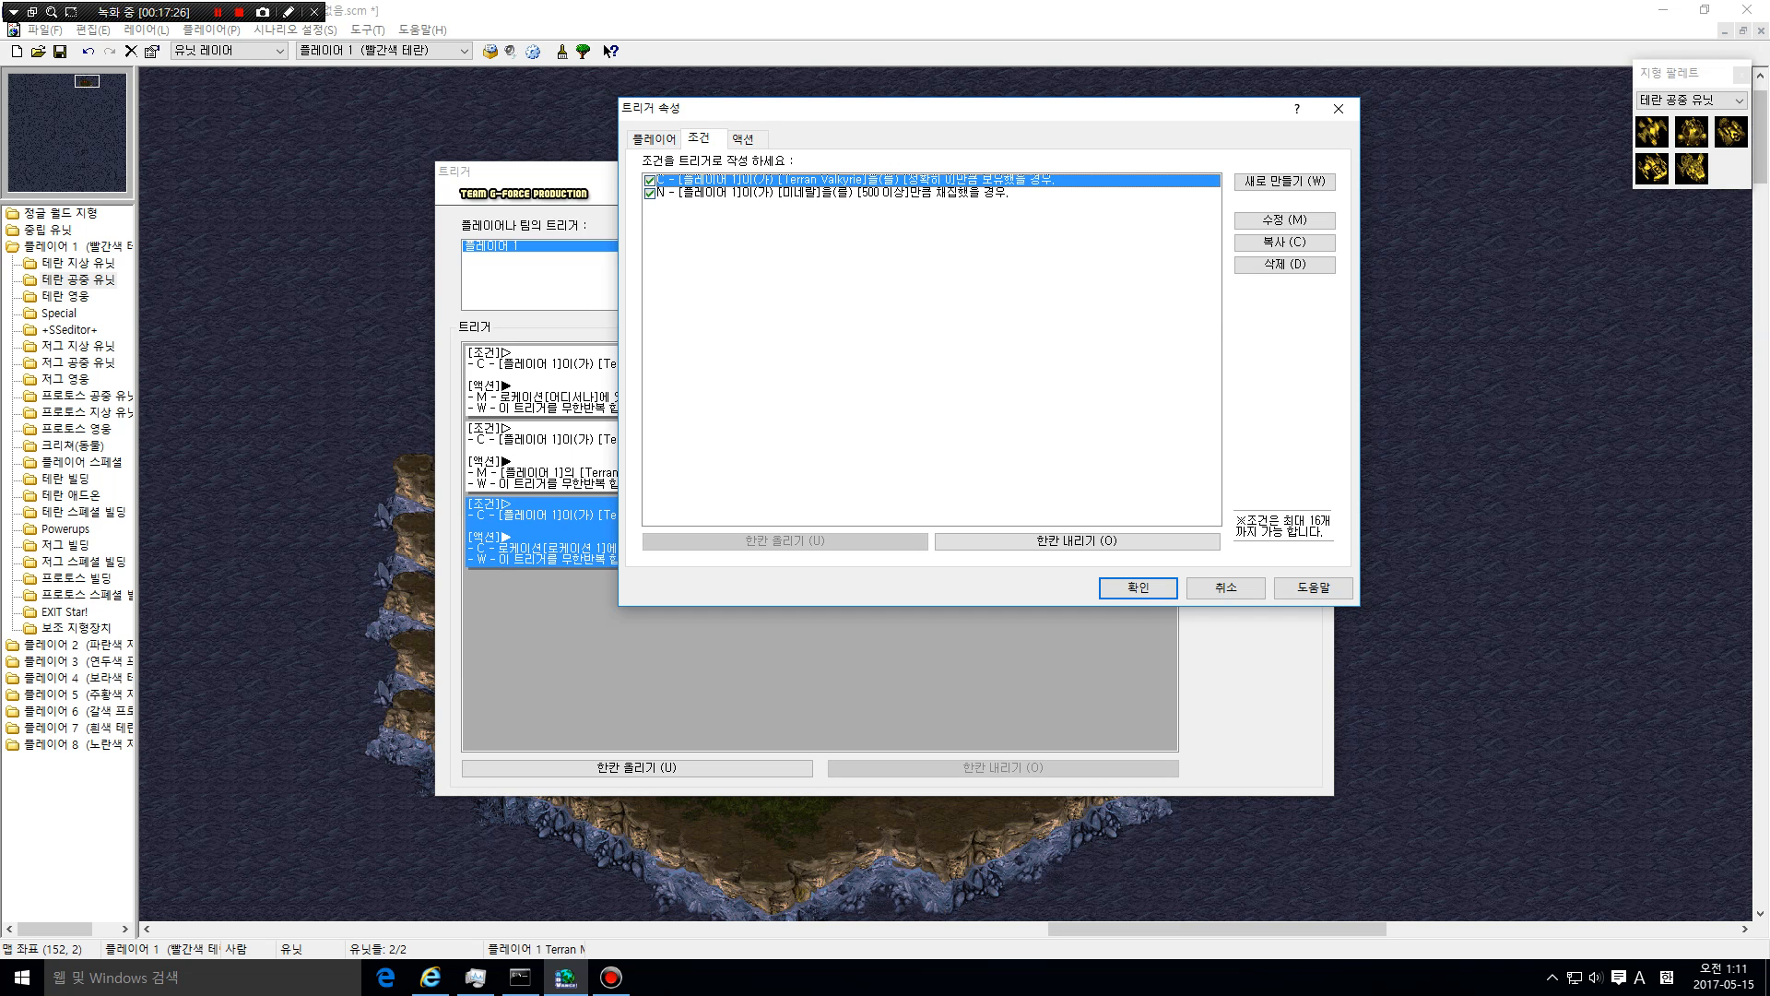
pyautogui.click(743, 138)
pyautogui.click(830, 192)
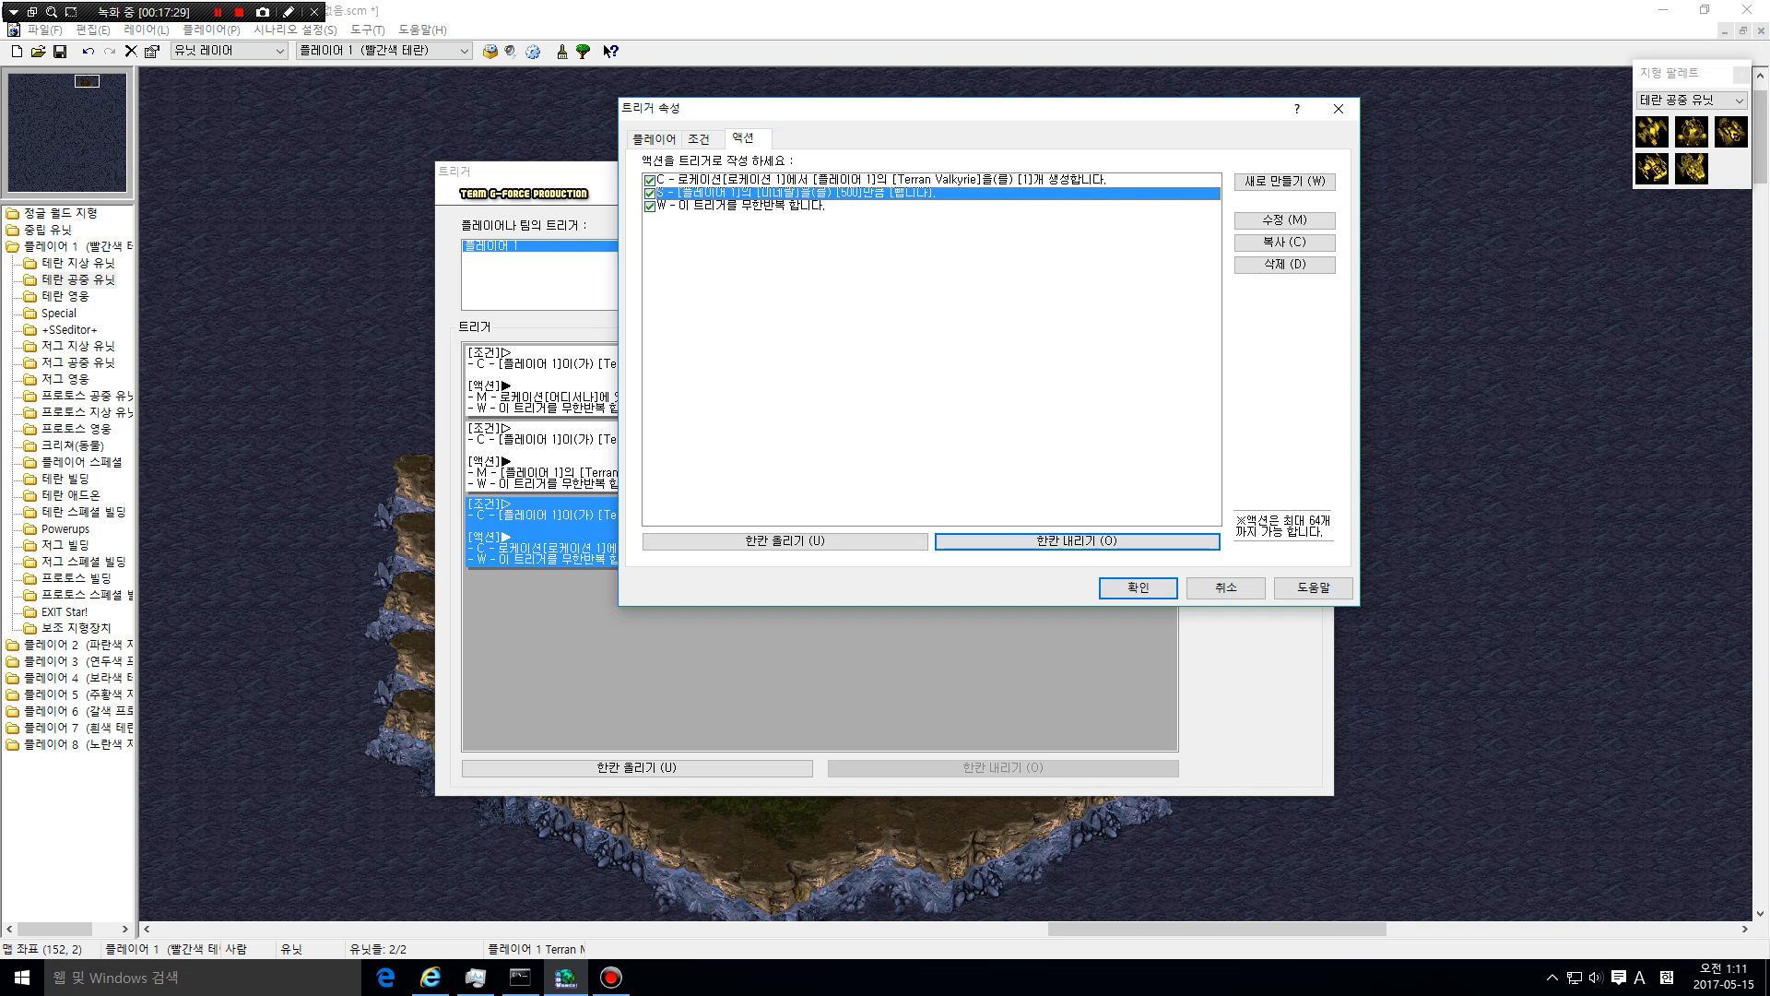
pyautogui.click(829, 180)
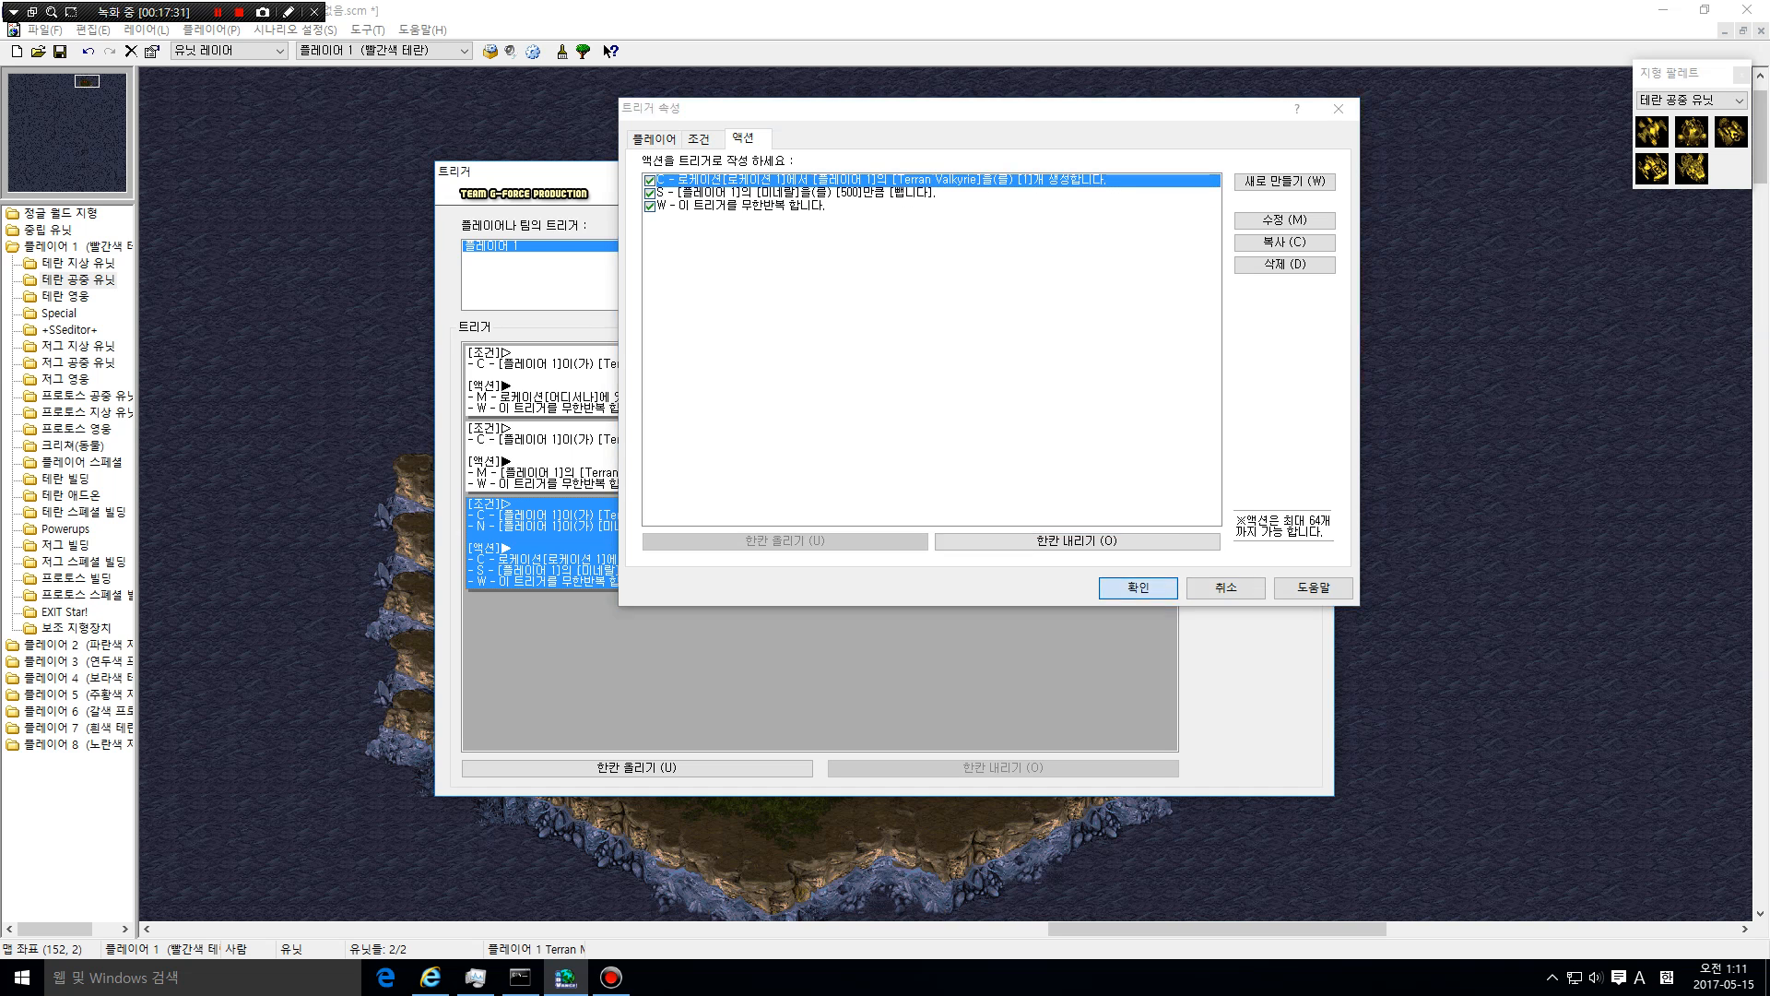
pyautogui.click(1137, 587)
pyautogui.click(1320, 173)
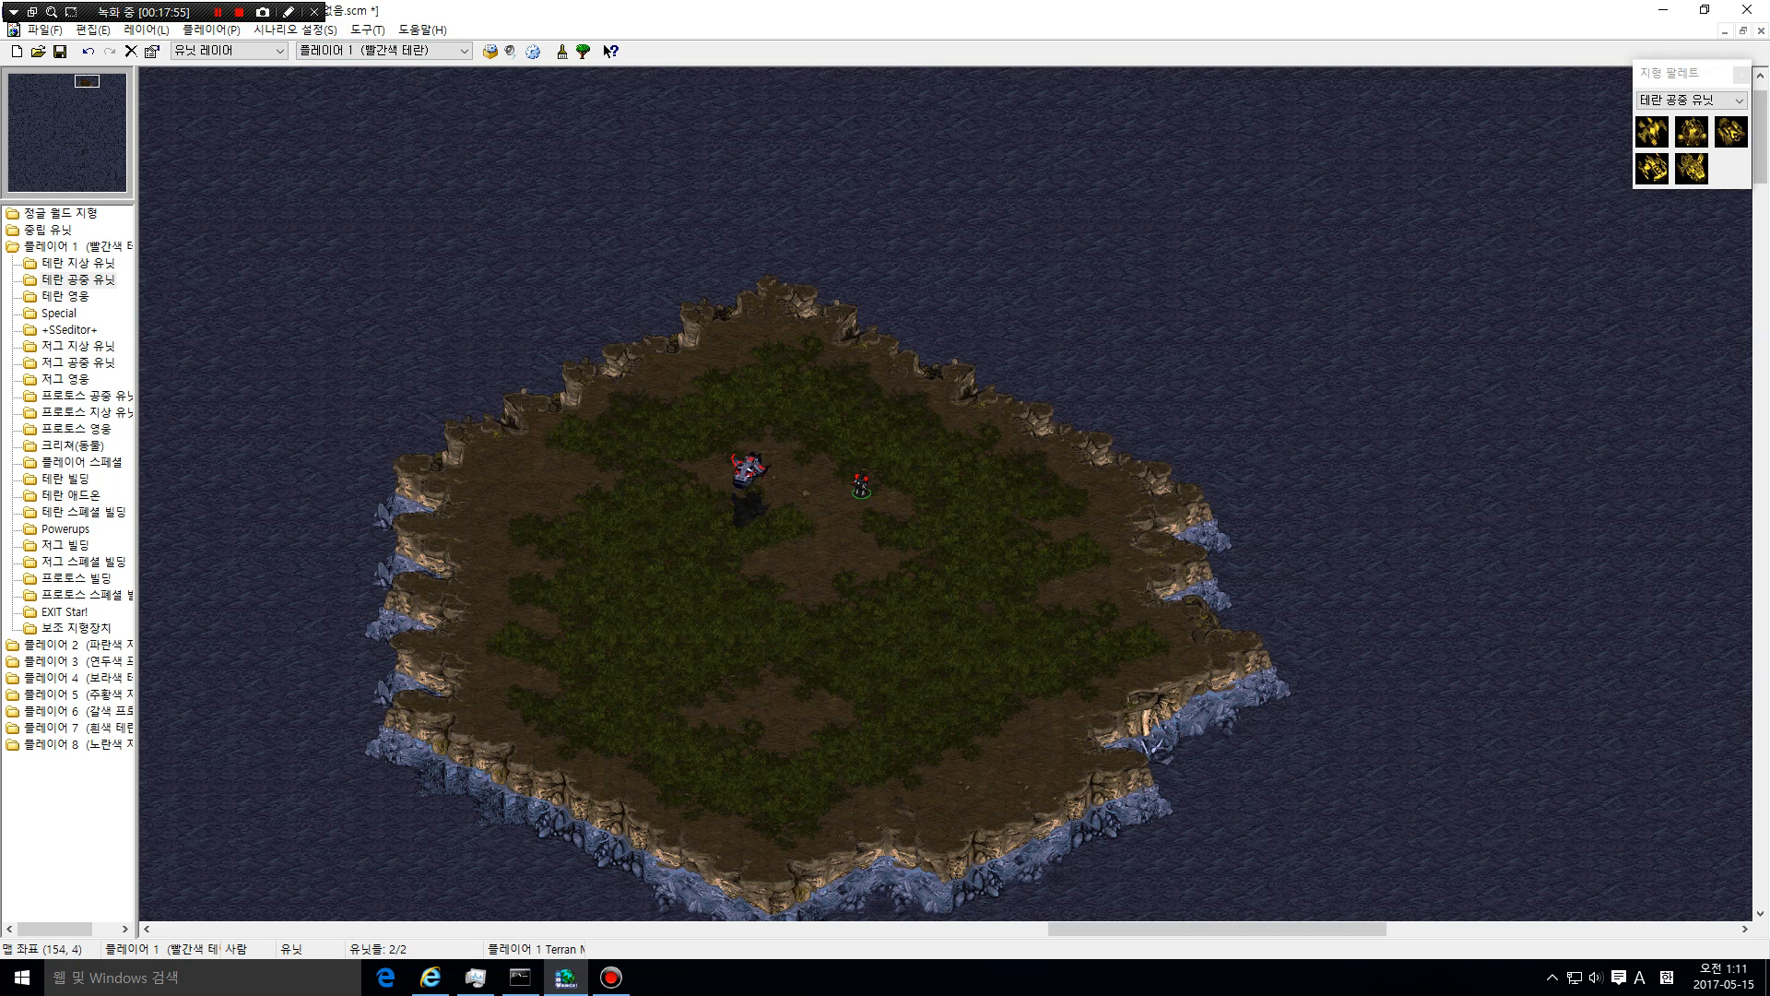
# Draw a wide rectangular location over the water and northern tip of the island
pyautogui.moveTo(412, 121); pyautogui.dragTo(1087, 338)
pyautogui.click(229, 51)
pyautogui.click(221, 98)
pyautogui.moveTo(533, 178); pyautogui.dragTo(1505, 352)
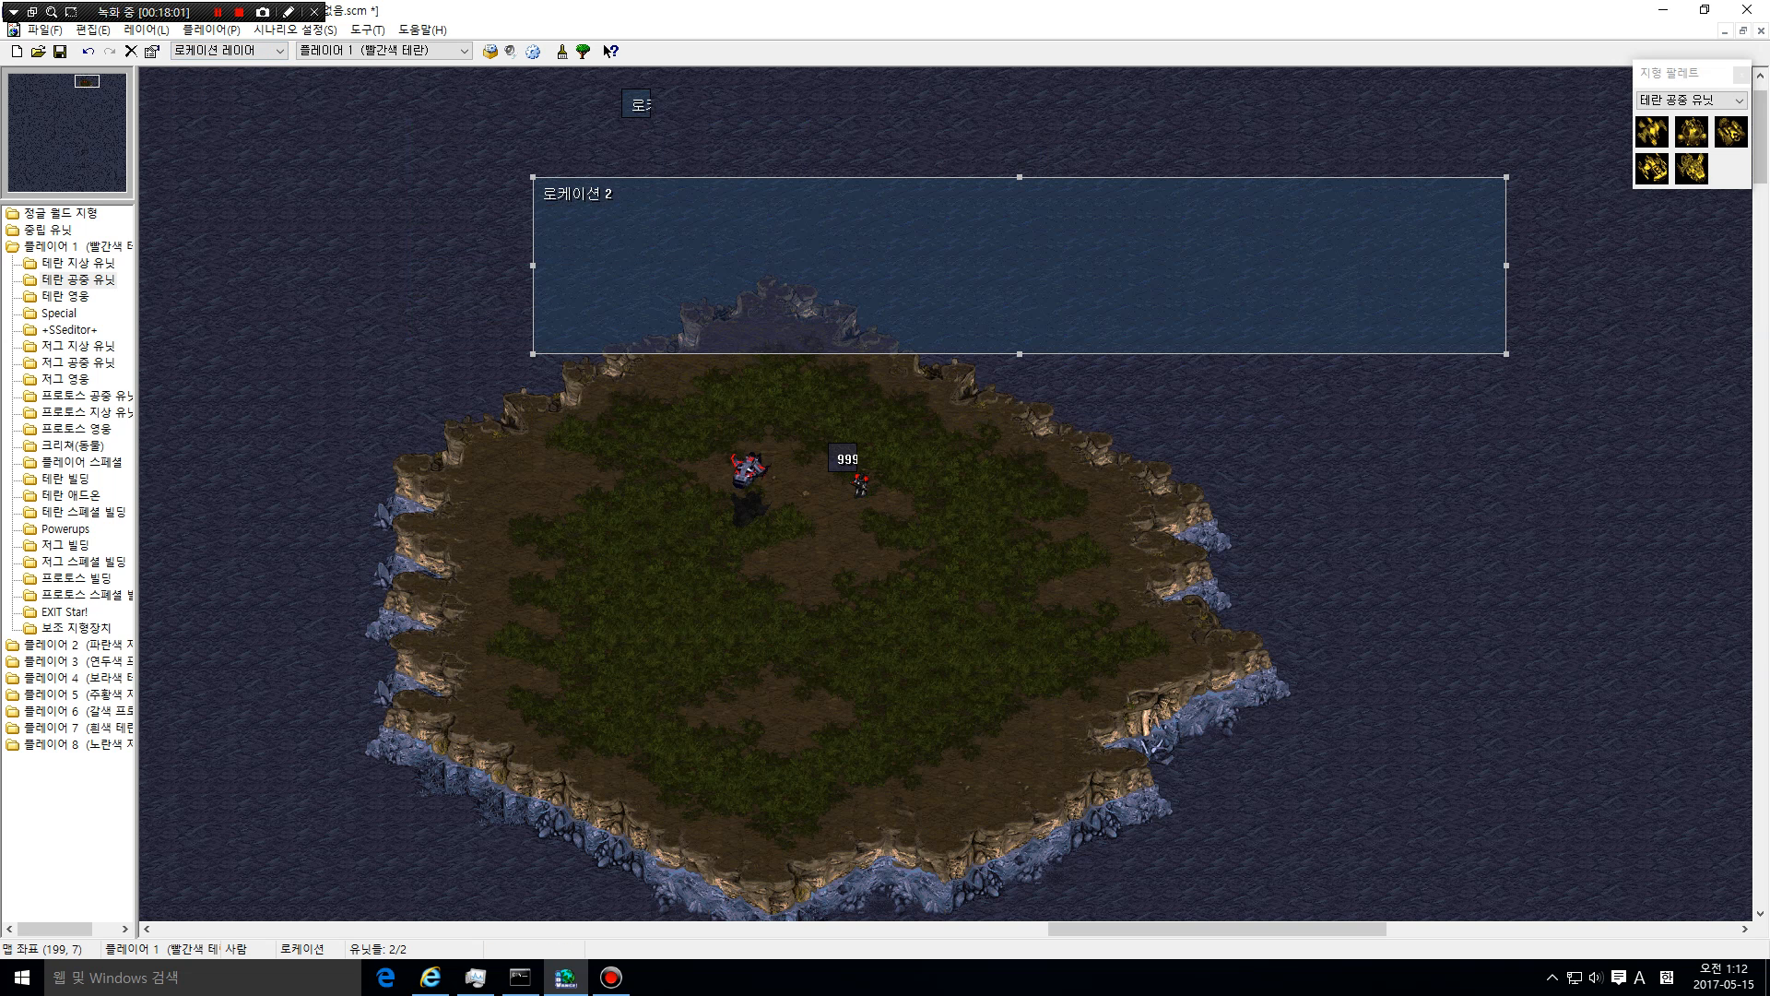
# Paint a long horizontal strip of raised 정글 월드 지형 terrain across the island's northern end, beneath the wide location
pyautogui.click(1691, 100)
pyautogui.click(1674, 115)
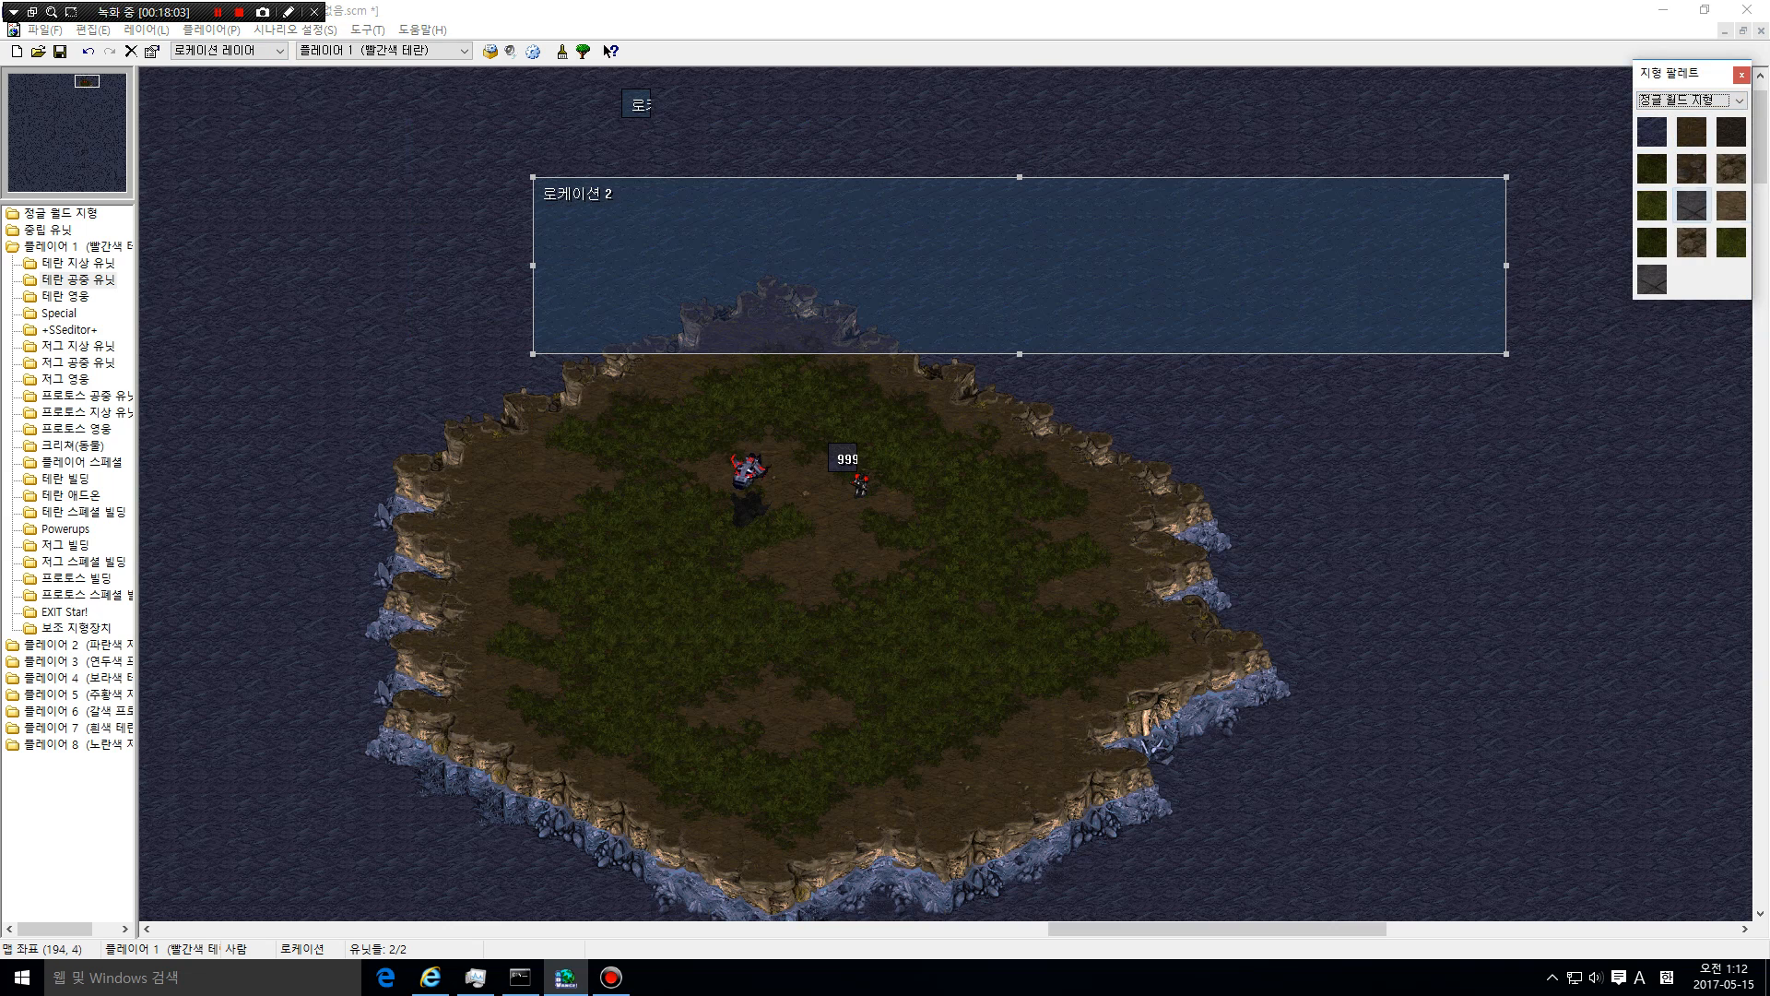
pyautogui.click(1731, 205)
pyautogui.moveTo(771, 198); pyautogui.dragTo(1406, 212)
# Return to the location layer and move 로케이션 2 one tile up over the new raised terrain
pyautogui.click(226, 50)
pyautogui.click(203, 88)
pyautogui.click(226, 50)
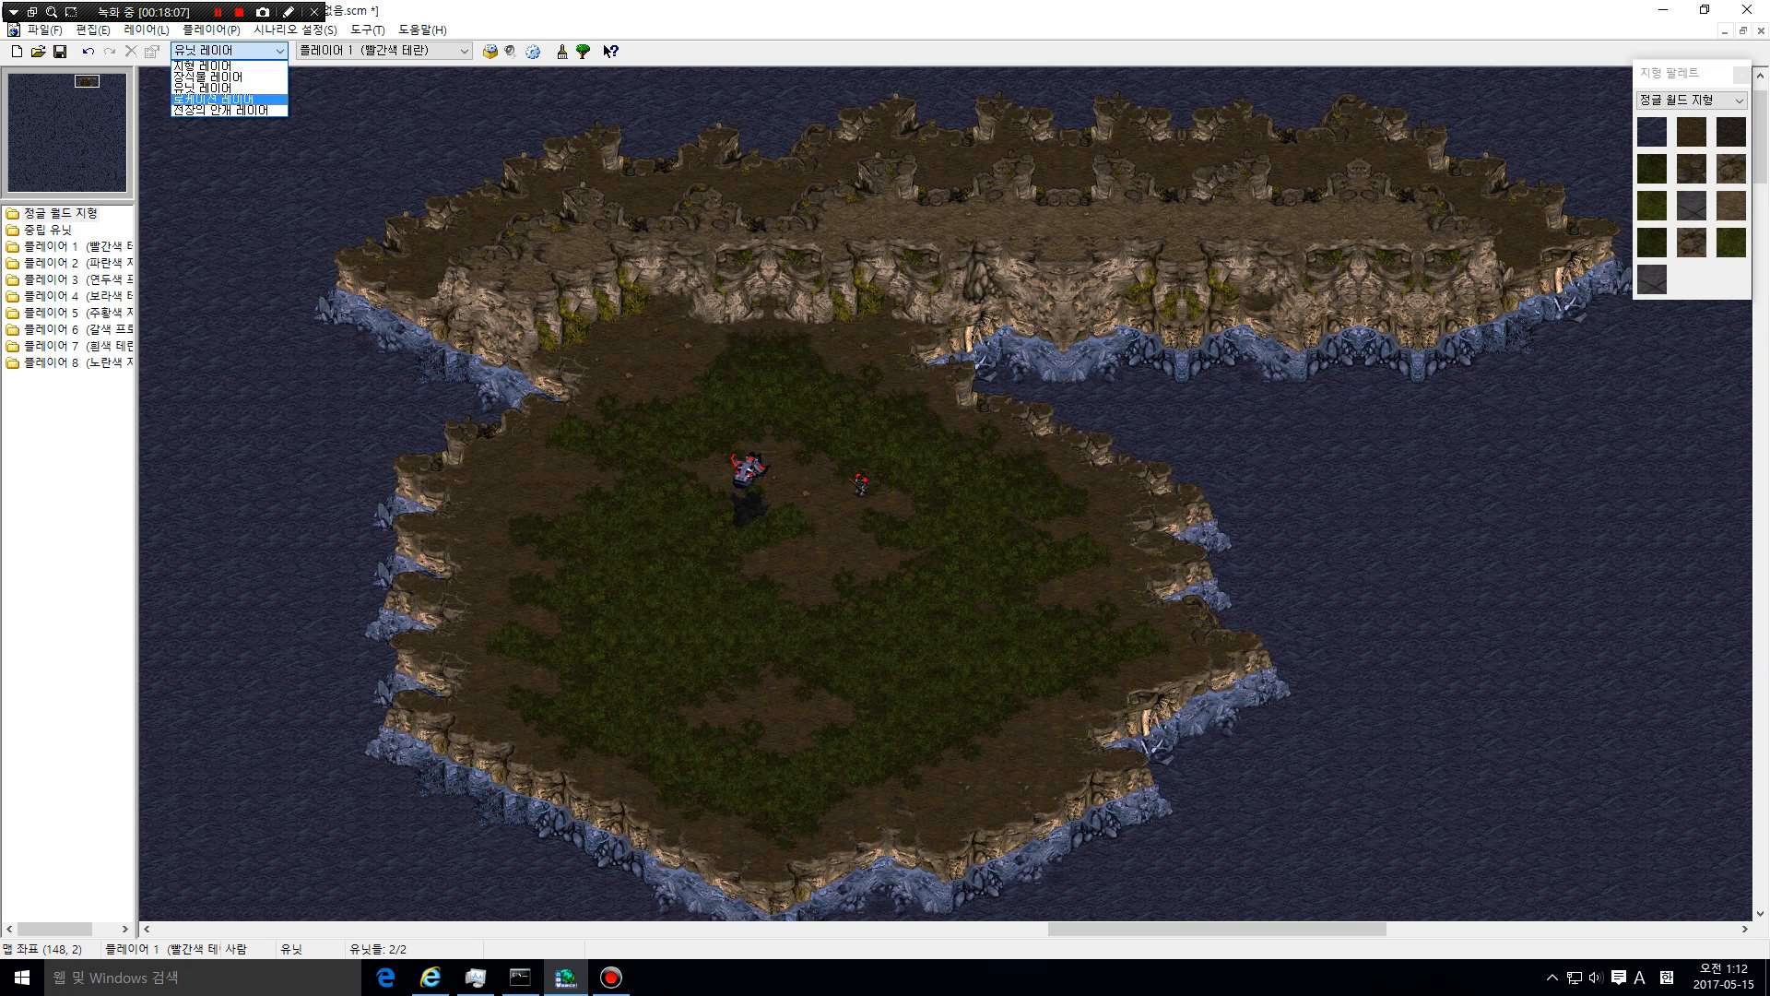
pyautogui.click(217, 99)
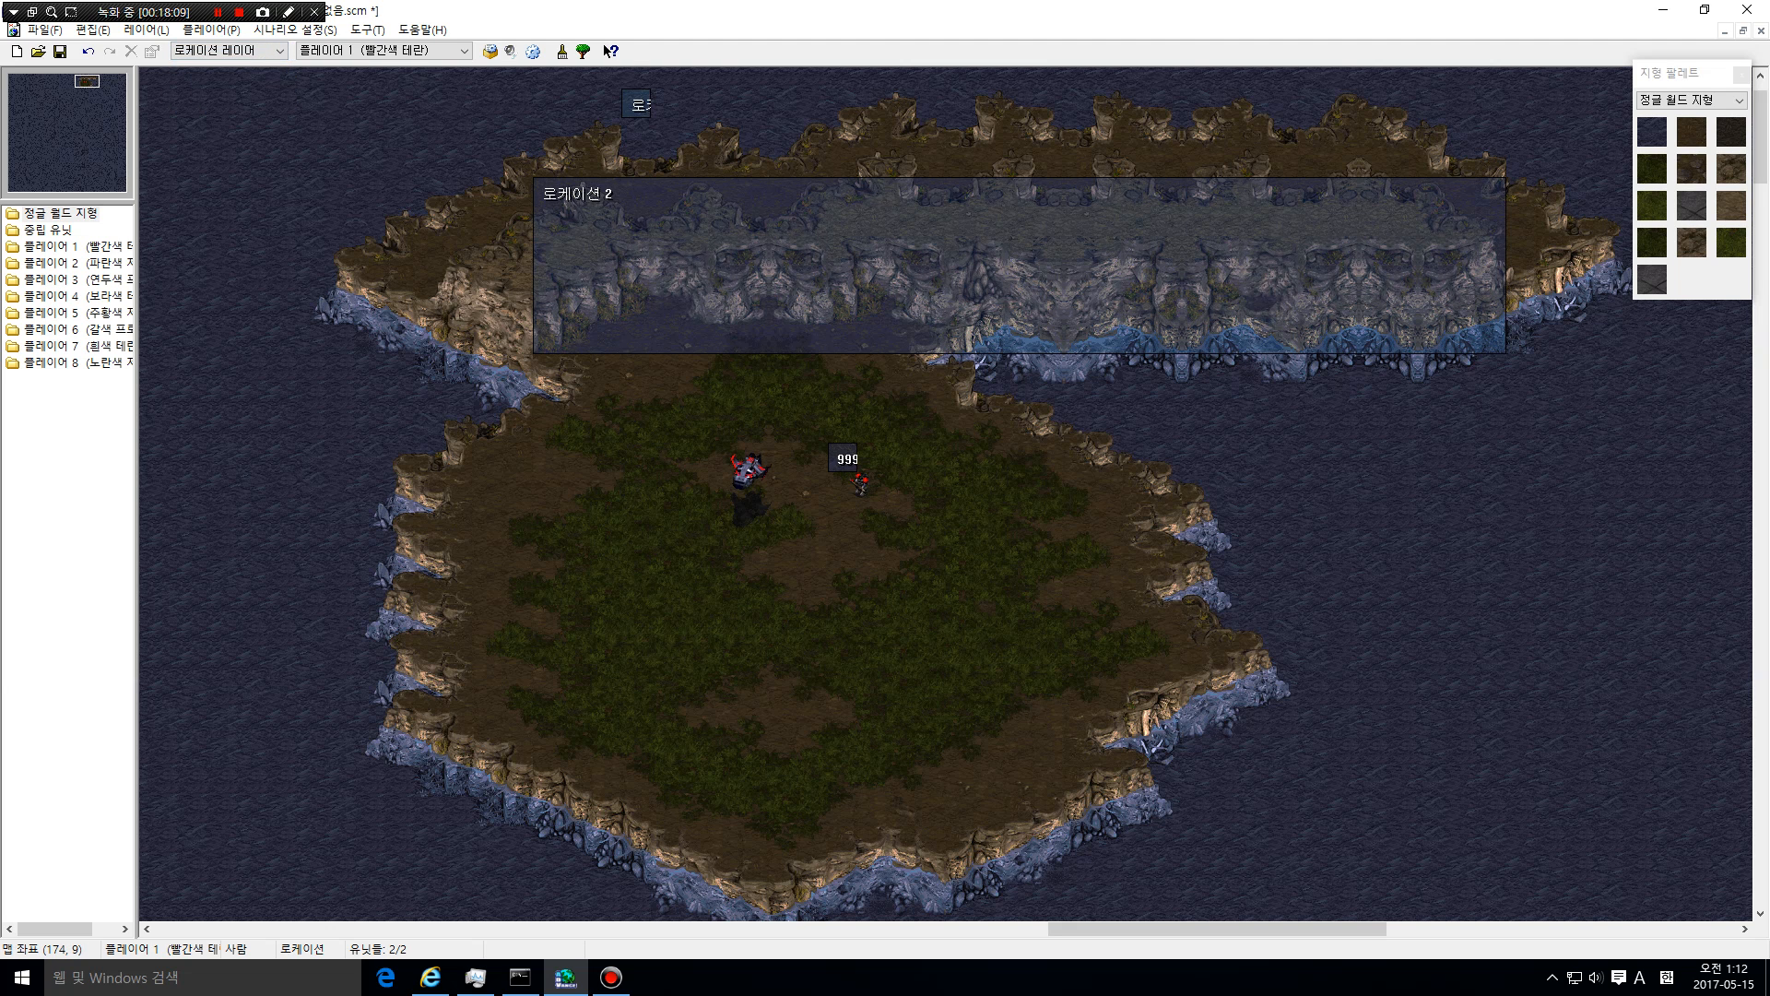
pyautogui.moveTo(1047, 280); pyautogui.dragTo(1050, 250)
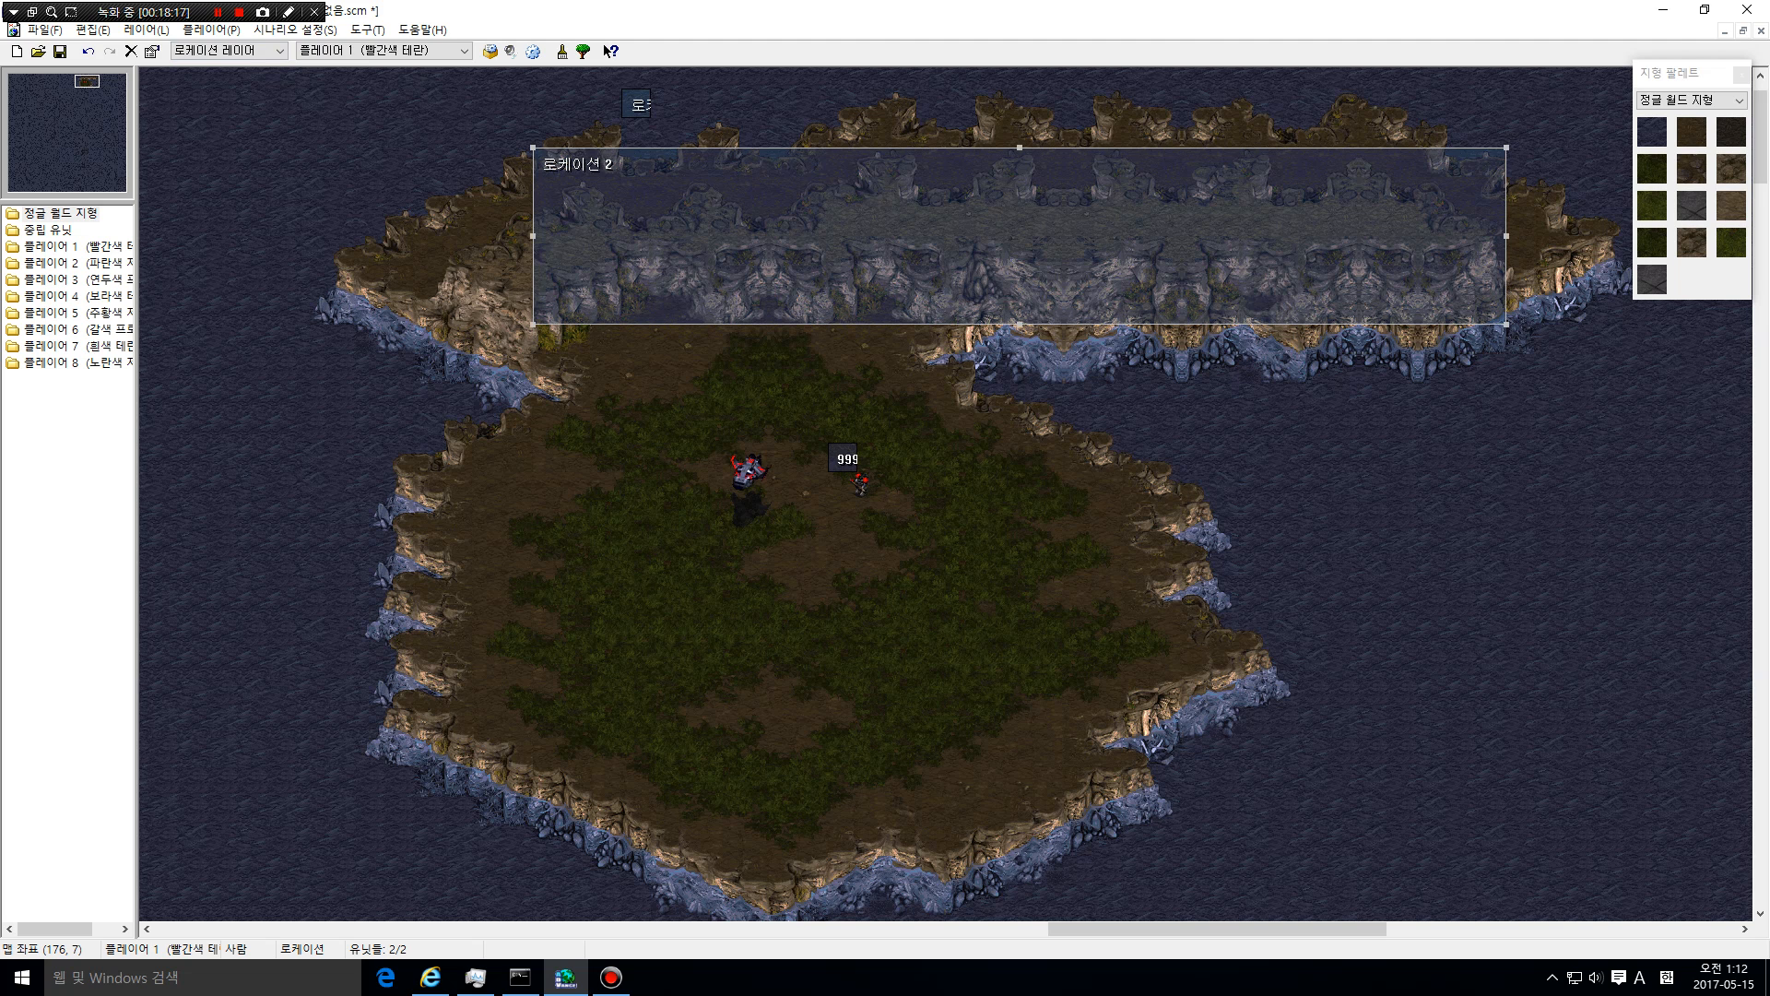
pyautogui.scroll(2, 1094, 221)
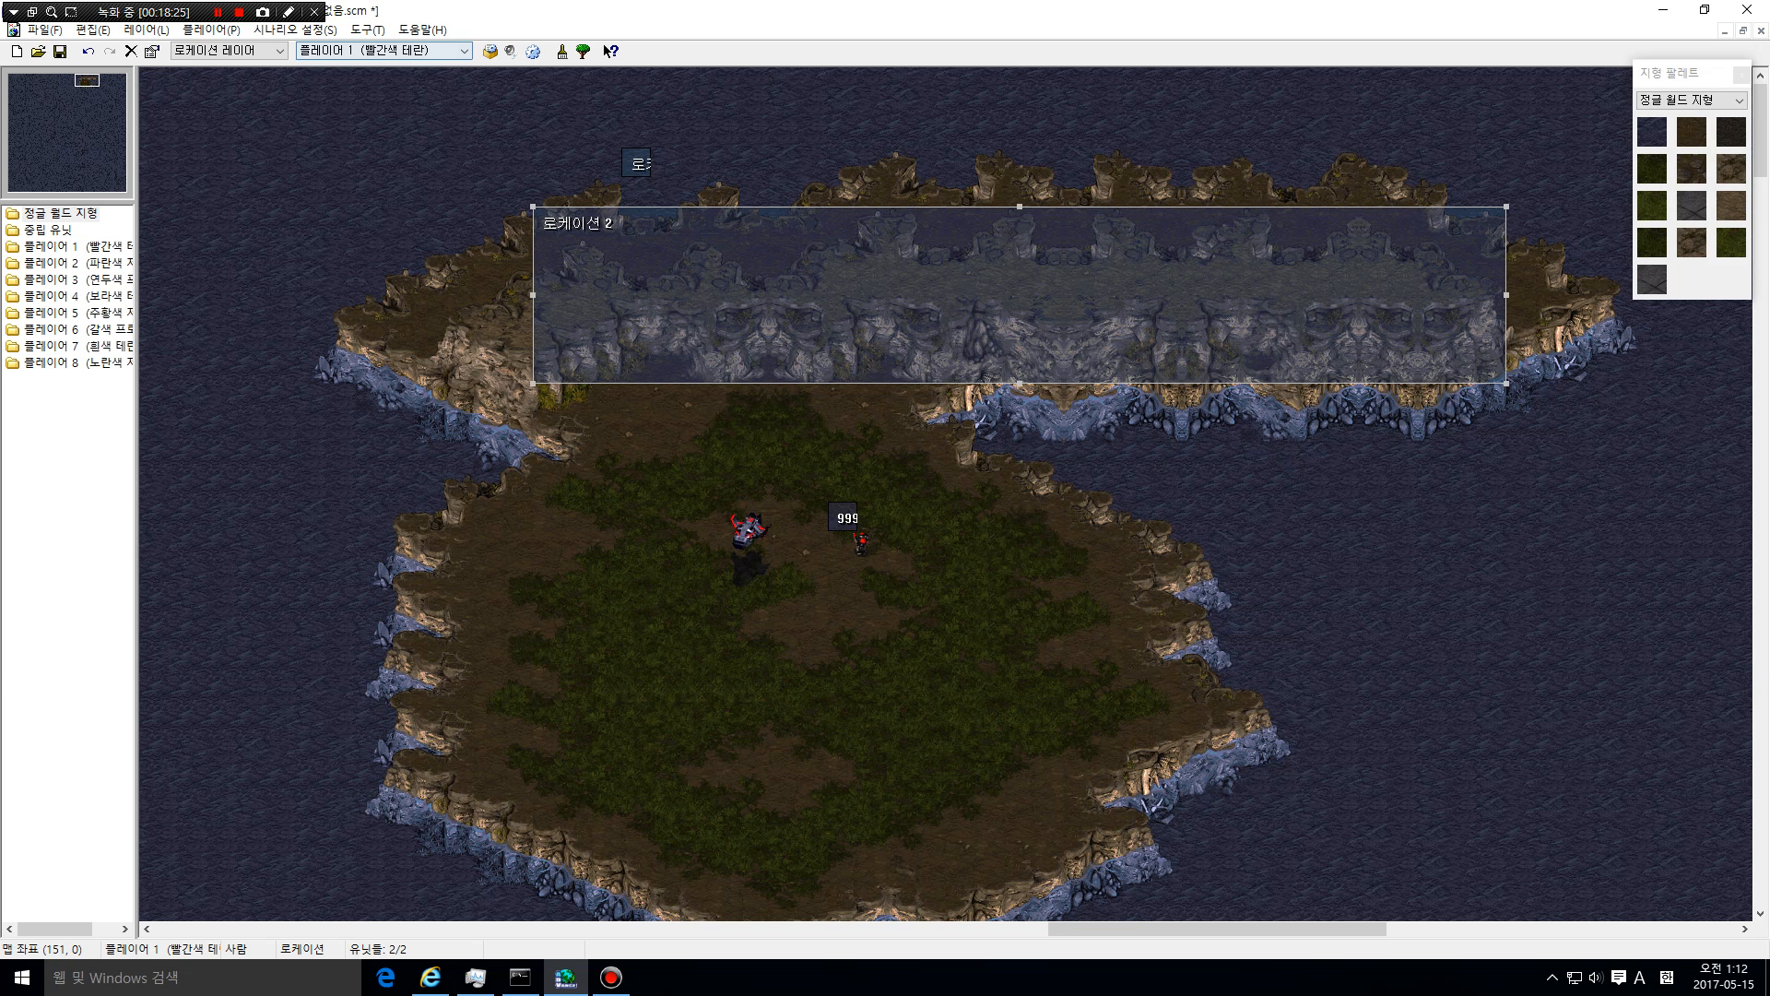
# Start a new trigger for 모든 플레이어 with the [A] 무조건 condition
pyautogui.click(297, 31)
pyautogui.click(318, 92)
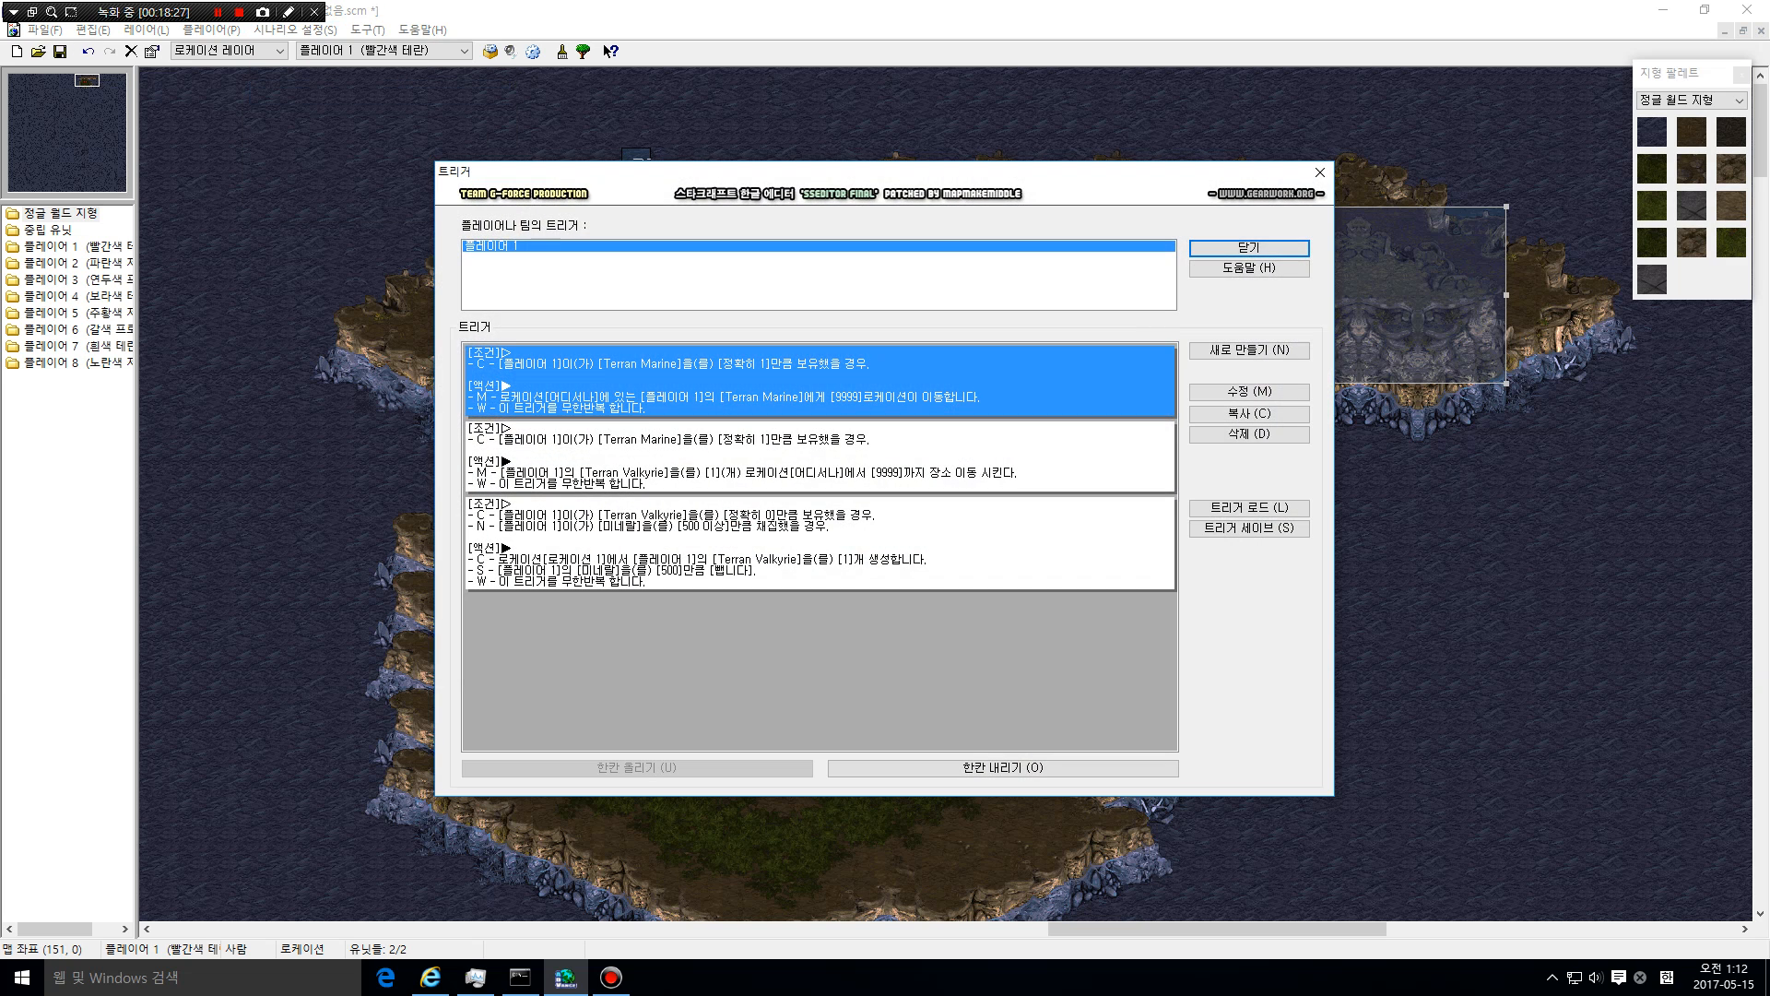
pyautogui.moveTo(1106, 172); pyautogui.dragTo(1237, 92)
pyautogui.click(1377, 270)
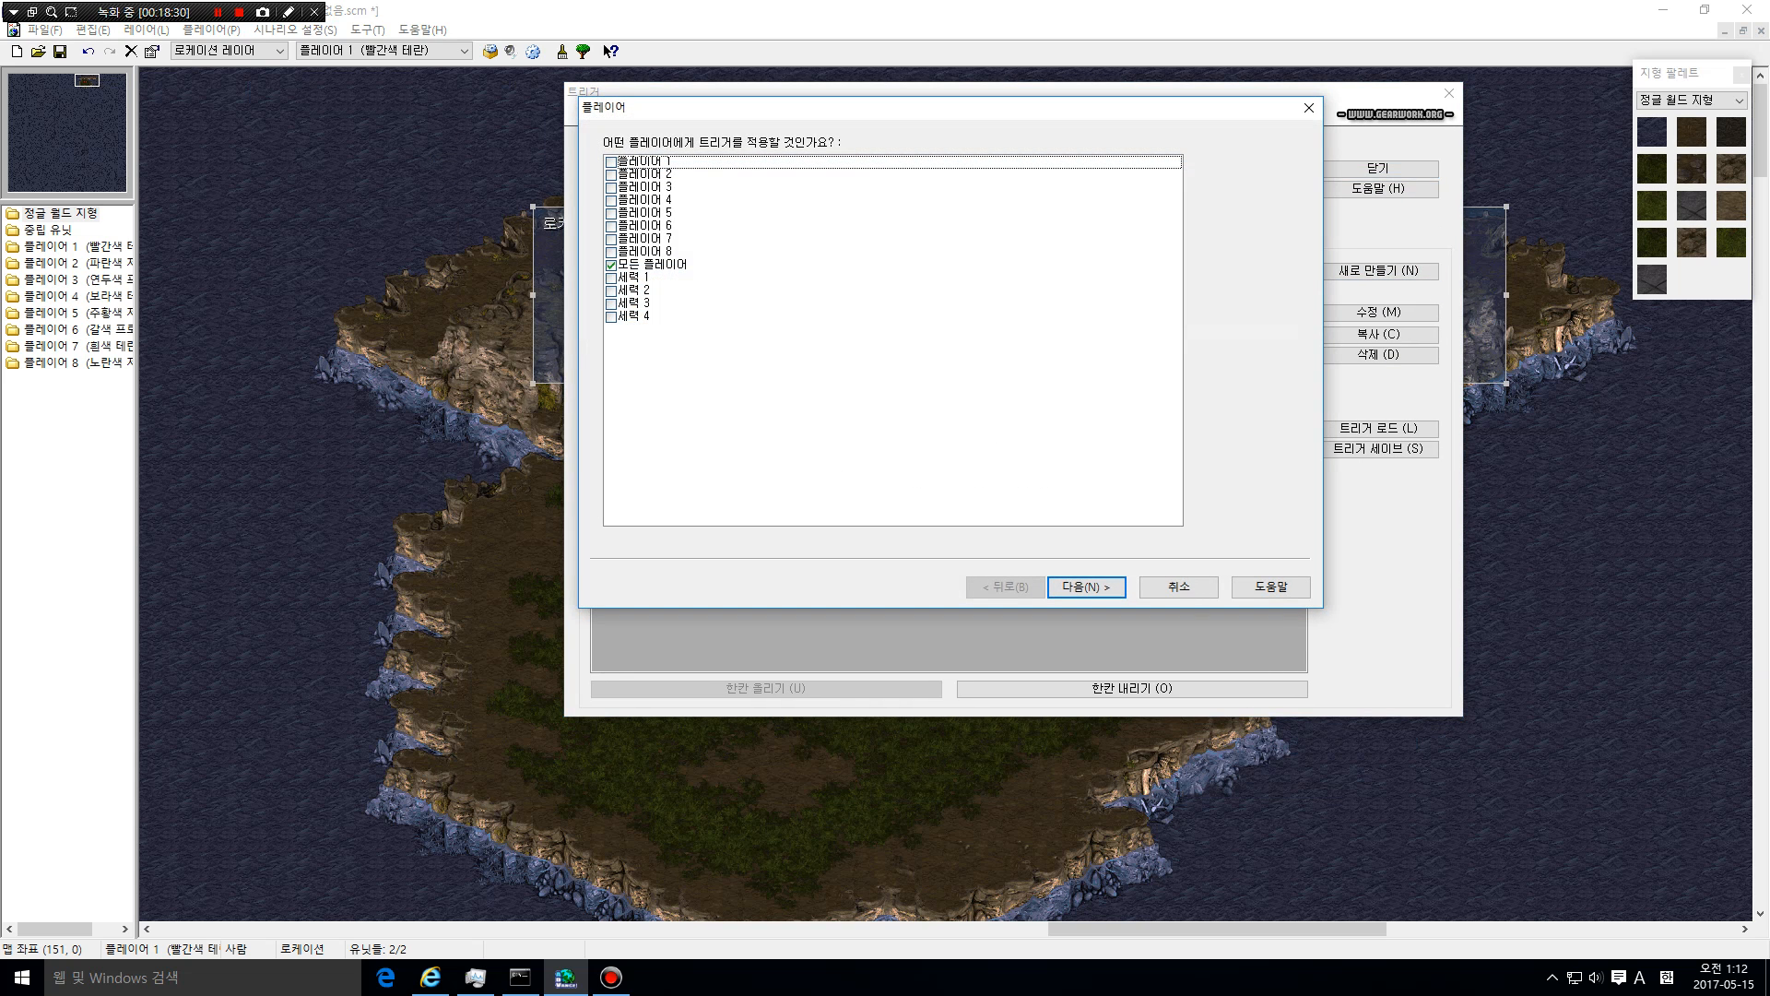
pyautogui.click(1087, 587)
pyautogui.click(1245, 164)
pyautogui.click(940, 403)
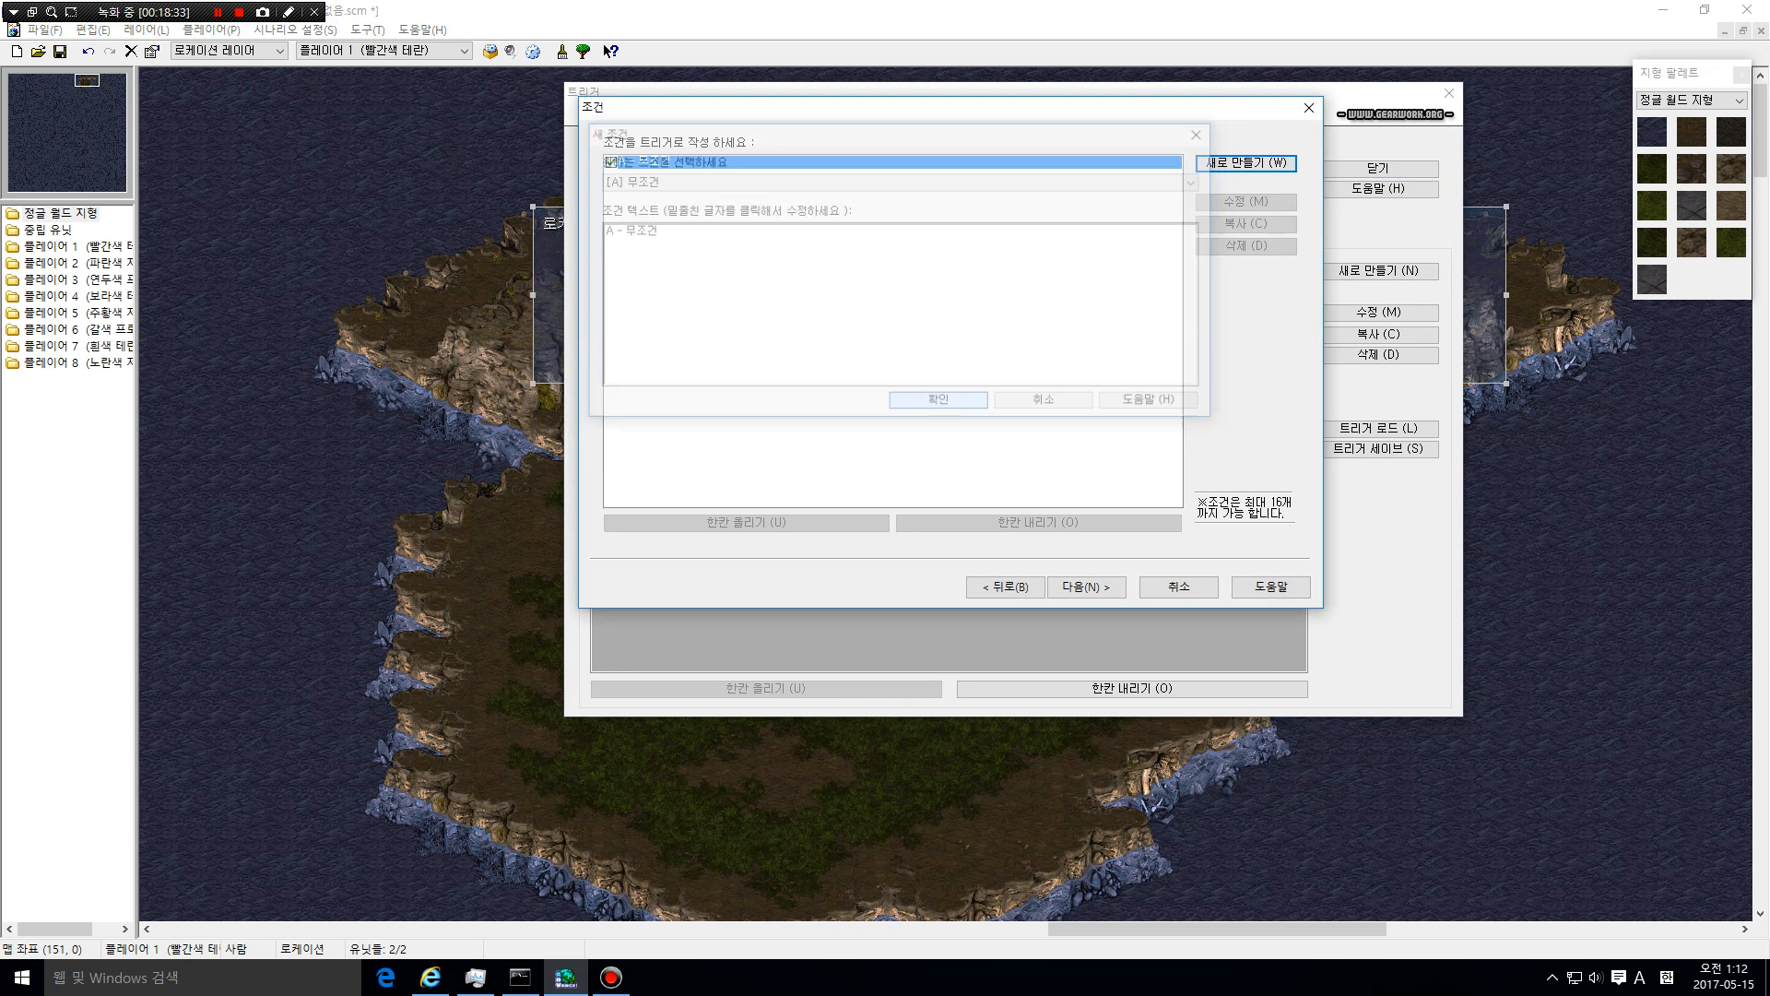
# Add a [W] 대기하기 action with a wait time of 0 ms to the new trigger
pyautogui.click(1087, 587)
pyautogui.click(1246, 164)
pyautogui.click(1164, 182)
pyautogui.moveTo(1199, 249); pyautogui.dragTo(1199, 452)
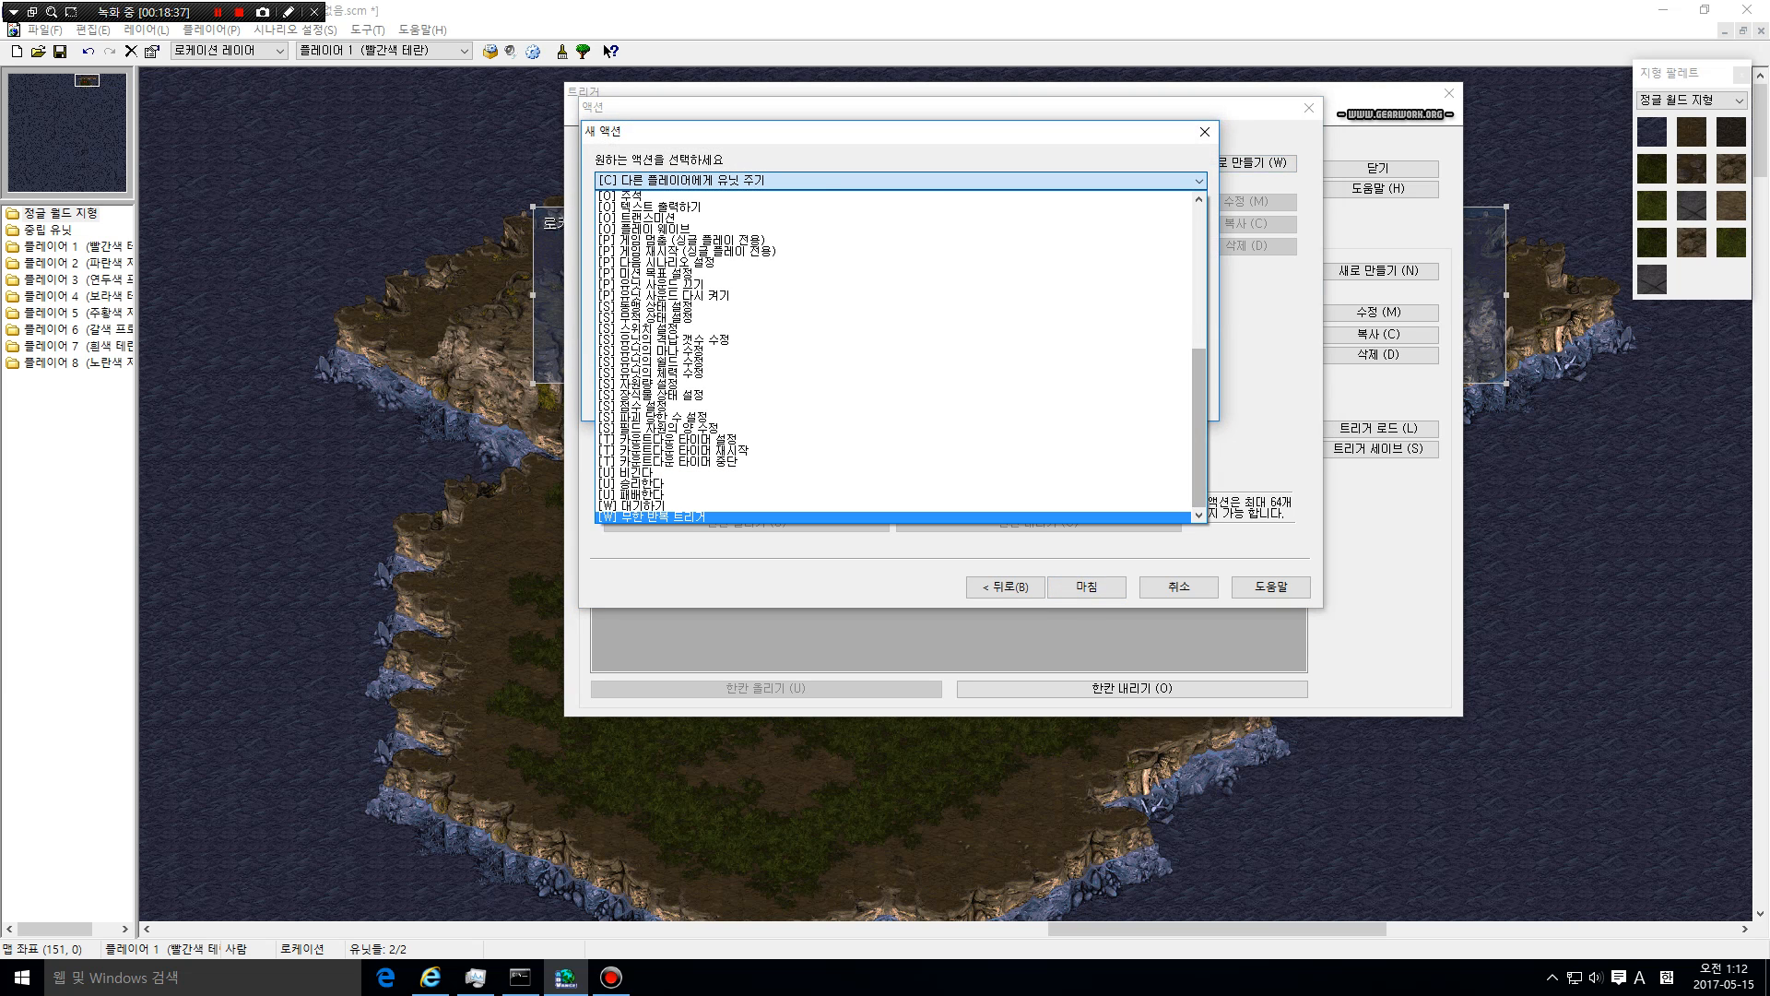
pyautogui.click(894, 506)
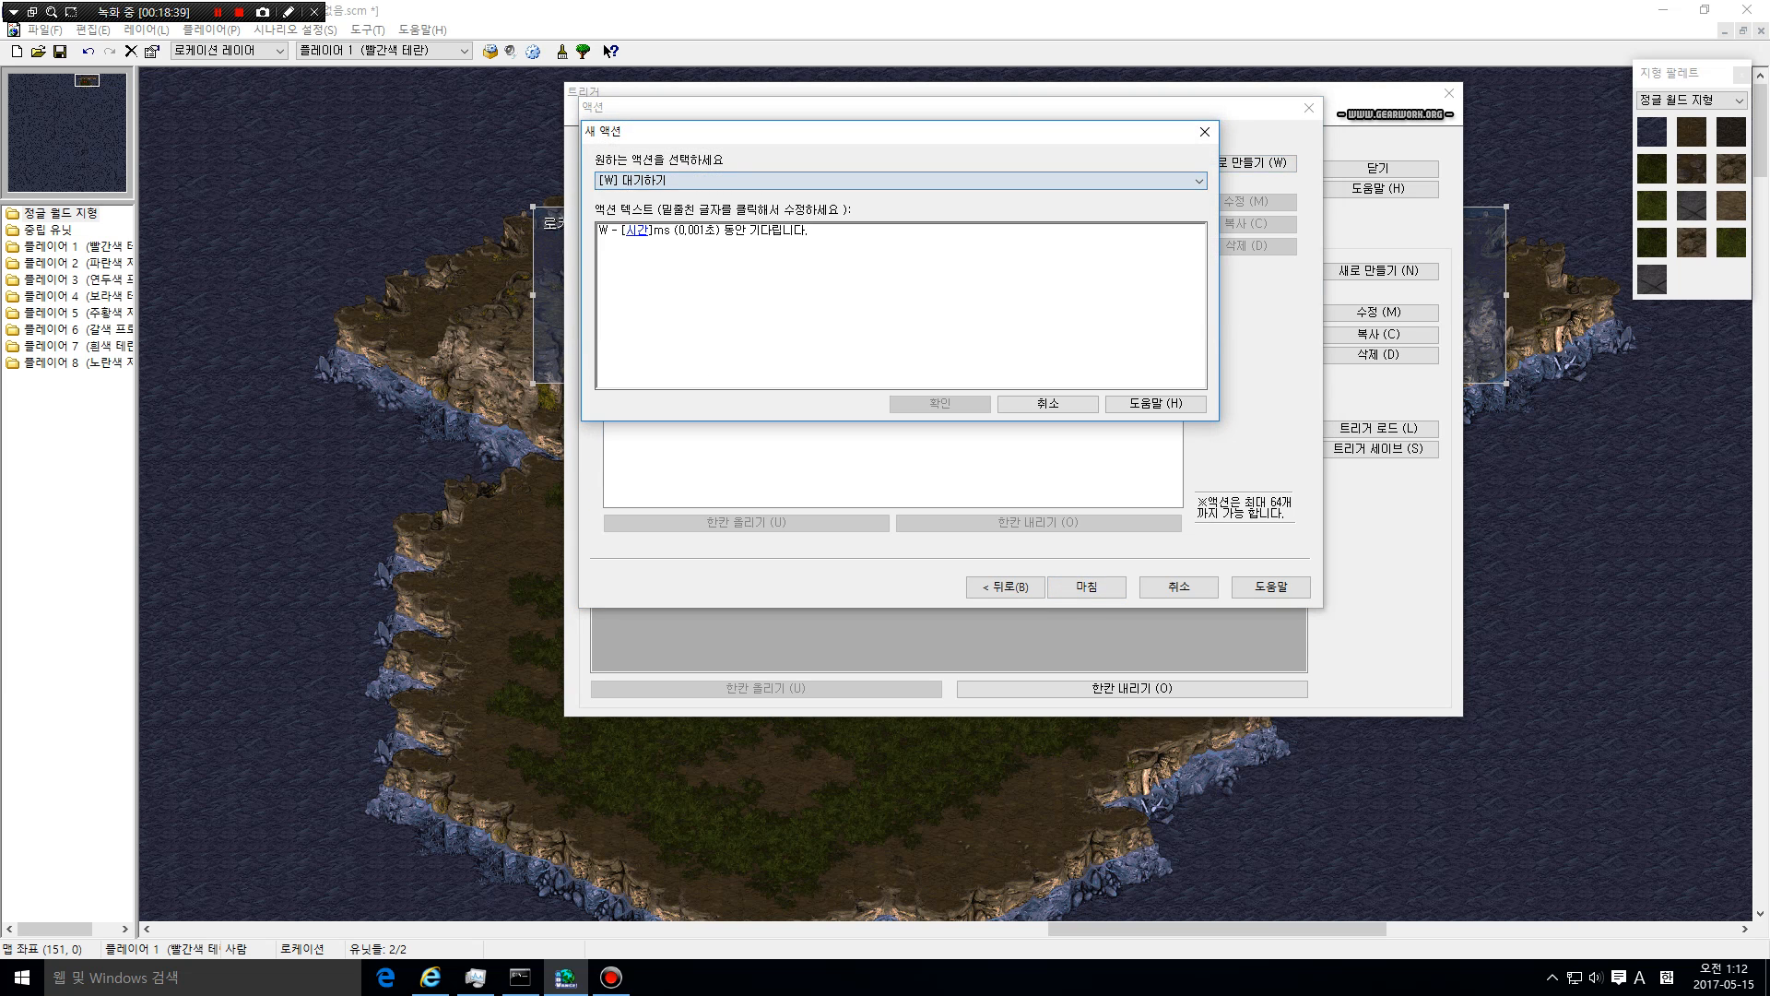
pyautogui.click(636, 230)
pyautogui.click(784, 186)
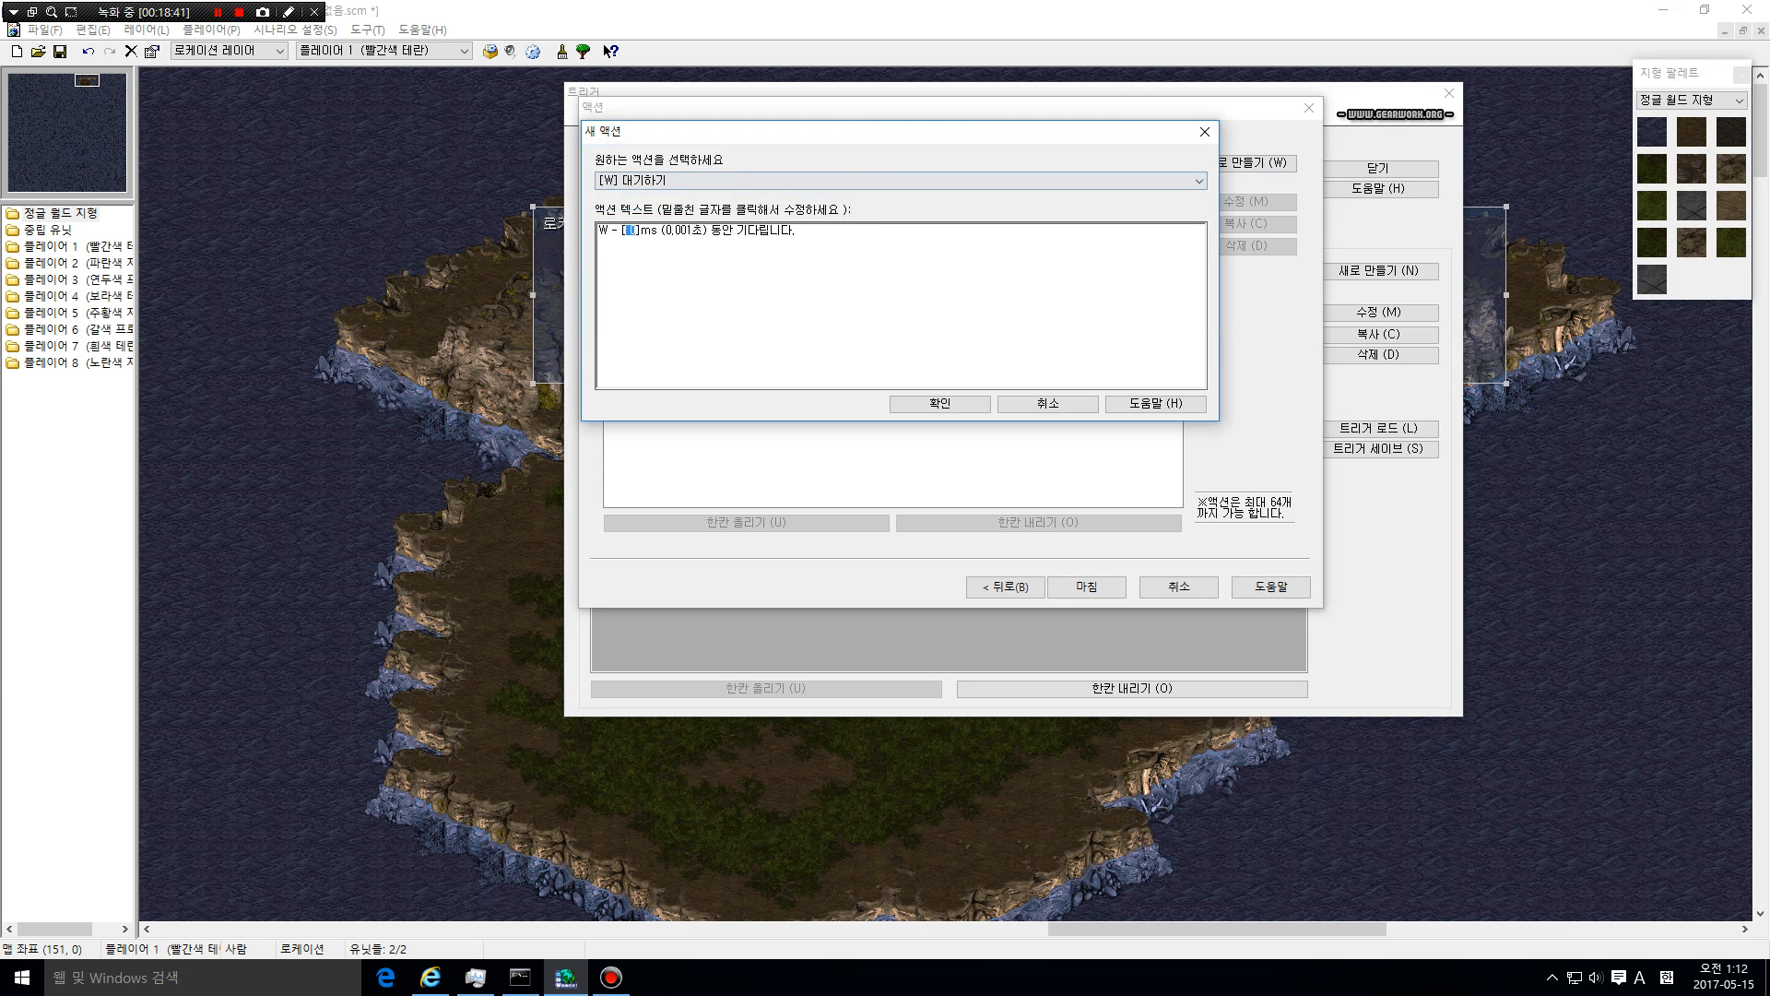
pyautogui.click(939, 403)
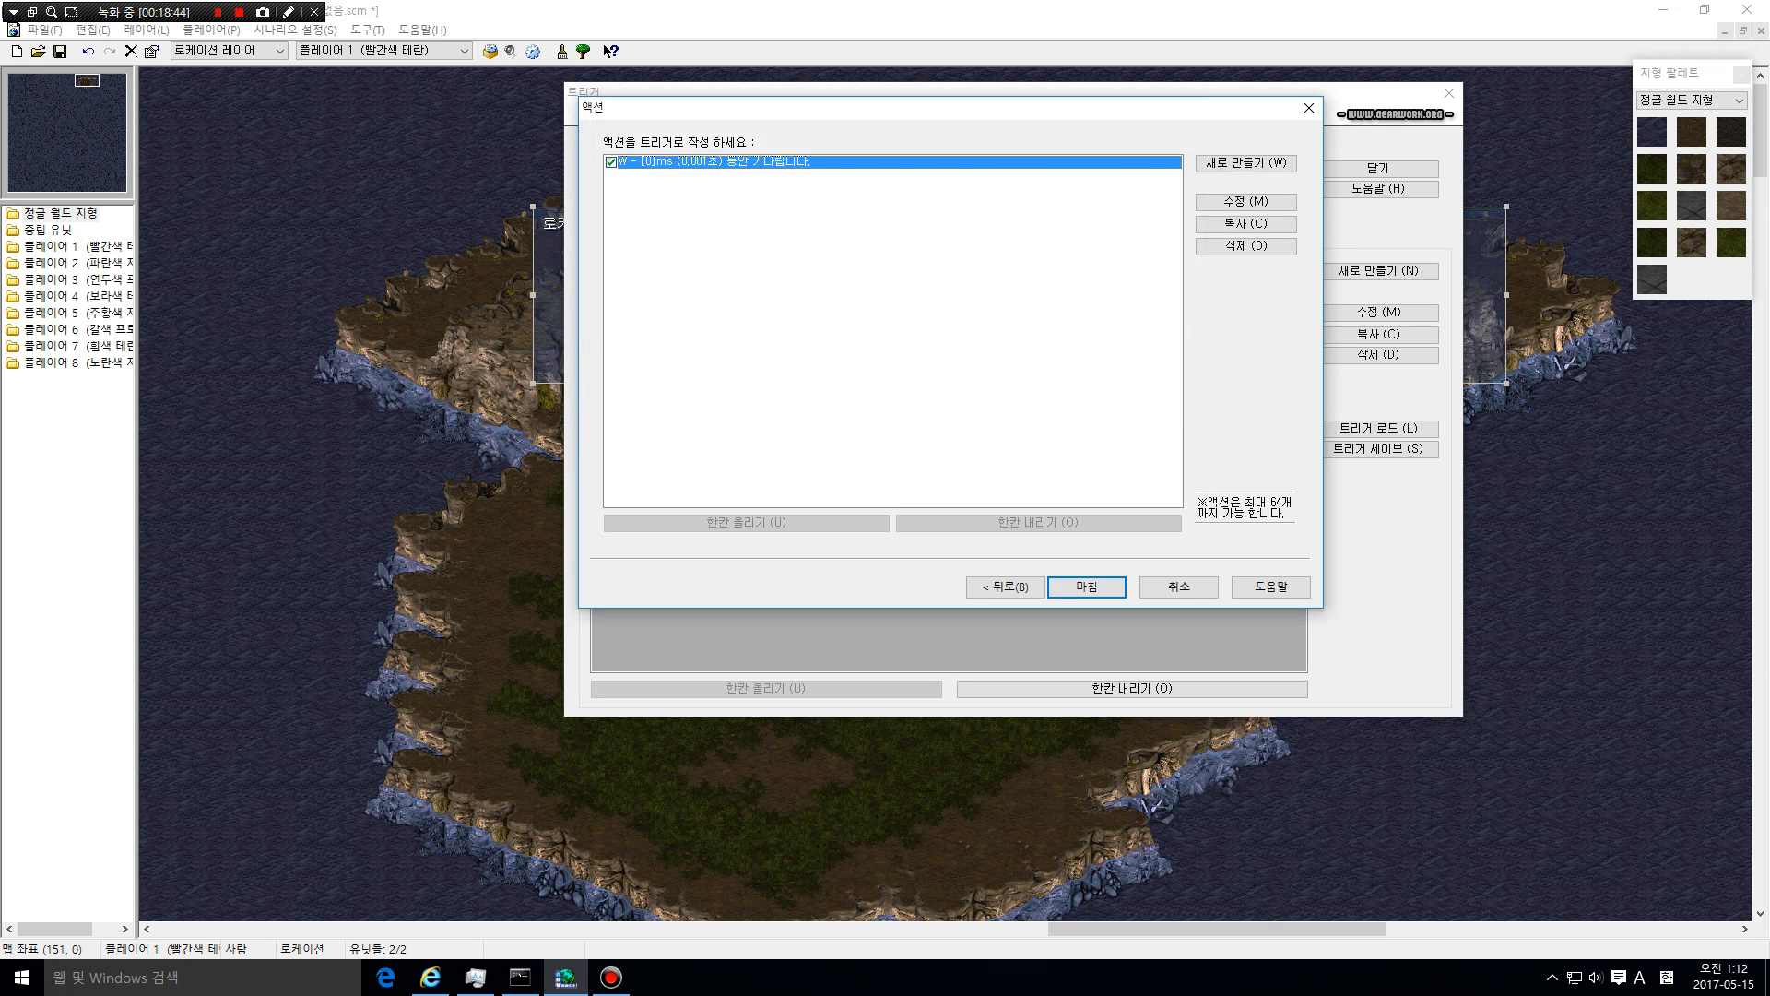
# Duplicate the 0 ms wait action repeatedly to fill the trigger's action list
pyautogui.click(1246, 225)
pyautogui.press('Return')
pyautogui.press('Return')
pyautogui.press('Return')
pyautogui.press('Return')
pyautogui.press('Return')
pyautogui.press('Return')
pyautogui.press('Return')
pyautogui.press('Return')
pyautogui.press('Return')
pyautogui.press('Return')
pyautogui.press('Return')
pyautogui.press('Return')
pyautogui.press('Return')
pyautogui.press('Return')
pyautogui.press('Return')
pyautogui.press('Return')
pyautogui.press('Return')
pyautogui.press('Return')
pyautogui.press('Return')
pyautogui.press('Return')
pyautogui.press('Return')
pyautogui.press('Return')
pyautogui.press('Return')
pyautogui.press('Return')
pyautogui.press('Return')
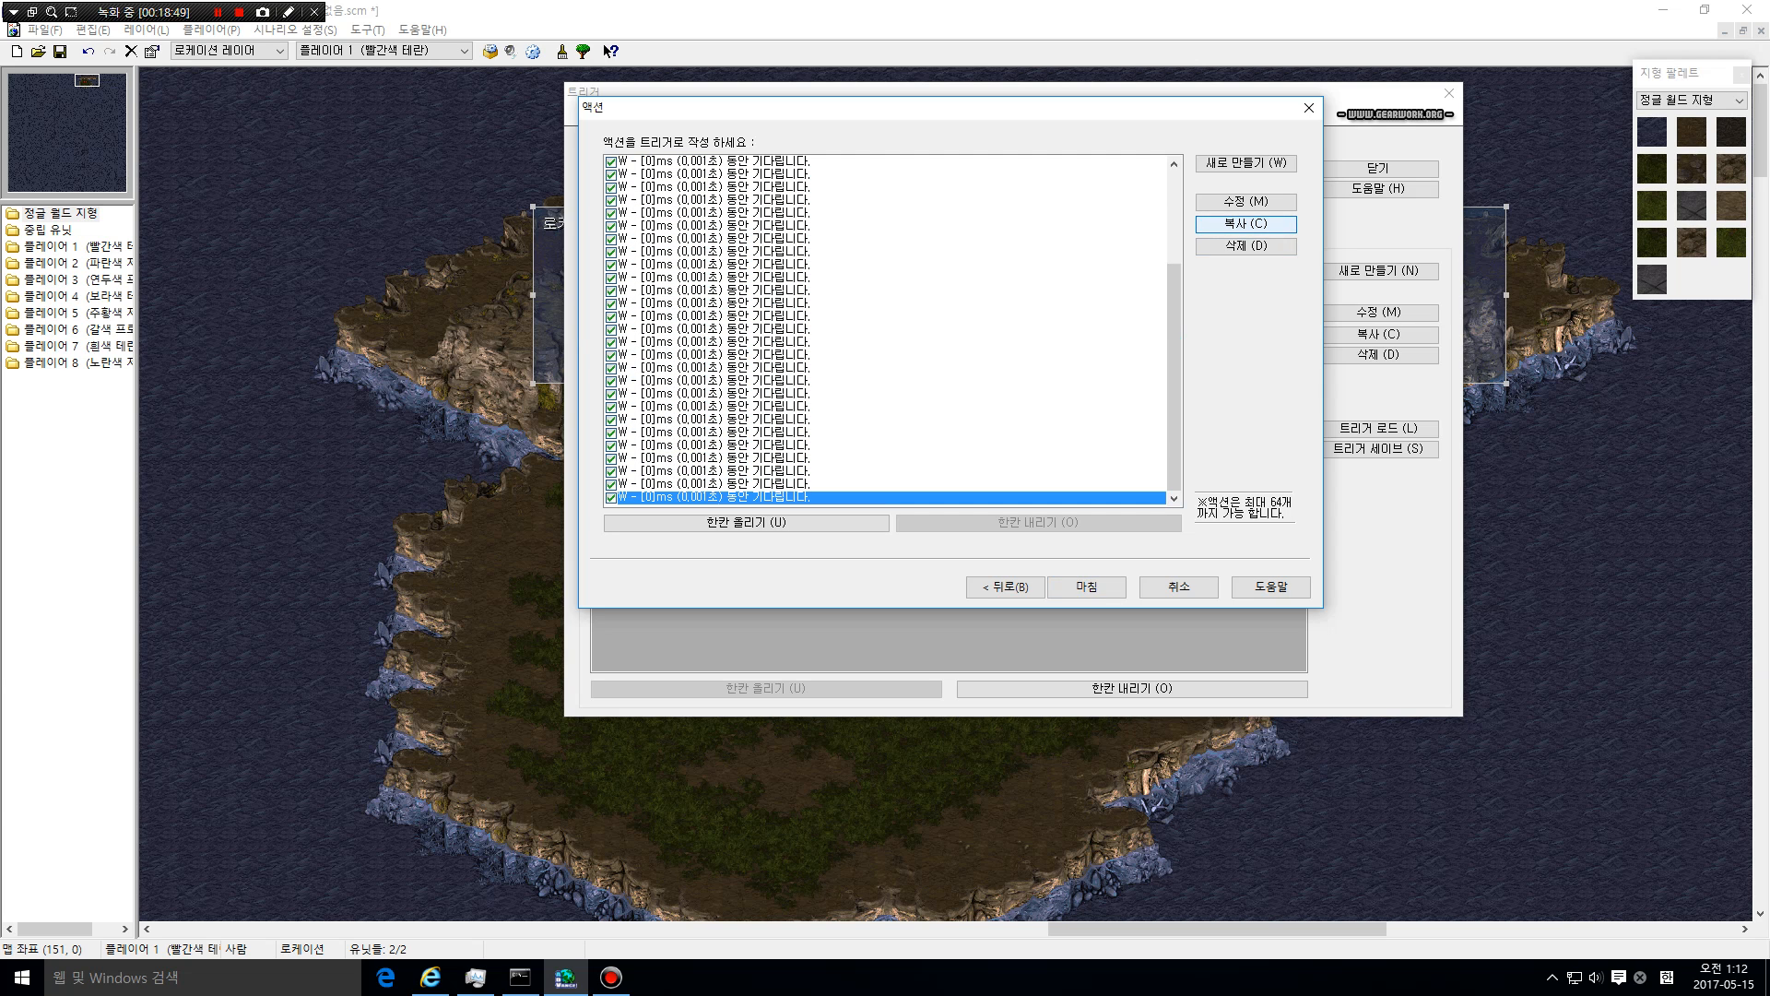
# End the list of copied waits with a [W] 무한 반복 트리거 action as its last entry
pyautogui.press('Tab')
pyautogui.press('Tab')
pyautogui.press('Return')
pyautogui.hotkey('alt', 'w')
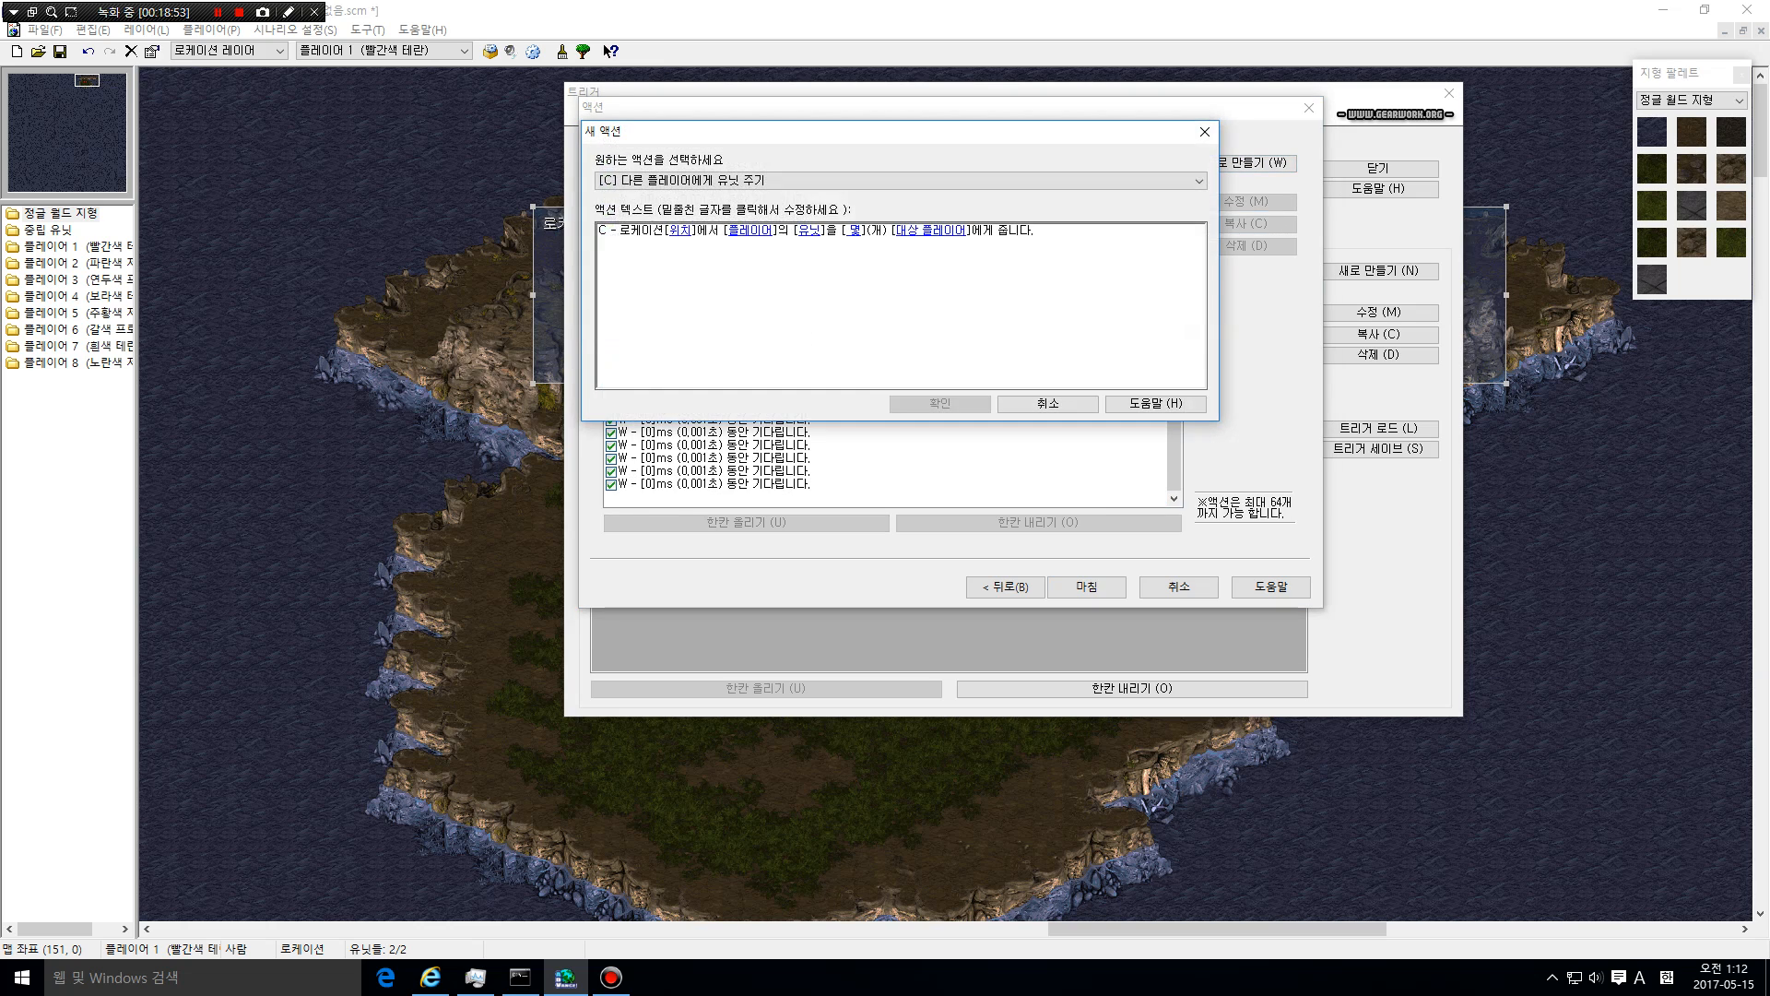
pyautogui.click(1199, 180)
pyautogui.moveTo(1199, 267); pyautogui.dragTo(1199, 424)
pyautogui.click(1014, 517)
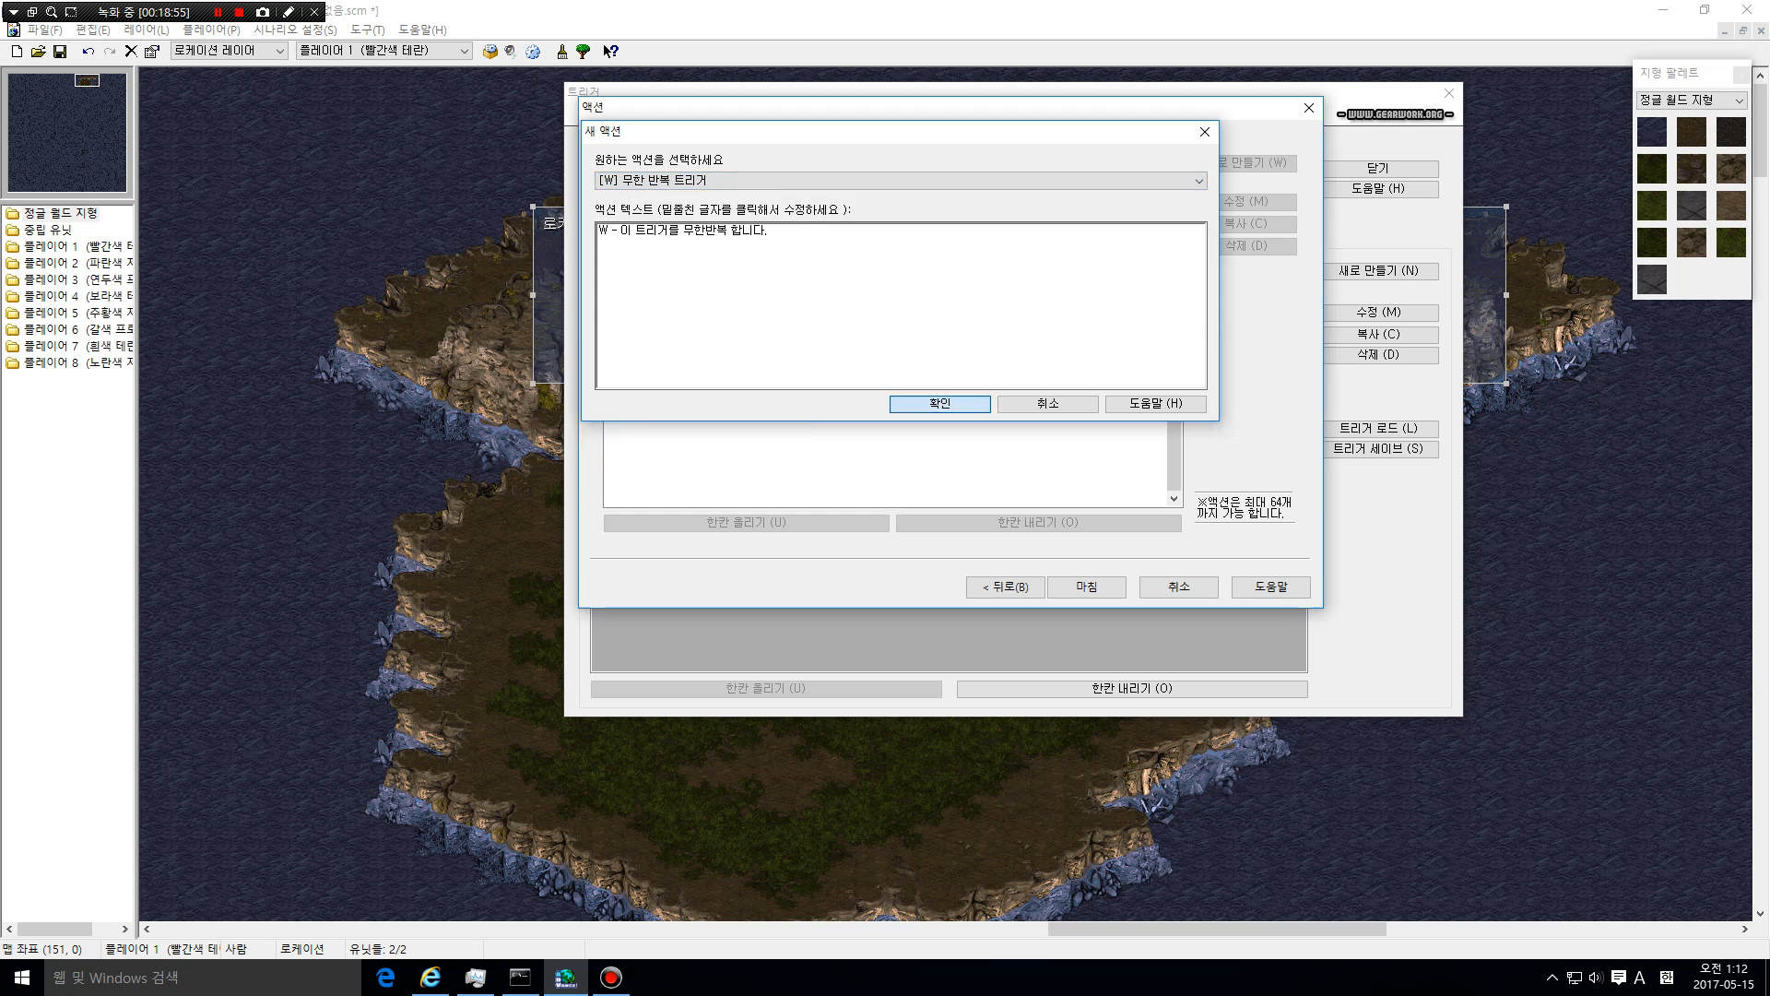
pyautogui.press('Return')
pyautogui.click(922, 446)
pyautogui.click(922, 497)
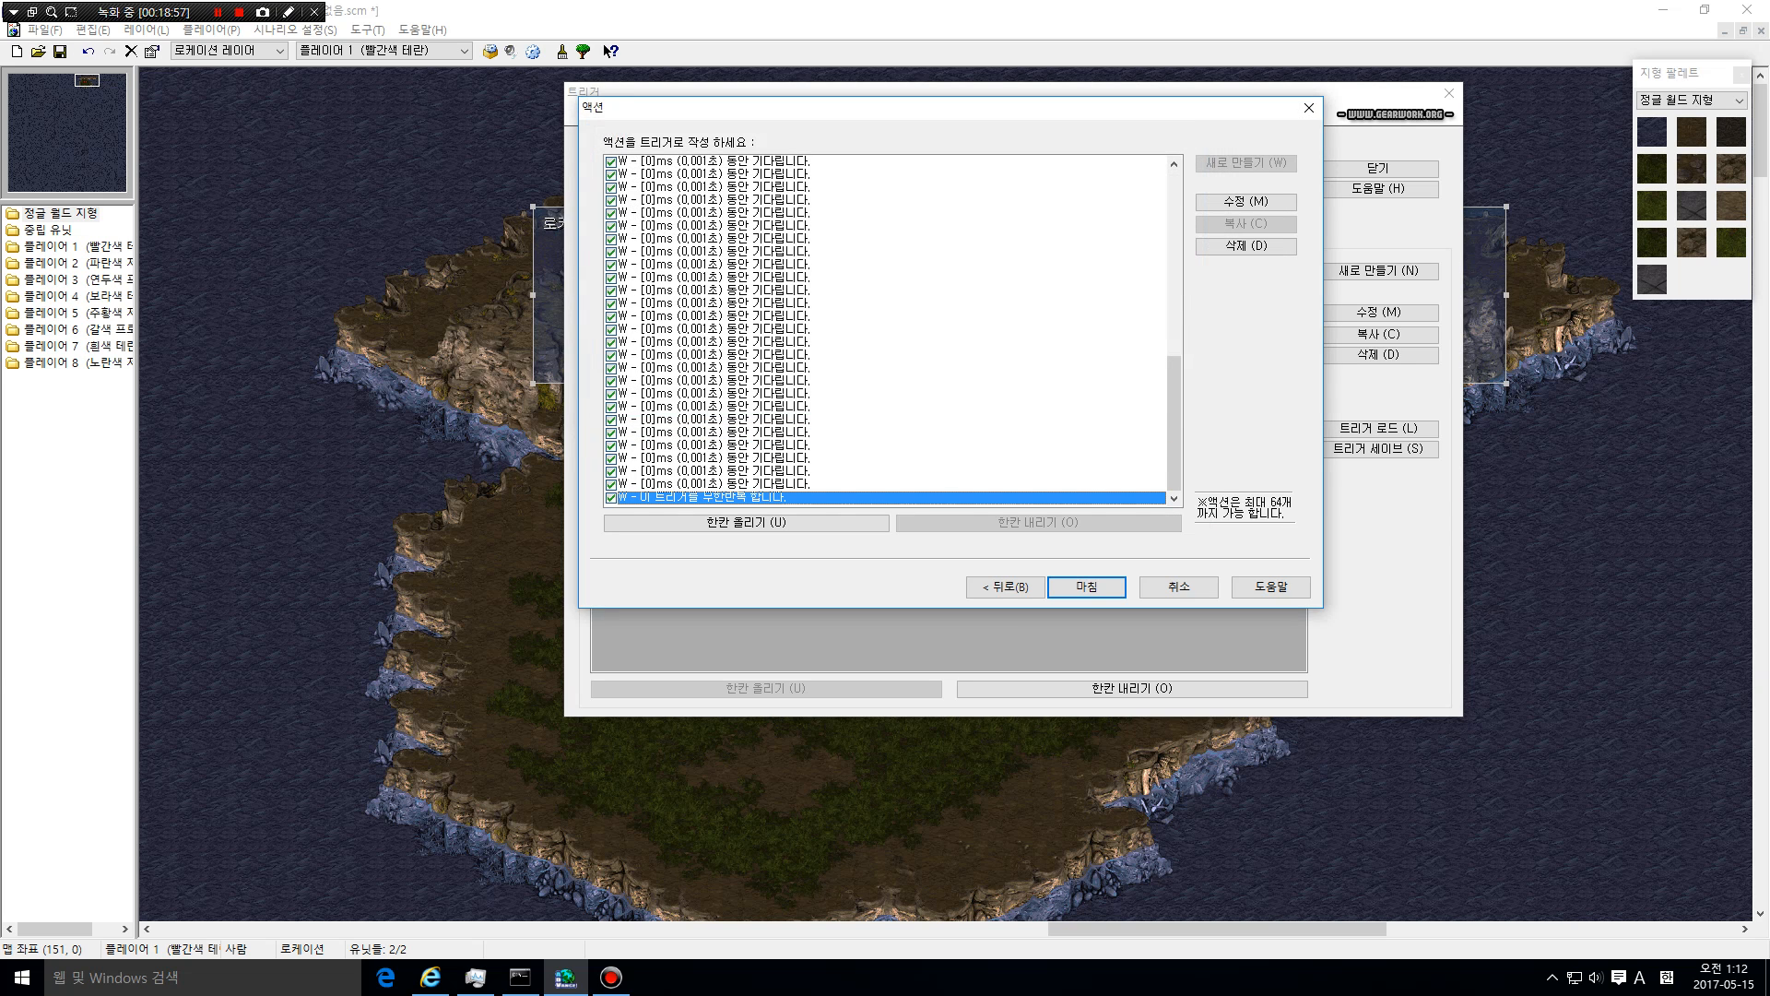
# Finish the 모든 플레이어 wait trigger and make several copies of it in the trigger list
pyautogui.moveTo(1174, 424)
pyautogui.mouseDown()
pyautogui.moveTo(1174, 238)
pyautogui.moveTo(1173, 423)
pyautogui.mouseUp()
pyautogui.click(922, 484)
pyautogui.click(922, 497)
pyautogui.click(922, 471)
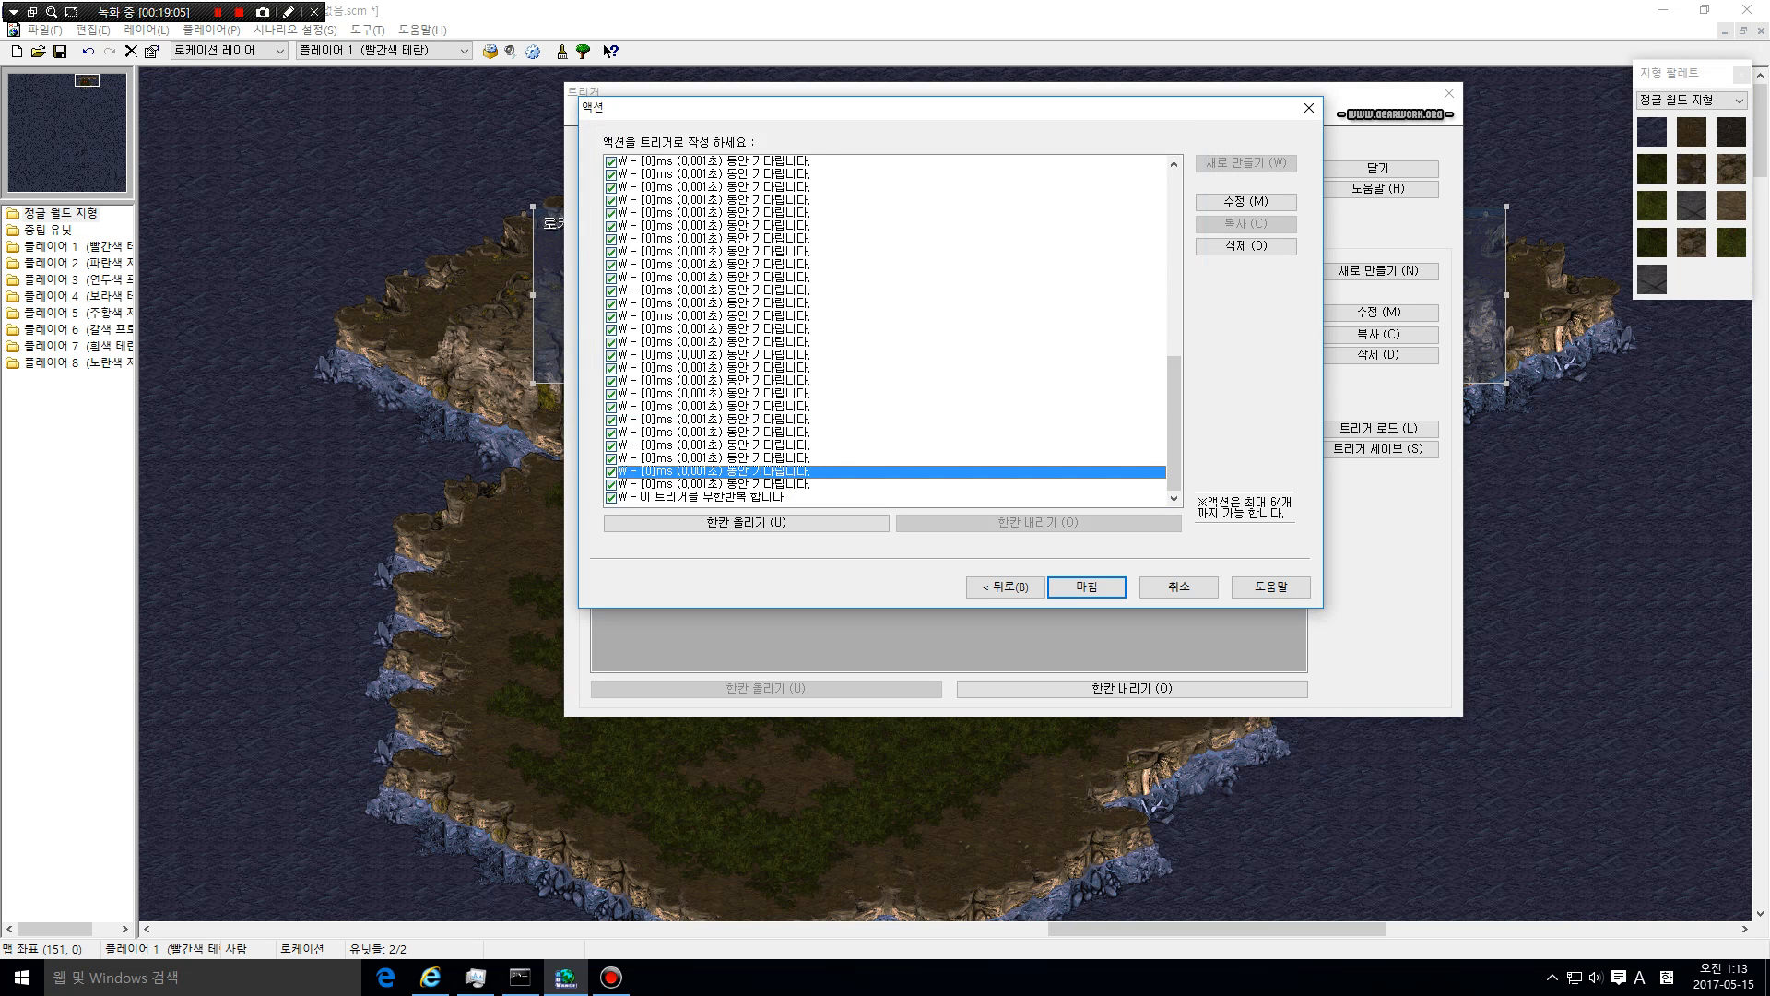
pyautogui.click(1086, 587)
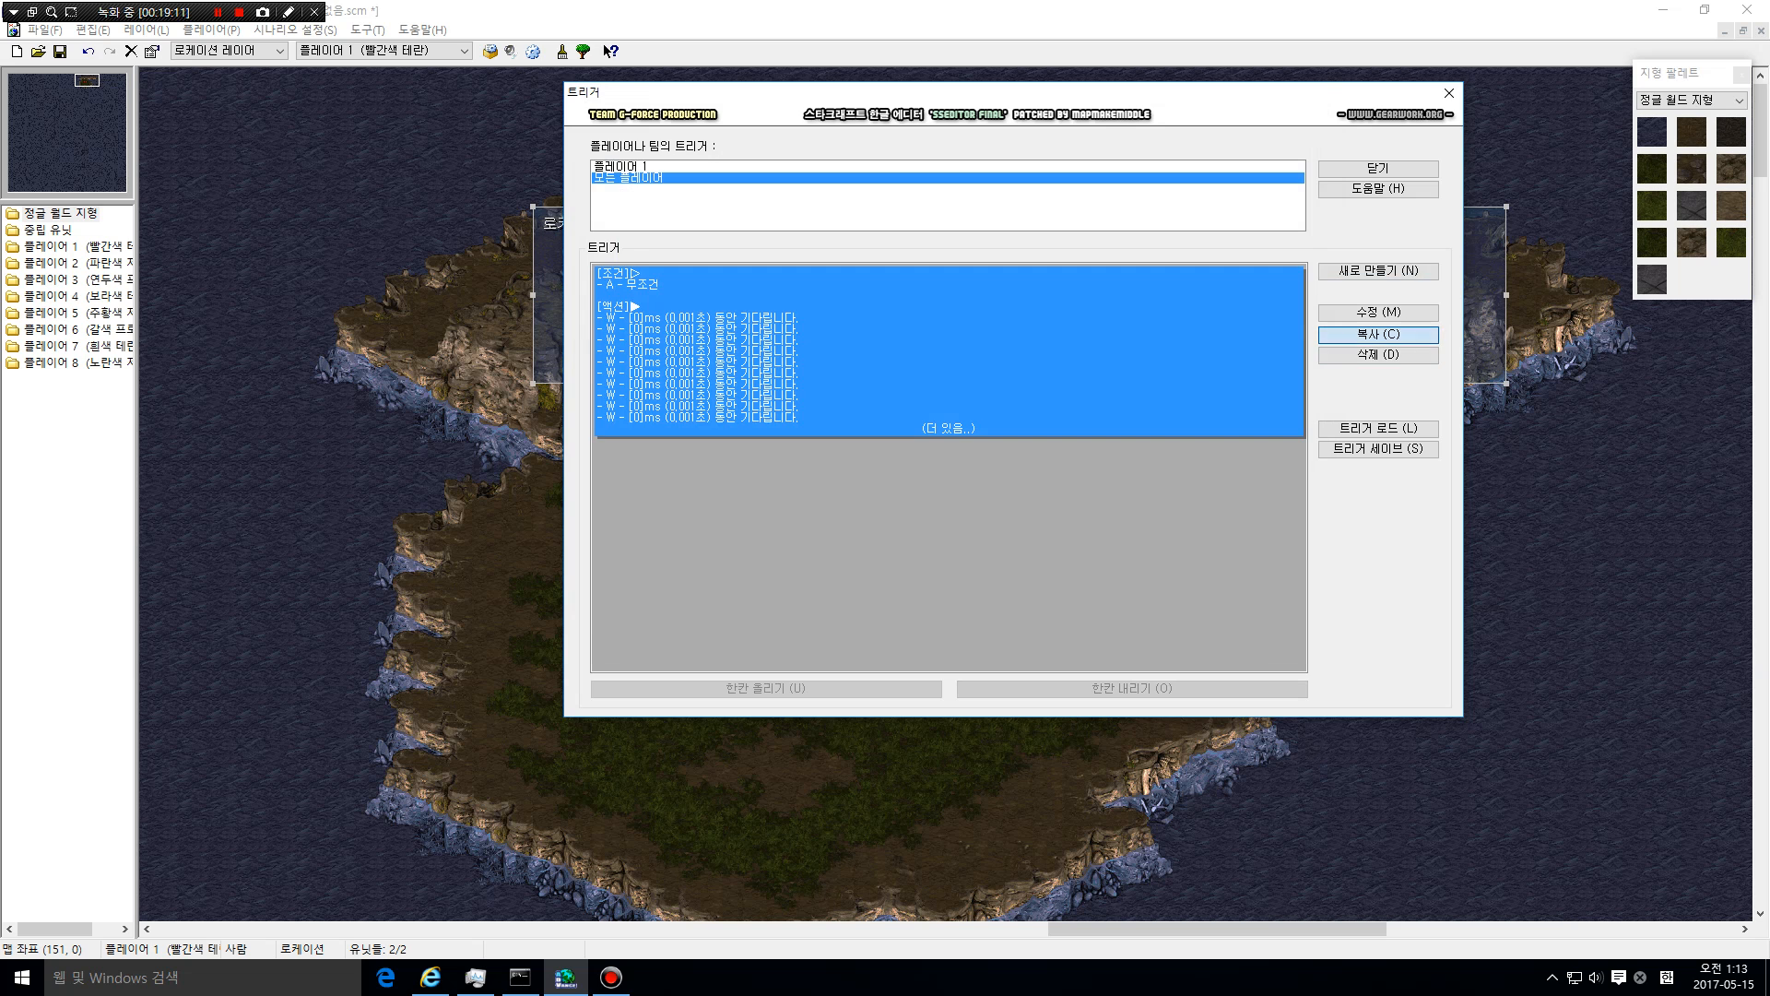
pyautogui.click(1378, 334)
pyautogui.click(1378, 333)
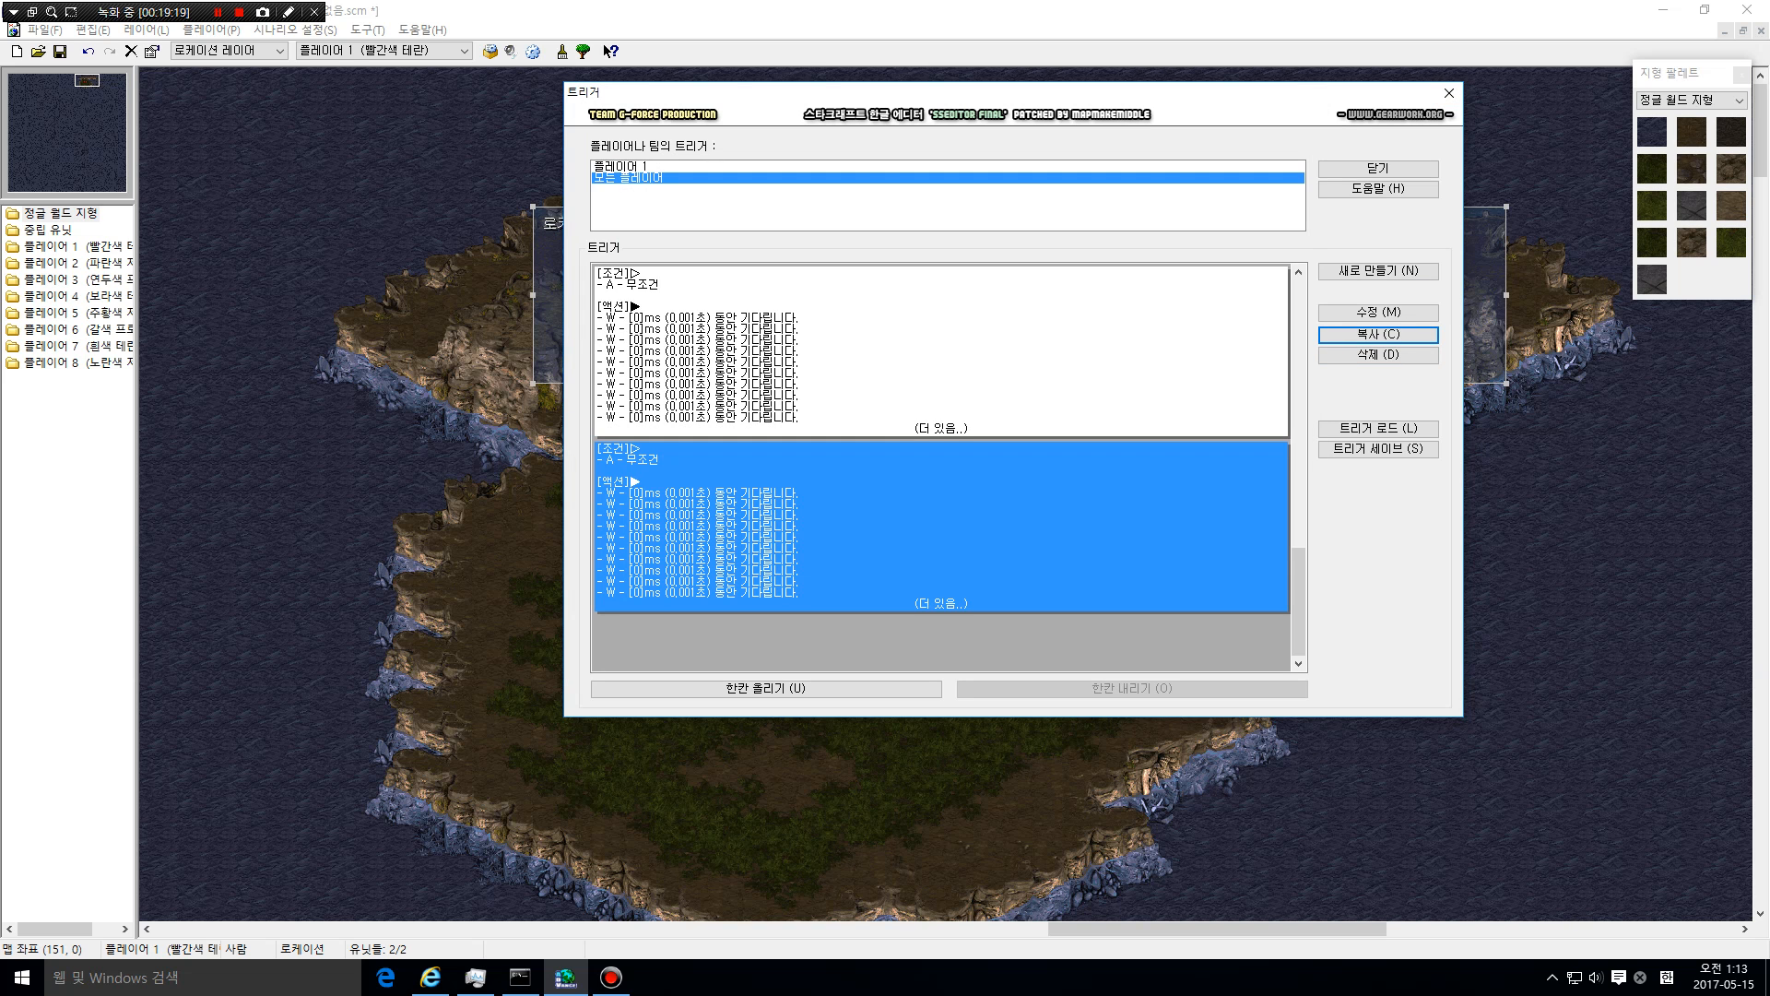
pyautogui.click(1449, 92)
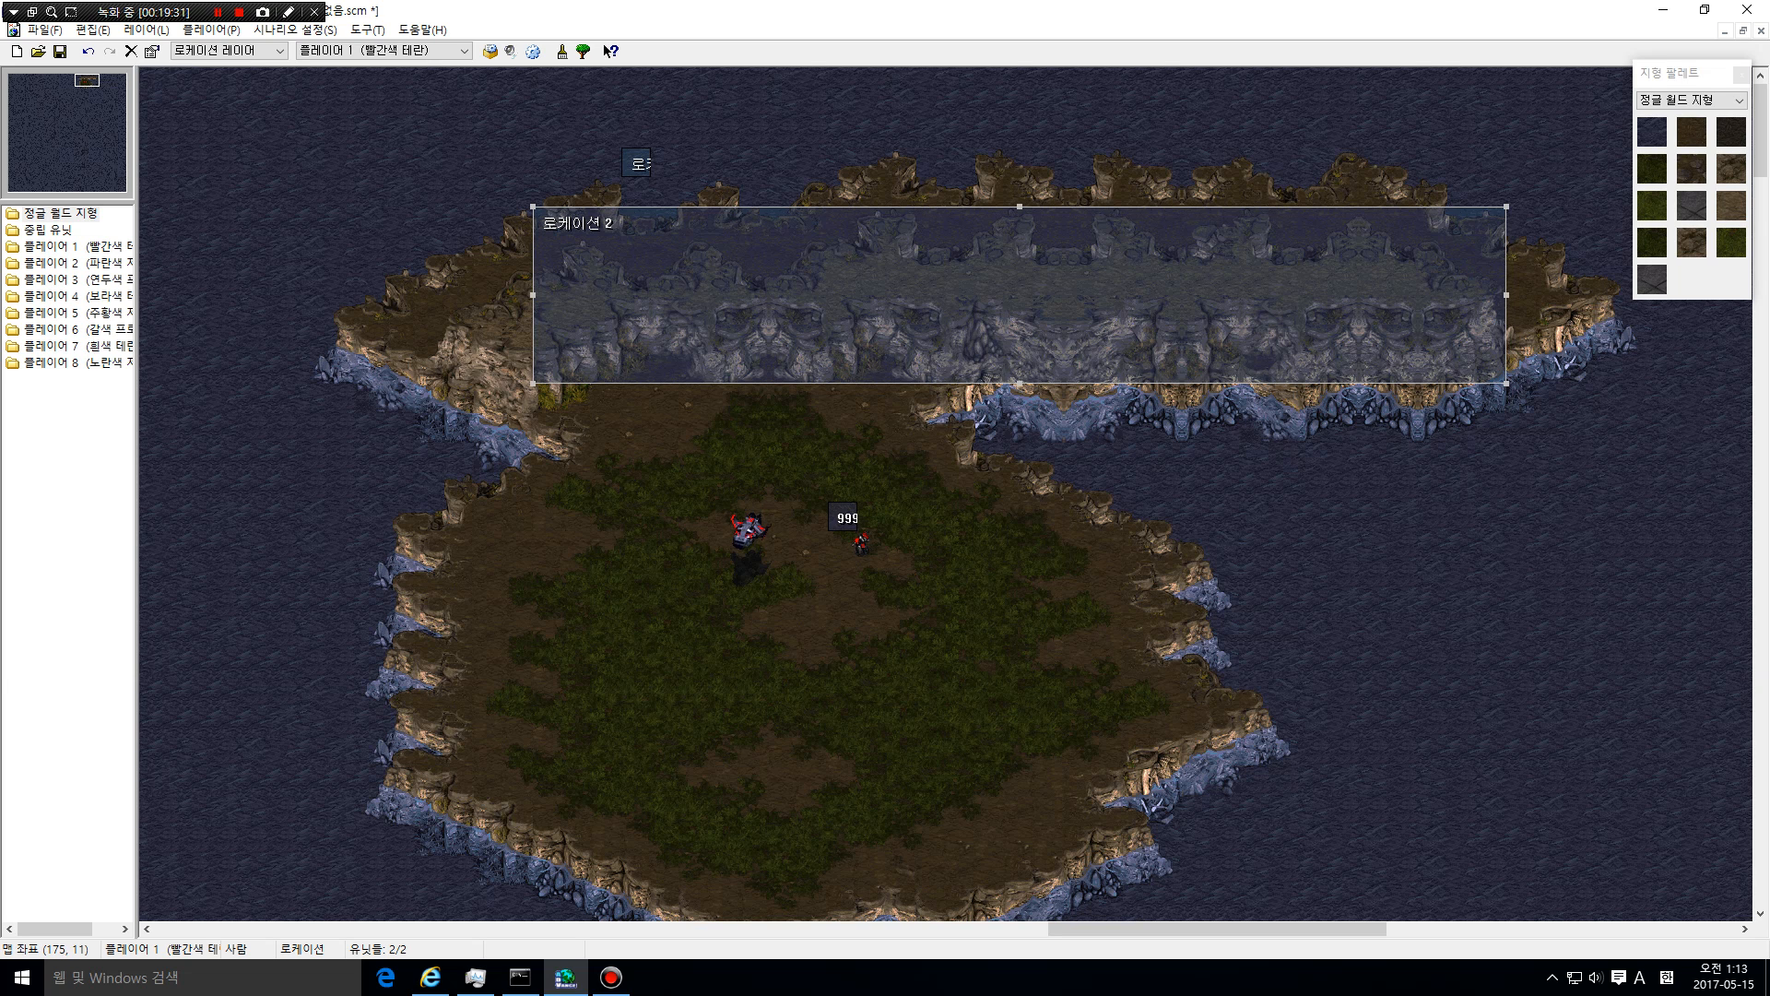
# Shrink 로케이션 2 to a one-tile-high strip and move the 9999 location between the Valkyrie and the Marine
pyautogui.moveTo(1019, 384); pyautogui.dragTo(1019, 236)
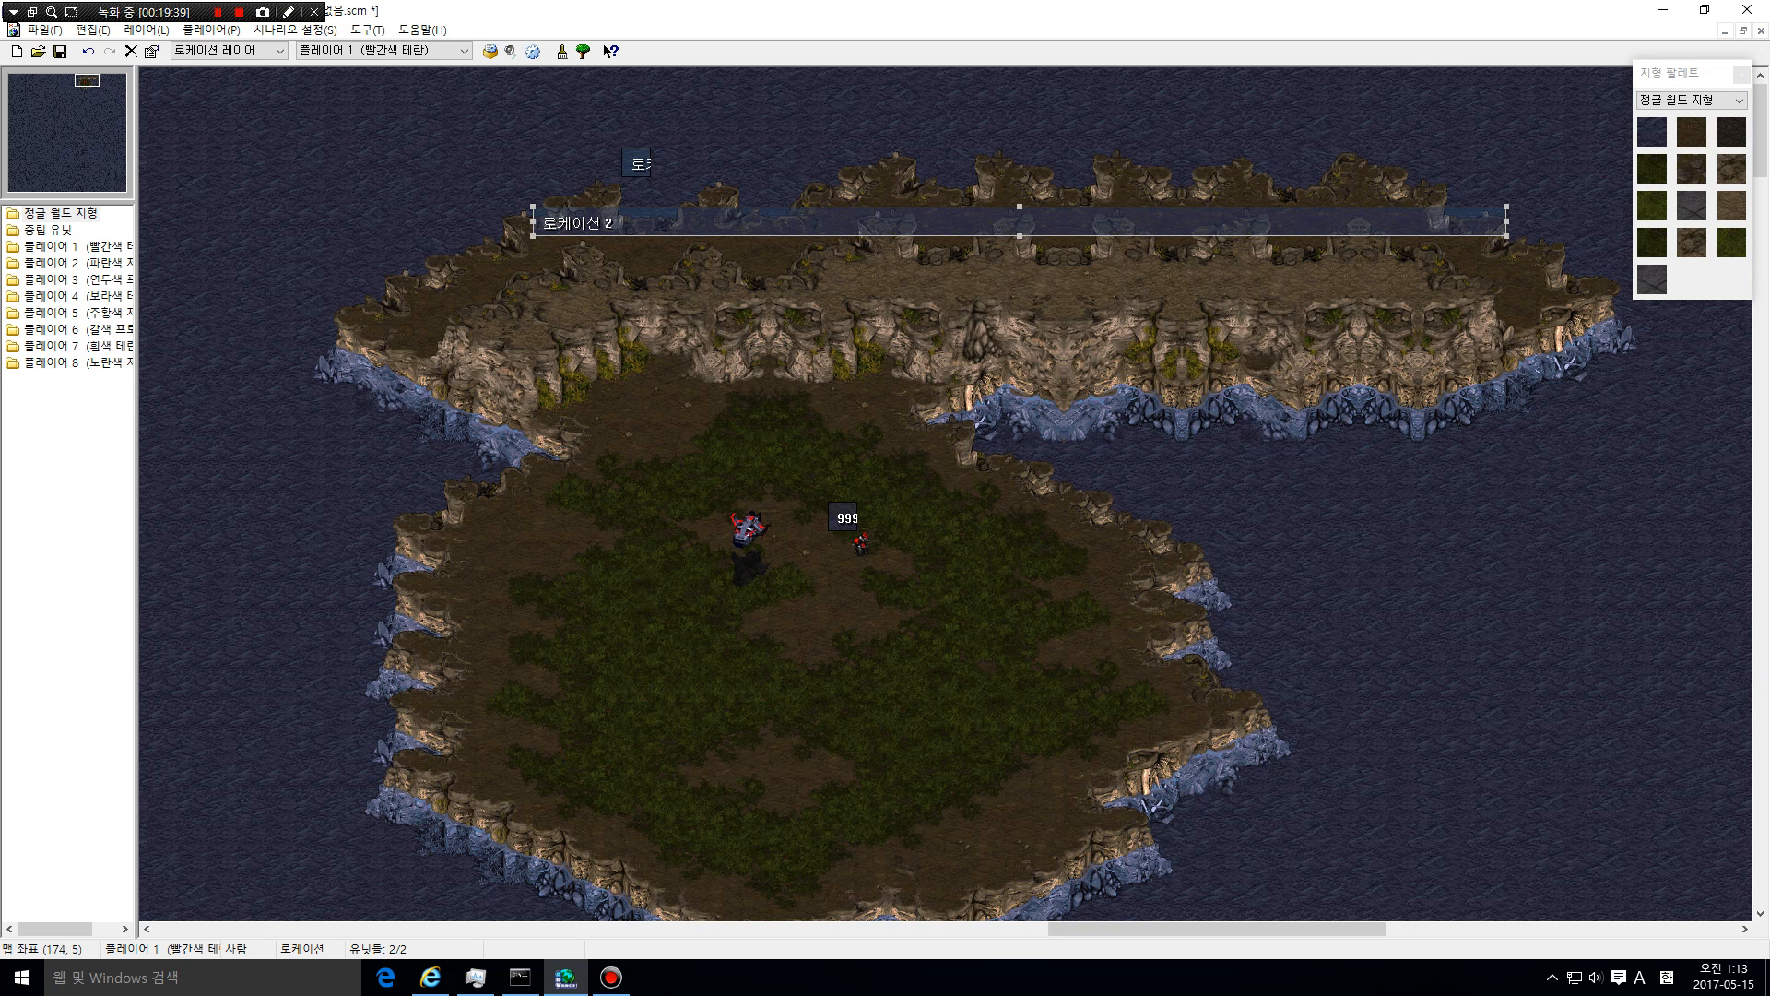
pyautogui.moveTo(844, 518); pyautogui.dragTo(813, 545)
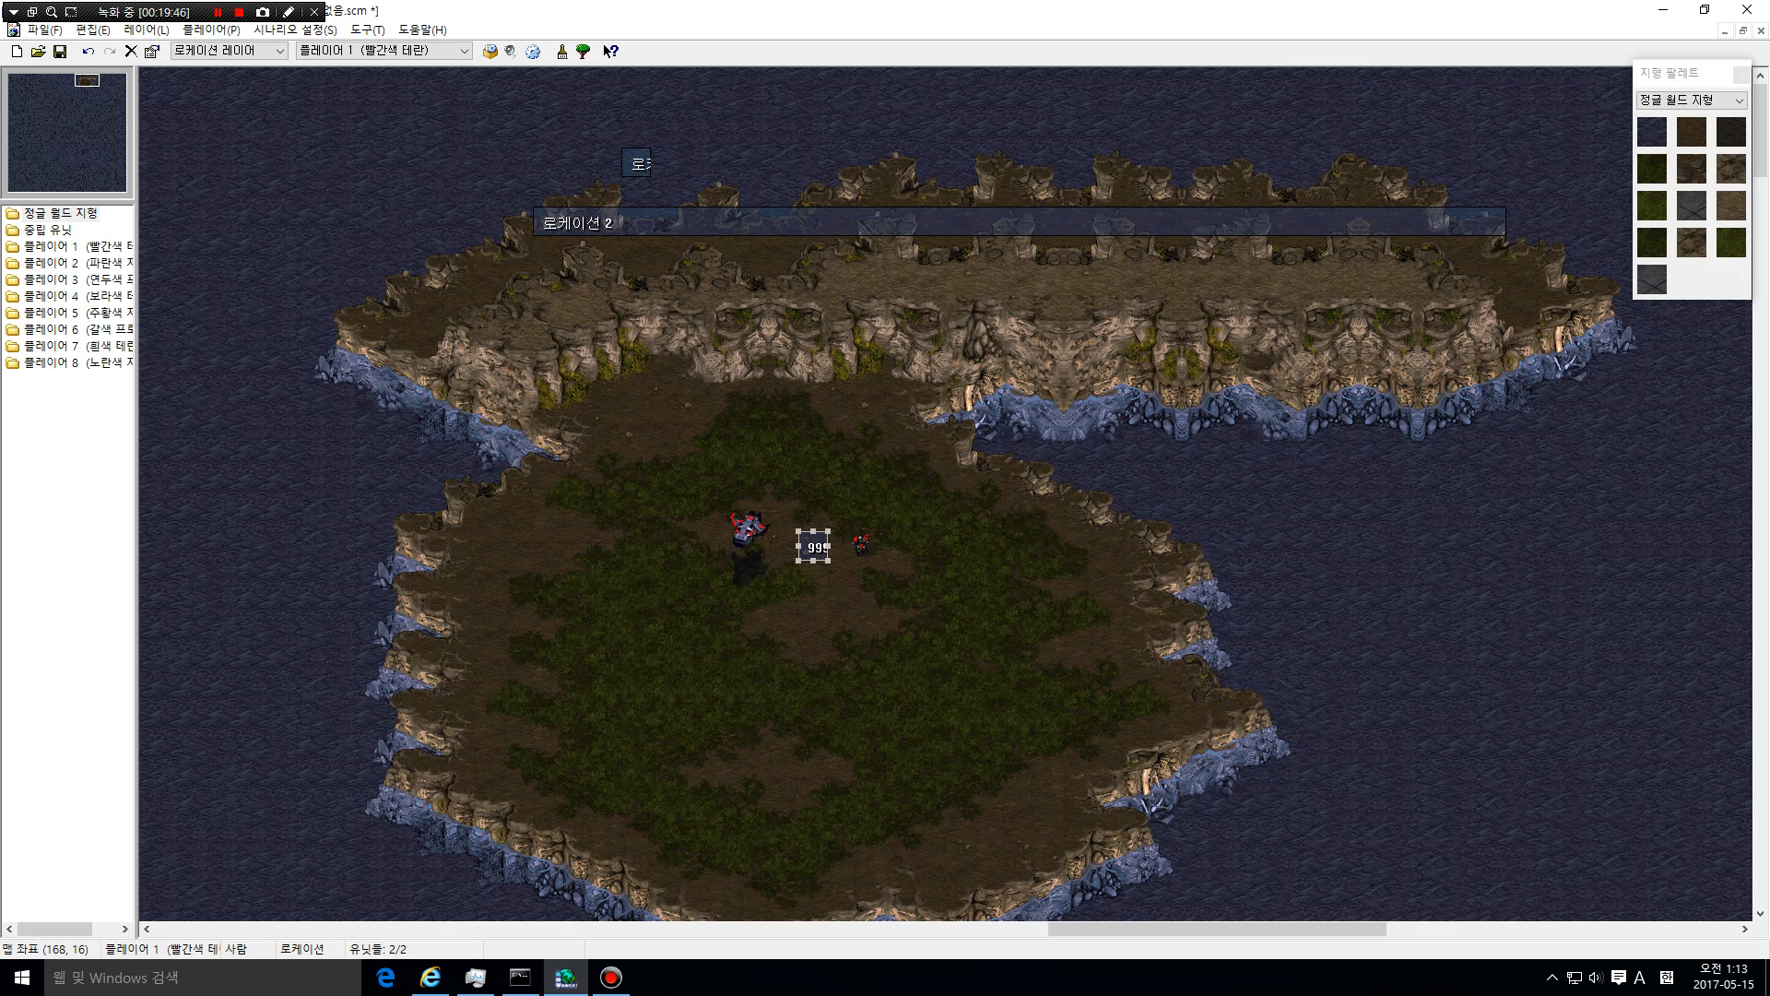
# Examine the copied 0 ms wait triggers in the trigger list for 모든 플레이어
pyautogui.click(295, 30)
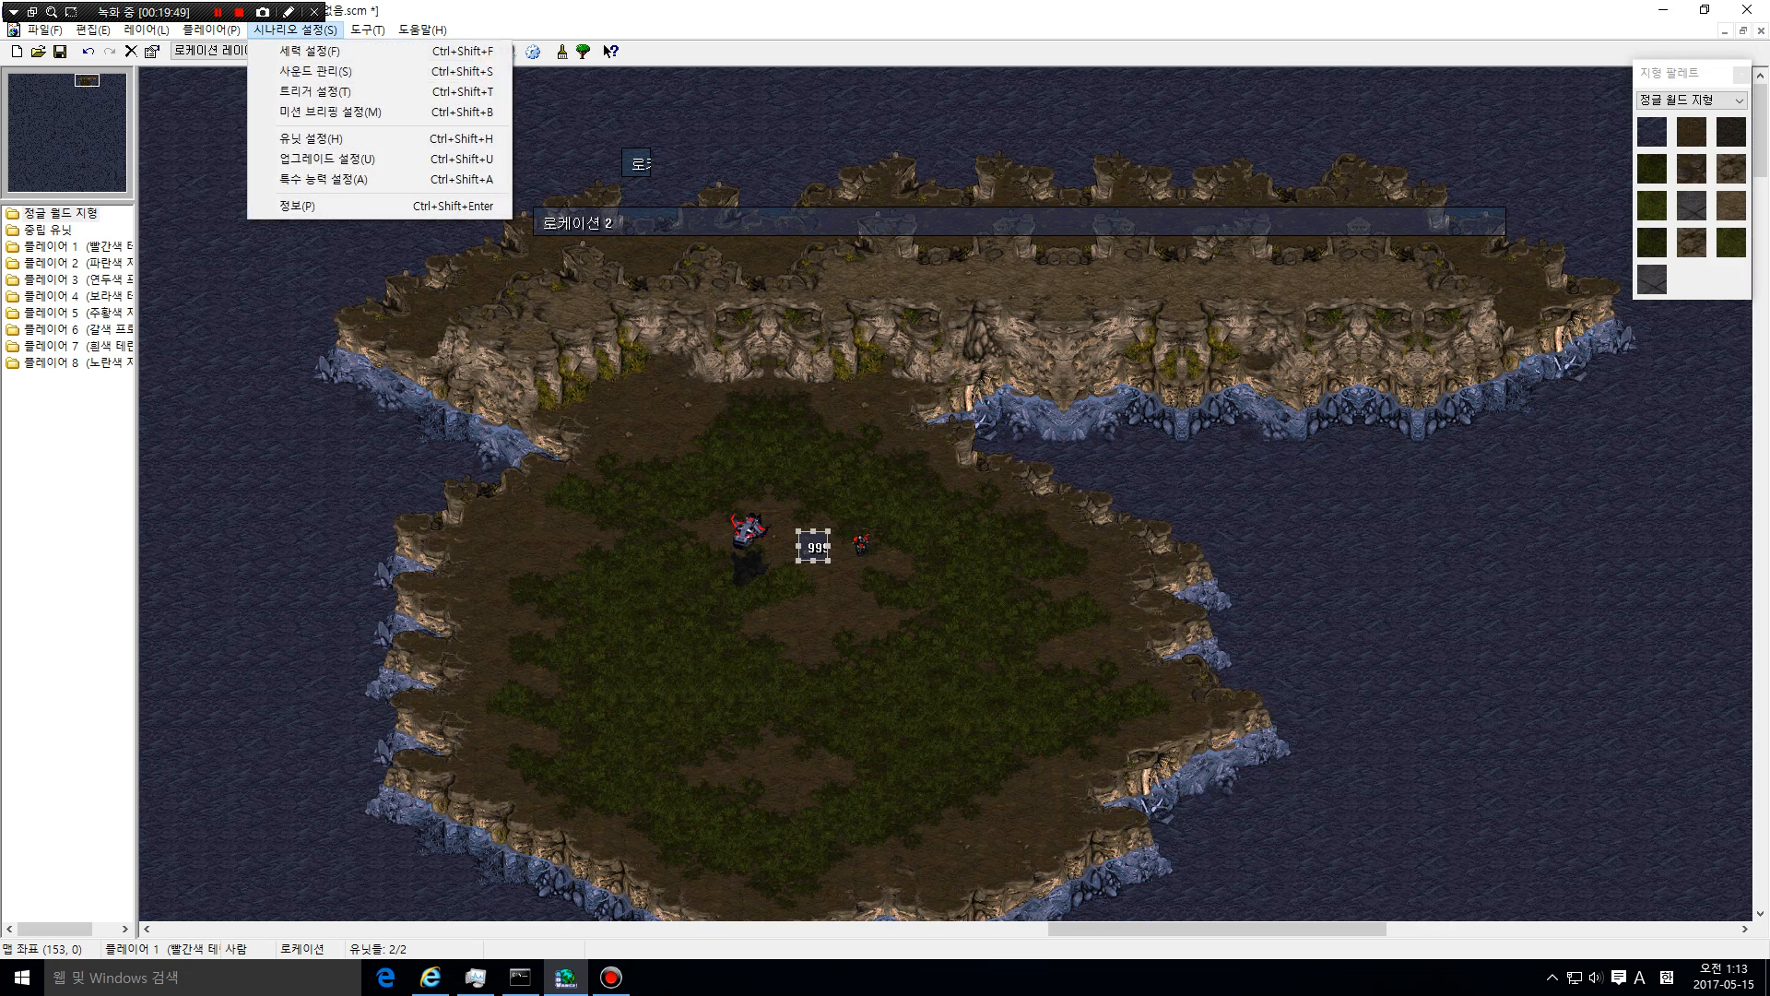
pyautogui.click(304, 91)
pyautogui.click(539, 257)
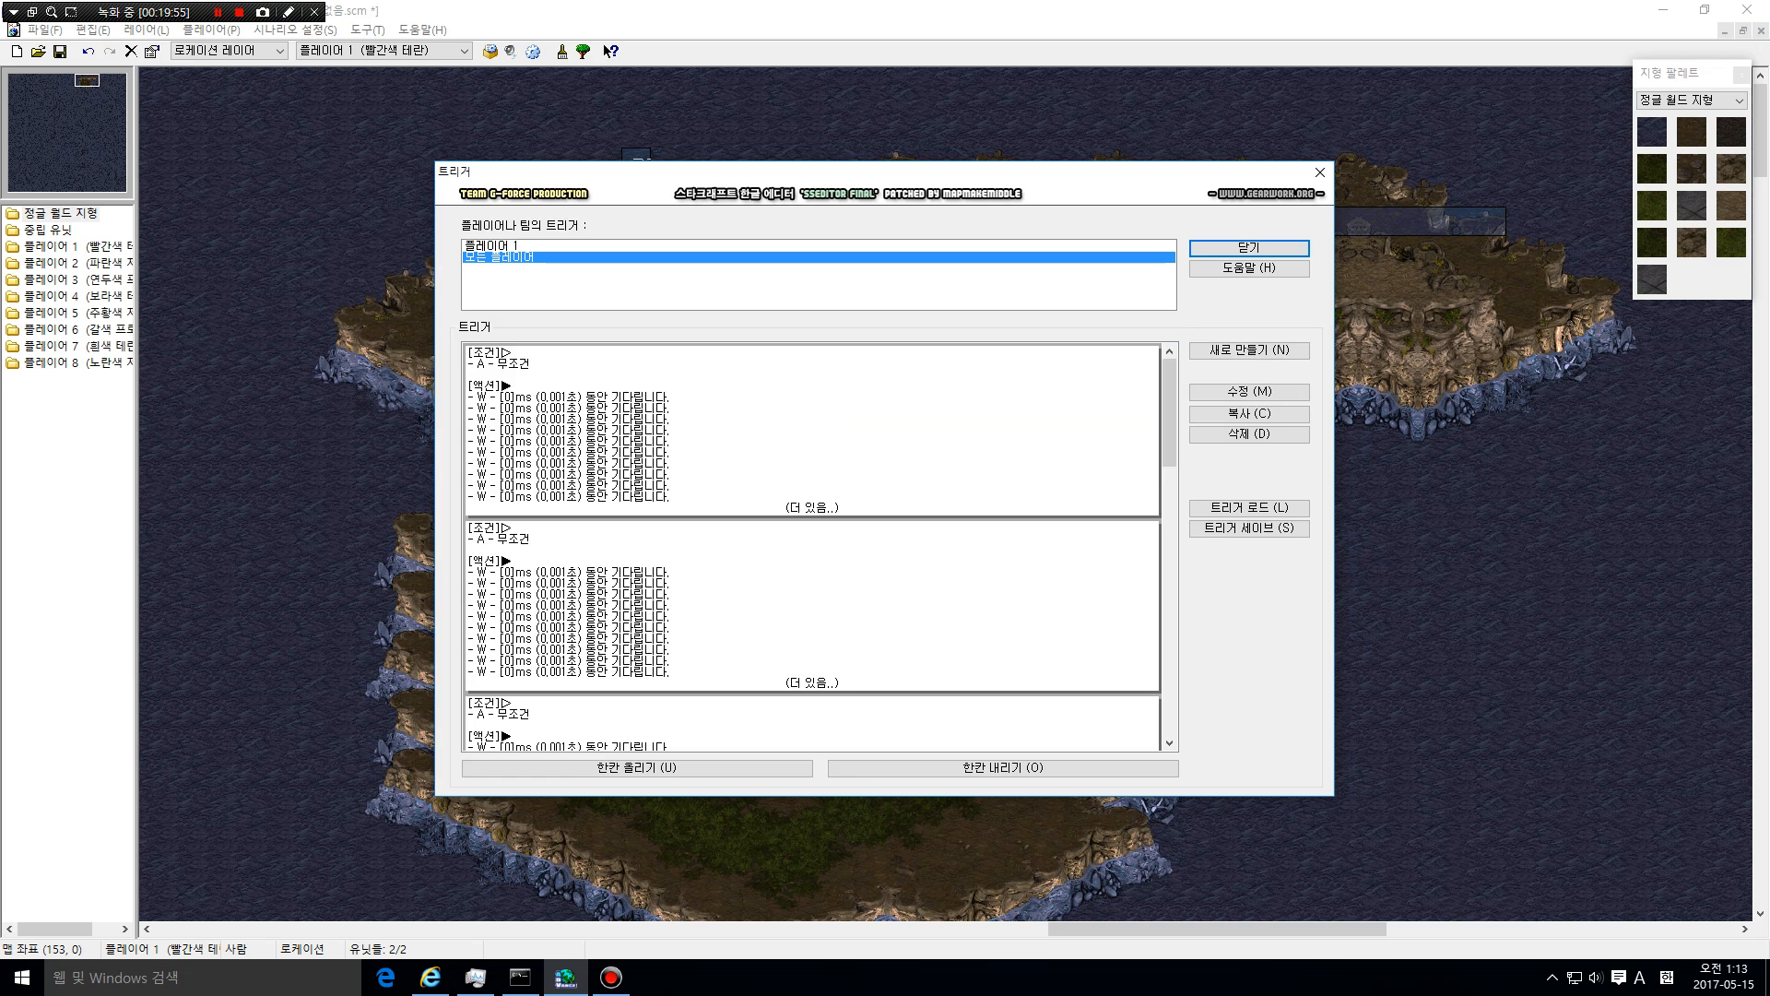
pyautogui.click(811, 606)
pyautogui.scroll(-3, 811, 549)
pyautogui.click(812, 606)
pyautogui.click(811, 430)
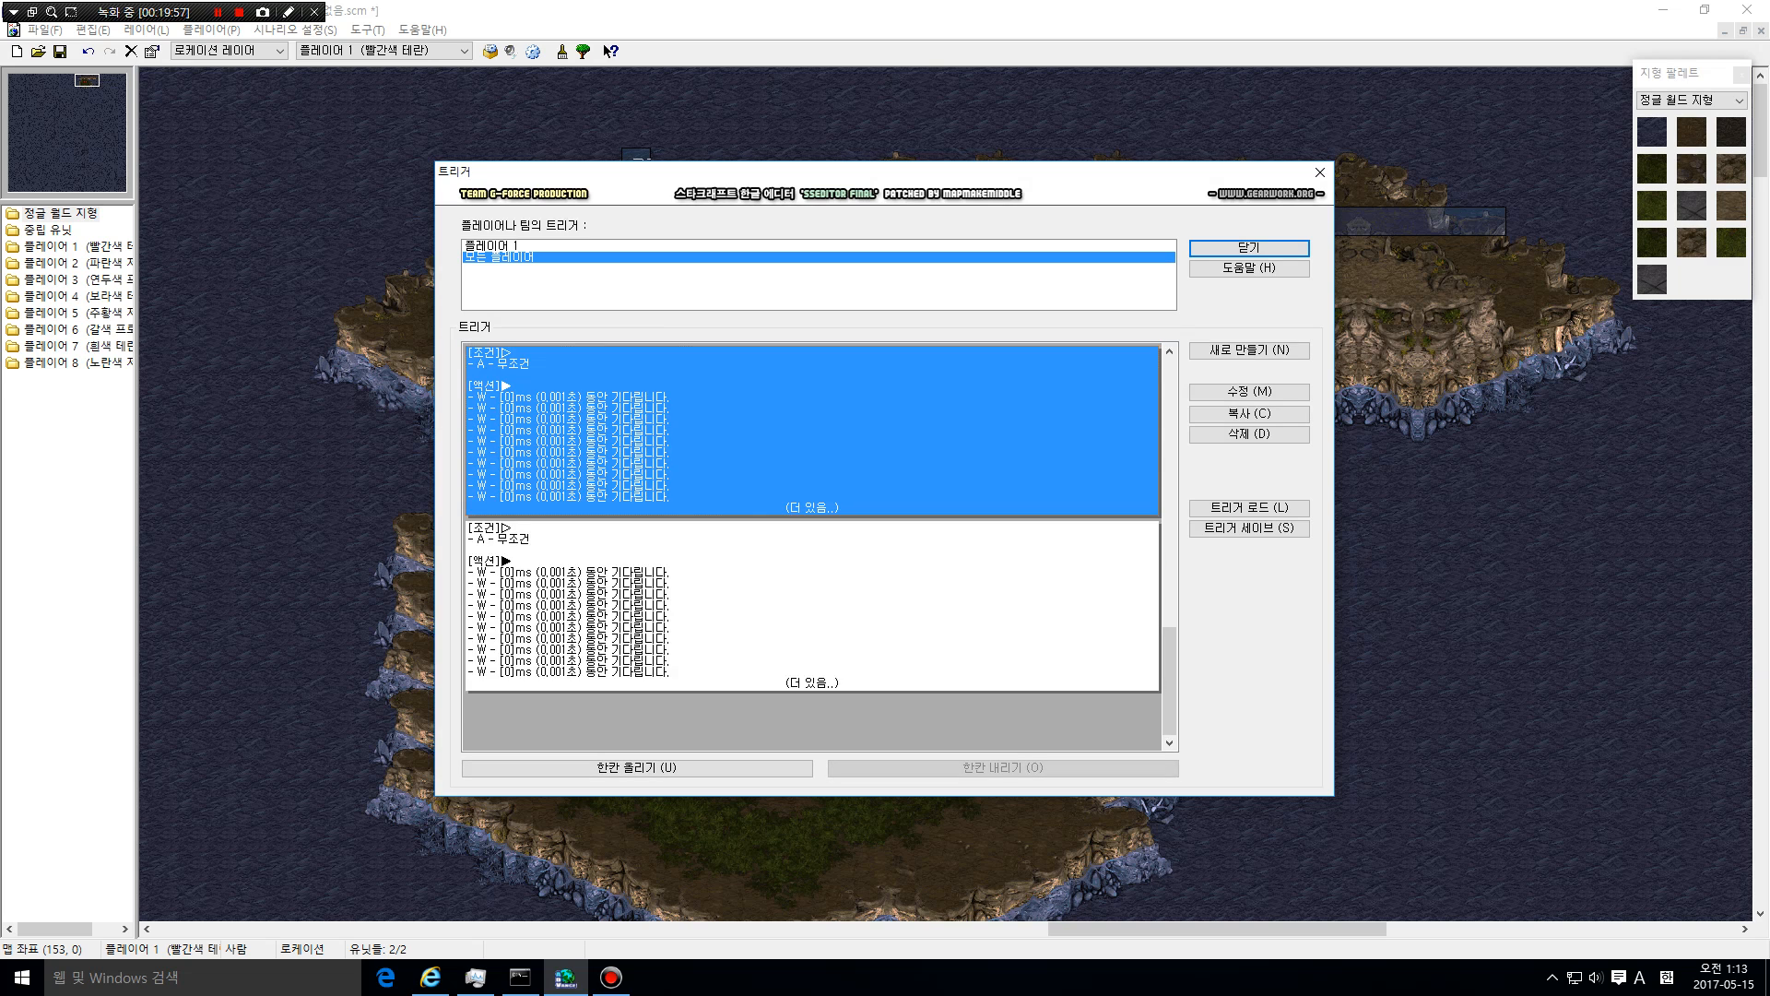
pyautogui.scroll(3, 812, 549)
pyautogui.click(811, 430)
pyautogui.click(1320, 172)
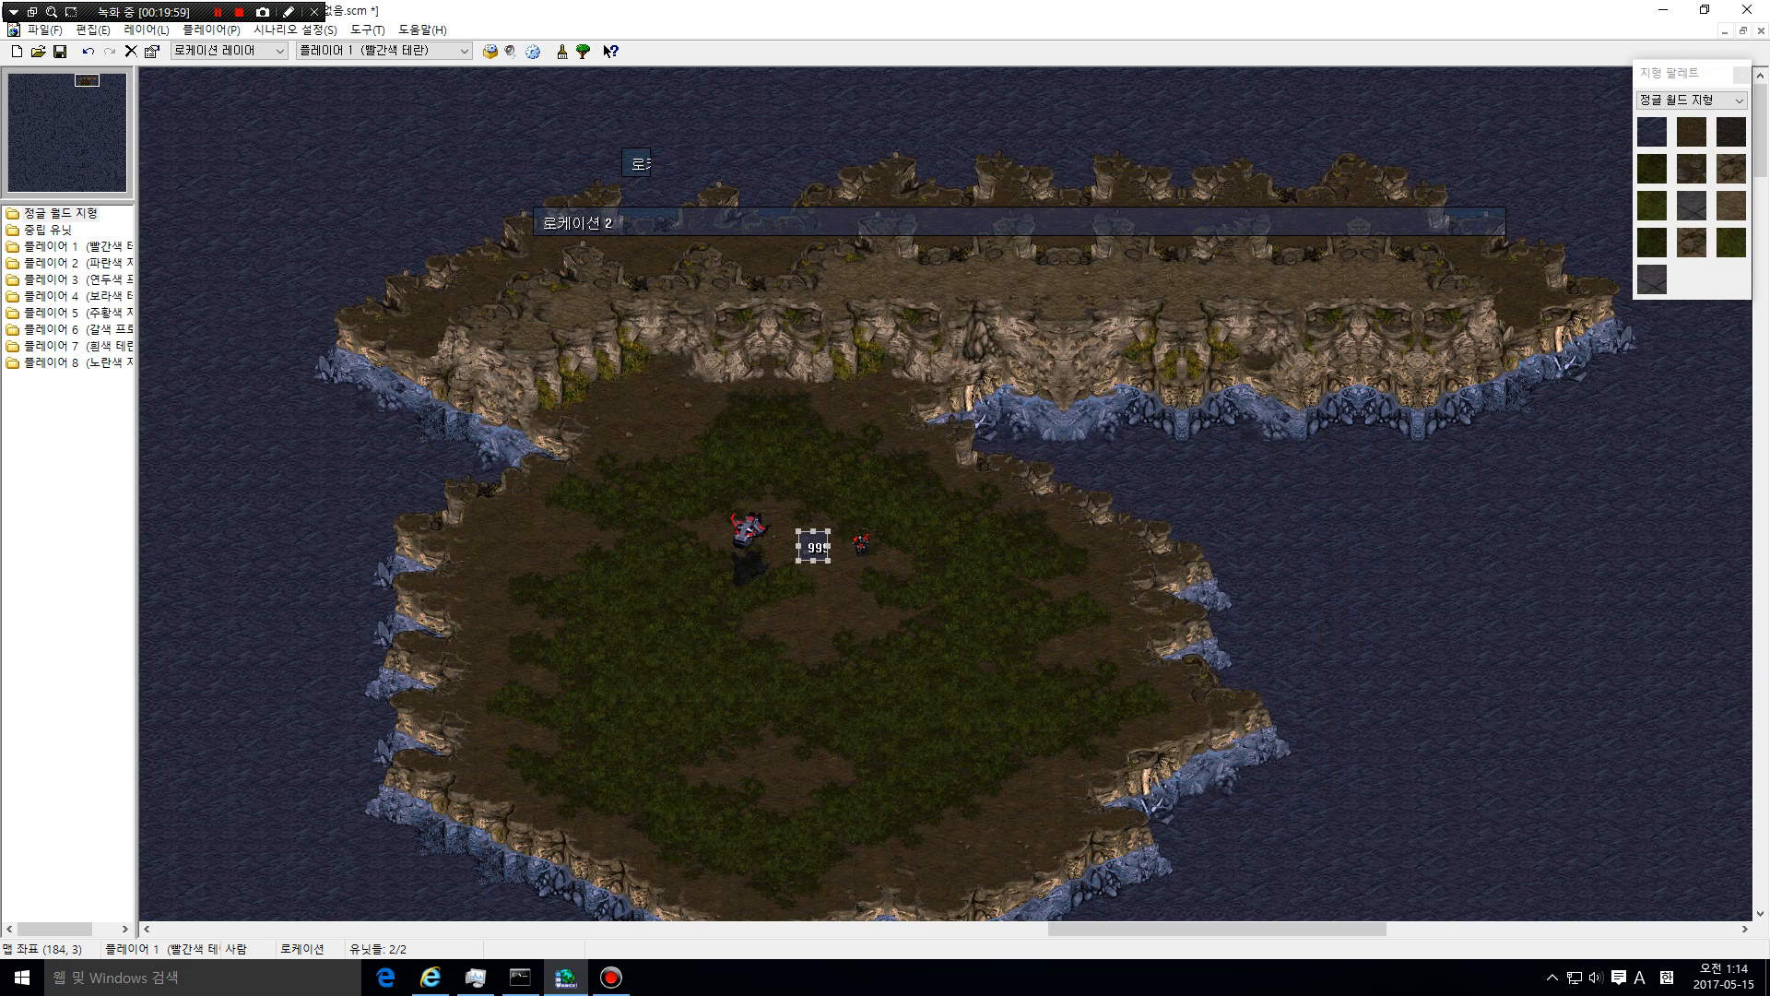
# Move the 9999 location next to the Marine and enlarge it to a bigger square northeast of the unit
pyautogui.moveTo(813, 546); pyautogui.dragTo(872, 516)
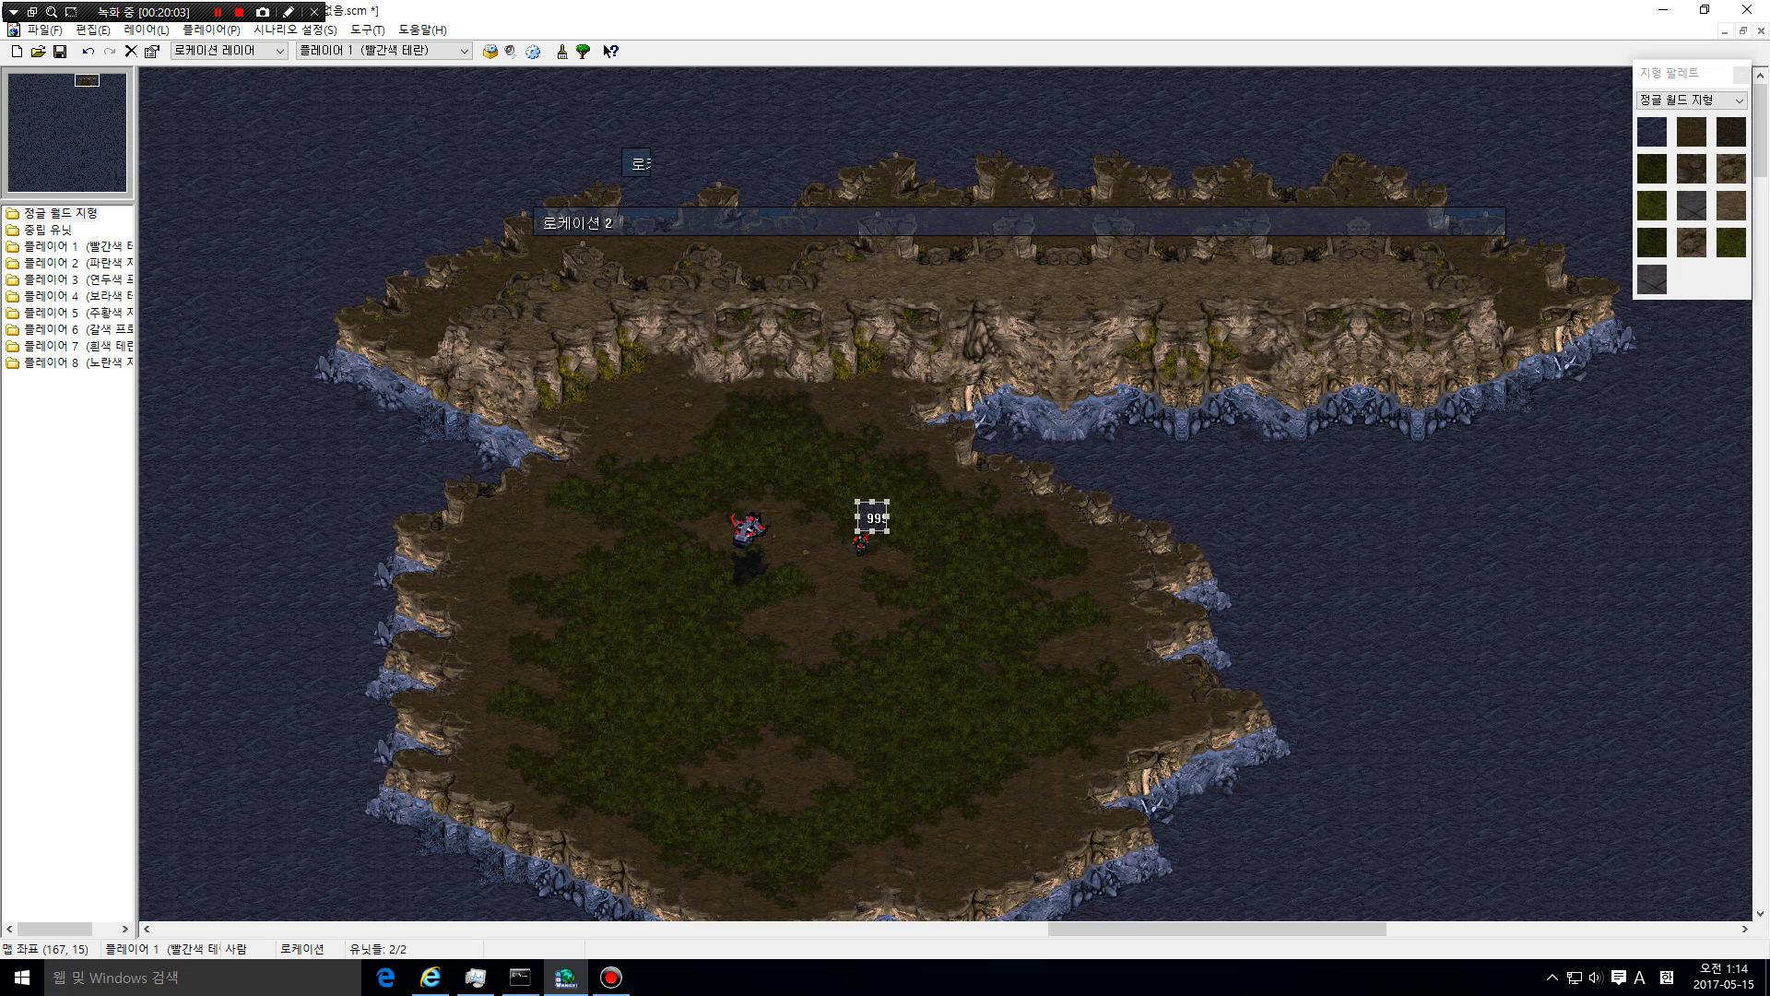
pyautogui.press('Left')
pyautogui.press('Down')
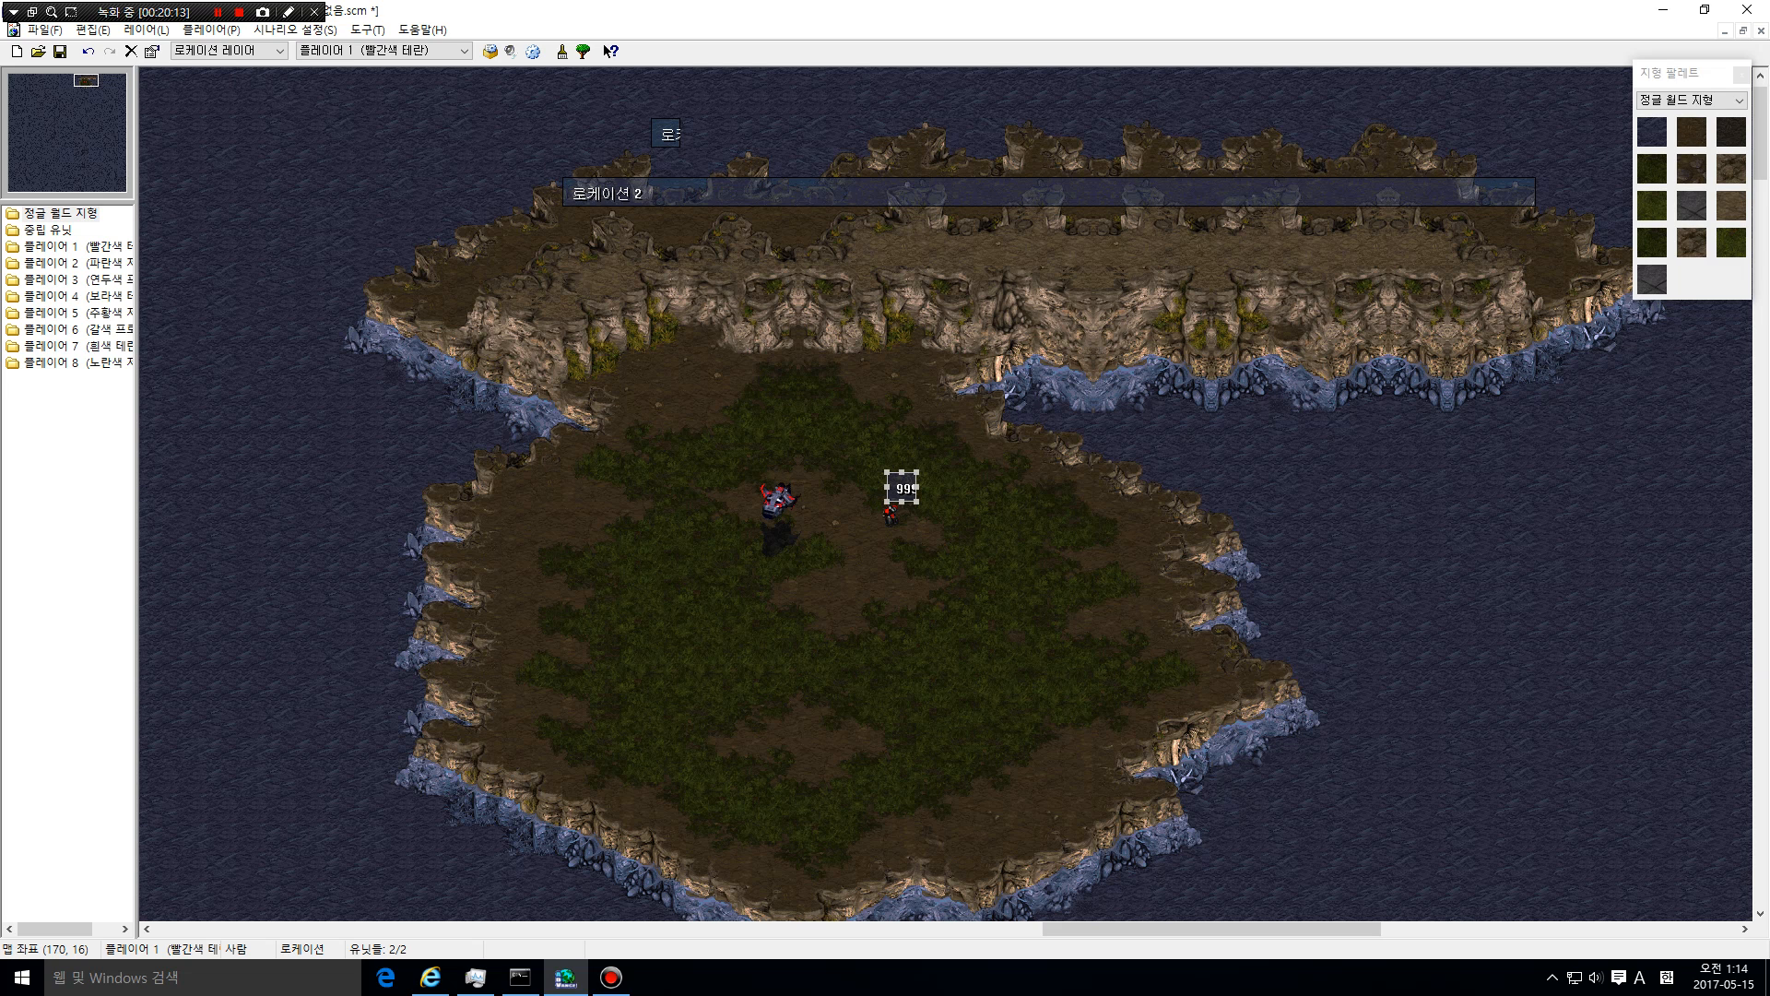
pyautogui.moveTo(918, 502); pyautogui.dragTo(965, 464)
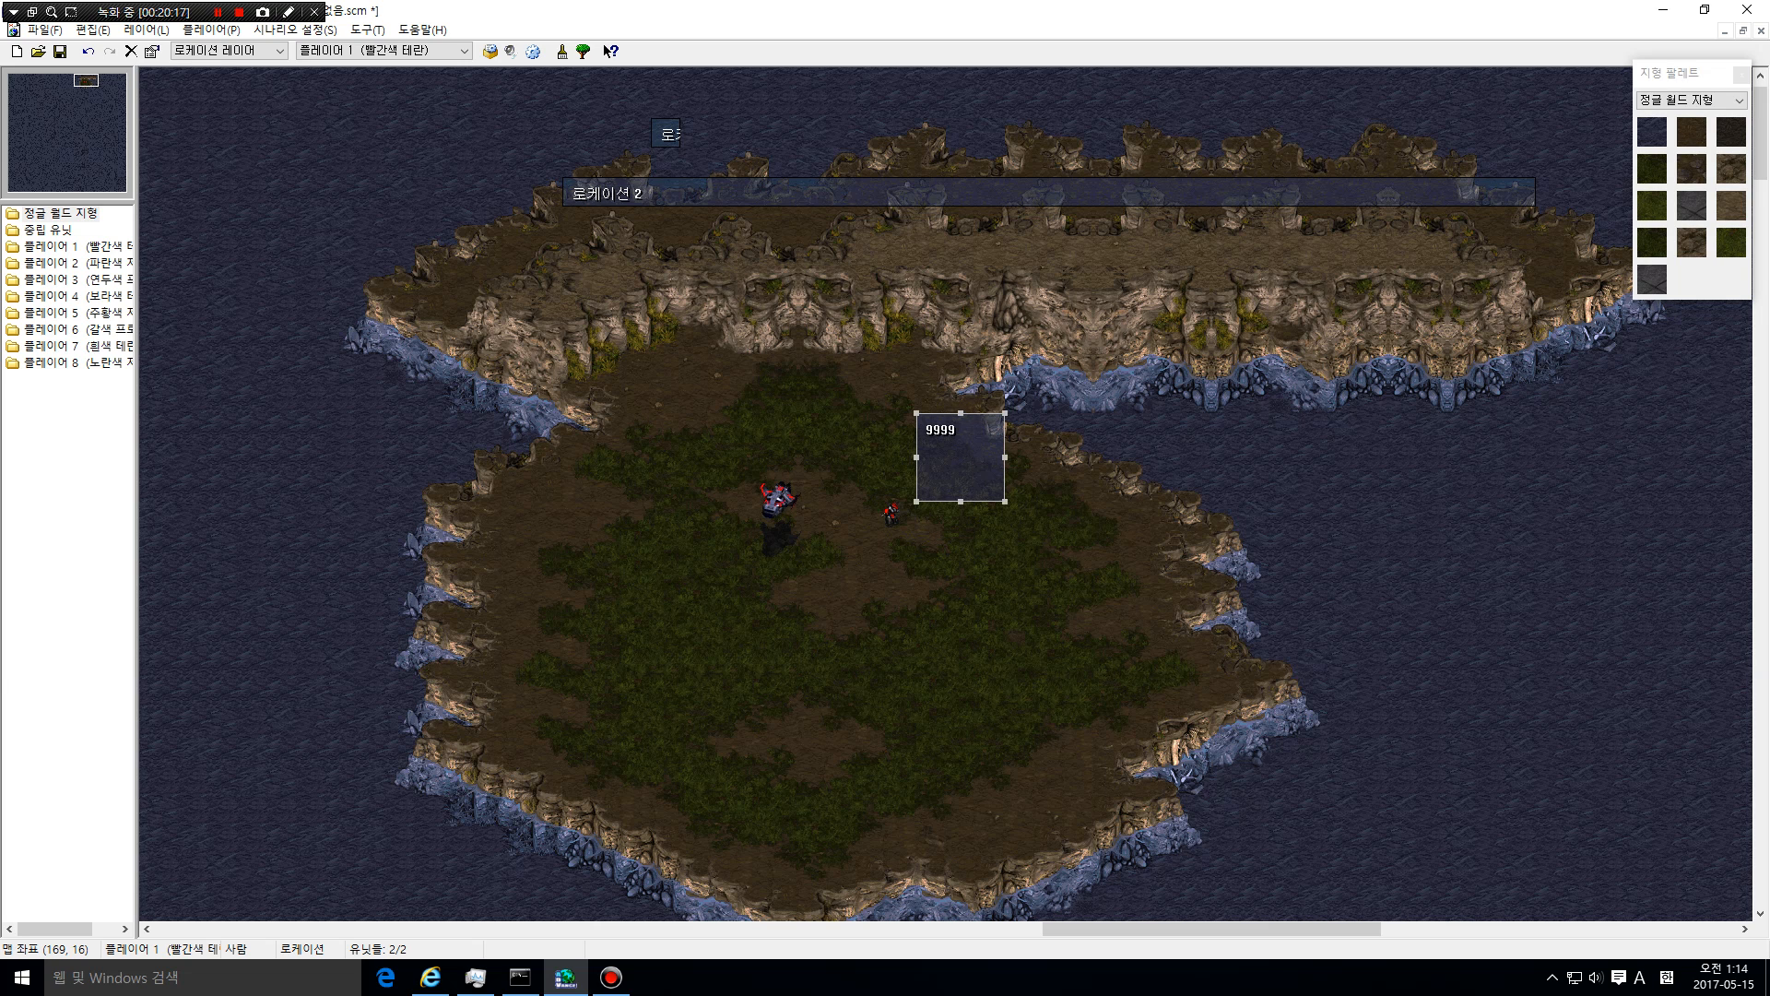
pyautogui.moveTo(857, 502); pyautogui.dragTo(915, 559)
pyautogui.rightClick(885, 527)
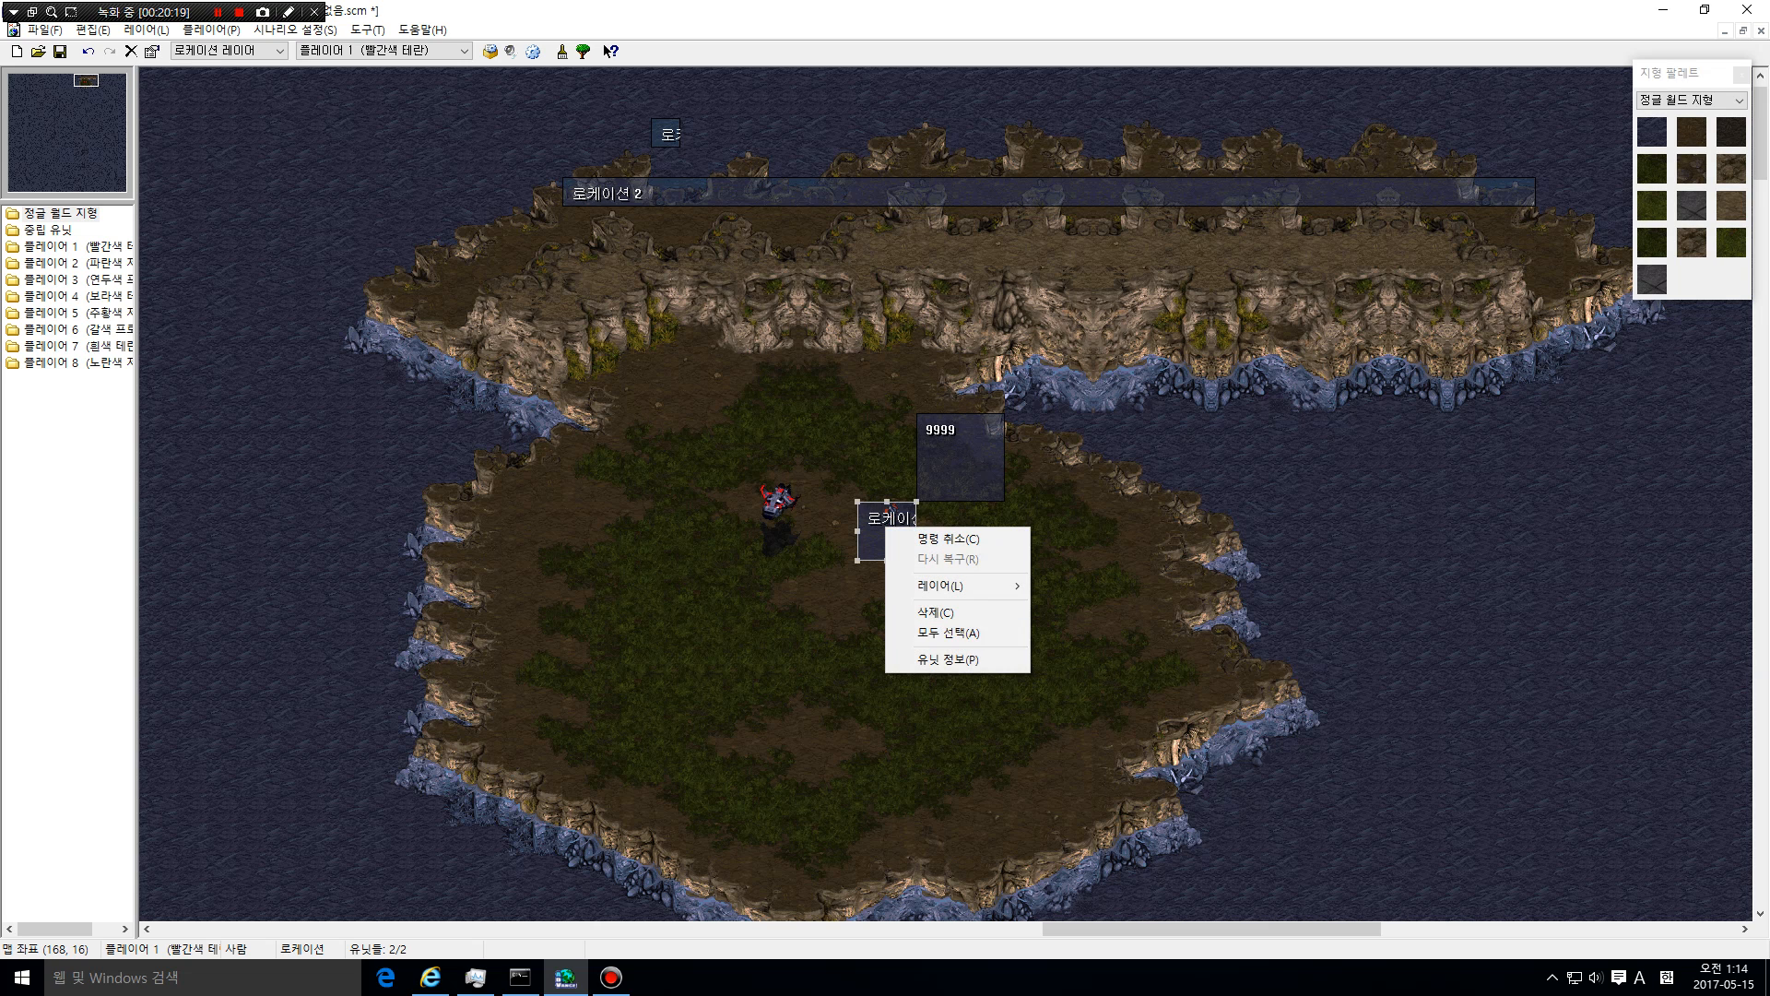
pyautogui.click(936, 612)
pyautogui.click(975, 453)
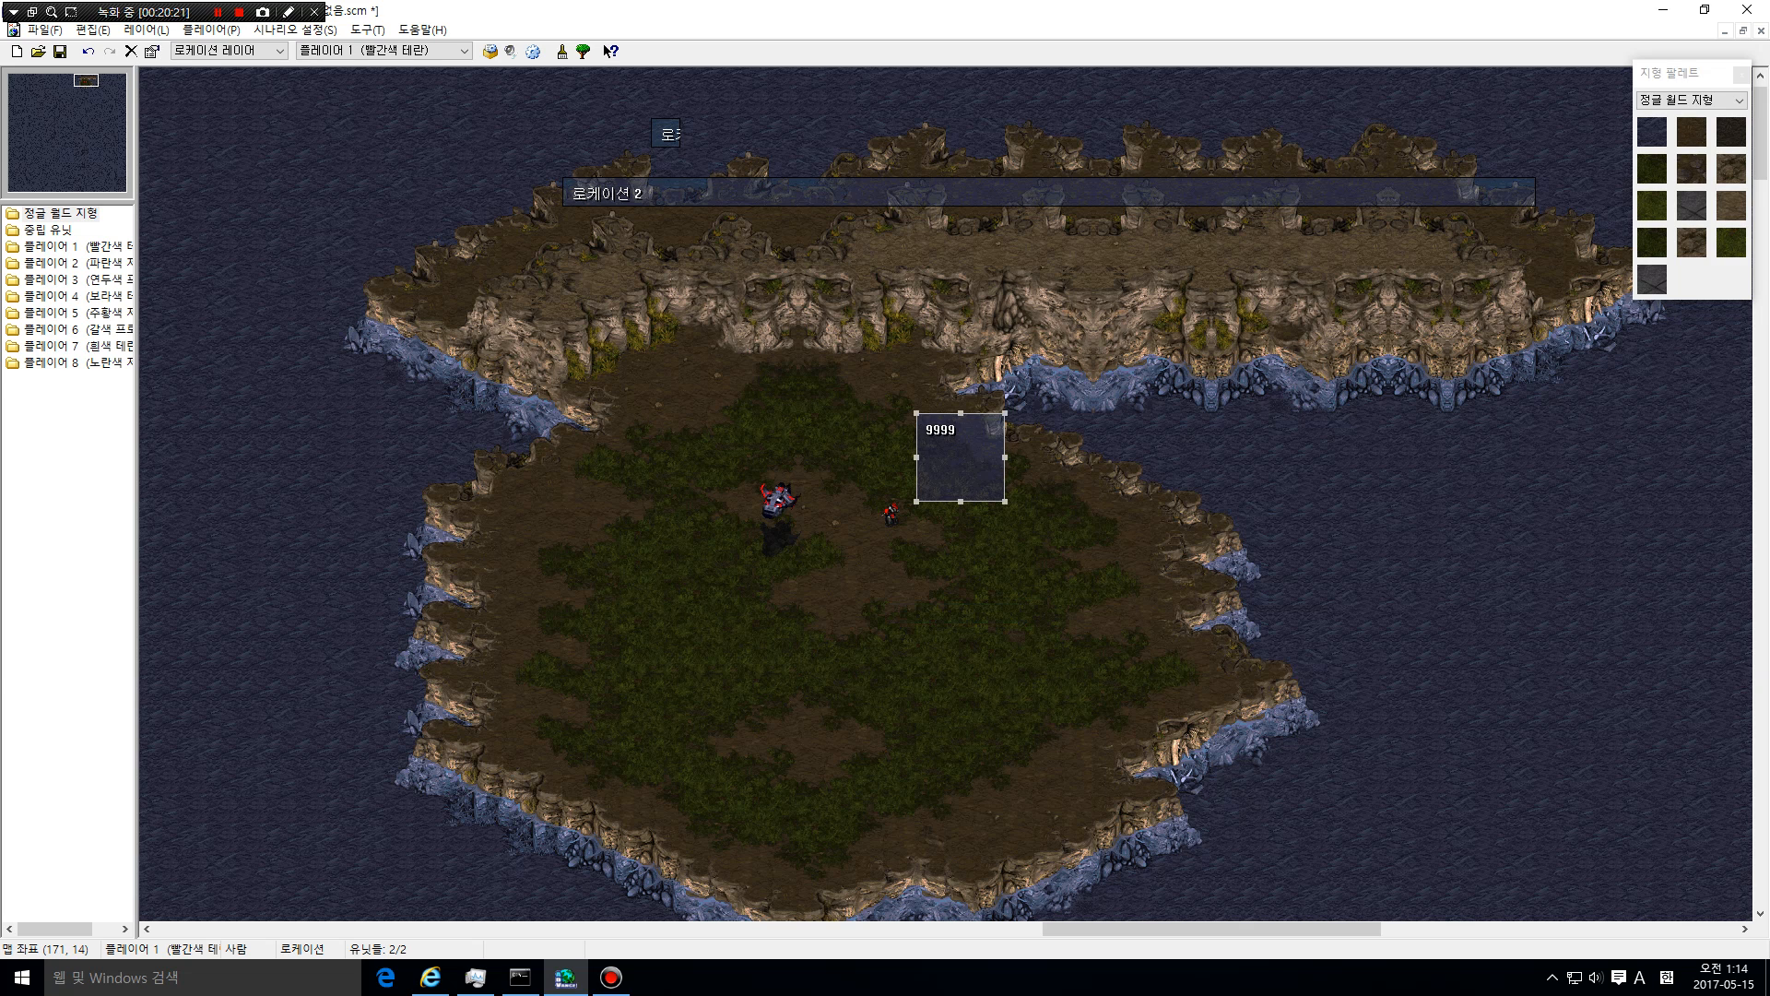
pyautogui.moveTo(976, 452)
pyautogui.mouseDown()
pyautogui.moveTo(946, 453)
pyautogui.moveTo(916, 511)
pyautogui.moveTo(887, 512)
pyautogui.moveTo(917, 512)
pyautogui.moveTo(916, 482)
pyautogui.moveTo(887, 482)
pyautogui.moveTo(917, 512)
pyautogui.moveTo(916, 482)
pyautogui.moveTo(886, 511)
pyautogui.moveTo(916, 482)
pyautogui.moveTo(887, 511)
pyautogui.moveTo(916, 482)
pyautogui.moveTo(887, 511)
pyautogui.moveTo(887, 482)
pyautogui.moveTo(916, 512)
pyautogui.moveTo(857, 511)
pyautogui.moveTo(917, 453)
pyautogui.moveTo(975, 453)
pyautogui.mouseUp()
pyautogui.click(65, 141)
pyautogui.moveTo(65, 142); pyautogui.dragTo(87, 81)
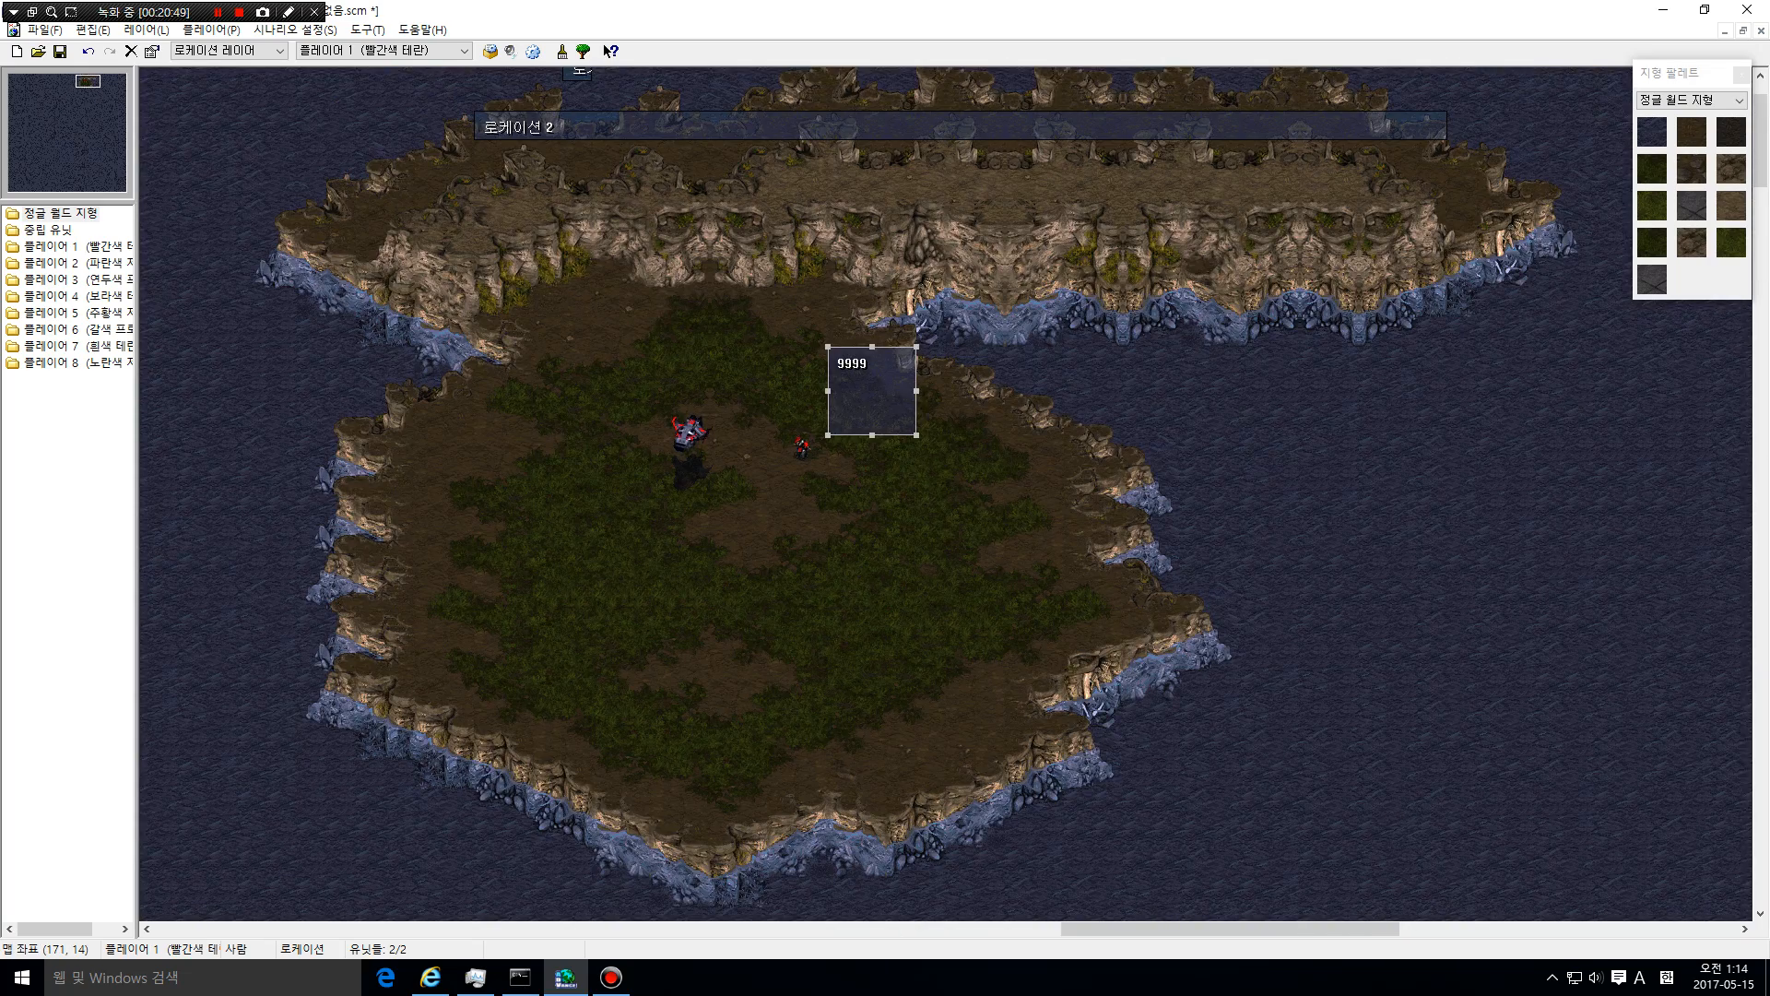
pyautogui.moveTo(662, 408); pyautogui.dragTo(704, 457)
pyautogui.rightClick(684, 432)
pyautogui.click(752, 522)
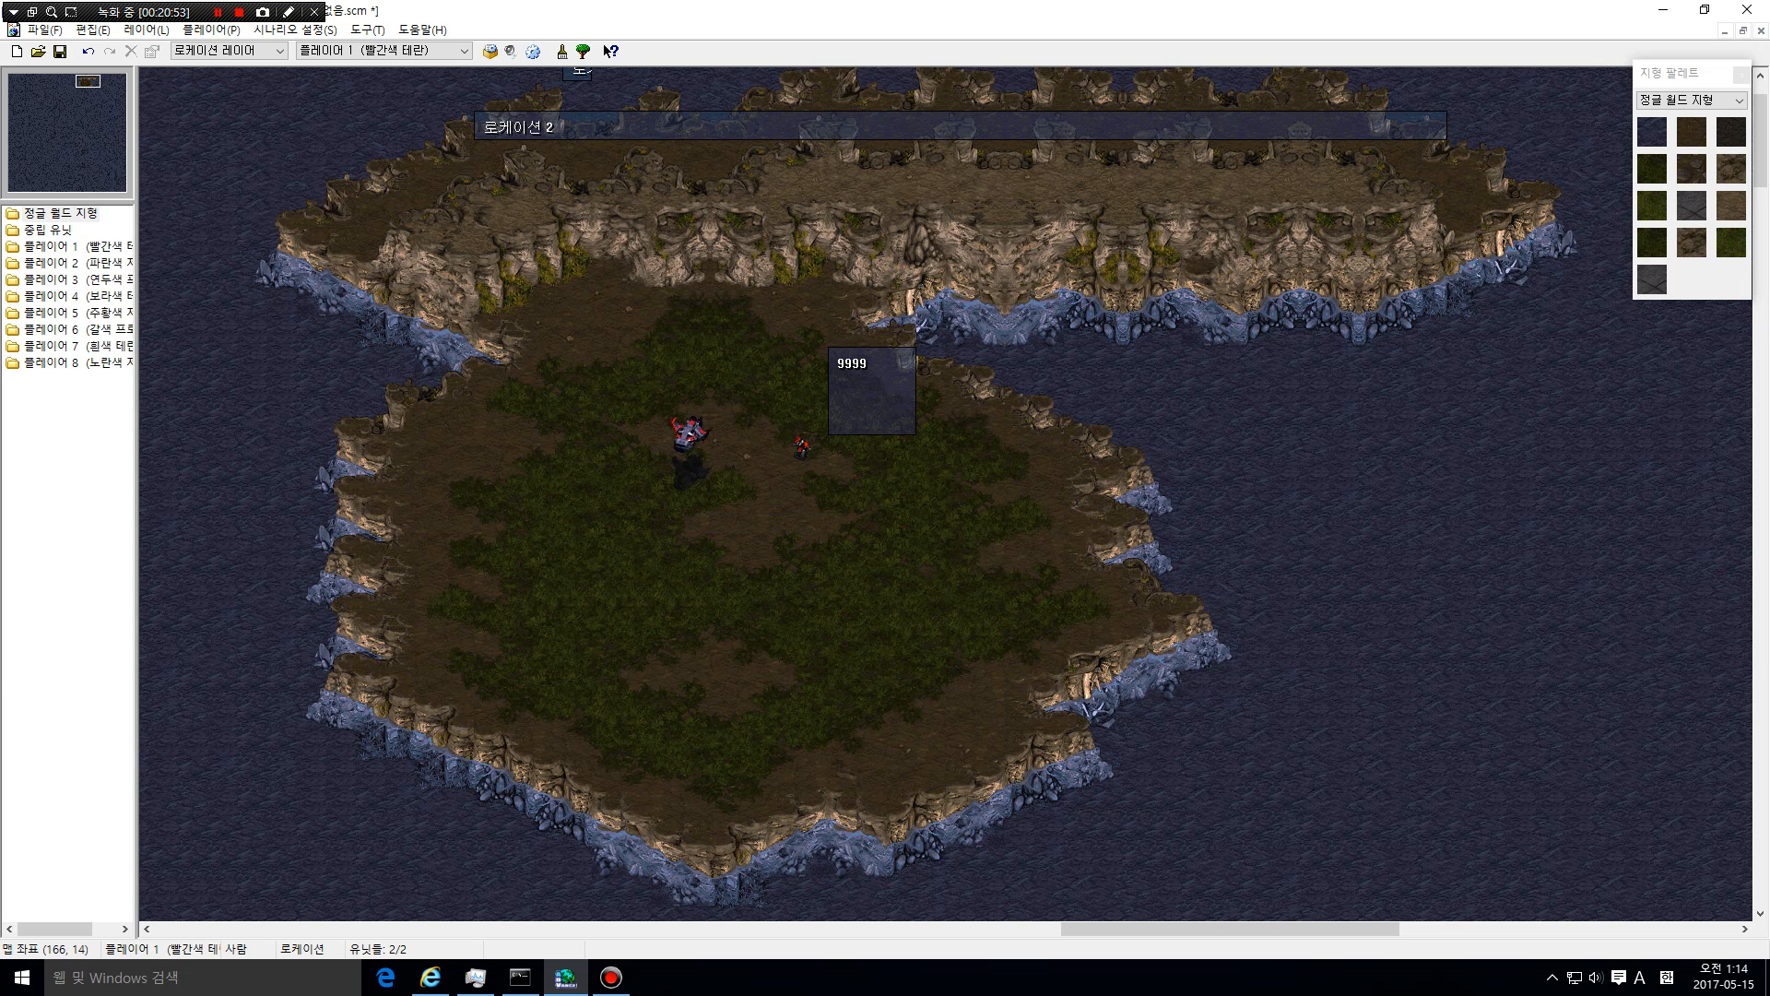
# Switch to the unit layer and view the Terran Valkyrie's unit information without changing it
pyautogui.click(1739, 101)
pyautogui.click(1682, 146)
pyautogui.click(1691, 131)
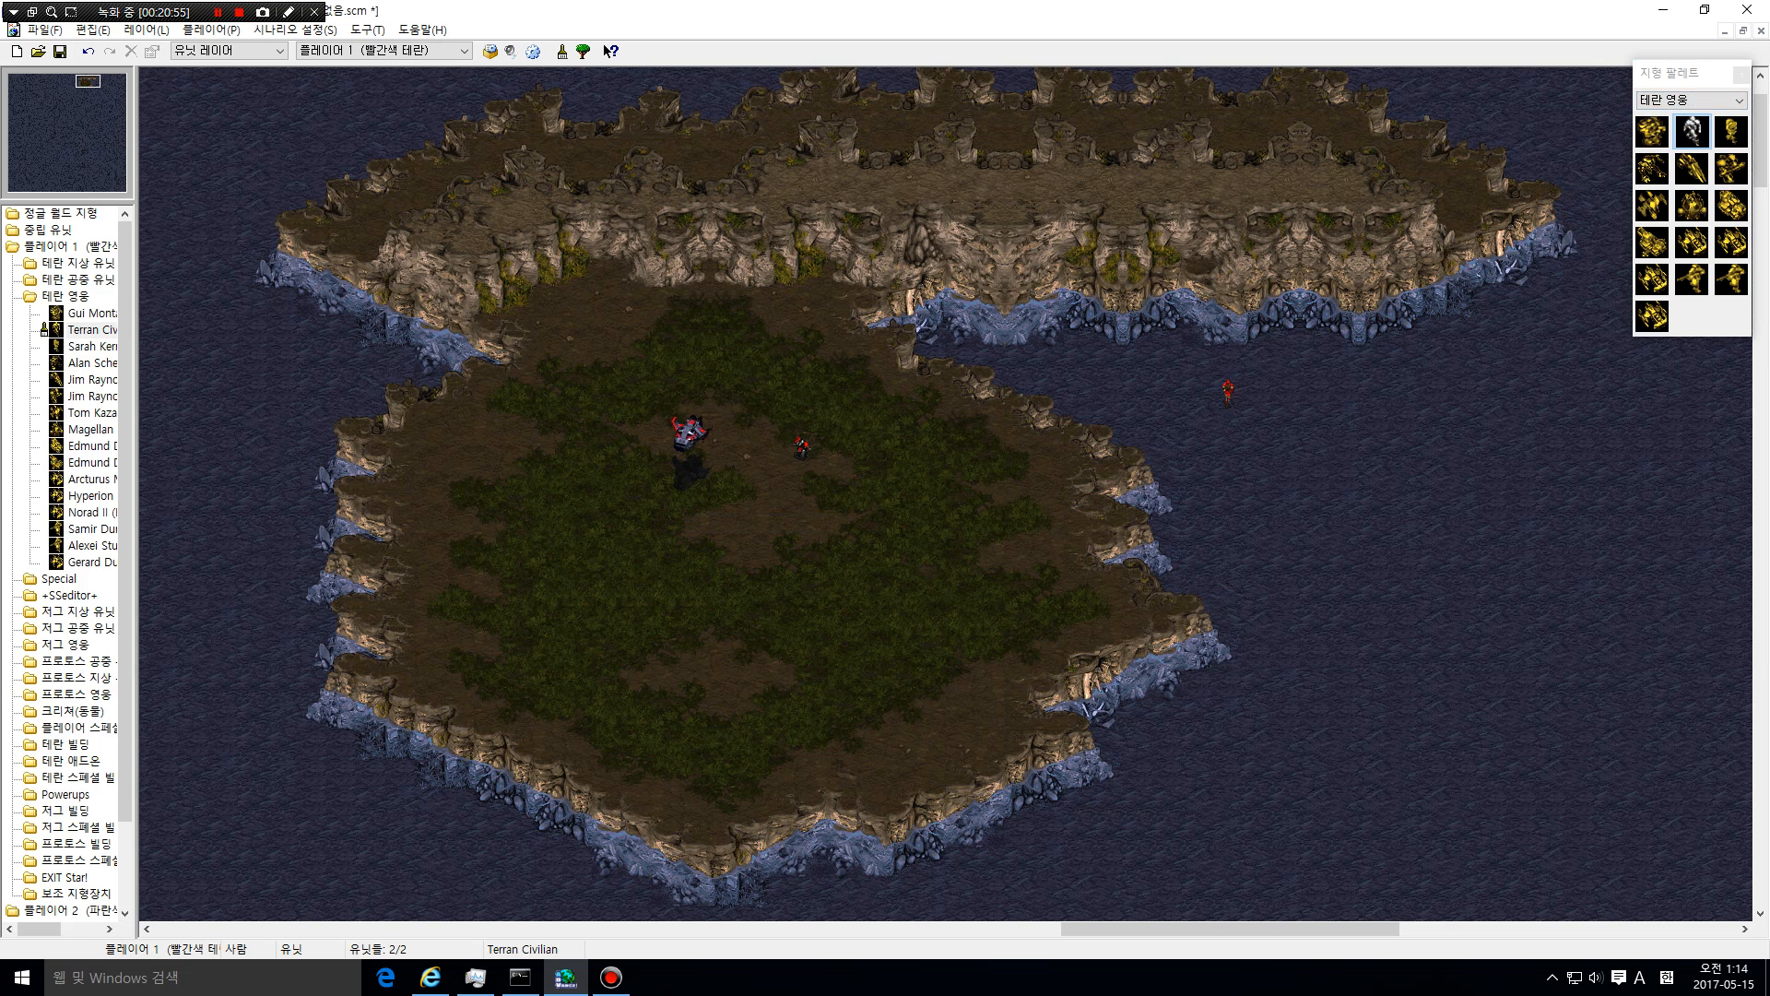
pyautogui.press('Escape')
pyautogui.click(689, 435)
pyautogui.rightClick(725, 488)
pyautogui.click(788, 621)
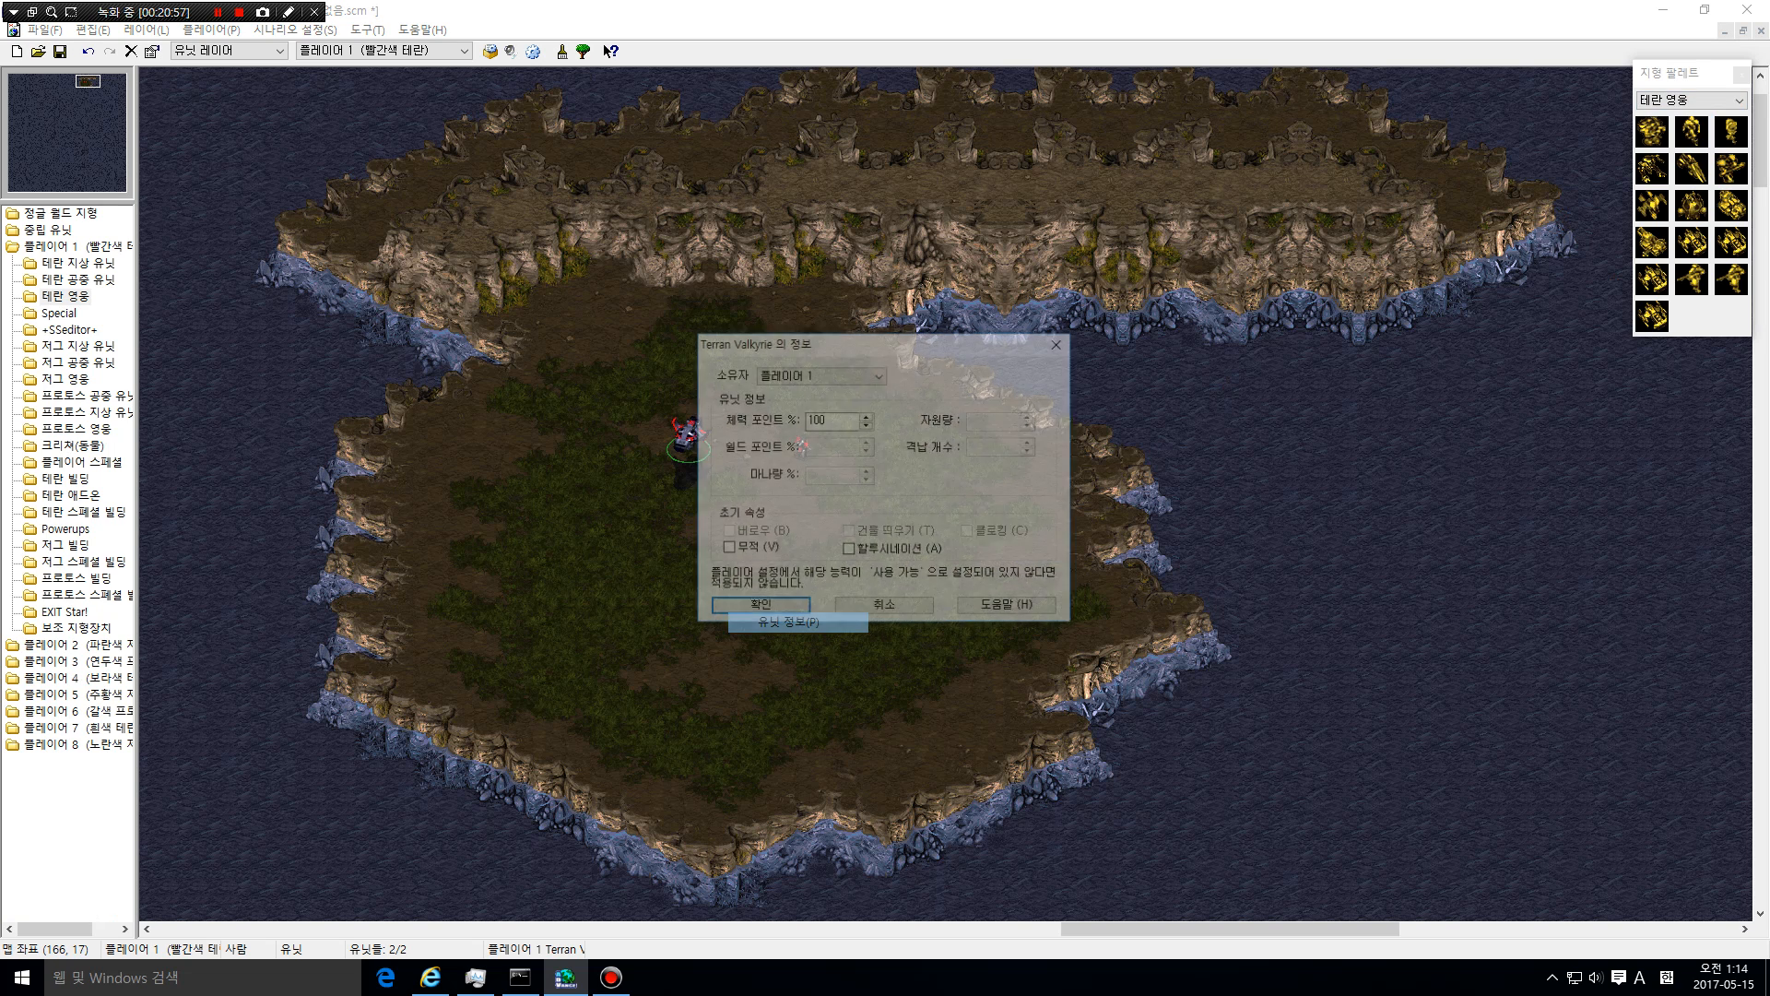
pyautogui.click(1060, 341)
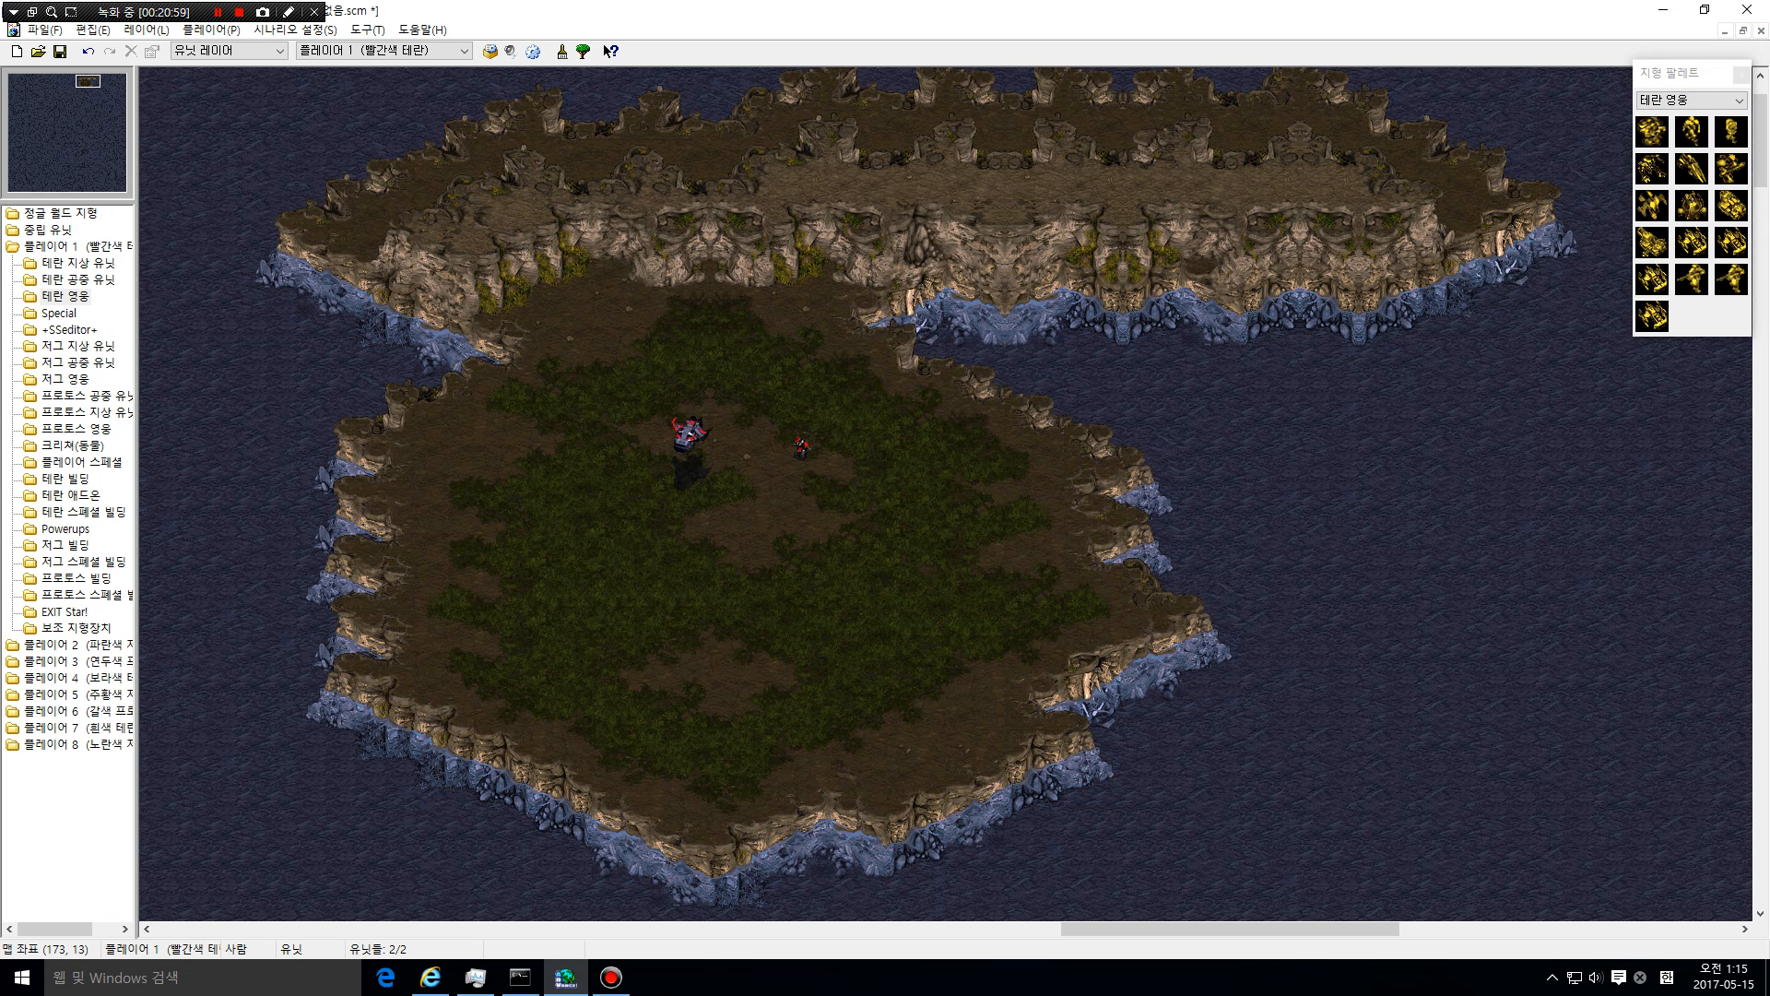
# Return to the location layer and select the 9999 location beside the Marine
pyautogui.click(259, 52)
pyautogui.click(238, 99)
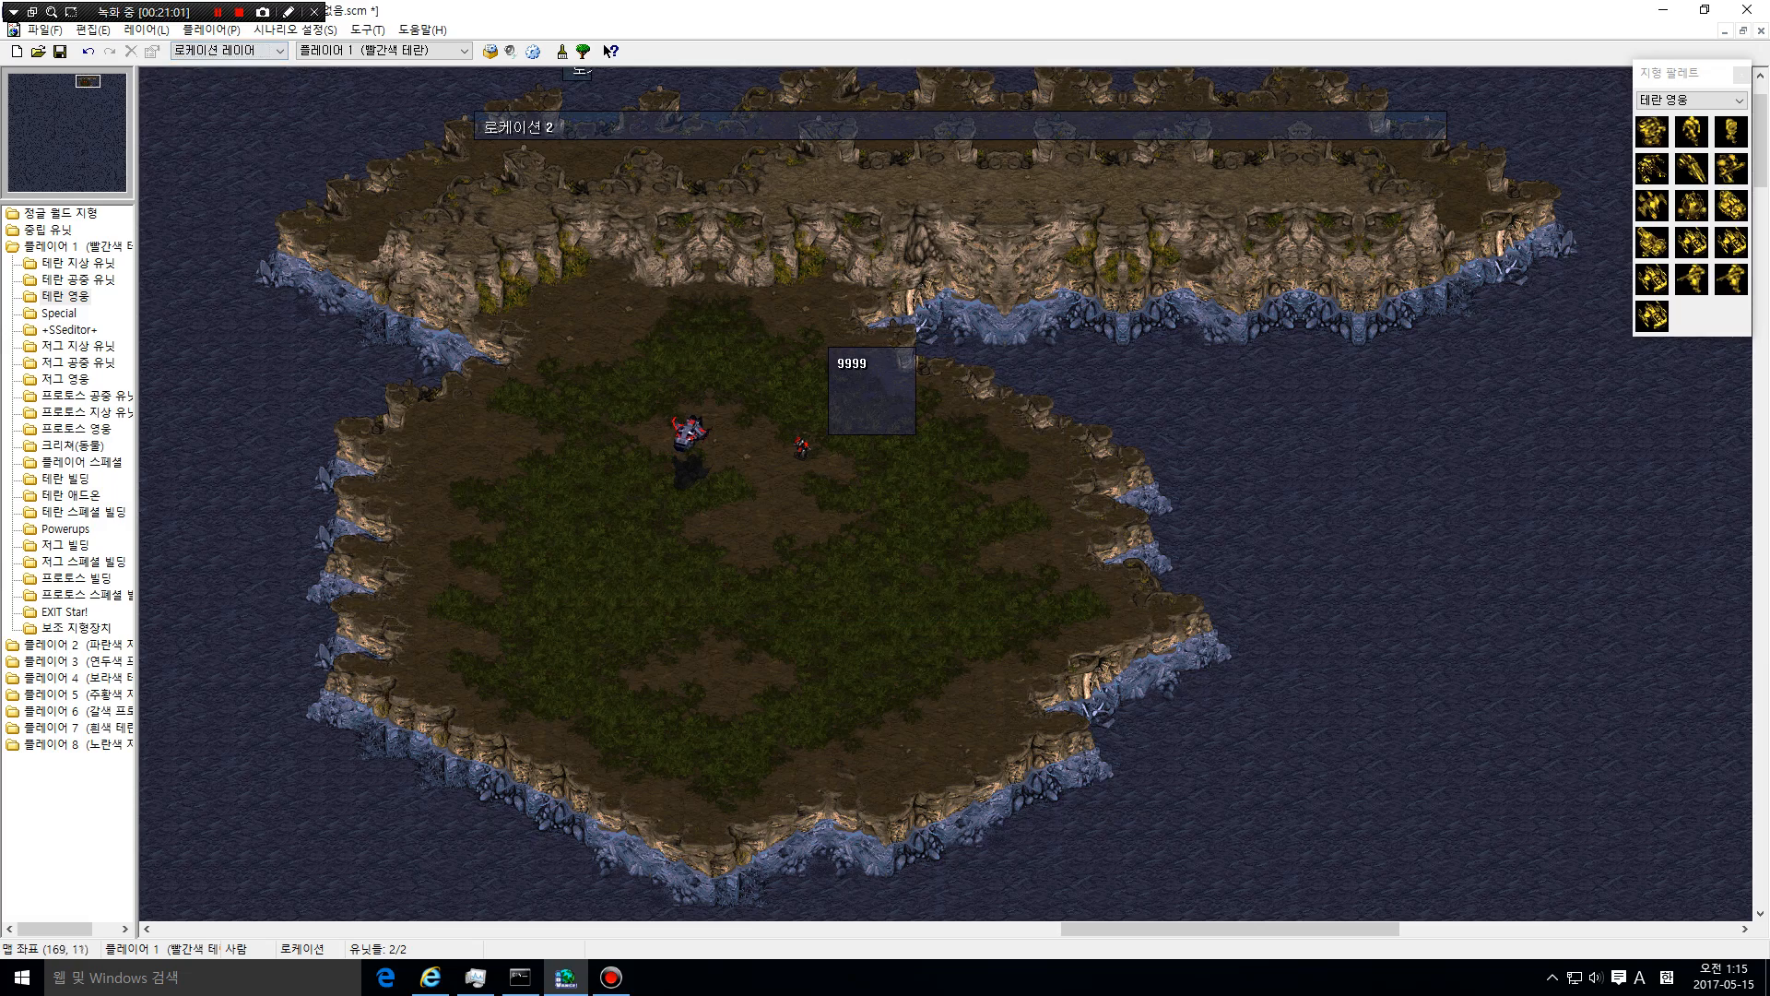
pyautogui.click(847, 391)
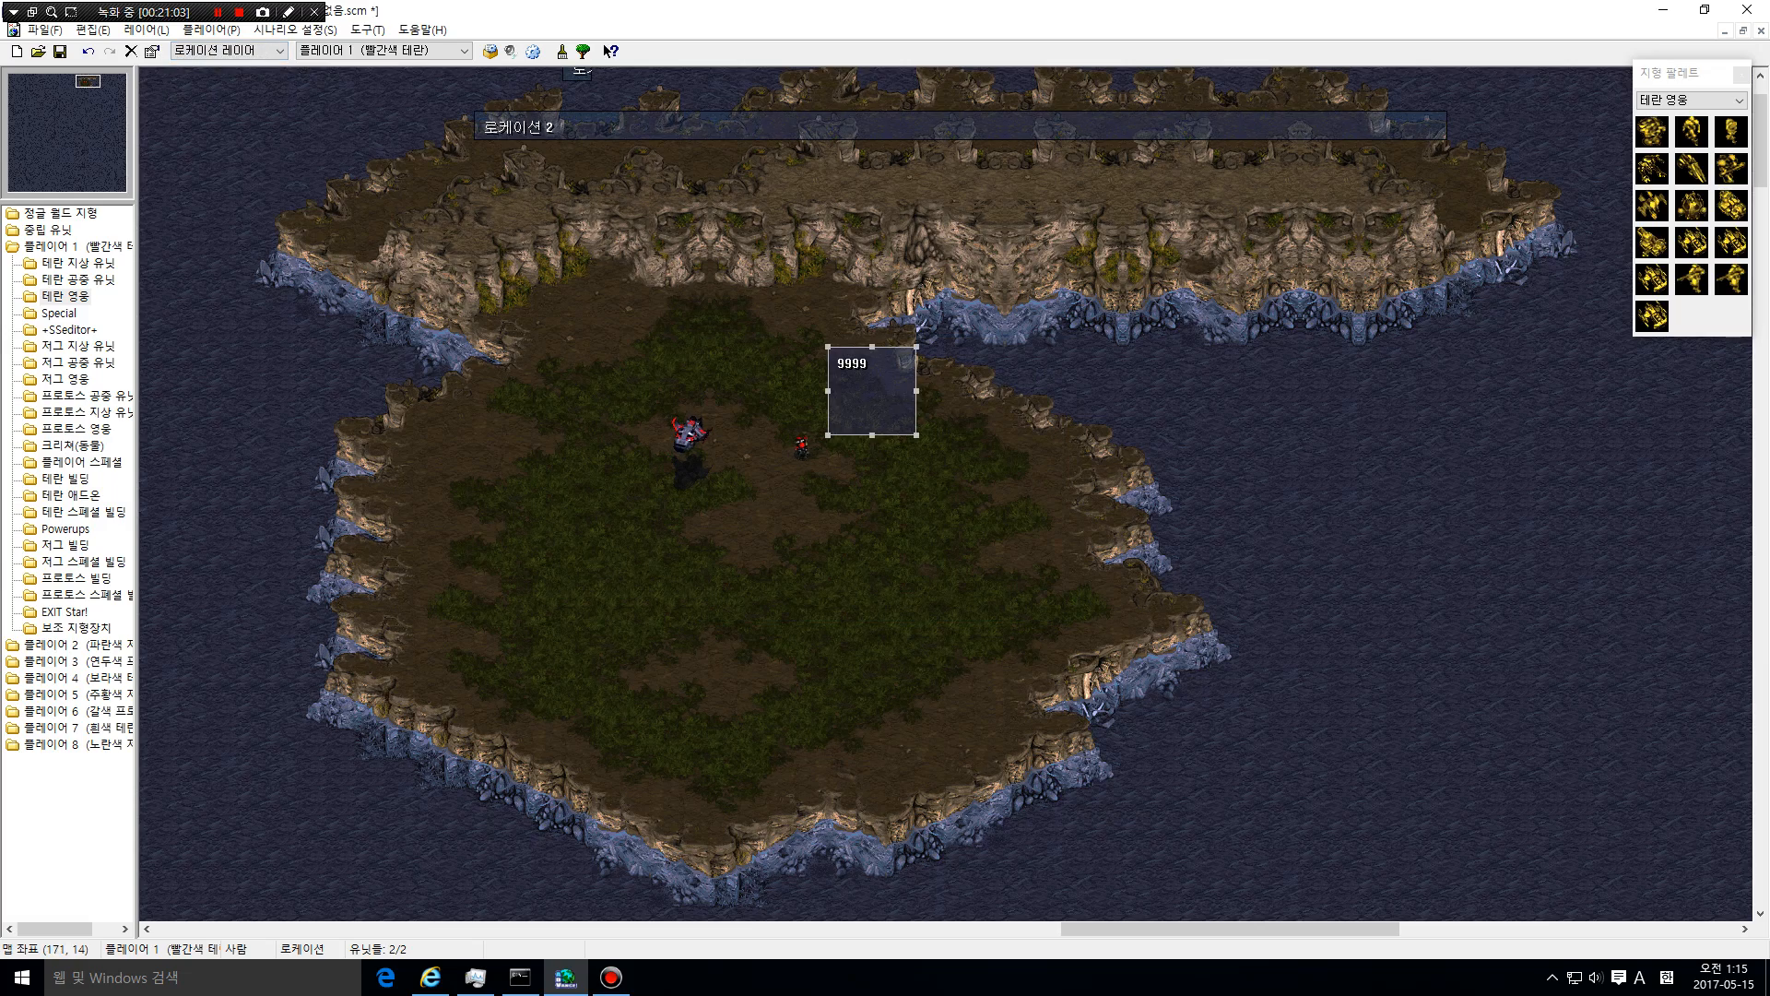
pyautogui.click(69, 134)
pyautogui.moveTo(69, 134); pyautogui.dragTo(88, 82)
# Open the scenario's trigger settings and start a new trigger for 플레이어 1
pyautogui.click(302, 30)
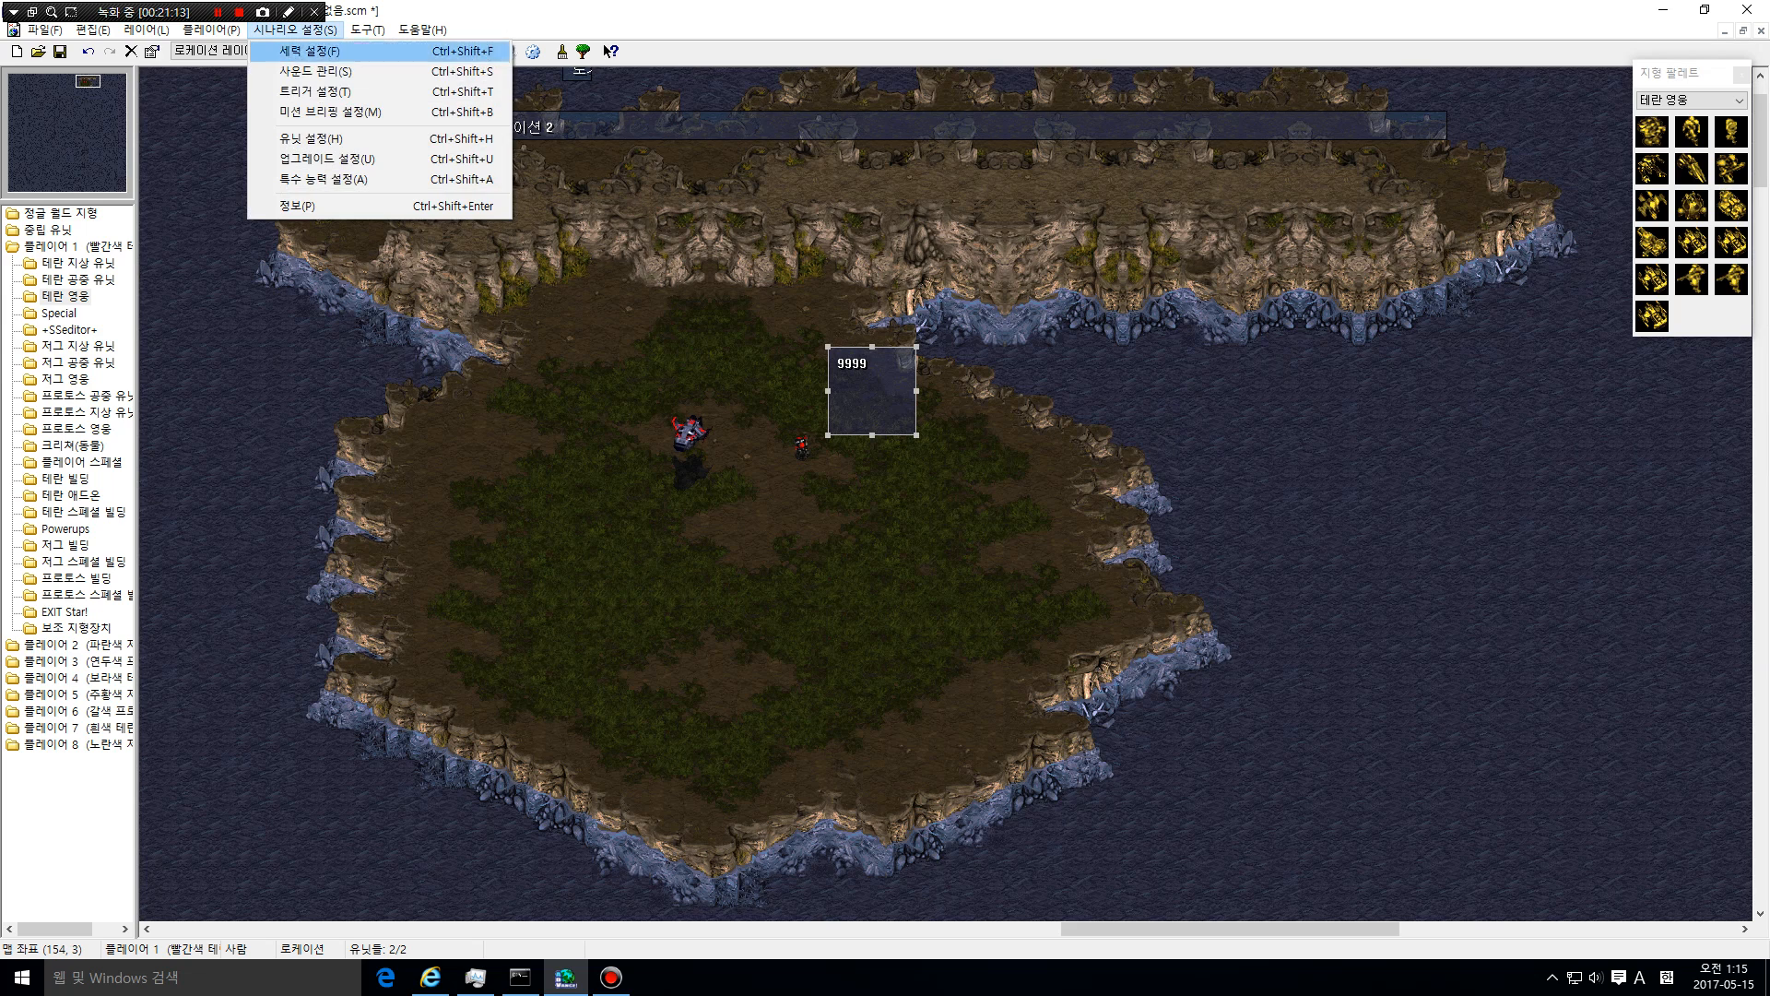
pyautogui.click(309, 91)
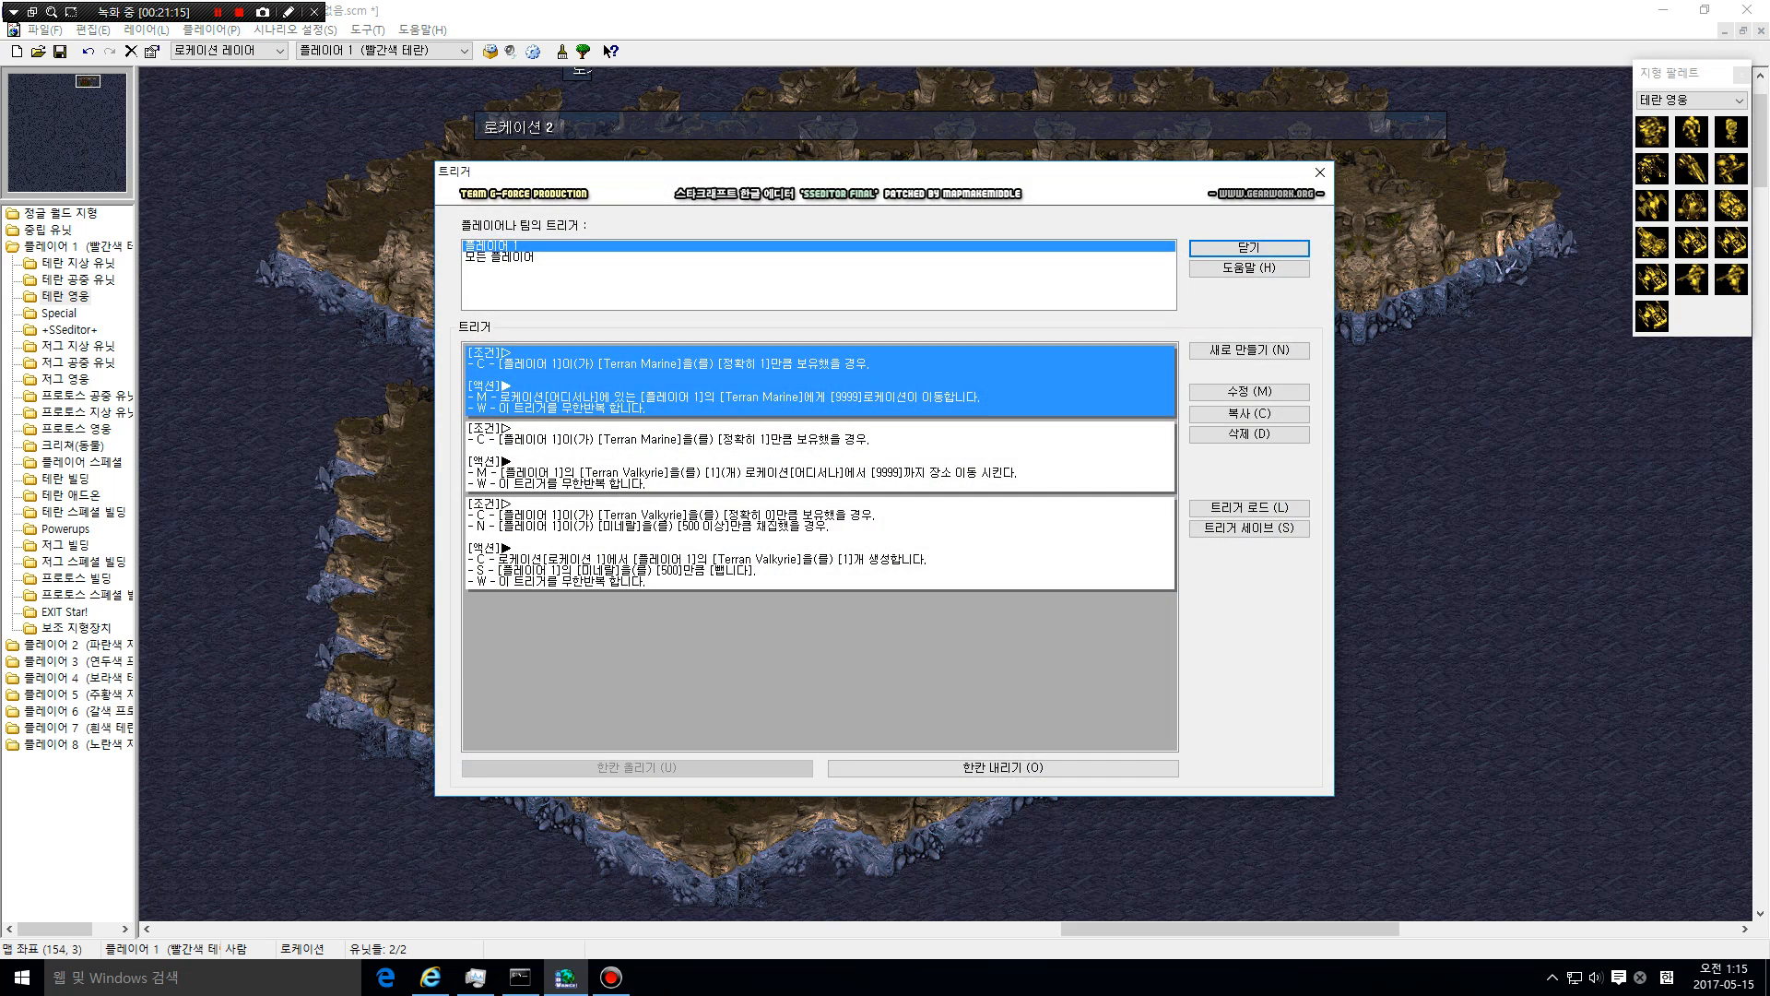
pyautogui.moveTo(701, 172); pyautogui.dragTo(930, 148)
pyautogui.click(1478, 325)
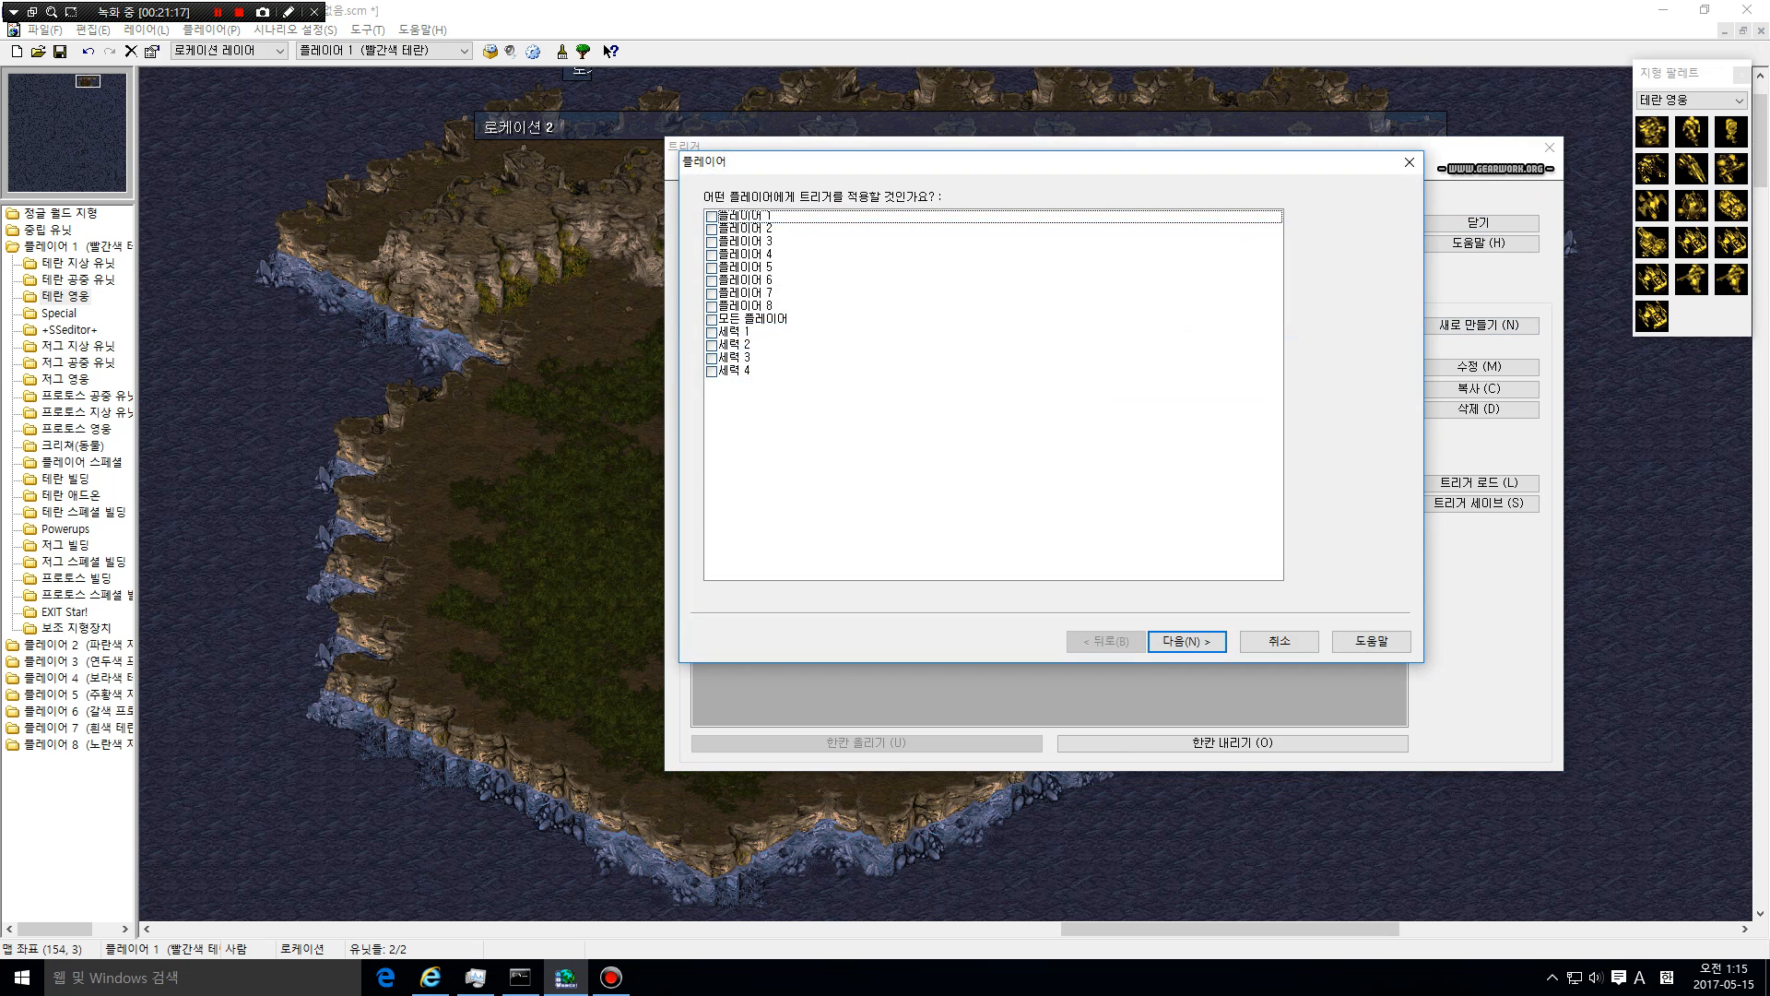
pyautogui.click(1187, 642)
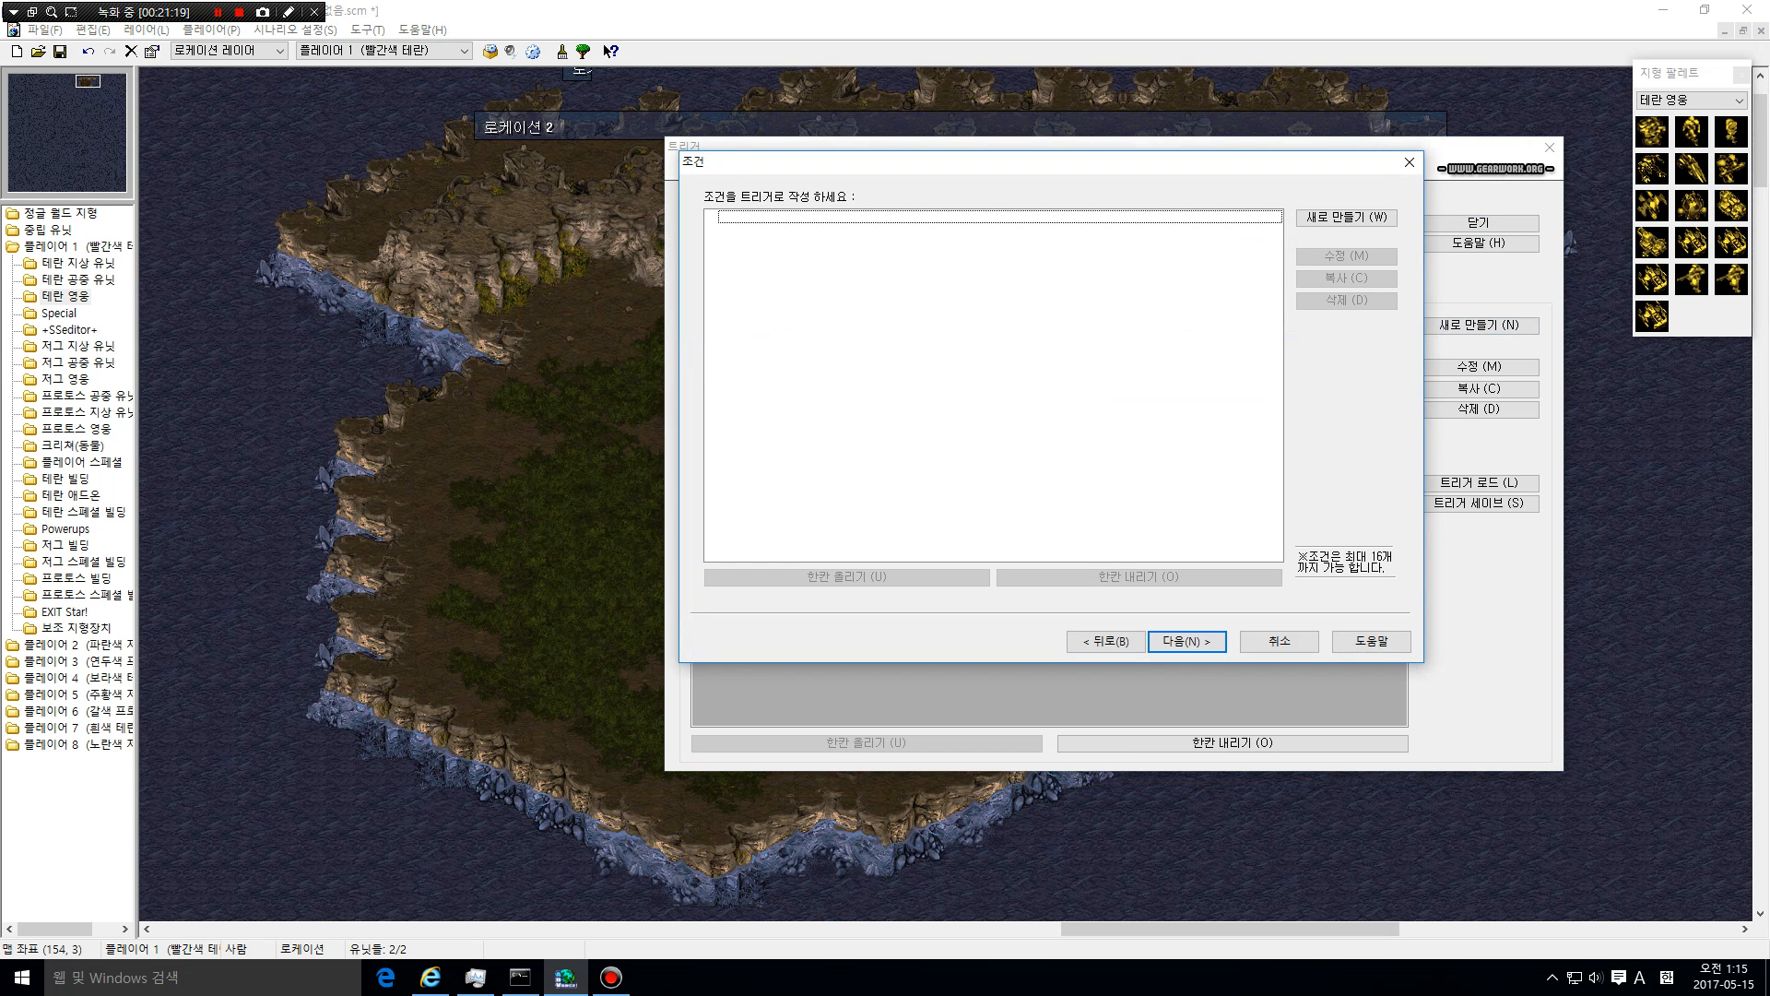
# Add the condition that 플레이어 1 owns exactly 0 Terran Marine units, and proceed to the trigger's actions
pyautogui.click(1347, 218)
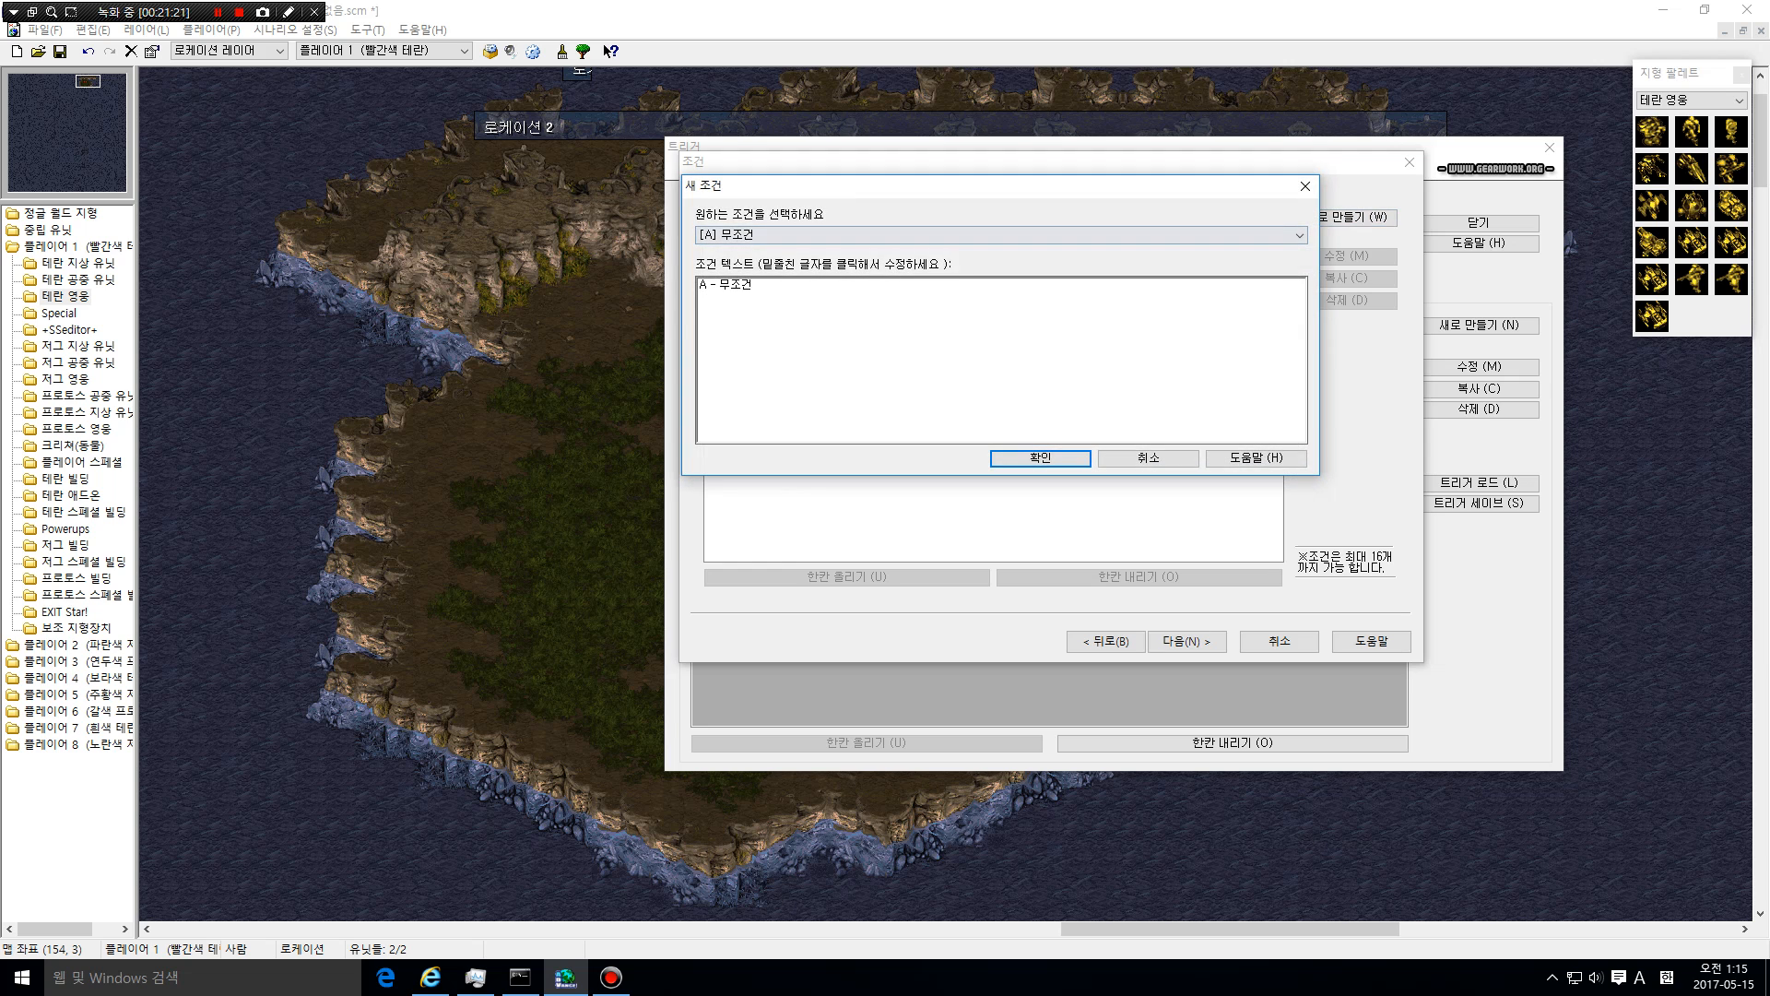
pyautogui.click(1291, 235)
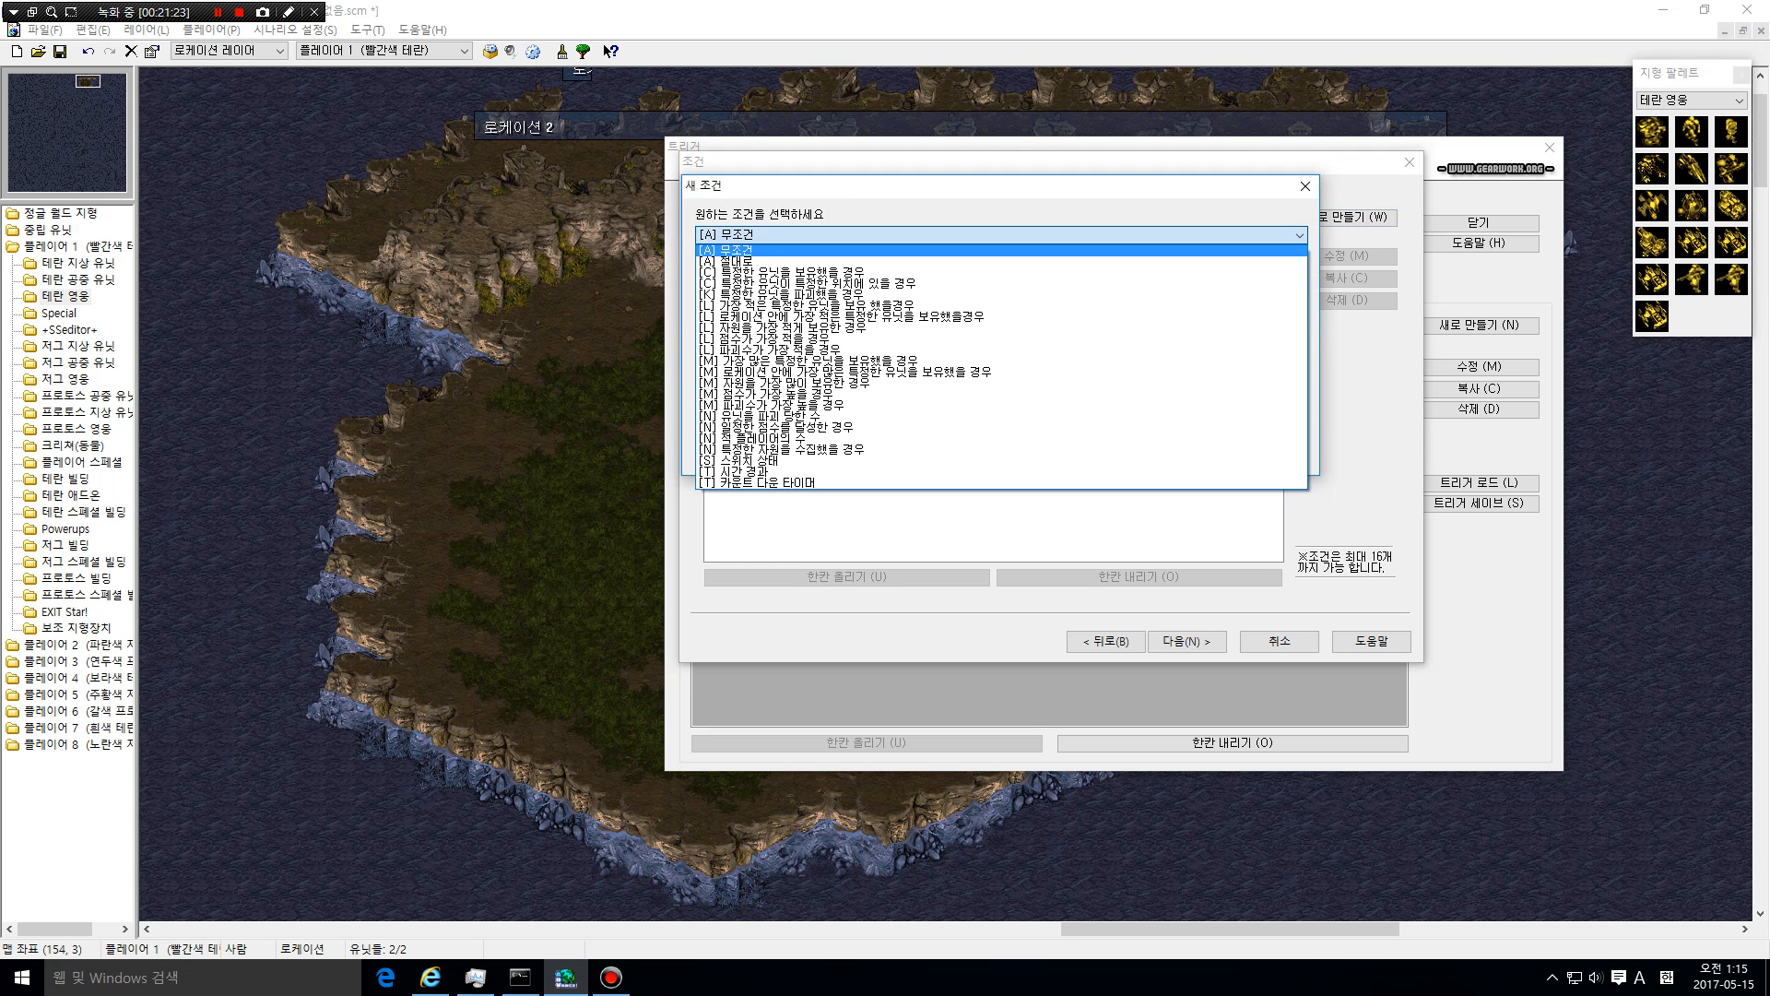
pyautogui.click(784, 273)
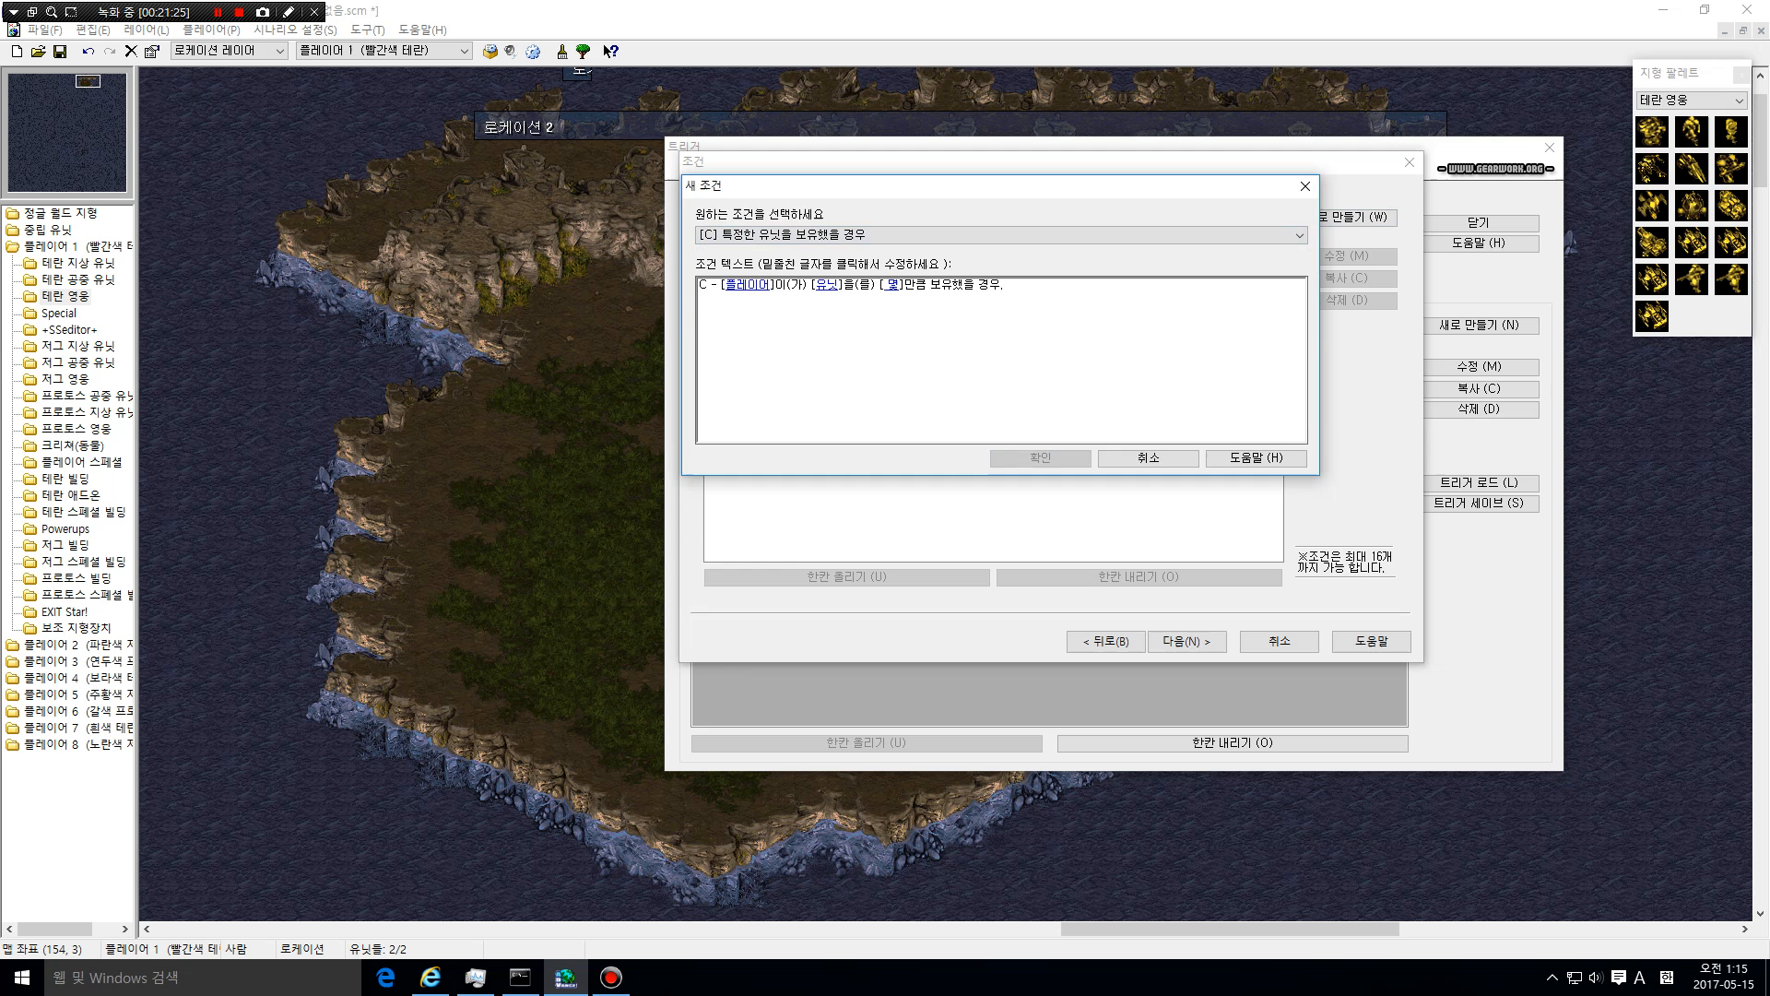
pyautogui.click(747, 284)
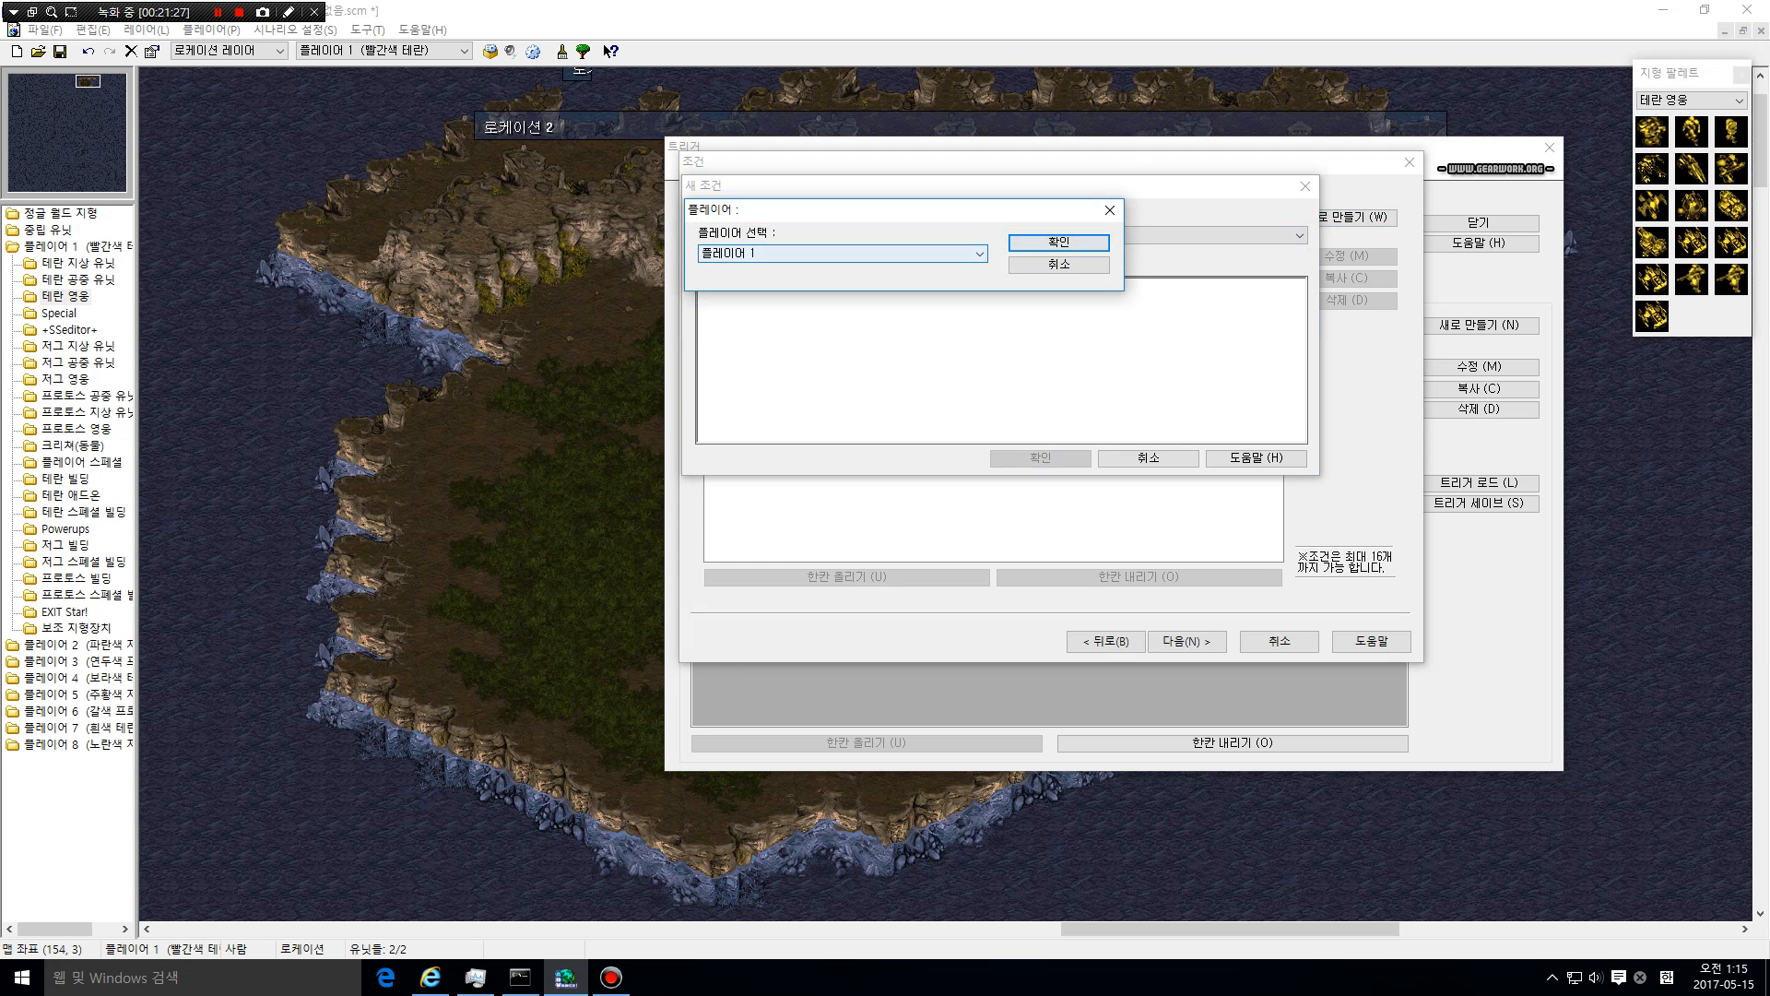
pyautogui.click(1053, 241)
pyautogui.click(835, 284)
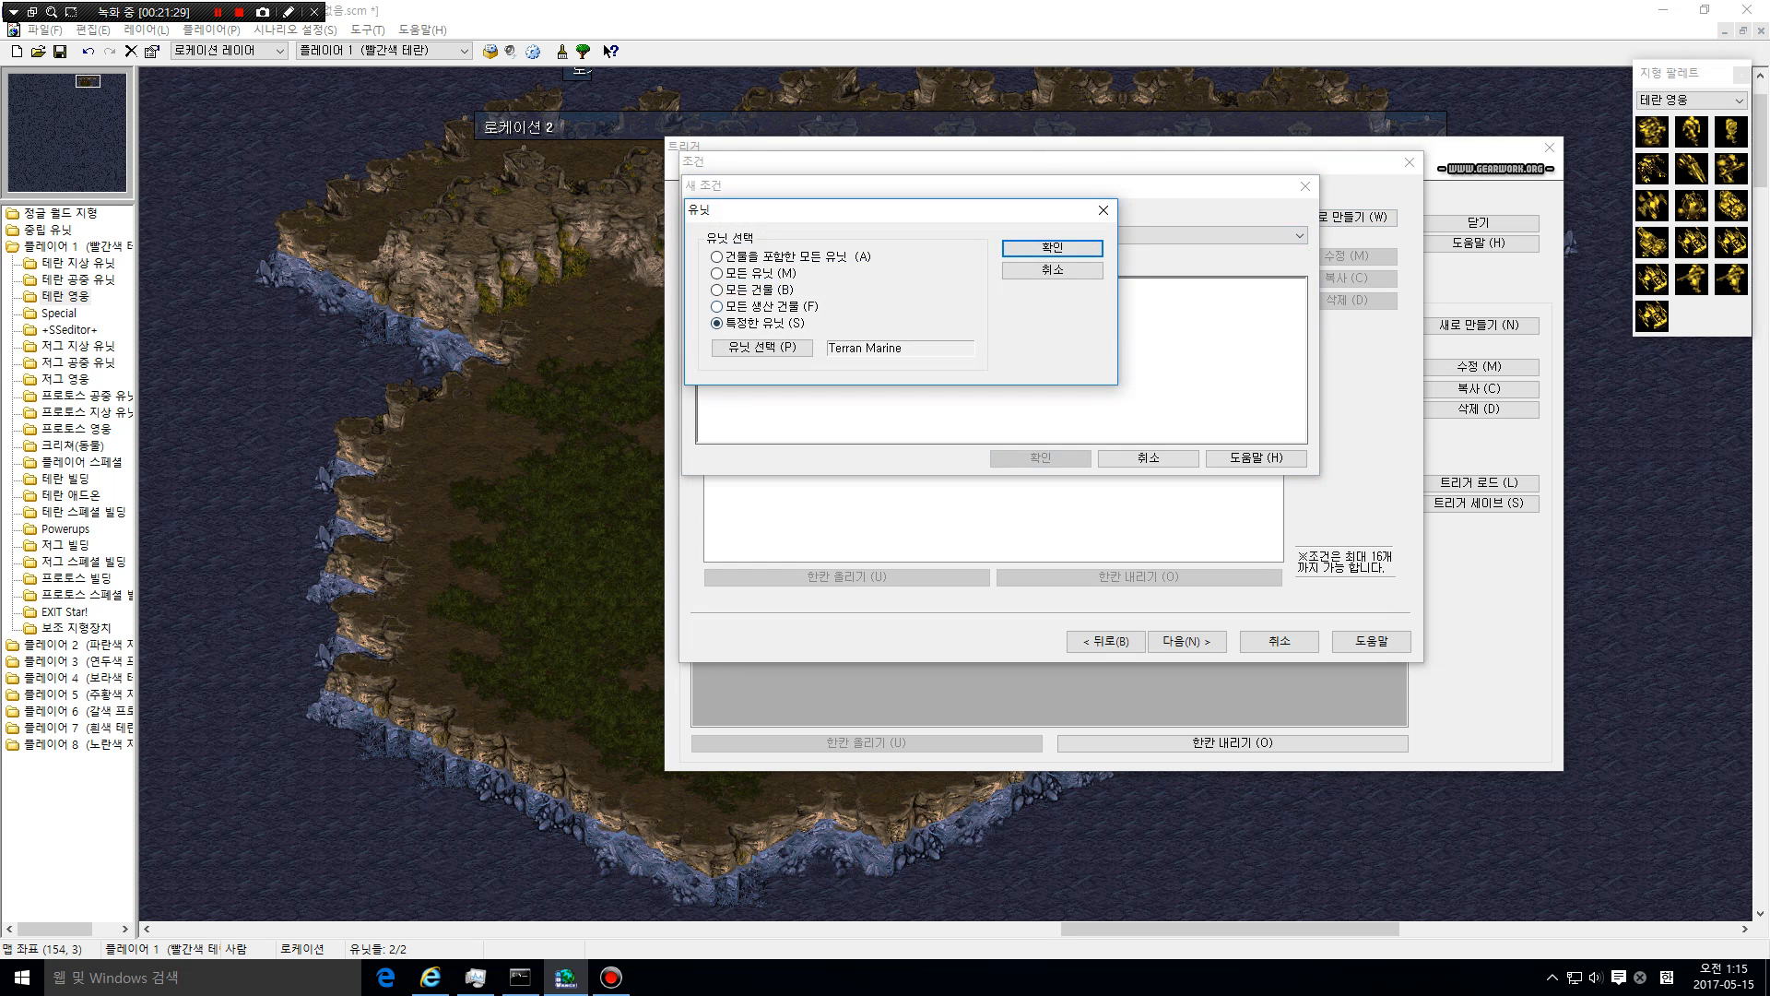
pyautogui.click(1052, 249)
pyautogui.click(954, 285)
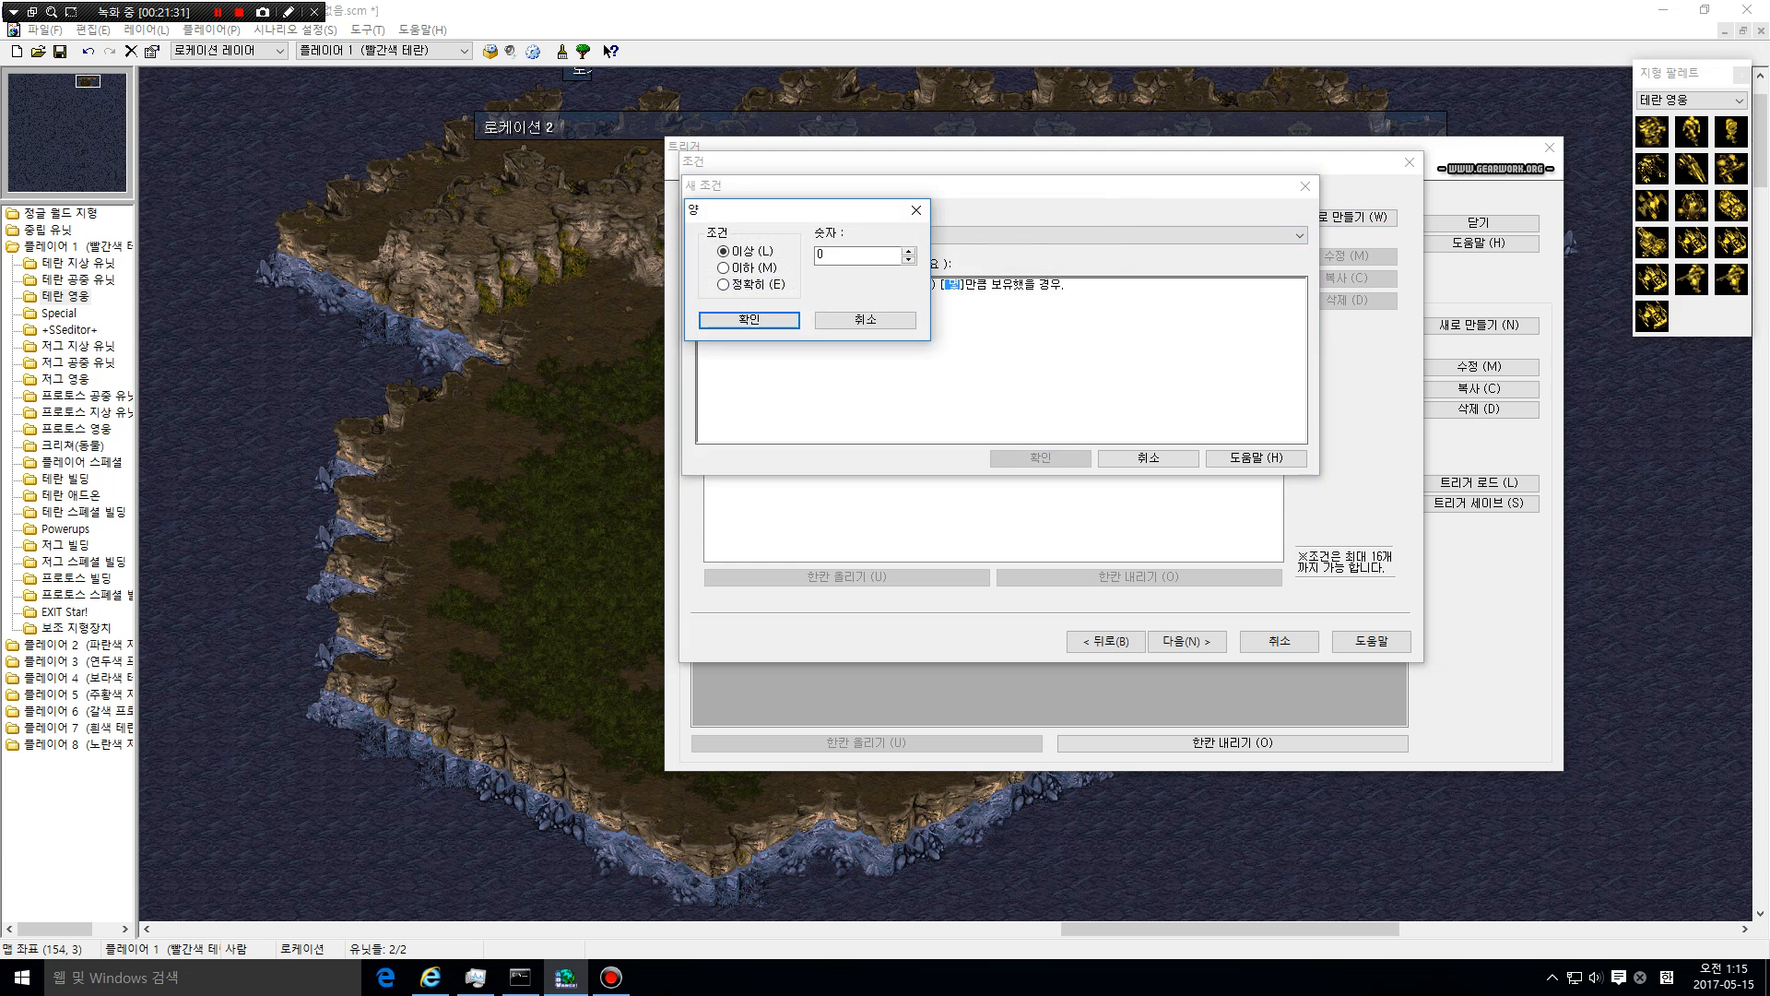
pyautogui.click(725, 285)
pyautogui.click(749, 320)
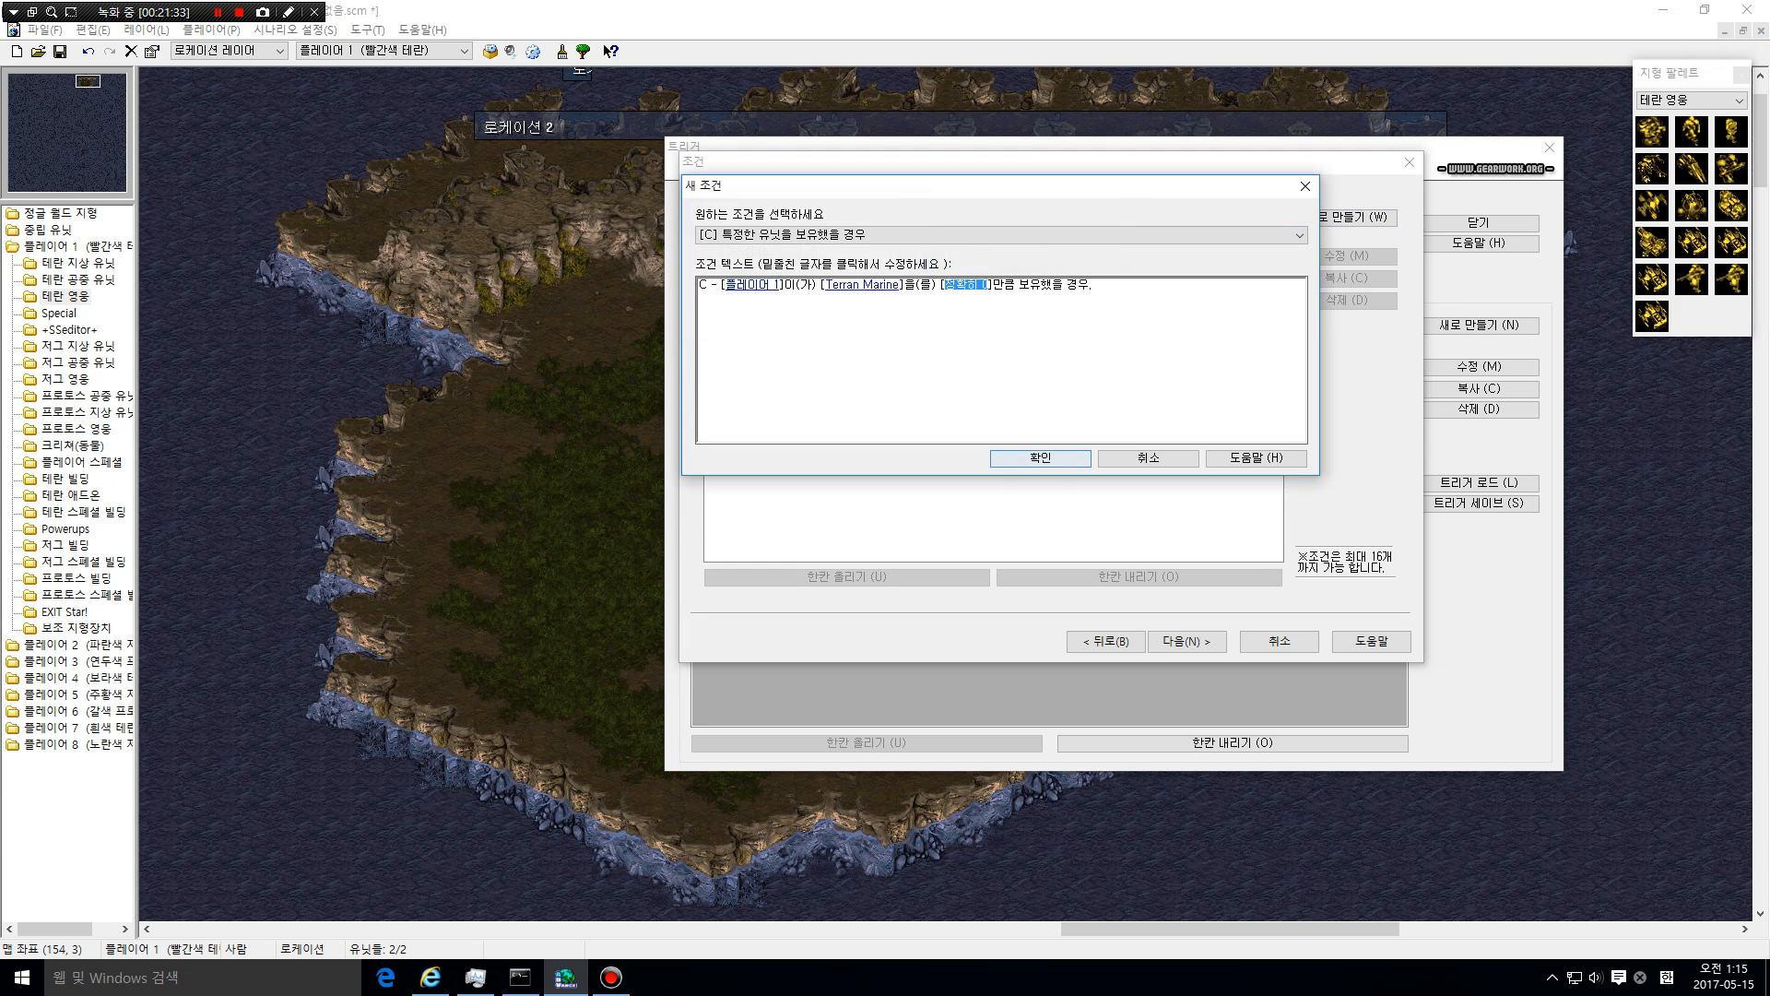
pyautogui.click(1040, 458)
pyautogui.click(1188, 642)
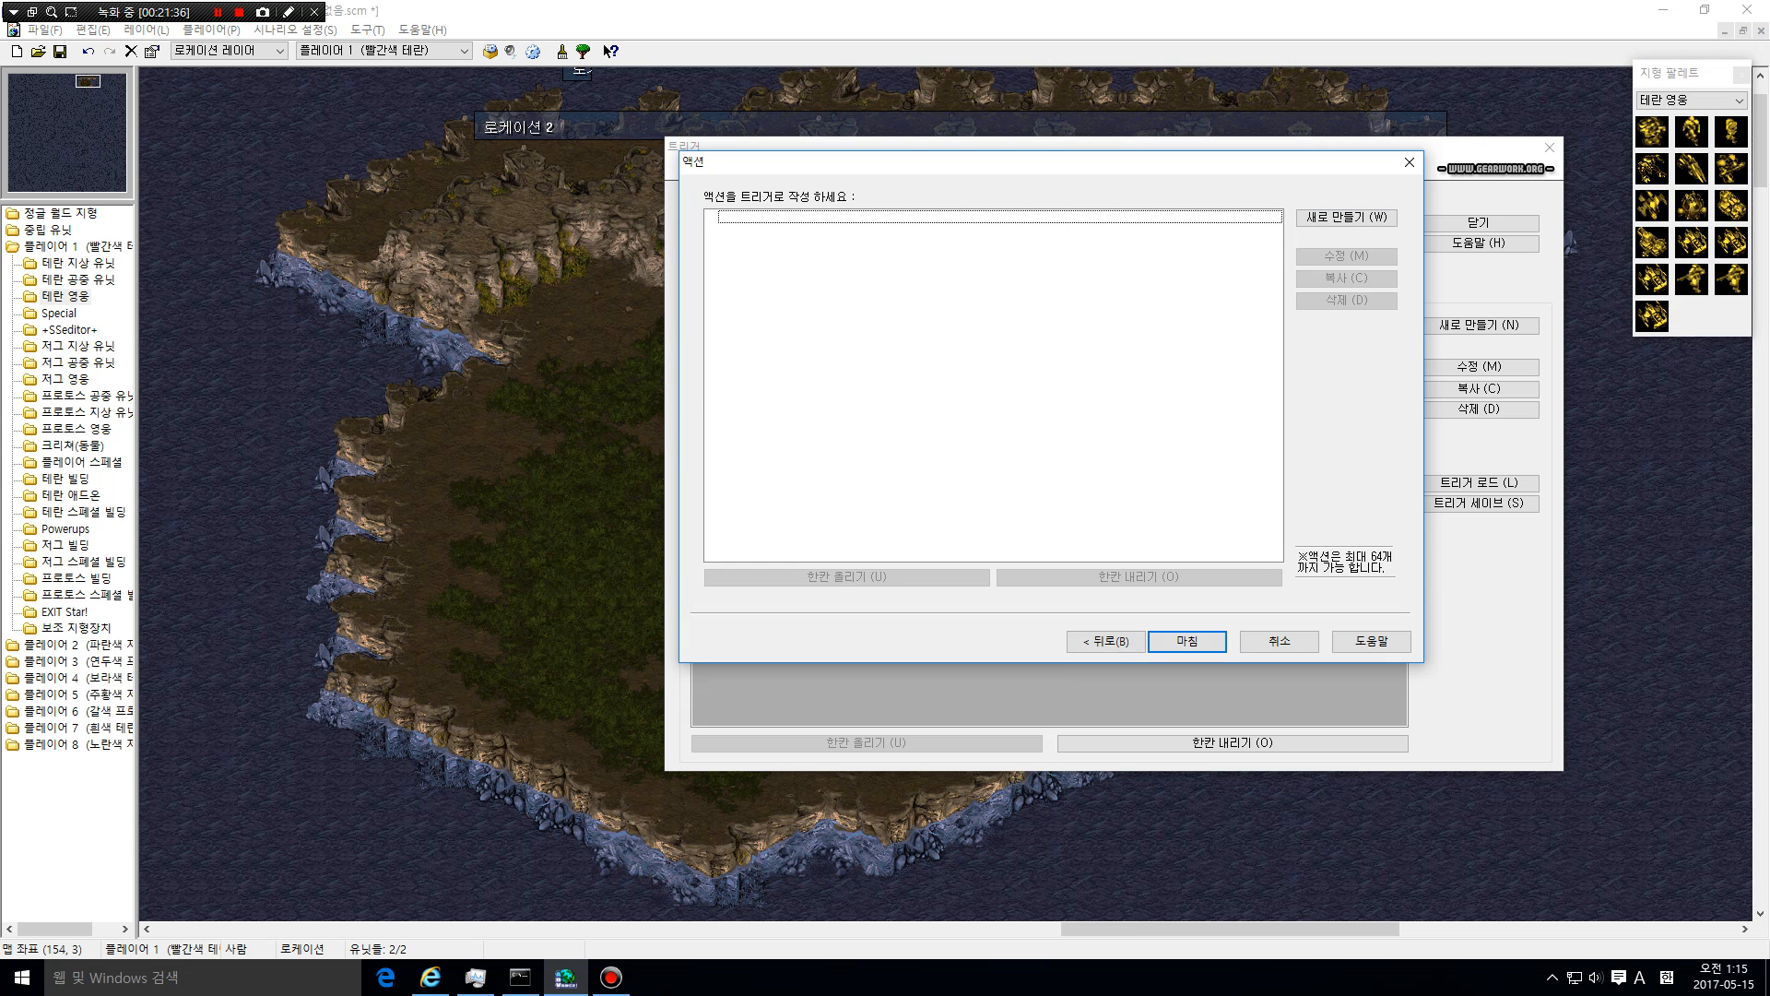
# Start a 모든 특정한 유닛 파괴 action for the new trigger and assign it to 플레이어 1
pyautogui.click(1346, 218)
pyautogui.click(1106, 235)
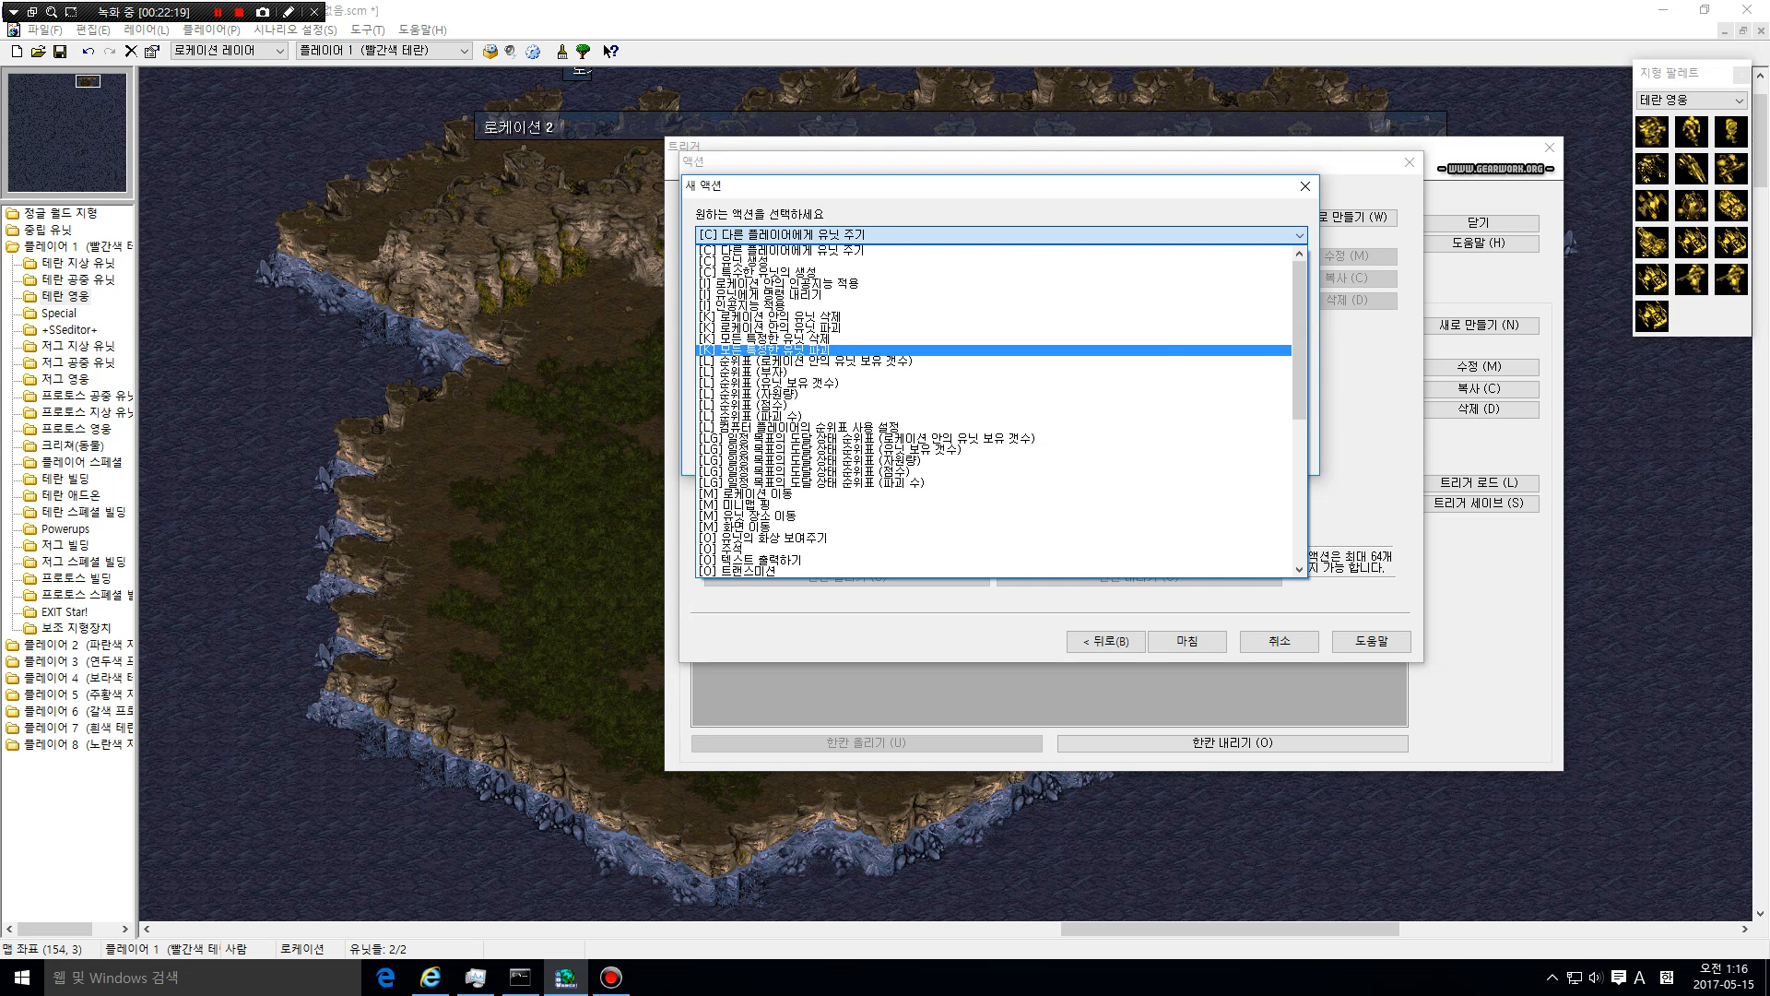
pyautogui.click(764, 351)
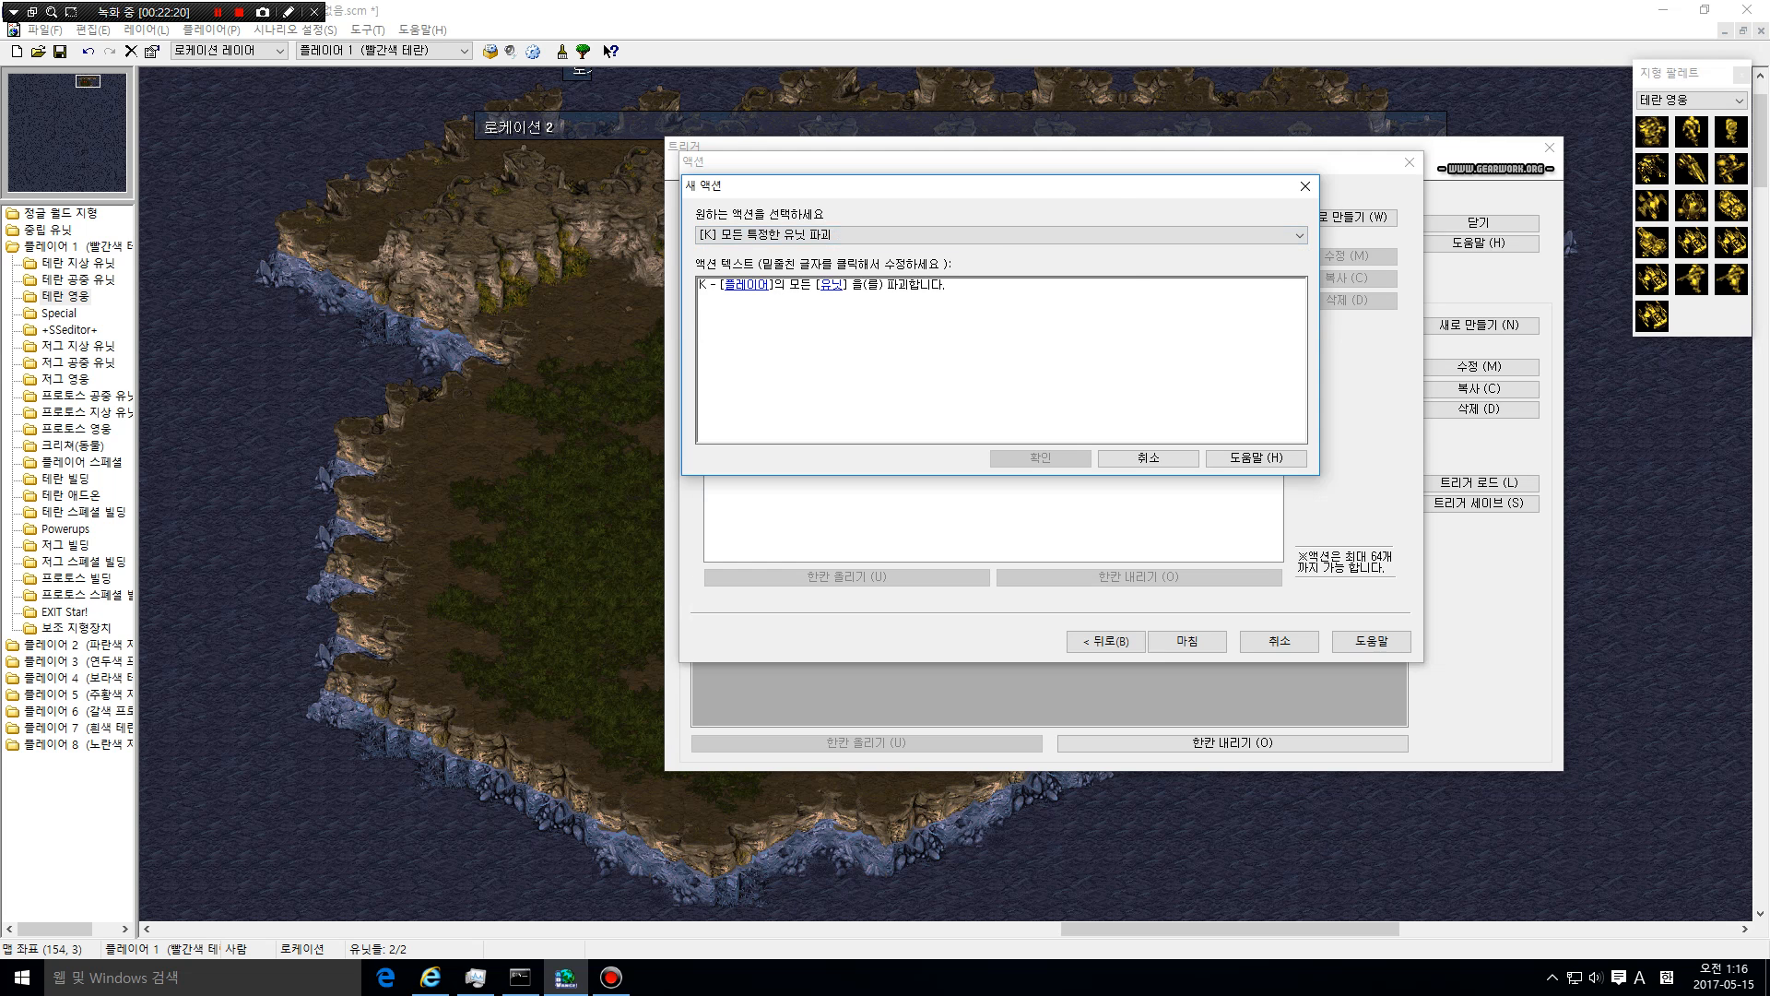
pyautogui.click(746, 284)
pyautogui.click(1056, 241)
# Set the unit of the destroy action to Terran Valkyrie and add the action to the trigger
pyautogui.click(840, 284)
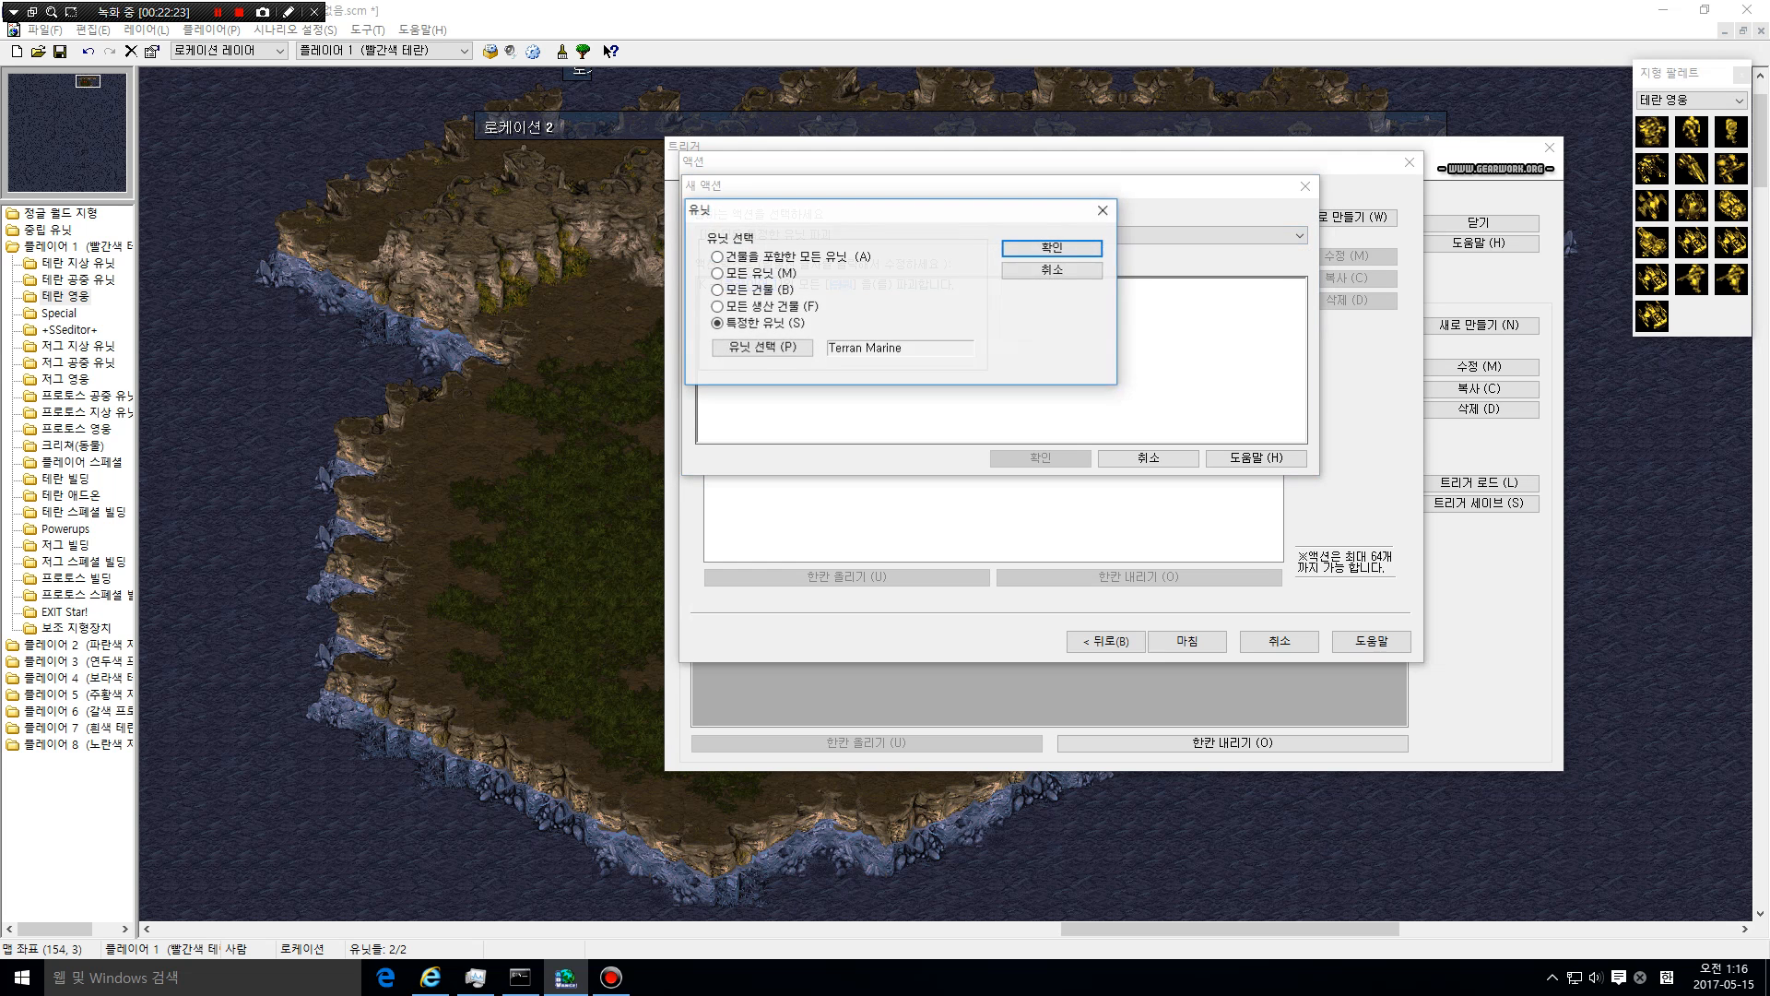
pyautogui.click(763, 346)
pyautogui.doubleClick(738, 279)
pyautogui.doubleClick(761, 303)
pyautogui.click(782, 368)
pyautogui.click(760, 448)
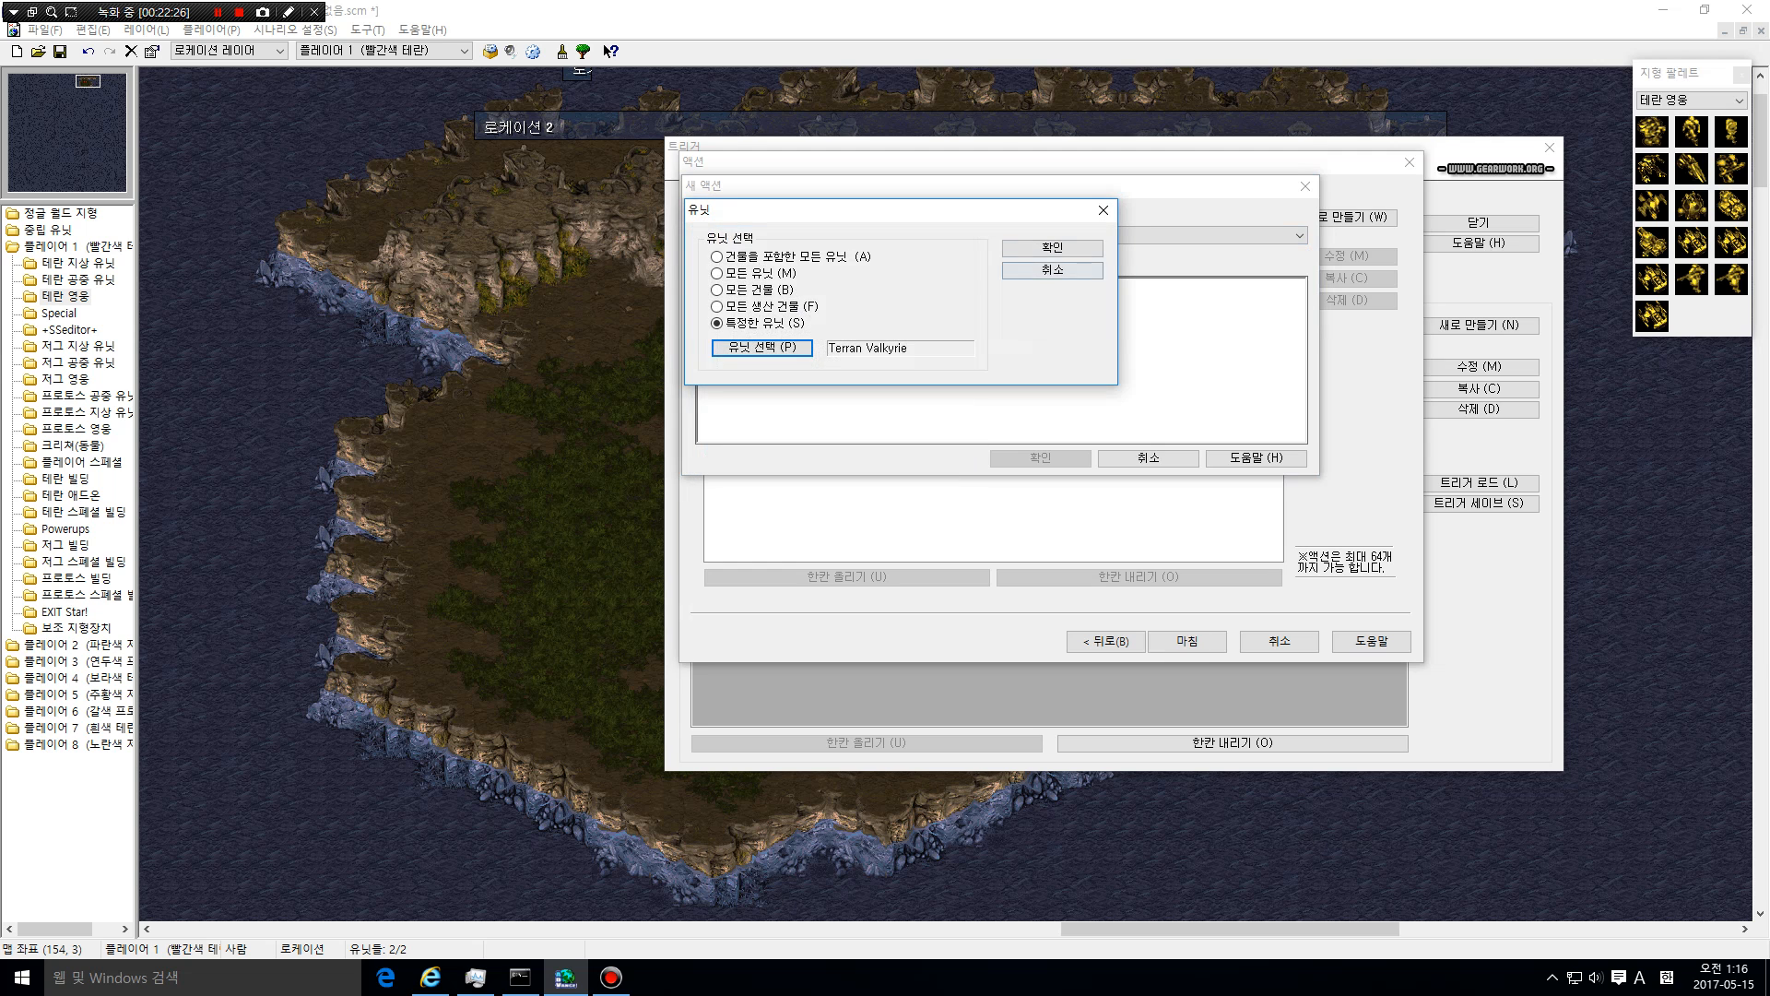
pyautogui.click(1052, 247)
pyautogui.click(1040, 457)
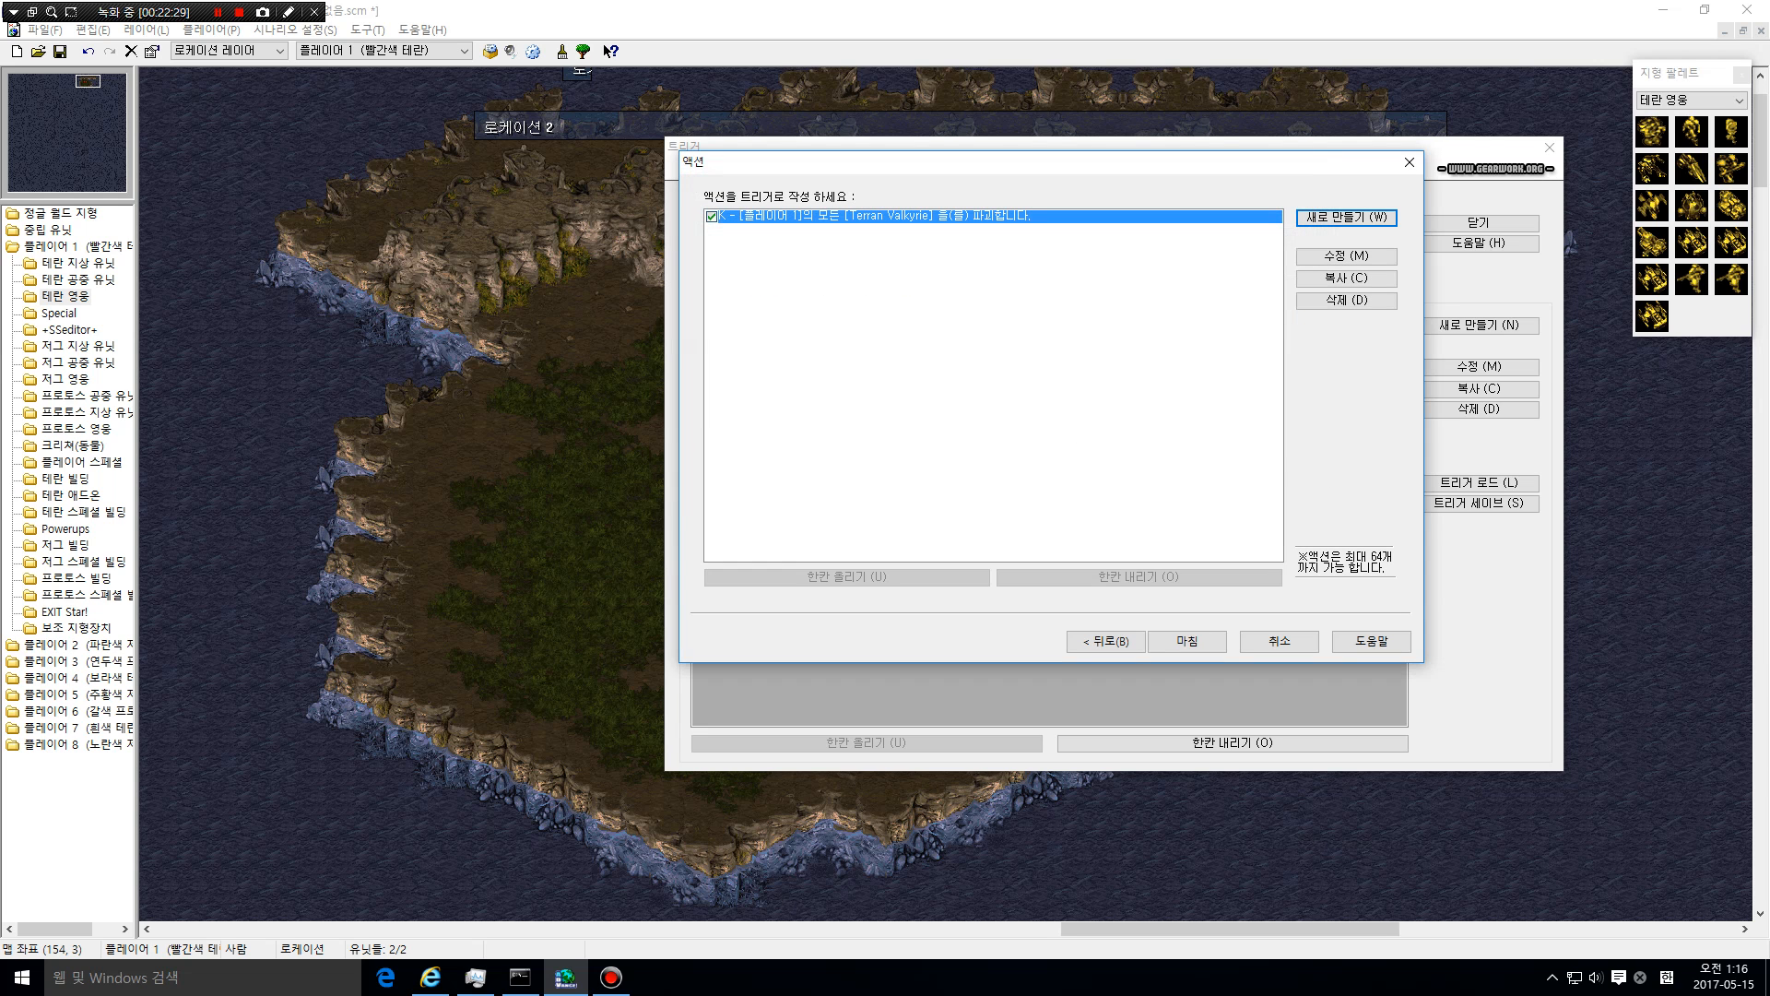
# Recheck the trigger's Marine condition, add the action that repeats the trigger indefinitely, and finish the trigger
pyautogui.click(1106, 641)
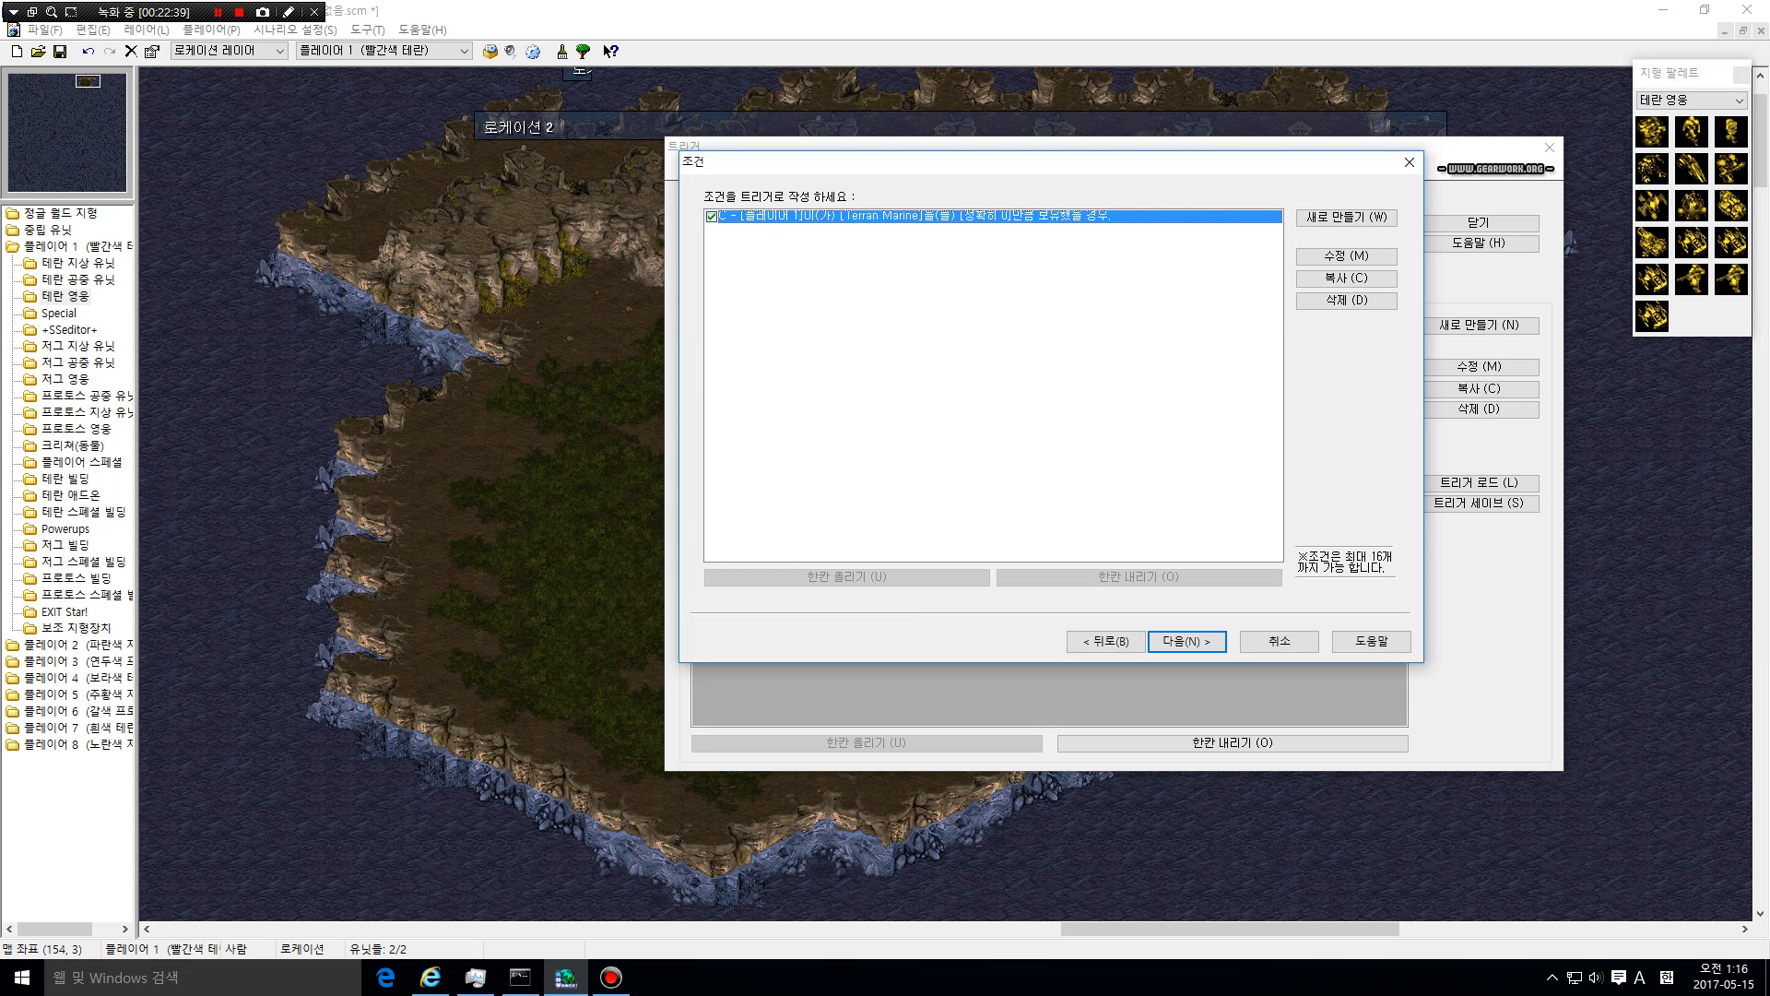
pyautogui.press('Return')
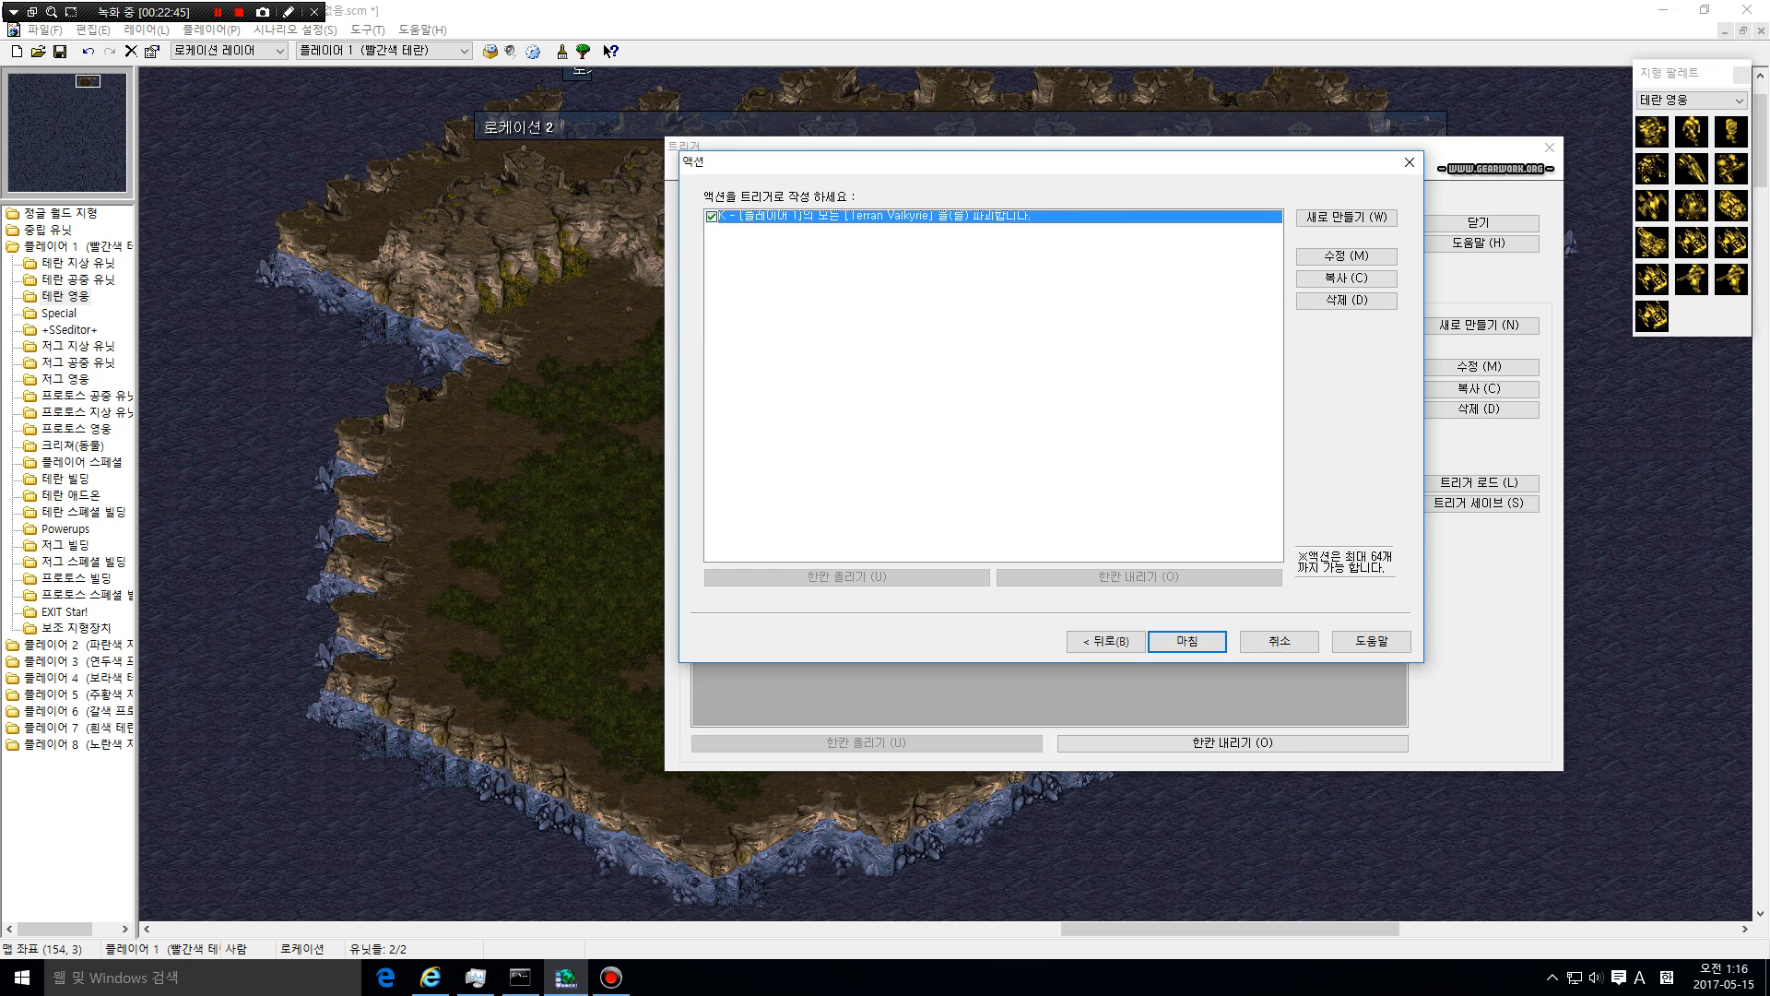
pyautogui.click(1346, 217)
pyautogui.click(1299, 236)
pyautogui.moveTo(1299, 332); pyautogui.dragTo(1299, 517)
pyautogui.click(1041, 572)
pyautogui.click(1041, 458)
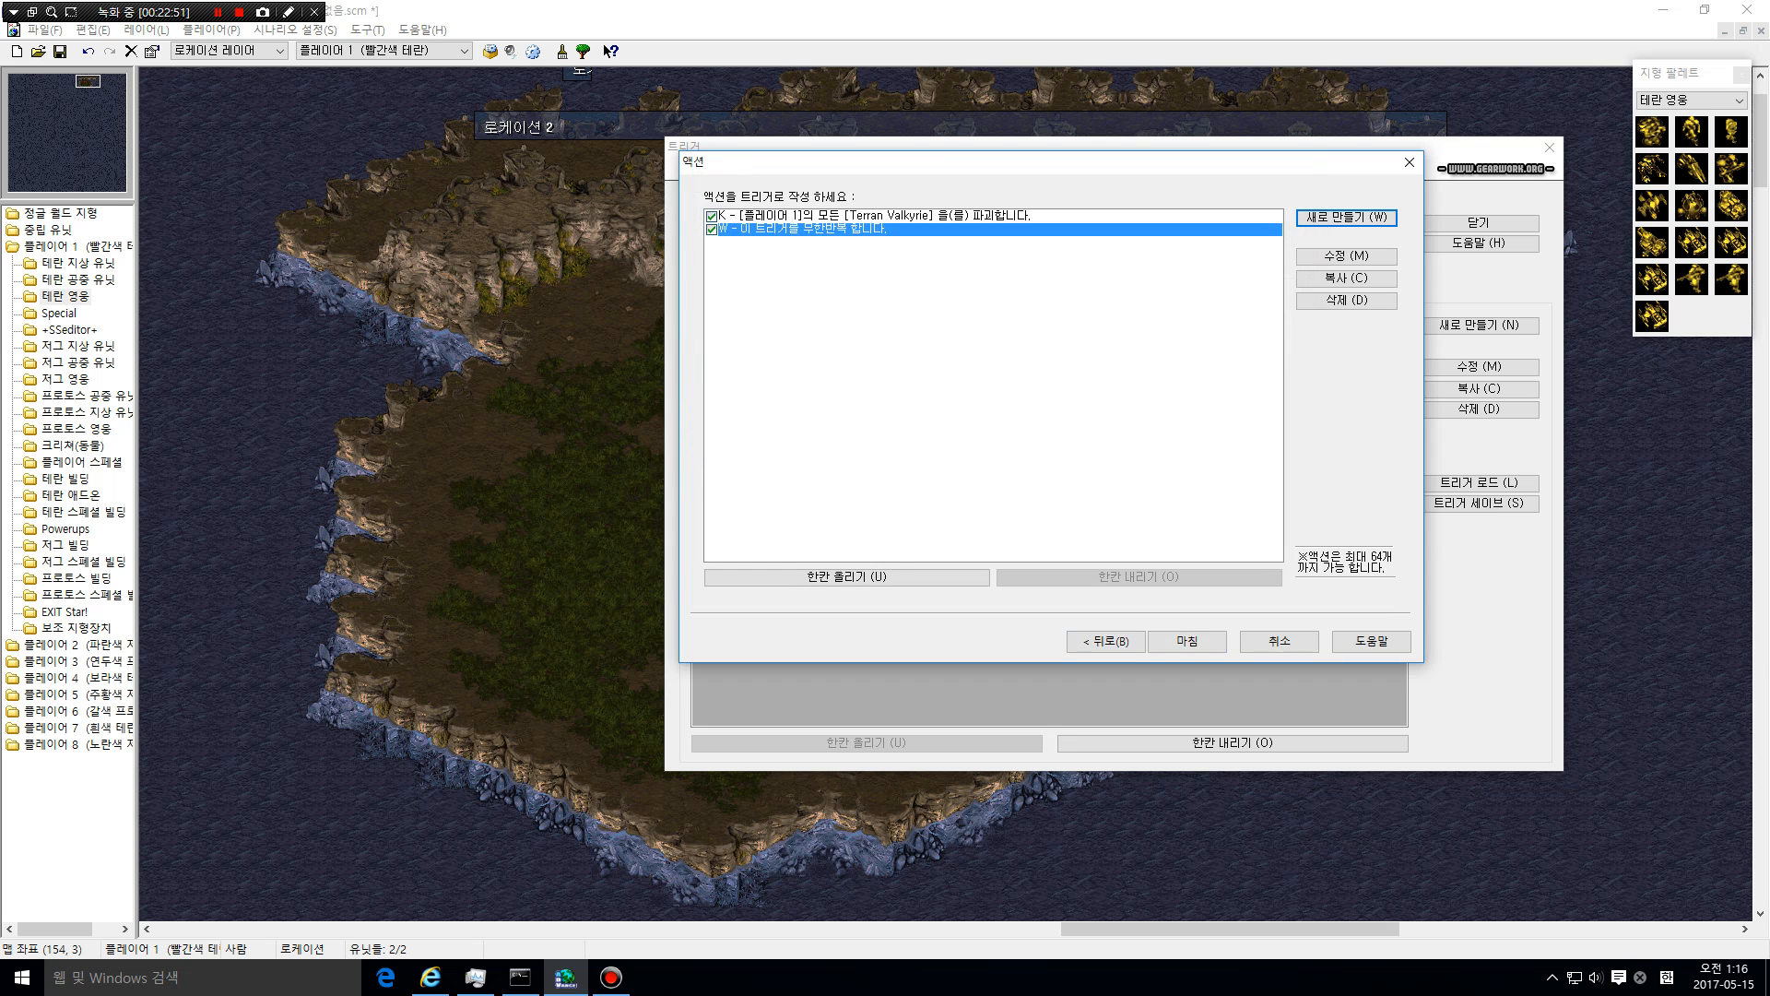
pyautogui.click(1187, 641)
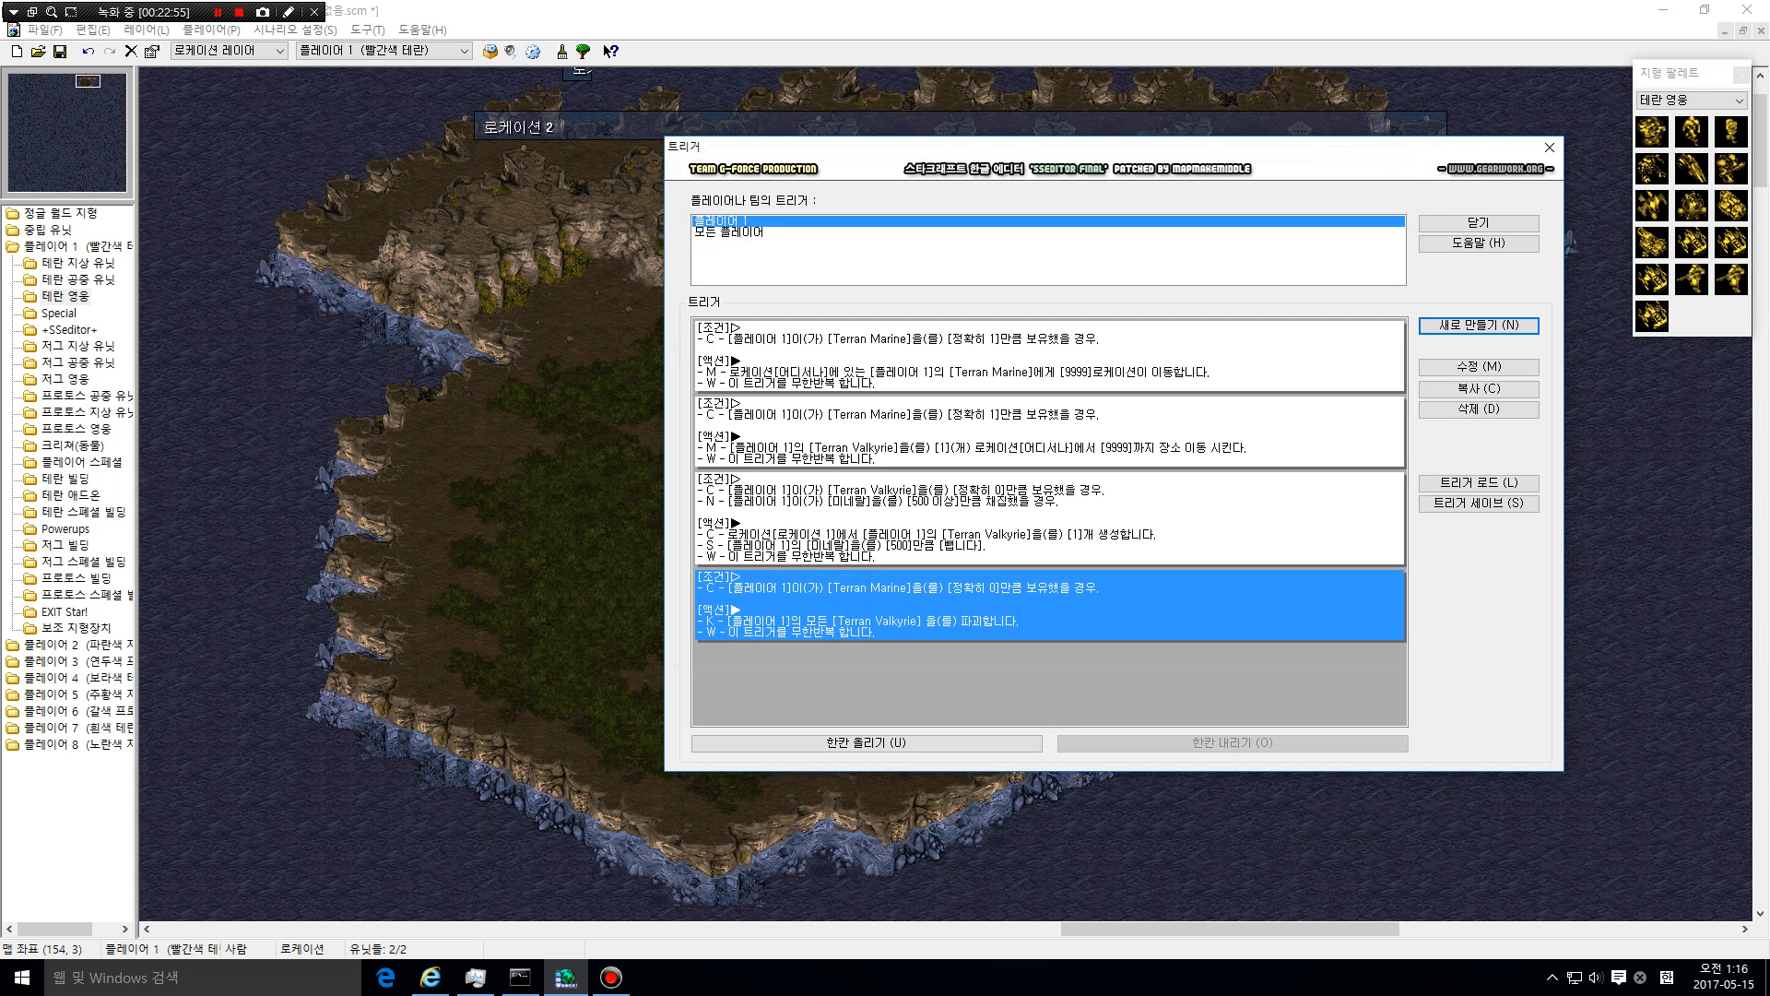
# Open the conditions of the 플레이어 1 trigger that creates a Valkyrie for 500 minerals
pyautogui.click(1049, 518)
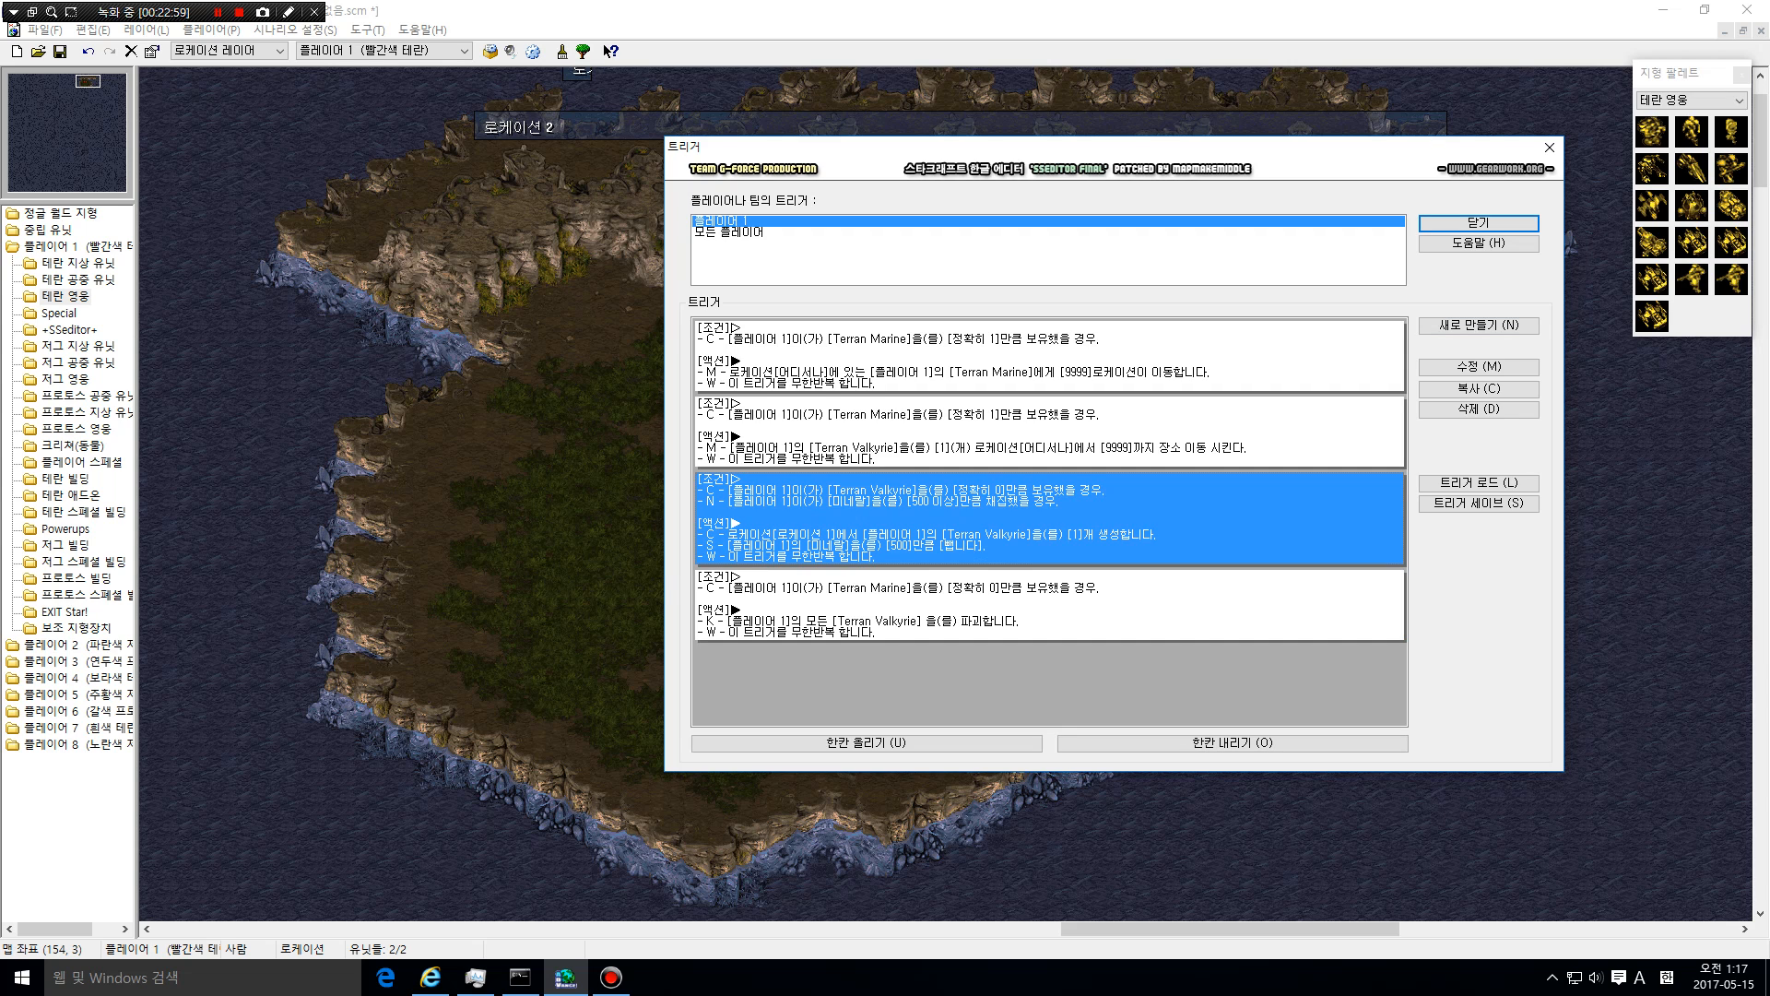
pyautogui.click(1479, 367)
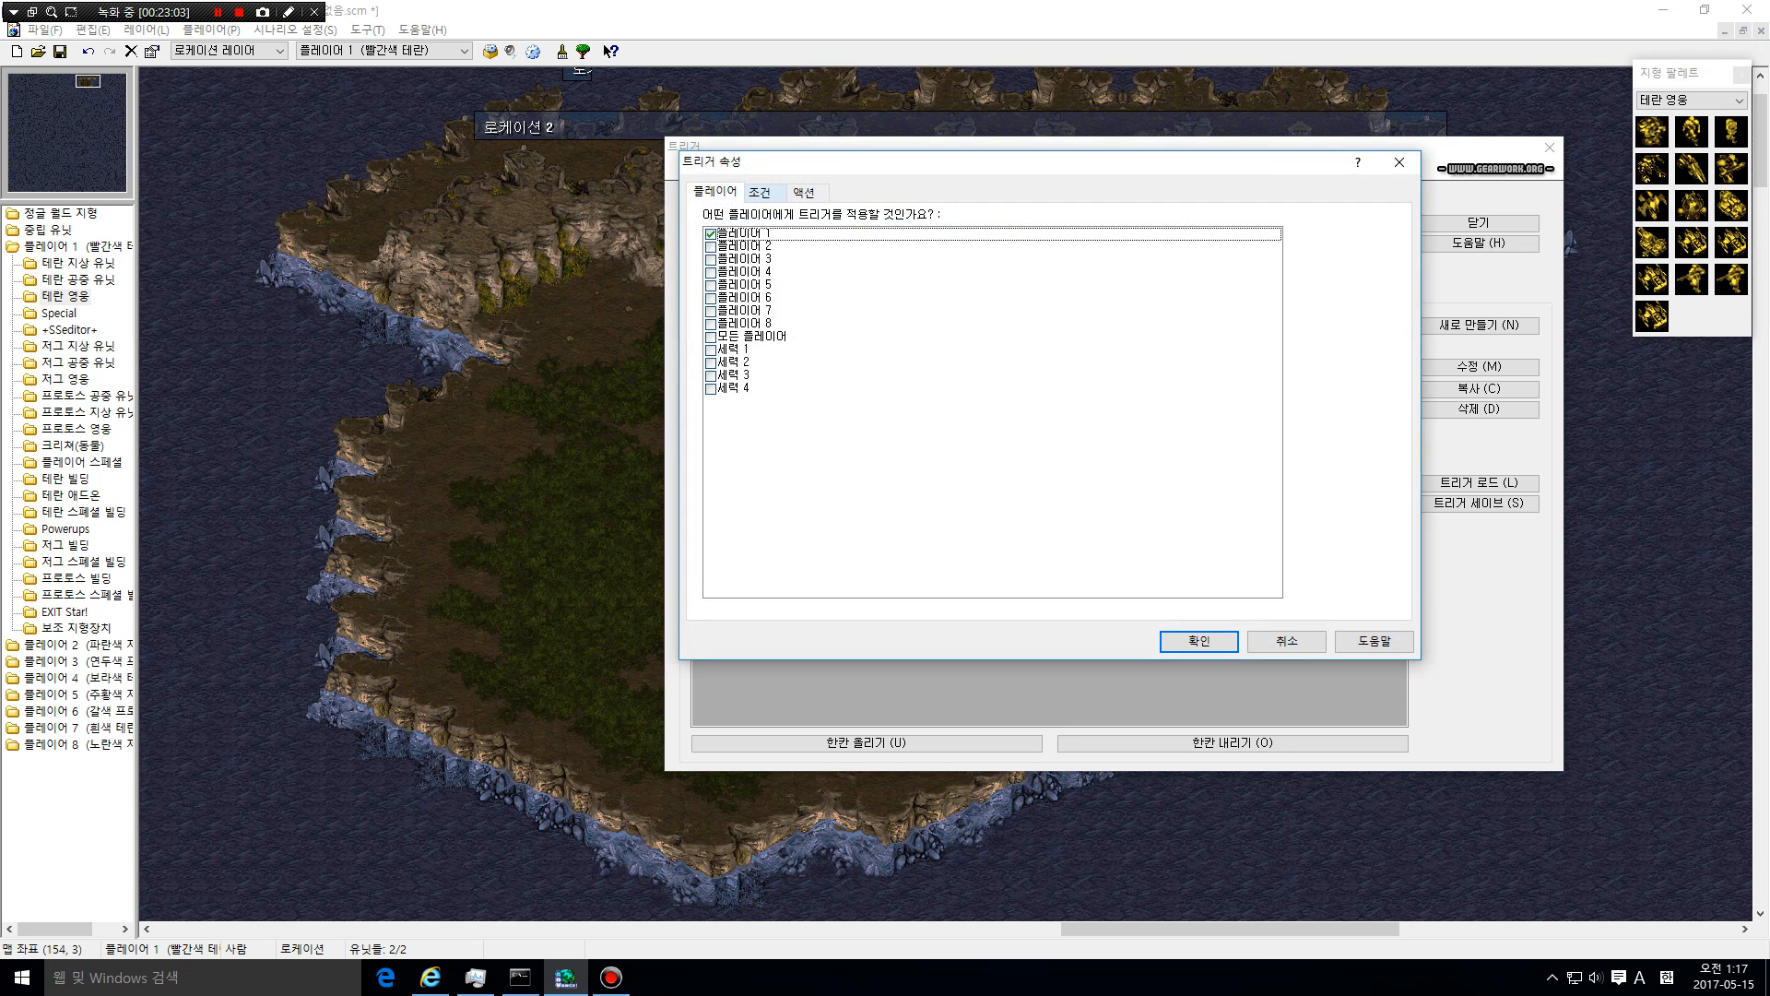
pyautogui.click(760, 191)
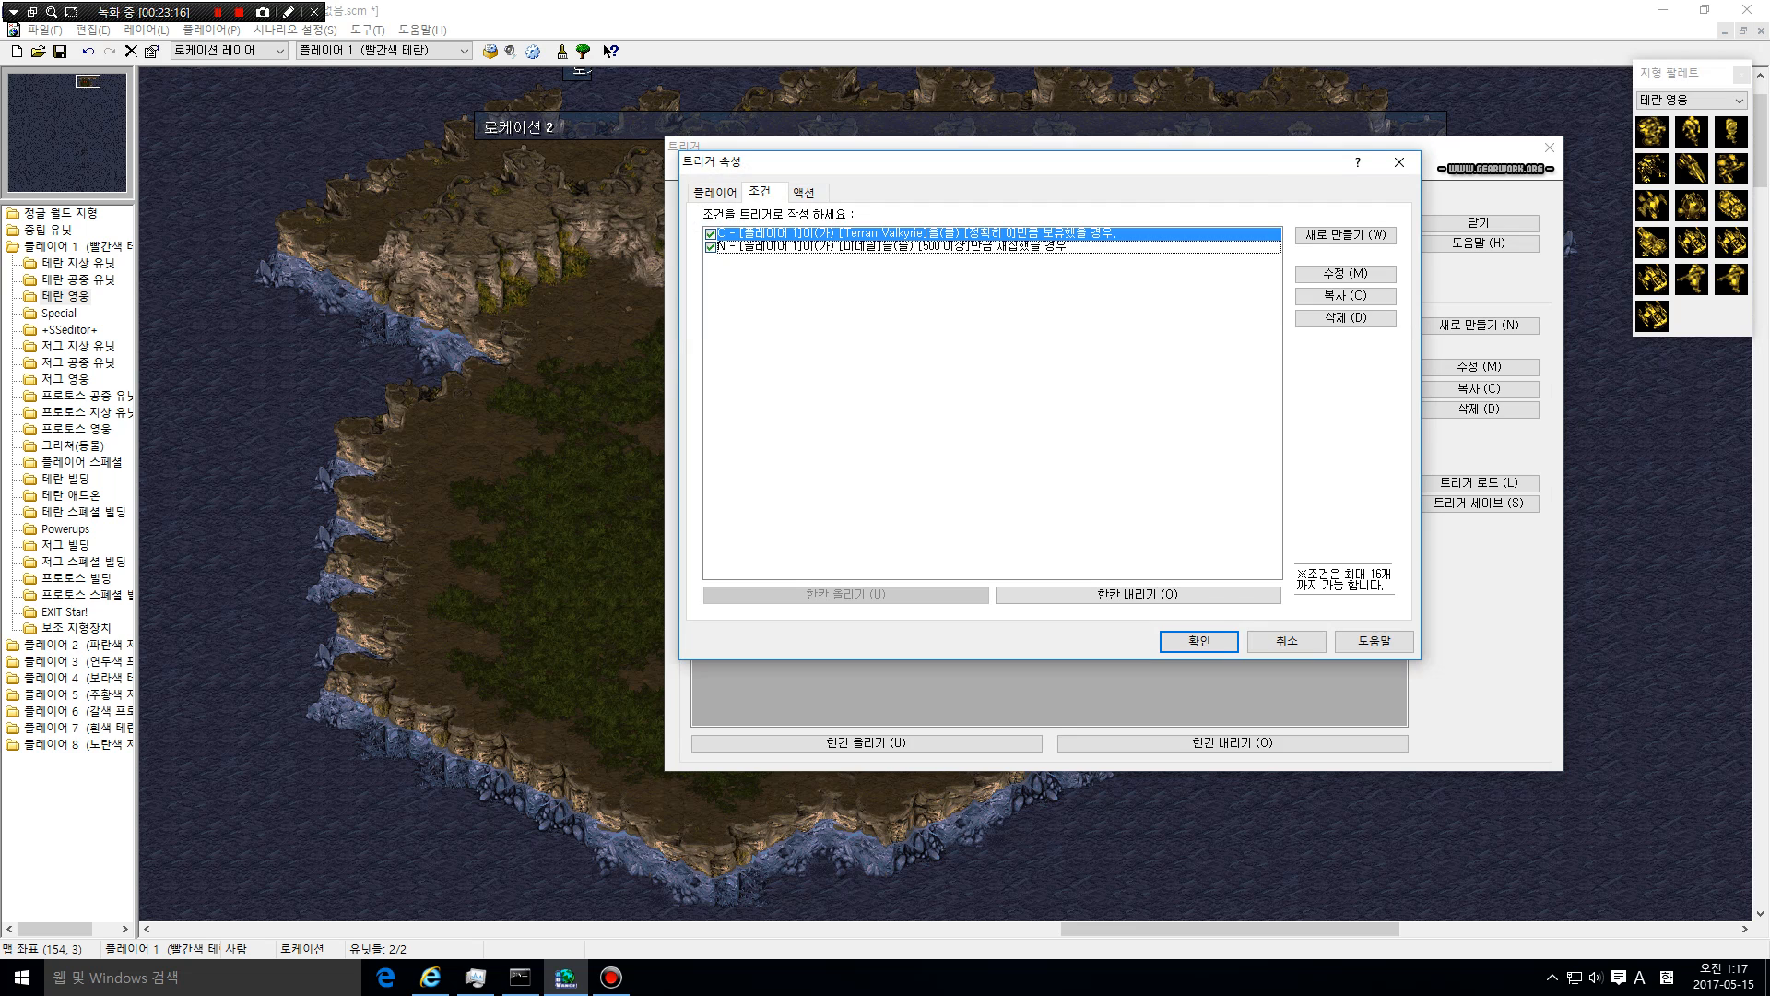
pyautogui.press('Down')
pyautogui.press('Up')
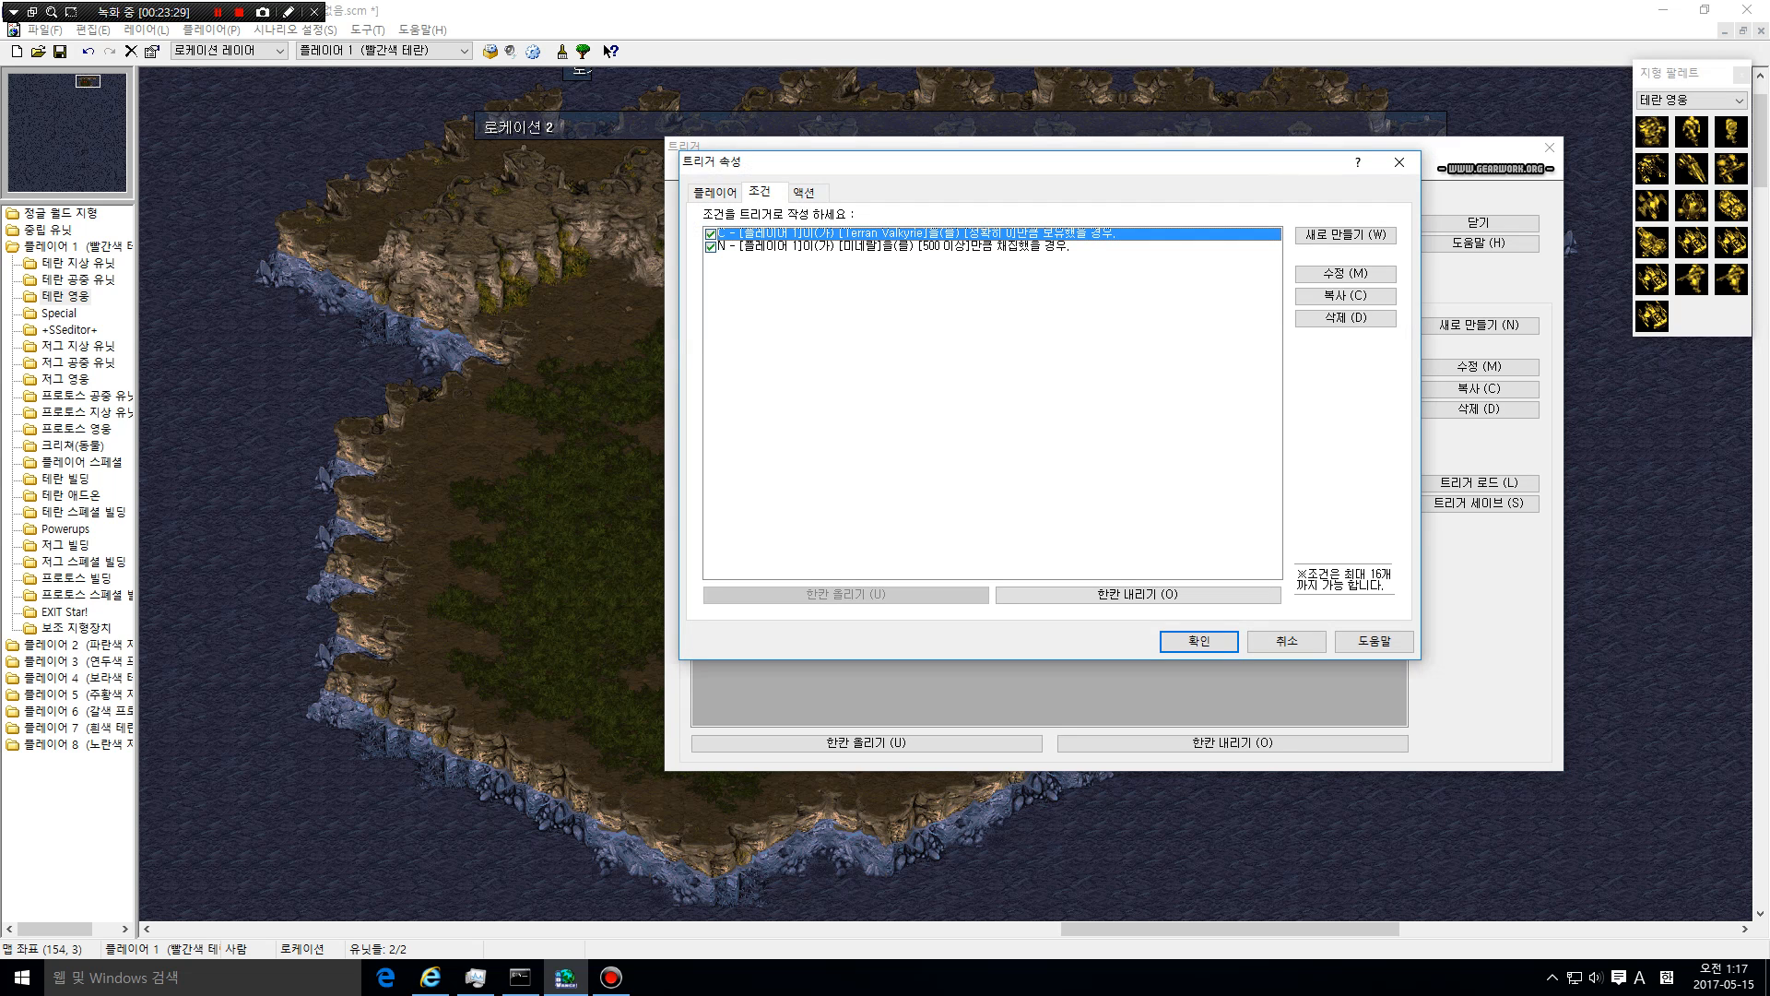
# Add the condition that 플레이어 1 owns exactly 1 Terran Marine to the Valkyrie creation trigger
pyautogui.click(1345, 234)
pyautogui.click(1001, 235)
pyautogui.click(922, 371)
pyautogui.click(748, 284)
pyautogui.click(1058, 242)
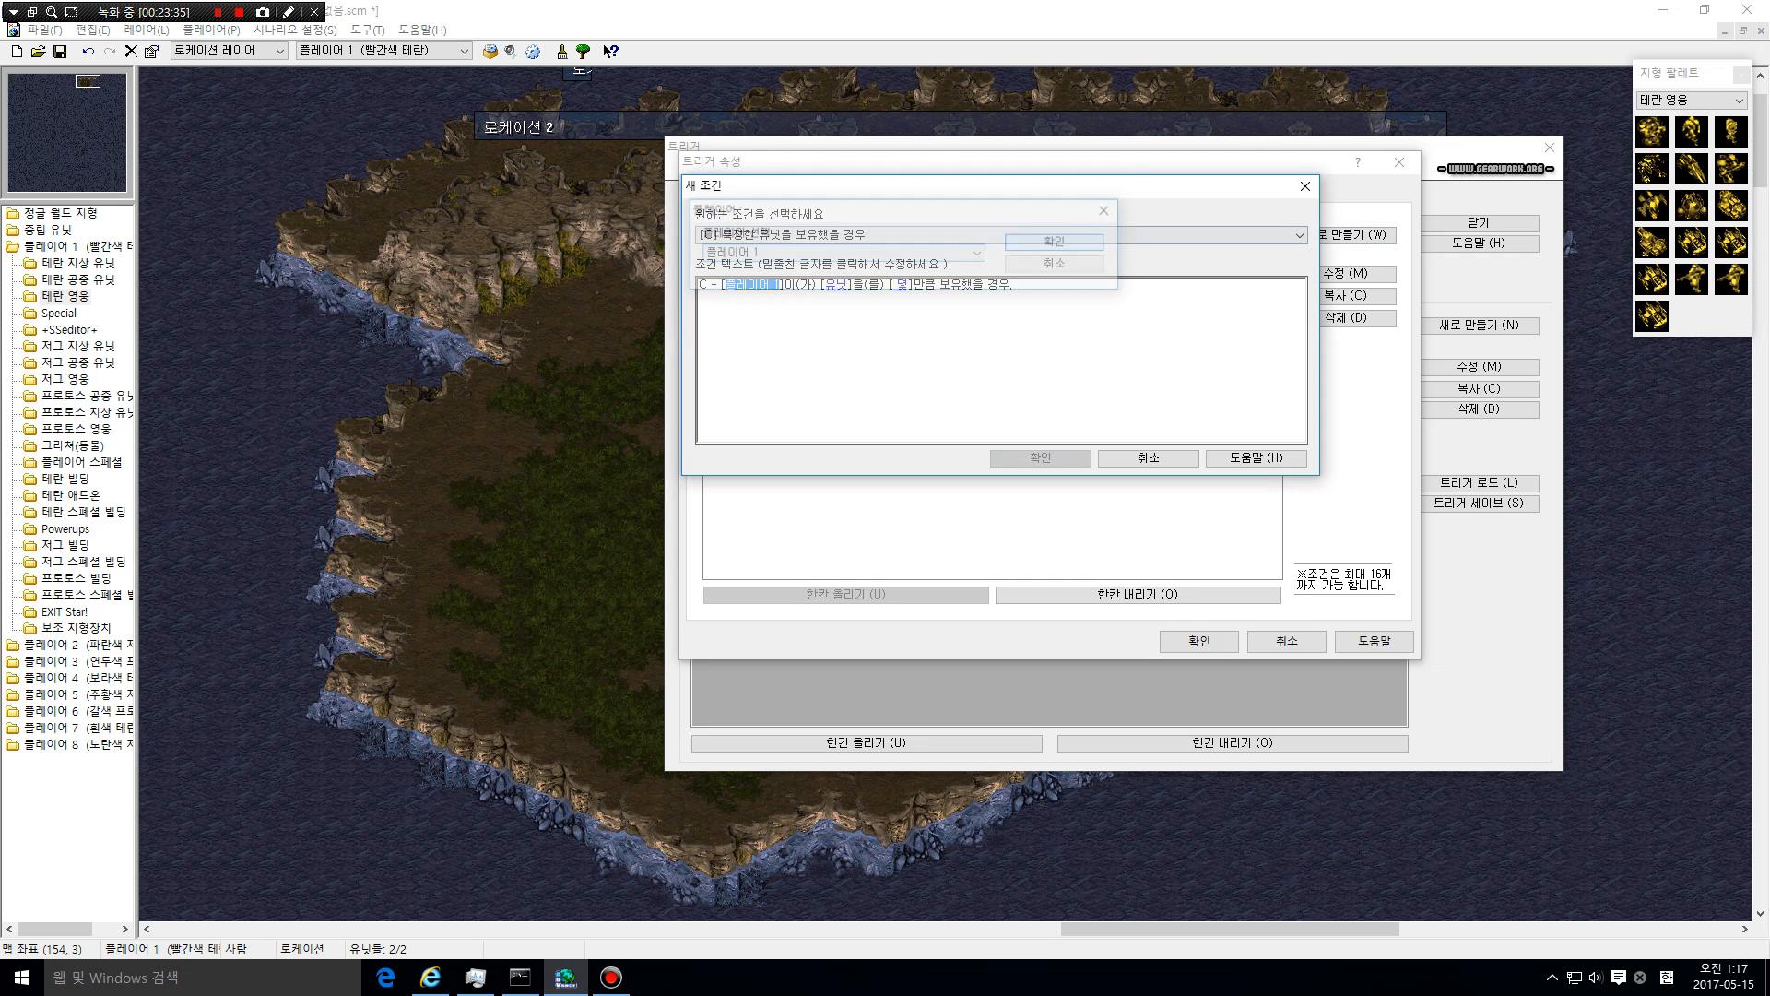
pyautogui.click(841, 285)
pyautogui.click(1052, 247)
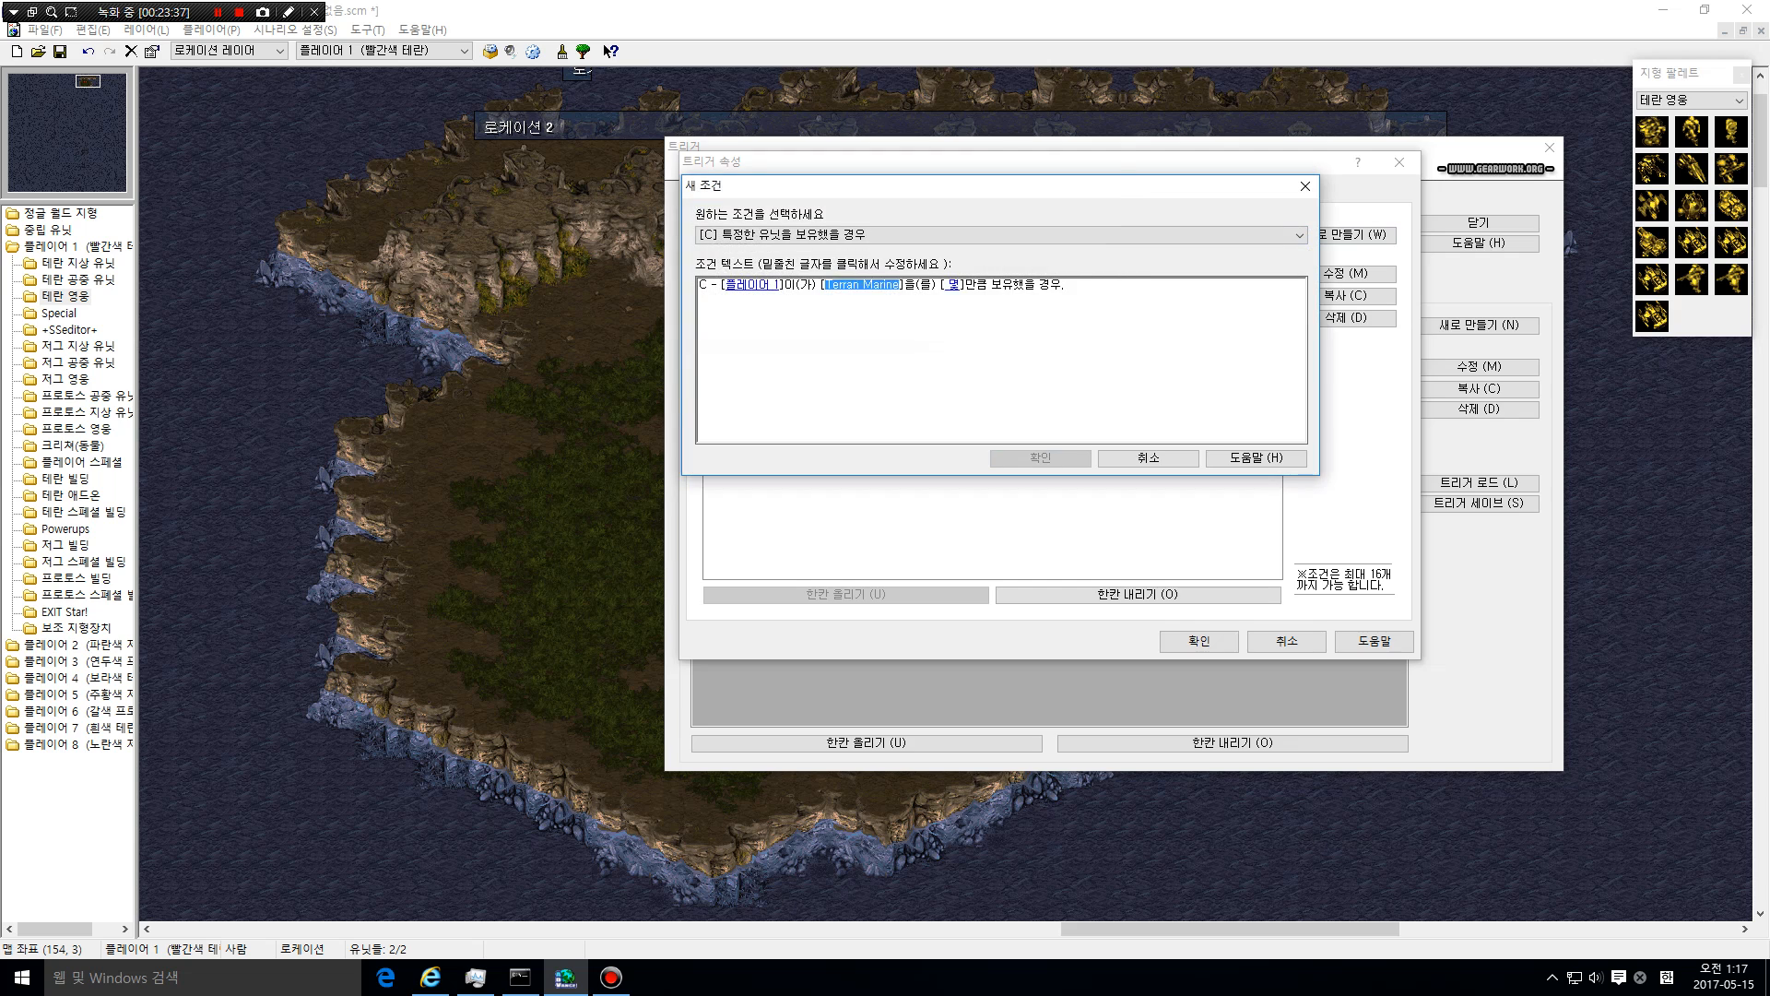
pyautogui.click(951, 284)
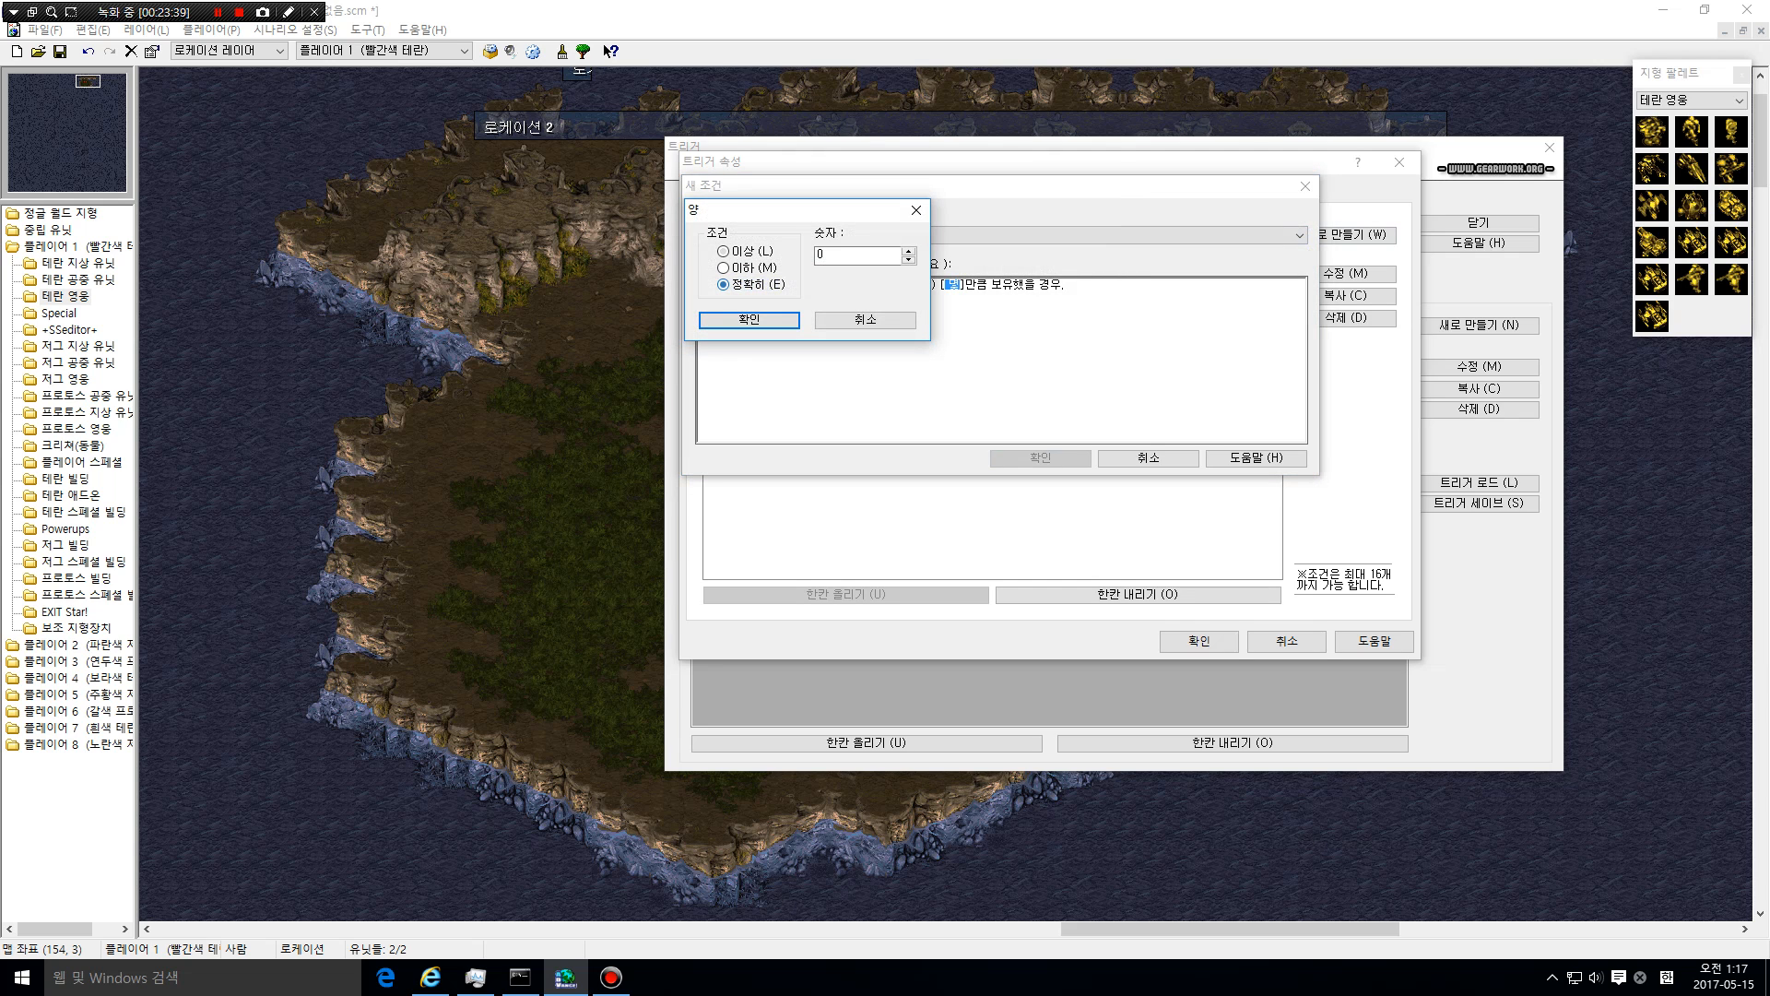
pyautogui.click(749, 319)
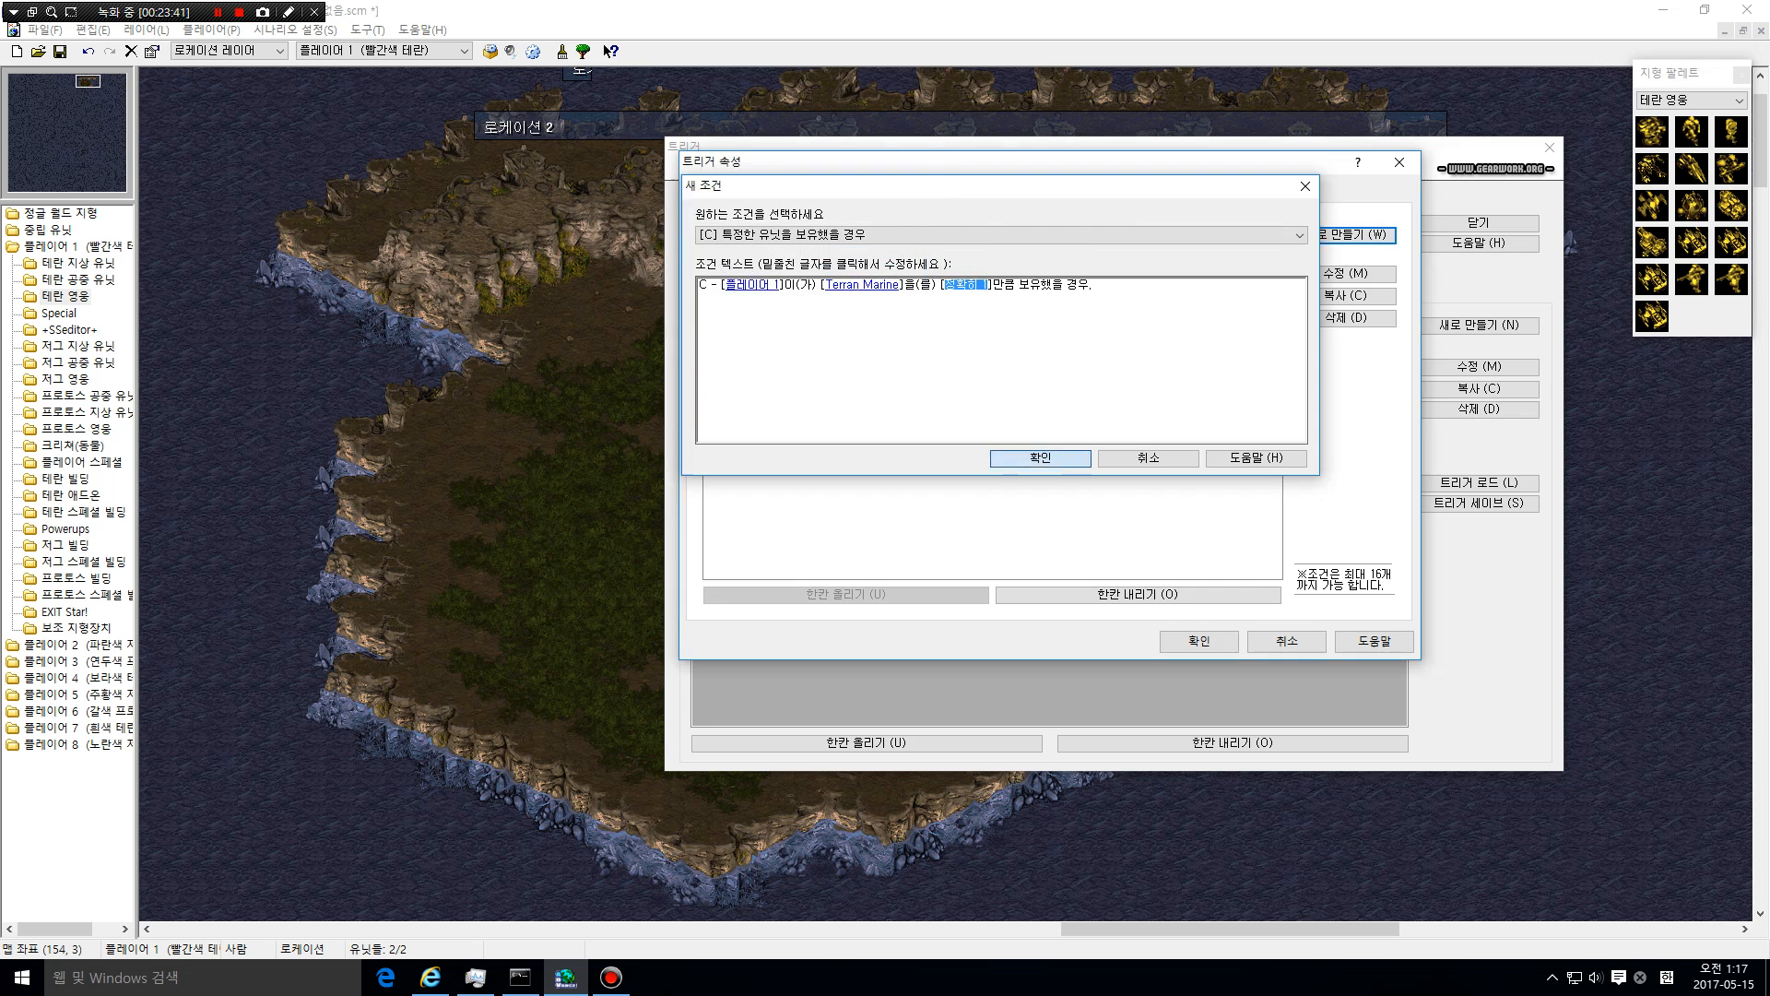
pyautogui.press('Return')
pyautogui.click(885, 246)
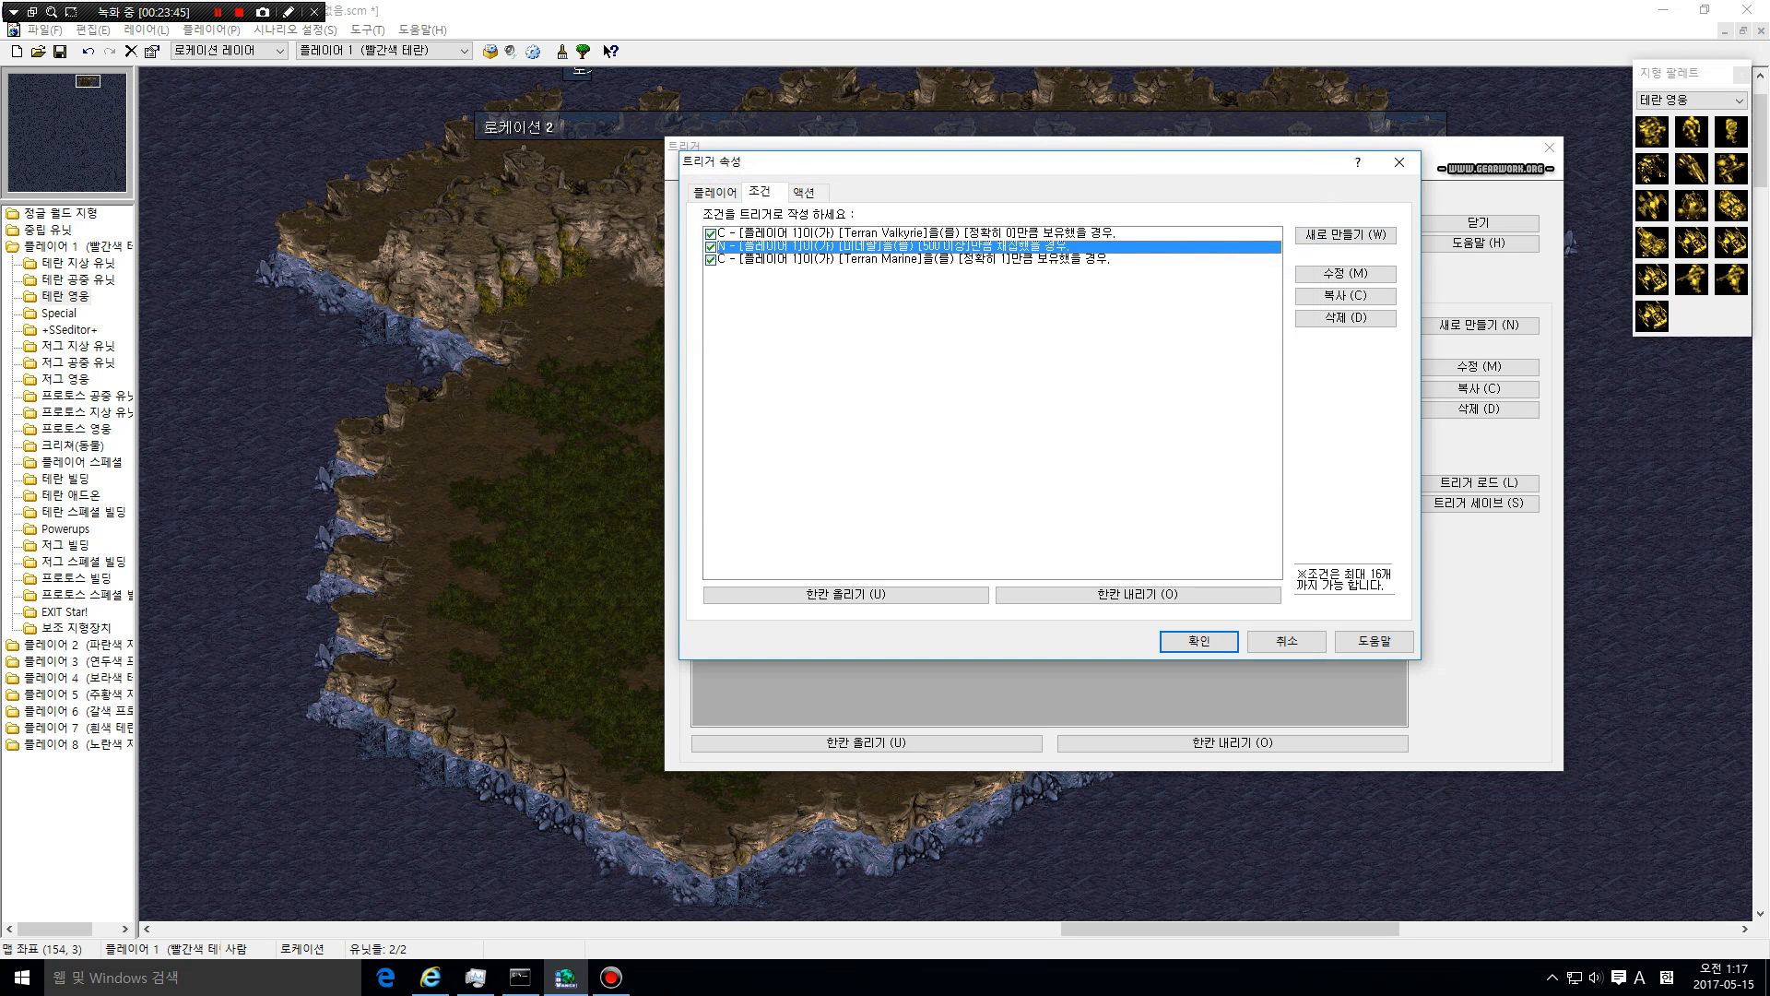
# Review the Valkyrie creation trigger's conditions and its 500-mineral action, confirm the trigger and close the trigger list
pyautogui.hotkey('alt', 'u')
pyautogui.hotkey('alt', 'o')
pyautogui.click(885, 259)
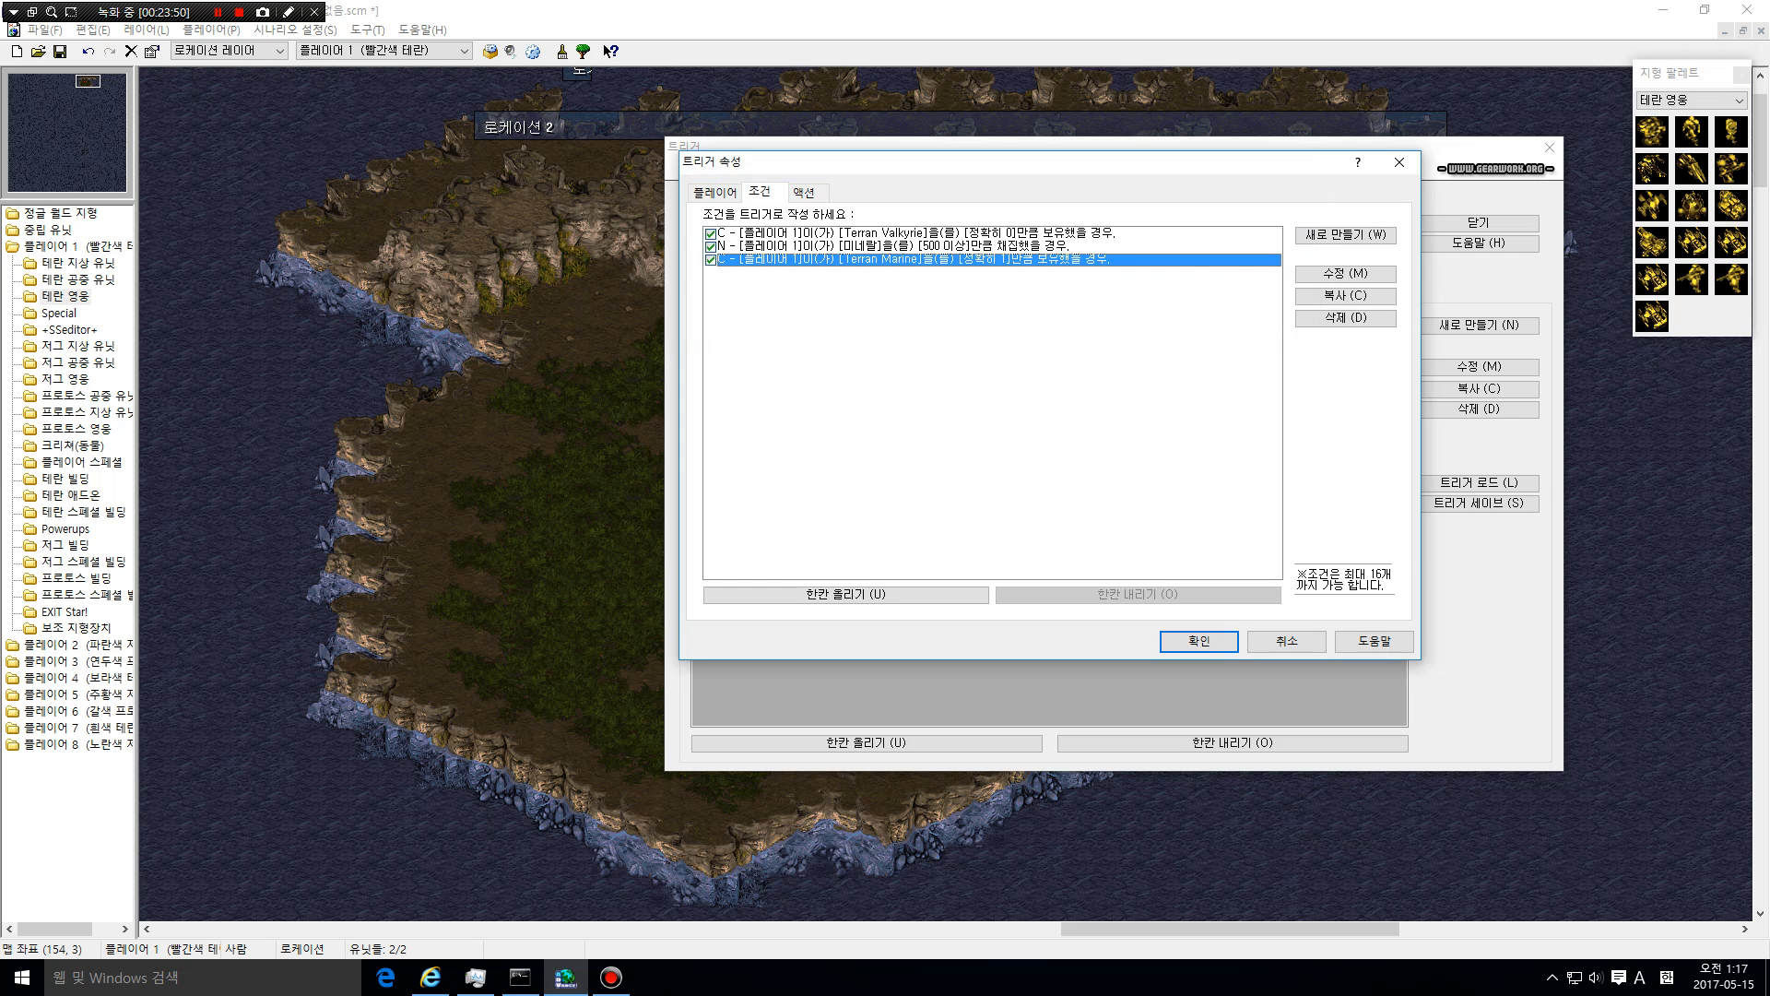
pyautogui.click(804, 192)
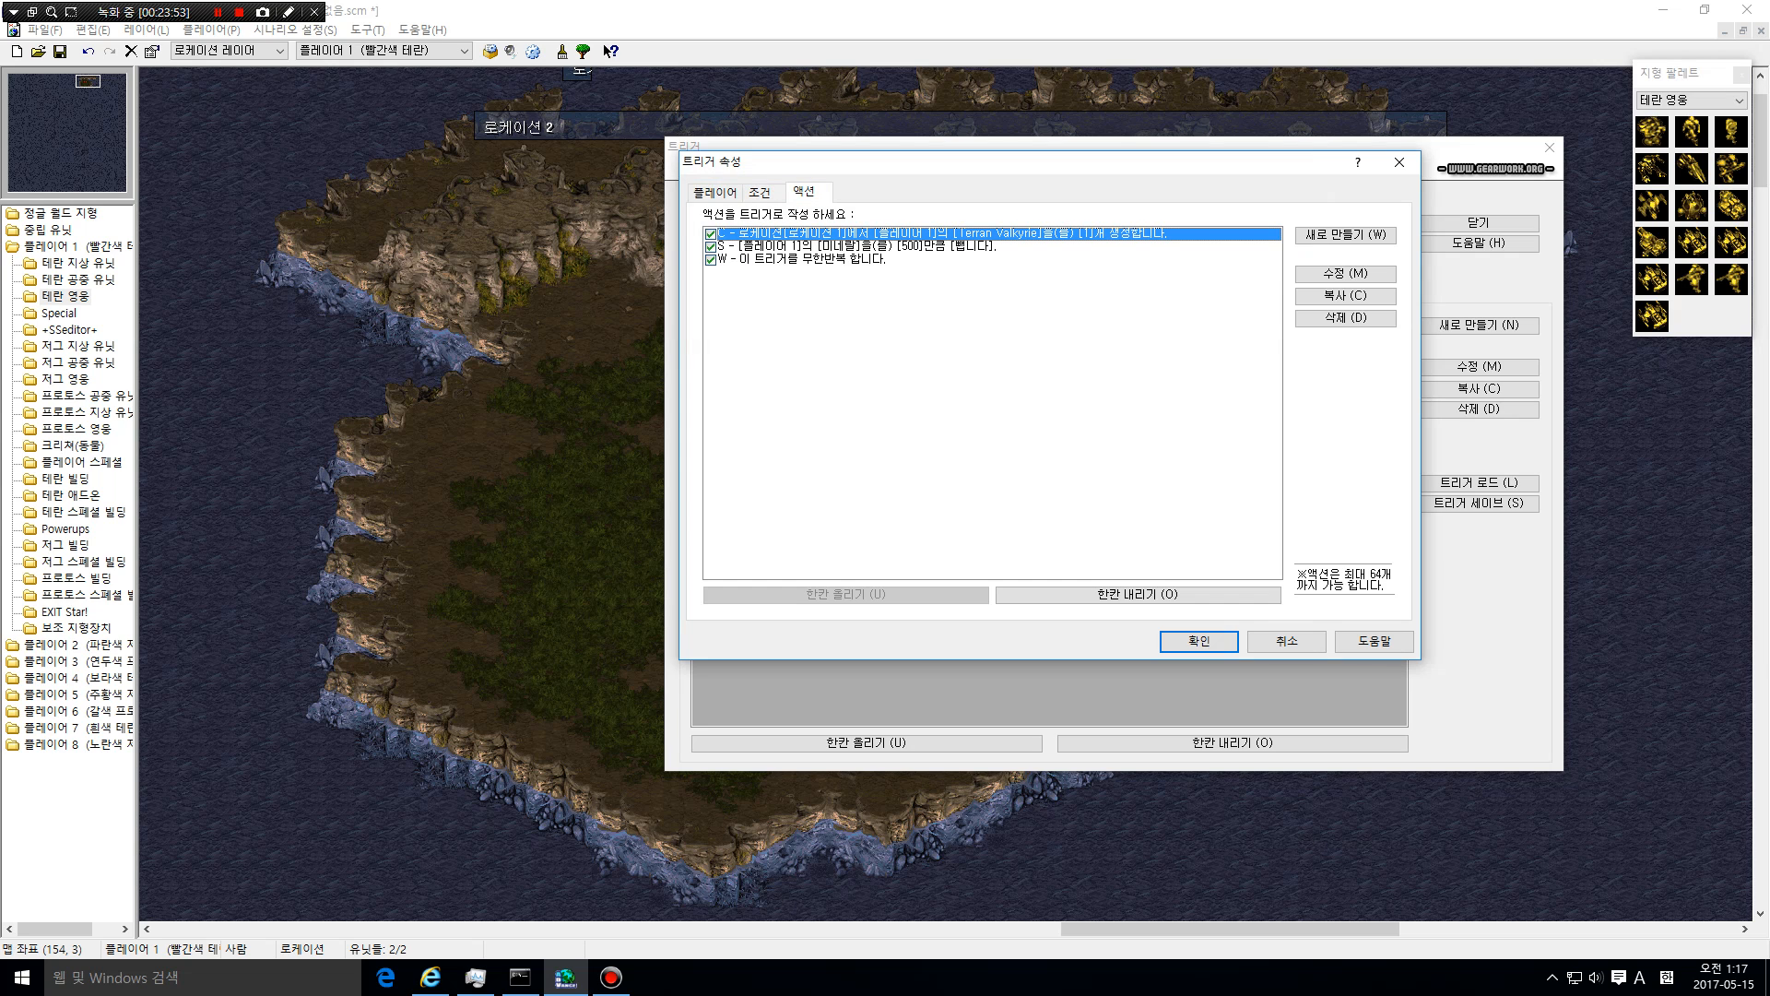
pyautogui.click(857, 246)
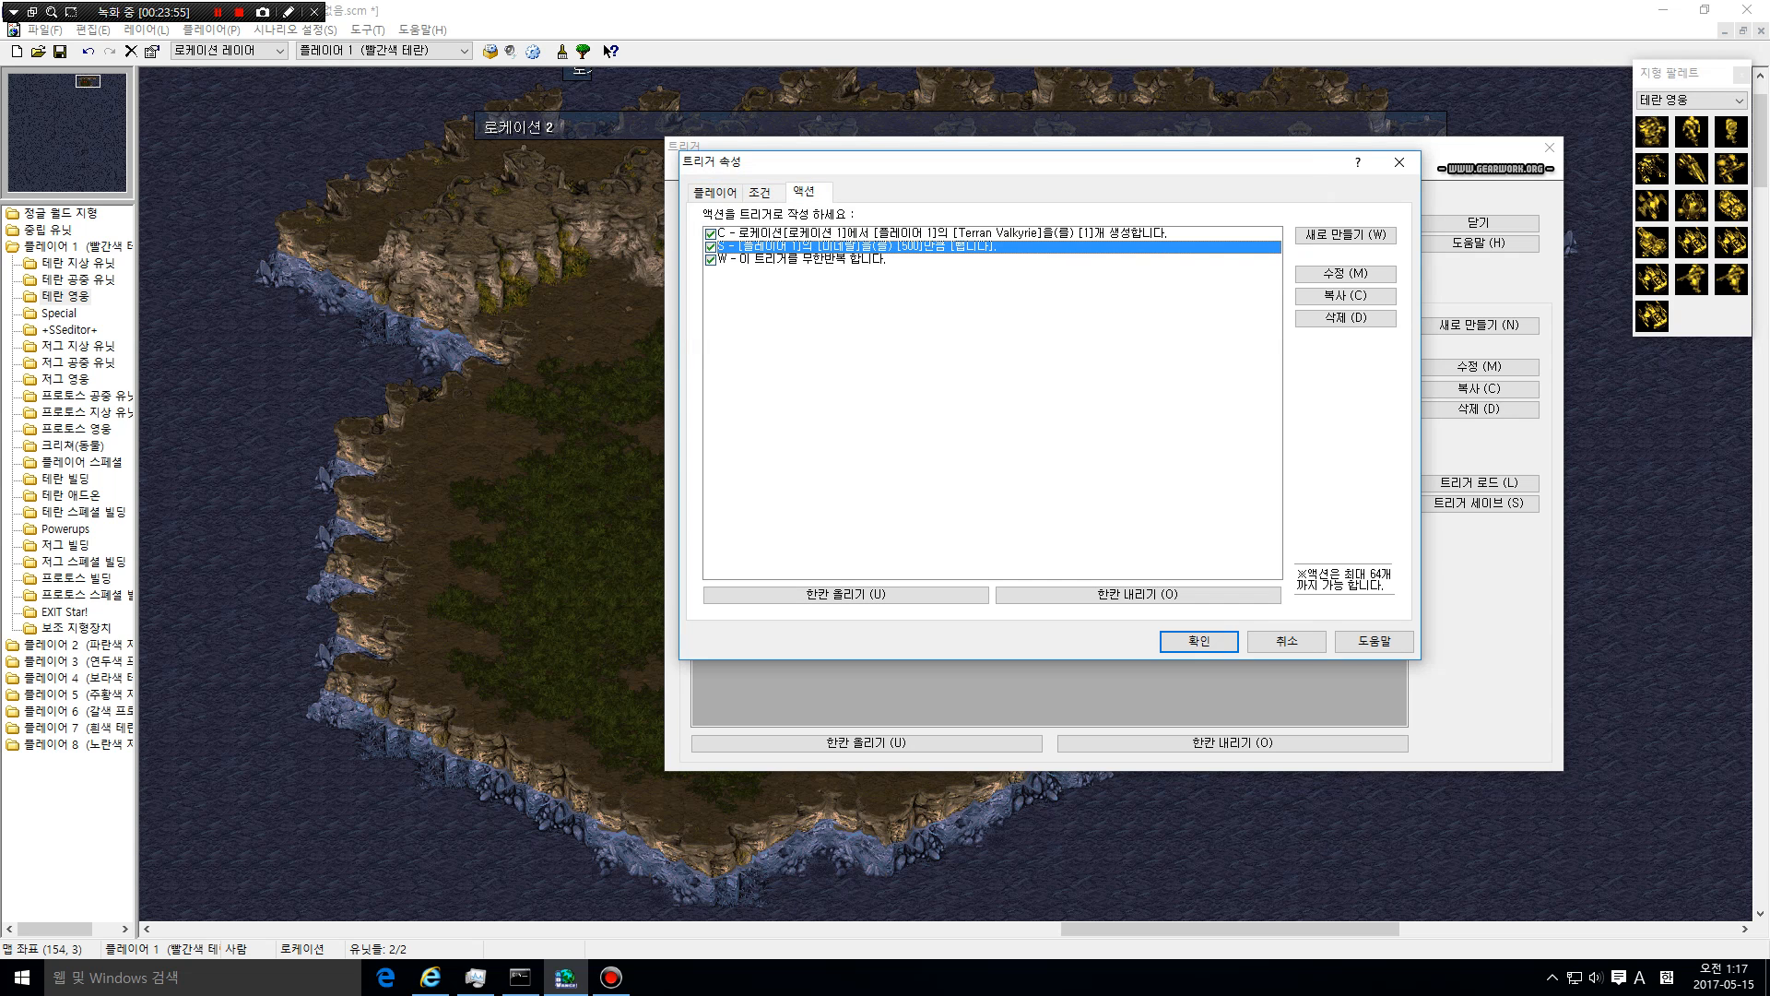
pyautogui.press('Return')
pyautogui.press('Return')
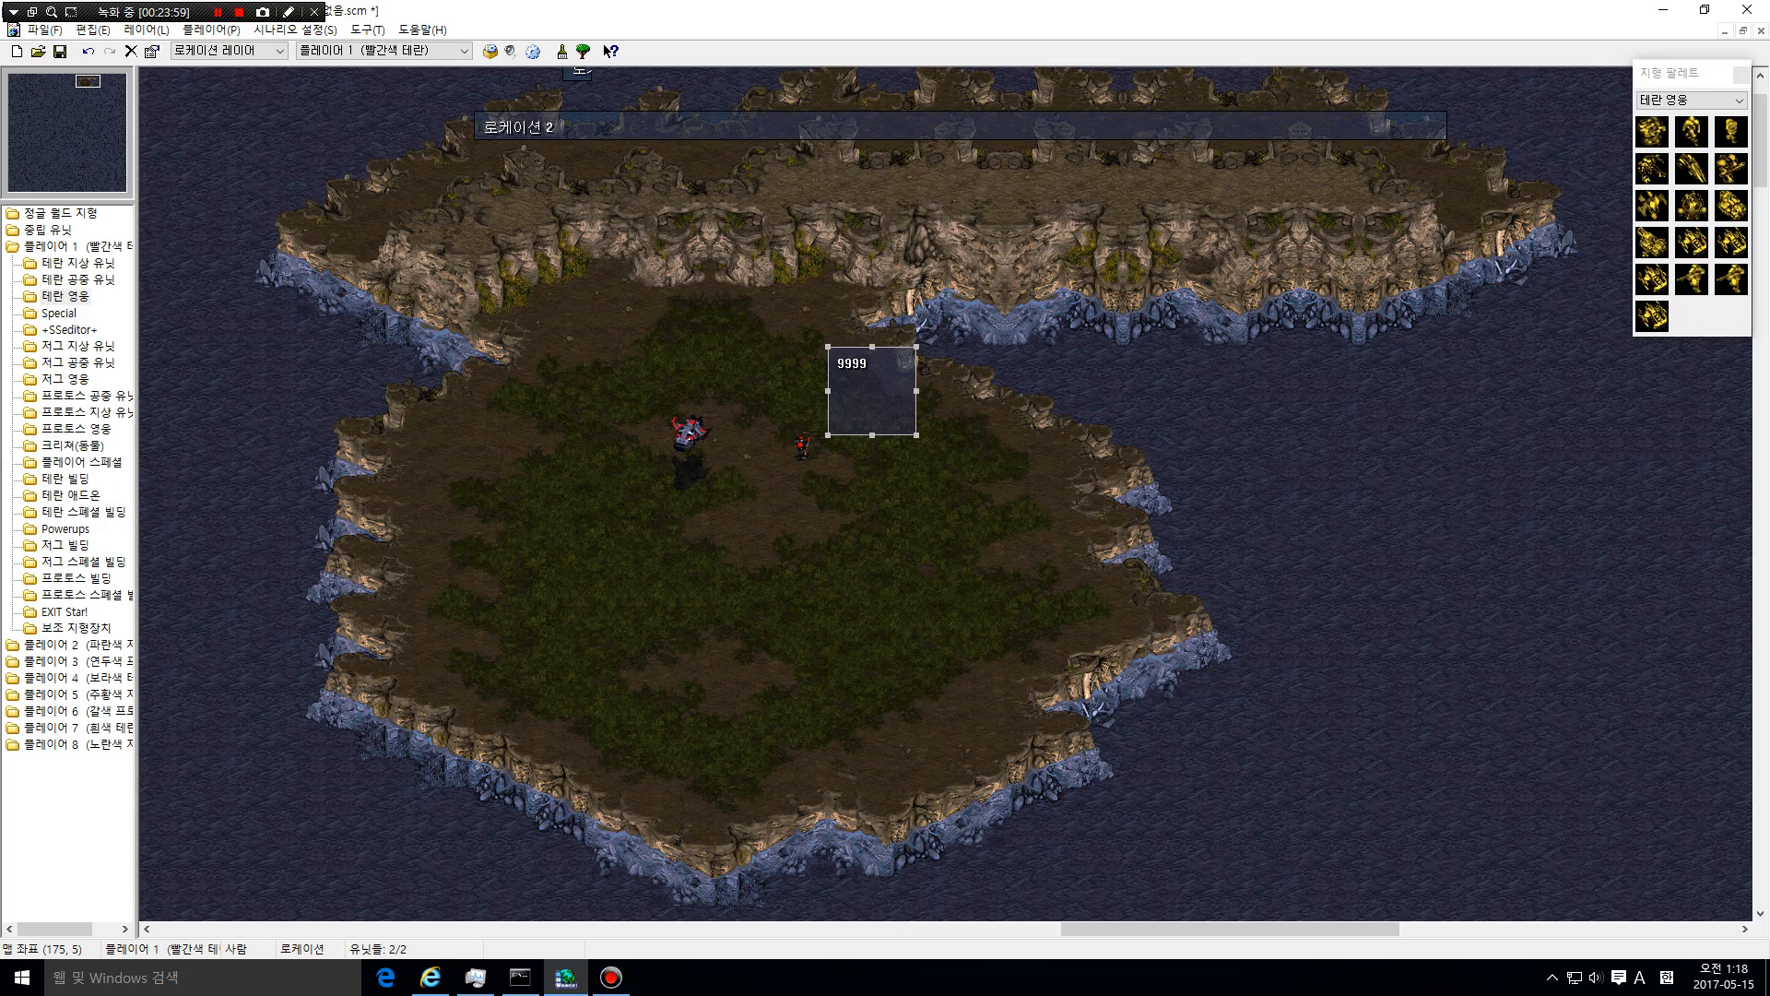
# Delete the long 로케이션 2 location across the plateau
pyautogui.rightClick(985, 126)
pyautogui.click(1056, 213)
pyautogui.moveTo(86, 92); pyautogui.dragTo(91, 79)
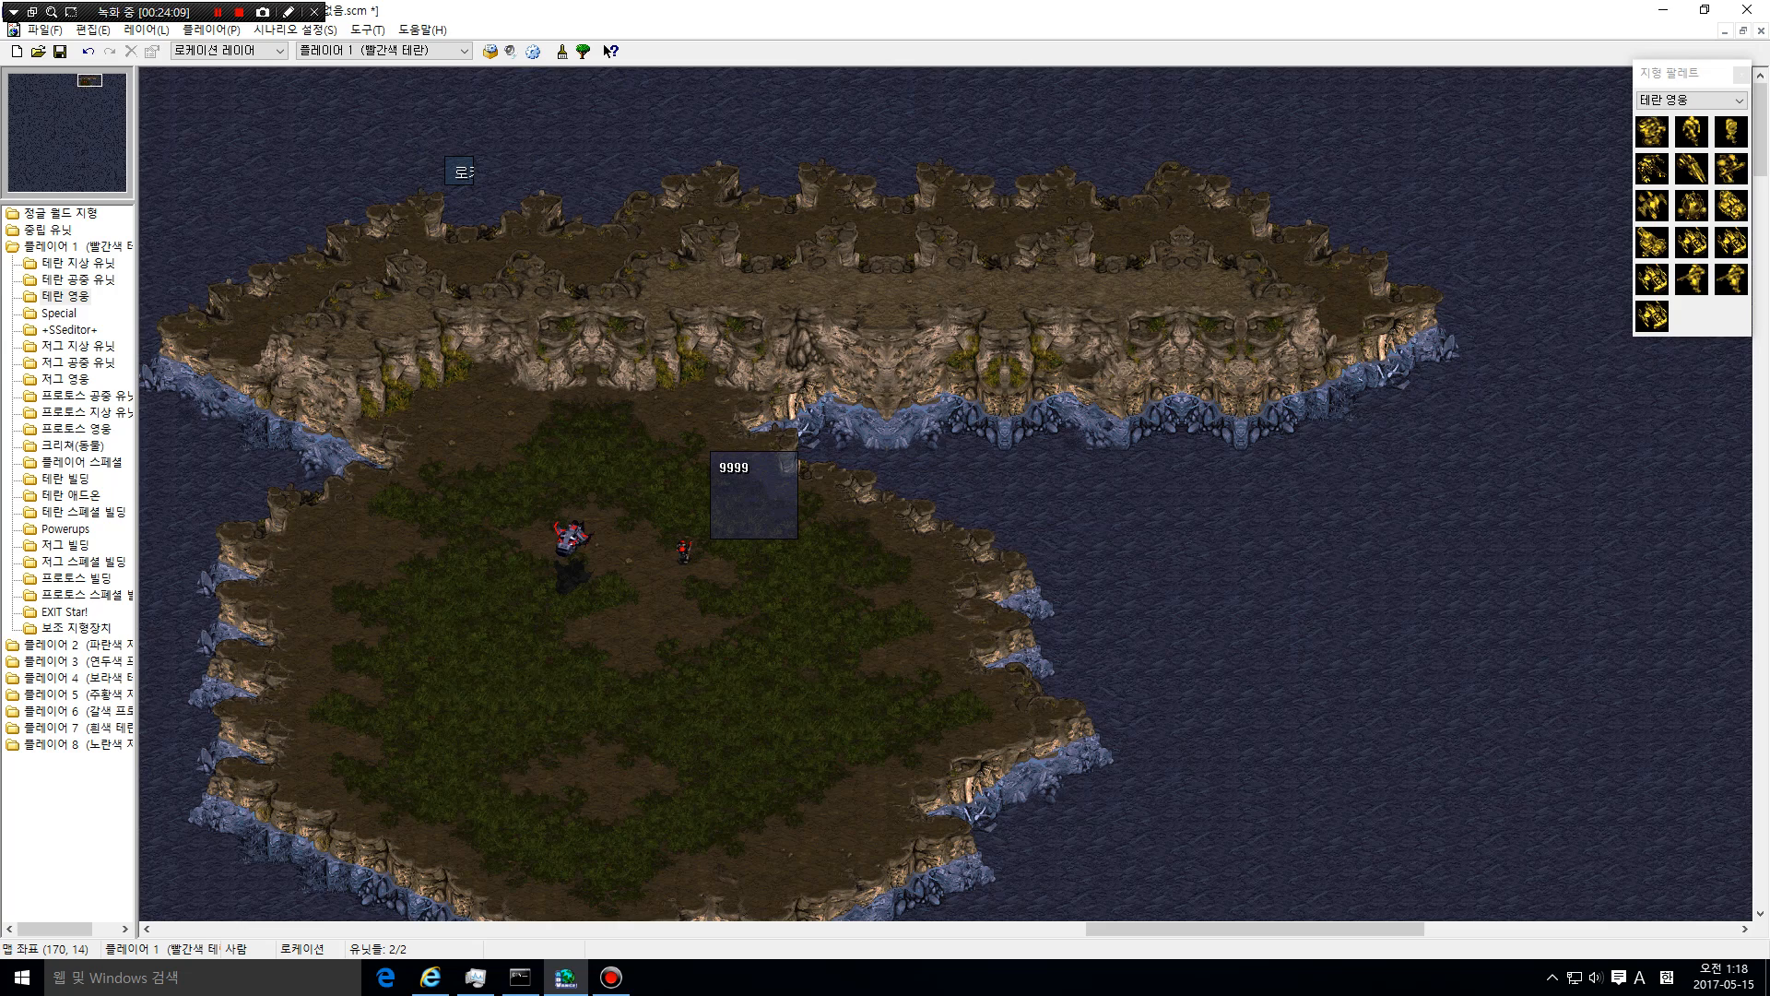
pyautogui.click(754, 495)
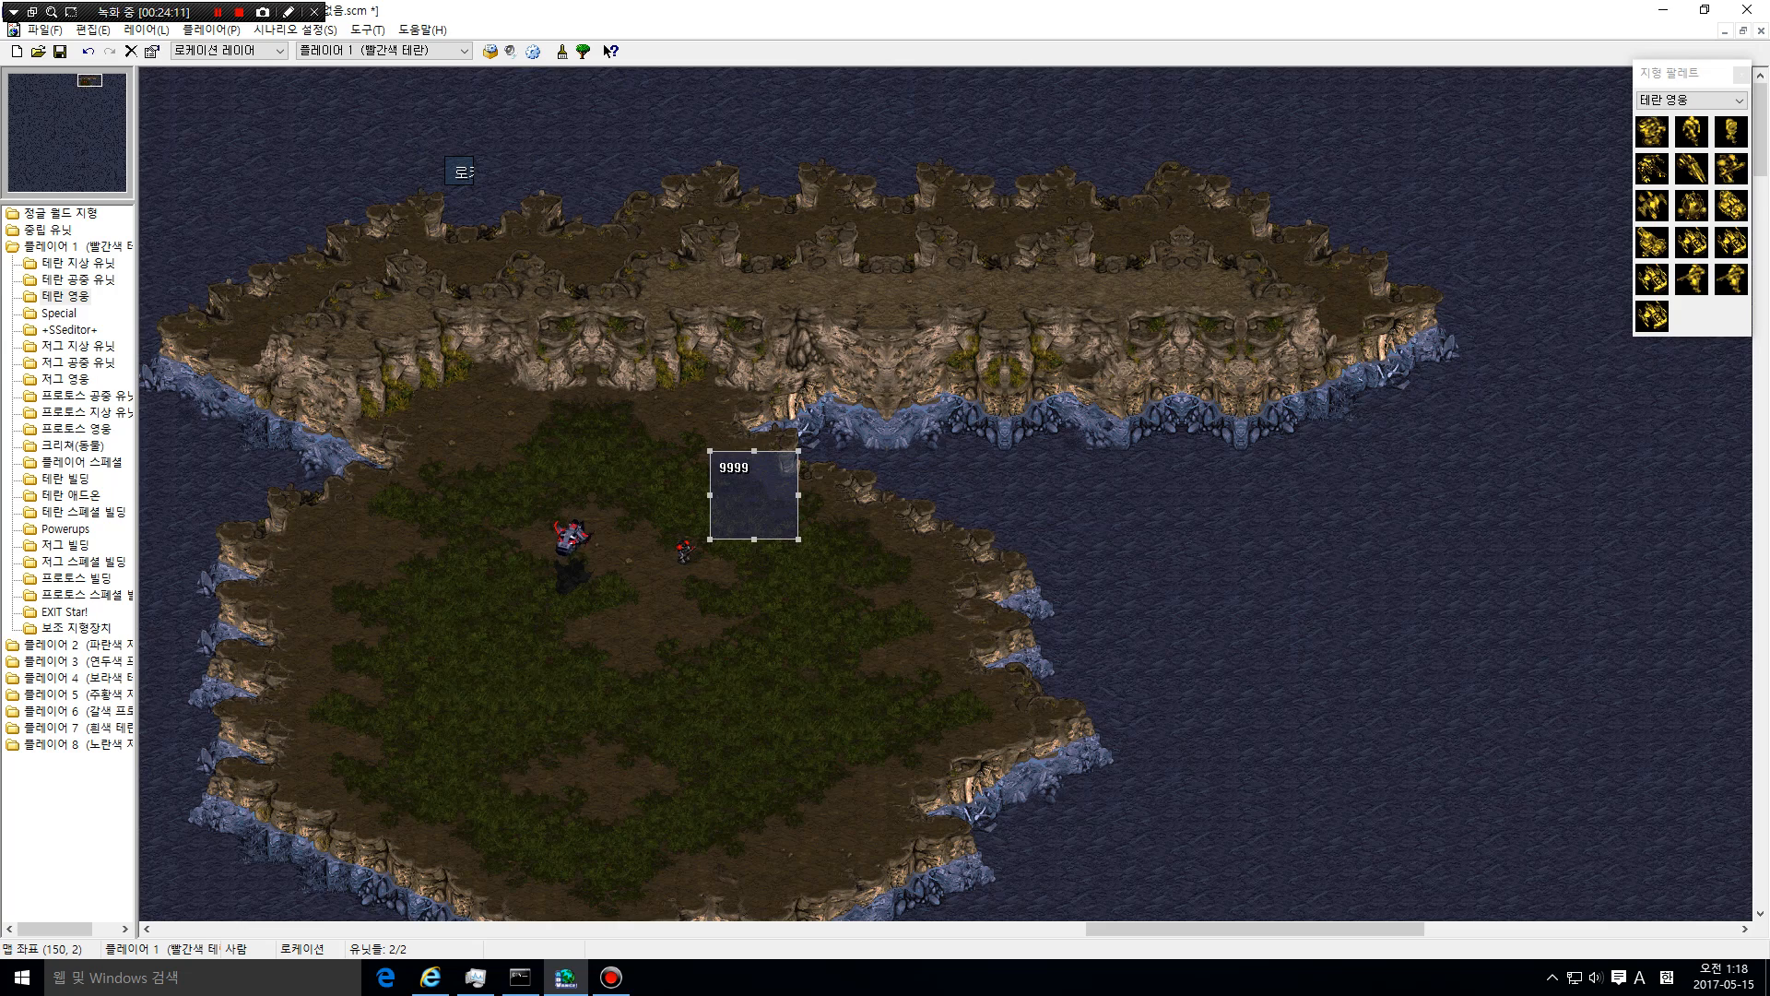
pyautogui.click(89, 84)
pyautogui.click(90, 83)
pyautogui.moveTo(90, 83); pyautogui.dragTo(90, 79)
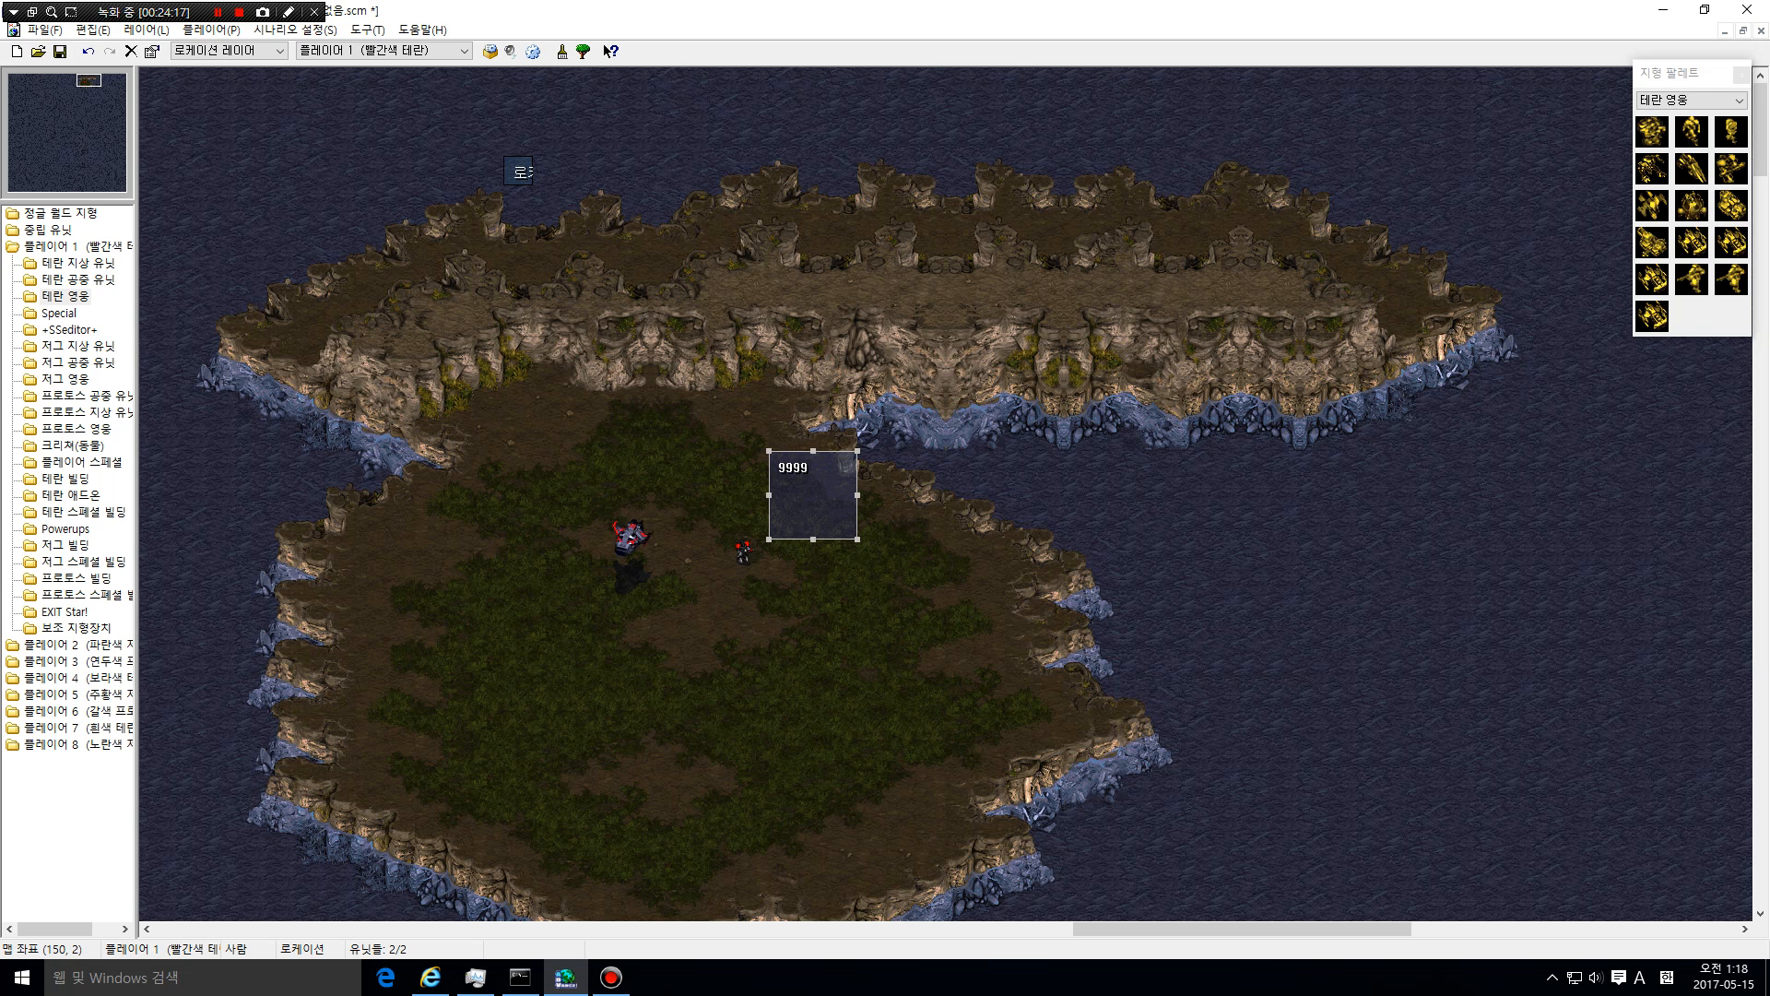
pyautogui.moveTo(90, 80); pyautogui.dragTo(91, 81)
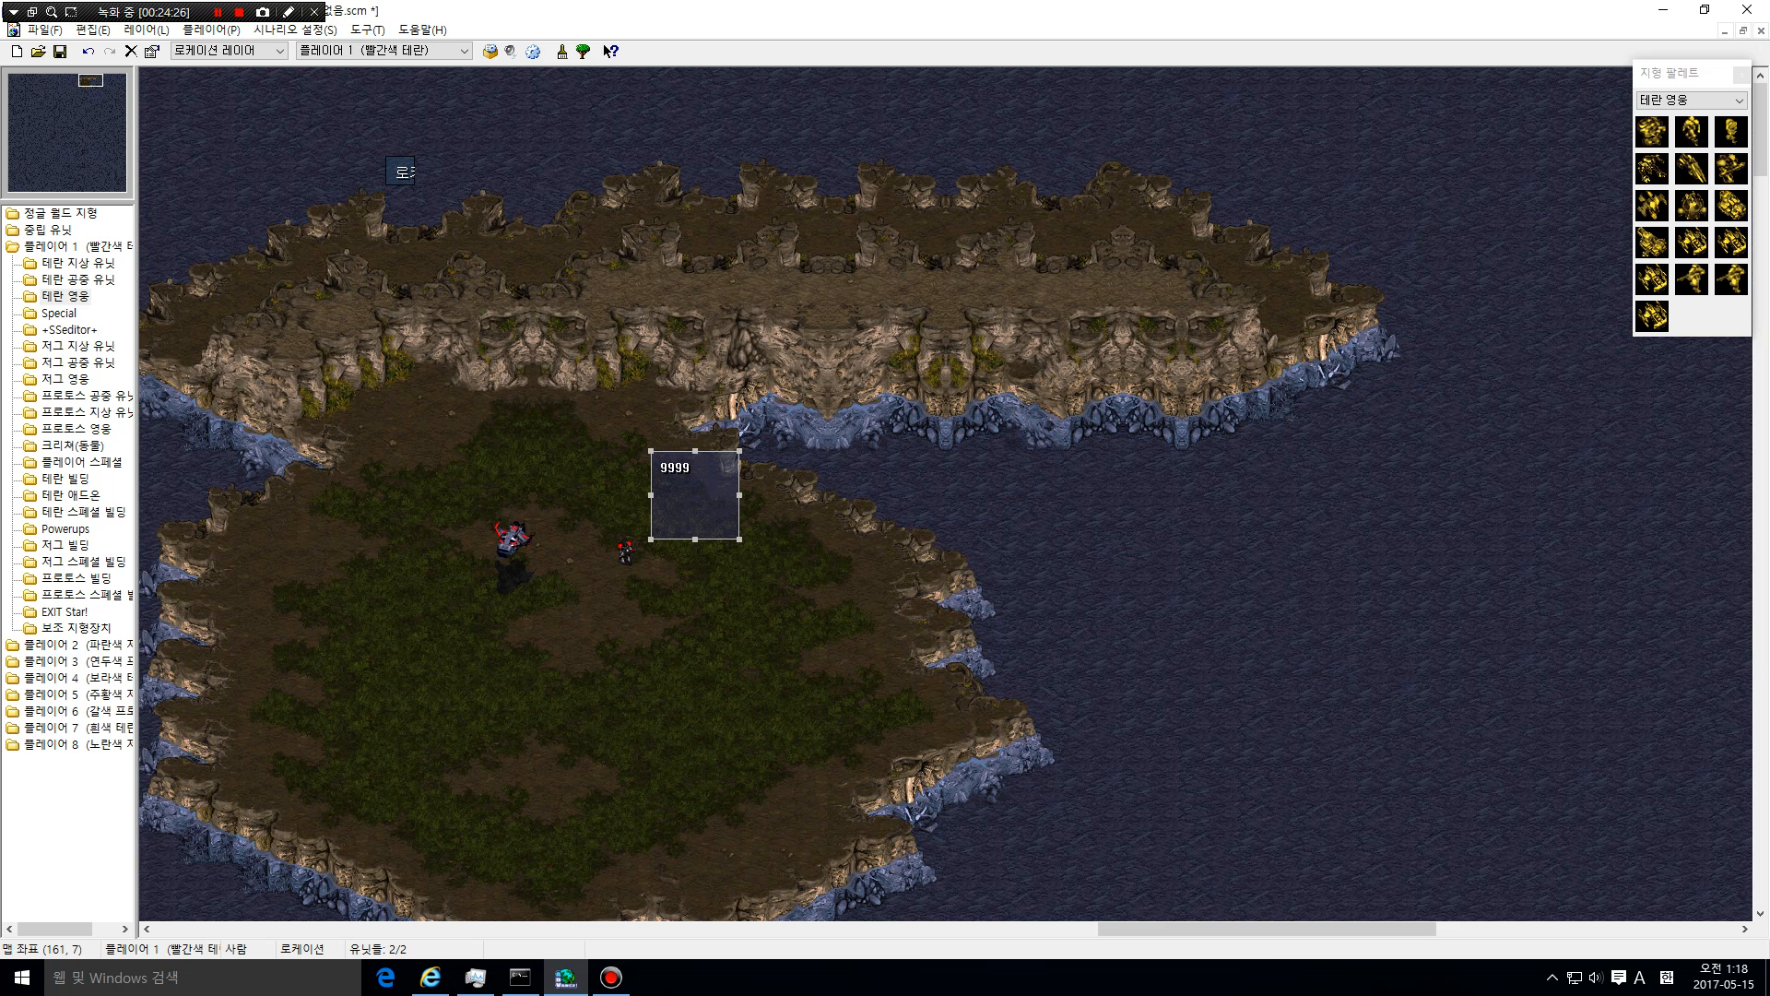
# Review the list of 플레이어 1 triggers, including the one that creates the Valkyrie, and close it
pyautogui.click(304, 30)
pyautogui.click(314, 90)
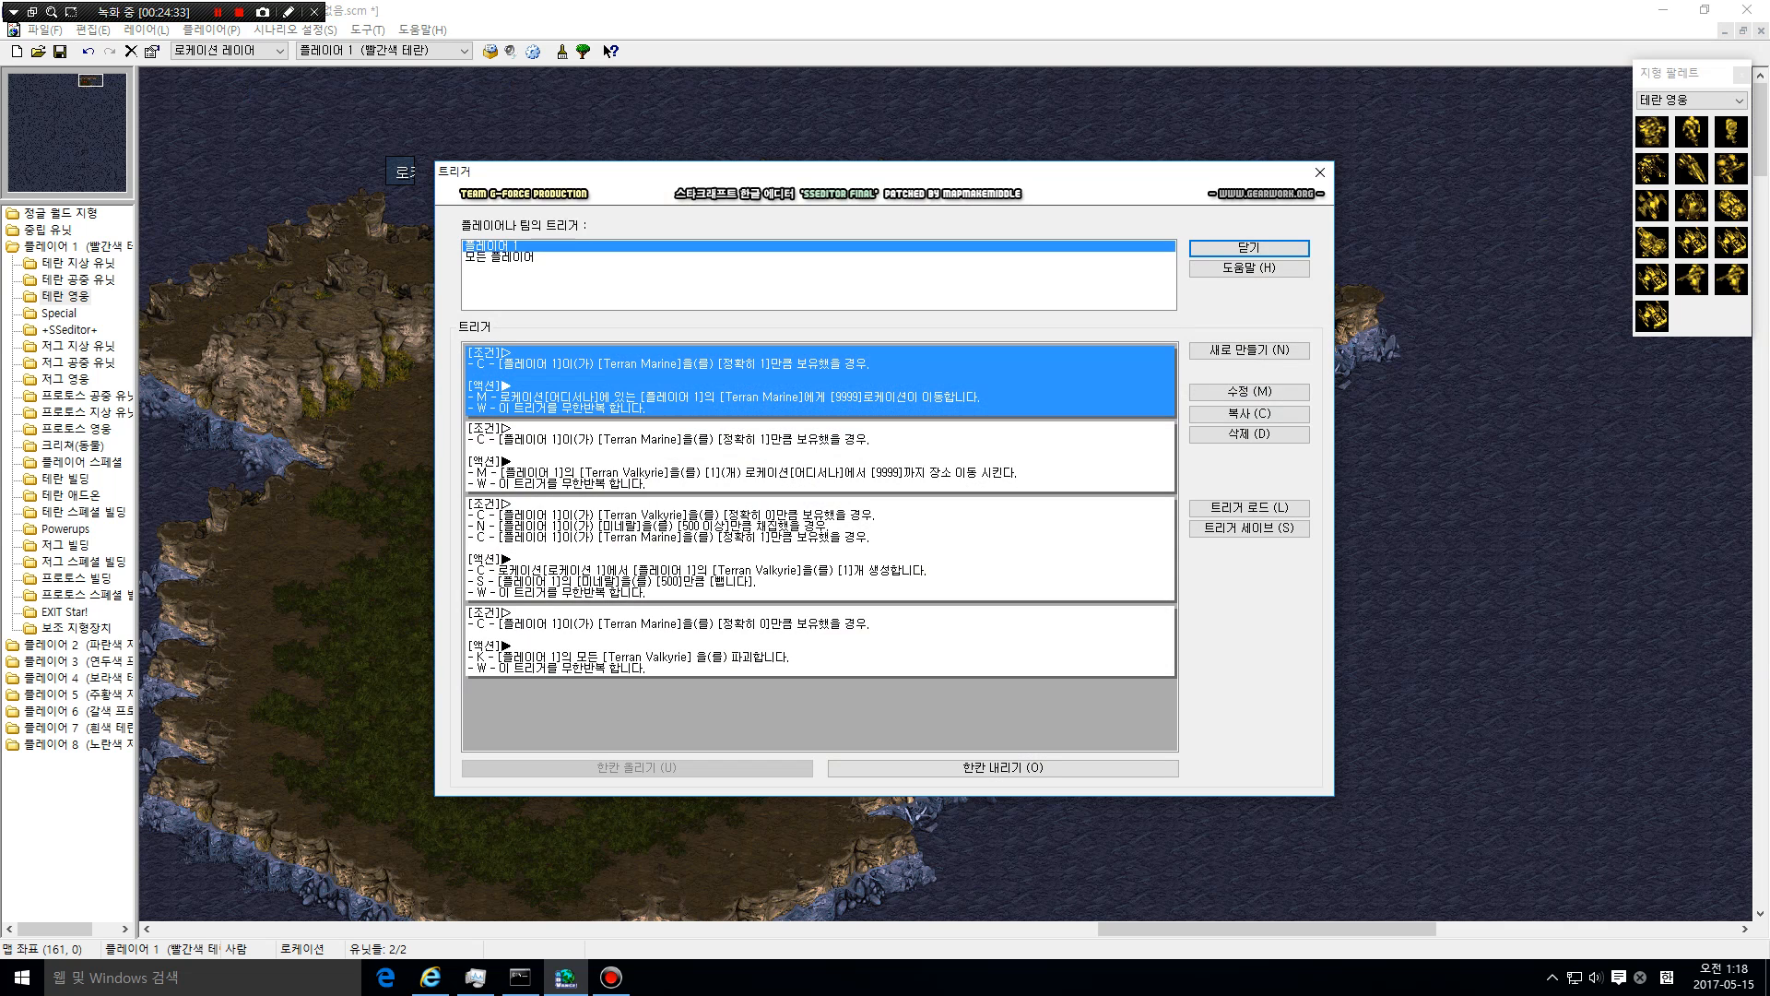
pyautogui.click(818, 549)
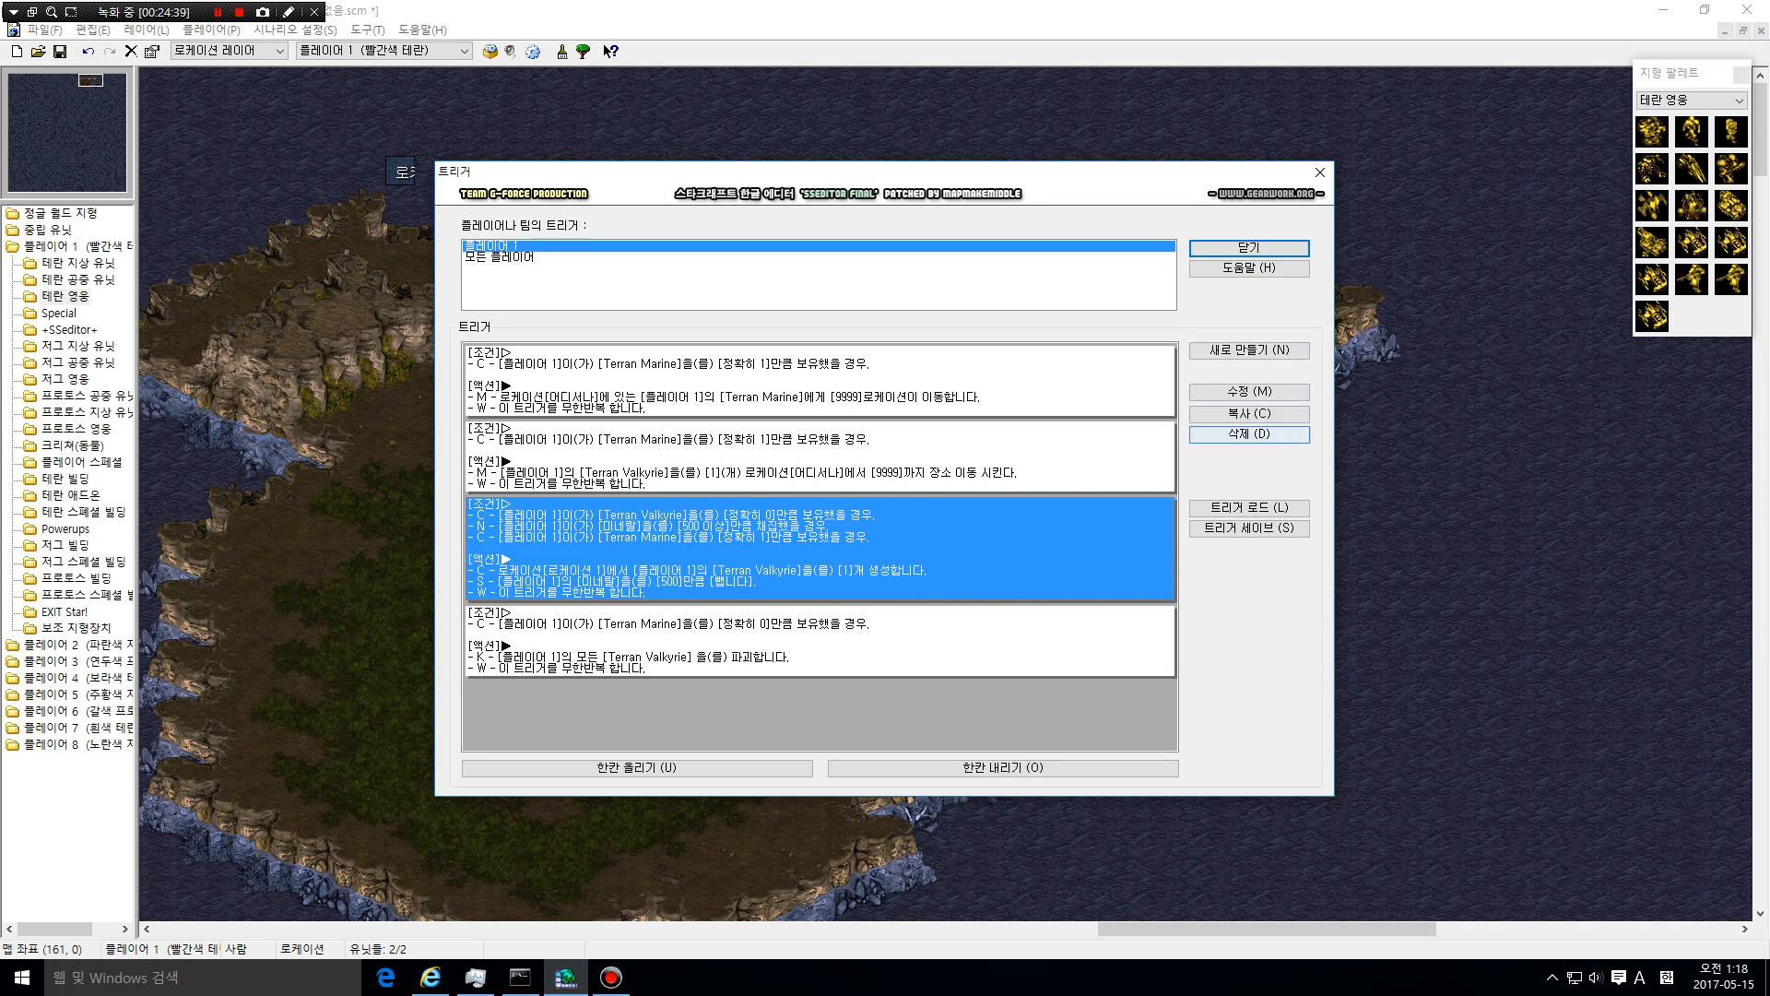
pyautogui.click(1249, 247)
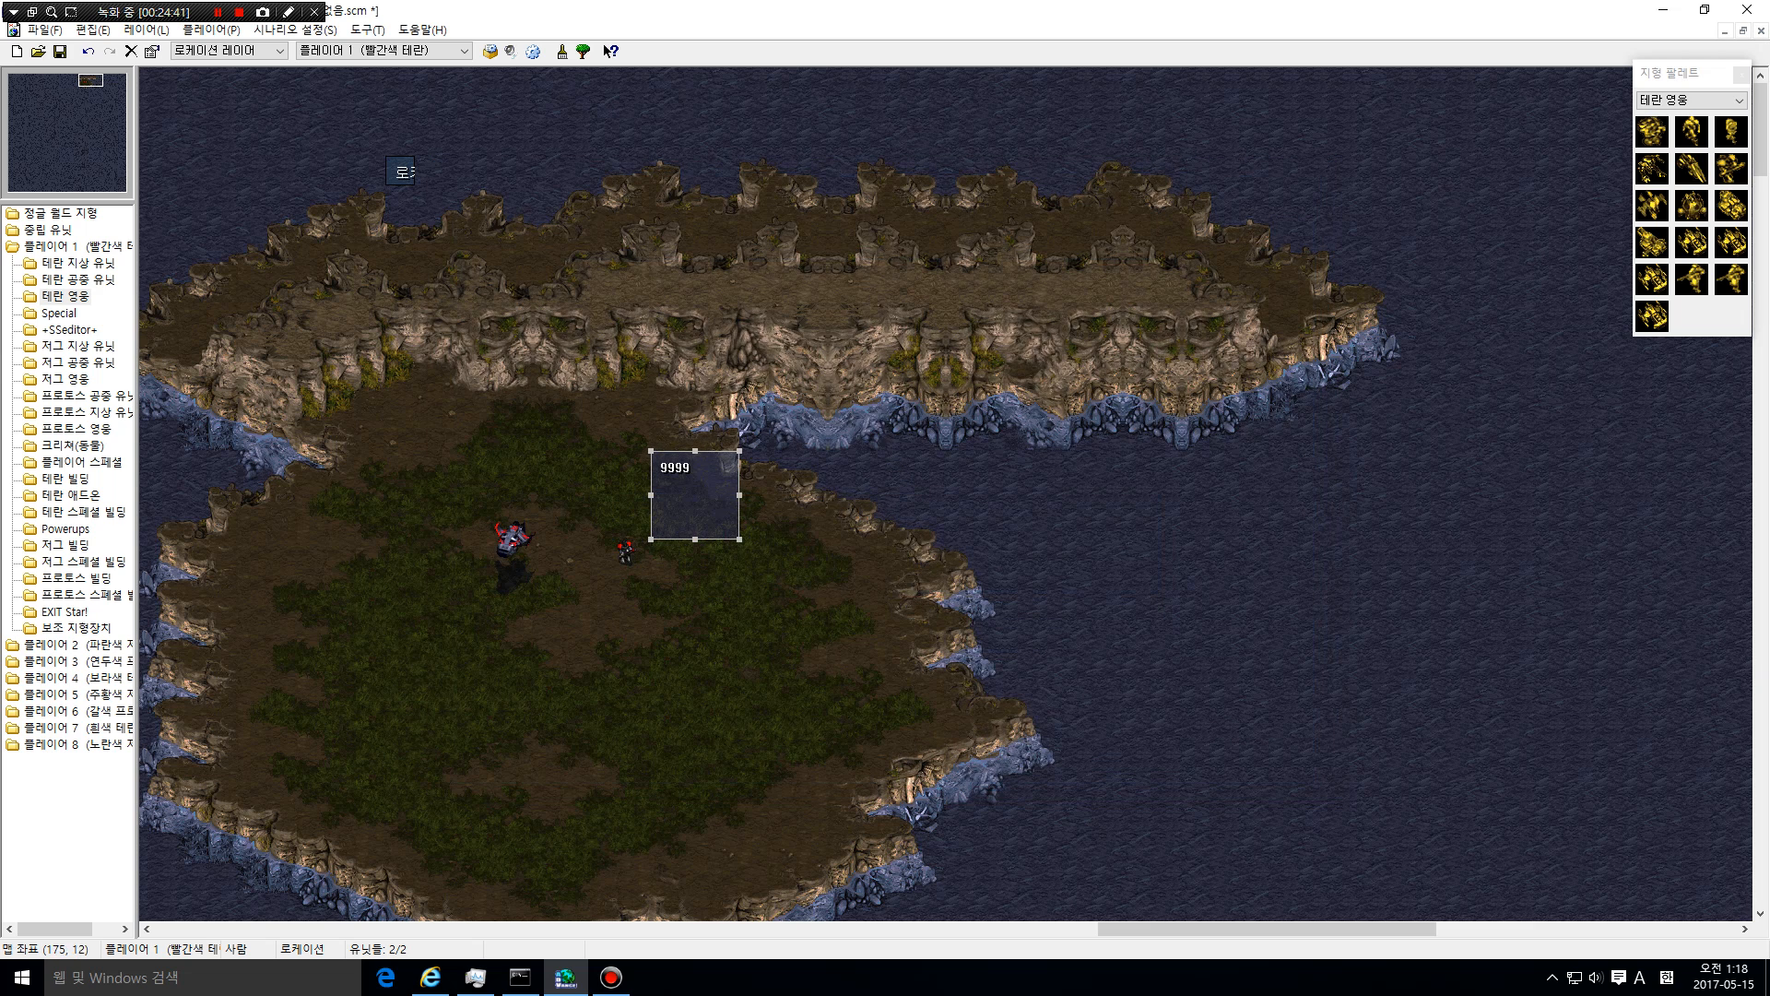
pyautogui.rightClick(721, 475)
pyautogui.click(770, 560)
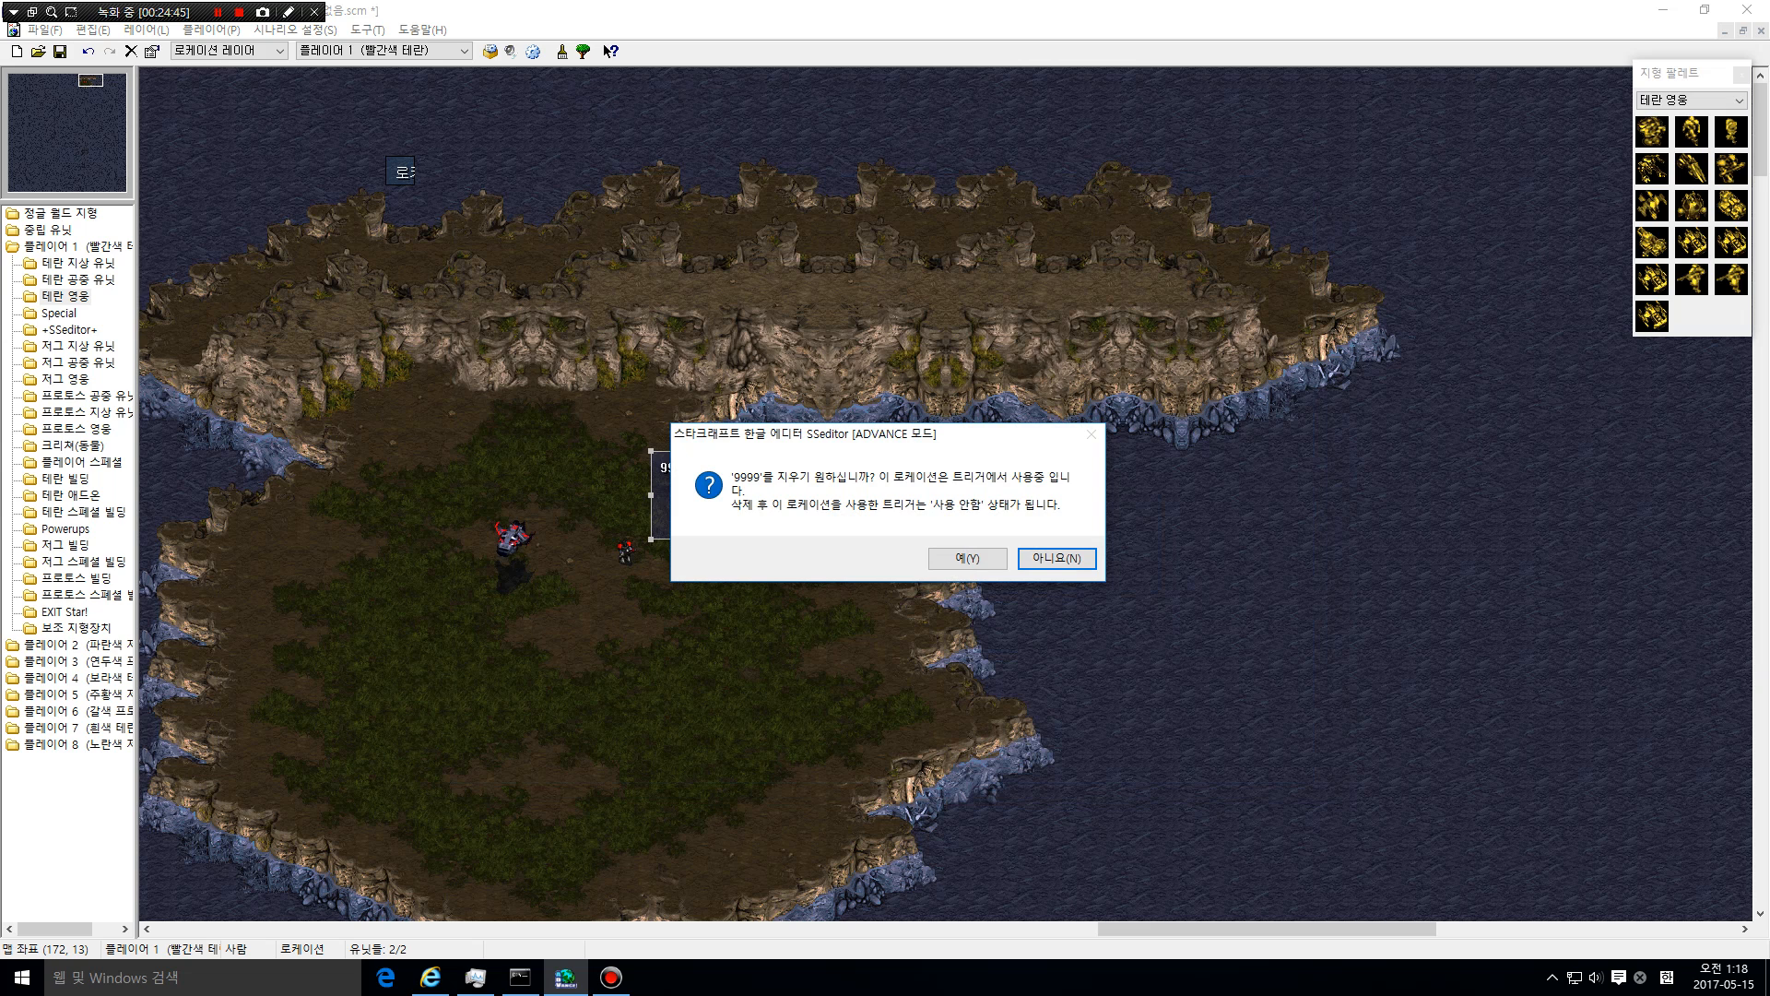
pyautogui.moveTo(856, 430); pyautogui.dragTo(920, 315)
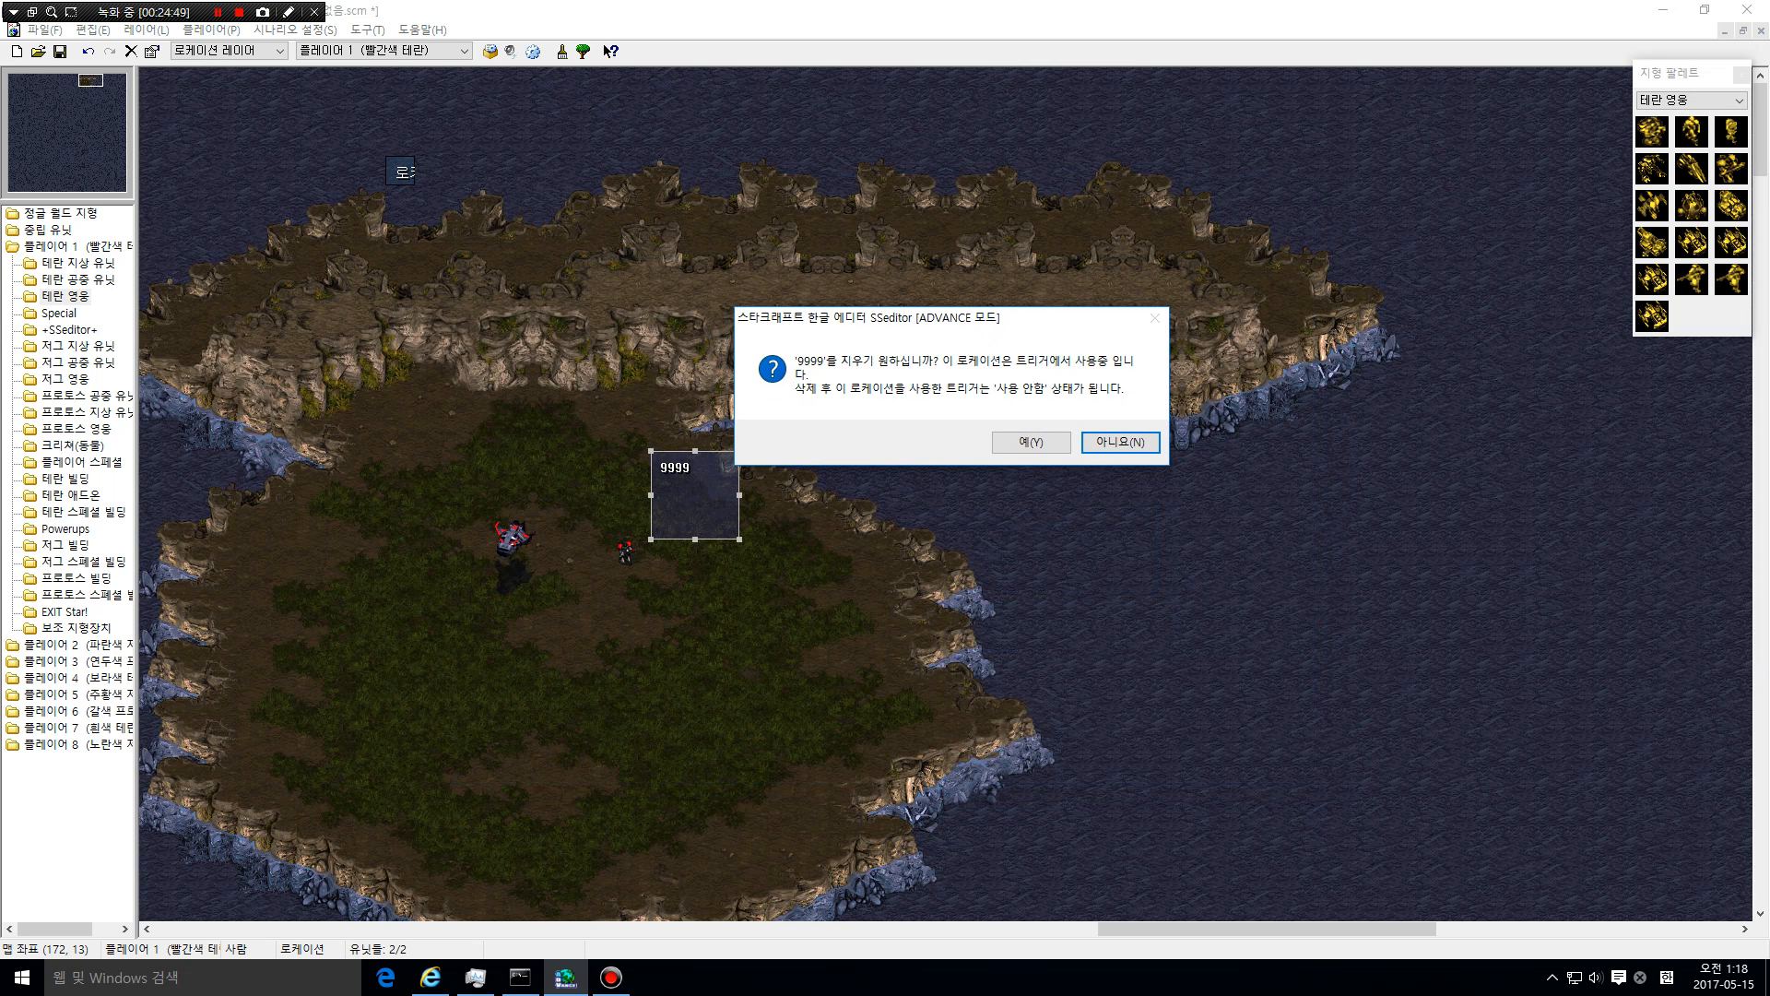
pyautogui.click(1121, 442)
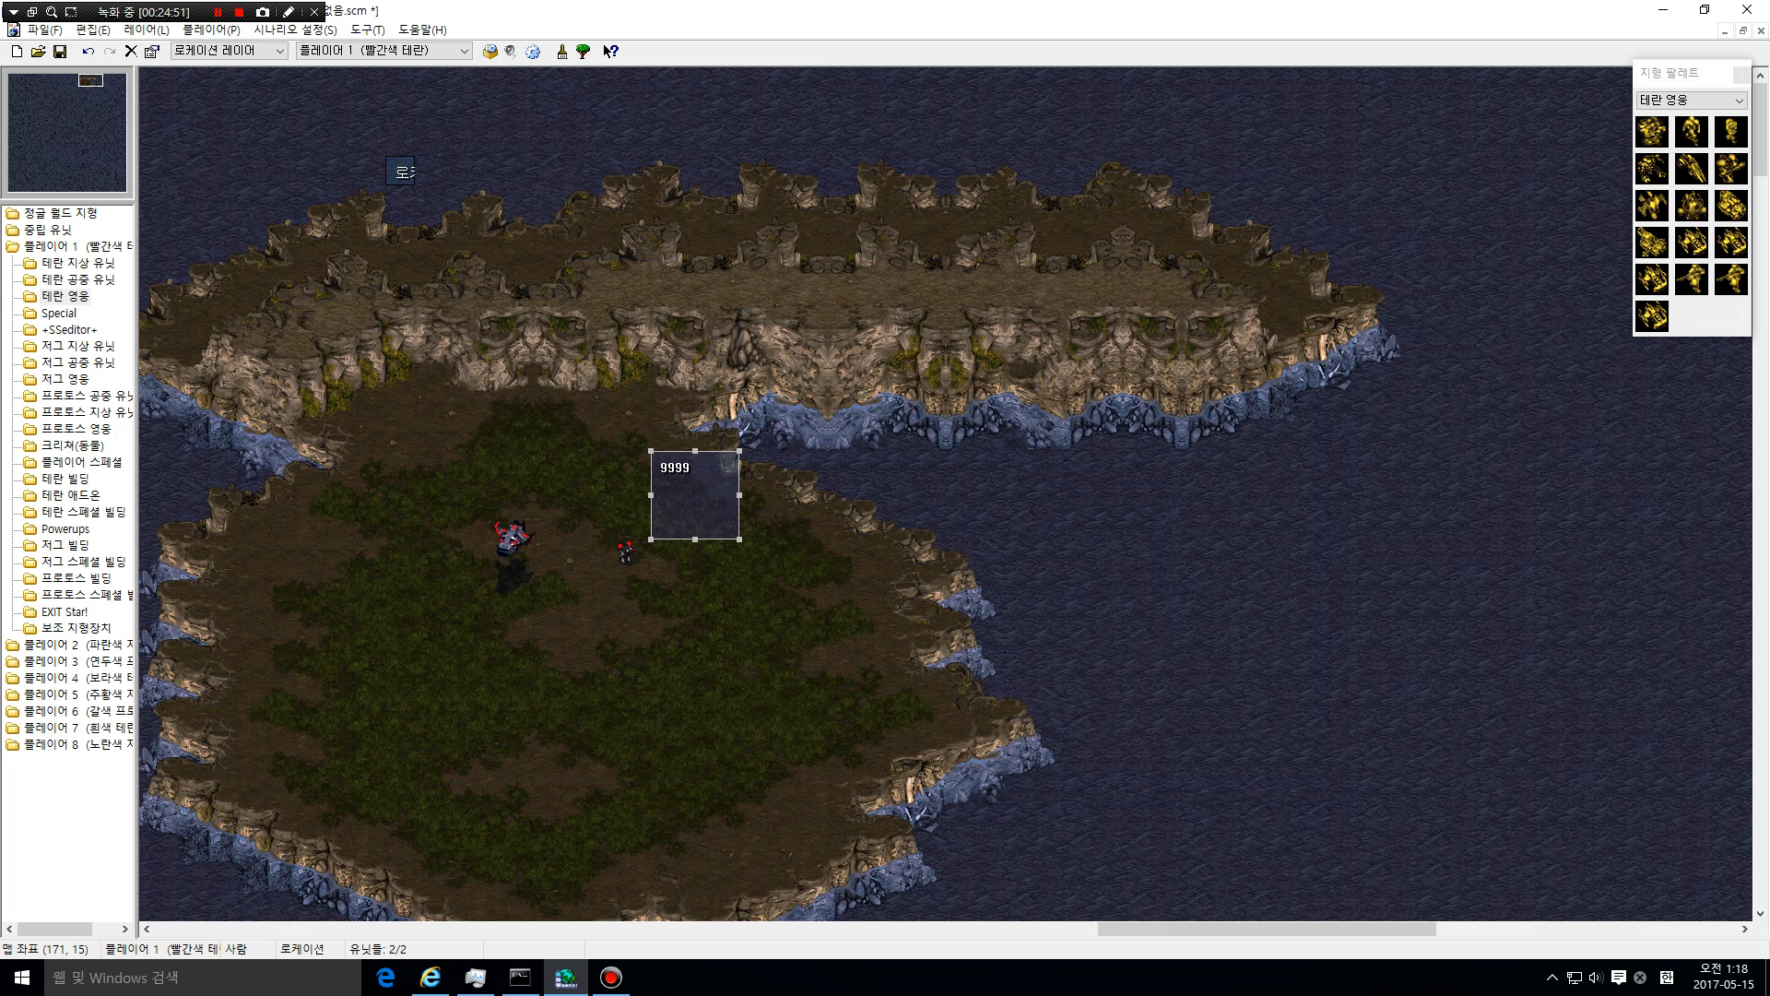
pyautogui.rightClick(678, 504)
pyautogui.click(729, 587)
pyautogui.moveTo(857, 429); pyautogui.dragTo(964, 252)
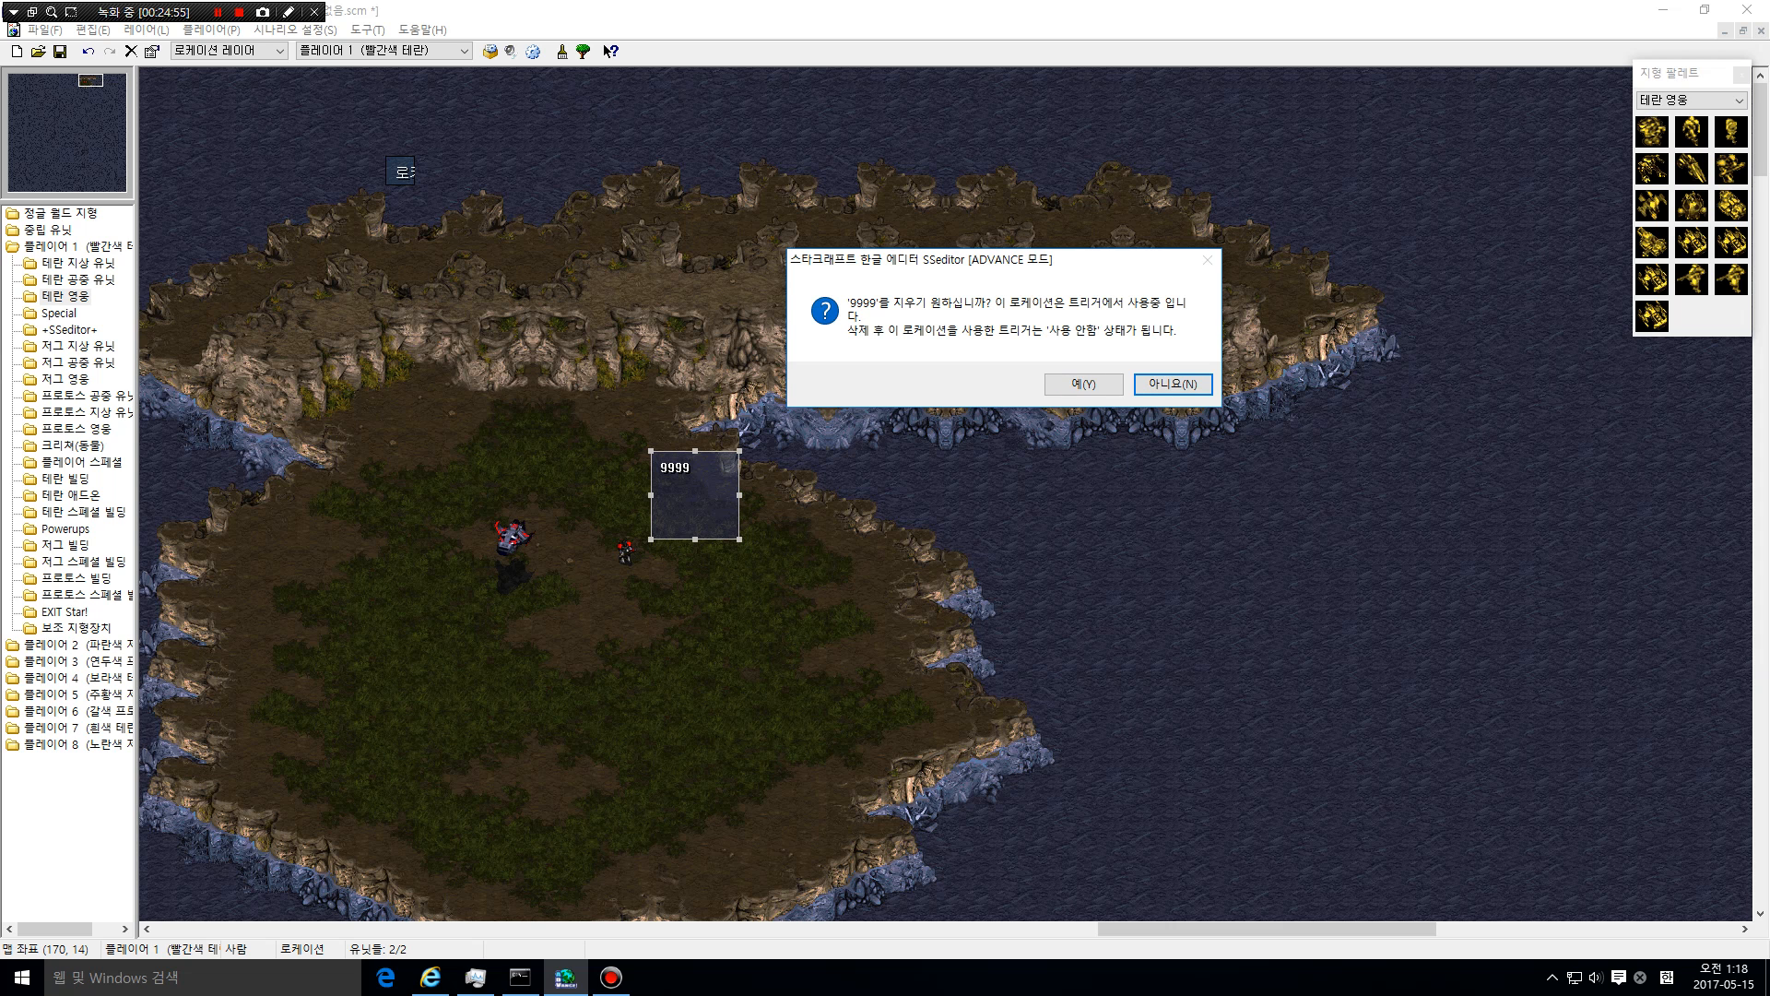
pyautogui.click(1173, 383)
# Draw a test location over the shore beside the 9999 location, move it up onto the plateau and delete it
pyautogui.moveTo(858, 363); pyautogui.dragTo(1123, 569)
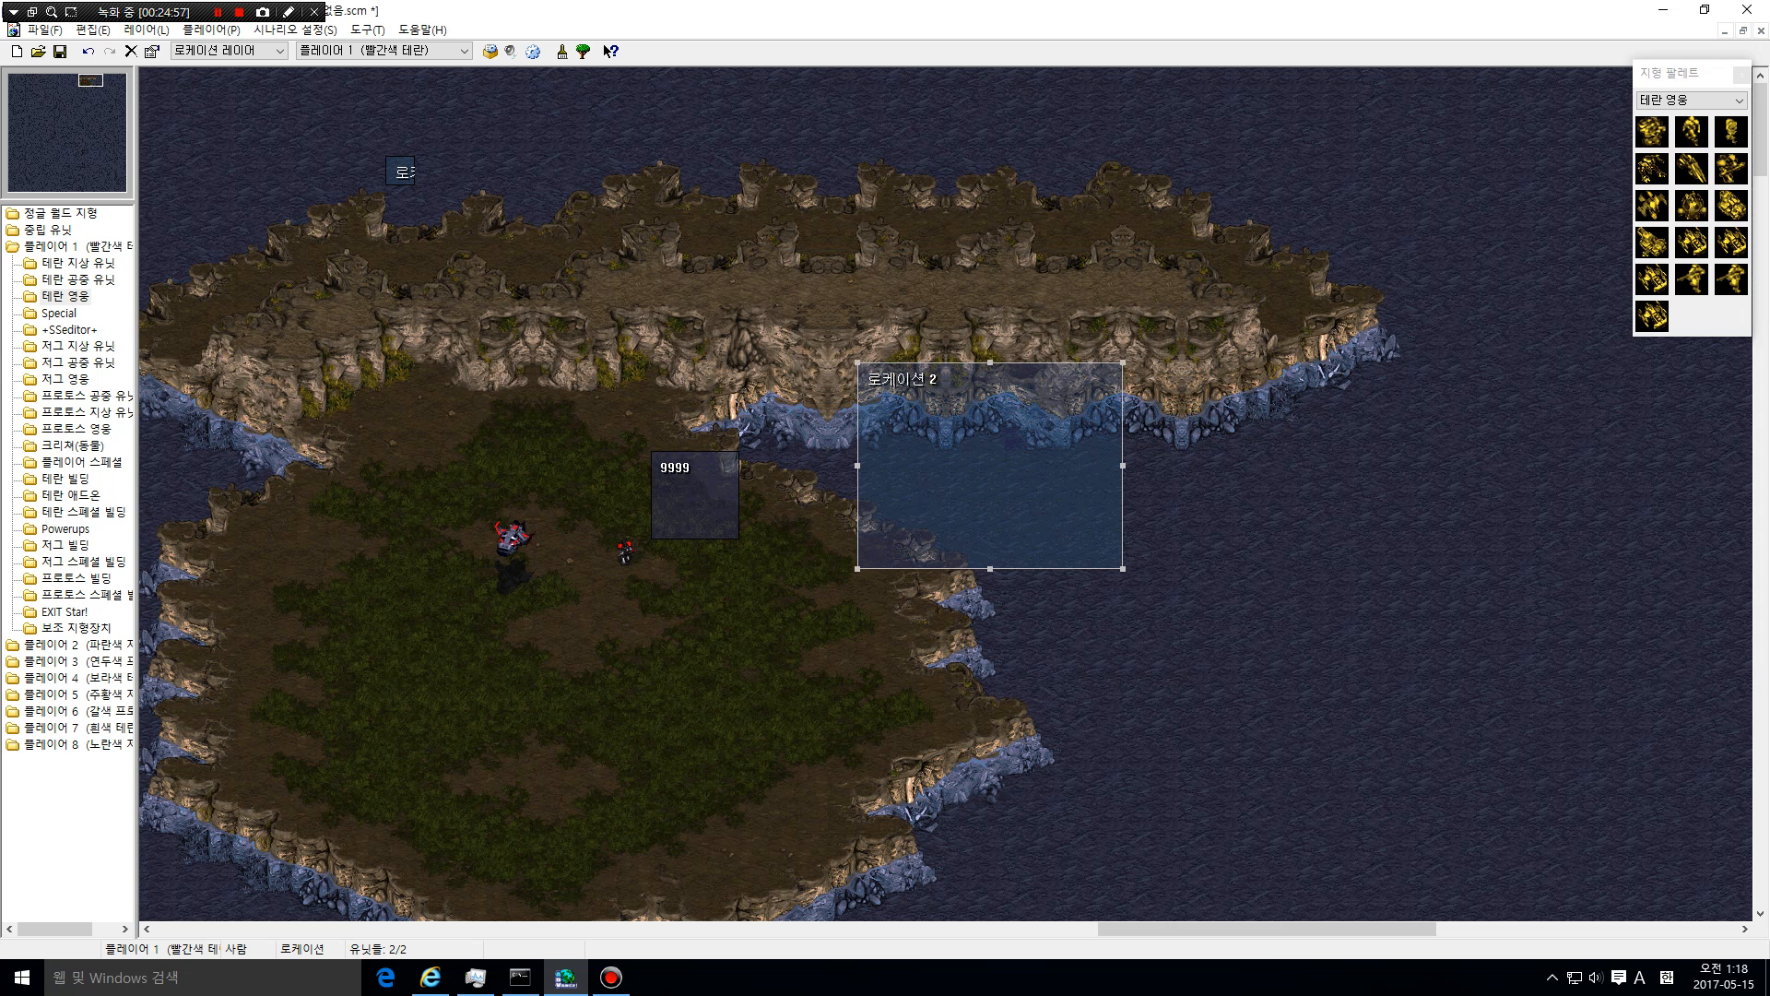
pyautogui.moveTo(959, 467); pyautogui.dragTo(1048, 319)
pyautogui.rightClick(1048, 320)
pyautogui.click(1097, 405)
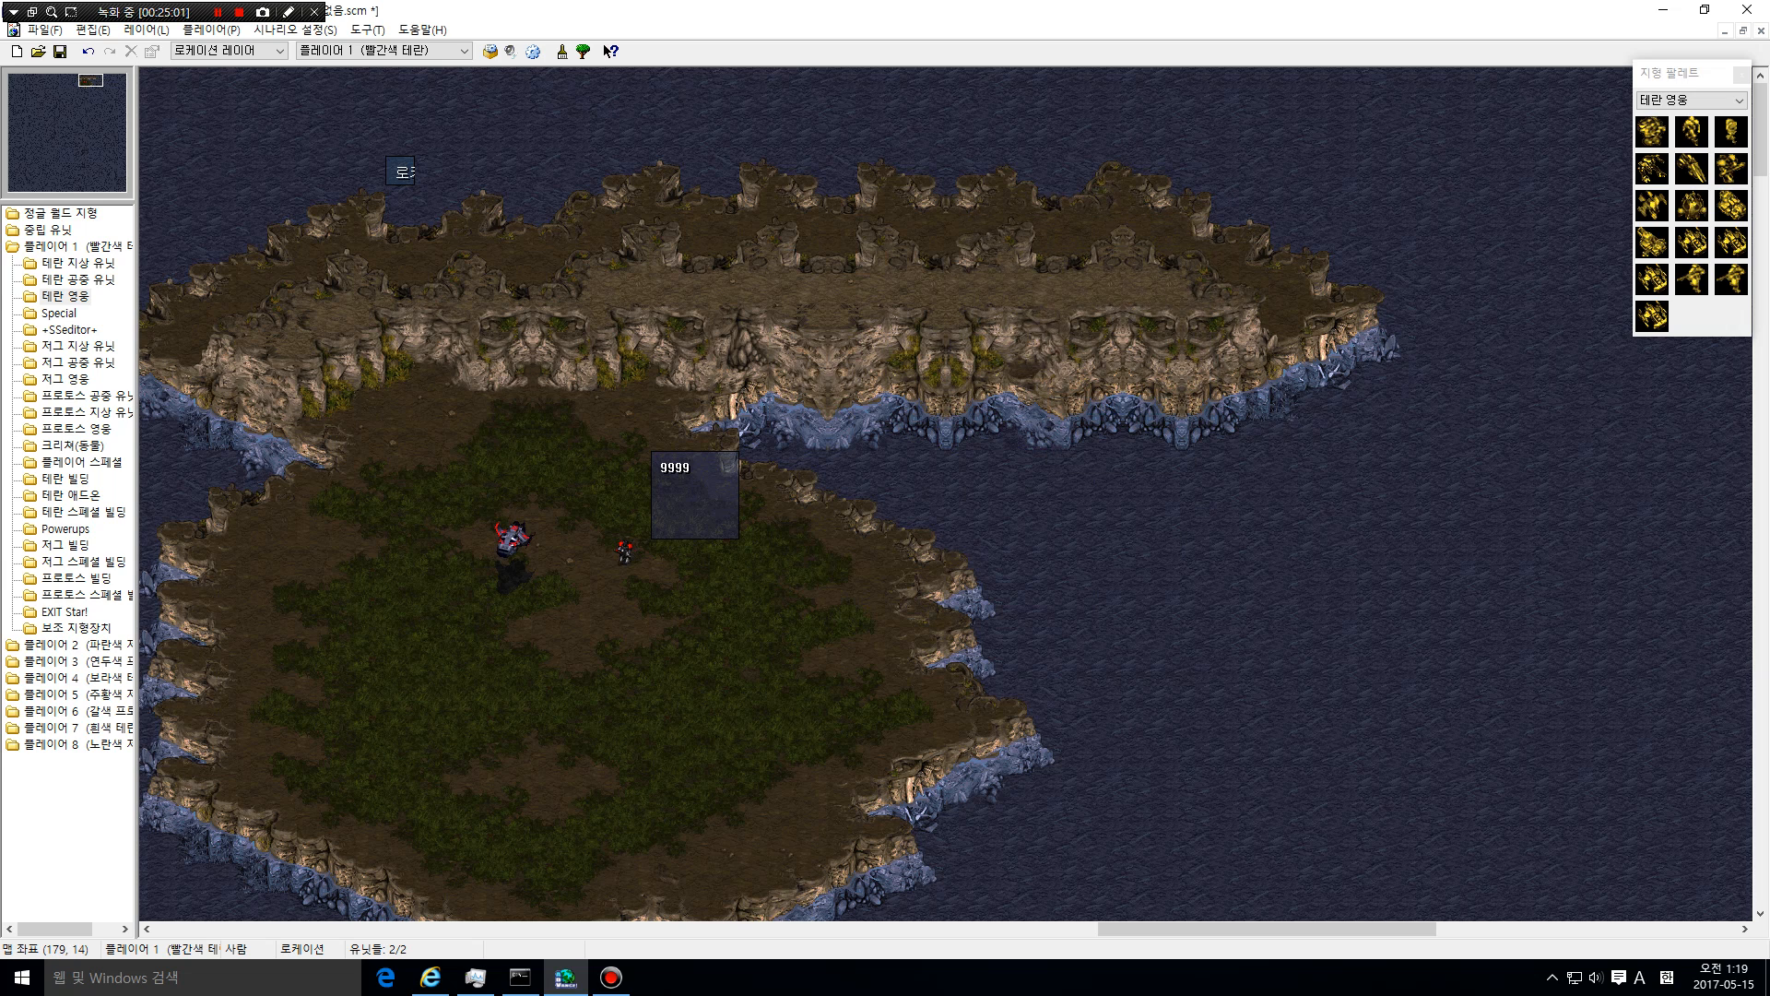
# Delete the 9999 location and accept disabling the trigger actions that use it
pyautogui.rightClick(696, 478)
pyautogui.click(745, 563)
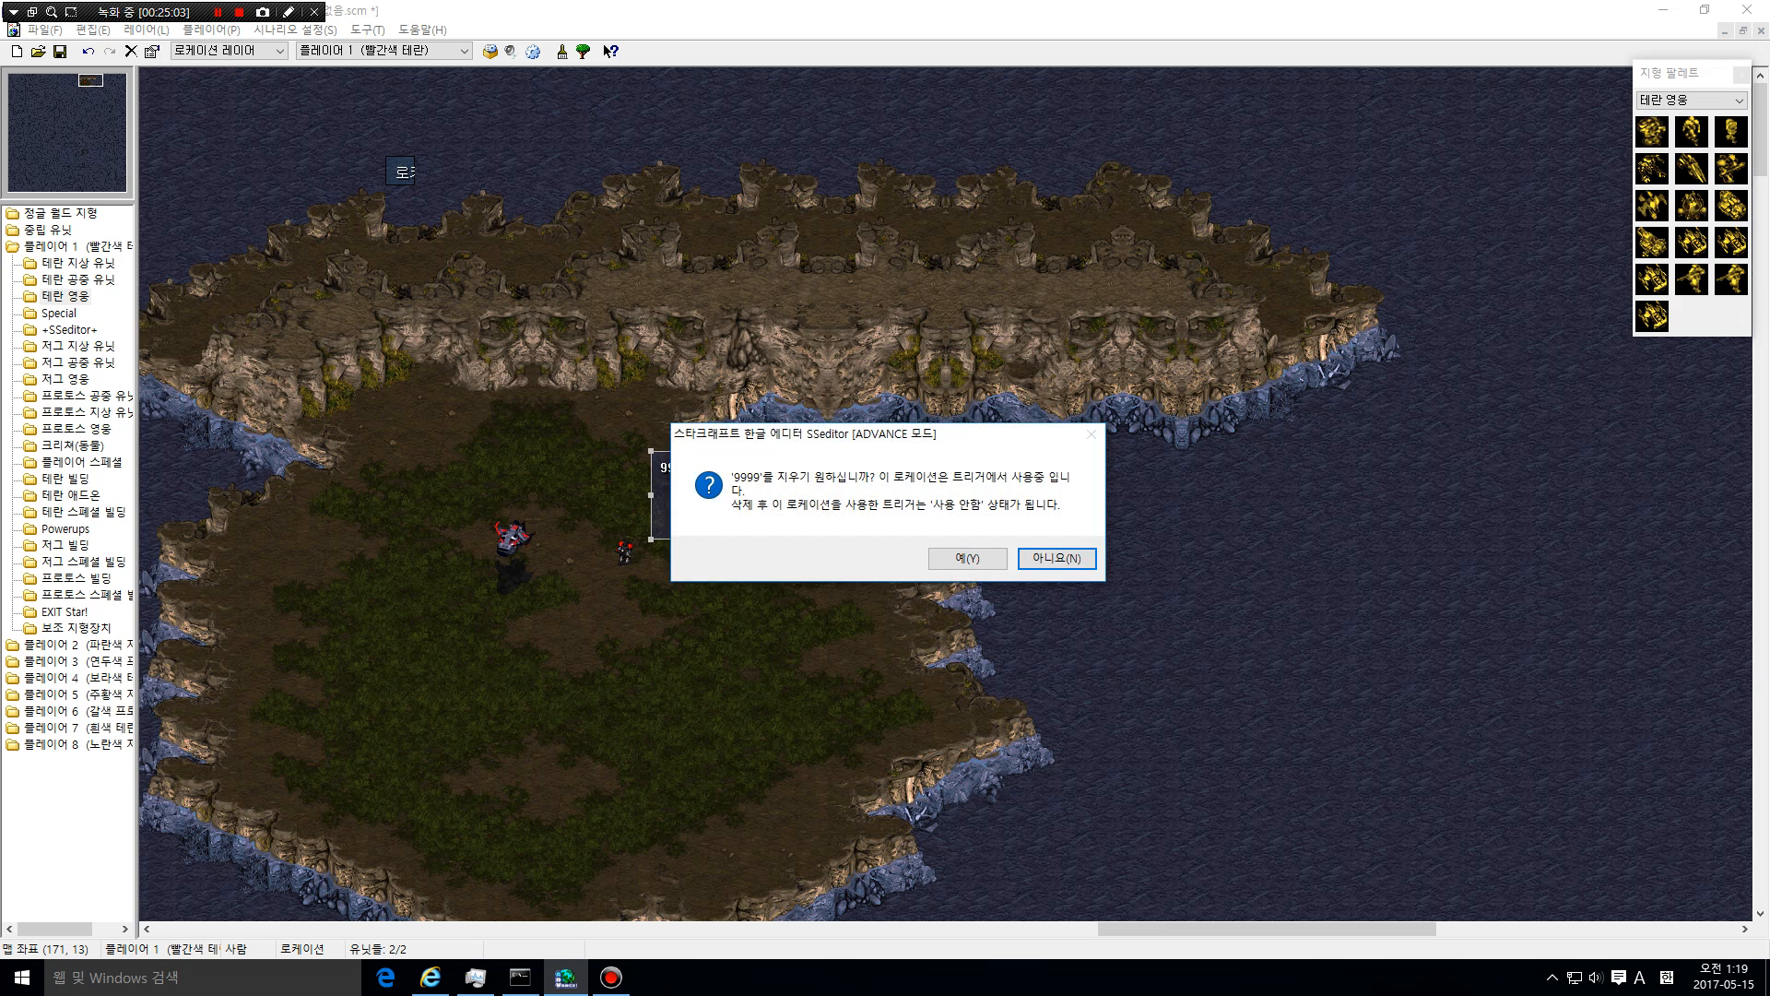
pyautogui.press('Return')
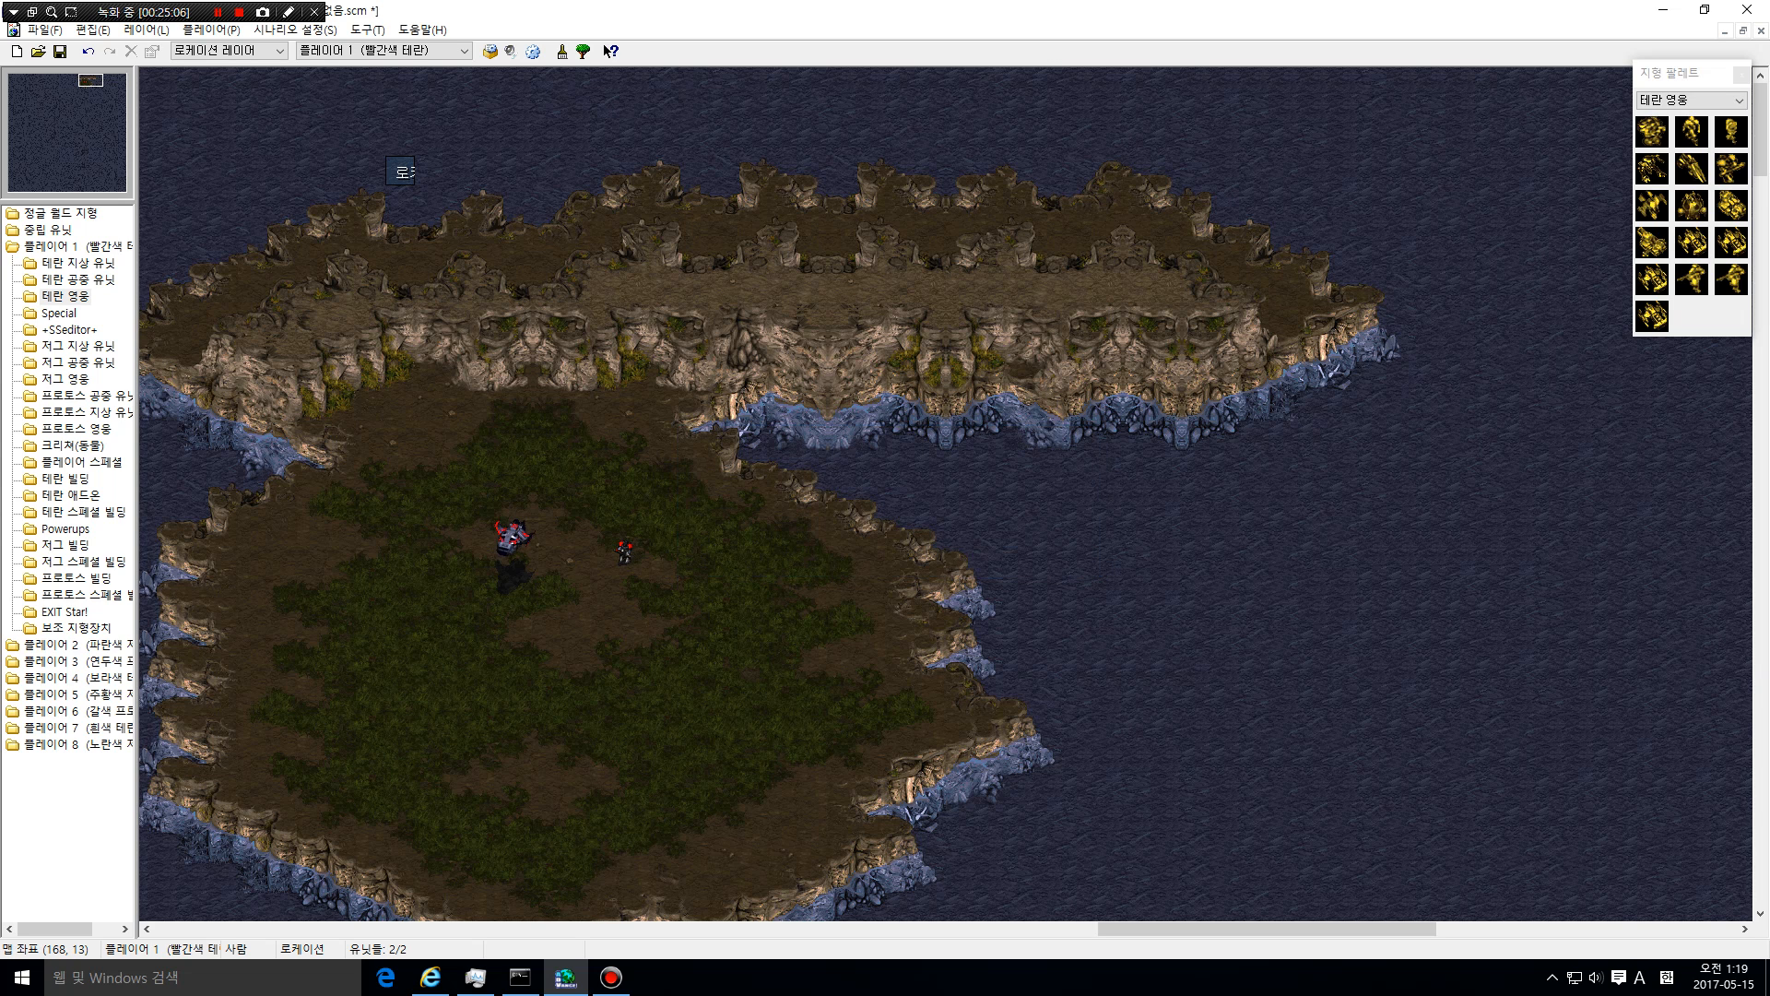
# Draw a large location over both units and part of the plateau, and delete it
pyautogui.moveTo(327, 127); pyautogui.dragTo(827, 685)
pyautogui.rightClick(631, 278)
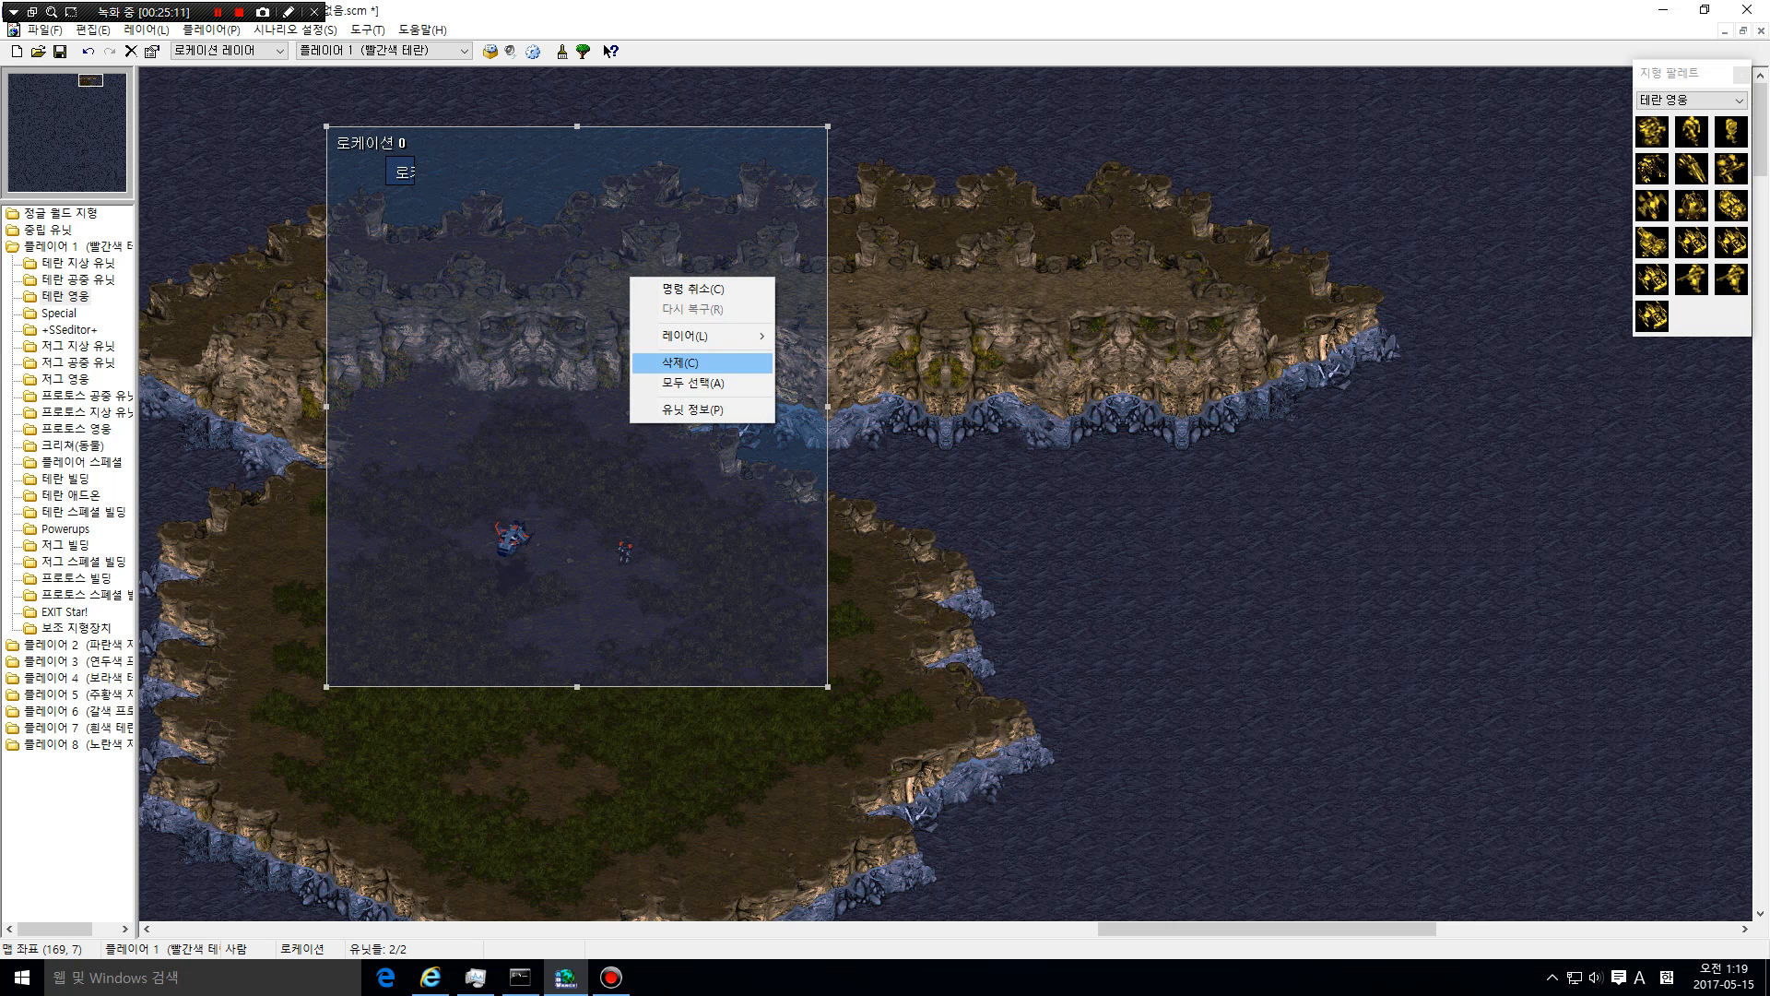
pyautogui.click(680, 362)
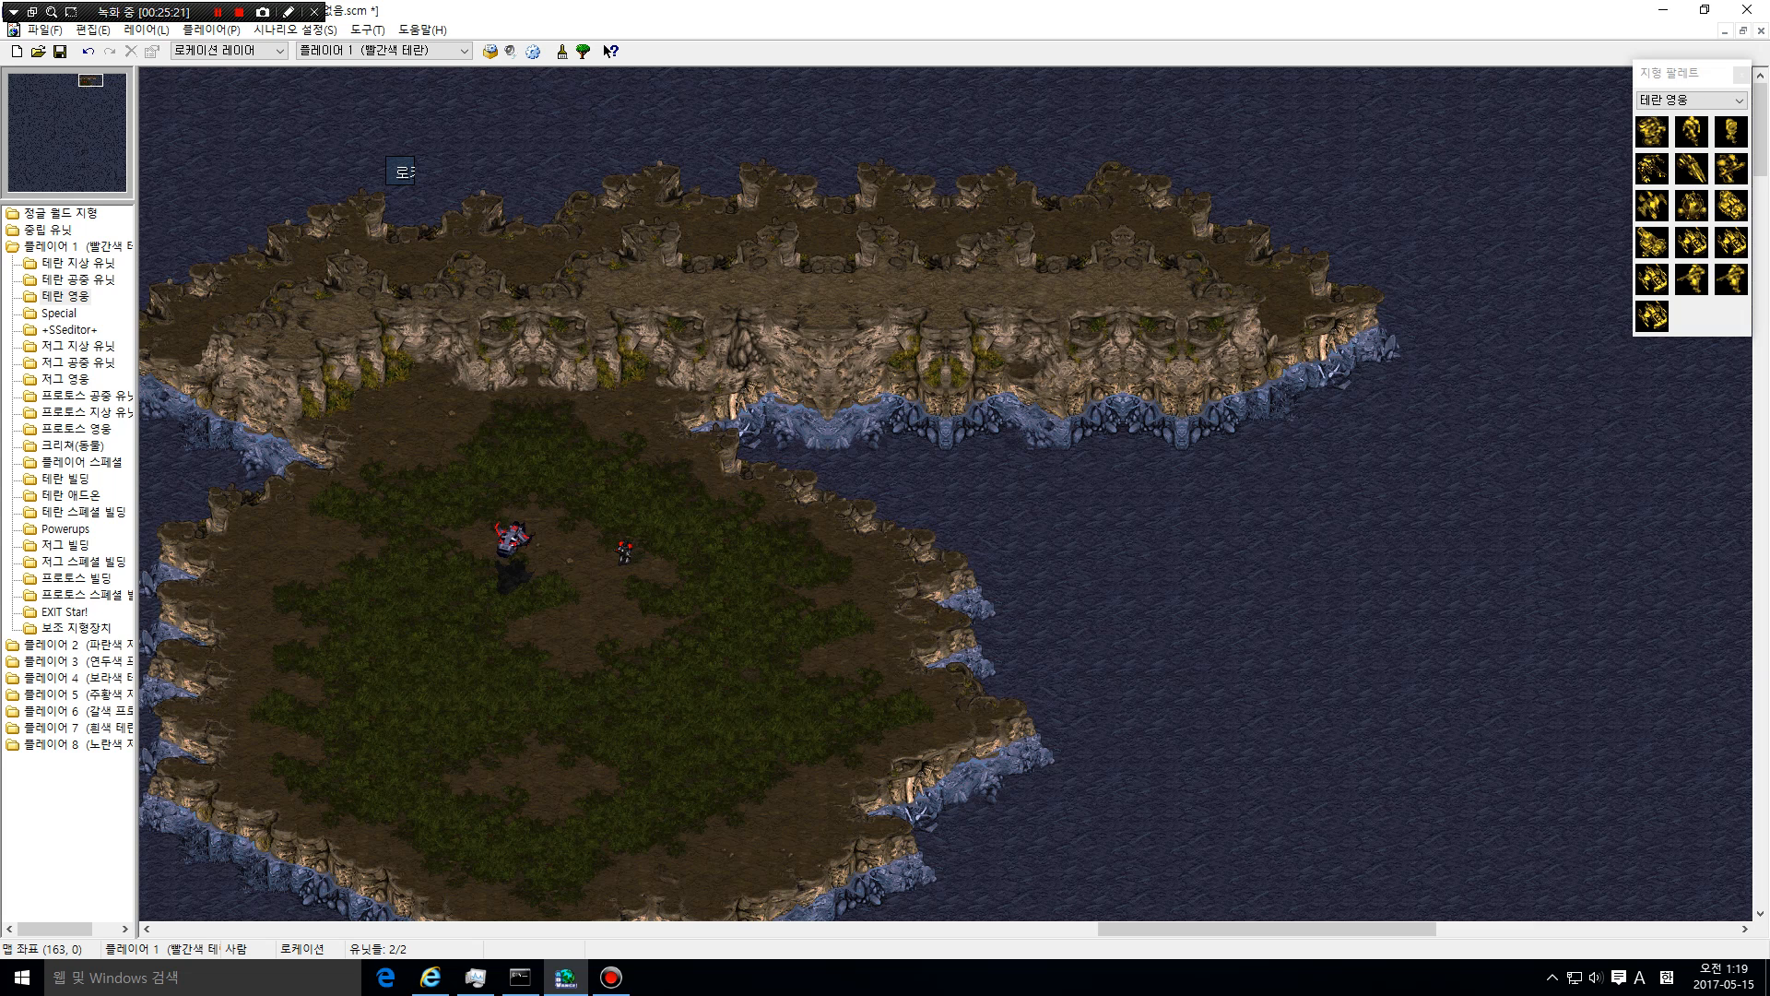
# Examine the first two 플레이어 1 triggers, which used the deleted 9999 location
pyautogui.click(295, 30)
pyautogui.click(315, 93)
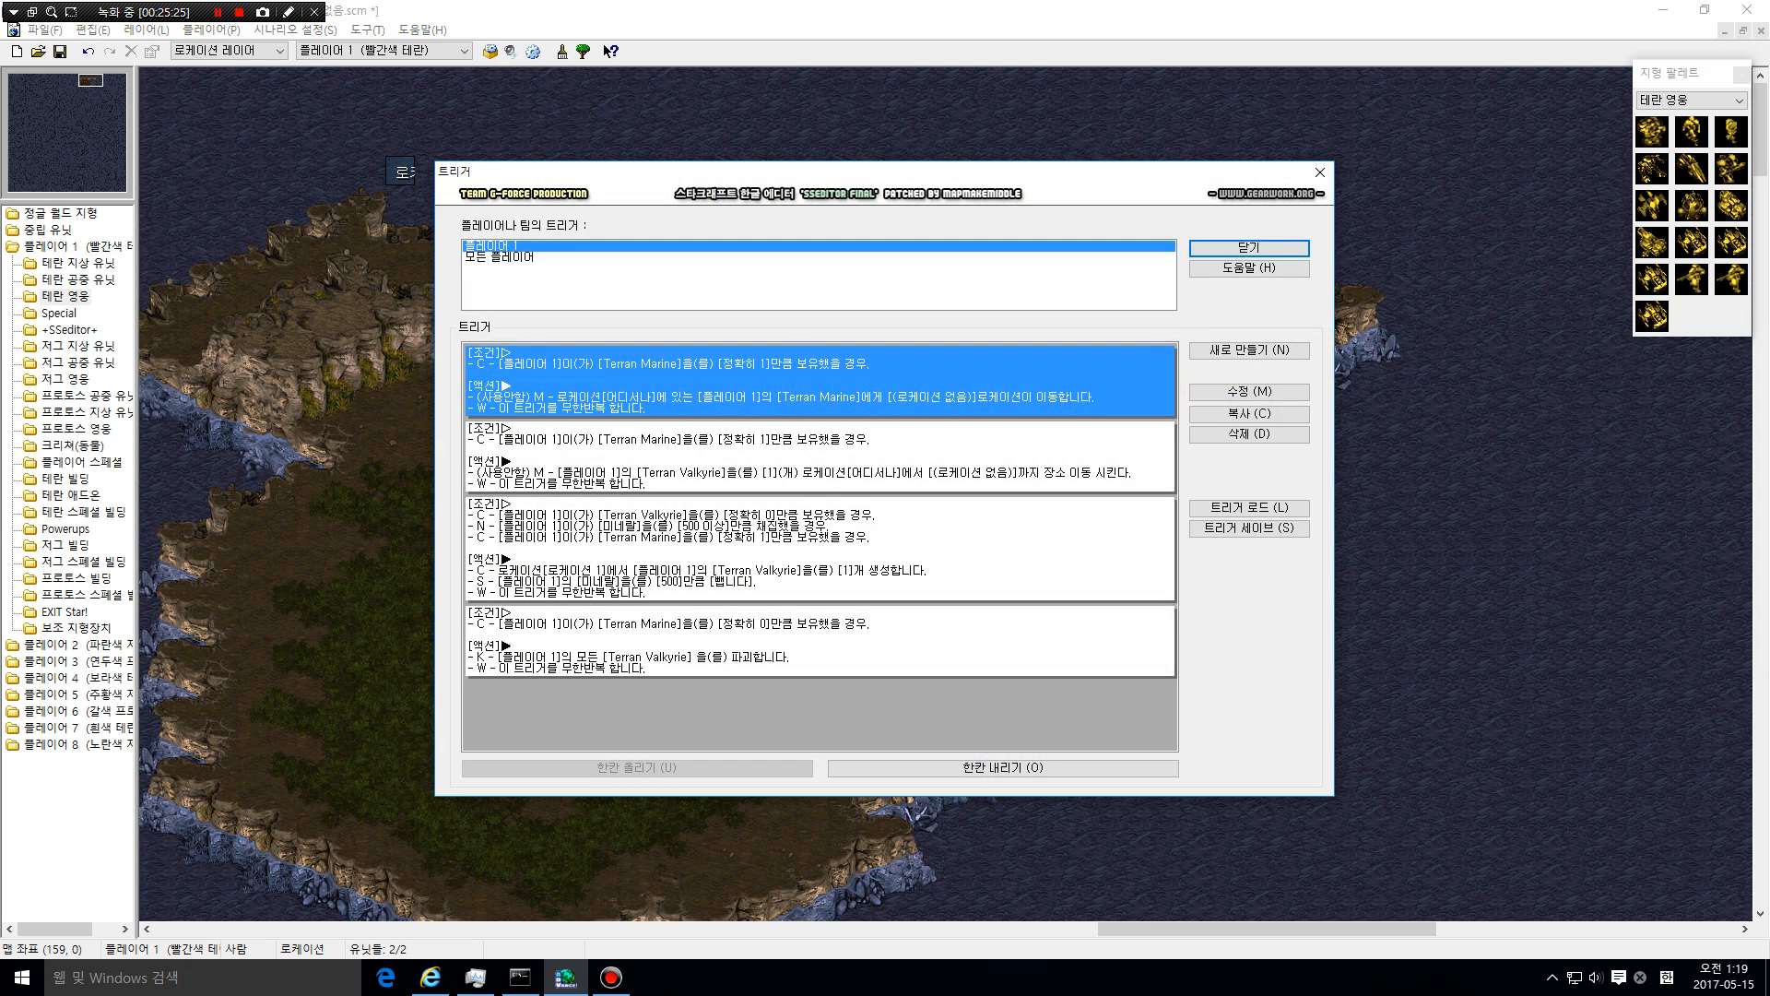
pyautogui.click(820, 457)
pyautogui.click(819, 381)
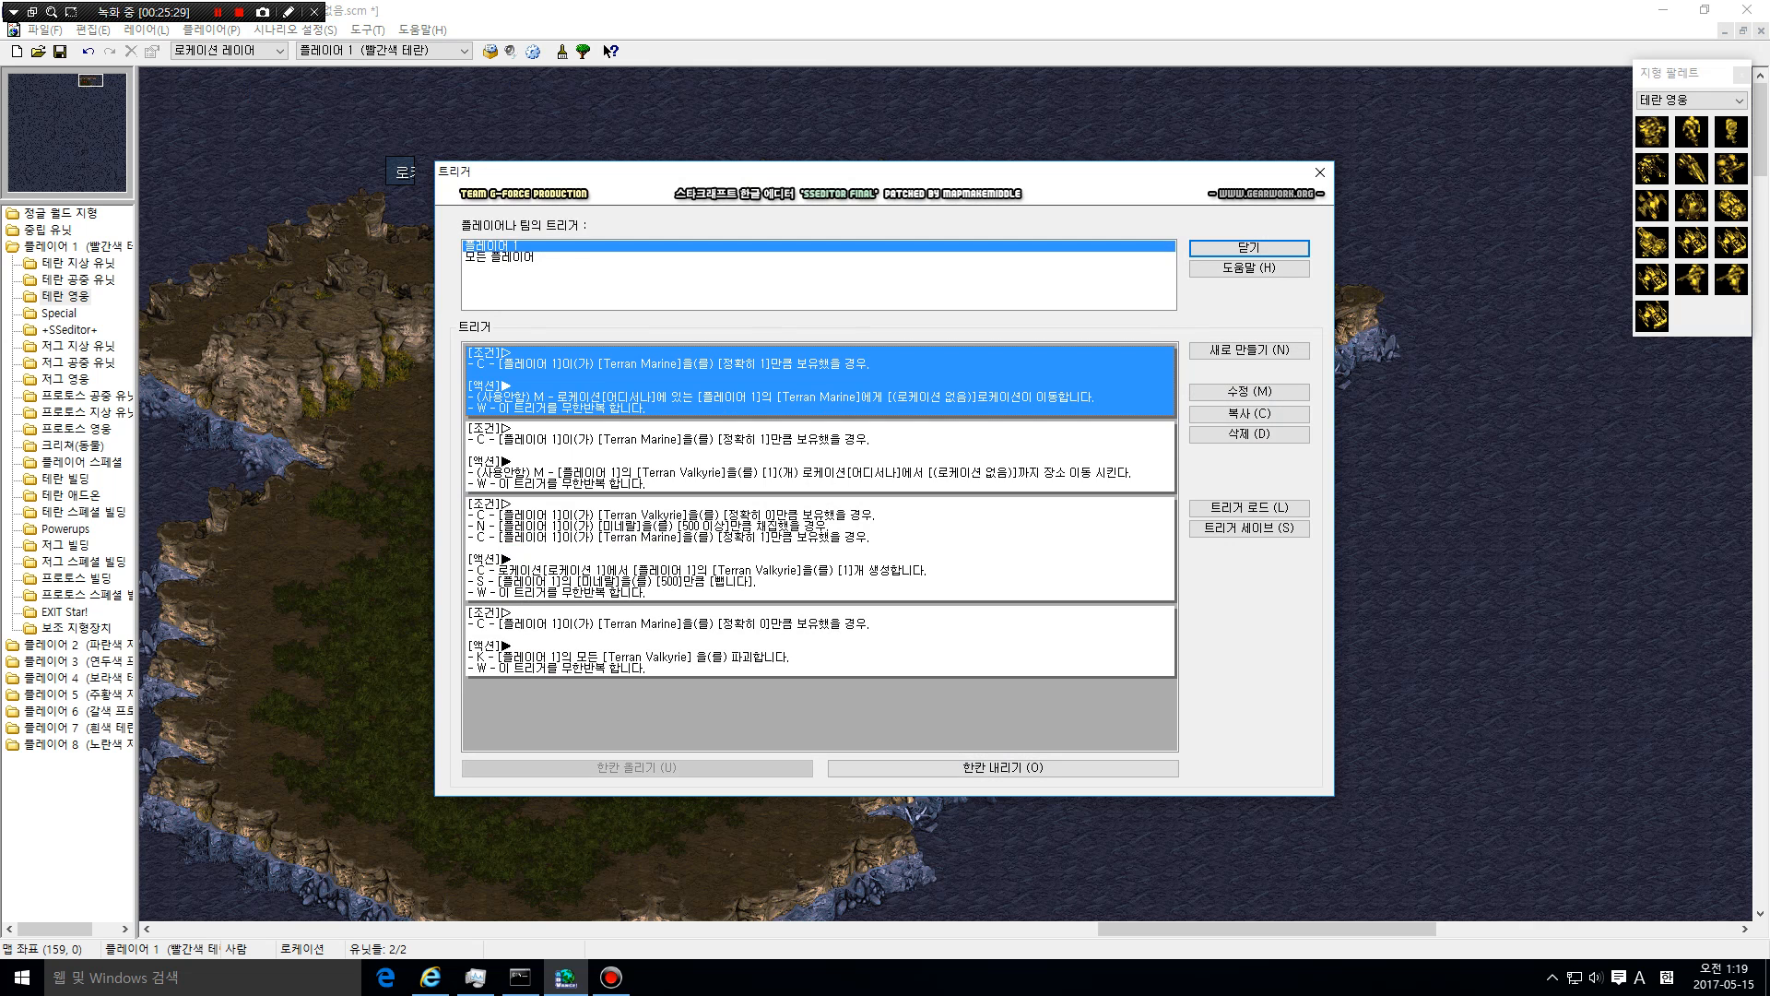
# Inspect the destination location choice in the Terran Valkyrie move action and close the trigger dialogs without changing anything
pyautogui.click(819, 456)
pyautogui.click(1249, 392)
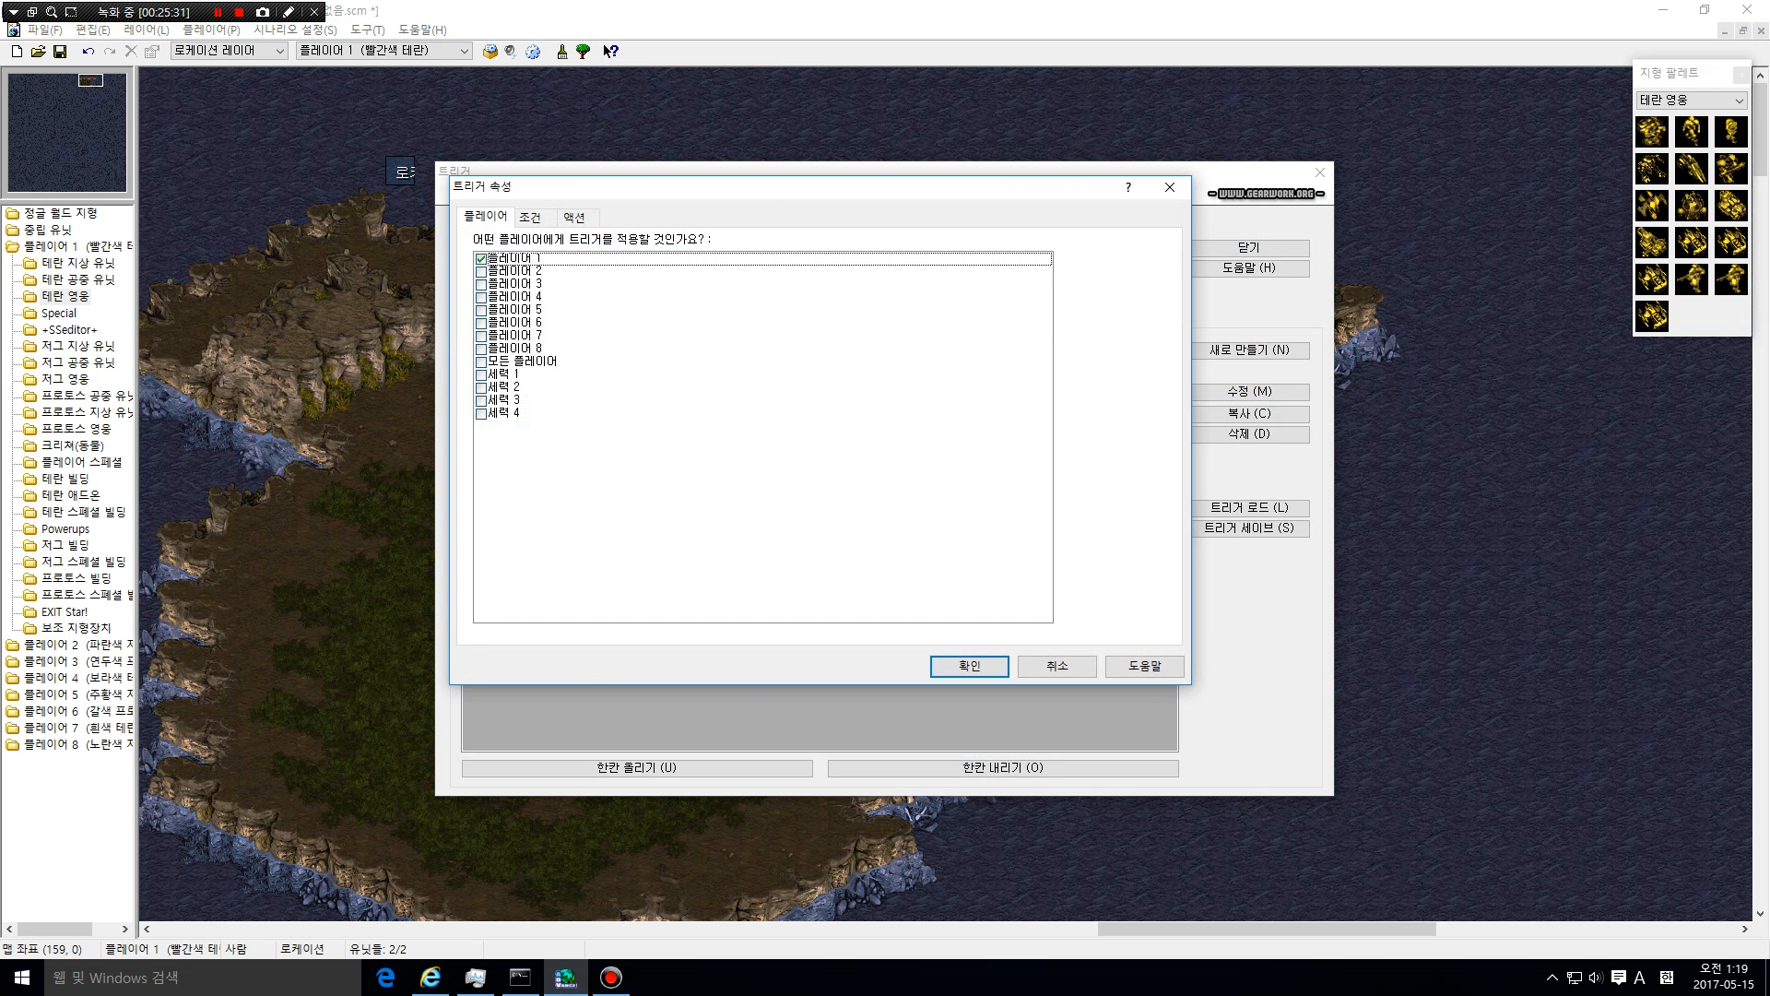
pyautogui.press('Escape')
pyautogui.doubleClick(820, 456)
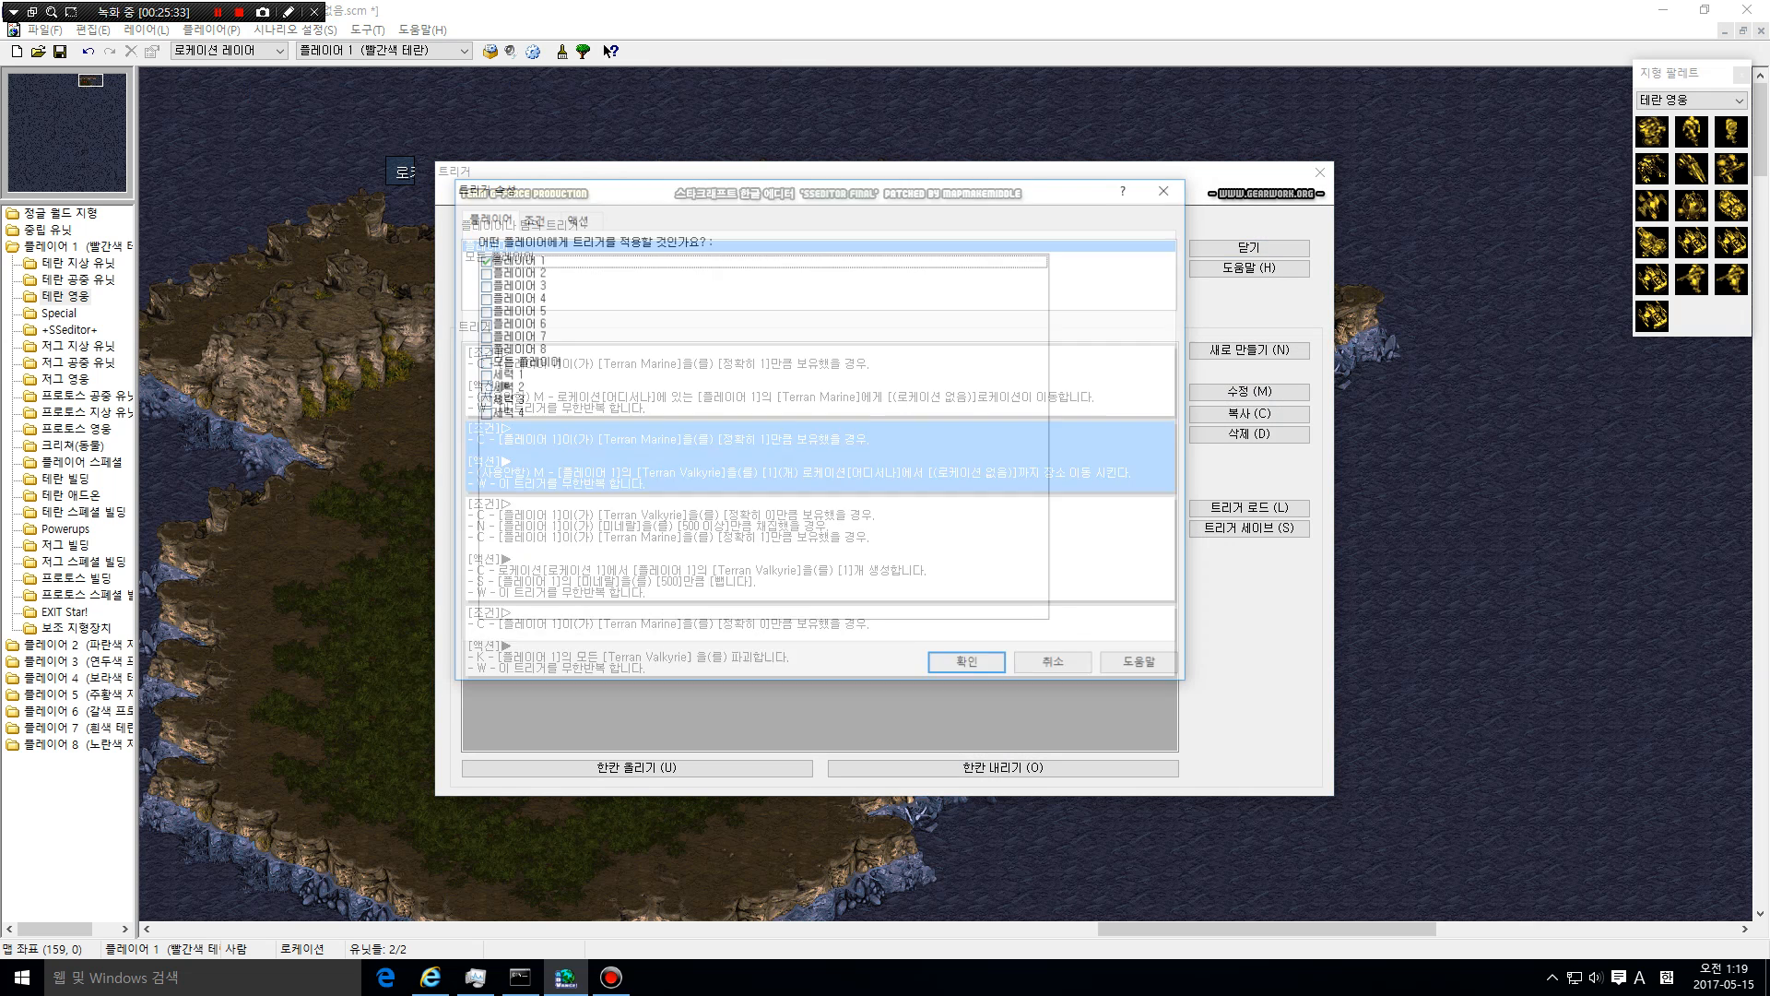
pyautogui.click(574, 216)
pyautogui.doubleClick(762, 260)
pyautogui.click(899, 309)
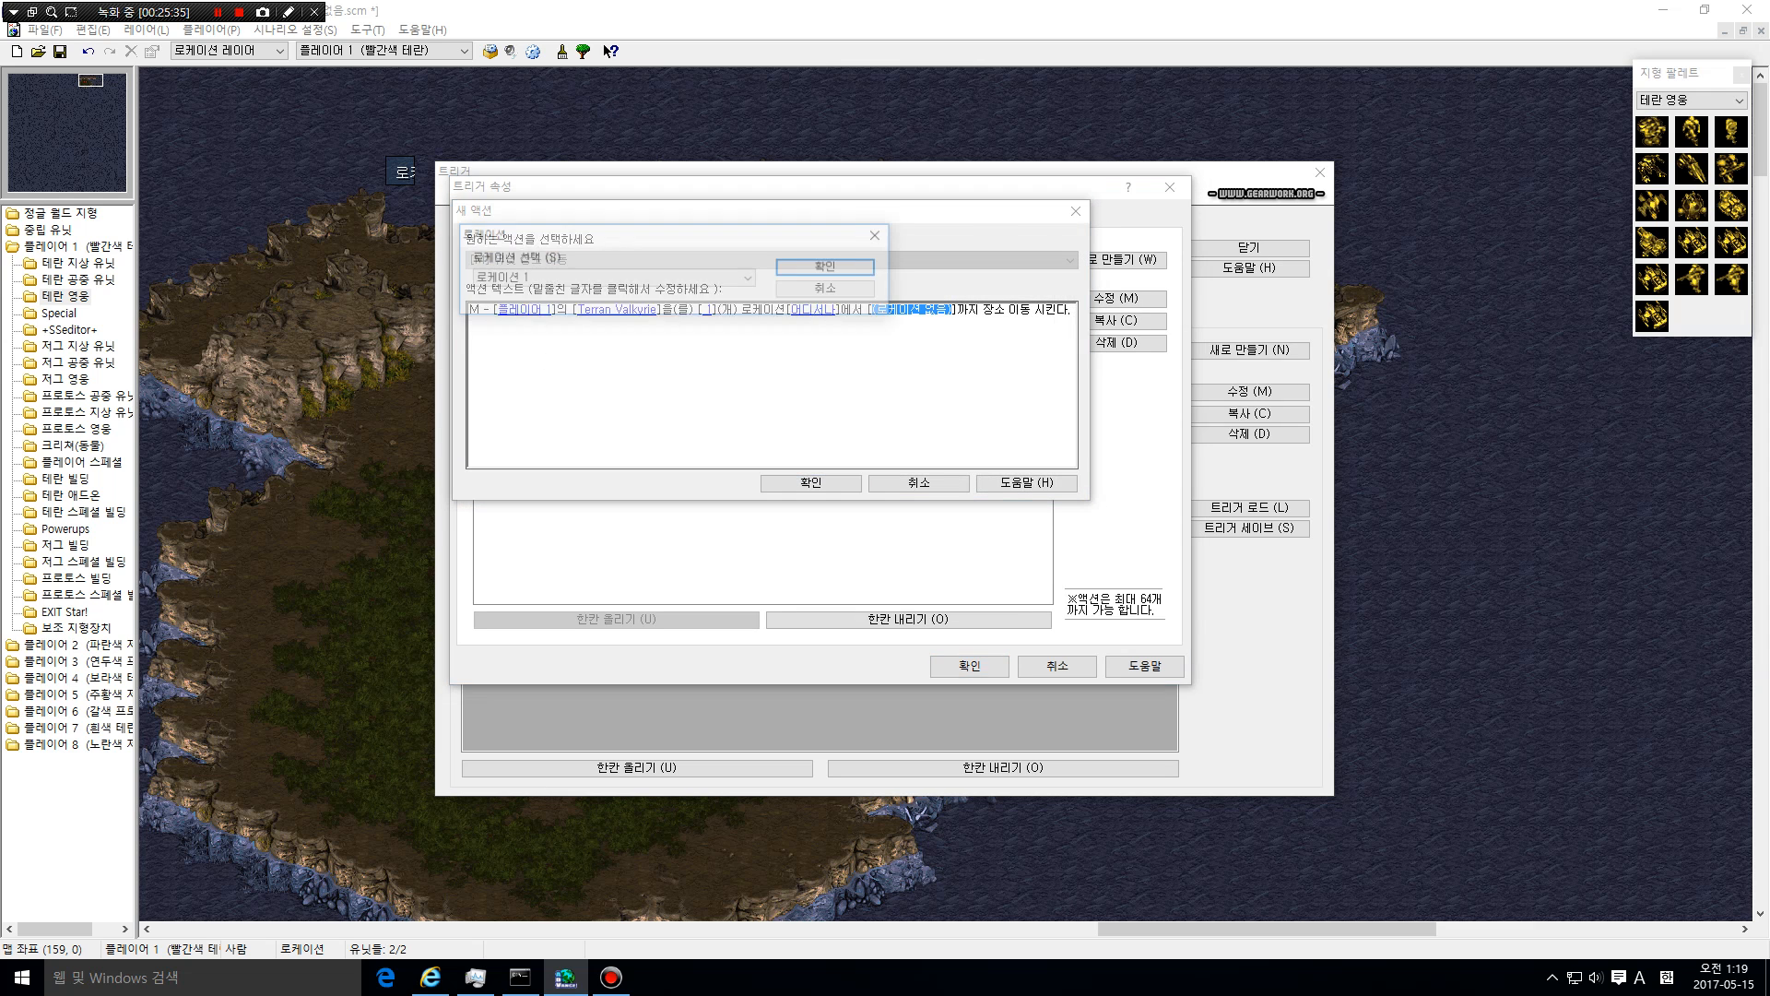
pyautogui.click(881, 235)
pyautogui.click(1076, 211)
pyautogui.click(1170, 187)
pyautogui.click(1320, 173)
# Delete the small 로케이션 1 location above the plateau and accept disabling the trigger action that uses it
pyautogui.click(401, 172)
pyautogui.rightClick(406, 171)
pyautogui.click(461, 255)
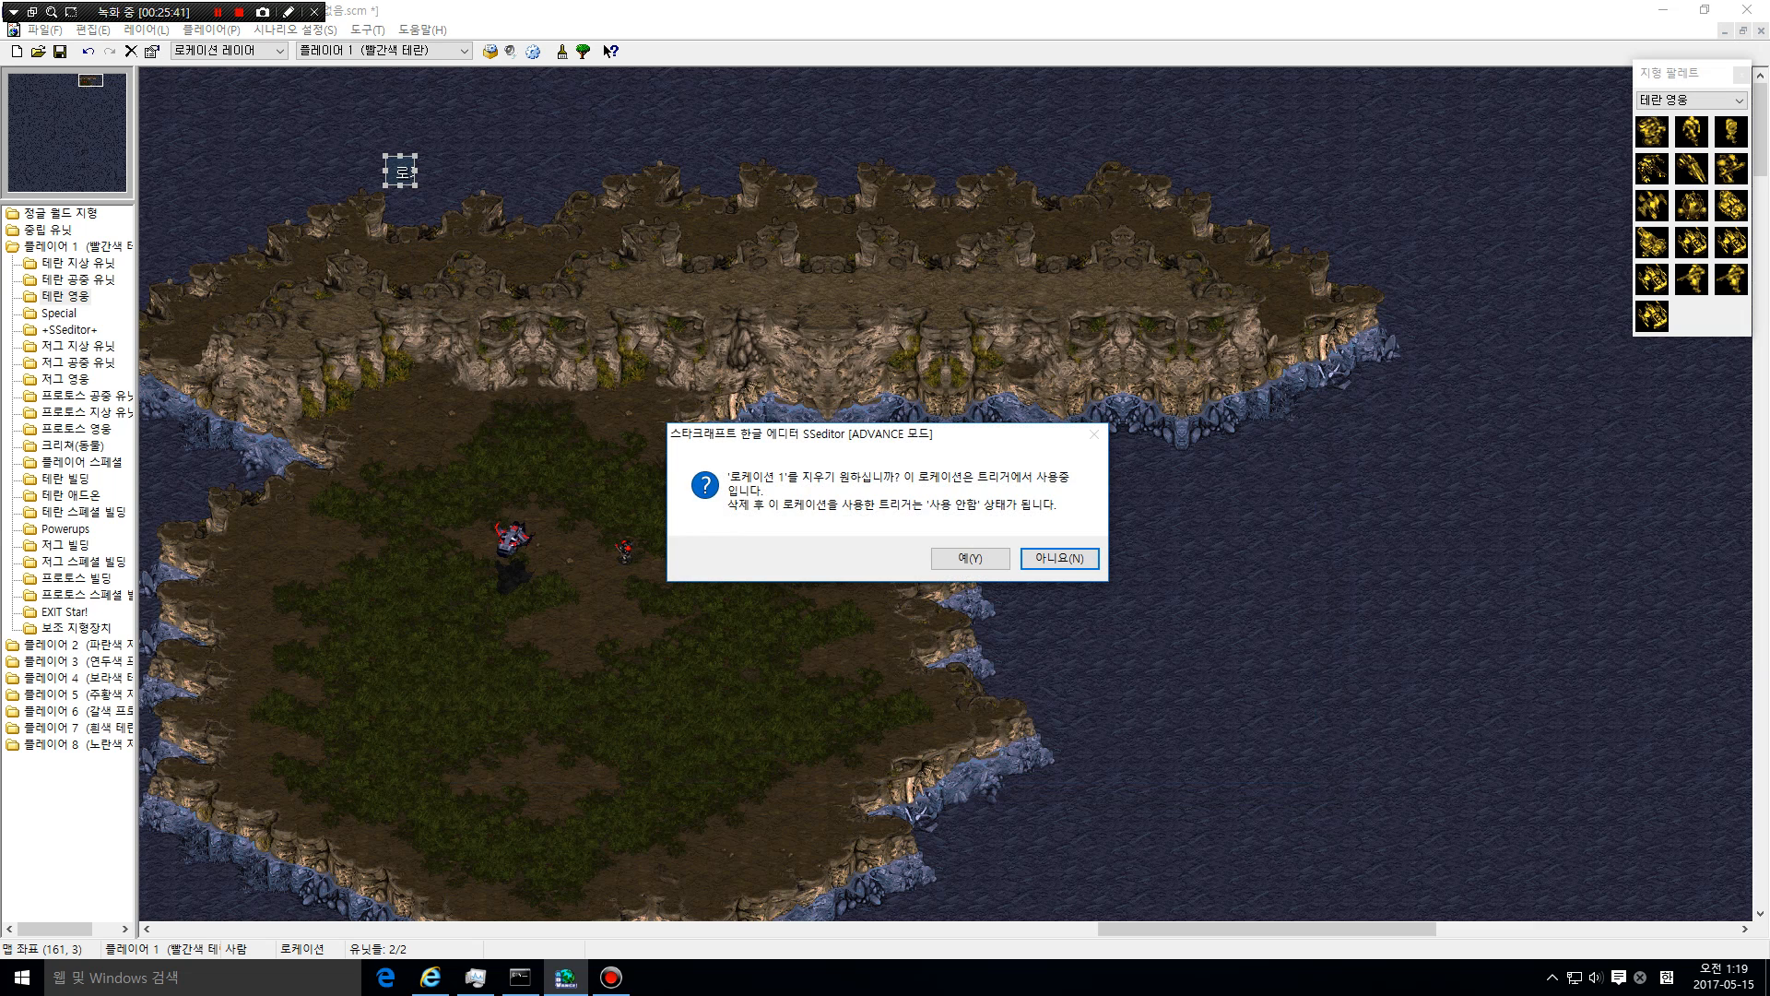
pyautogui.click(968, 557)
# Delete all 플레이어 1 triggers, keeping only those for 모든 플레이어, and close the trigger list
pyautogui.click(295, 29)
pyautogui.click(315, 92)
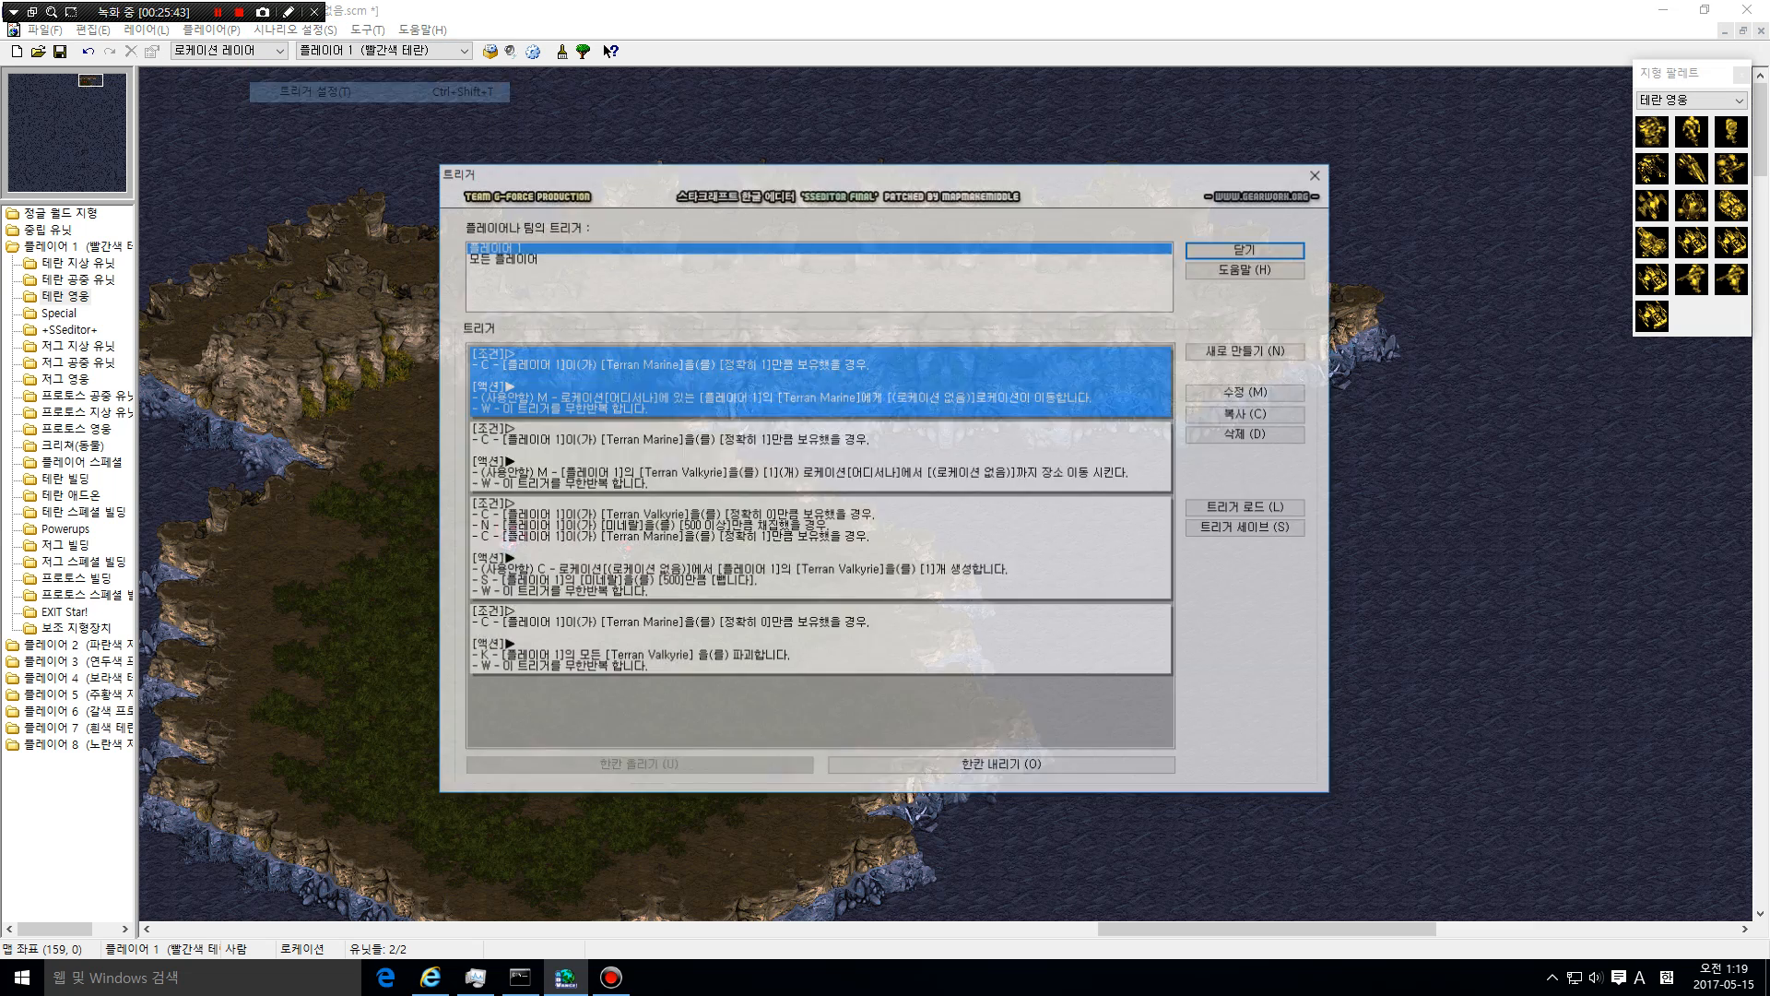
pyautogui.click(1249, 434)
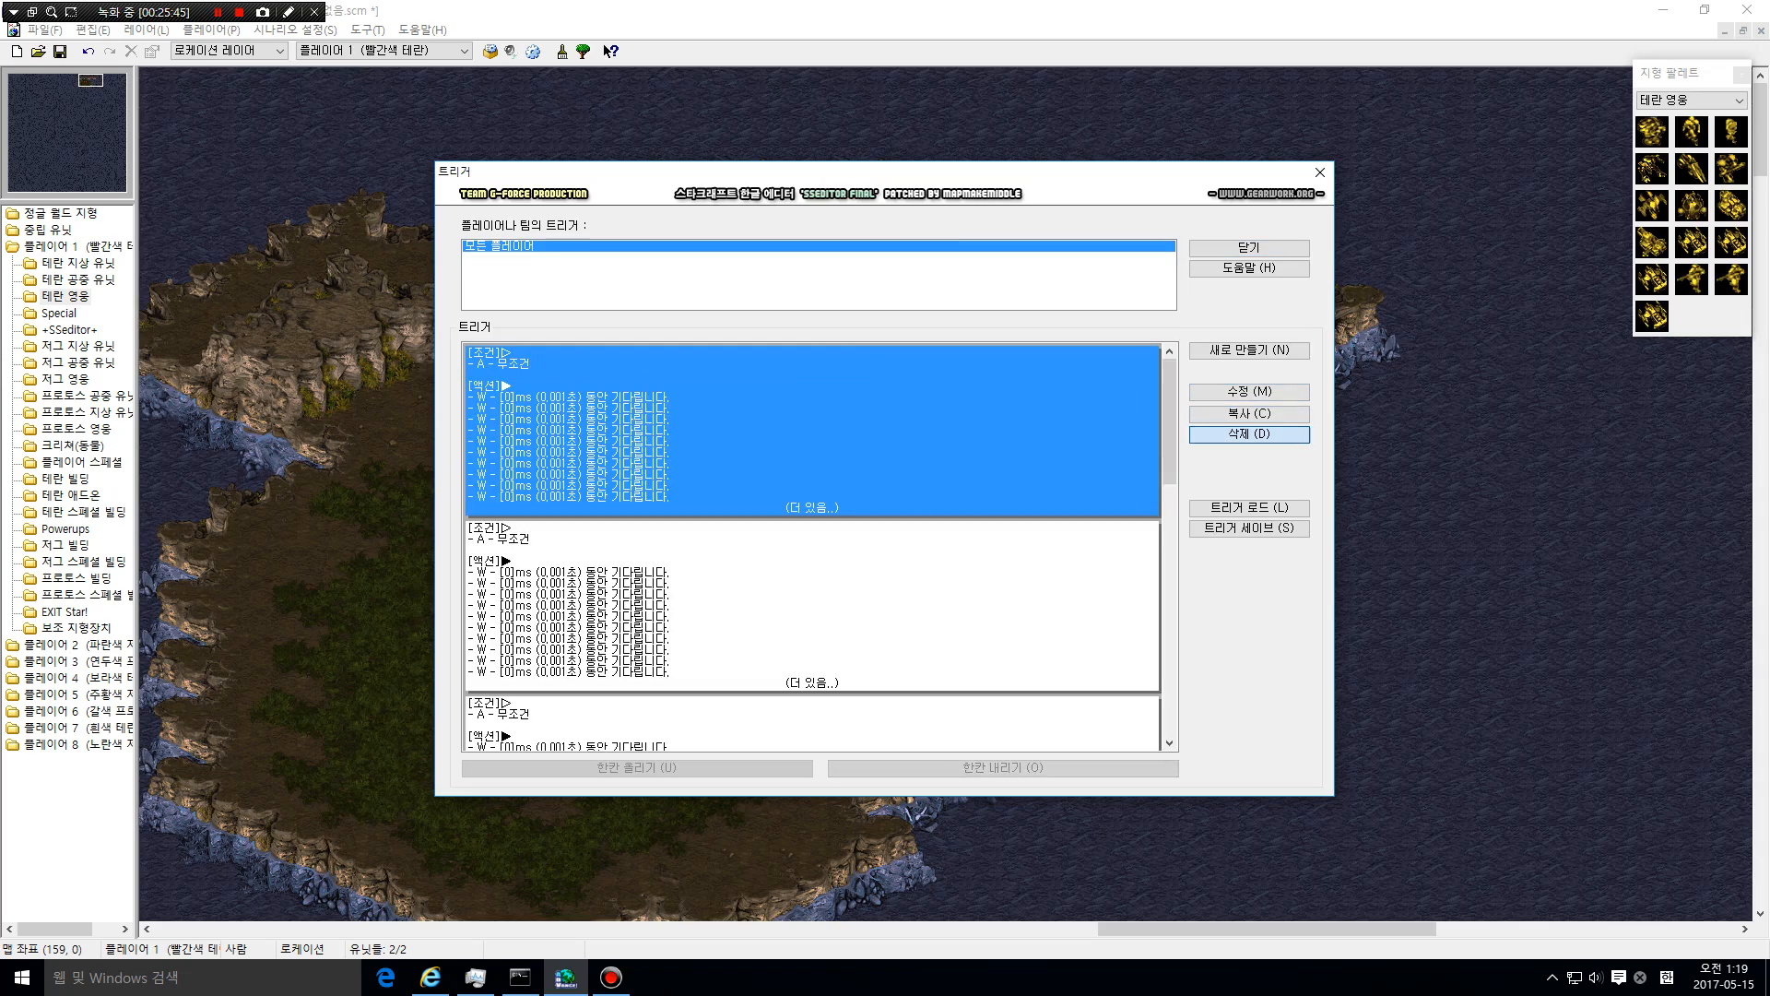
pyautogui.click(1320, 173)
# Delete the Terran Marine and Terran Valkyrie from the island in the unit layer
pyautogui.moveTo(774, 443); pyautogui.dragTo(452, 604)
pyautogui.rightClick(805, 499)
pyautogui.click(858, 583)
pyautogui.click(68, 88)
pyautogui.moveTo(68, 88); pyautogui.dragTo(85, 81)
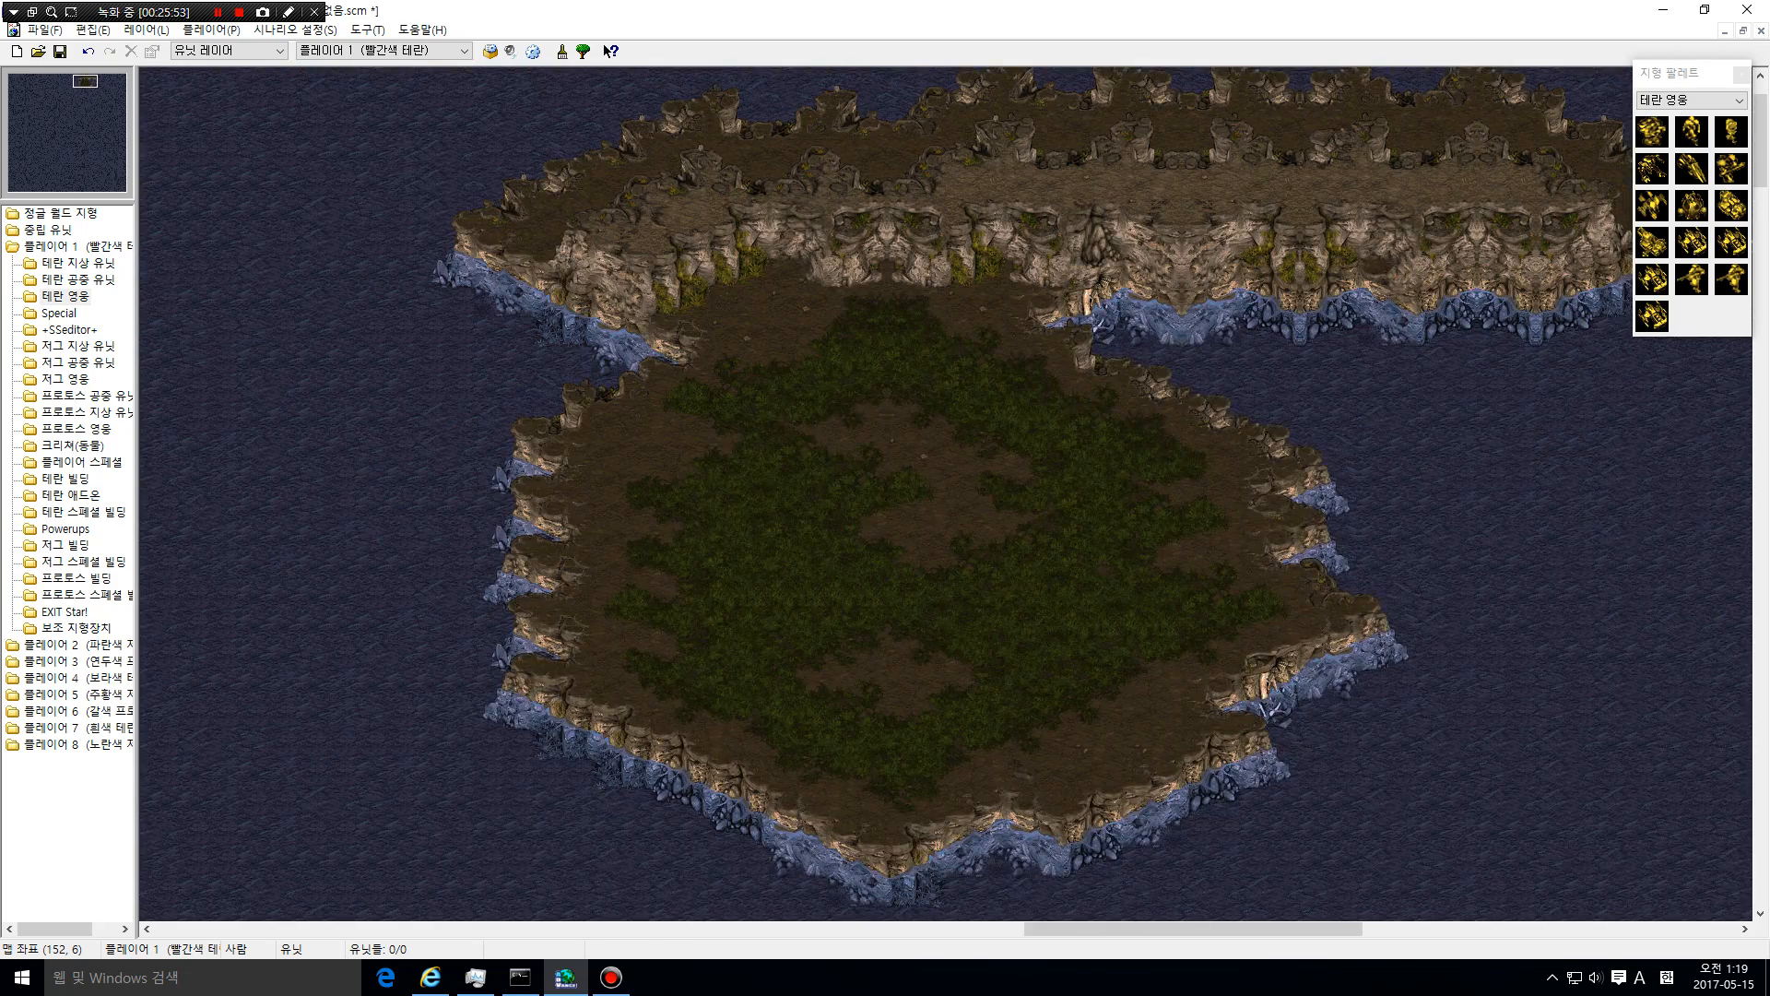
# Place a 플레이어 1 Tom Kazansky hero unit near the island's upper edge and delete it
pyautogui.click(1652, 205)
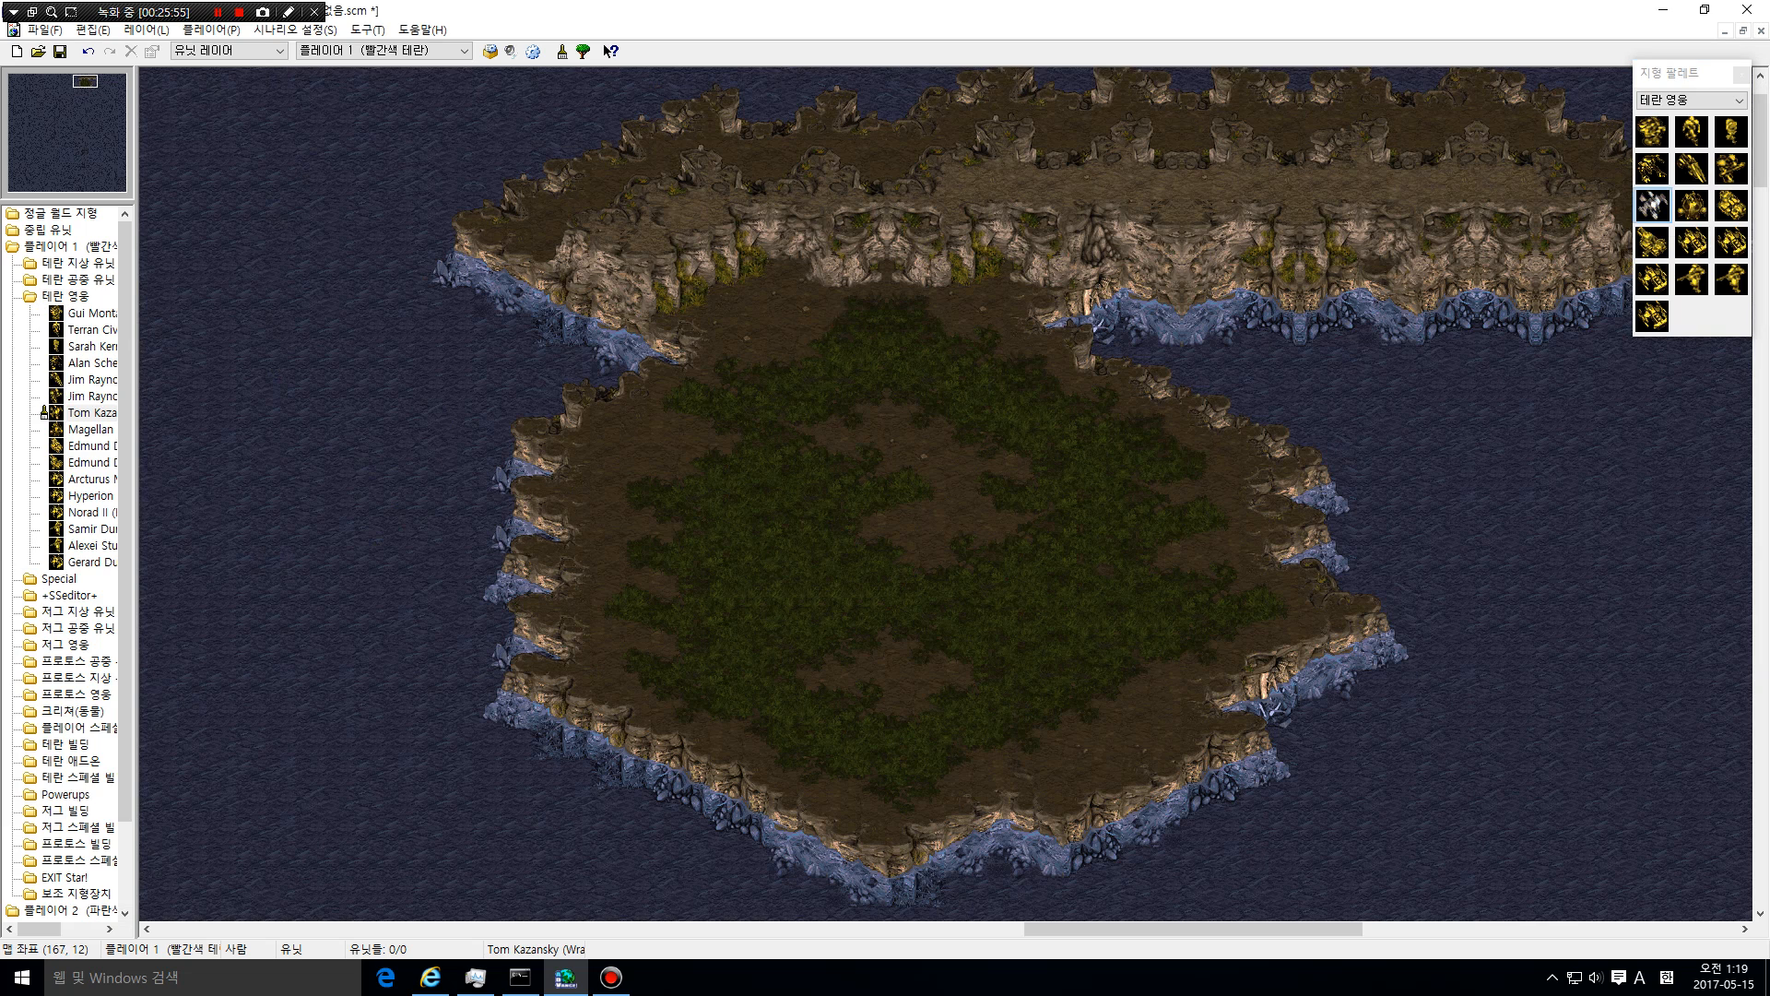
pyautogui.click(798, 328)
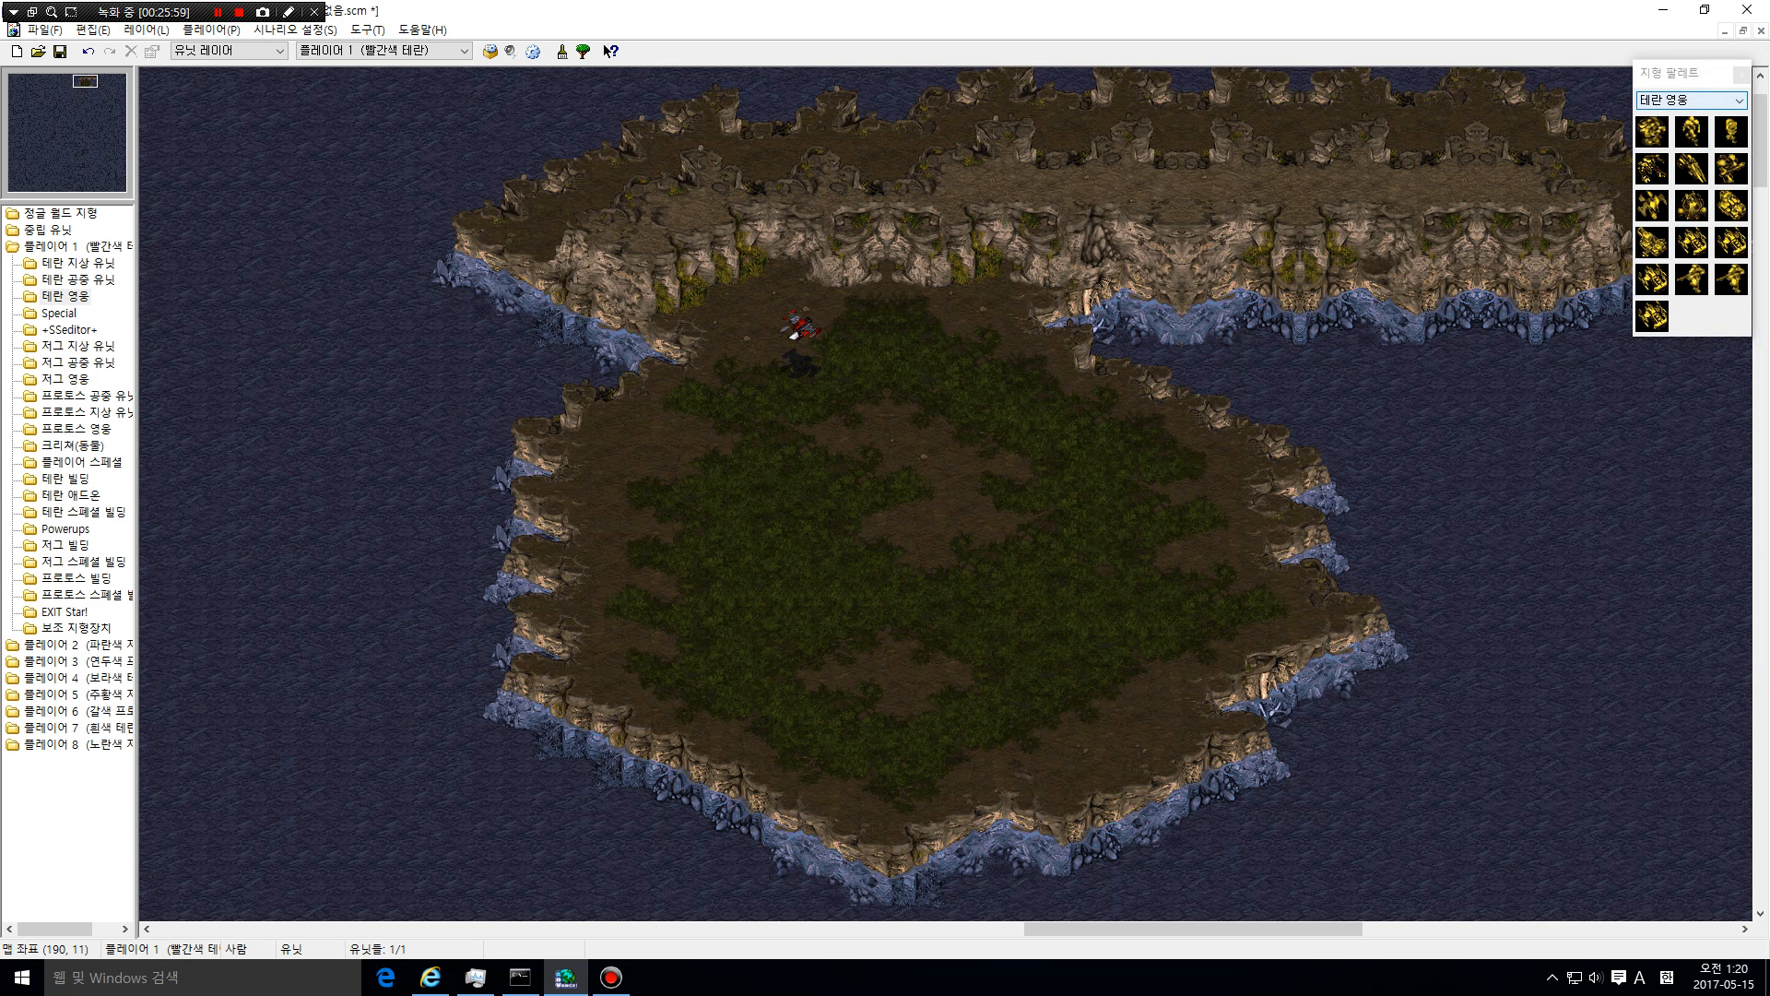
pyautogui.moveTo(707, 295); pyautogui.dragTo(890, 421)
pyautogui.rightClick(907, 406)
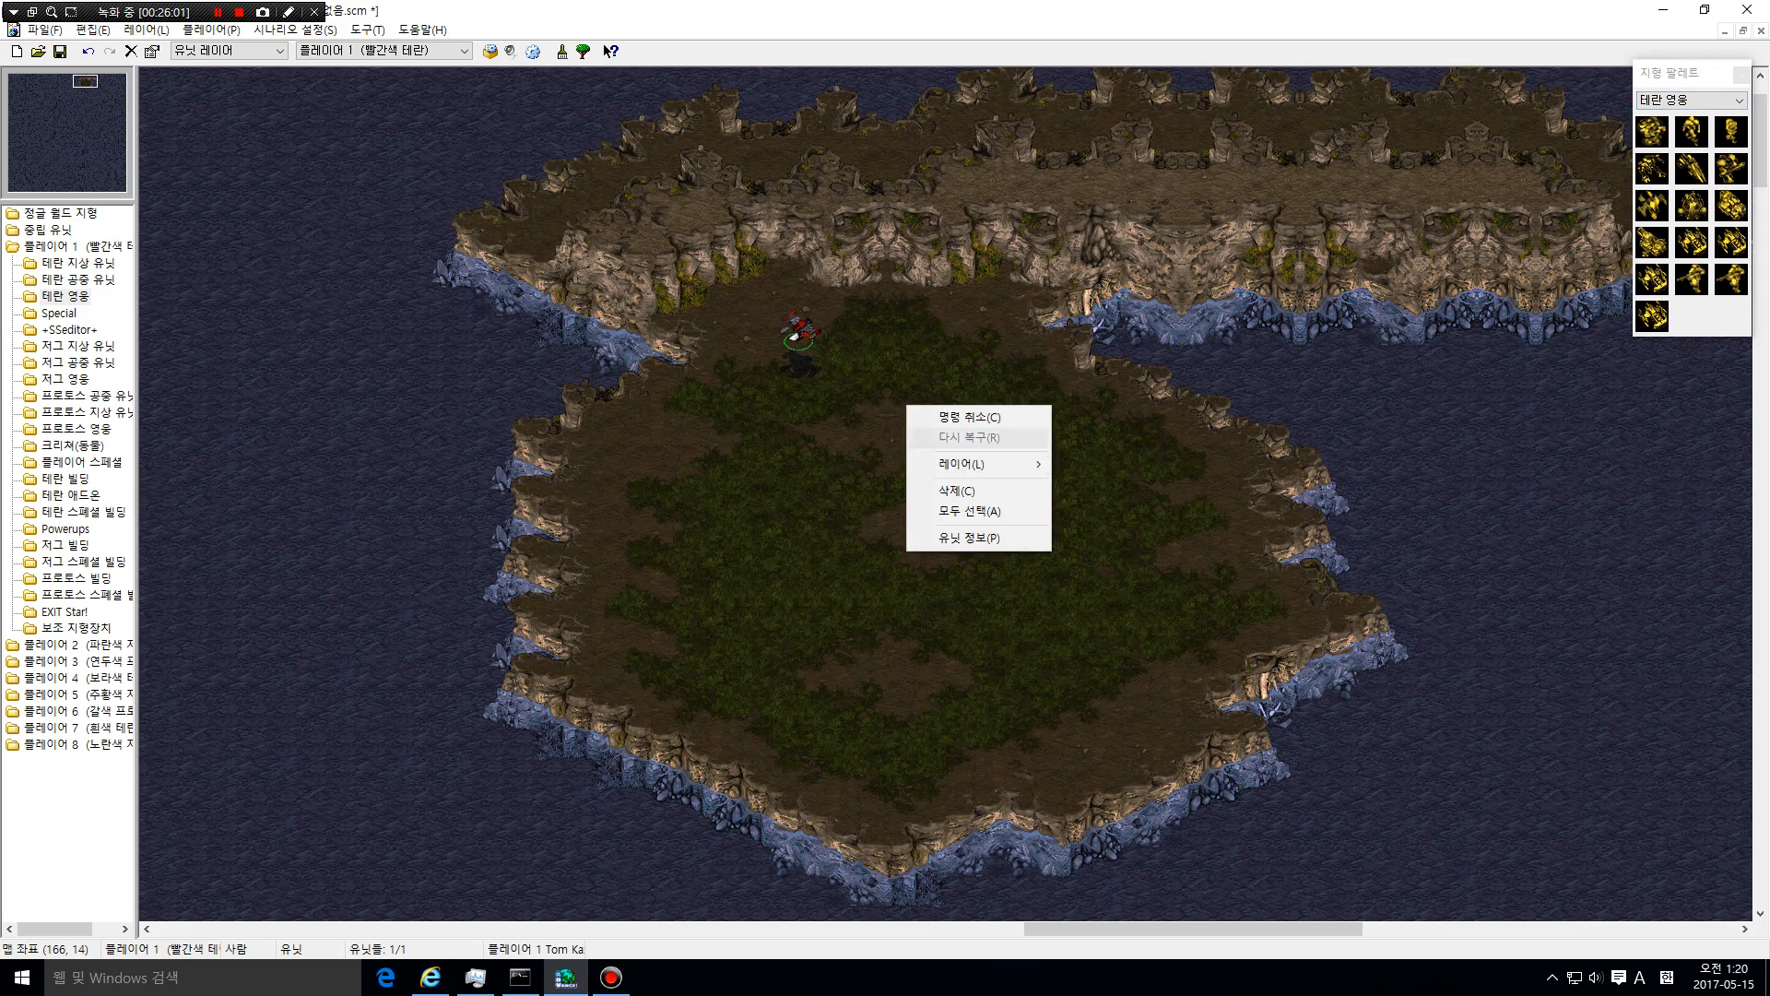
pyautogui.click(957, 491)
# Choose the Terran Command Center from the 테란 빌딩 units for placement on the island
pyautogui.moveTo(90, 90); pyautogui.dragTo(88, 82)
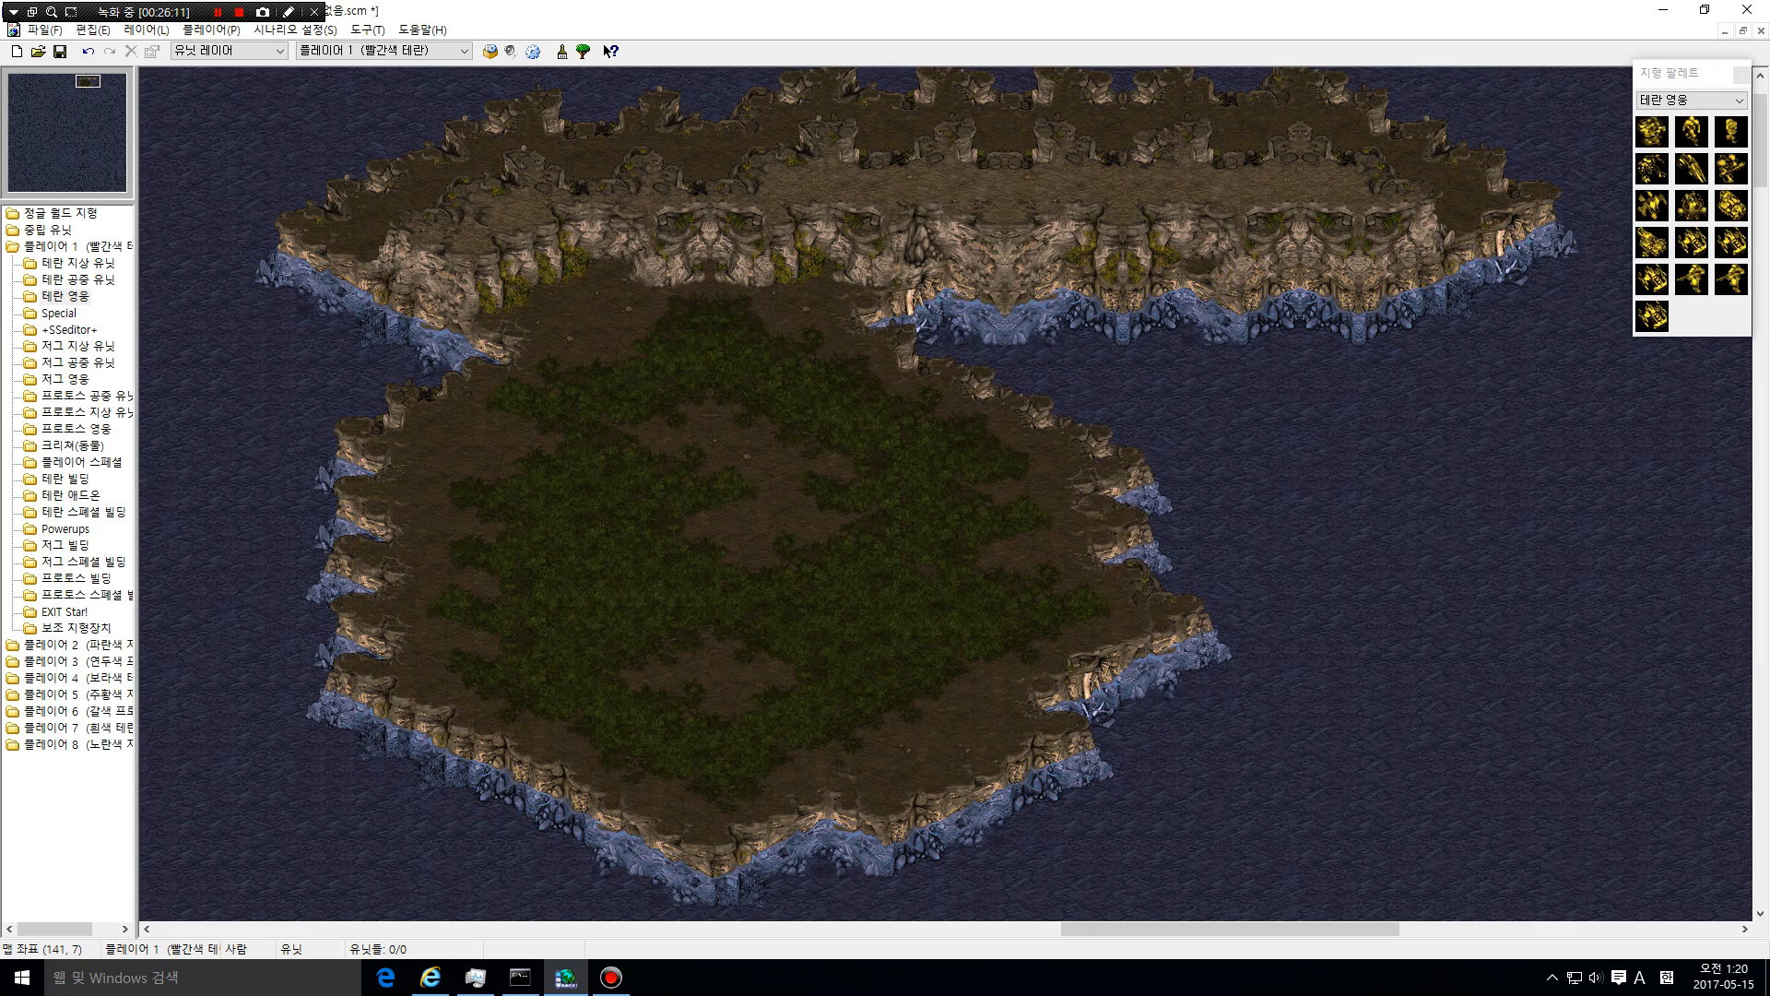
pyautogui.moveTo(88, 81); pyautogui.dragTo(87, 81)
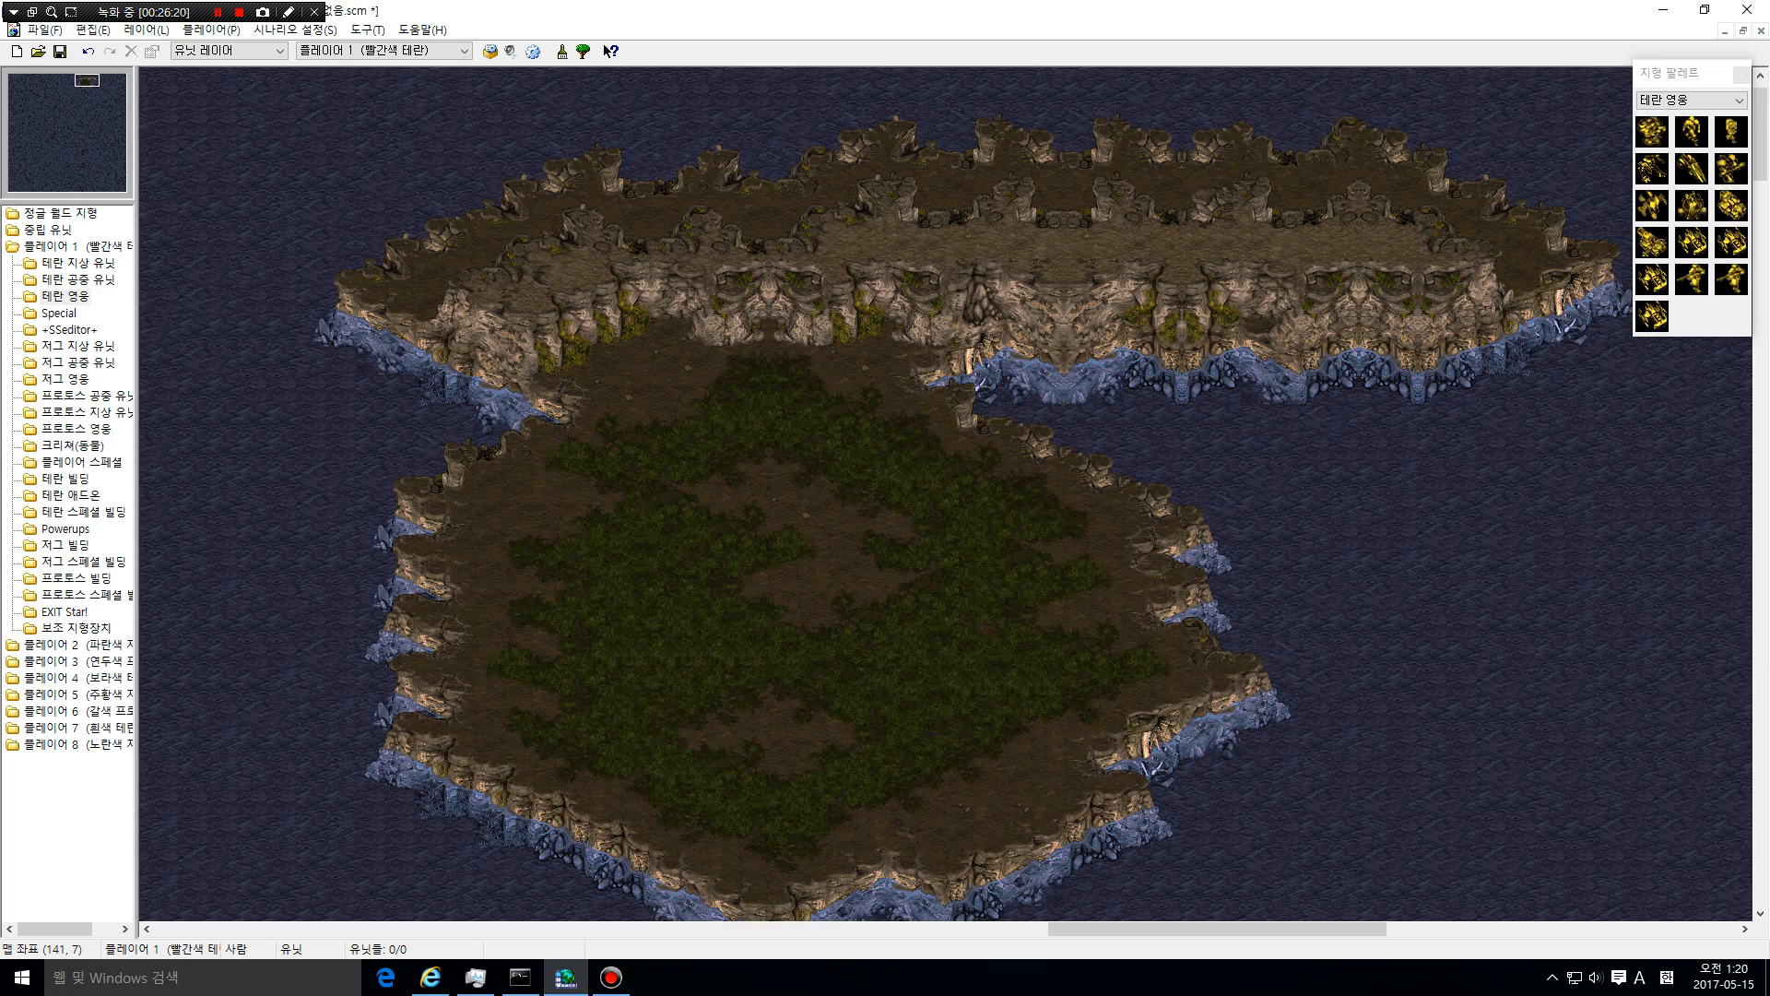
pyautogui.moveTo(86, 81); pyautogui.dragTo(85, 82)
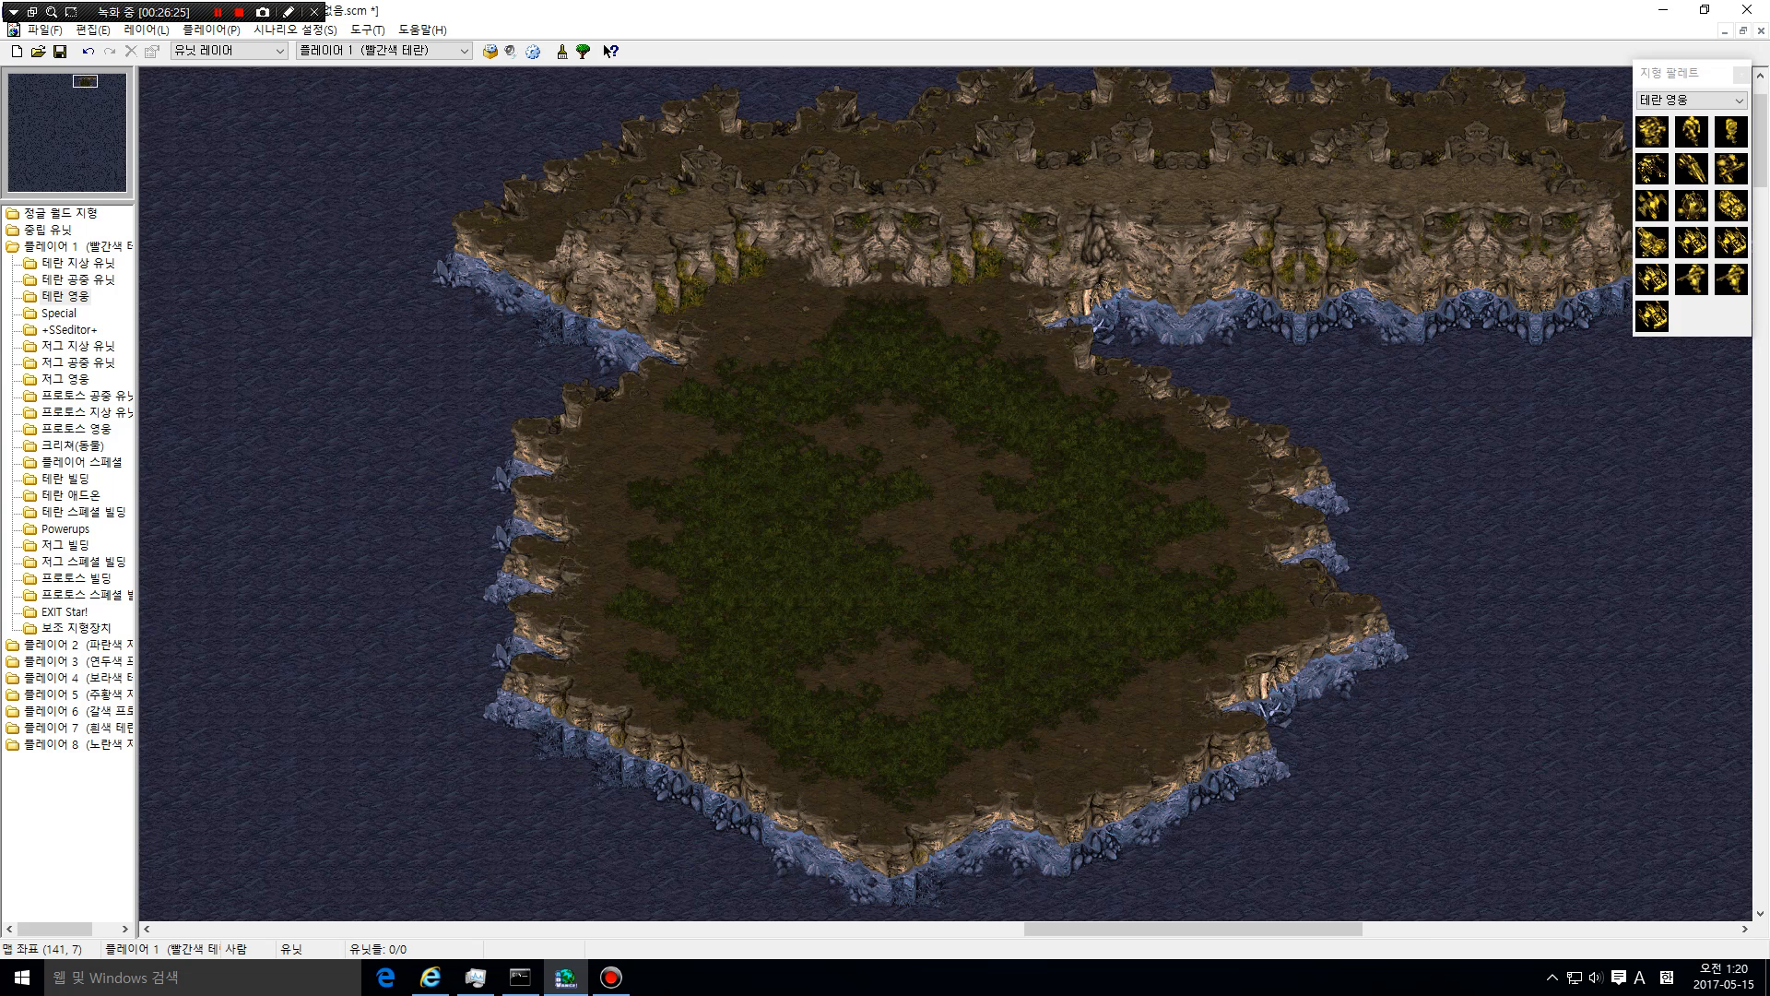
pyautogui.moveTo(85, 81); pyautogui.dragTo(86, 82)
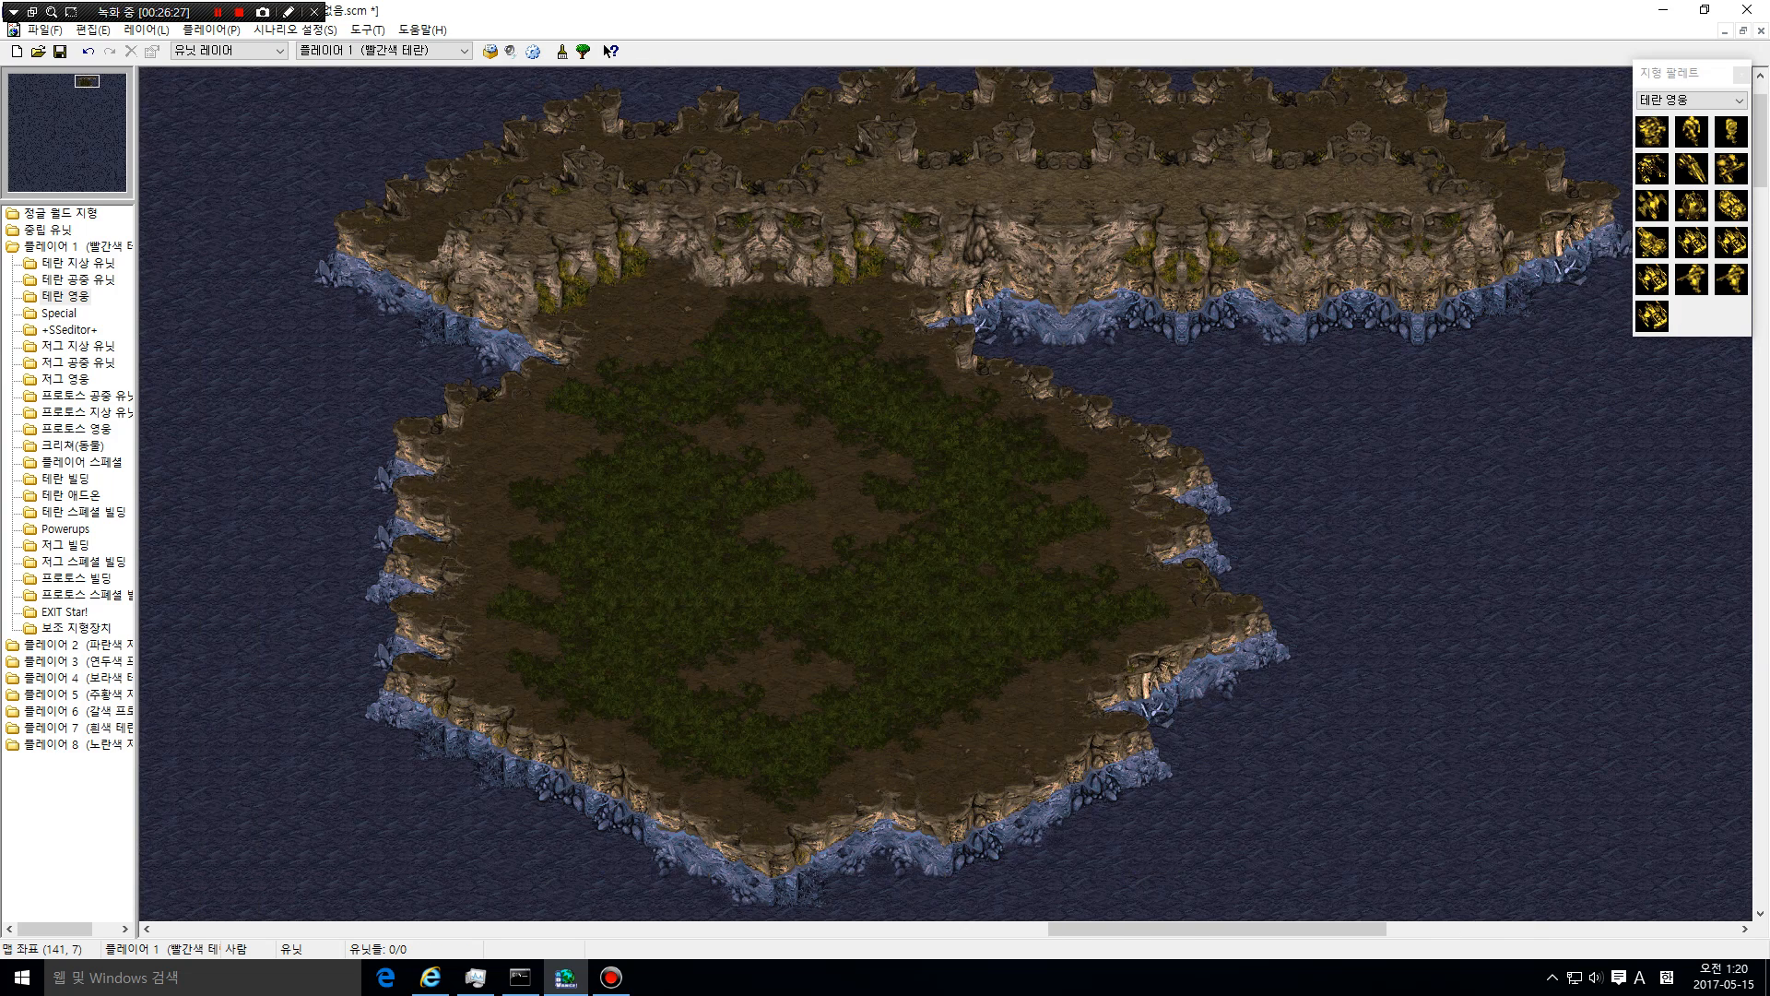
pyautogui.click(1699, 100)
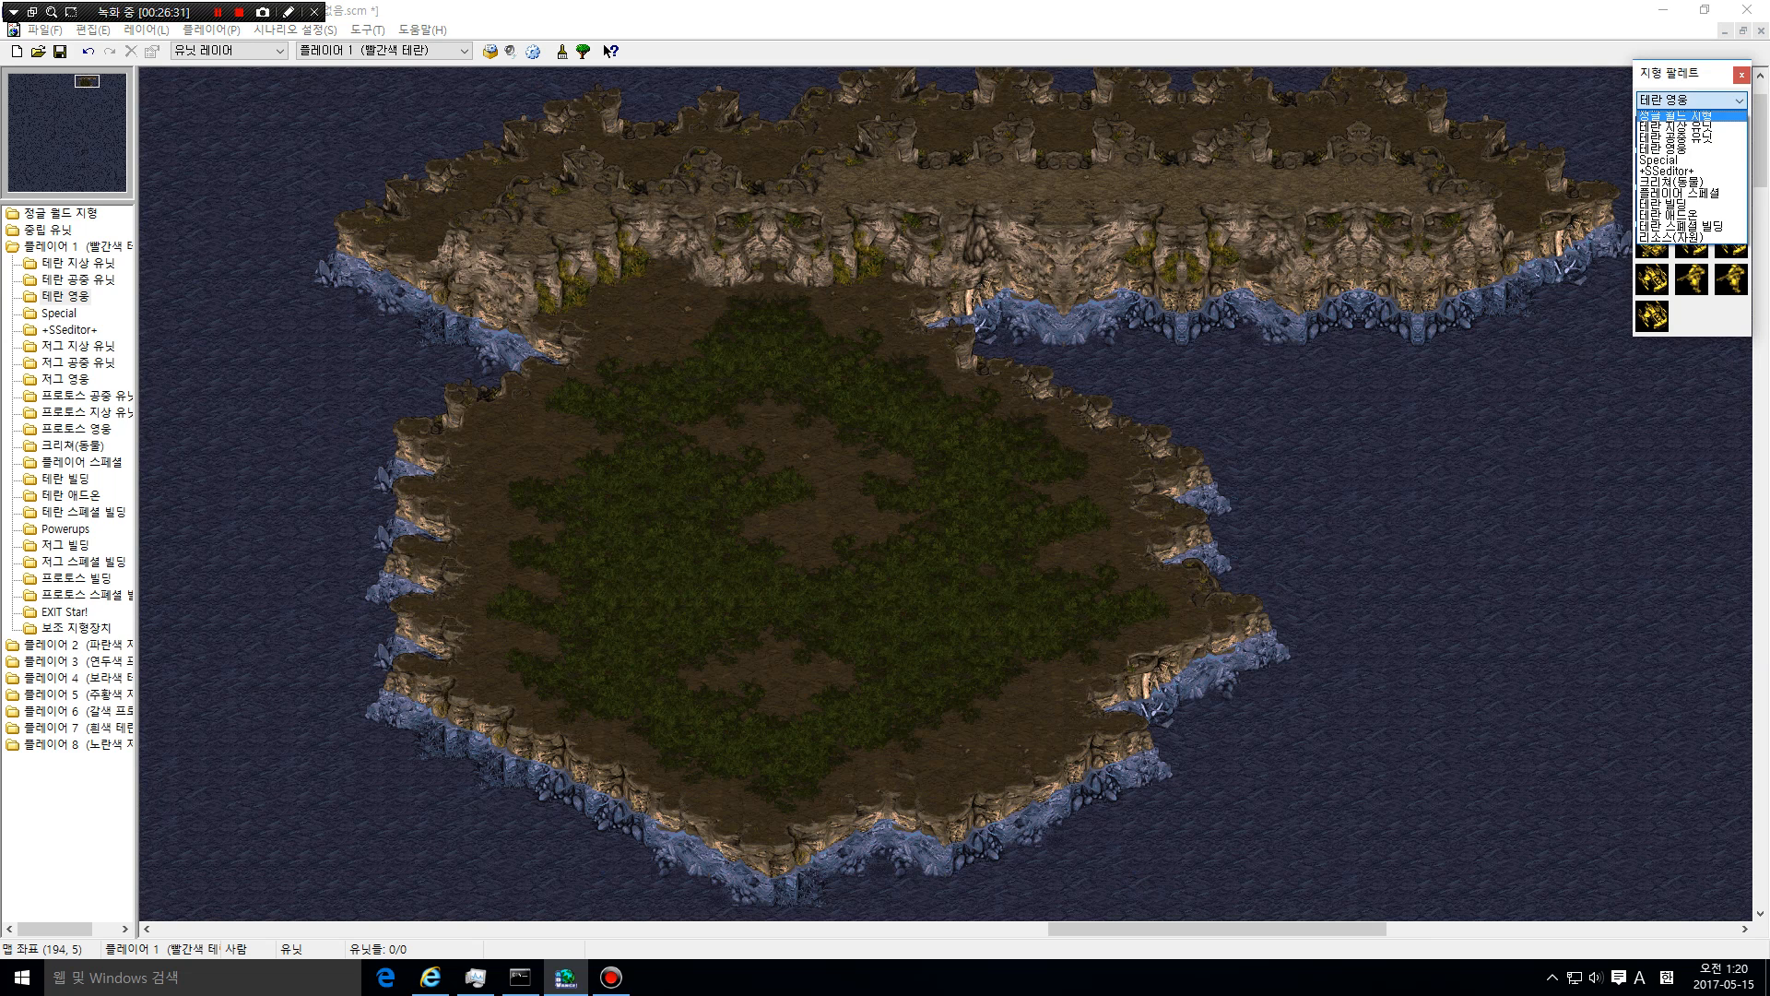
pyautogui.click(1694, 139)
pyautogui.click(1699, 100)
pyautogui.click(1699, 100)
pyautogui.click(1699, 100)
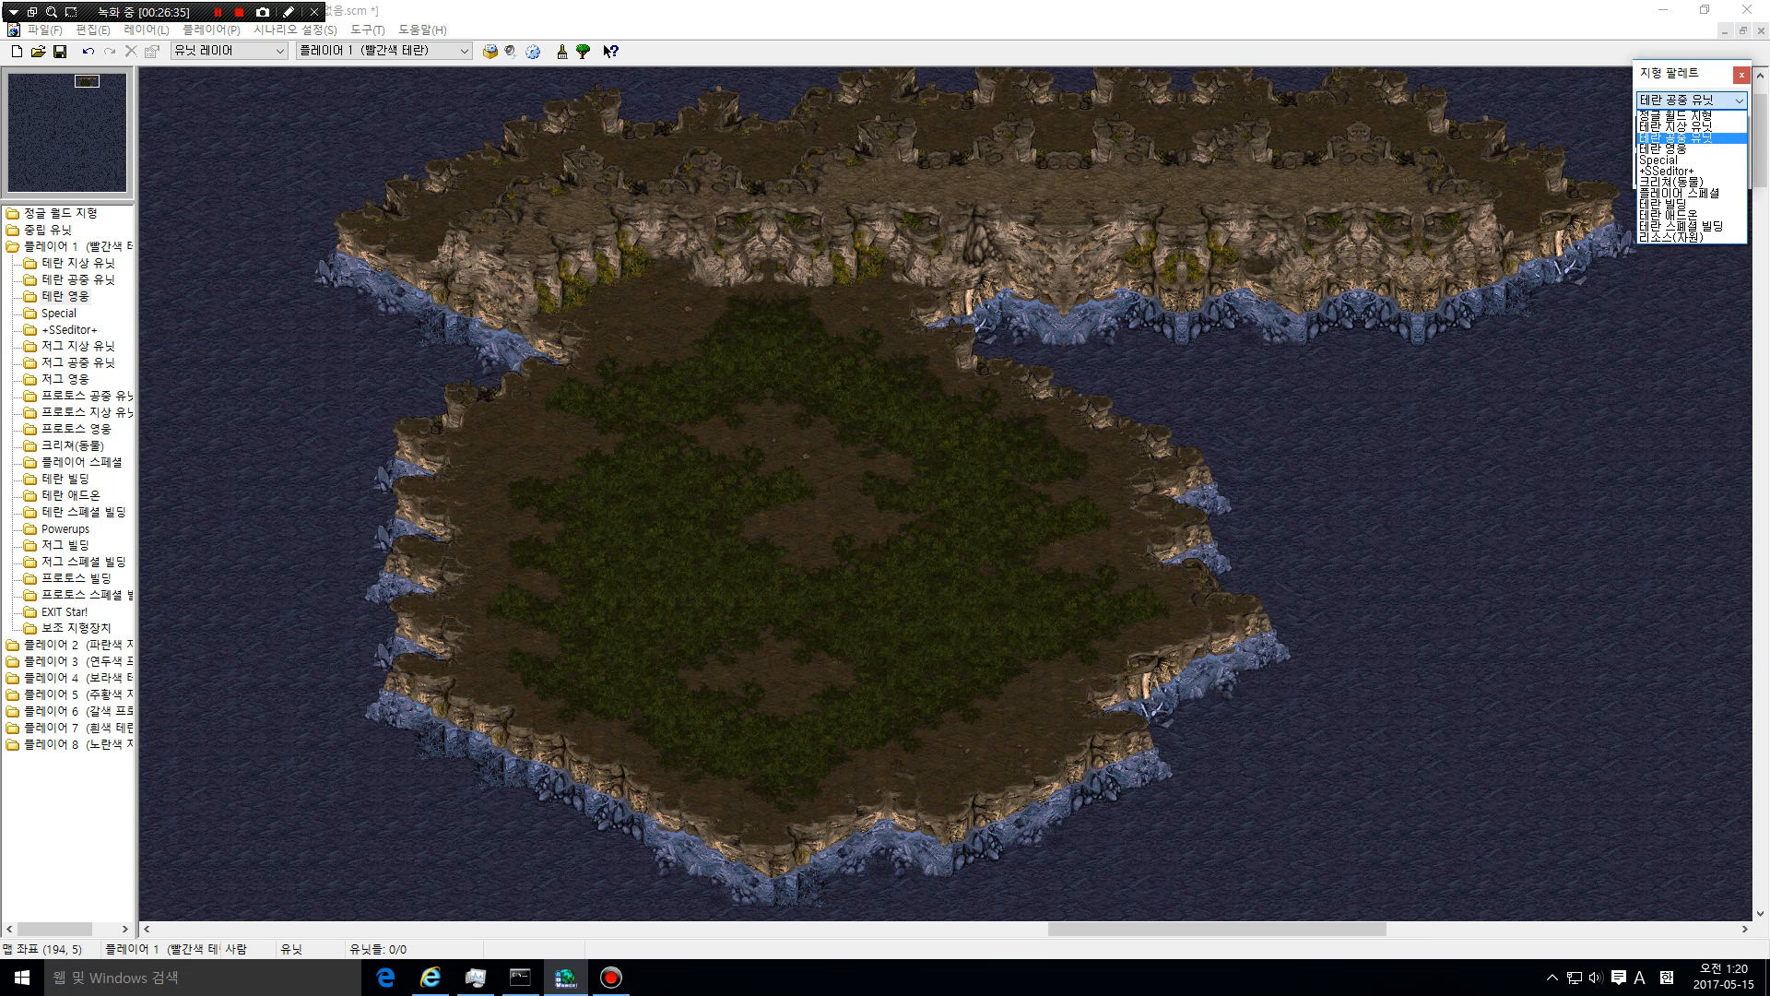
pyautogui.click(1687, 205)
pyautogui.click(1652, 132)
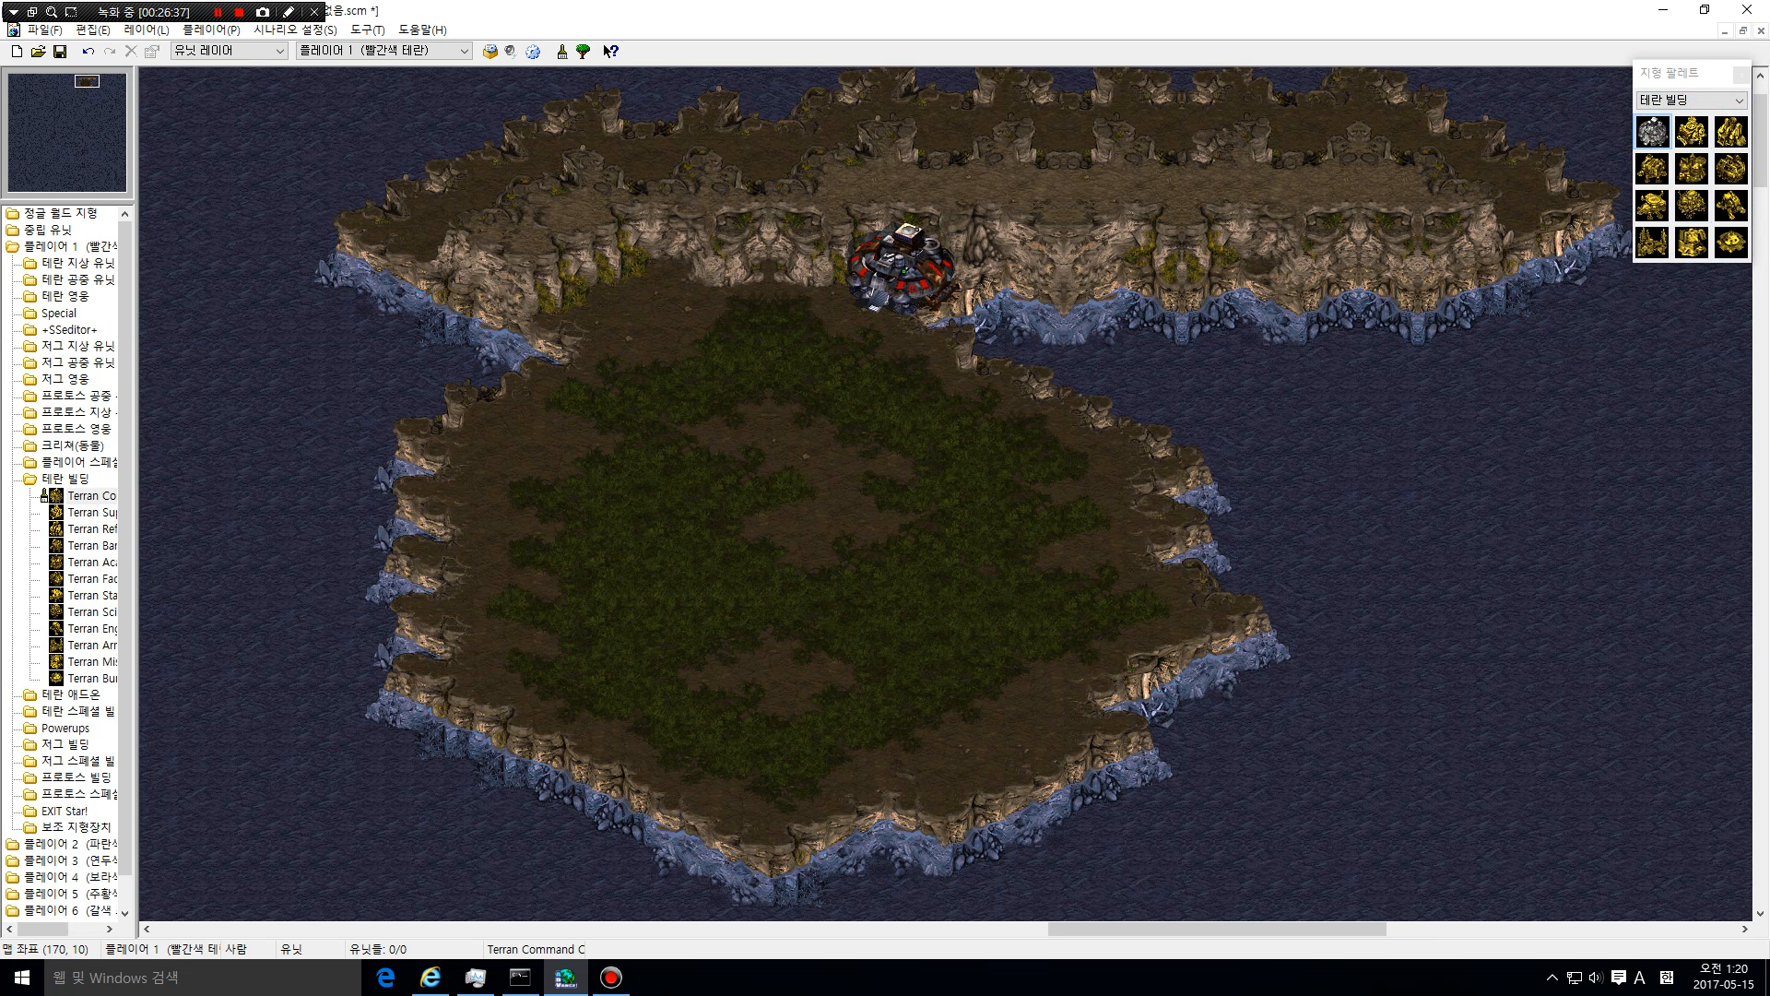